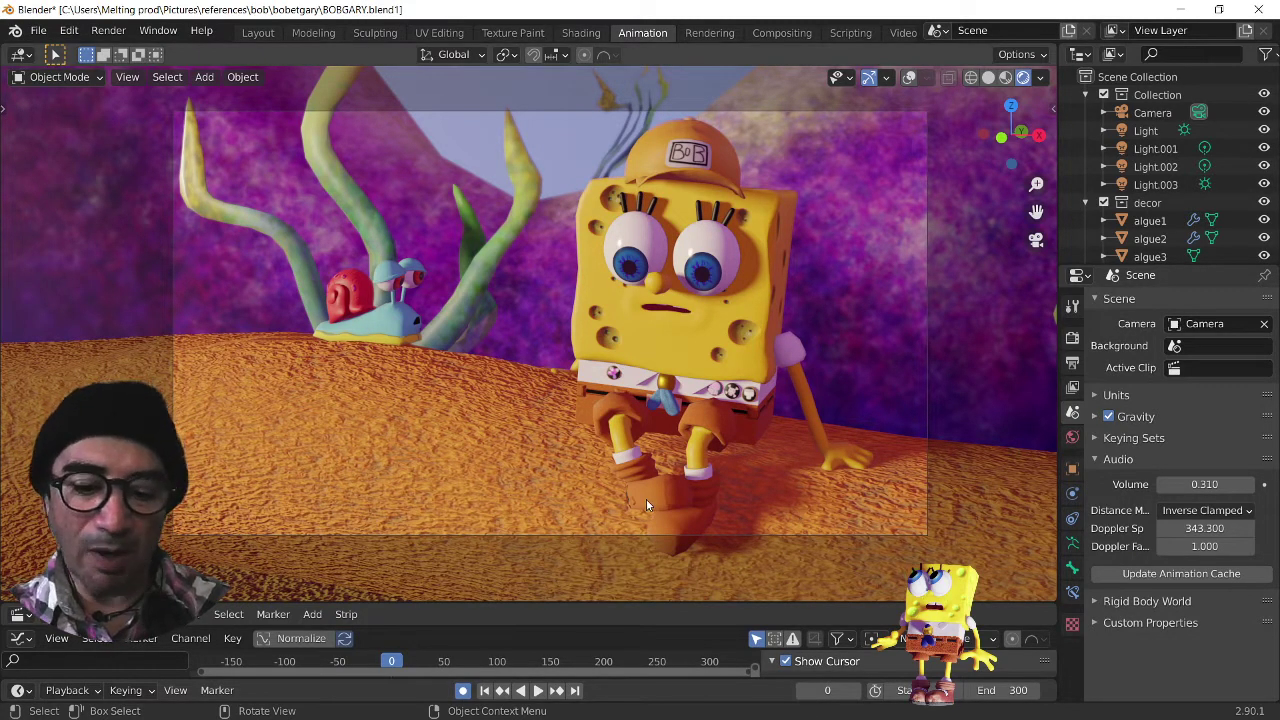
# Step: Play the sponge character's scene animation and switch the viewport to solid shading to examine the set from another angle
pyautogui.press('space')
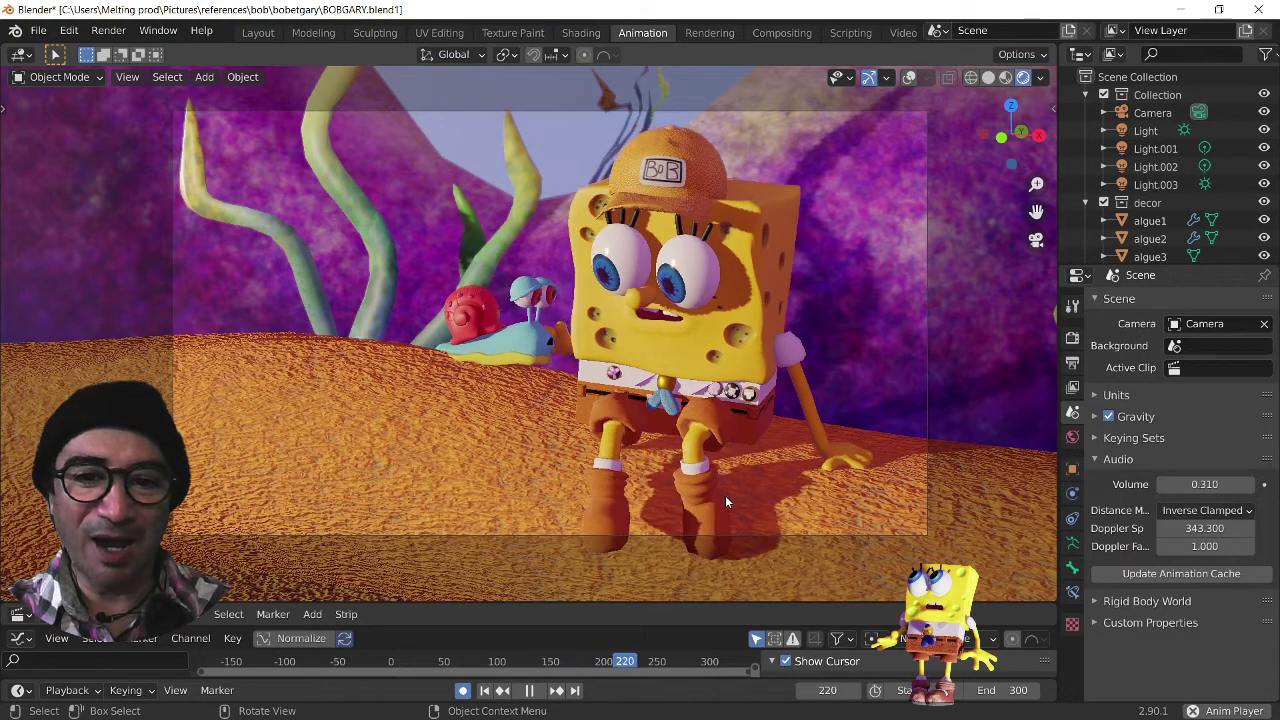
pyautogui.scroll(3, 725, 495)
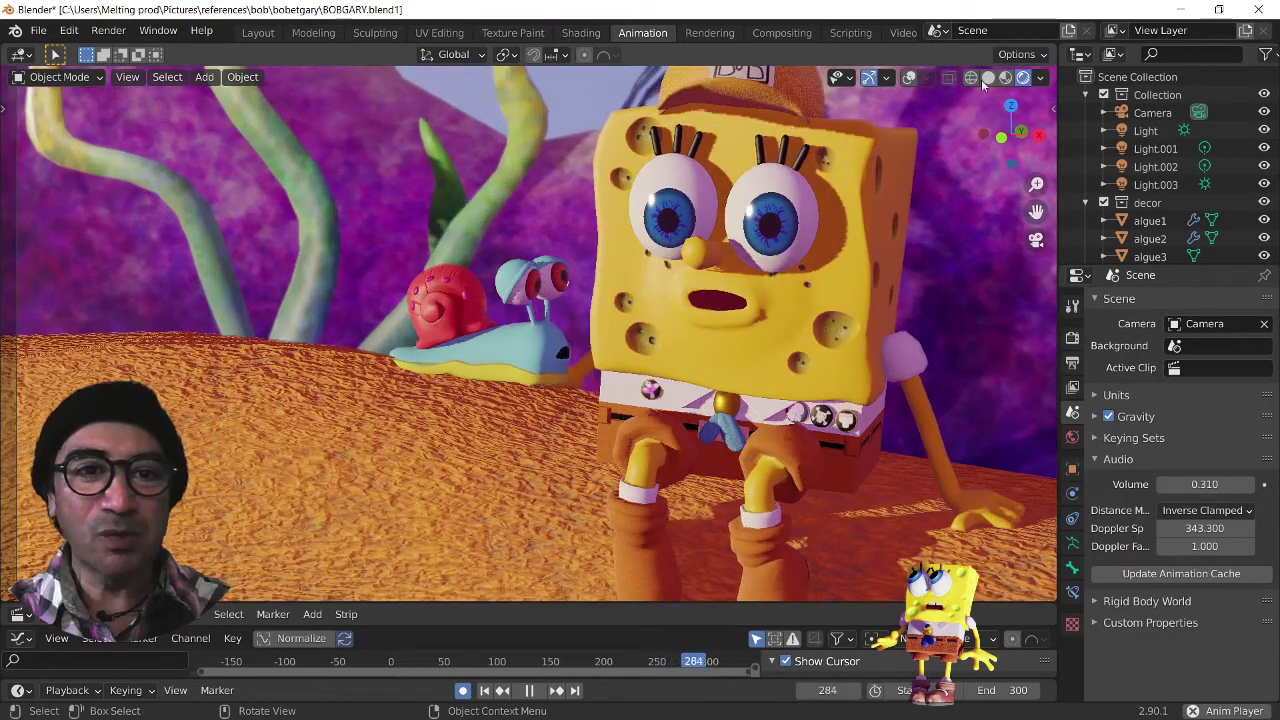
pyautogui.click(986, 80)
pyautogui.scroll(-3, 564, 394)
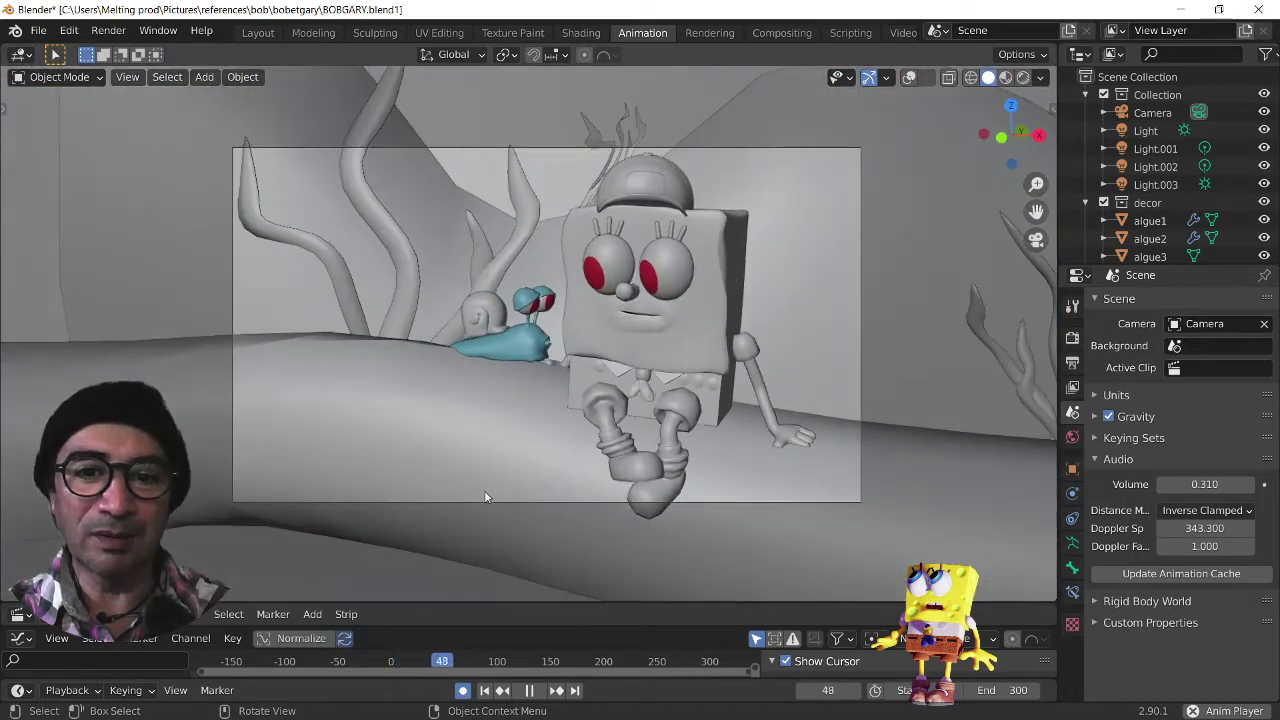
pyautogui.moveTo(484, 496); pyautogui.dragTo(778, 389, button='middle')
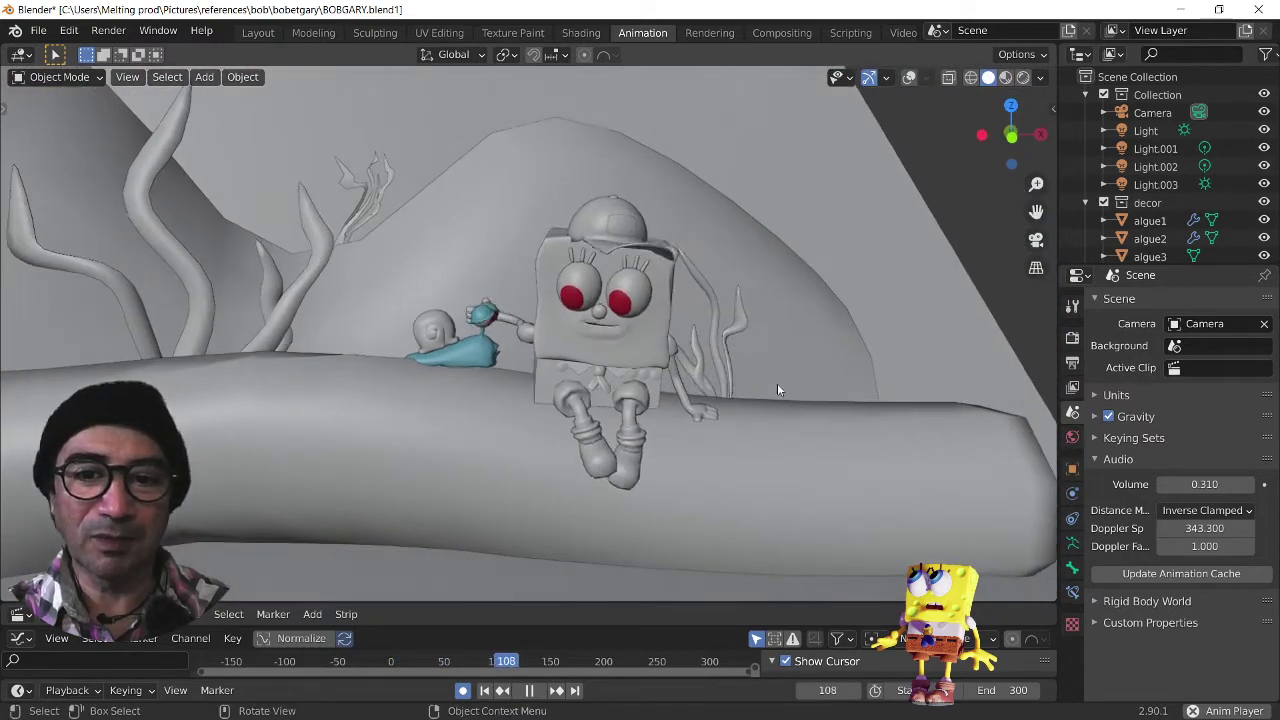
pyautogui.scroll(2, 775, 387)
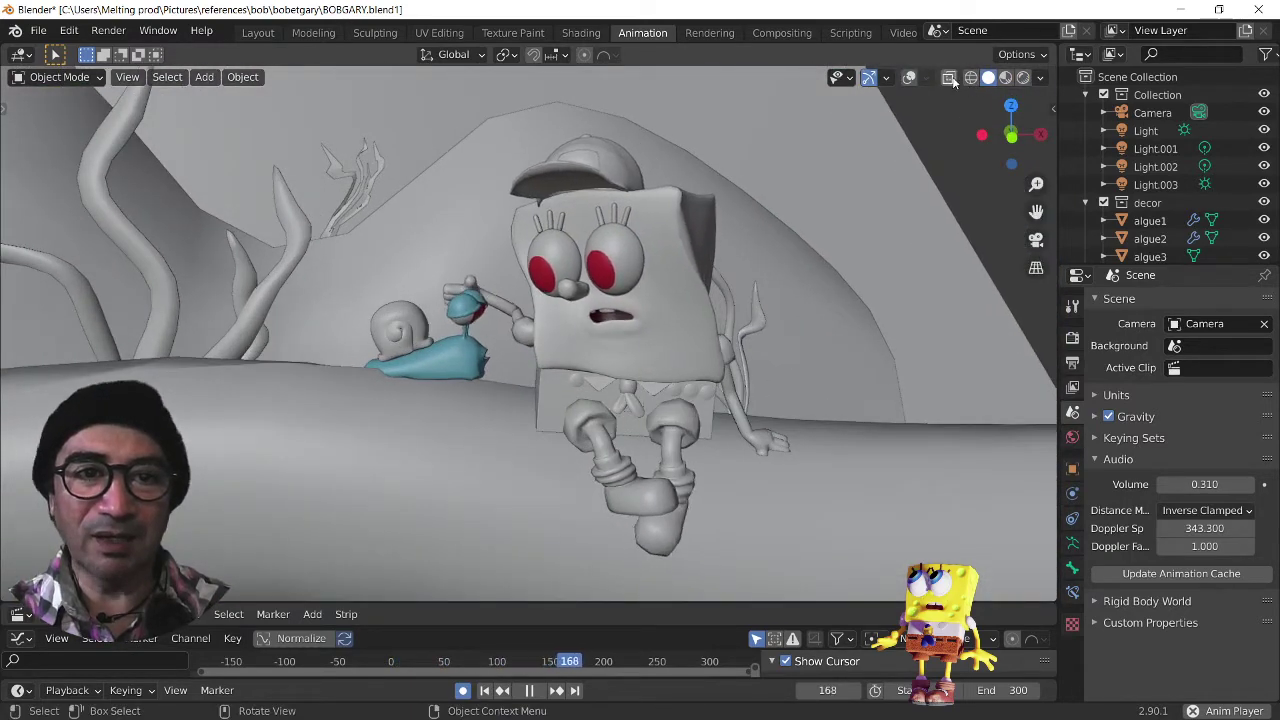
# Step: Show the viewport overlays to examine the character's rig controls during playback, and stop the animation at frame 15
pyautogui.click(909, 77)
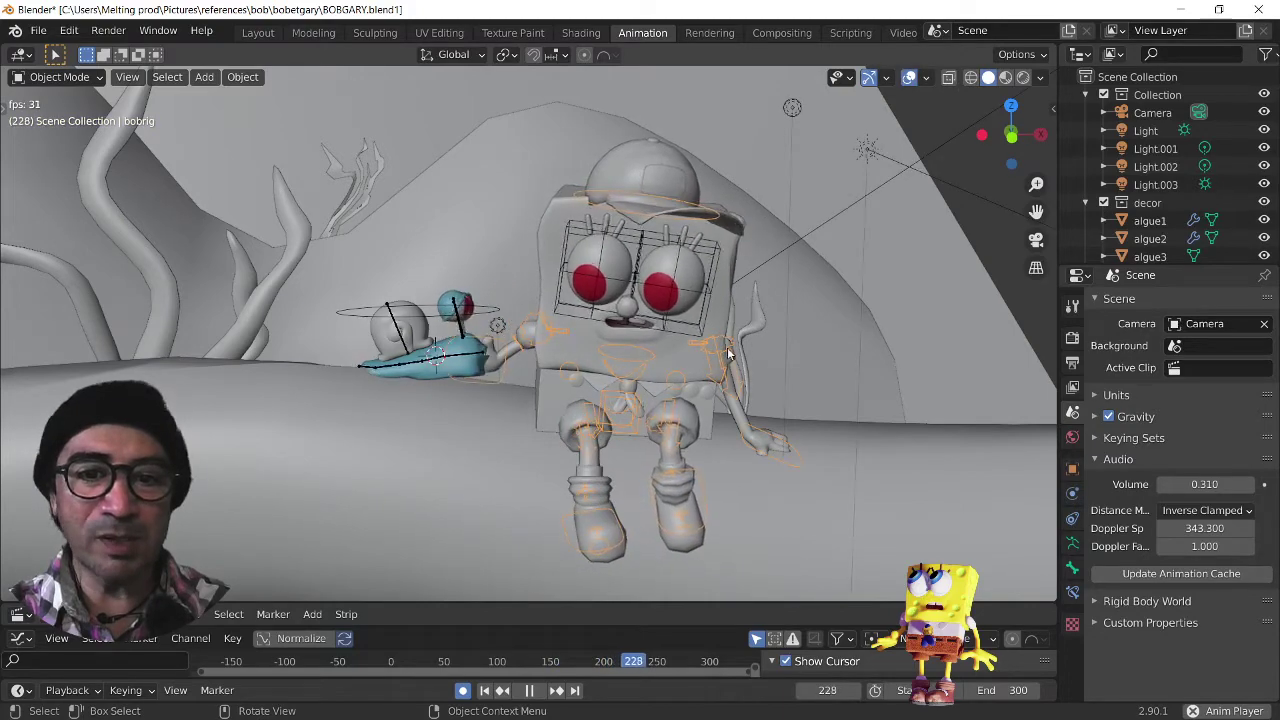
pyautogui.scroll(3, 742, 430)
pyautogui.scroll(-2, 742, 430)
pyautogui.moveTo(742, 430); pyautogui.dragTo(760, 376, button='middle')
pyautogui.press('space')
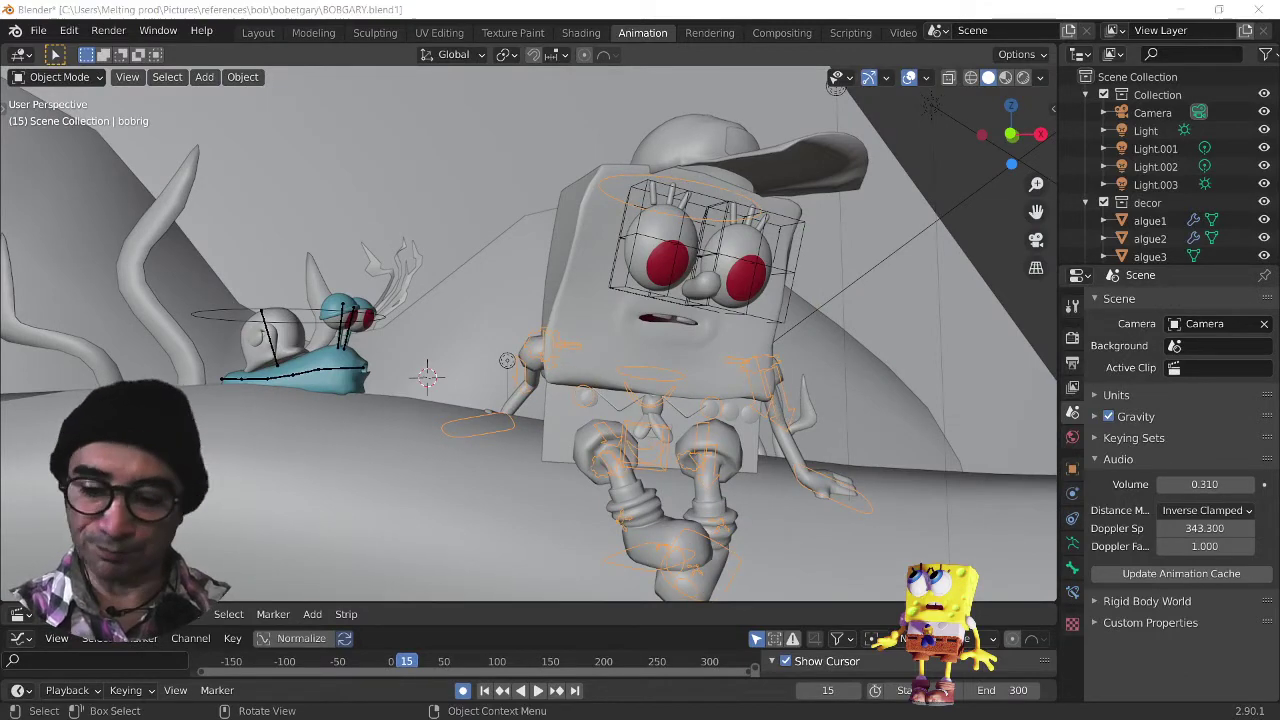
# Step: Put the sponge character's rig in Pose Mode and reposition its left upper arm IK control several times to flex the arm
pyautogui.hotkey('ctrl', 'Tab')
pyautogui.click(793, 397)
pyautogui.scroll(3, 801, 412)
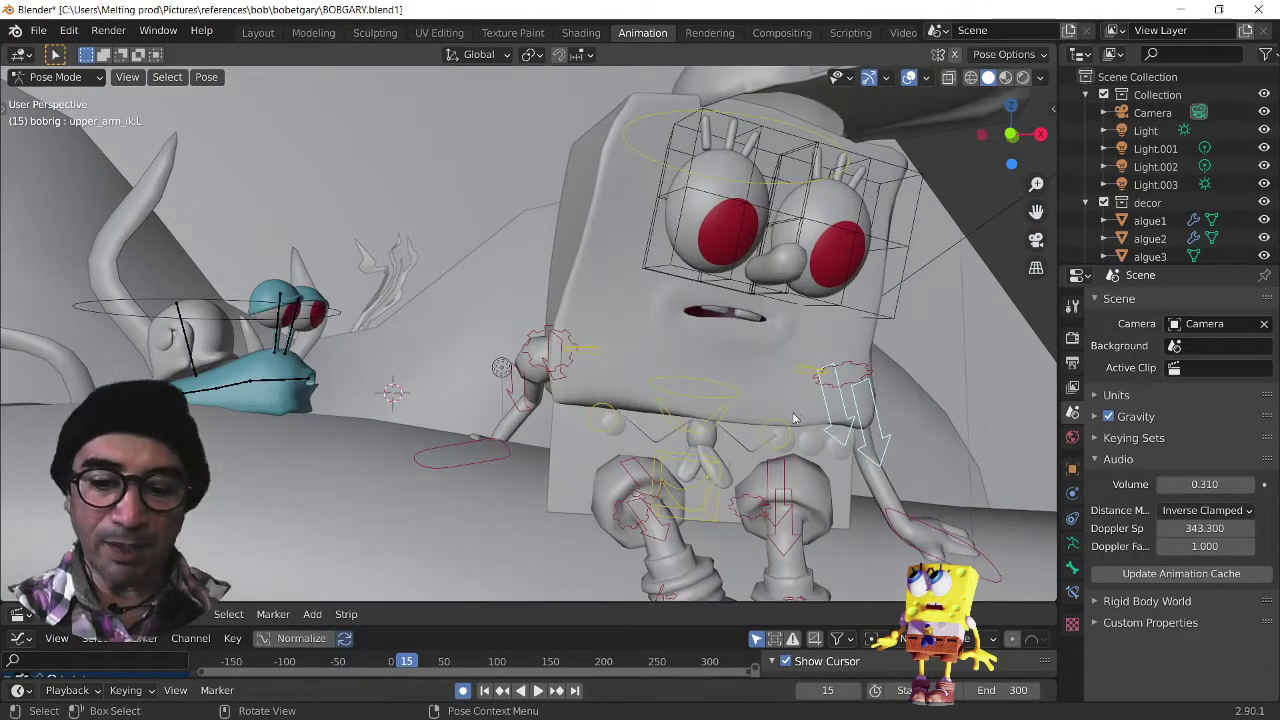
pyautogui.moveTo(876, 440)
pyautogui.mouseDown(button='middle')
pyautogui.moveTo(834, 446)
pyautogui.moveTo(876, 430)
pyautogui.mouseUp(button='middle')
pyautogui.press('g')
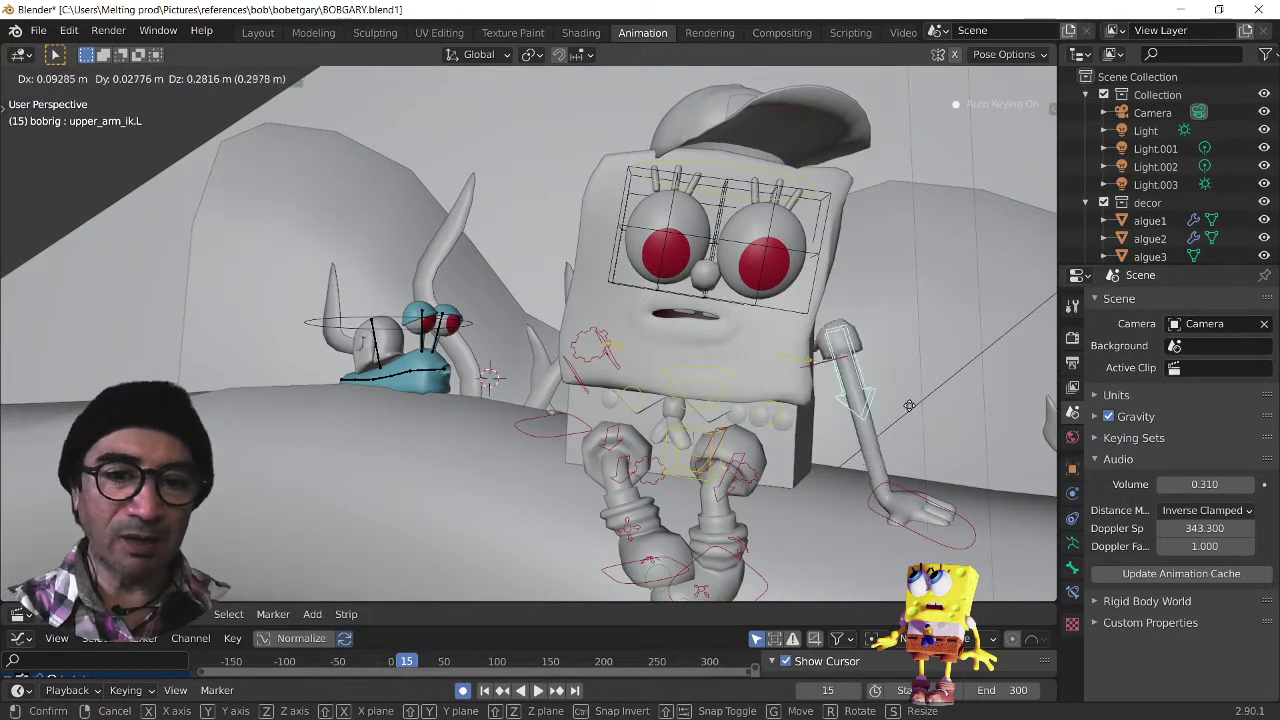
pyautogui.click(878, 418)
pyautogui.press('g')
pyautogui.click(867, 370)
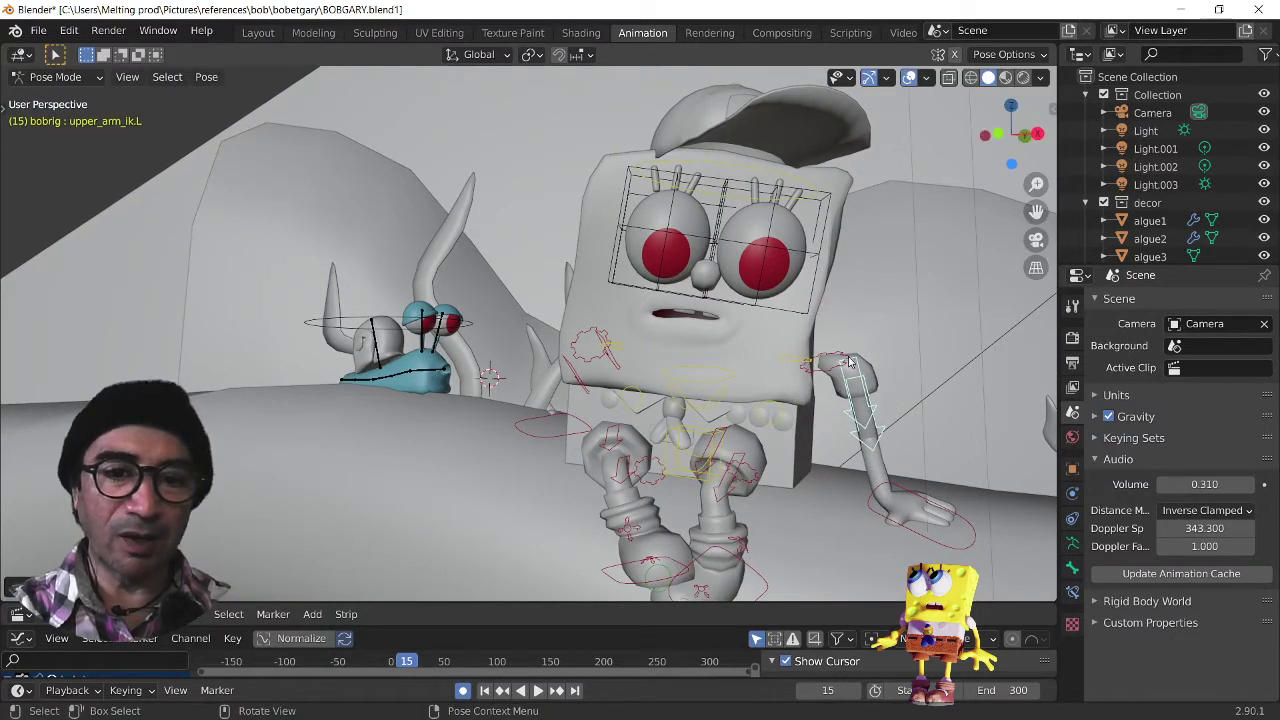
pyautogui.press('g')
pyautogui.click(777, 422)
pyautogui.scroll(-1, 775, 425)
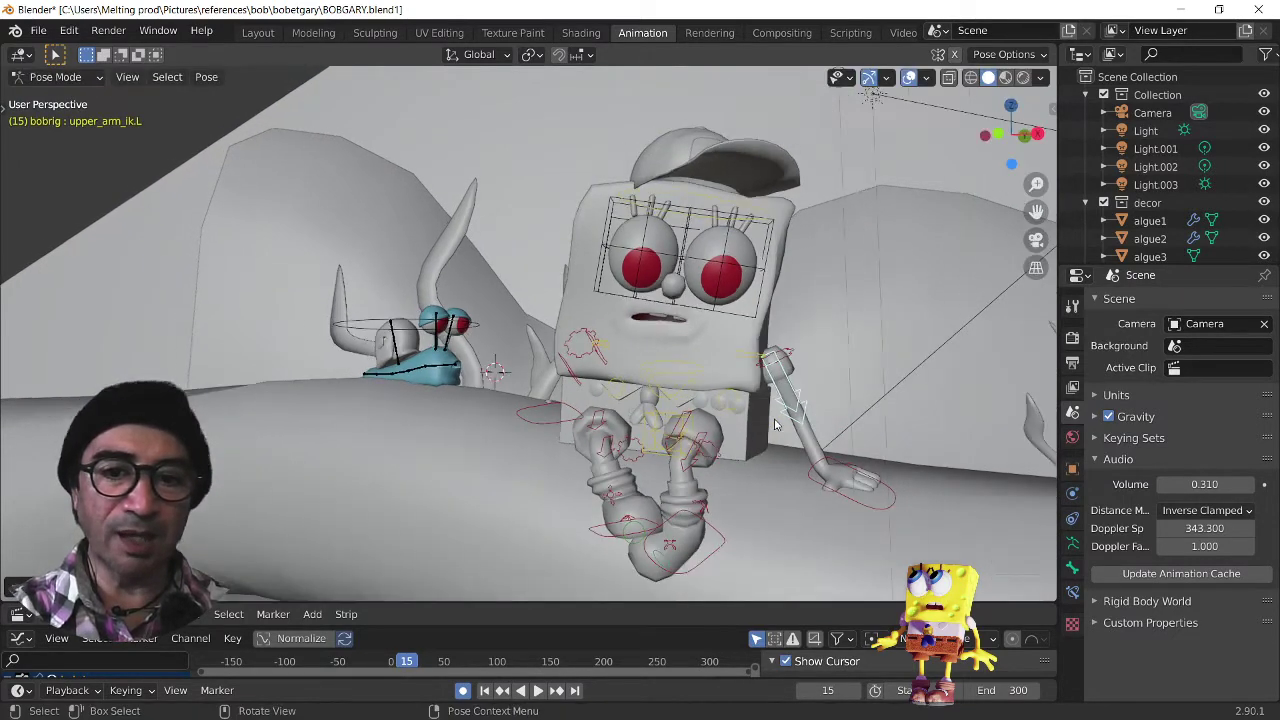
pyautogui.scroll(-3, 775, 425)
pyautogui.moveTo(770, 430); pyautogui.dragTo(728, 442, button='middle')
pyautogui.scroll(4, 735, 435)
pyautogui.keyDown('shift'); pyautogui.moveTo(767, 400); pyautogui.dragTo(531, 373, button='middle'); pyautogui.keyUp('shift')
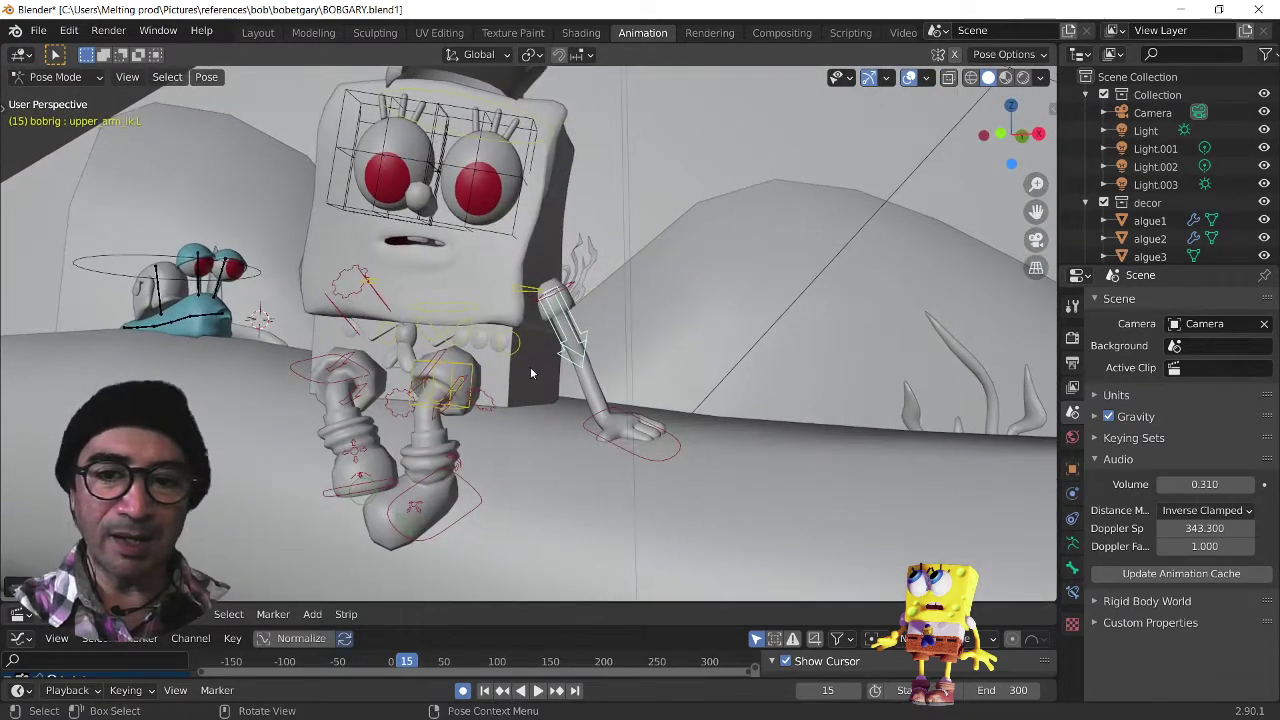
pyautogui.scroll(1, 530, 373)
pyautogui.click(444, 371)
pyautogui.press('g')
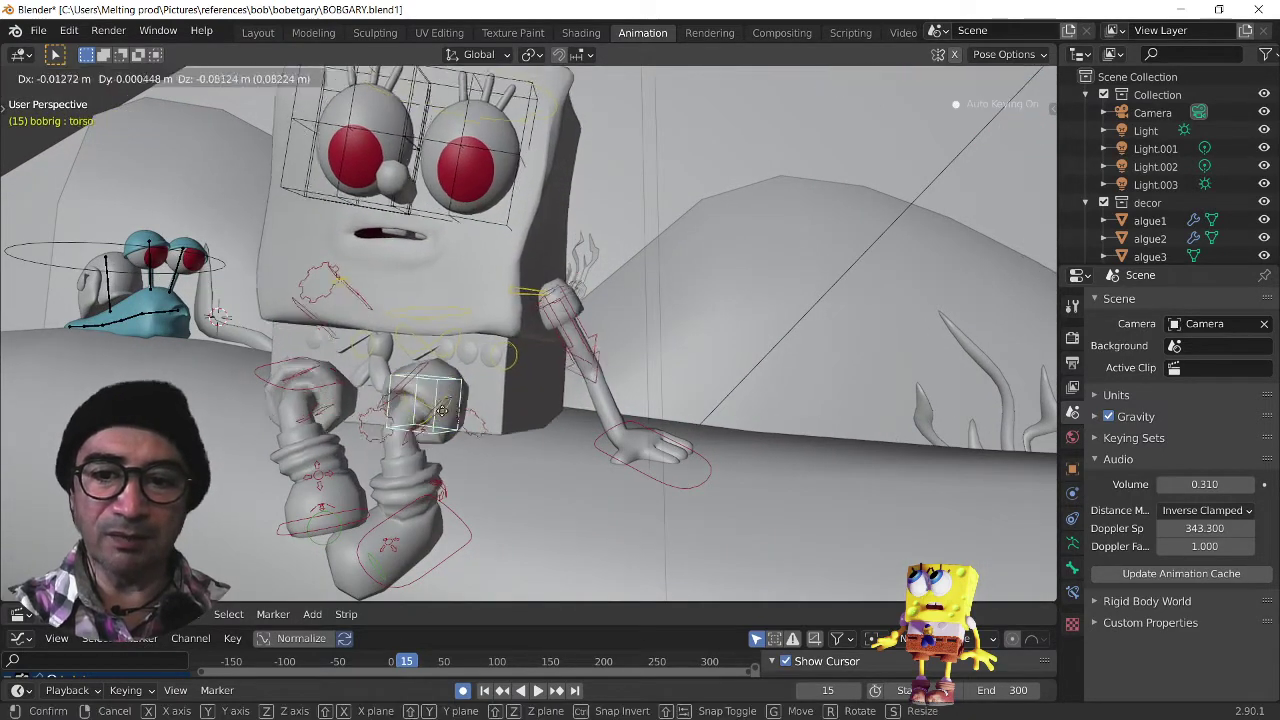
pyautogui.rightClick(441, 378)
# Step: Move the left thigh IK control down and back to pull the character's left knee under the body
pyautogui.moveTo(460, 442); pyautogui.dragTo(457, 405, button='middle')
pyautogui.scroll(2, 405, 399)
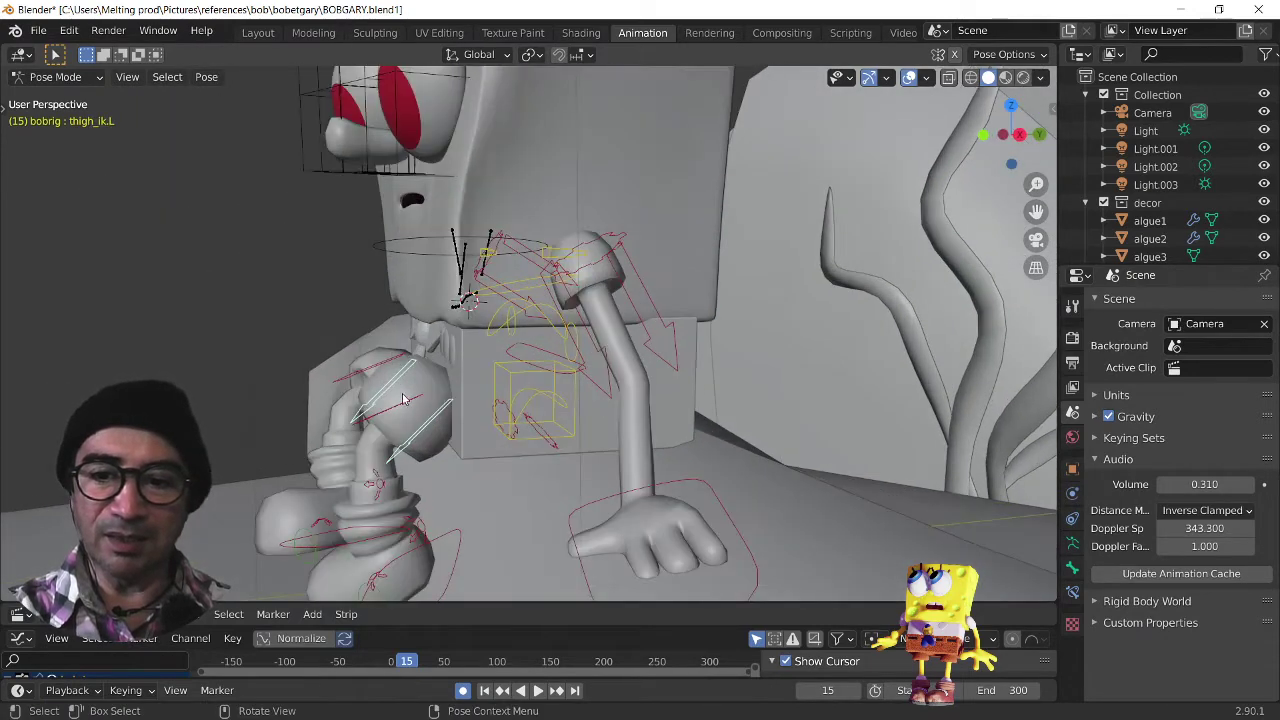
pyautogui.press('g')
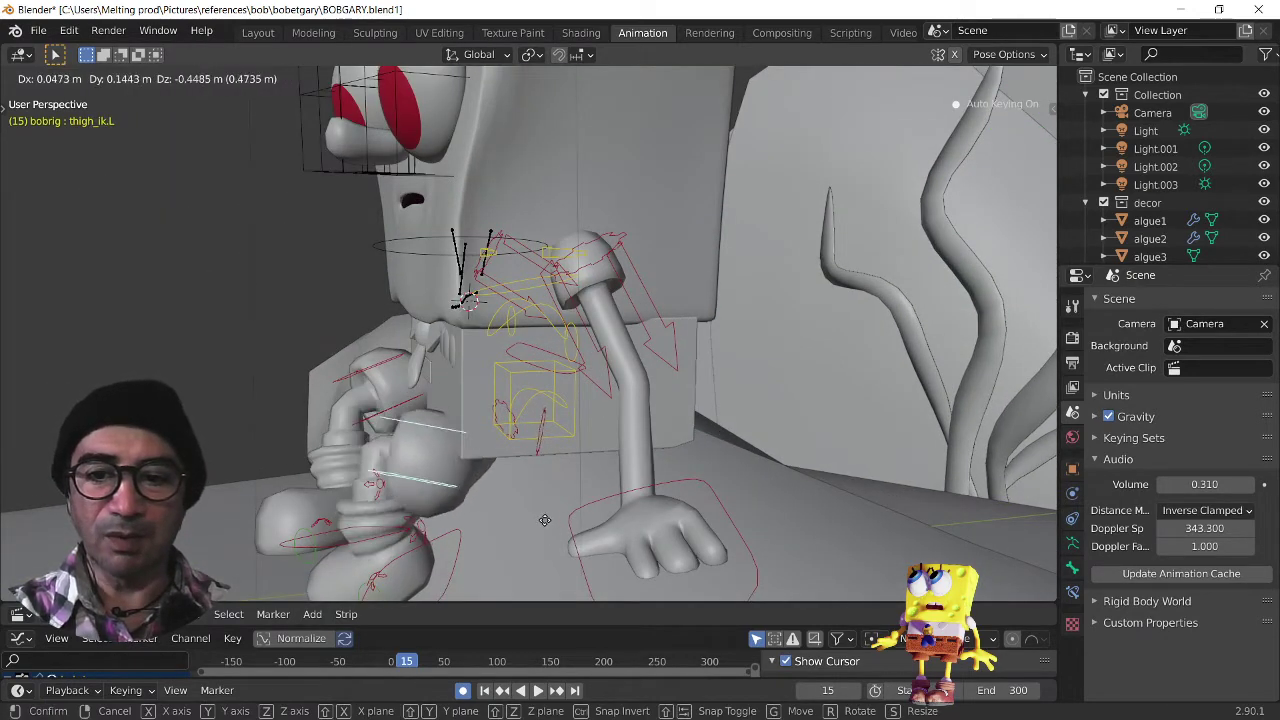
pyautogui.click(582, 521)
pyautogui.moveTo(582, 521); pyautogui.dragTo(433, 504, button='middle')
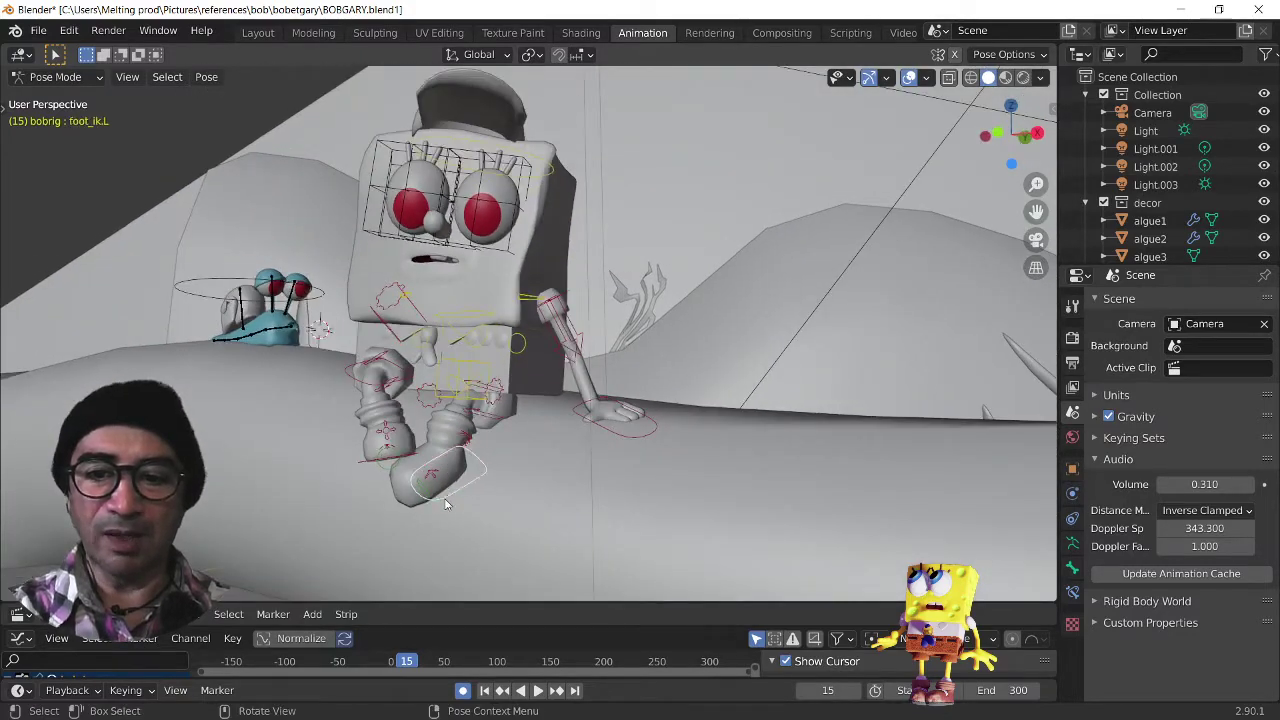
# Step: Move the left thigh IK control forward and up to raise the character's left knee
pyautogui.press('g')
pyautogui.click(501, 422)
pyautogui.click(506, 424)
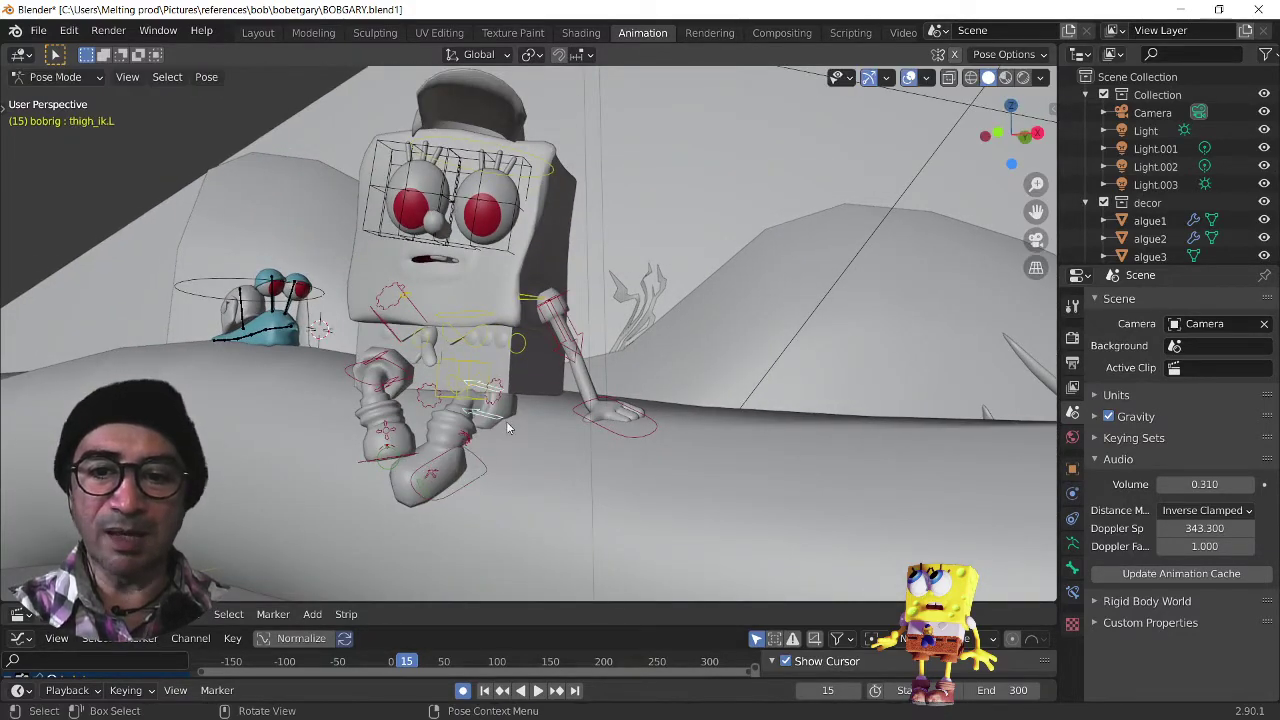
pyautogui.moveTo(506, 427); pyautogui.dragTo(367, 440, button='middle')
pyautogui.press('g')
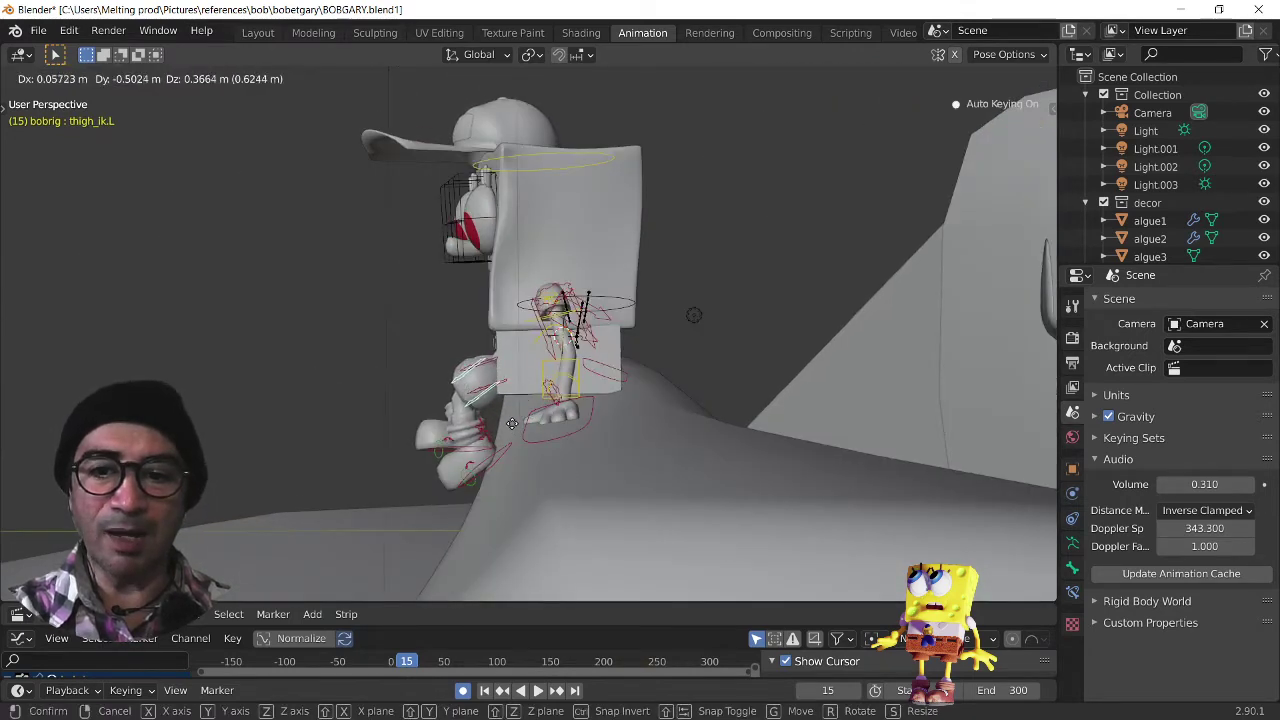
pyautogui.click(434, 403)
pyautogui.moveTo(434, 403); pyautogui.dragTo(590, 424, button='middle')
pyautogui.scroll(1, 587, 428)
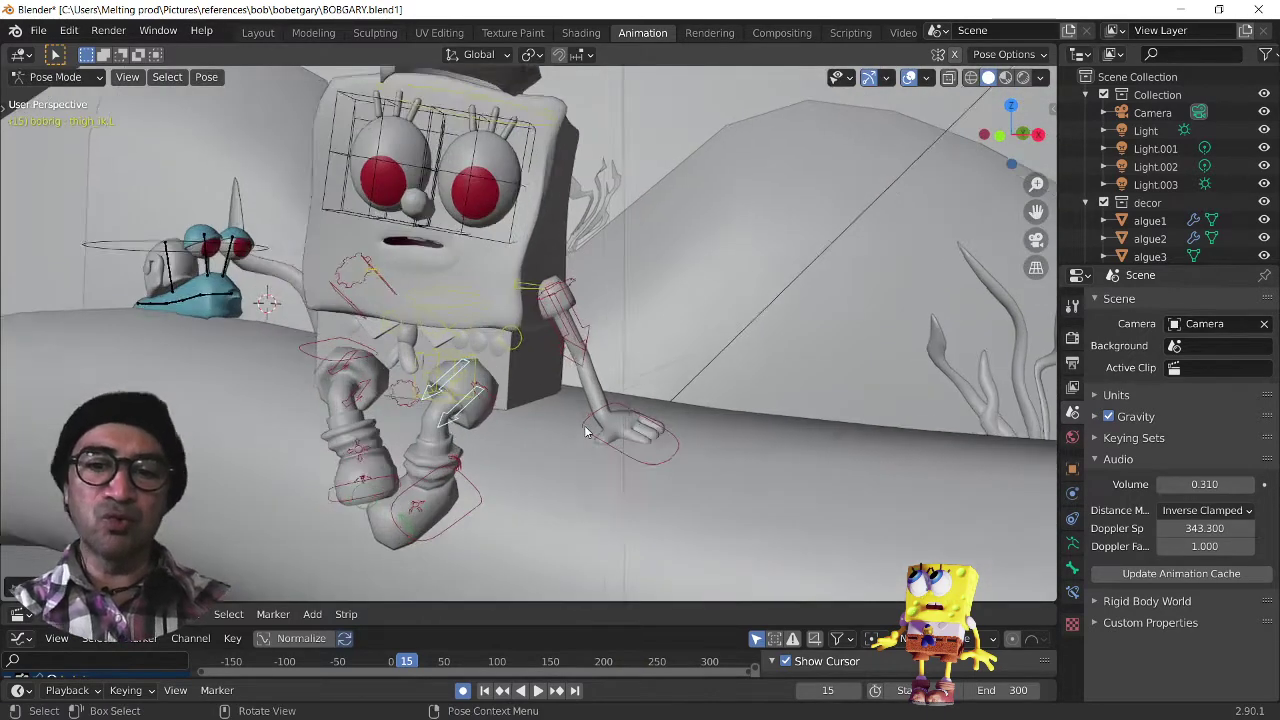
# Step: Rotate the left thigh IK control to test the leg's response
pyautogui.scroll(2, 587, 432)
pyautogui.press('r')
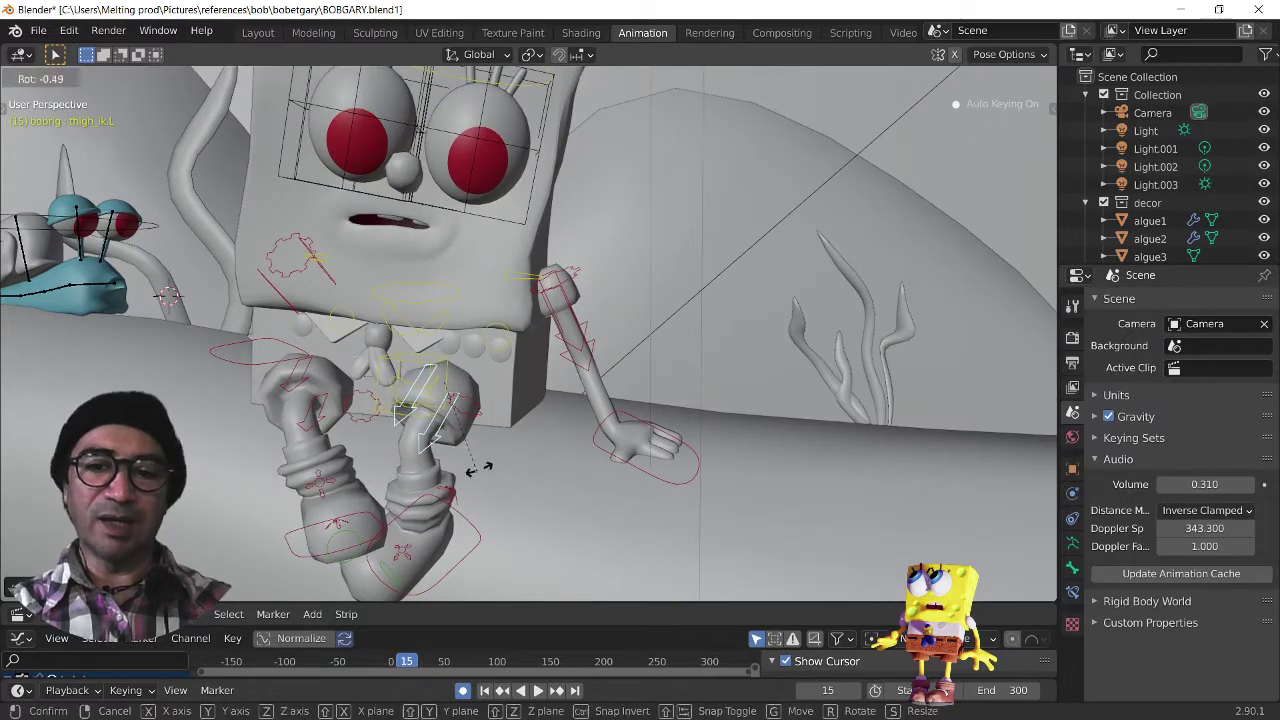
pyautogui.click(499, 450)
pyautogui.scroll(-2, 492, 474)
pyautogui.moveTo(491, 477); pyautogui.dragTo(537, 423, button='middle')
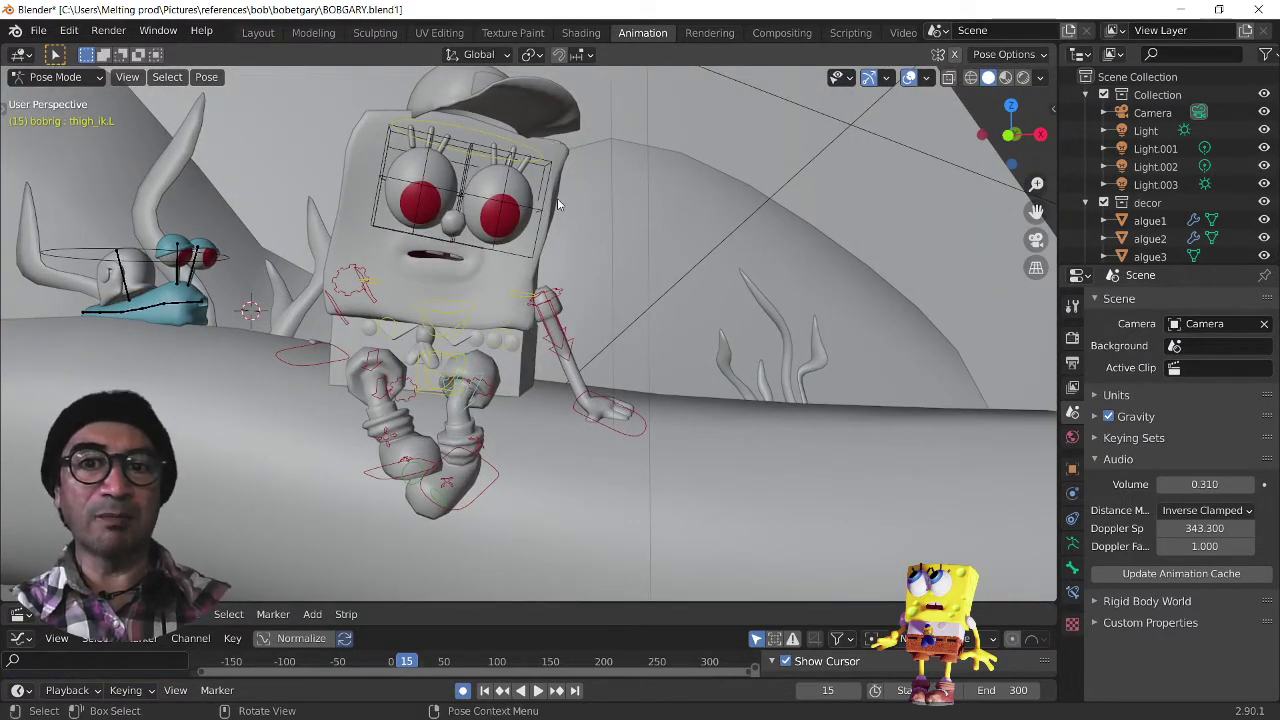
pyautogui.moveTo(558, 291); pyautogui.dragTo(516, 142, button='middle')
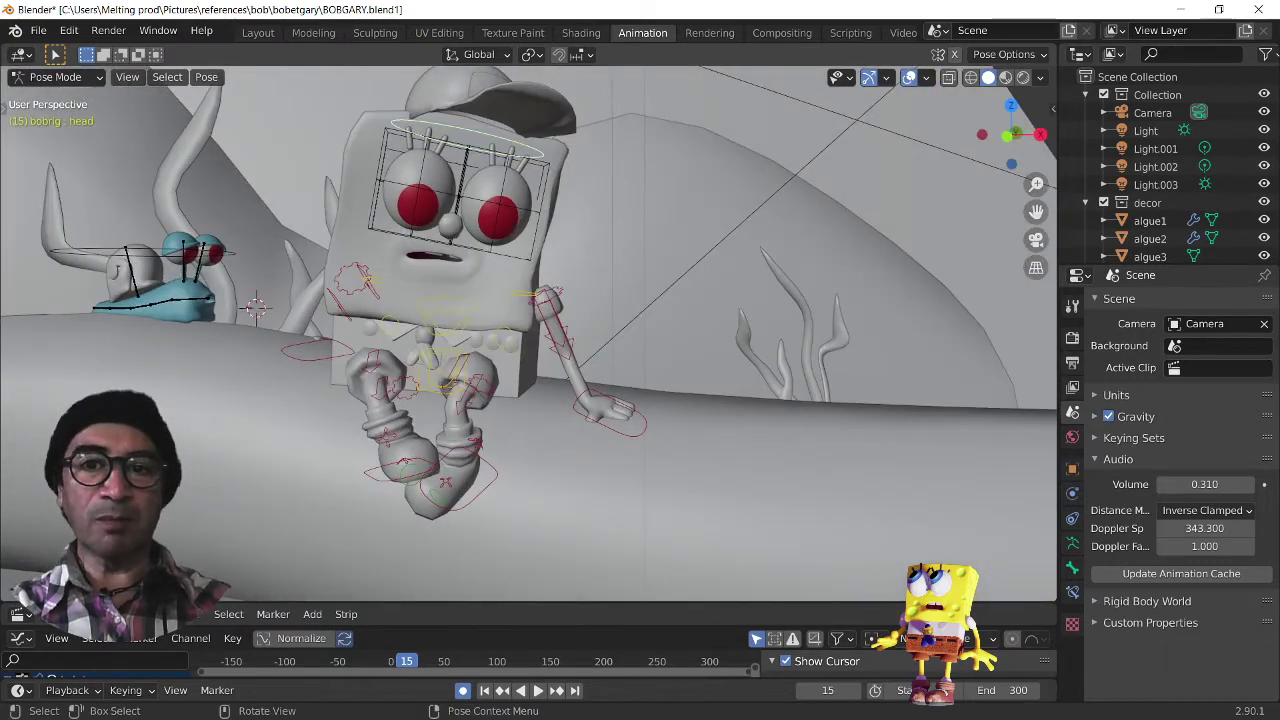
pyautogui.press('r')
pyautogui.press('Escape')
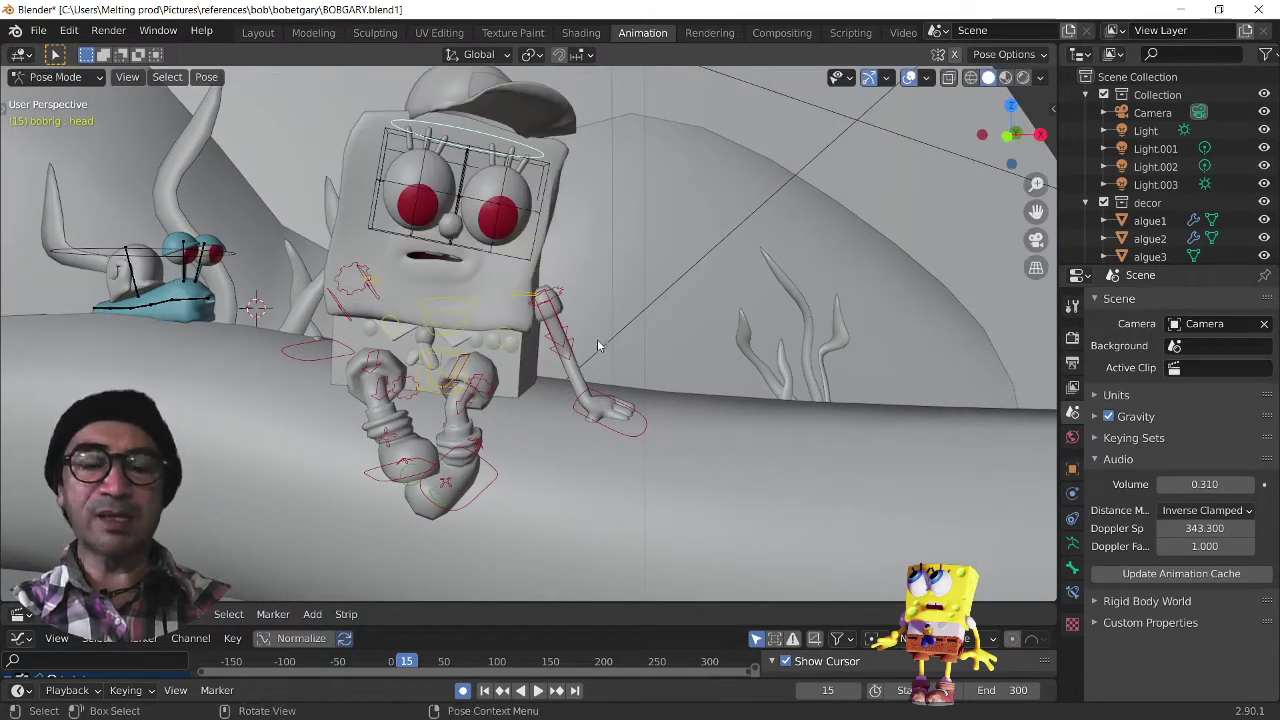
pyautogui.scroll(-2, 598, 345)
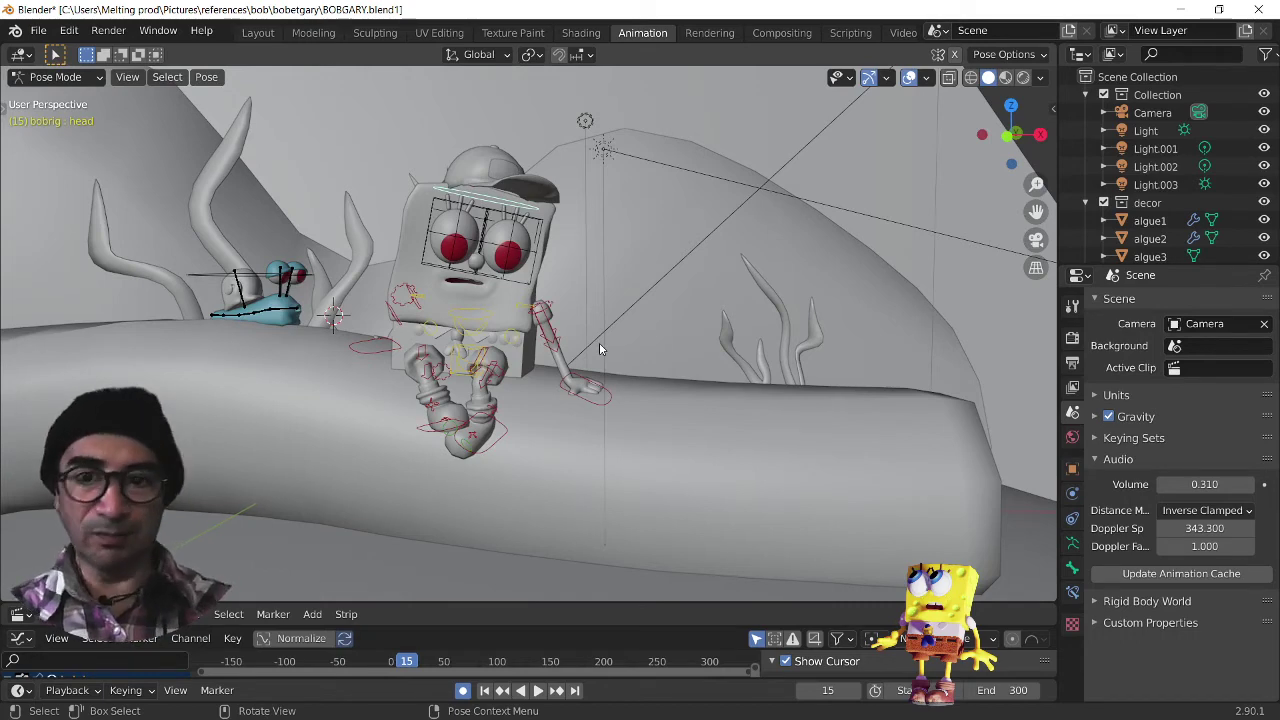
pyautogui.moveTo(467, 384)
pyautogui.mouseDown(button='middle')
pyautogui.moveTo(554, 386)
pyautogui.moveTo(487, 378)
pyautogui.mouseUp(button='middle')
# Step: Open the recent file DOBY3001.blend1 without saving the changes to BOBGARY
pyautogui.click(38, 31)
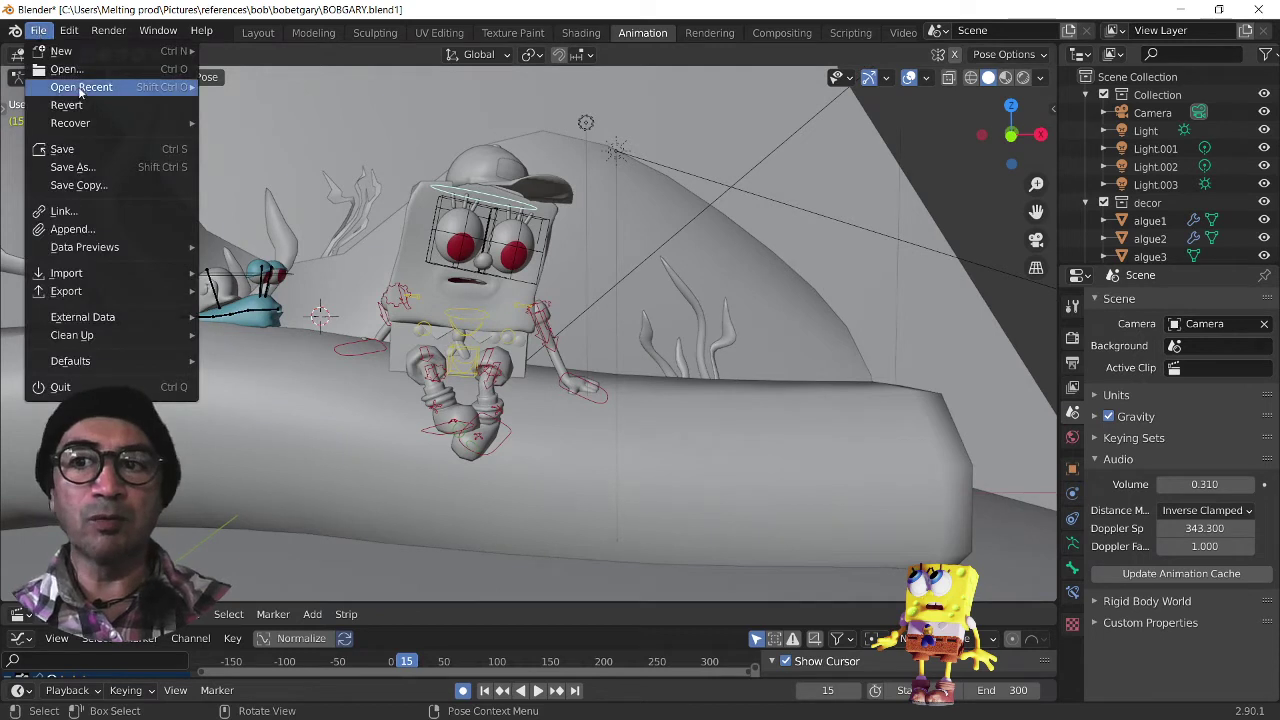
pyautogui.moveTo(83, 92)
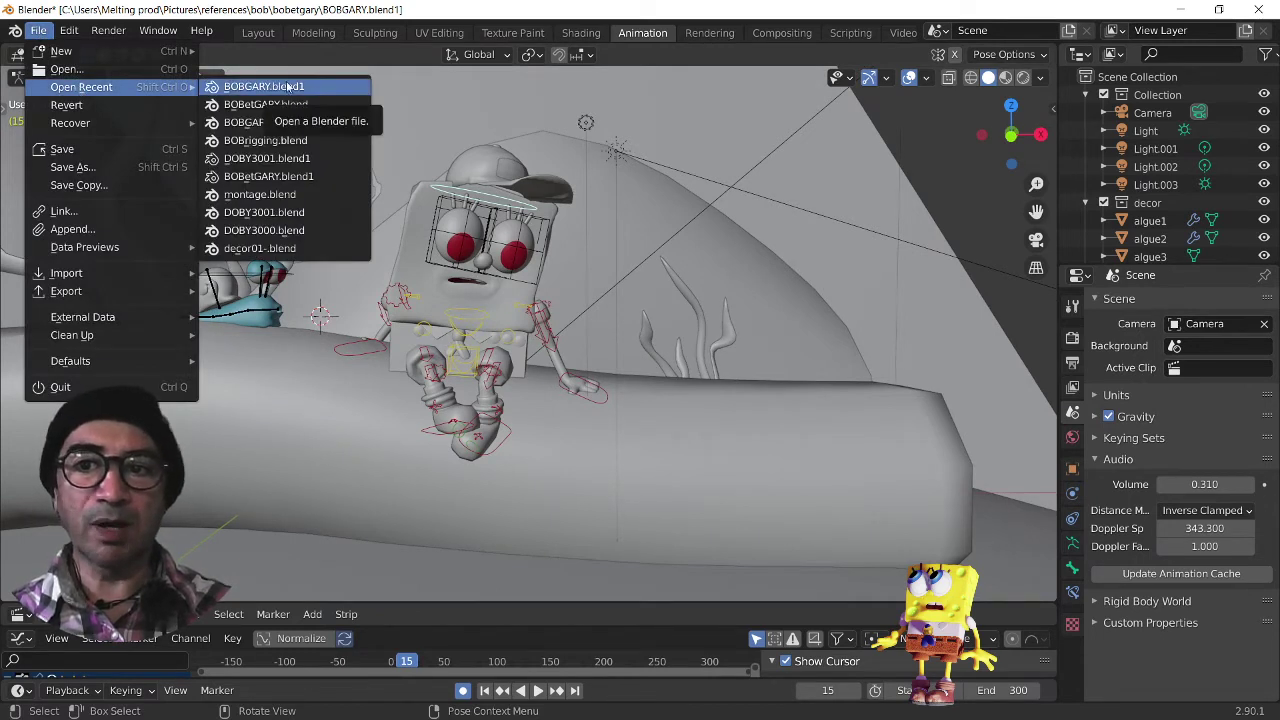
pyautogui.click(297, 160)
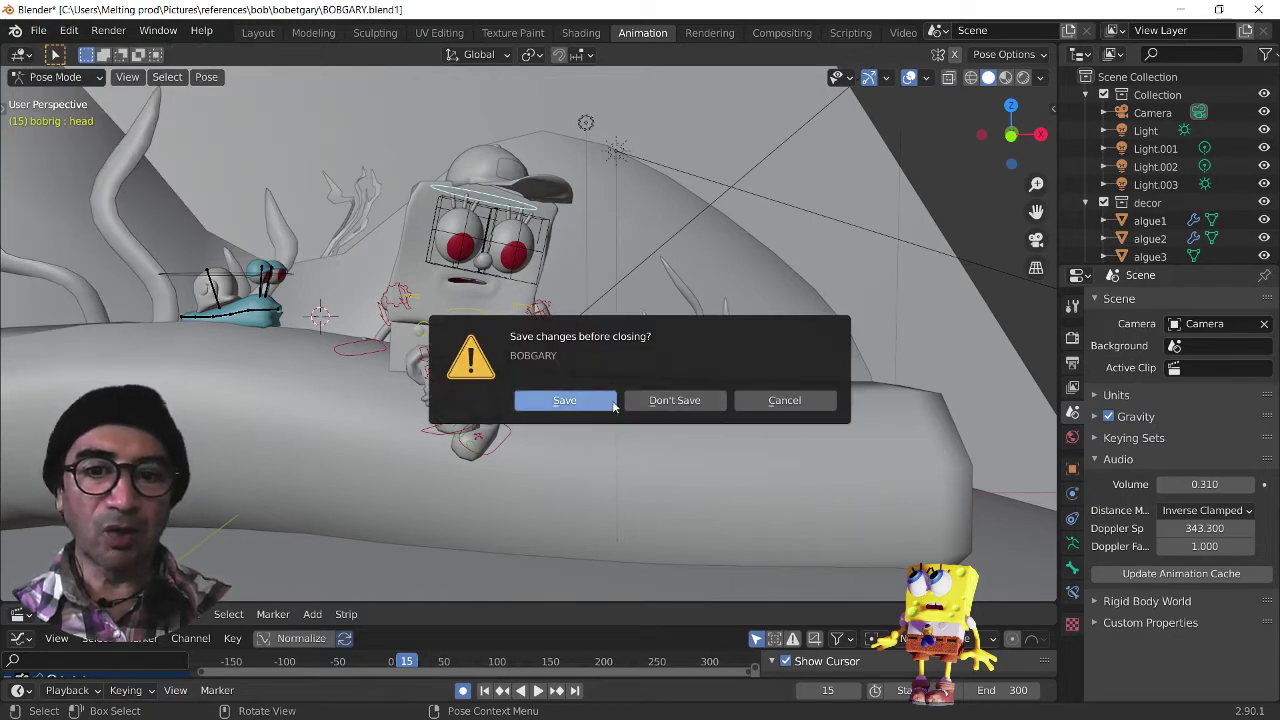
pyautogui.click(676, 401)
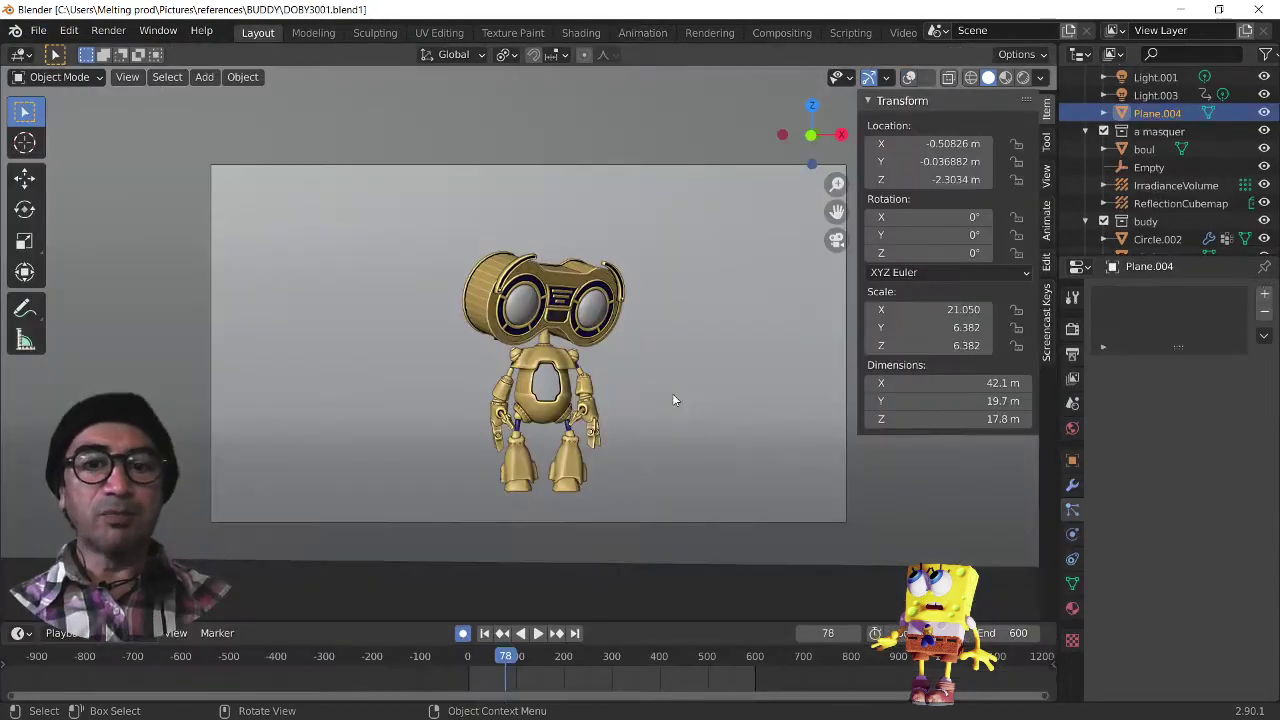
# Step: Play the robot's animation with the viewport overlays shown to examine its rig and wireframe from other angles
pyautogui.press('Home')
pyautogui.press('space')
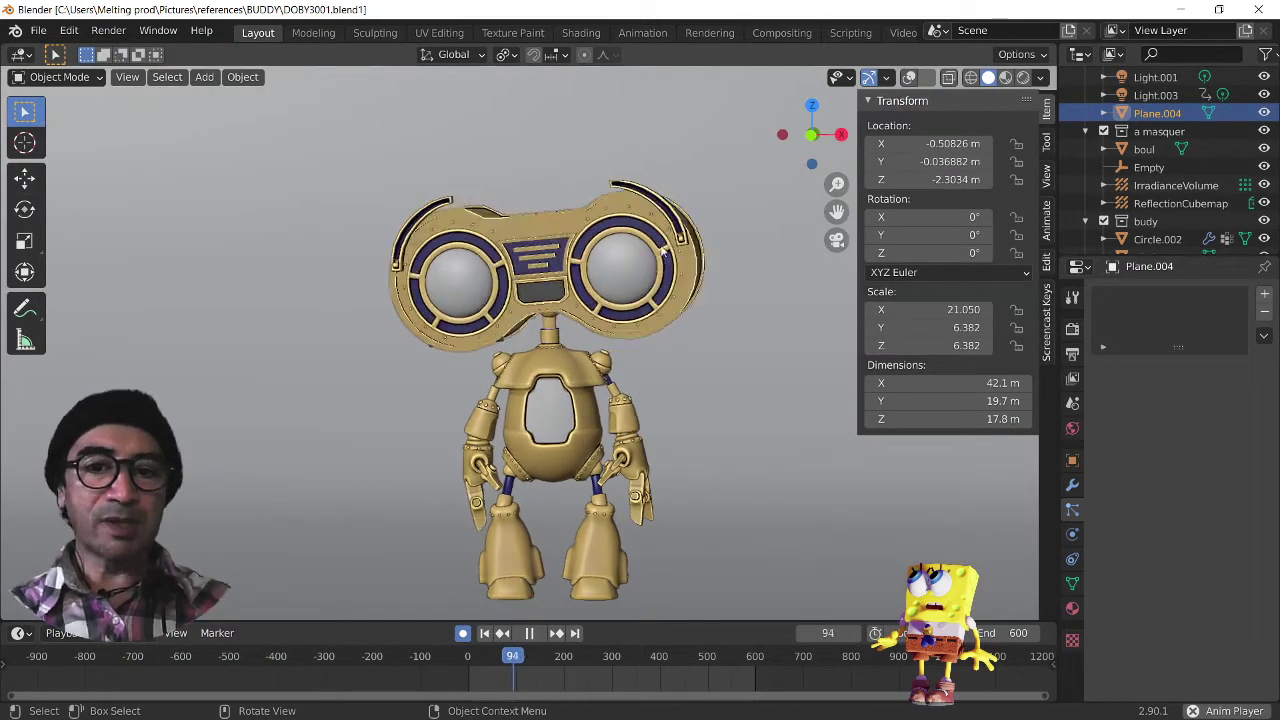
pyautogui.click(1072, 486)
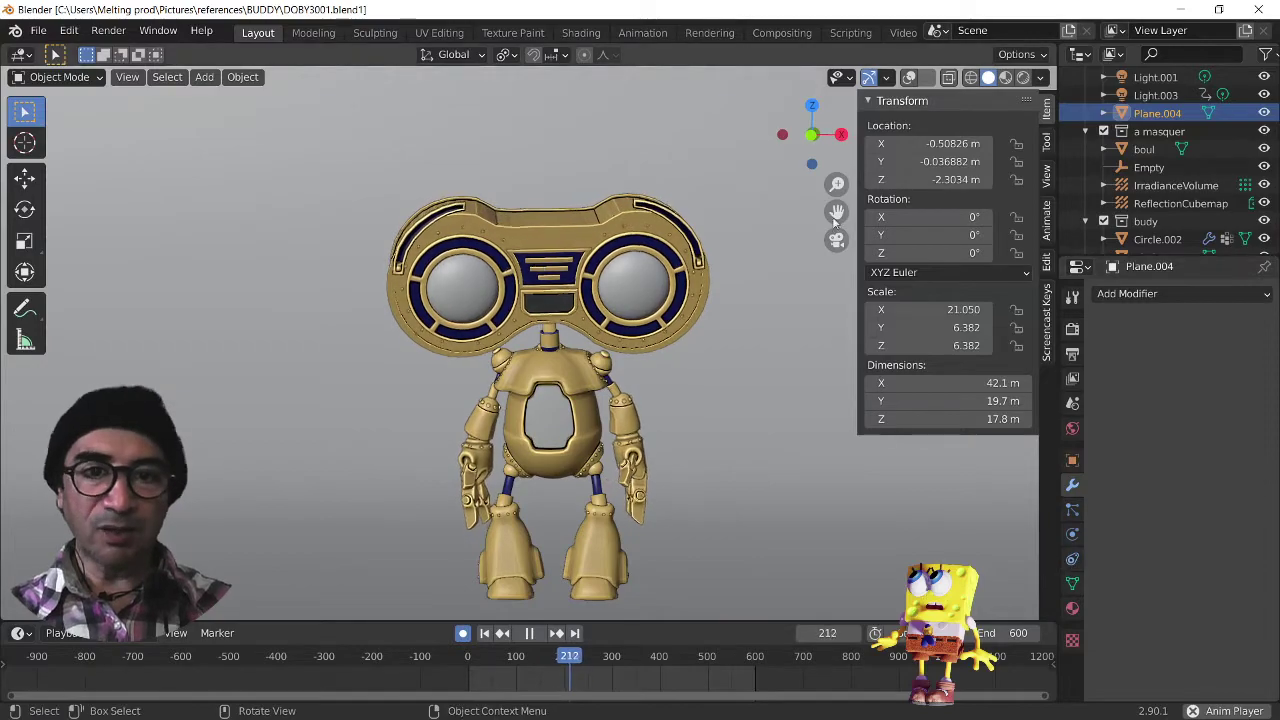
pyautogui.click(910, 78)
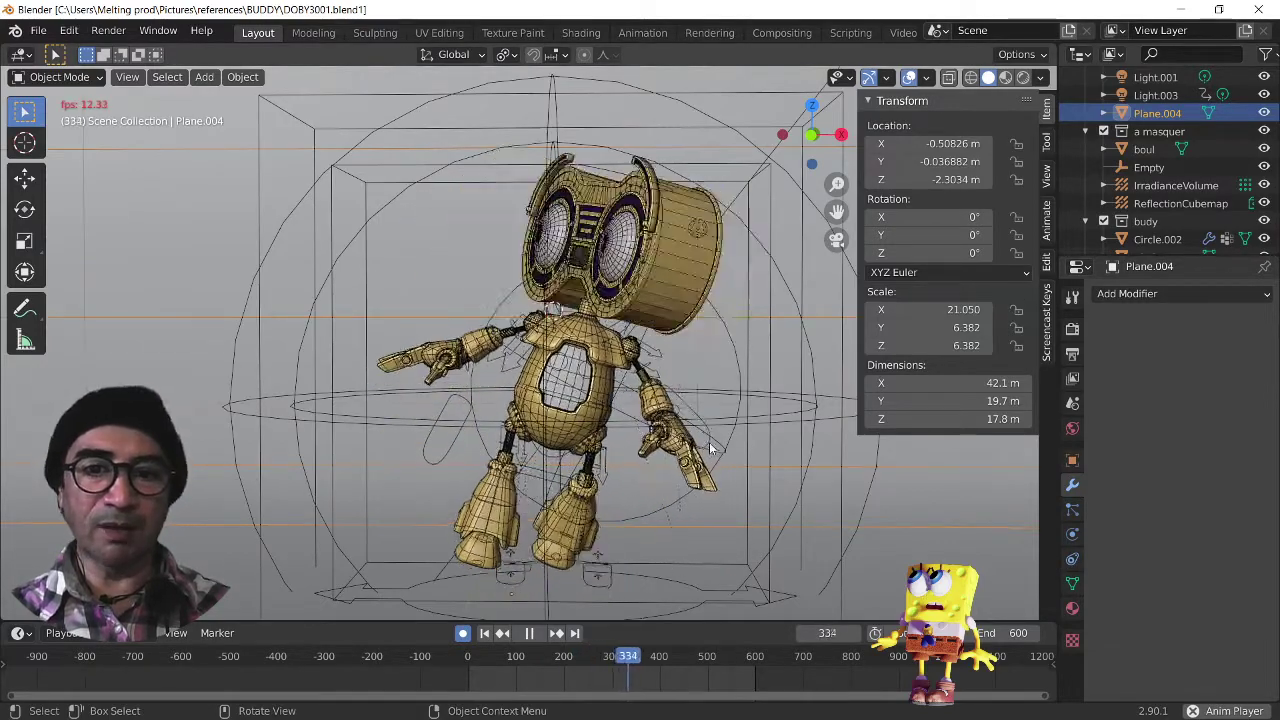
pyautogui.scroll(2, 722, 432)
pyautogui.scroll(-5, 725, 419)
pyautogui.moveTo(623, 414); pyautogui.dragTo(612, 484, button='middle')
pyautogui.scroll(-2, 587, 470)
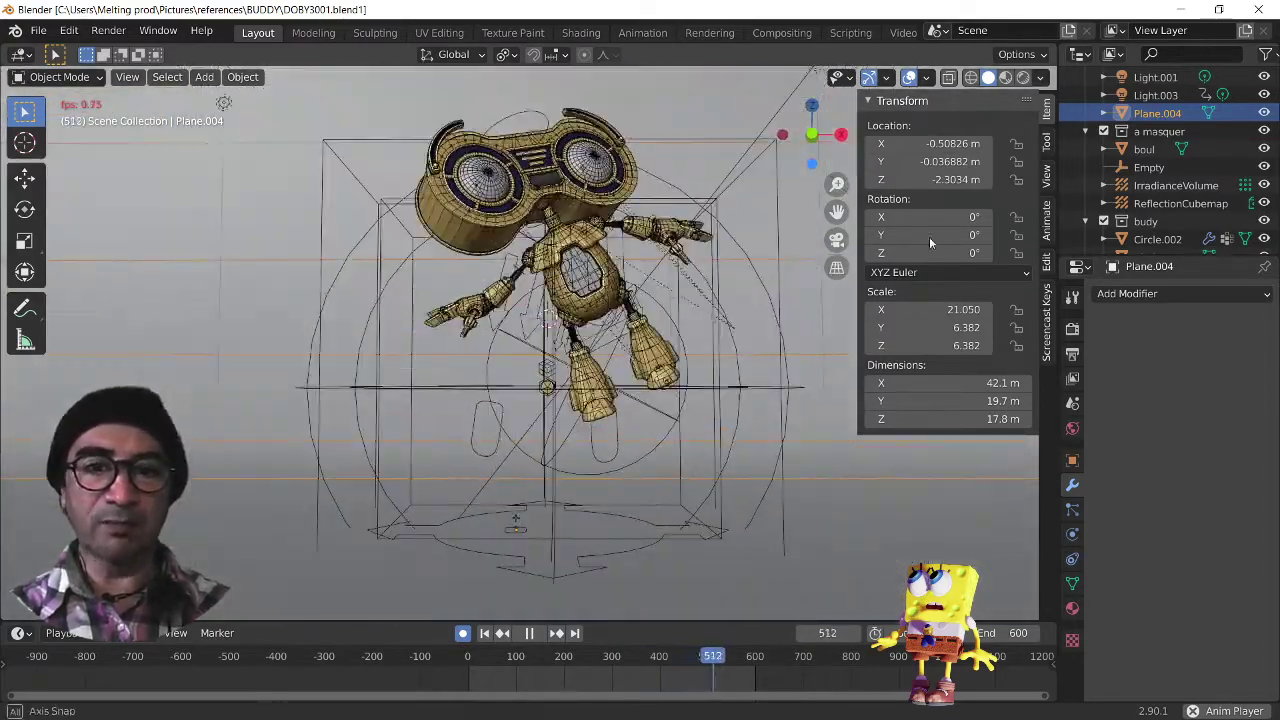
# Step: Switch the viewport to material preview shading and hide the overlays to view the robot's materials during playback
pyautogui.click(1006, 78)
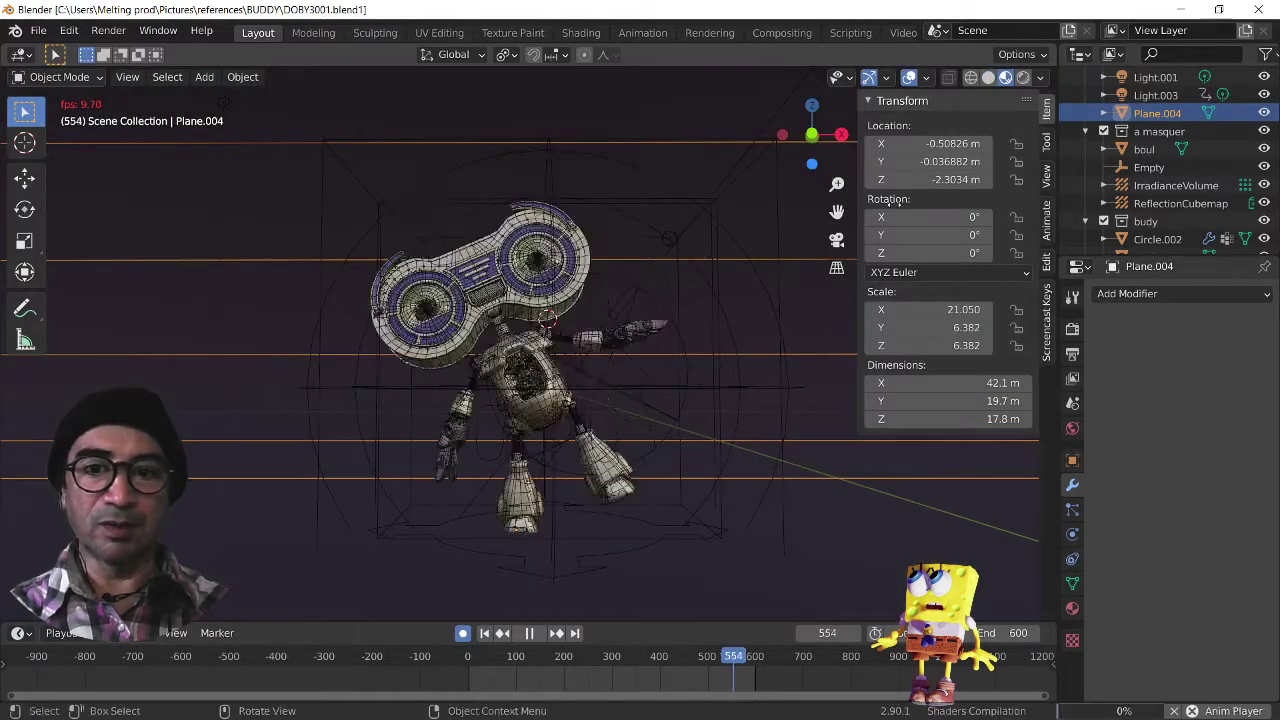
pyautogui.moveTo(557, 434); pyautogui.dragTo(530, 422, button='middle')
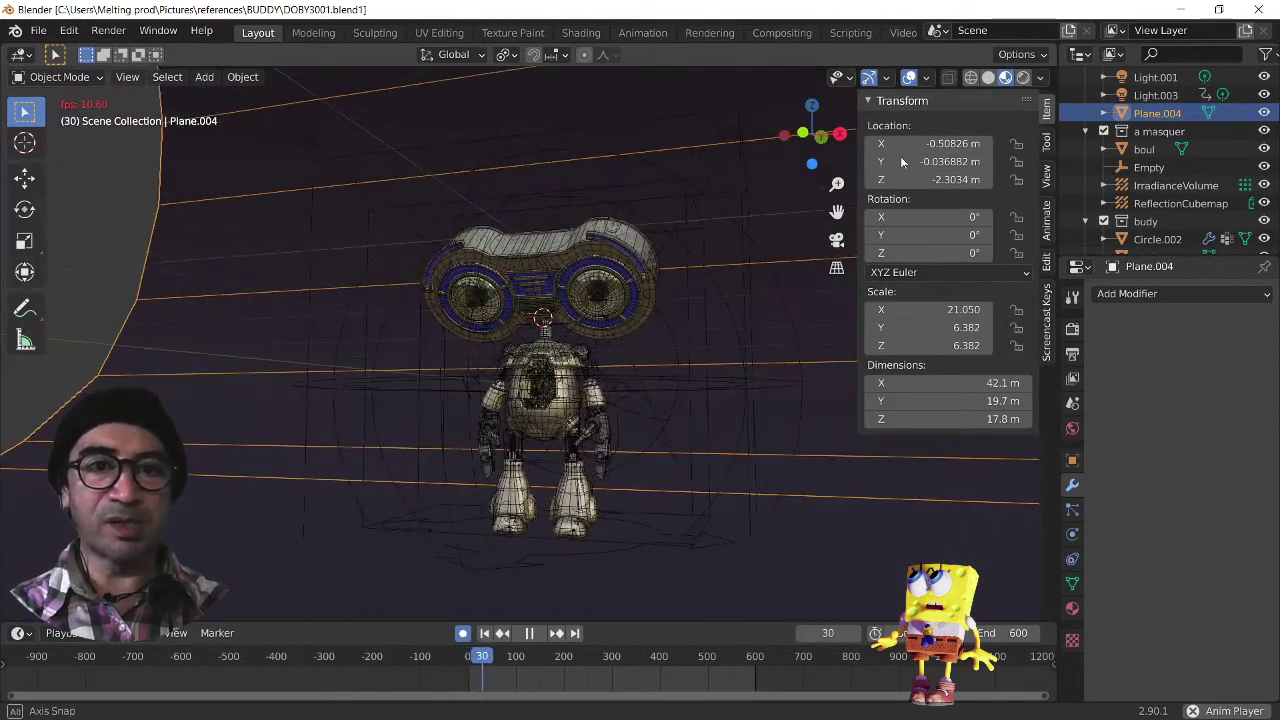
pyautogui.scroll(1, 532, 422)
pyautogui.click(910, 78)
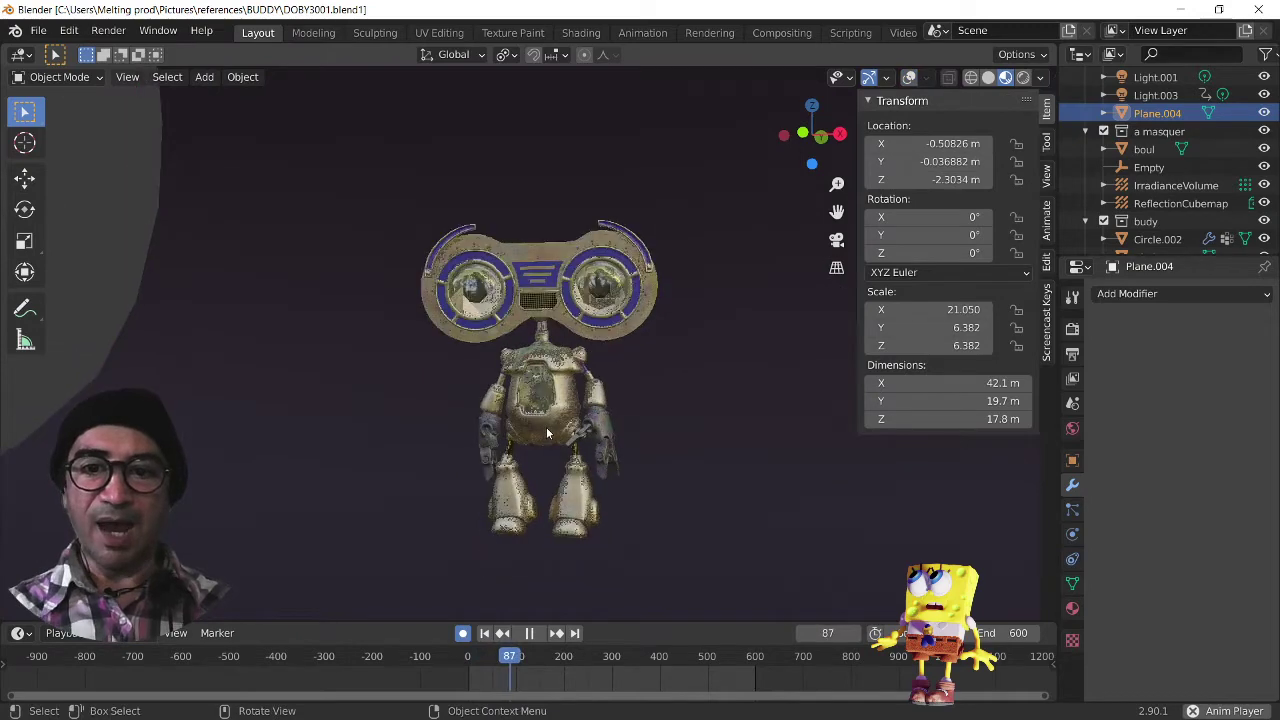
# Step: Switch the viewport to rendered shading and view the robot's lighting and materials while its animation plays
pyautogui.click(37, 32)
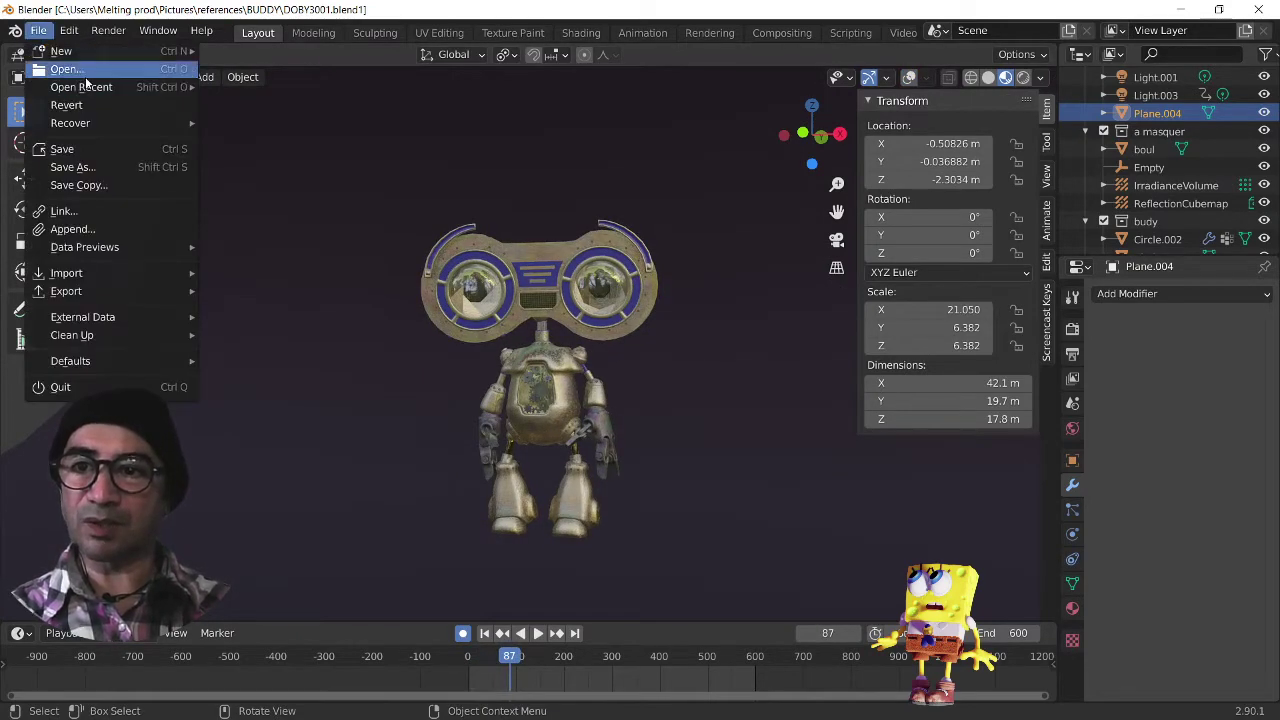
pyautogui.scroll(3, 541, 466)
pyautogui.press('space')
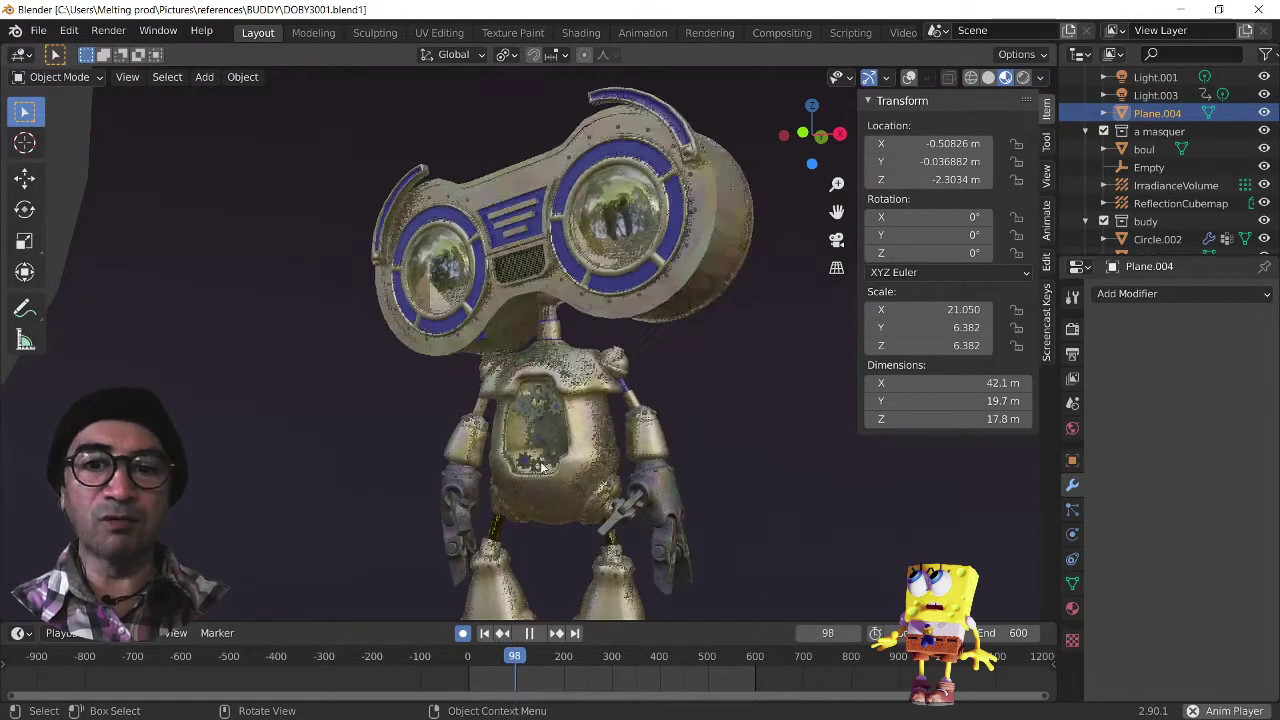
pyautogui.scroll(-2, 541, 463)
pyautogui.click(1023, 78)
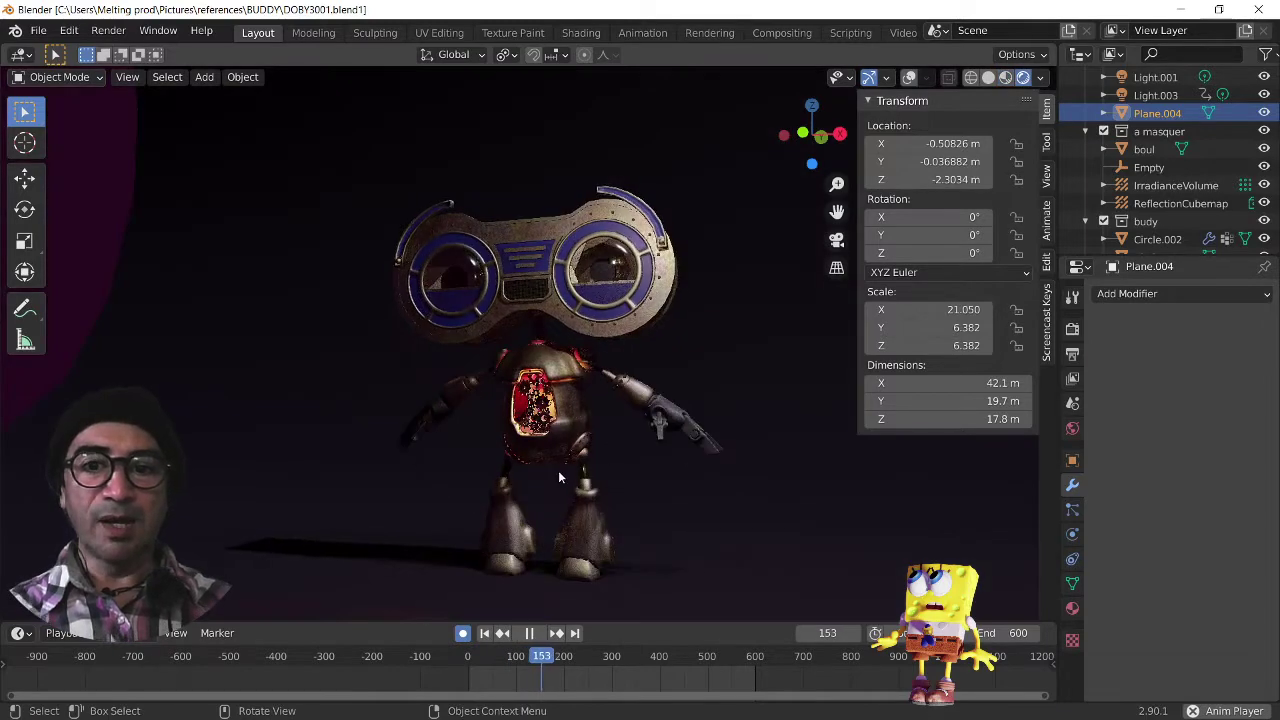
pyautogui.moveTo(558, 471); pyautogui.dragTo(601, 472, button='middle')
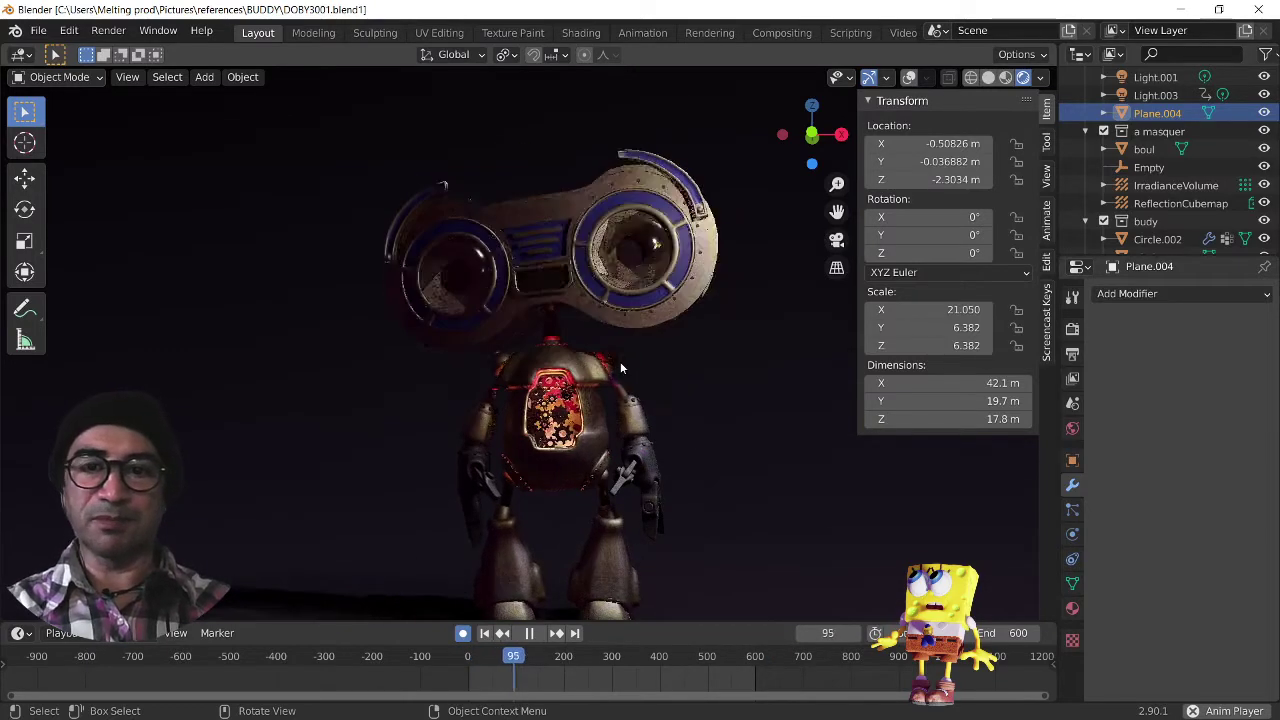
# Step: Stop the animation playback and open the recent file BOBrigging.blend
pyautogui.press('space')
pyautogui.click(38, 31)
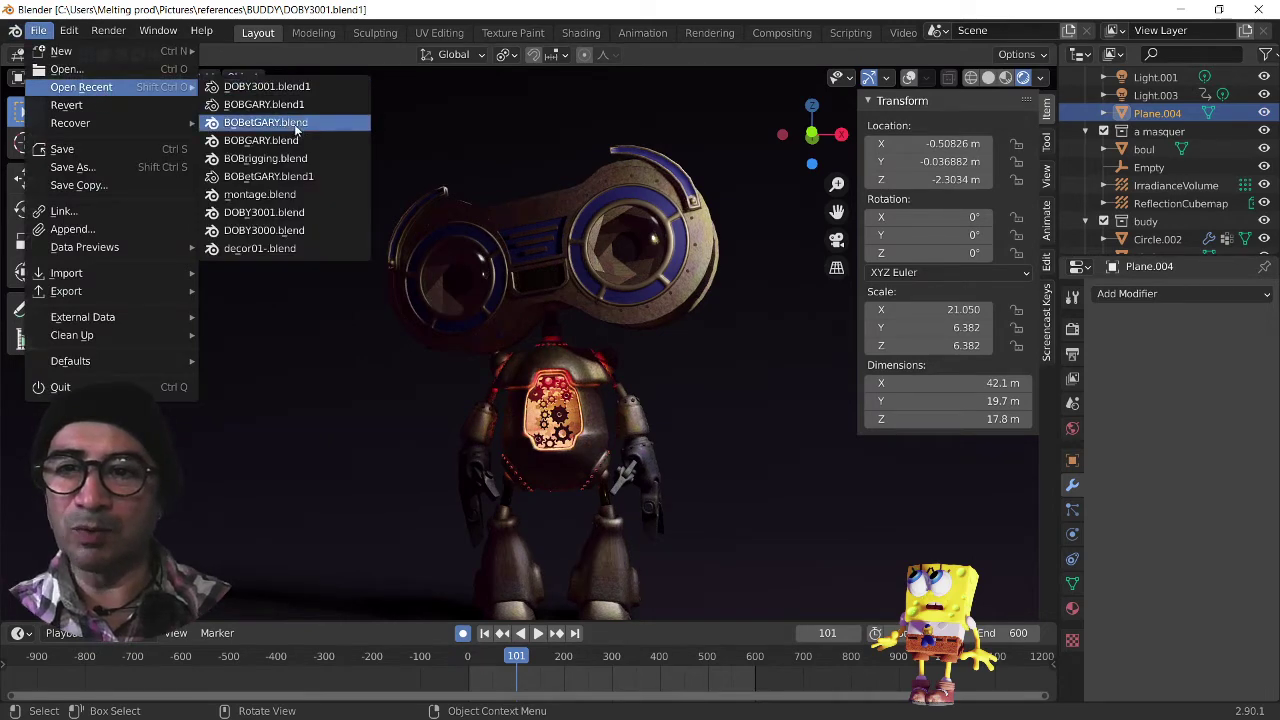
pyautogui.click(265, 158)
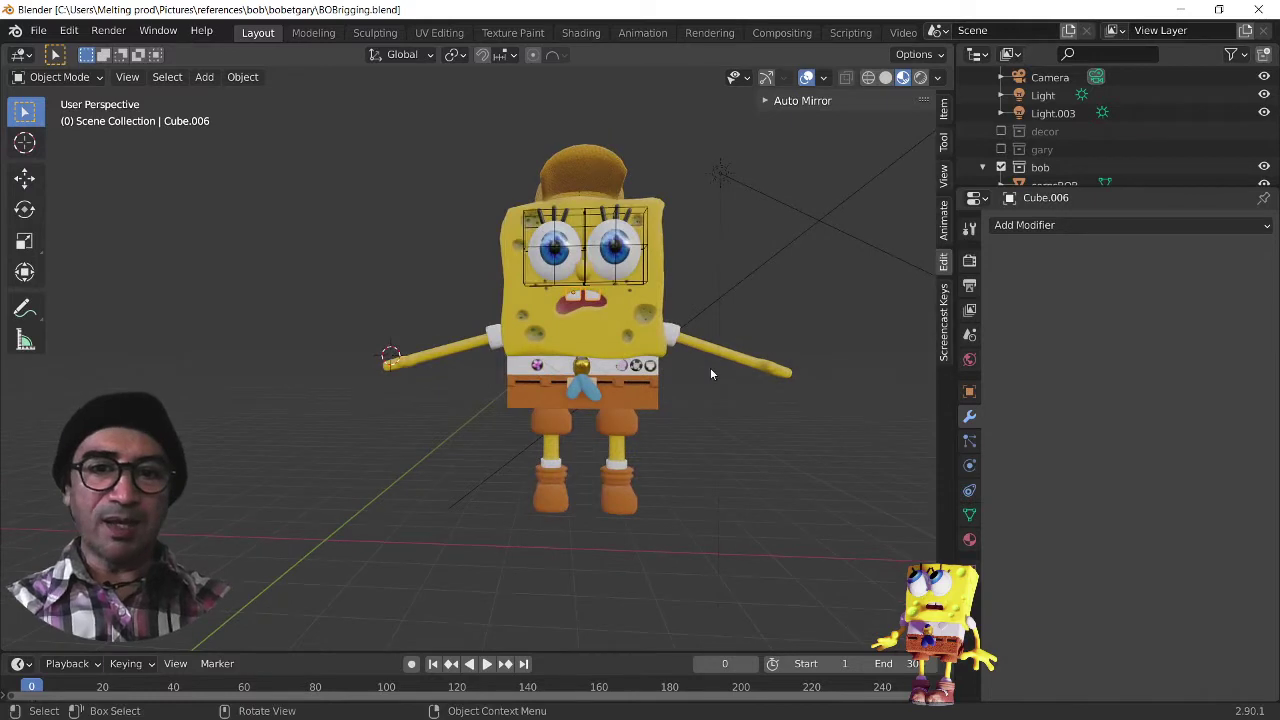
# Step: Select the sponge character's left arm and apply its Subdivision modifier
pyautogui.click(770, 367)
pyautogui.scroll(2, 831, 399)
pyautogui.keyDown('shift'); pyautogui.moveTo(831, 399); pyautogui.dragTo(561, 363, button='middle'); pyautogui.keyUp('shift')
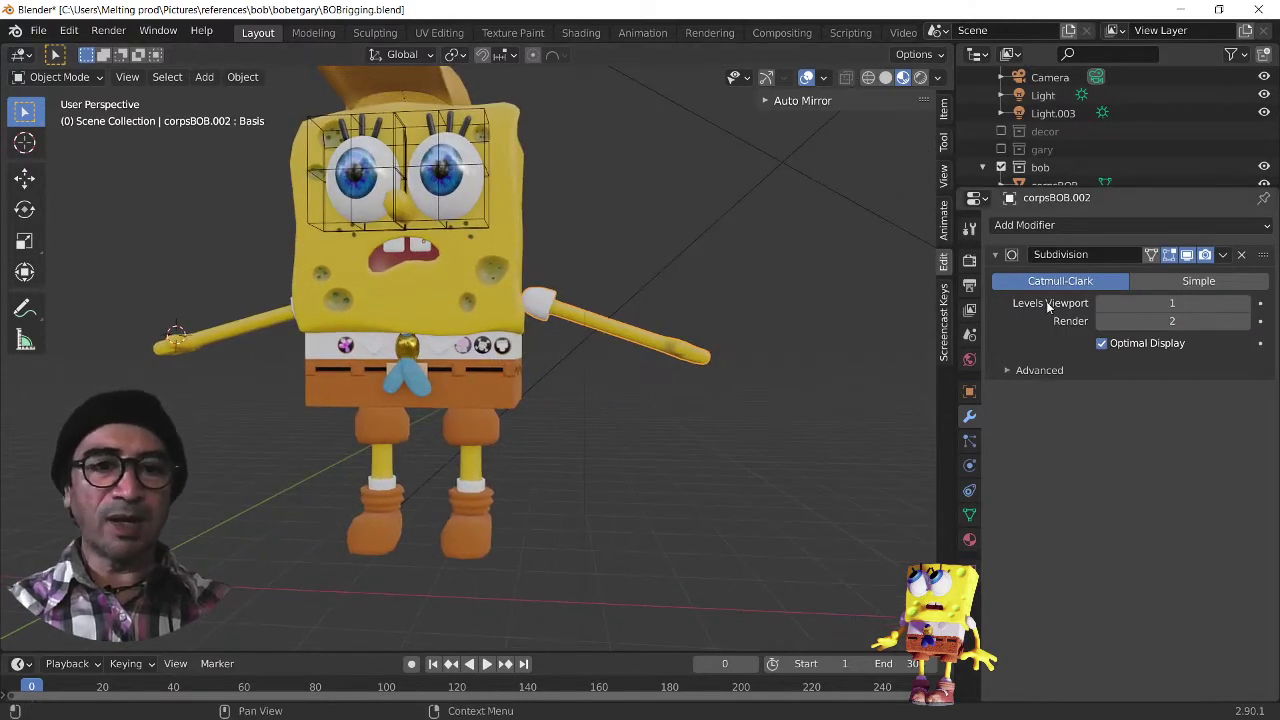
pyautogui.click(1225, 256)
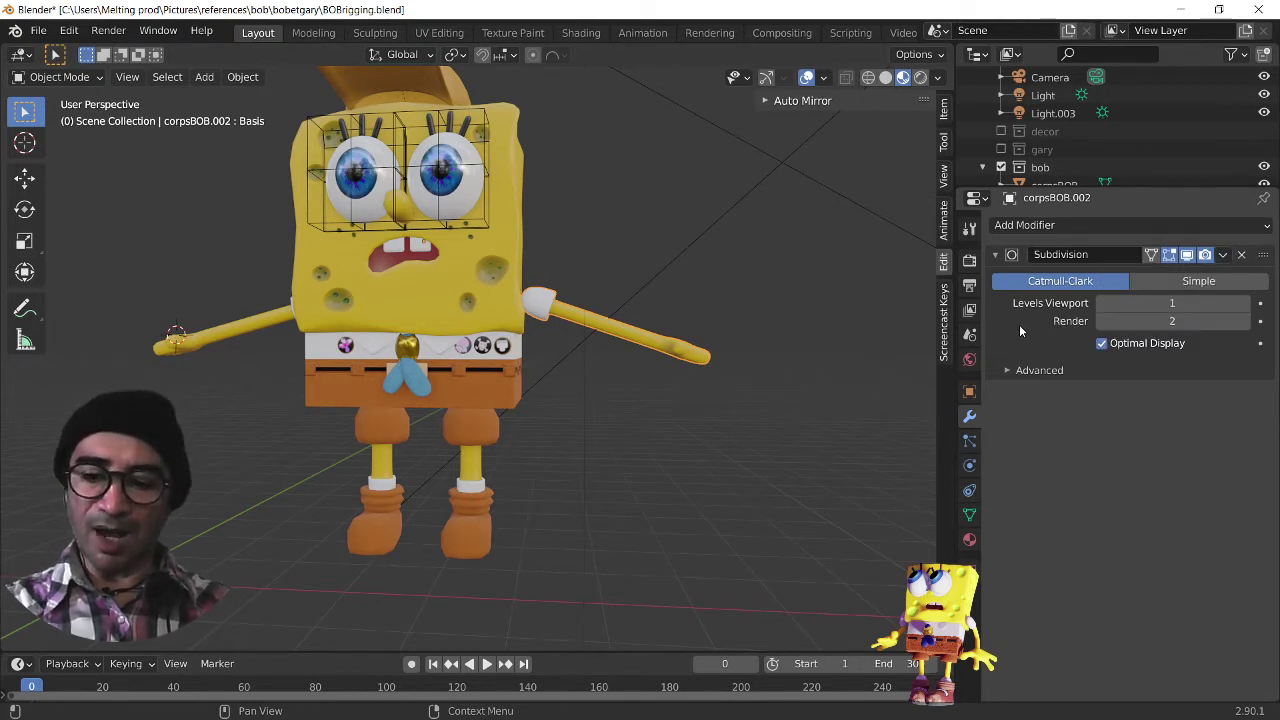
pyautogui.click(1224, 256)
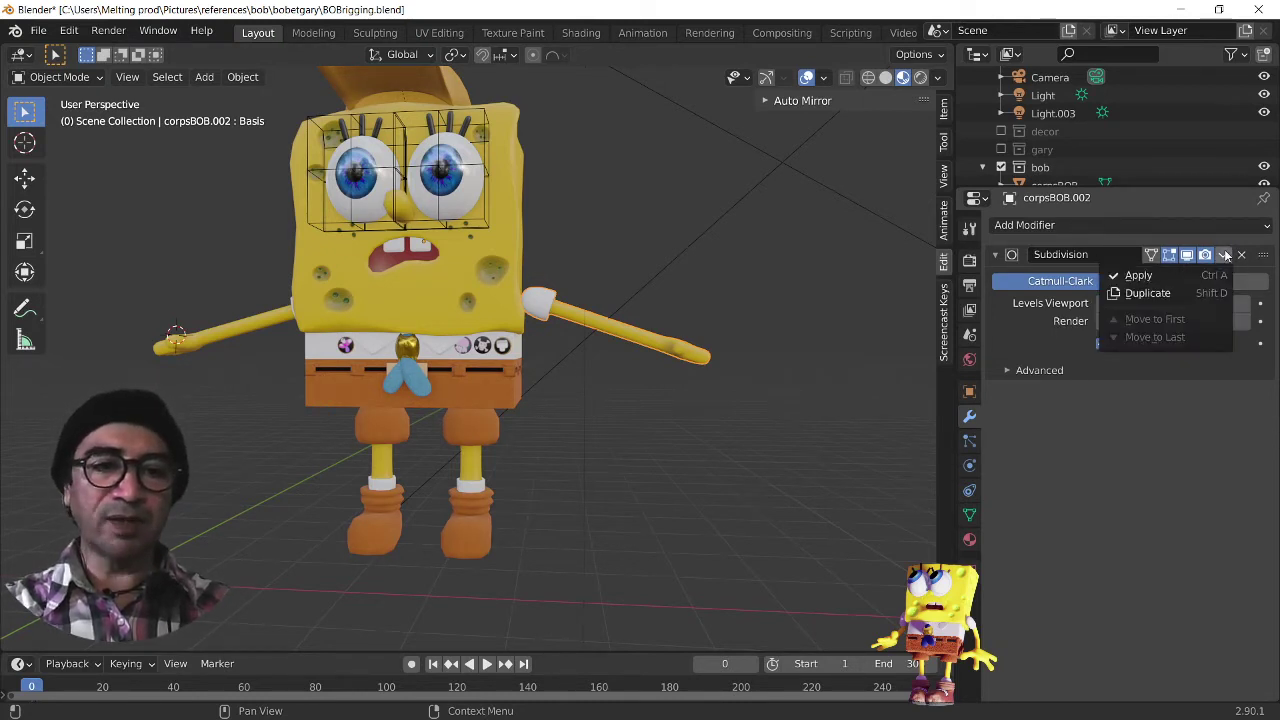
pyautogui.click(1163, 280)
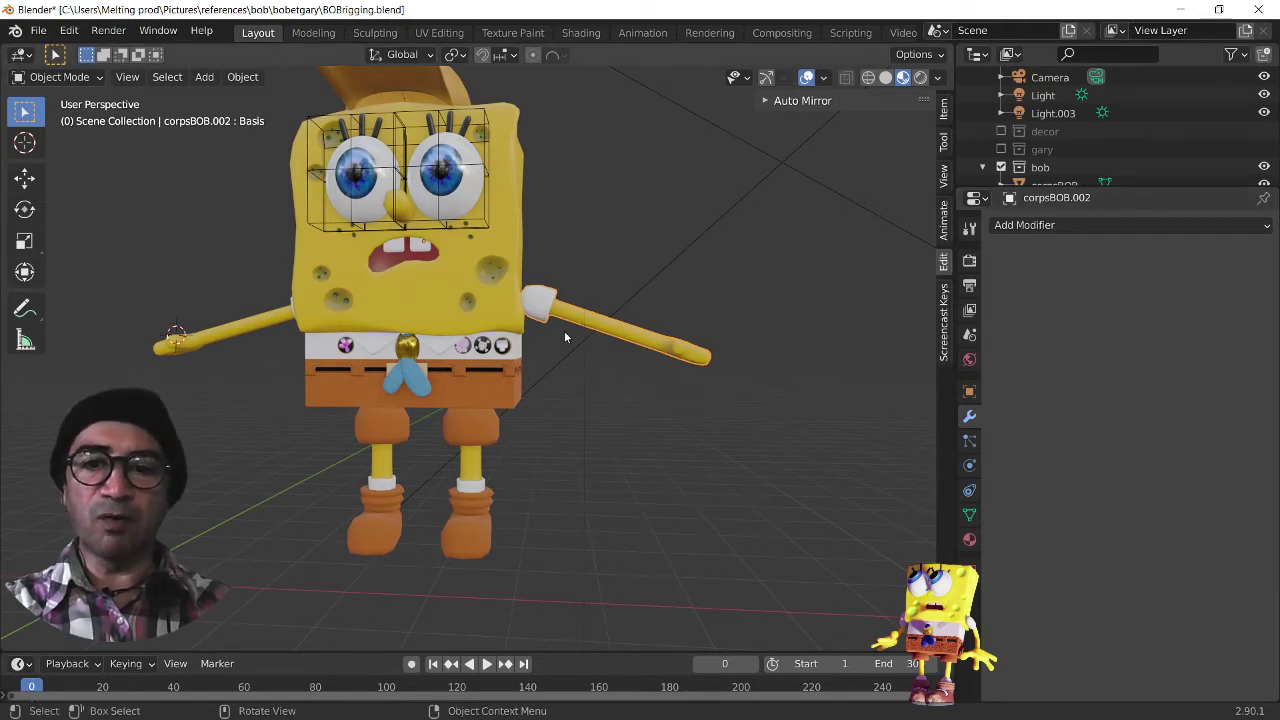
# Step: Examine the left arm up close and check the leg meshes as separate parts of the character
pyautogui.click(630, 314)
pyautogui.scroll(4, 630, 312)
pyautogui.click(648, 272)
pyautogui.scroll(-3, 648, 272)
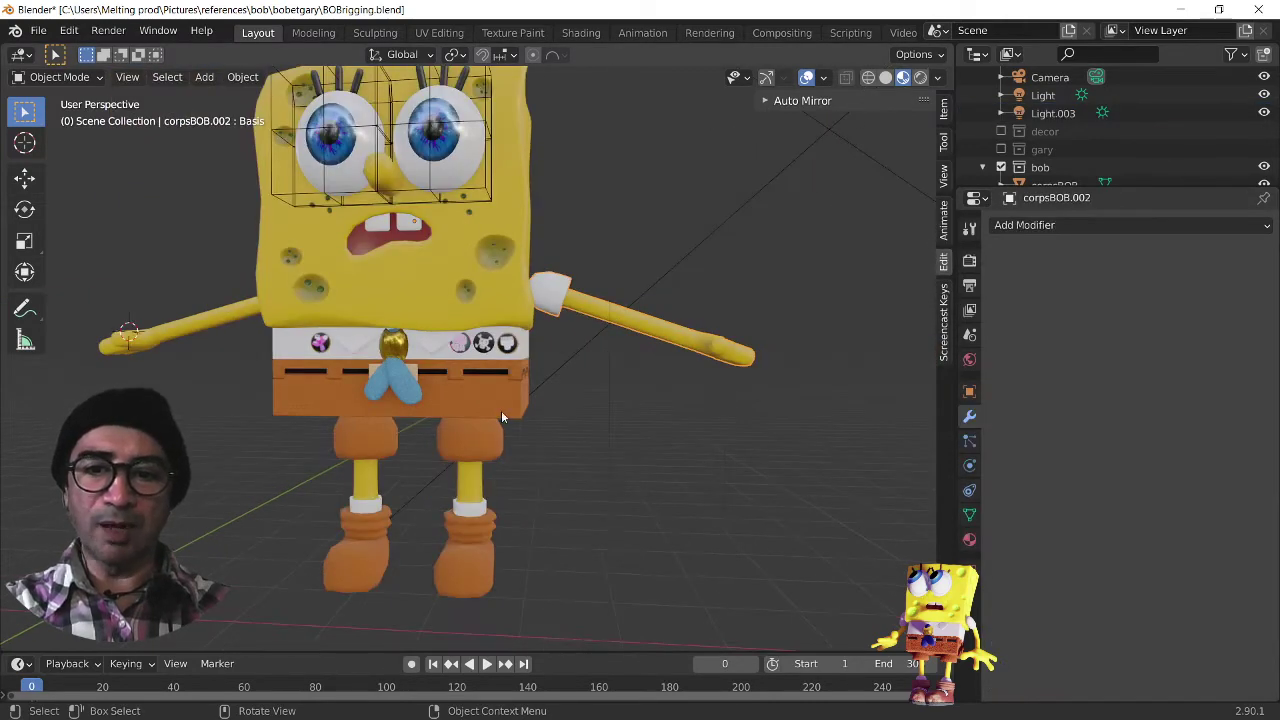
pyautogui.click(502, 412)
pyautogui.click(480, 441)
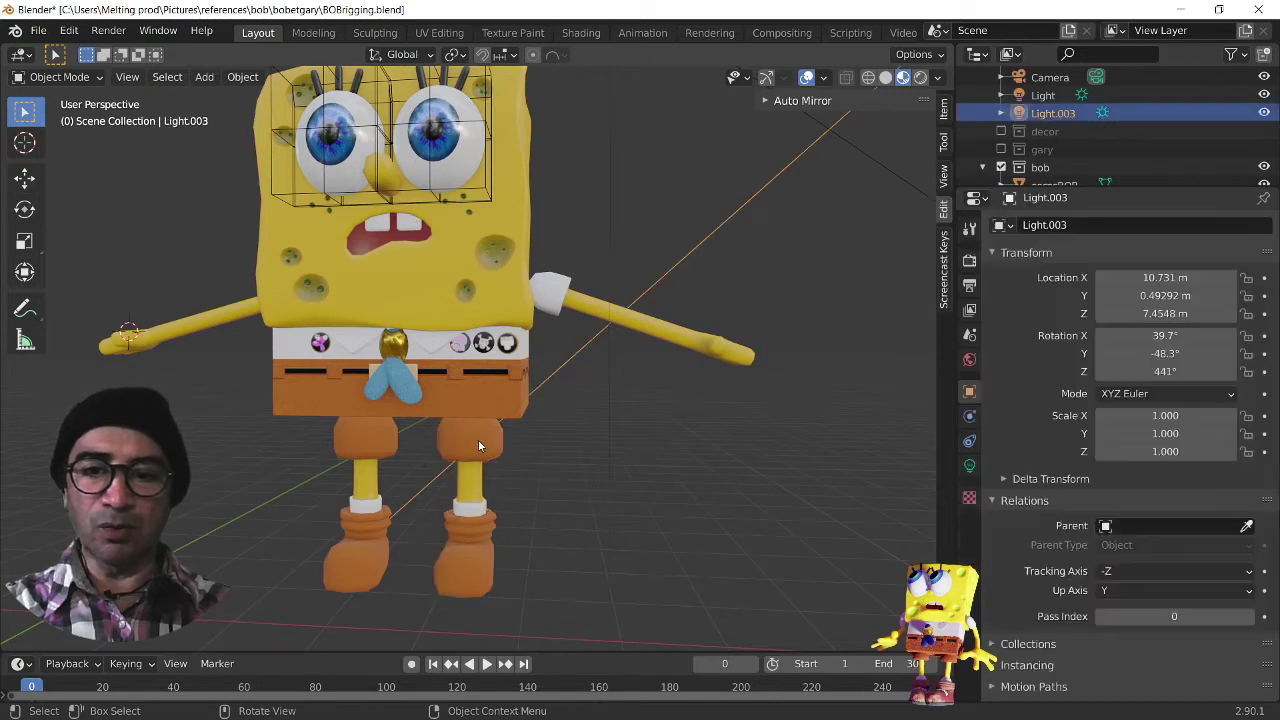
pyautogui.click(463, 452)
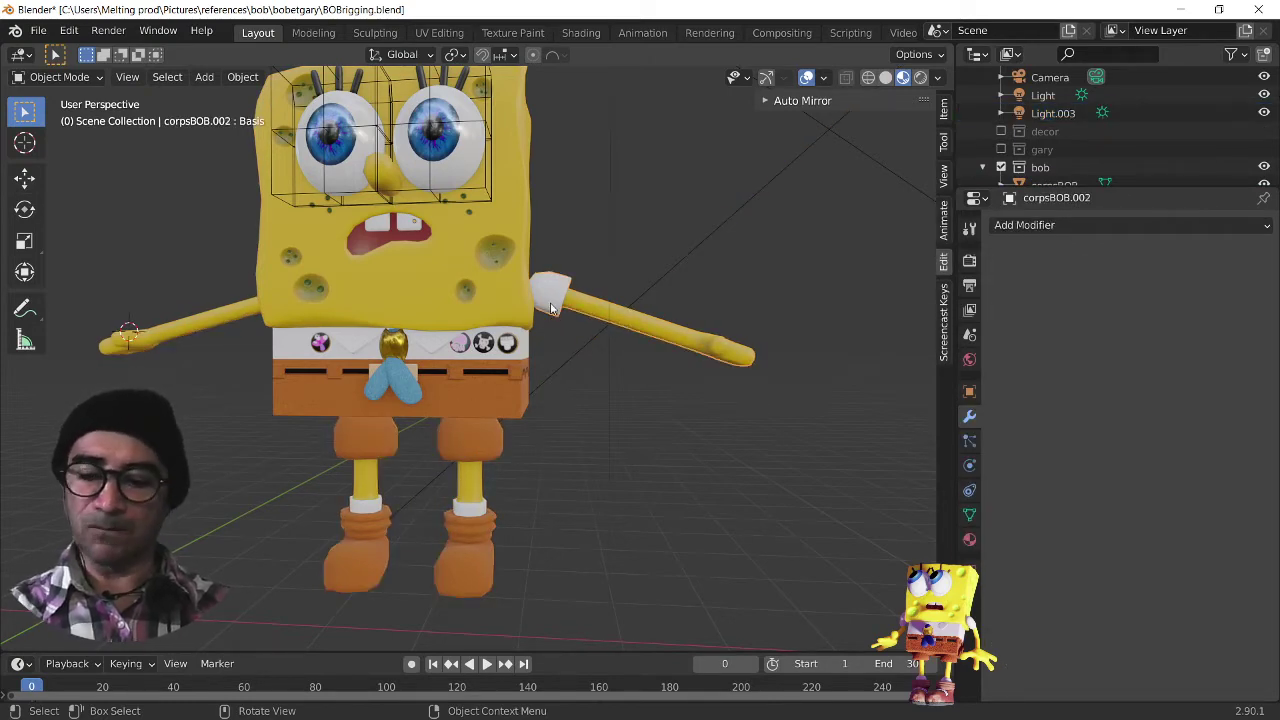
# Step: Select the body mesh and examine its shirt, tie and badges up close from several angles
pyautogui.keyDown('shift'); pyautogui.moveTo(547, 316); pyautogui.dragTo(561, 398, button='middle'); pyautogui.keyUp('shift')
pyautogui.click(523, 343)
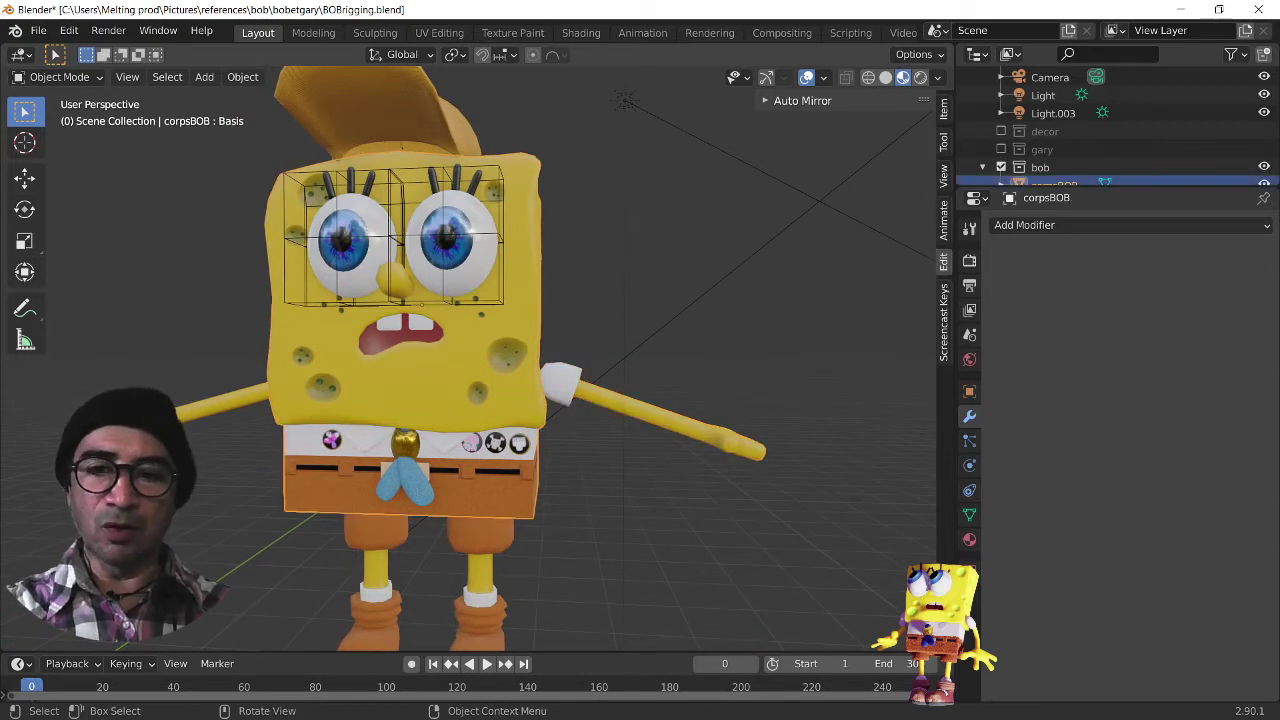
pyautogui.press('r')
pyautogui.press('r')
pyautogui.rightClick(583, 295)
pyautogui.scroll(2, 522, 485)
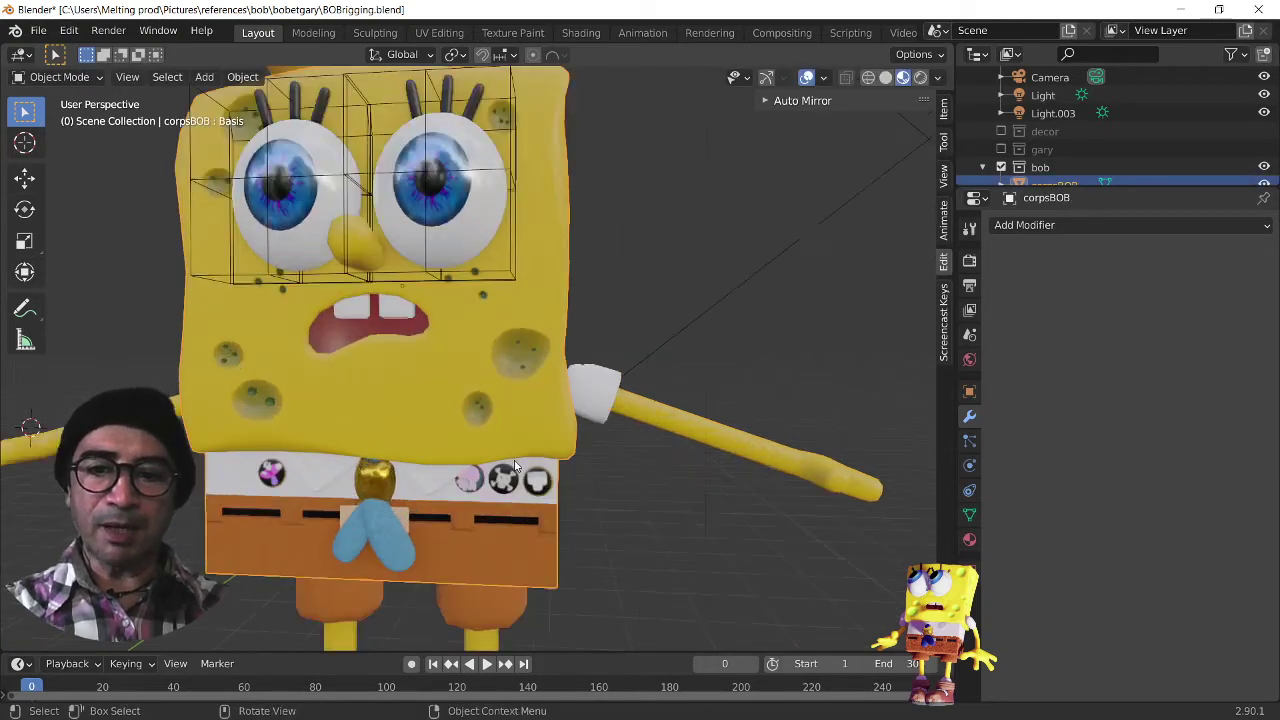
pyautogui.keyDown('shift'); pyautogui.moveTo(515, 466); pyautogui.dragTo(528, 308, button='middle'); pyautogui.keyUp('shift')
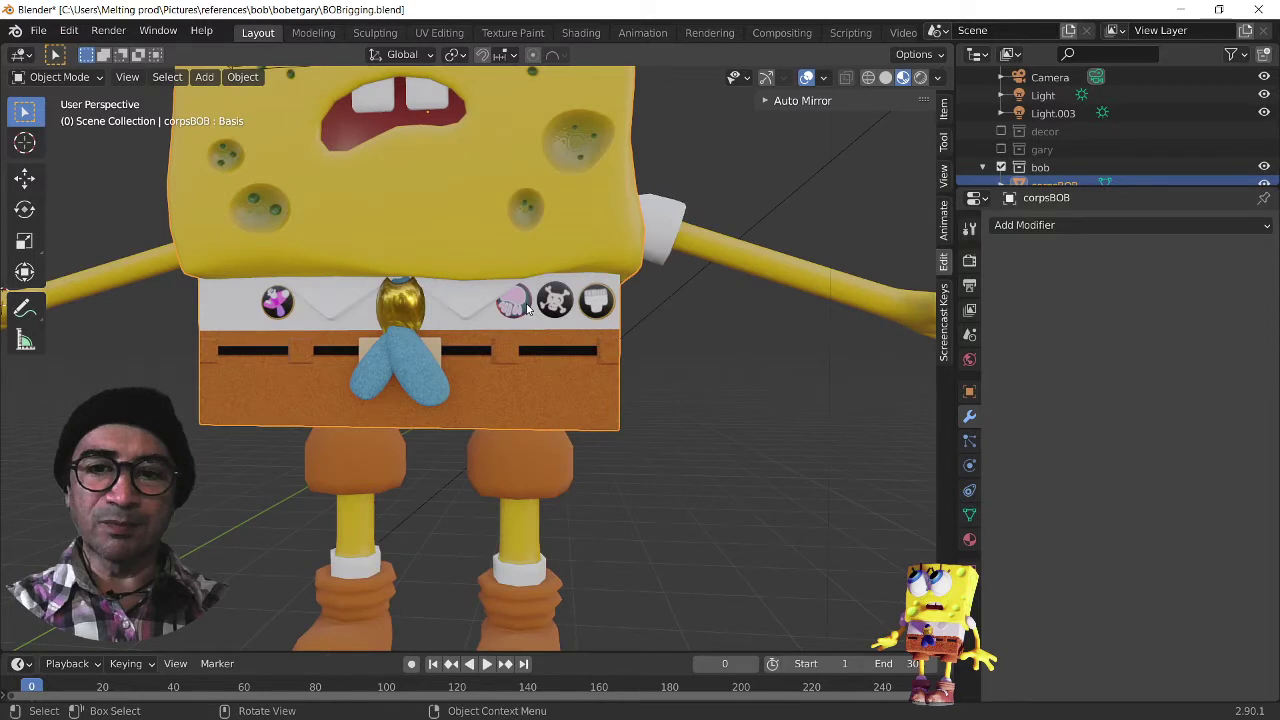
pyautogui.scroll(1, 384, 293)
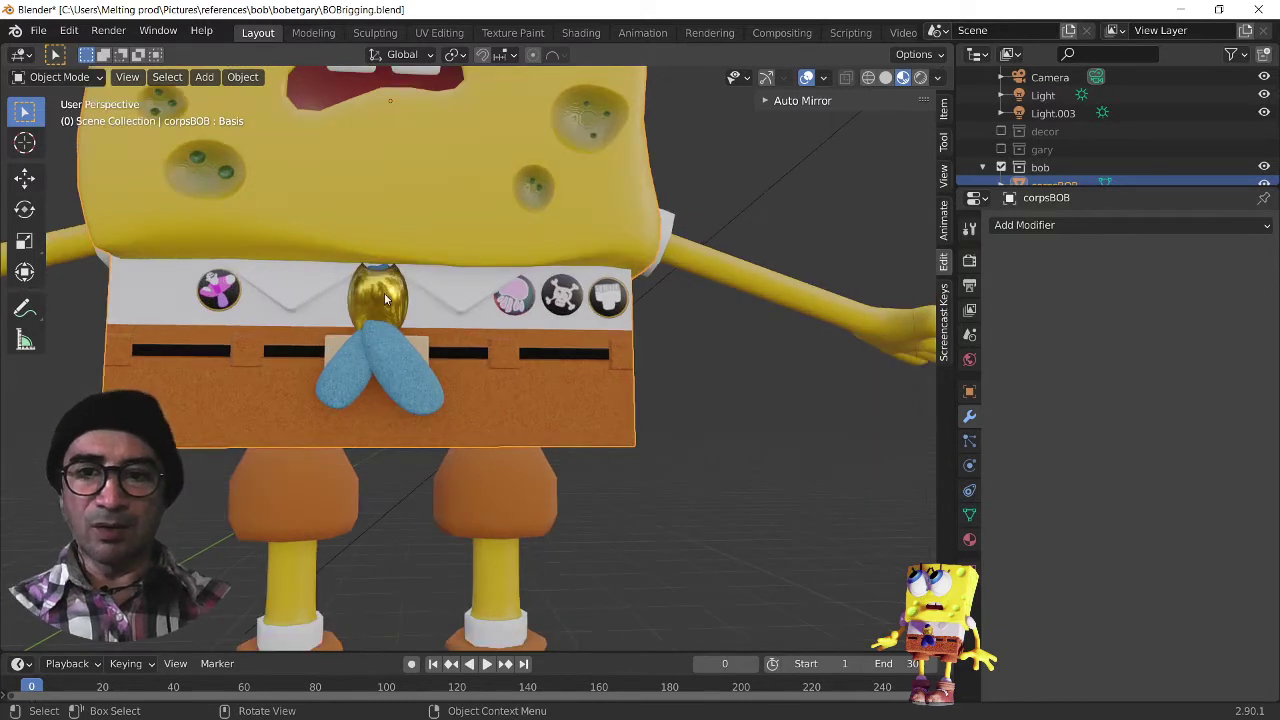
pyautogui.moveTo(384, 293); pyautogui.dragTo(535, 320, button='middle')
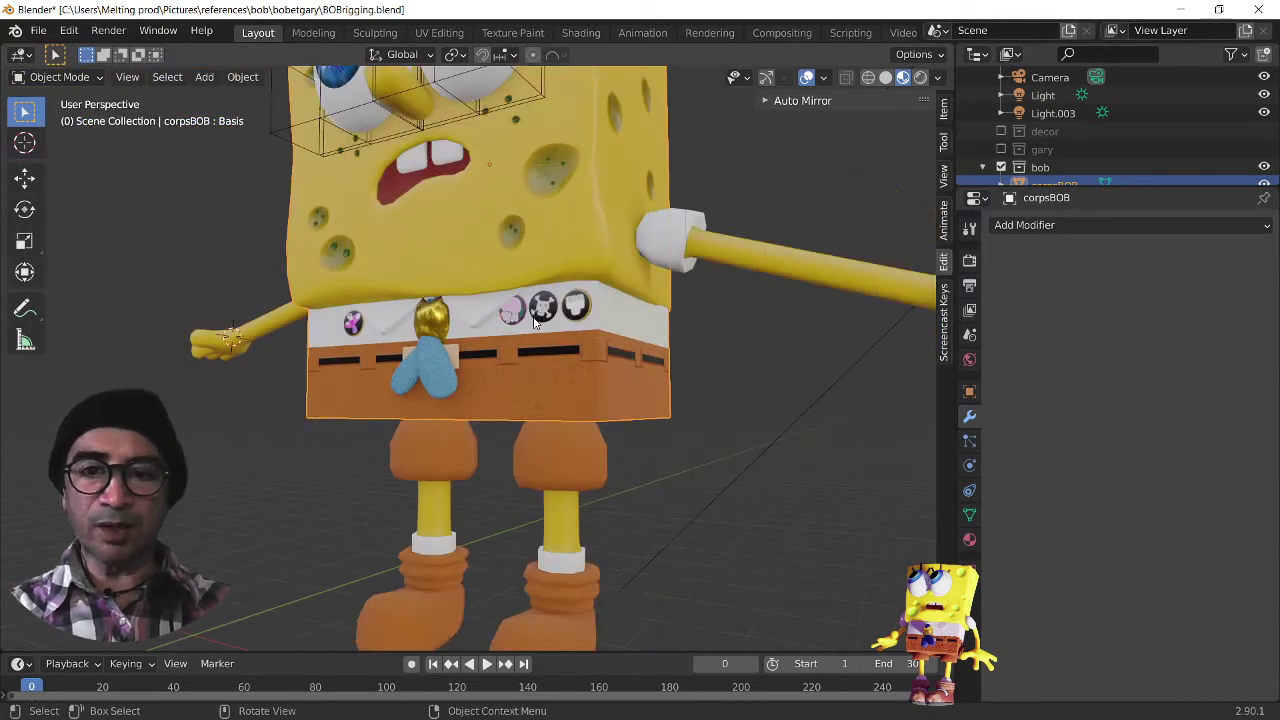
# Step: Join both arms and both legs into the sponge character's body mesh, keeping the body as the active object
pyautogui.scroll(-3, 563, 324)
pyautogui.click(644, 306)
pyautogui.scroll(3, 641, 342)
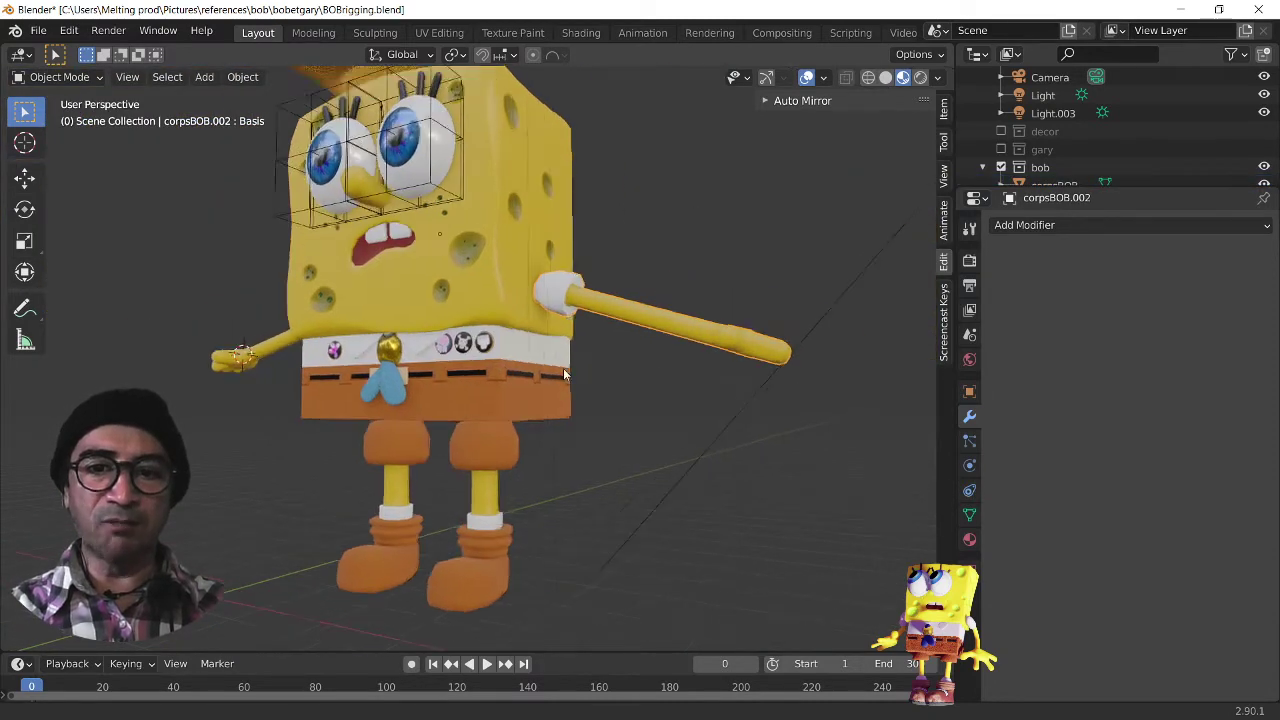
pyautogui.moveTo(563, 374); pyautogui.dragTo(589, 363, button='middle')
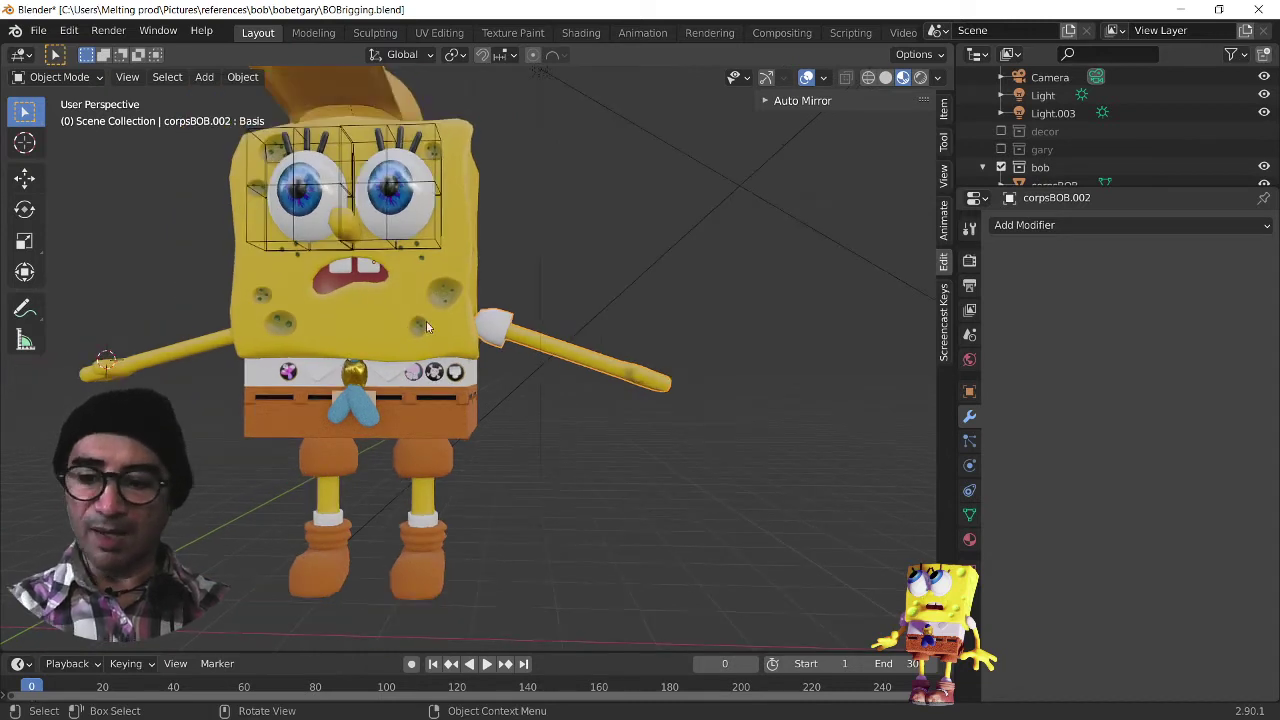
pyautogui.click(467, 310)
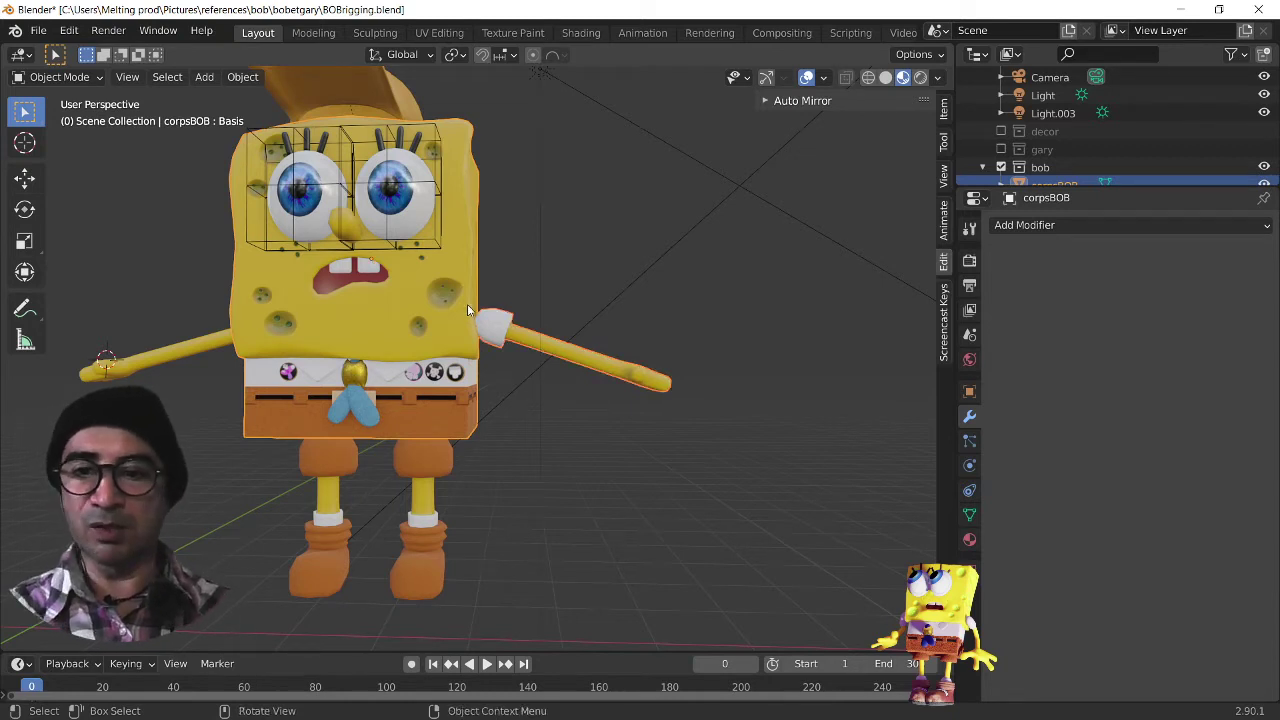
pyautogui.click(155, 347)
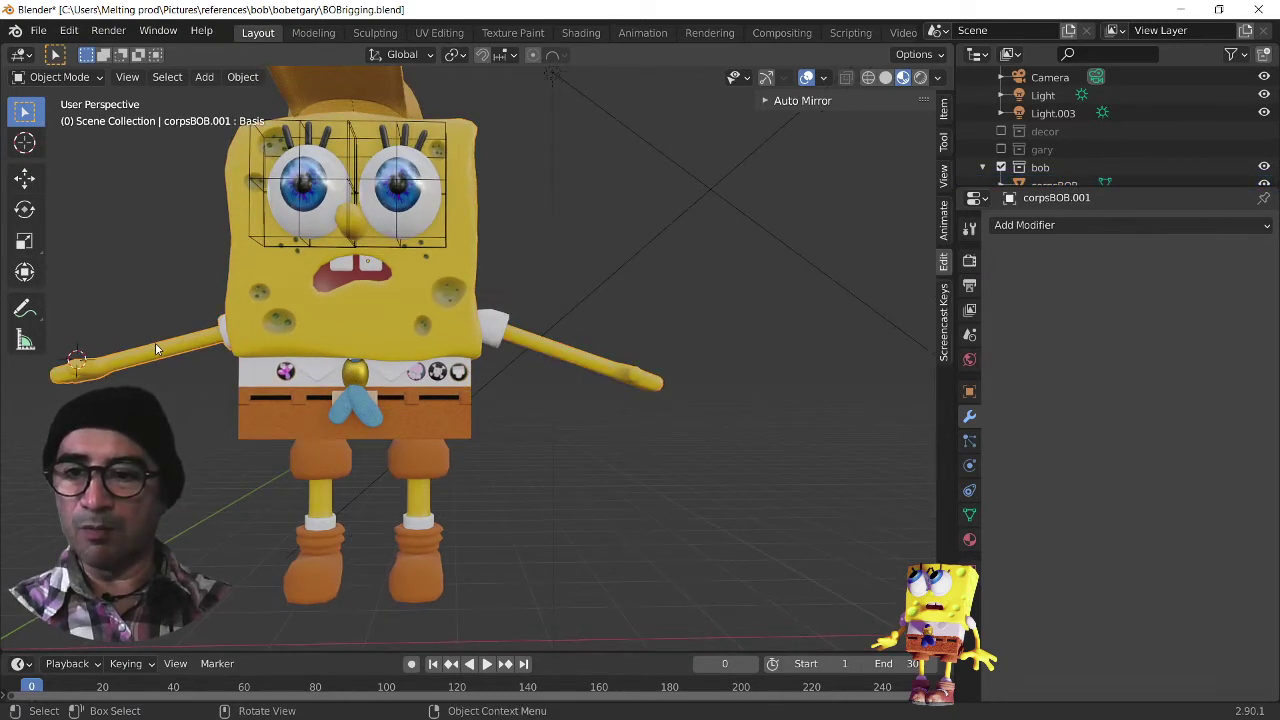
pyautogui.click(237, 306)
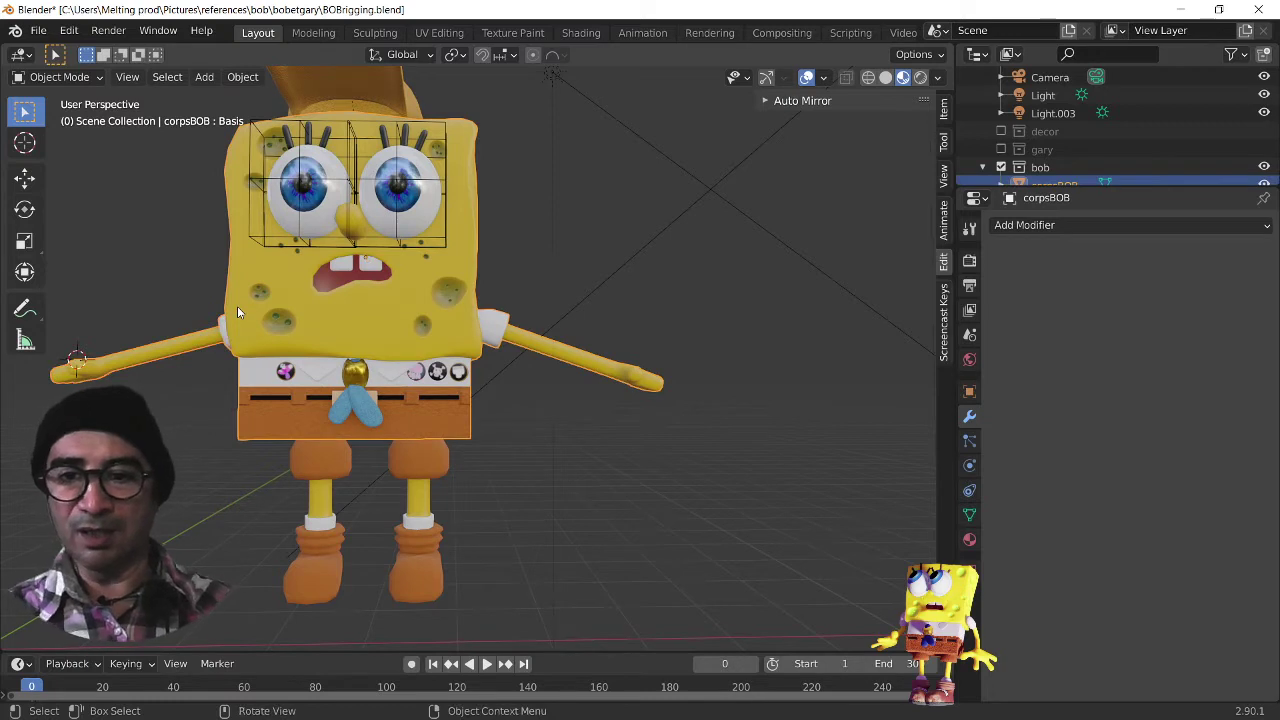
pyautogui.click(320, 510)
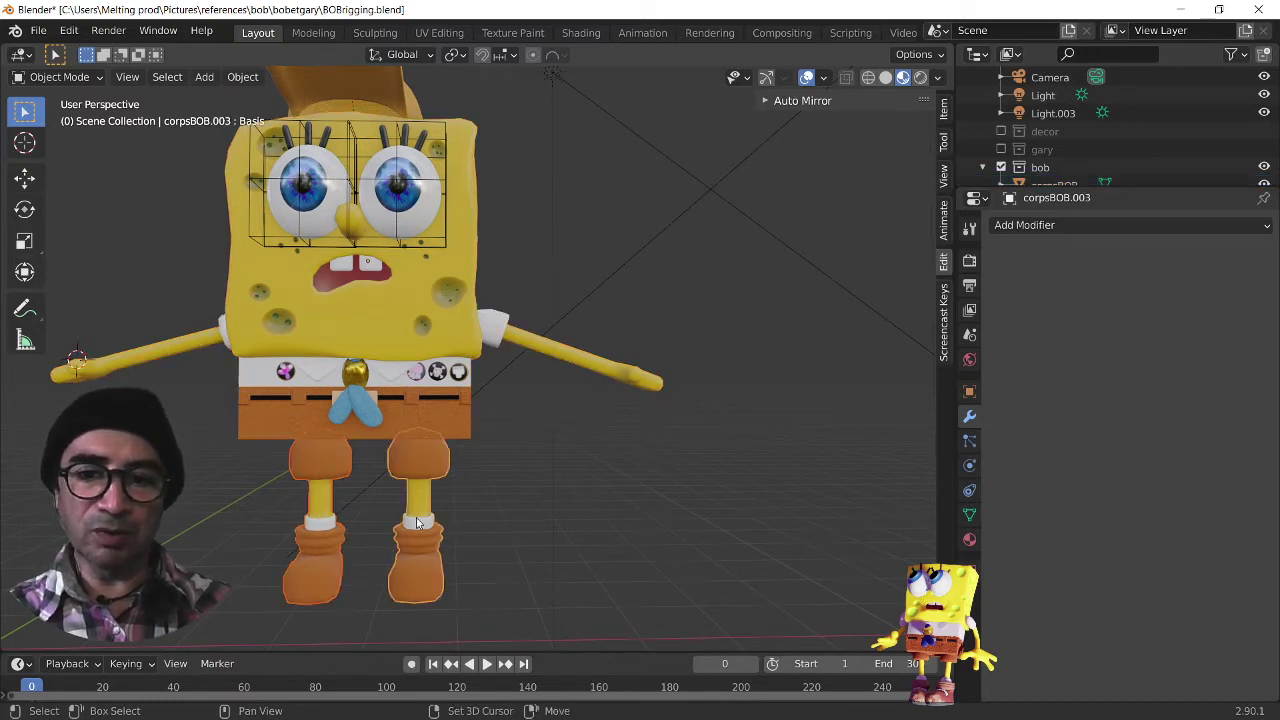
pyautogui.click(450, 399)
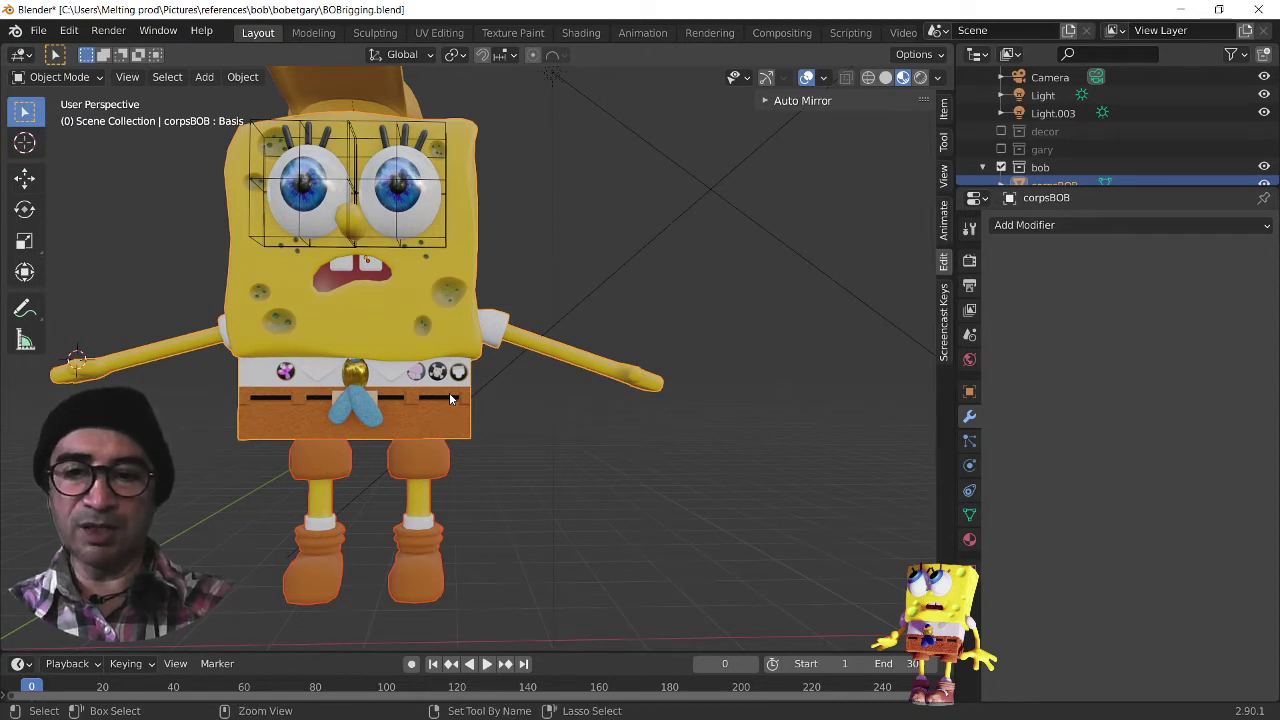
# Step: Open the Screencast Keys settings, check the origin options and try to set a new origin for the key display
pyautogui.click(945, 318)
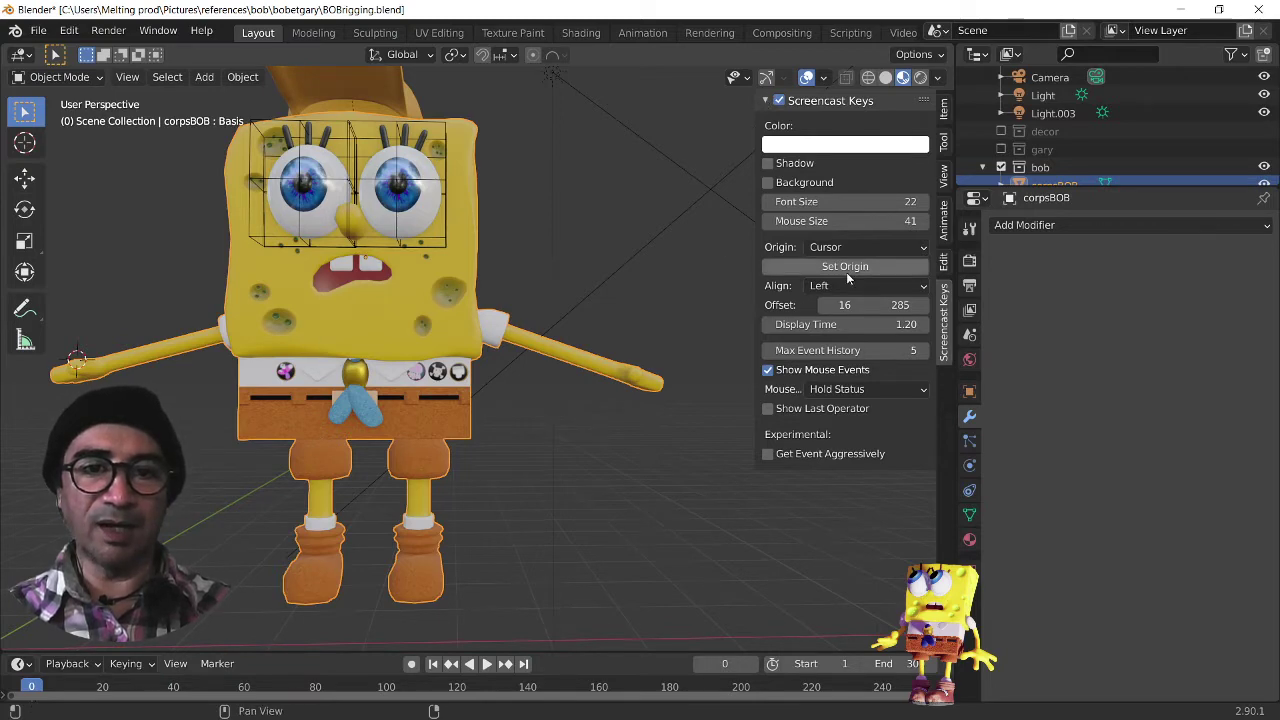
pyautogui.click(860, 246)
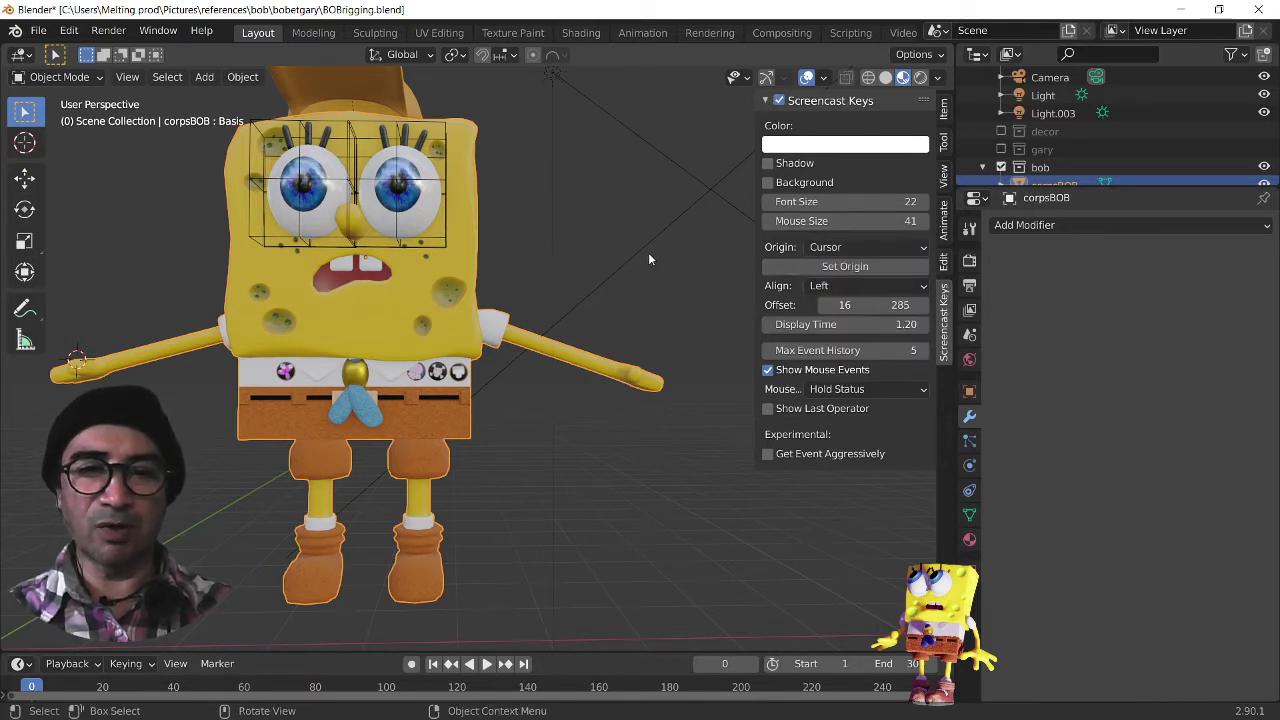
pyautogui.click(648, 258)
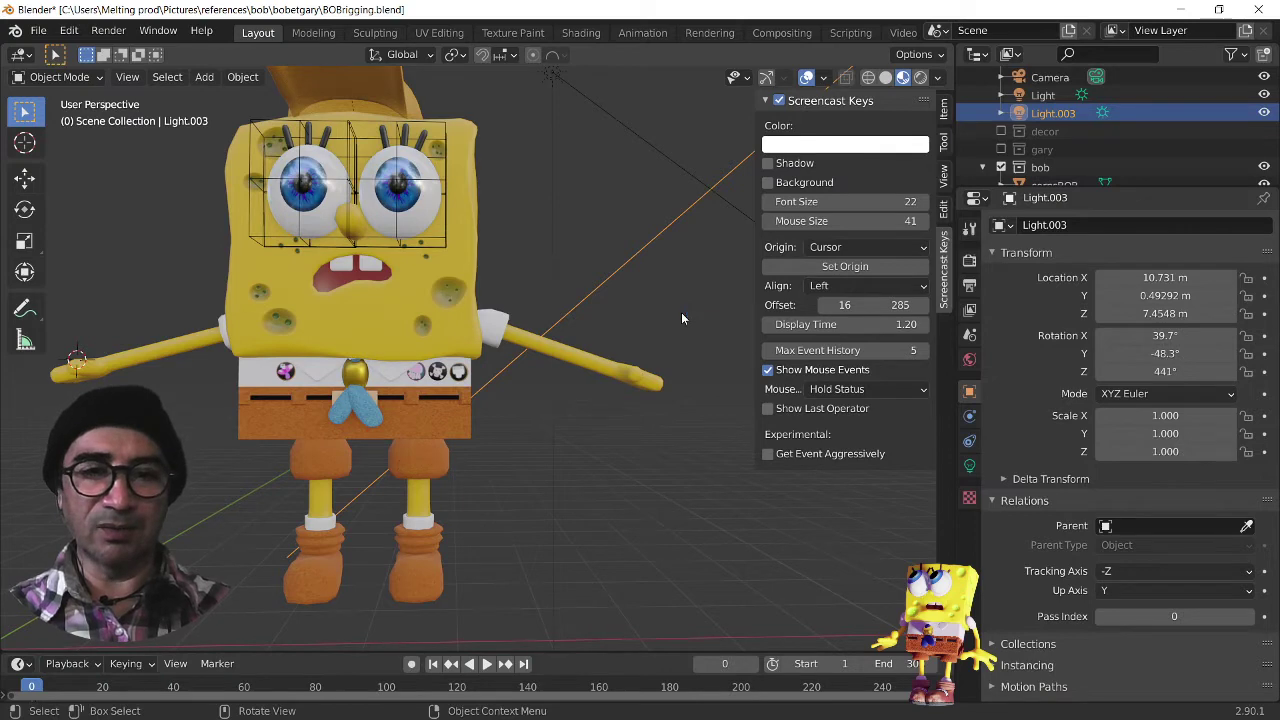
pyautogui.click(862, 247)
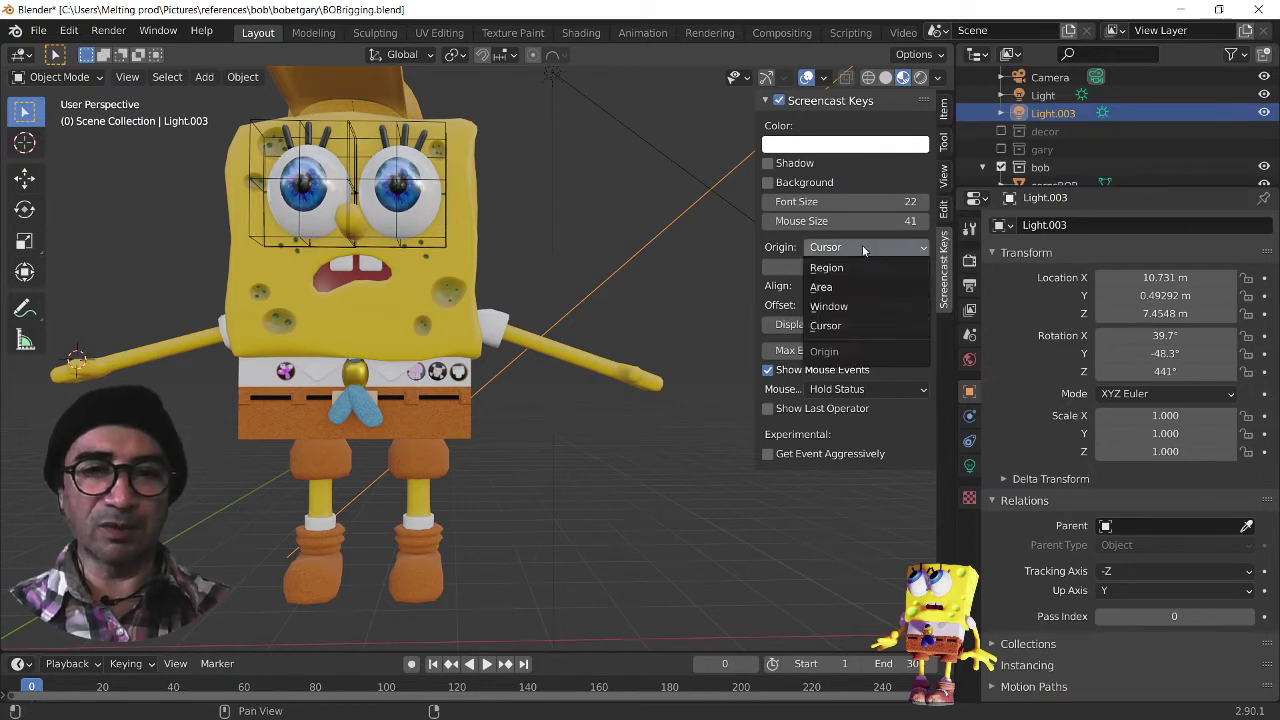
pyautogui.click(845, 266)
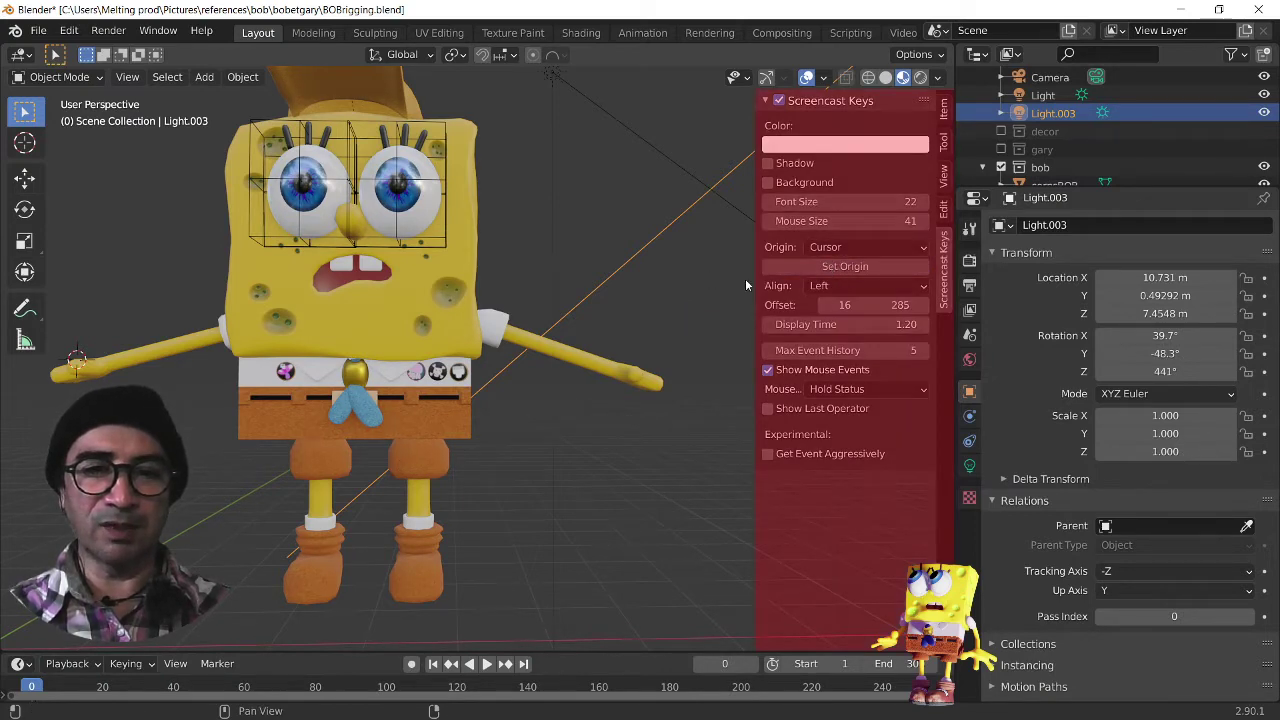
pyautogui.click(860, 266)
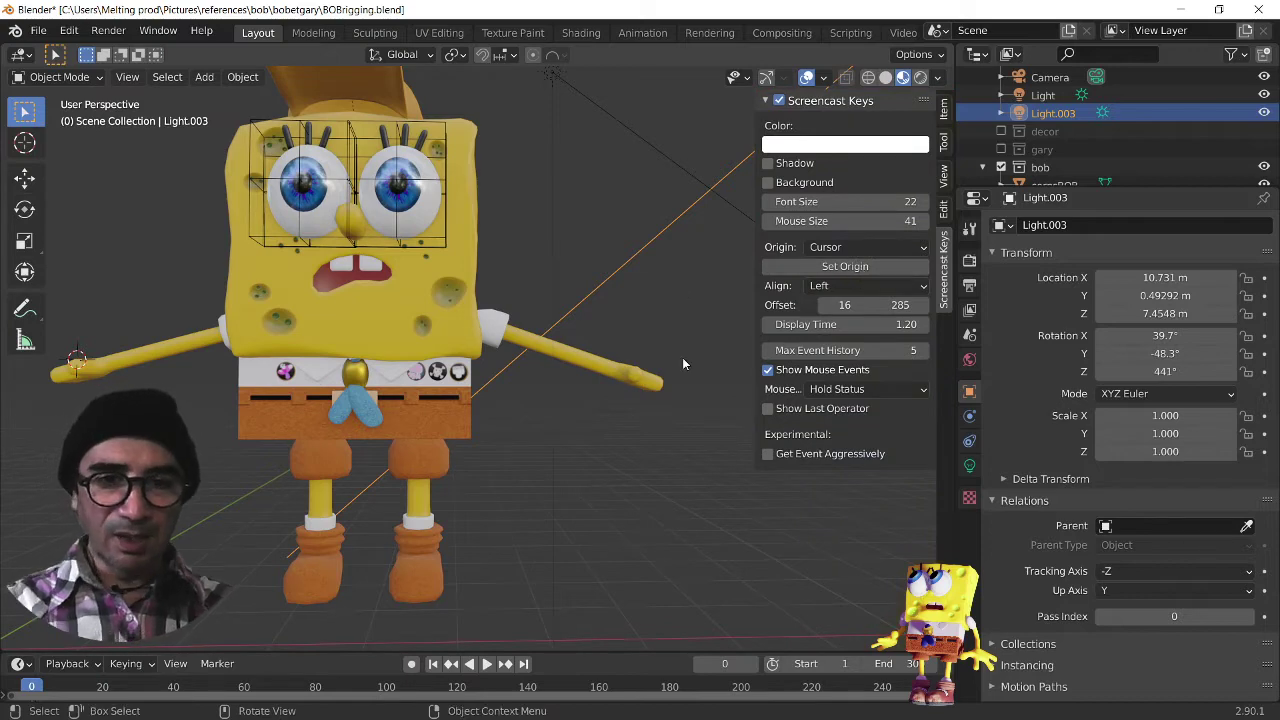
pyautogui.scroll(-2, 650, 420)
pyautogui.scroll(2, 668, 252)
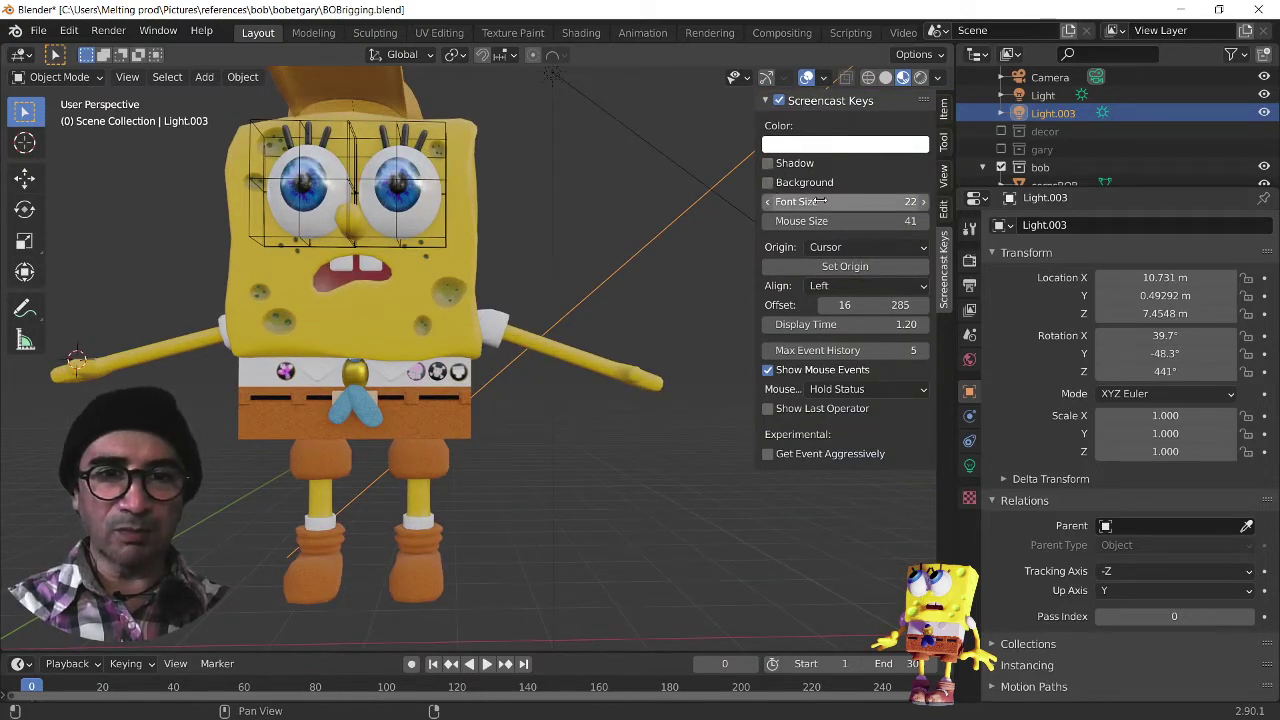
# Step: Set the Screencast Keys font size to 25 and its horizontal offset to -17, and test the display in the viewport
pyautogui.moveTo(820, 201); pyautogui.dragTo(840, 201)
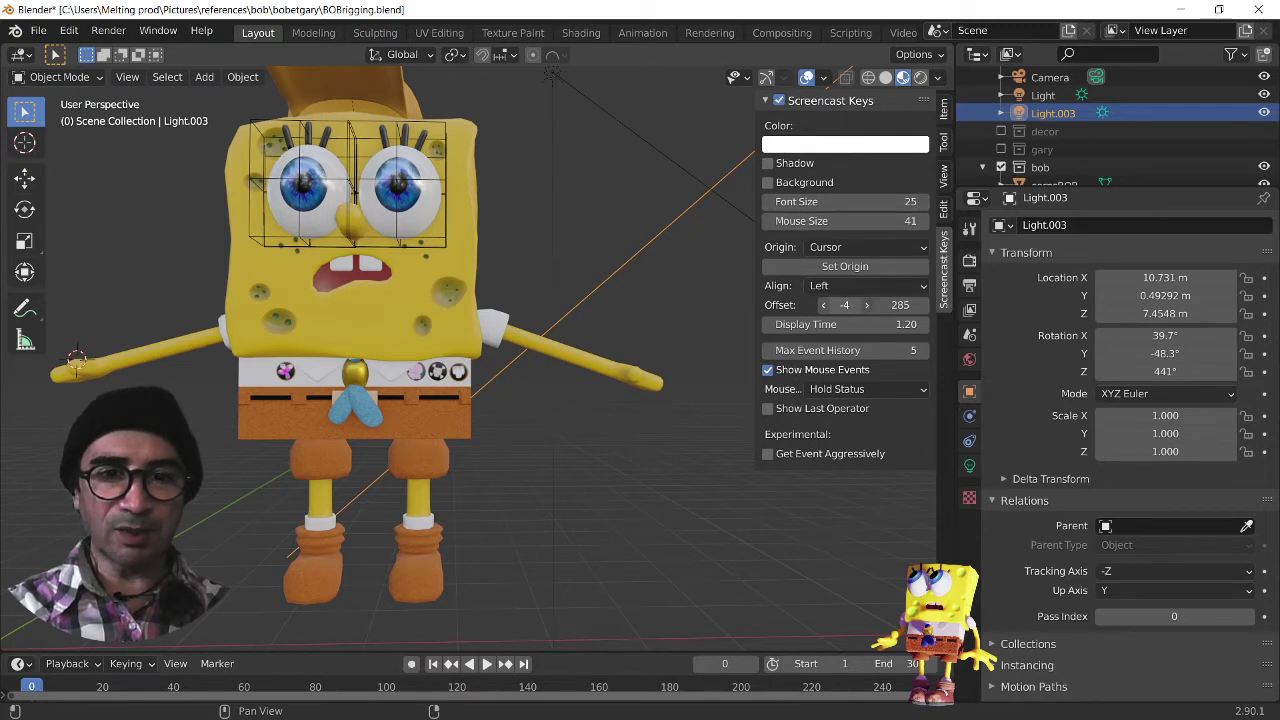
pyautogui.moveTo(845, 305); pyautogui.dragTo(780, 305)
pyautogui.click(564, 245)
pyautogui.scroll(-4, 530, 421)
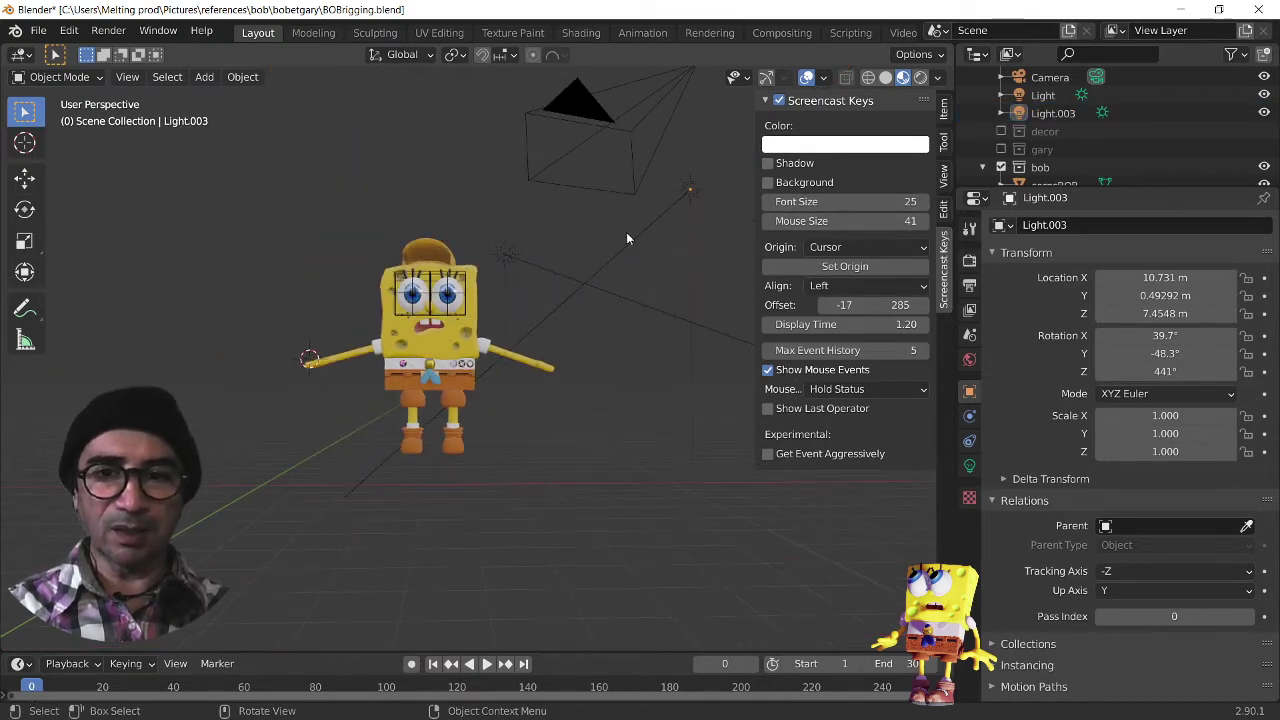
pyautogui.scroll(3, 660, 280)
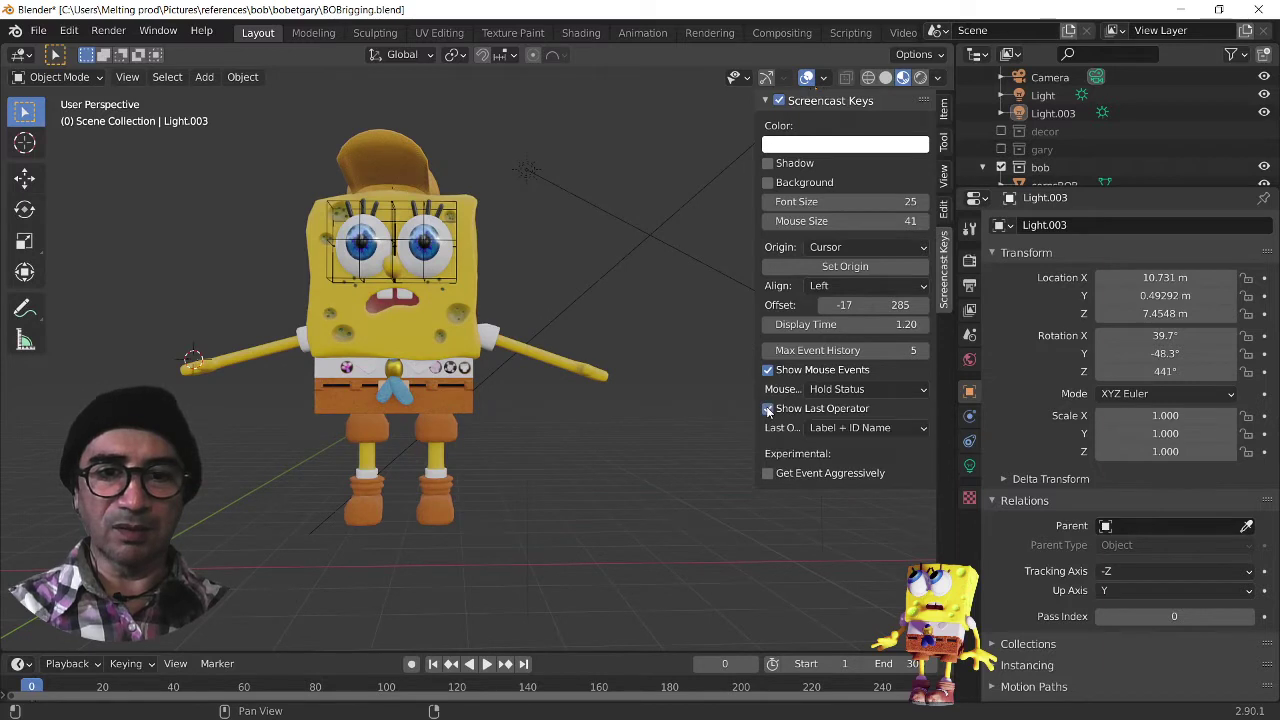
# Step: Set the Screencast Keys maximum event history to 2 and turn off showing the last operator
pyautogui.moveTo(862, 350); pyautogui.dragTo(836, 350)
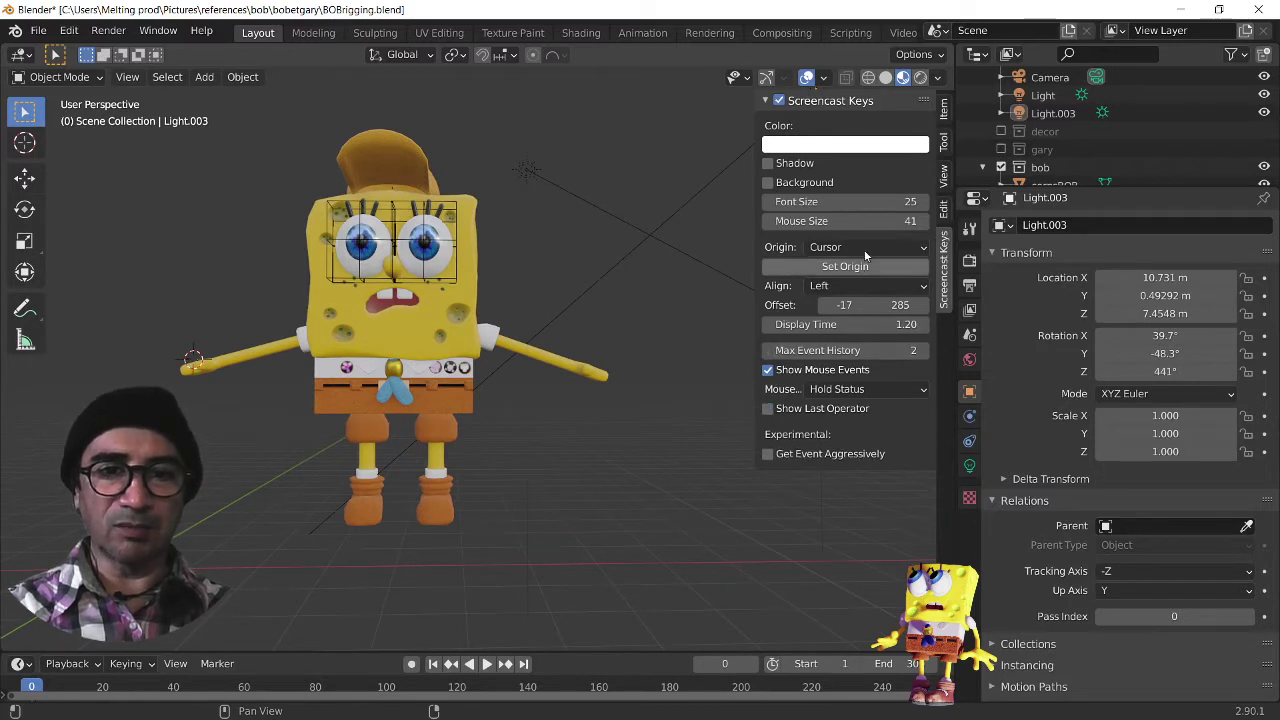
pyautogui.click(863, 268)
pyautogui.click(886, 255)
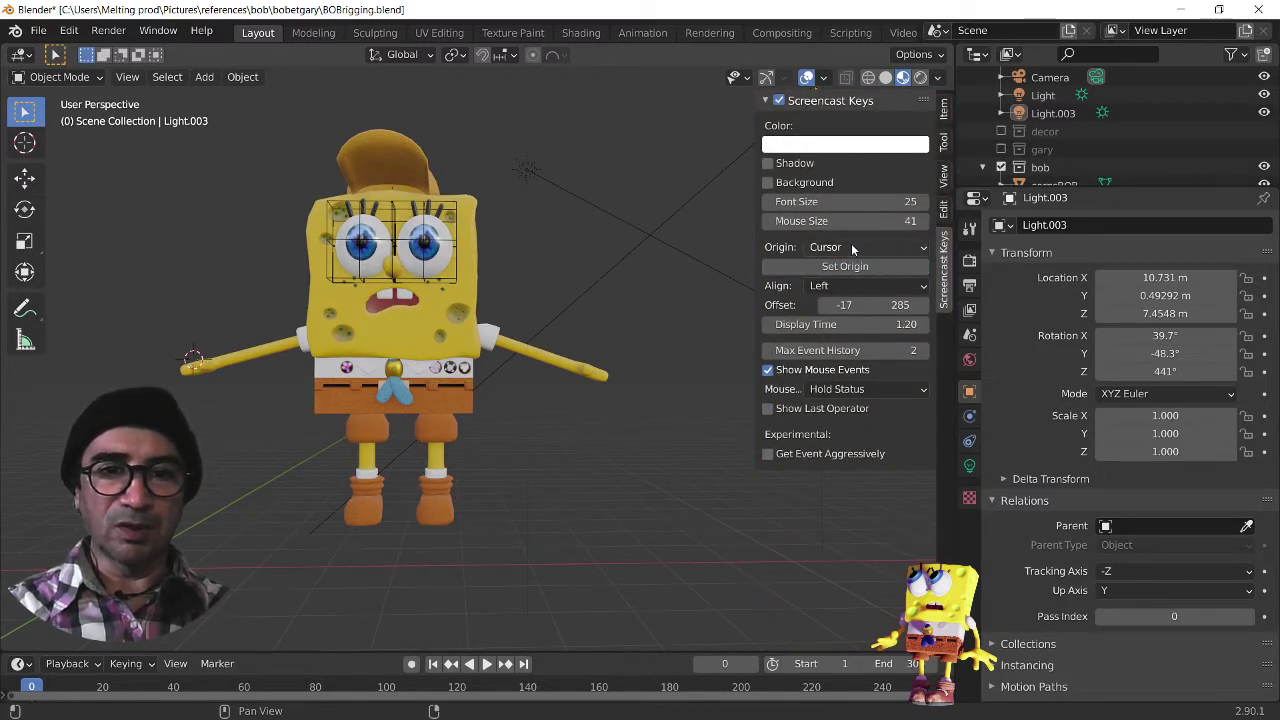
# Step: Try the Area and Region origins for the key display and test it in the viewport
pyautogui.click(855, 249)
pyautogui.click(843, 288)
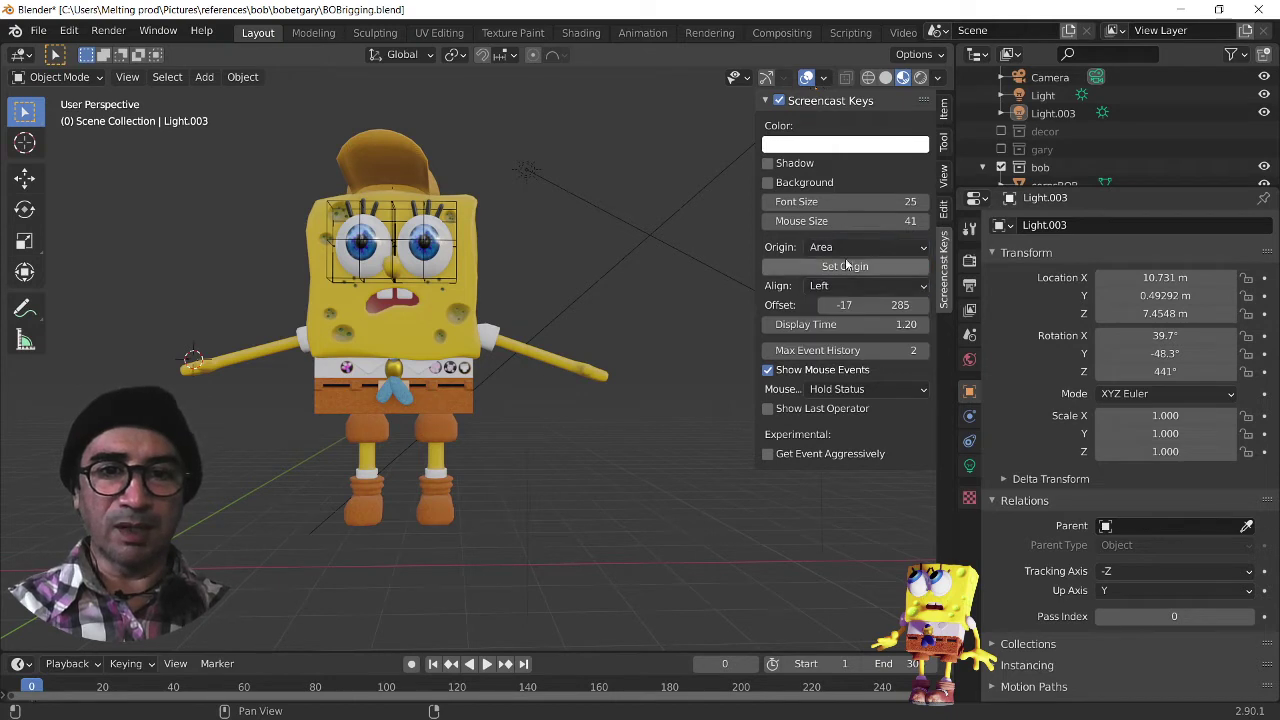
pyautogui.click(846, 250)
pyautogui.click(843, 269)
pyautogui.click(843, 270)
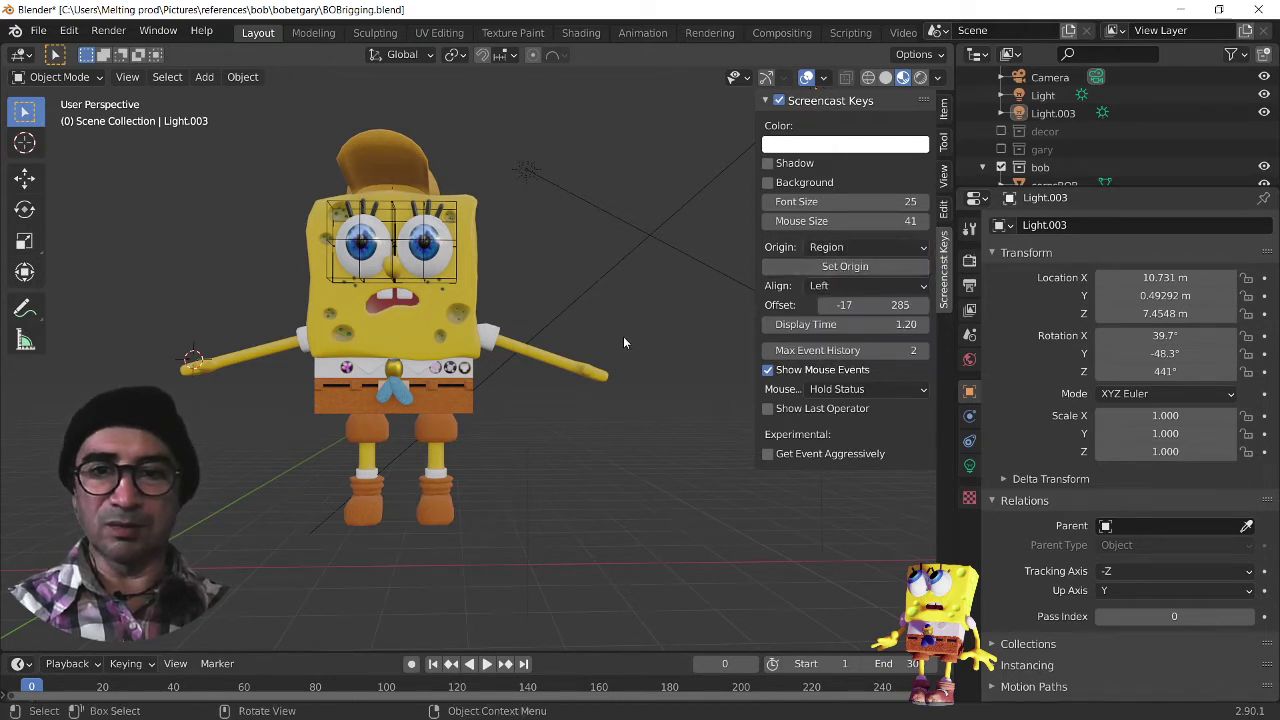
pyautogui.click(640, 312)
# Step: Try a background behind the key display, check its drawing options and turn it off again
pyautogui.click(768, 182)
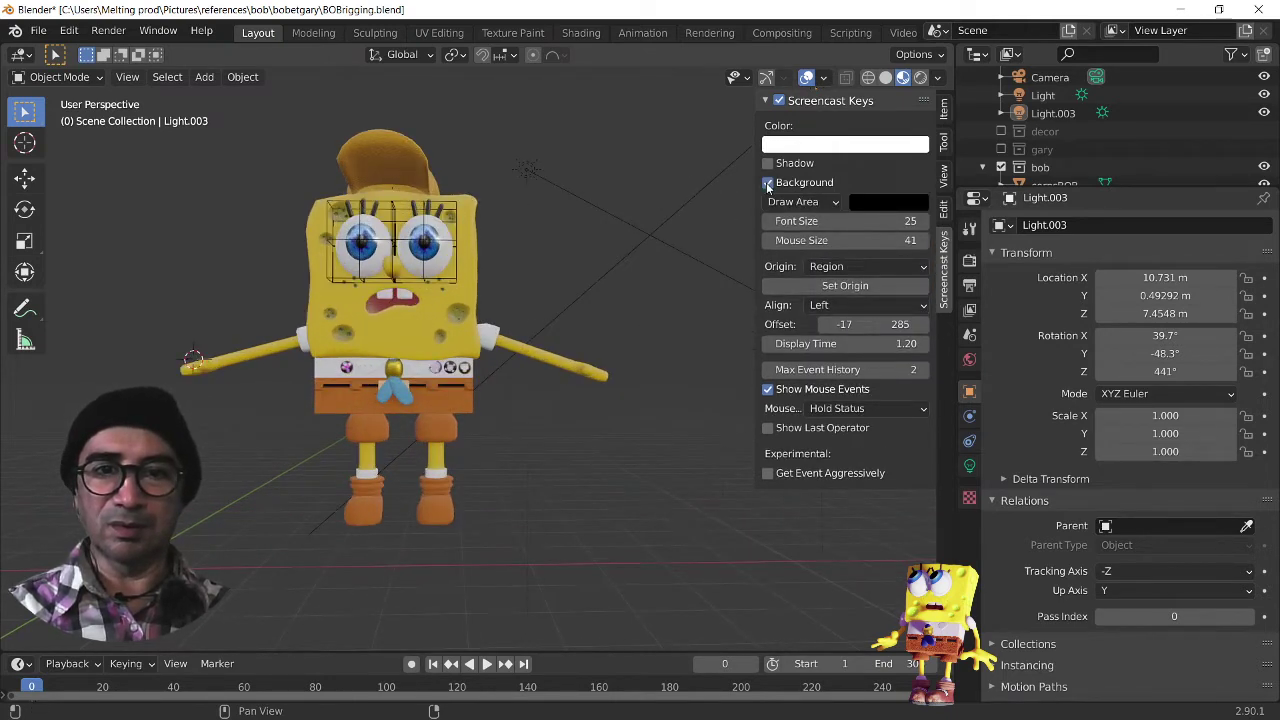
pyautogui.click(800, 201)
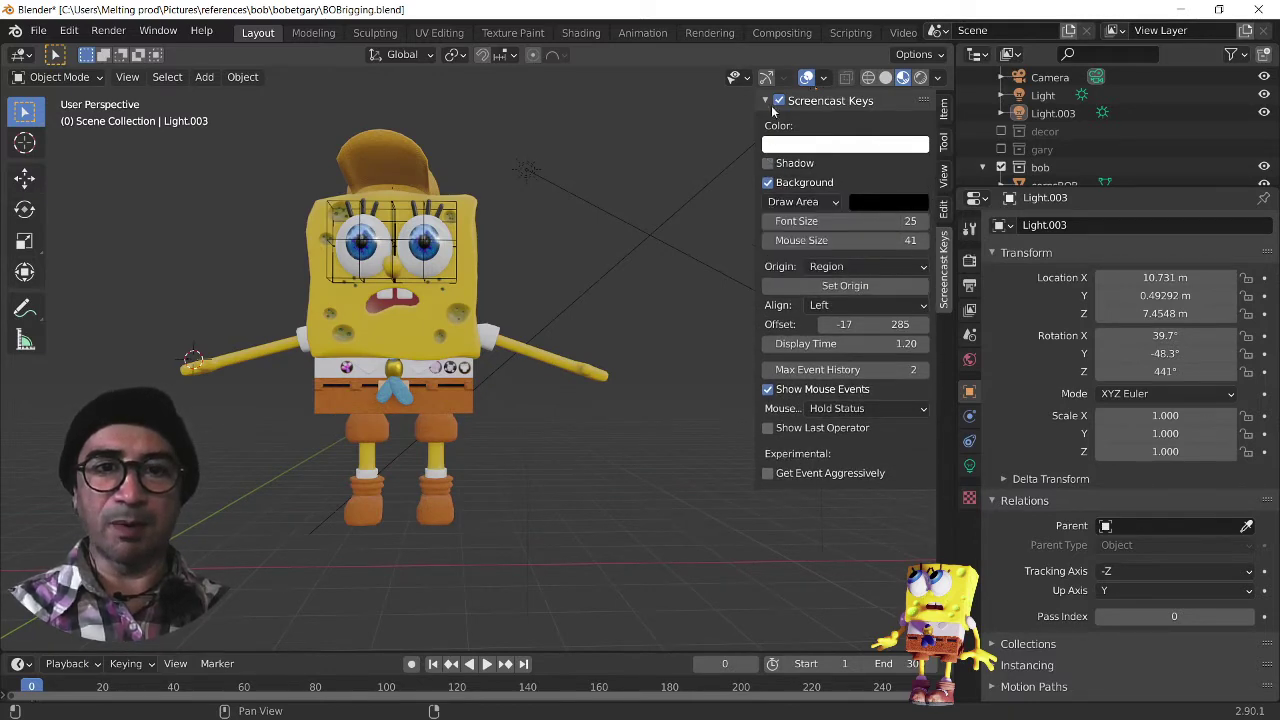
pyautogui.click(768, 182)
# Step: Check the key display in front view, set its origin to Cursor and hide the settings sidebar
pyautogui.moveTo(674, 268); pyautogui.dragTo(597, 354, button='middle')
pyautogui.press('KP_1')
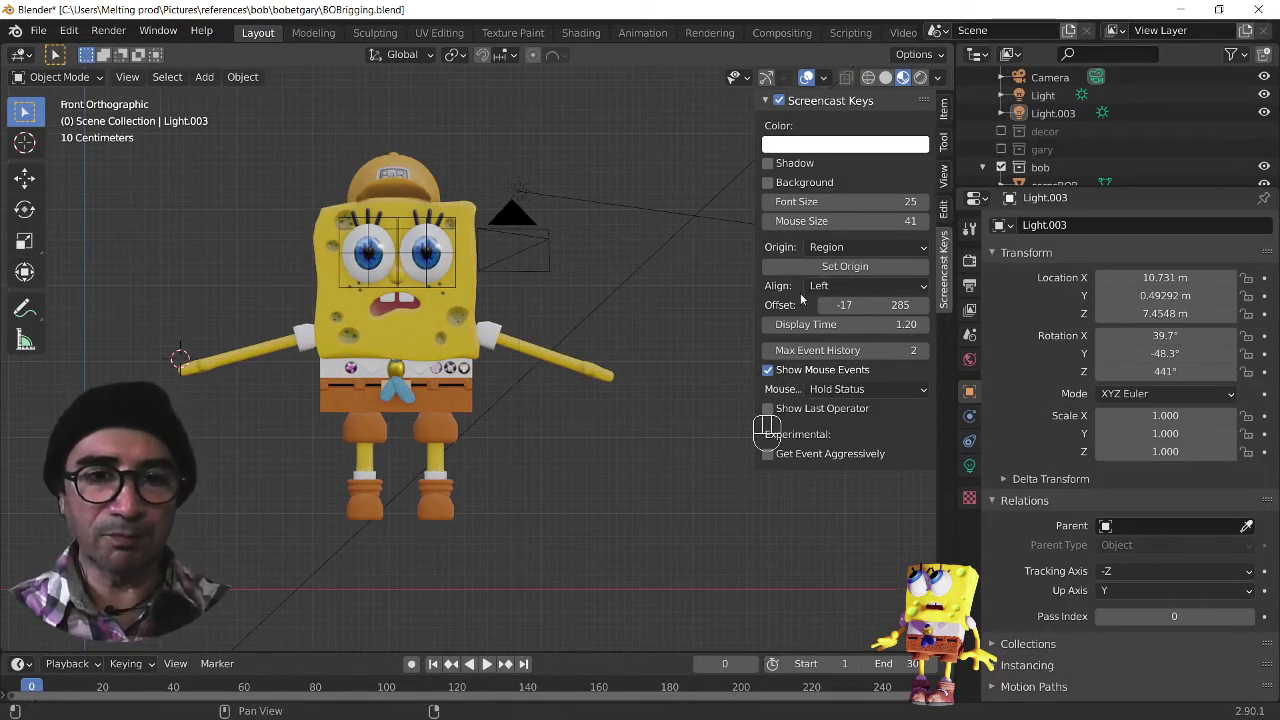
pyautogui.click(850, 247)
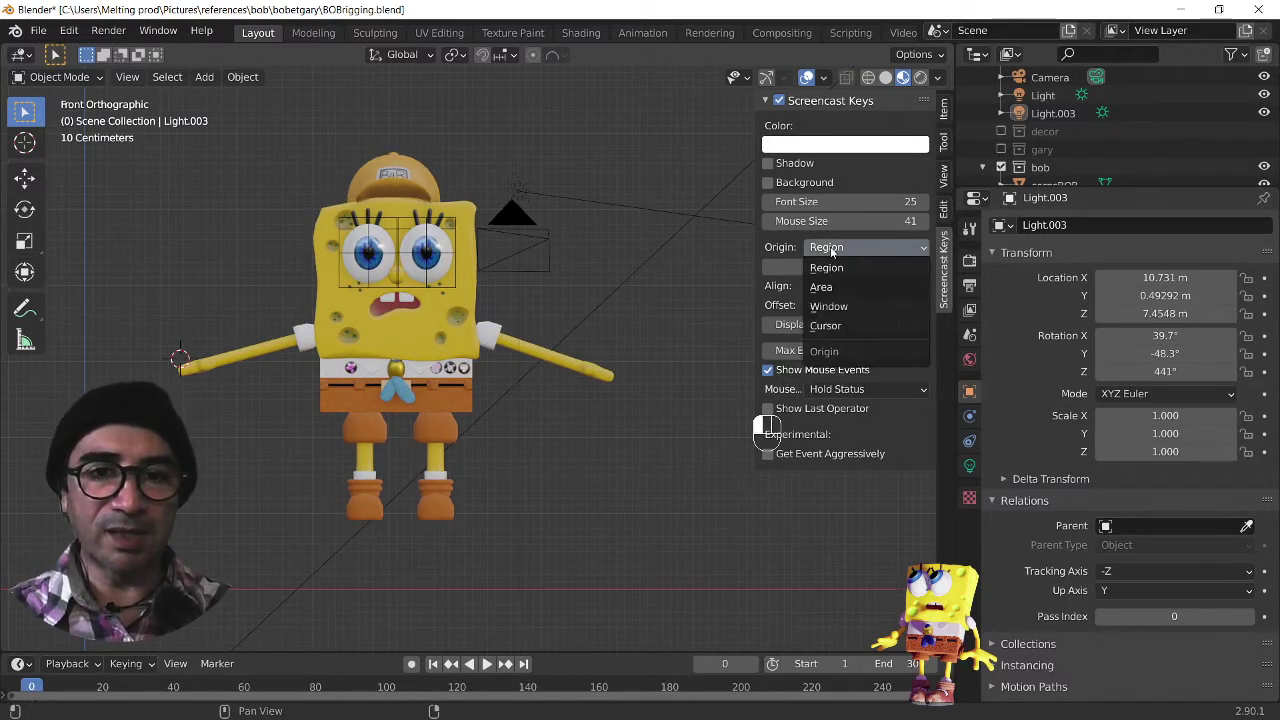
pyautogui.click(849, 324)
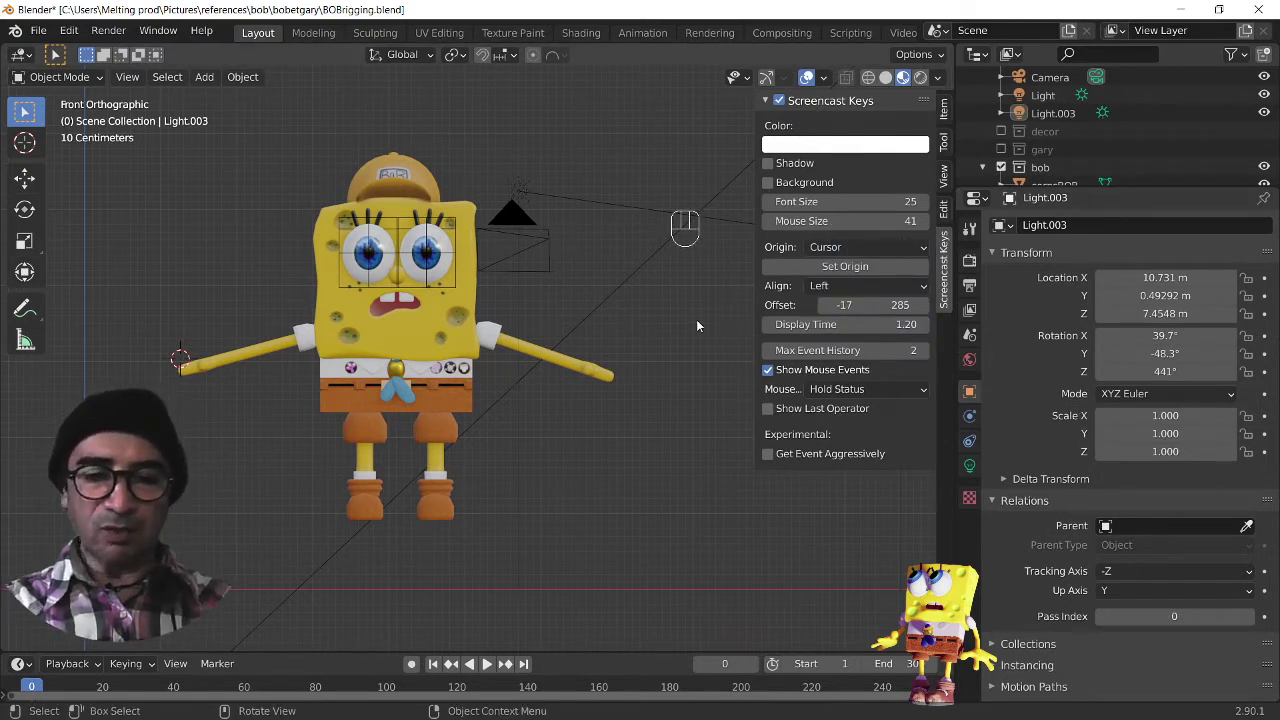
pyautogui.press('n')
# Step: Select the lattice around the character's left eye, try moving it sideways away from the face and cancel the move
pyautogui.scroll(2, 569, 338)
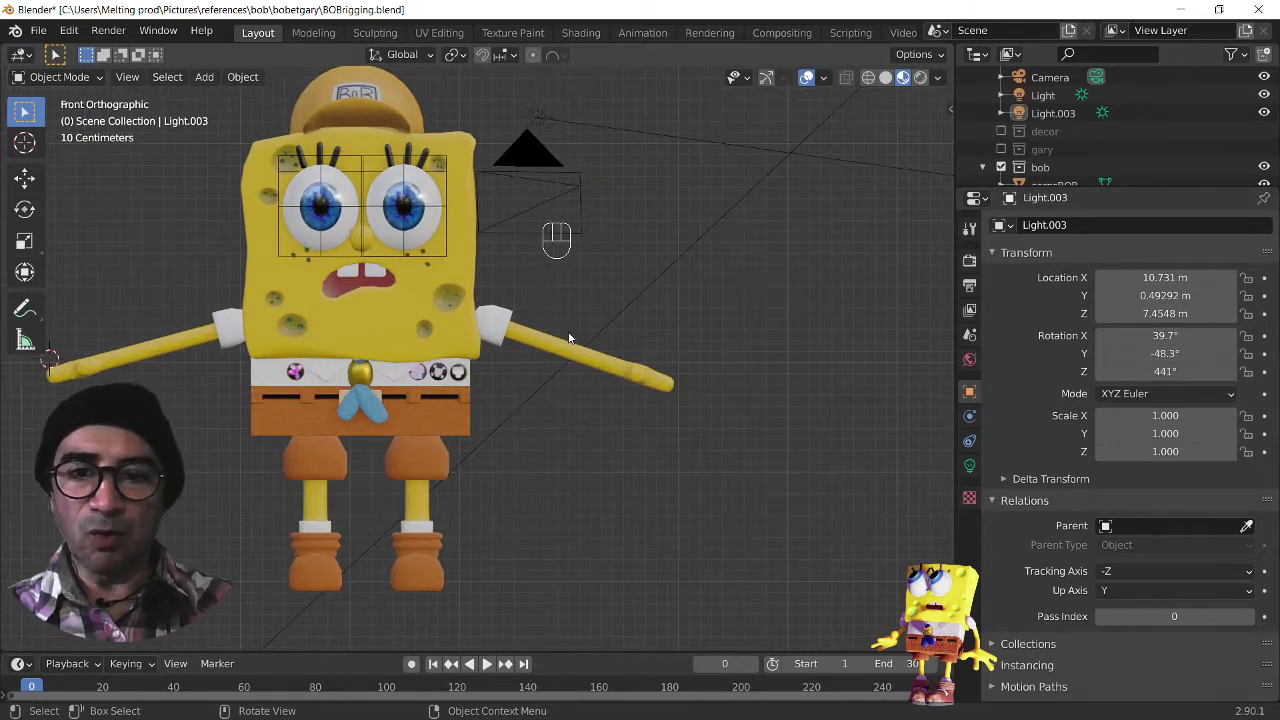
pyautogui.click(569, 340)
pyautogui.moveTo(569, 343)
pyautogui.mouseDown(button='middle')
pyautogui.moveTo(529, 424)
pyautogui.moveTo(588, 465)
pyautogui.moveTo(532, 362)
pyautogui.moveTo(467, 358)
pyautogui.moveTo(582, 352)
pyautogui.mouseUp(button='middle')
pyautogui.scroll(2, 520, 340)
pyautogui.click(527, 340)
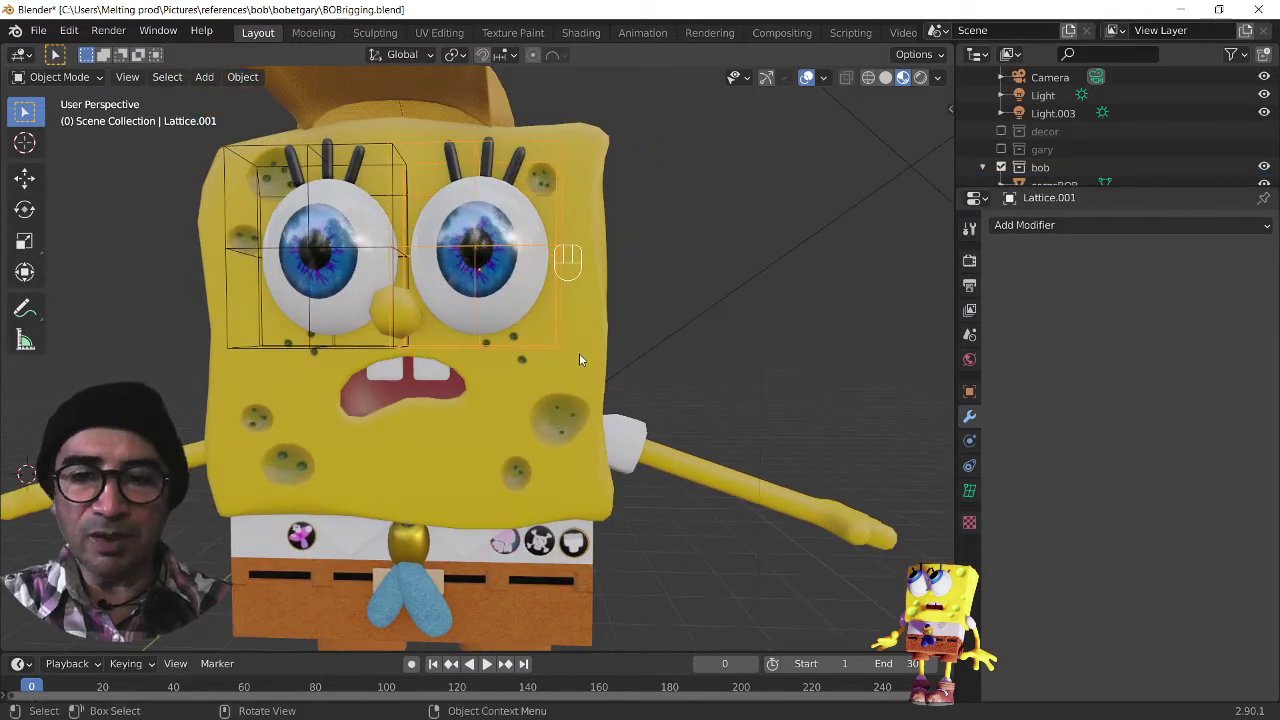
pyautogui.press('g')
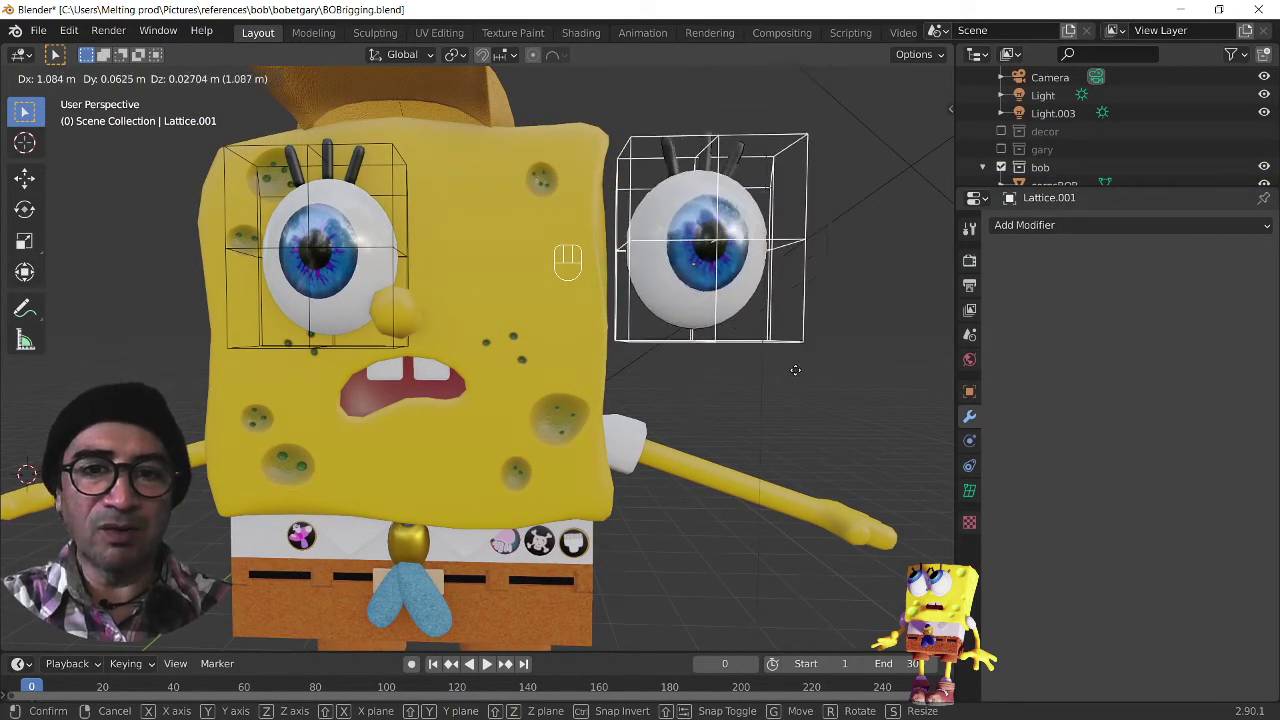
pyautogui.rightClick(796, 368)
pyautogui.moveTo(665, 338); pyautogui.dragTo(645, 388, button='middle')
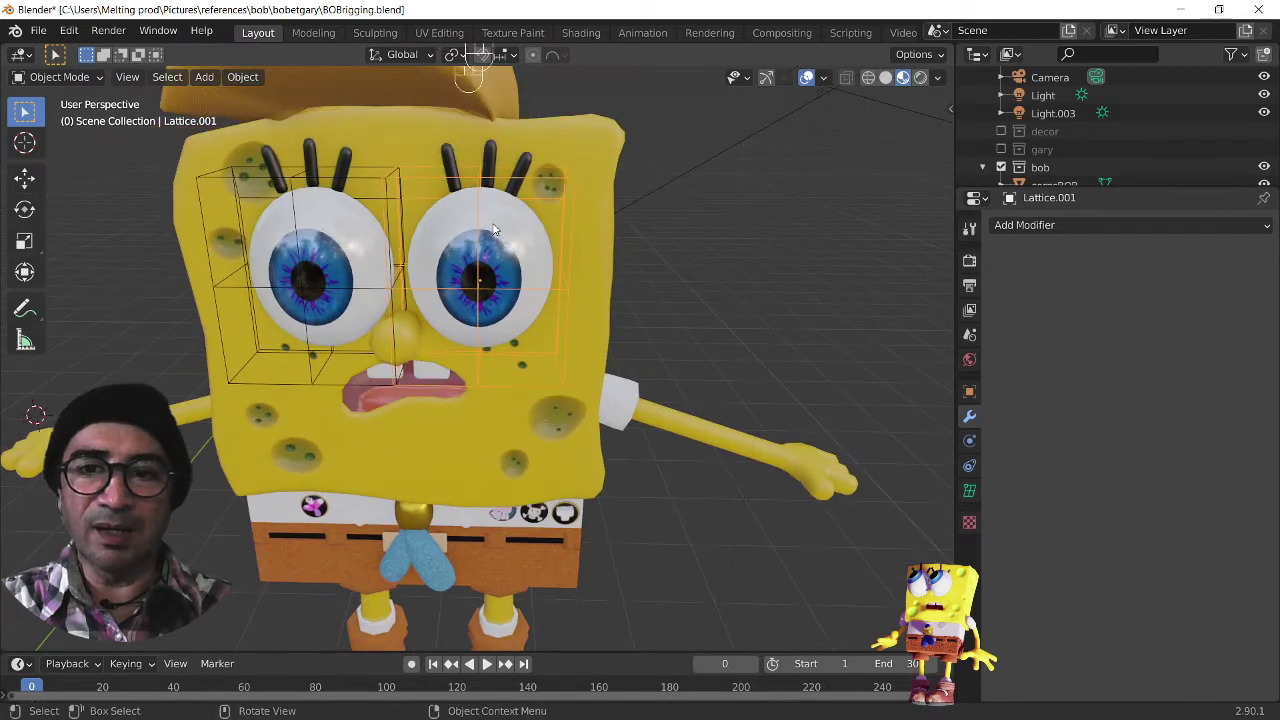
# Step: Select the character's left eyeball, try rotating it freely and cancel the rotation
pyautogui.click(538, 277)
pyautogui.press('r')
pyautogui.press('r')
pyautogui.rightClick(671, 358)
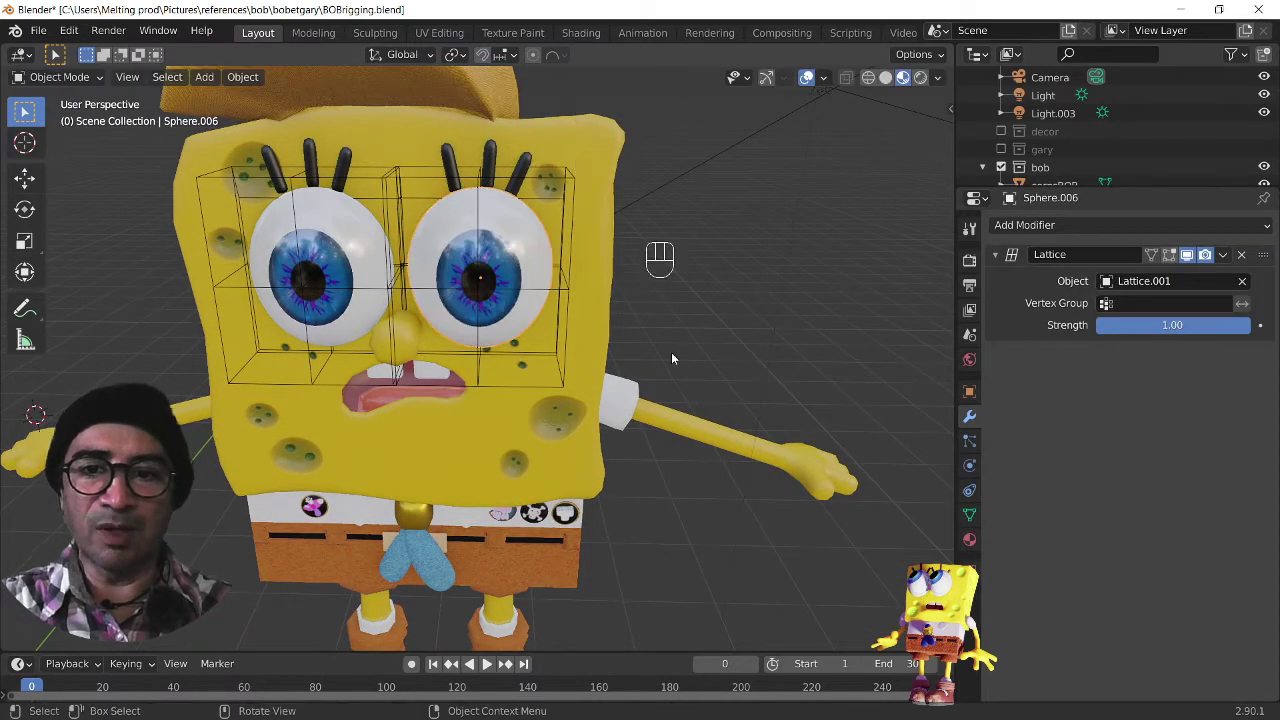
pyautogui.moveTo(671, 358); pyautogui.dragTo(484, 397, button='middle')
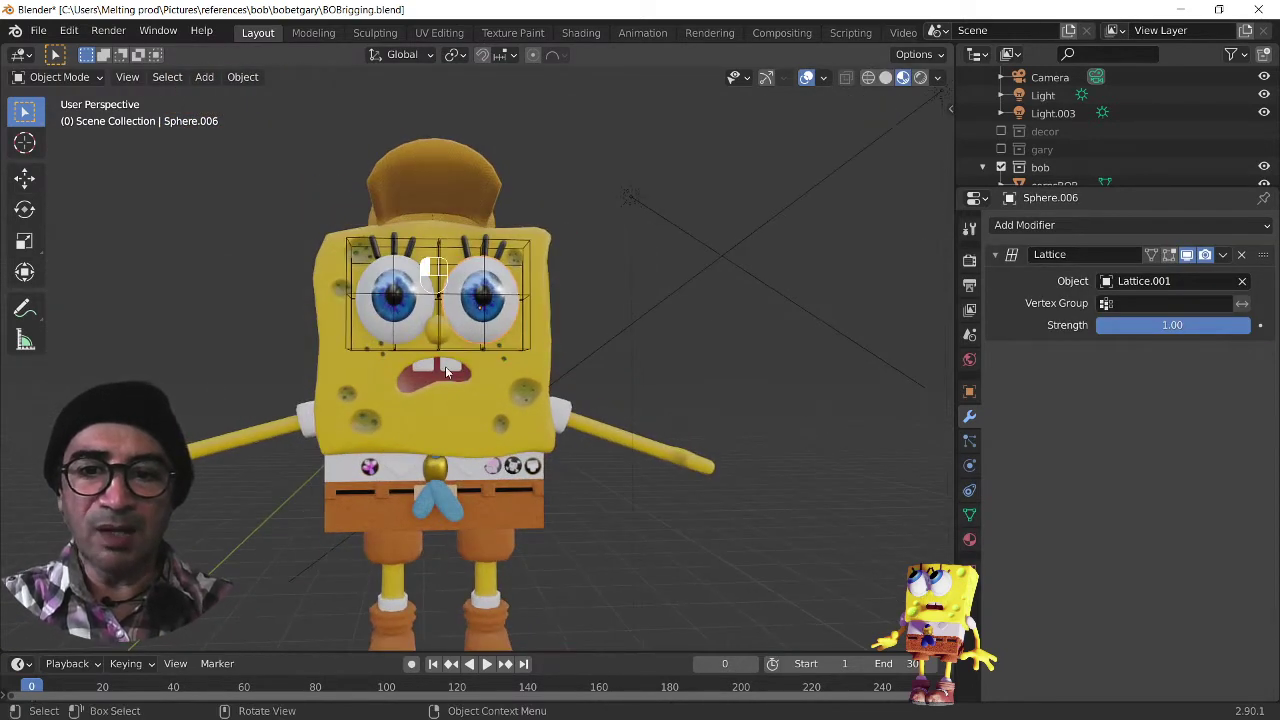
# Step: Try moving the part at the mouth and the cap one at a time, cancelling each move
pyautogui.click(445, 366)
pyautogui.press('g')
pyautogui.rightClick(577, 361)
pyautogui.moveTo(559, 421); pyautogui.dragTo(413, 148, button='middle')
pyautogui.click(426, 116)
pyautogui.scroll(-2, 426, 116)
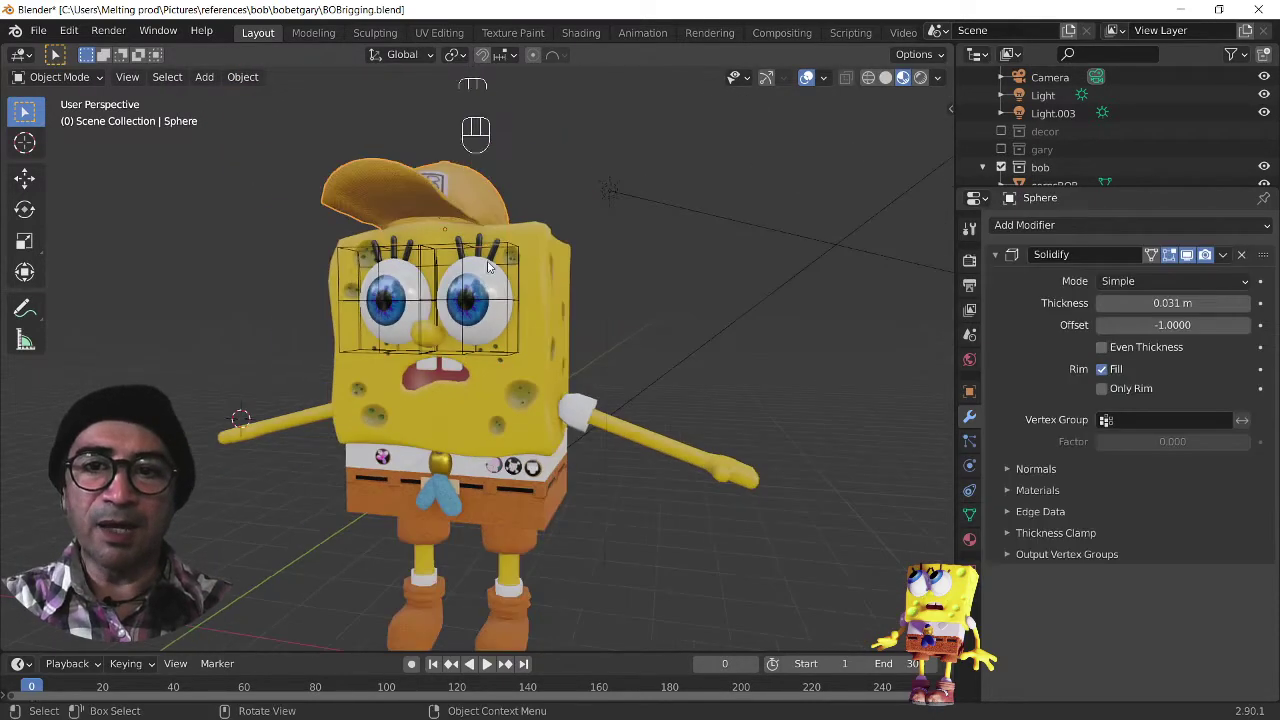
pyautogui.press('g')
pyautogui.rightClick(483, 267)
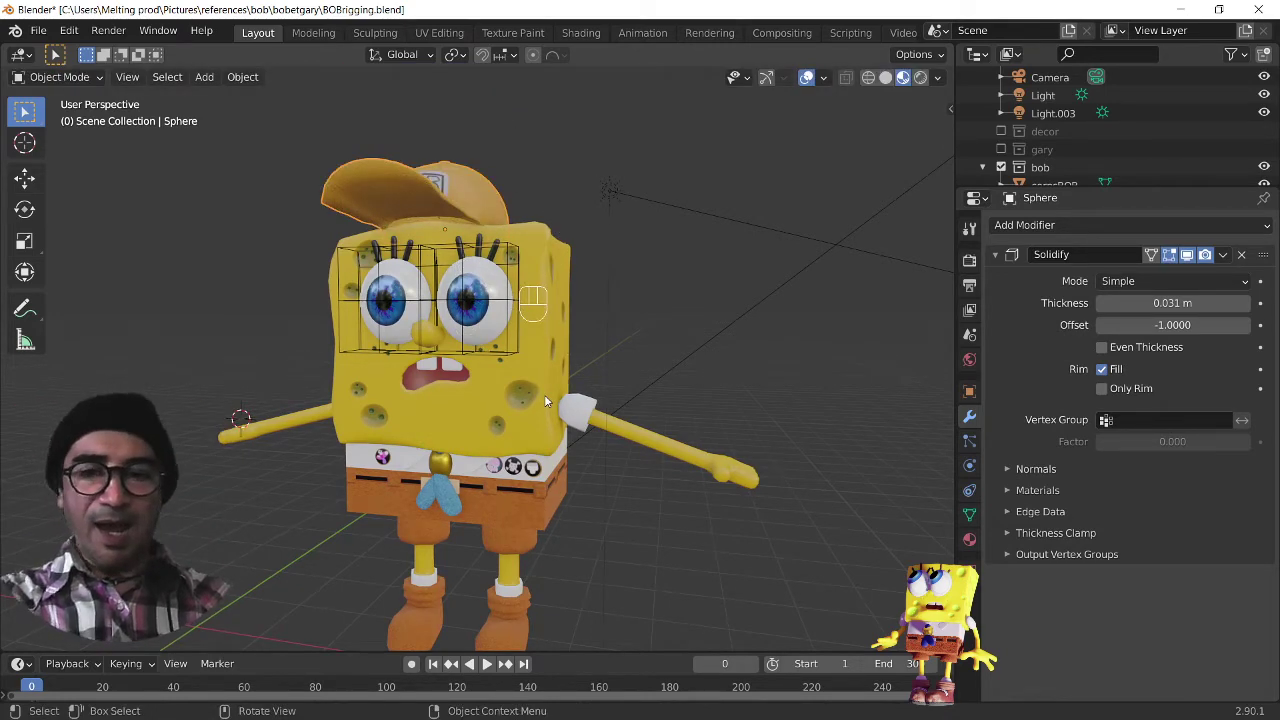
# Step: Show the Preferences in place of the front view and search the add-ons for "rig" to check Rigify
pyautogui.press('KP_1')
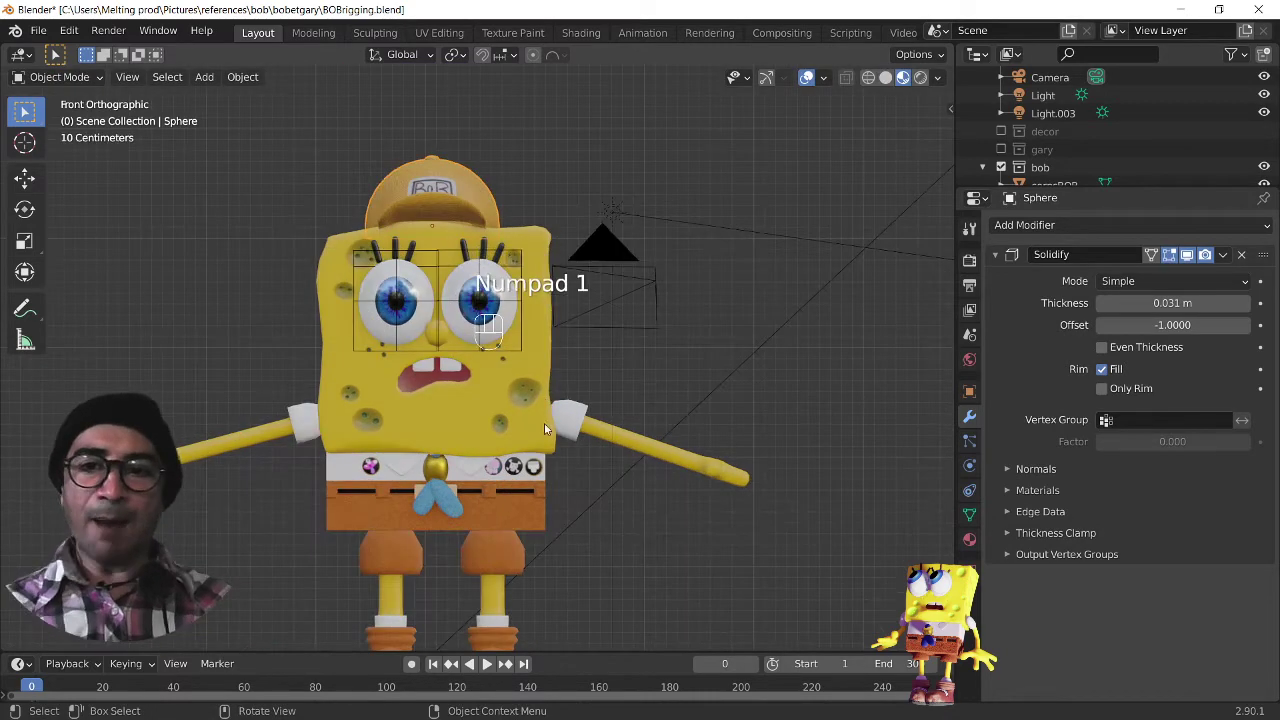
pyautogui.click(19, 57)
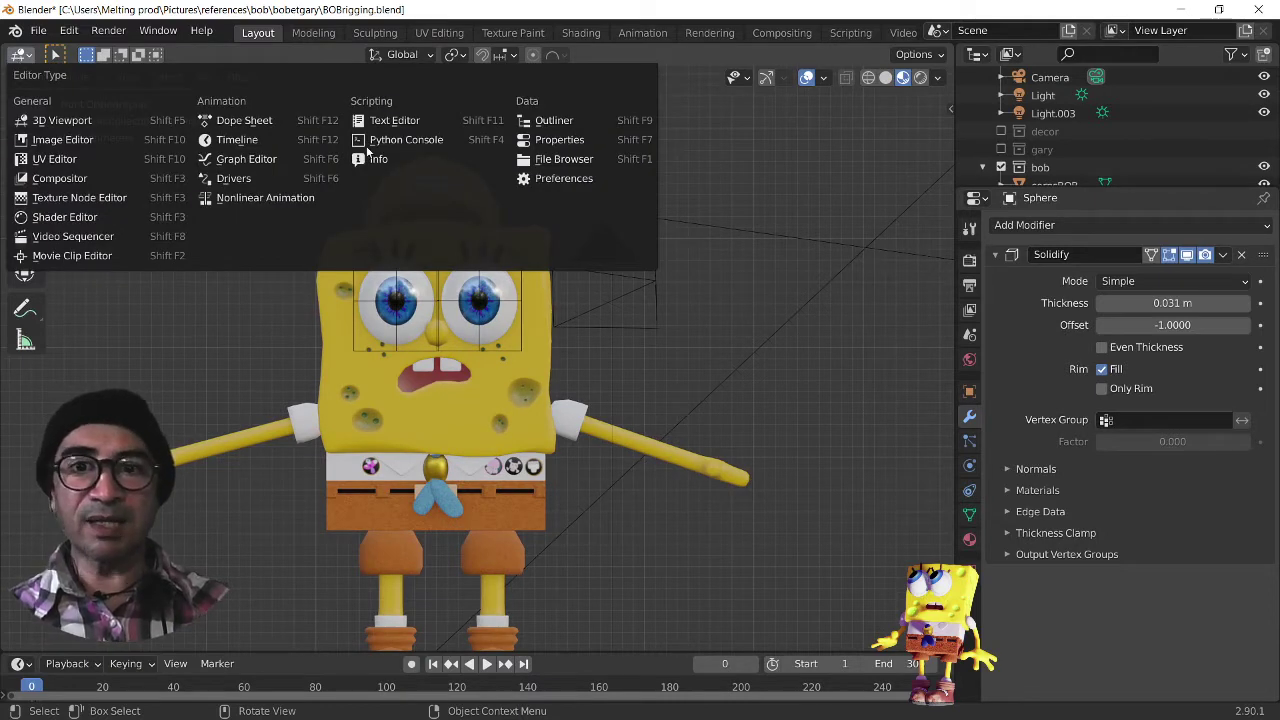
pyautogui.click(562, 182)
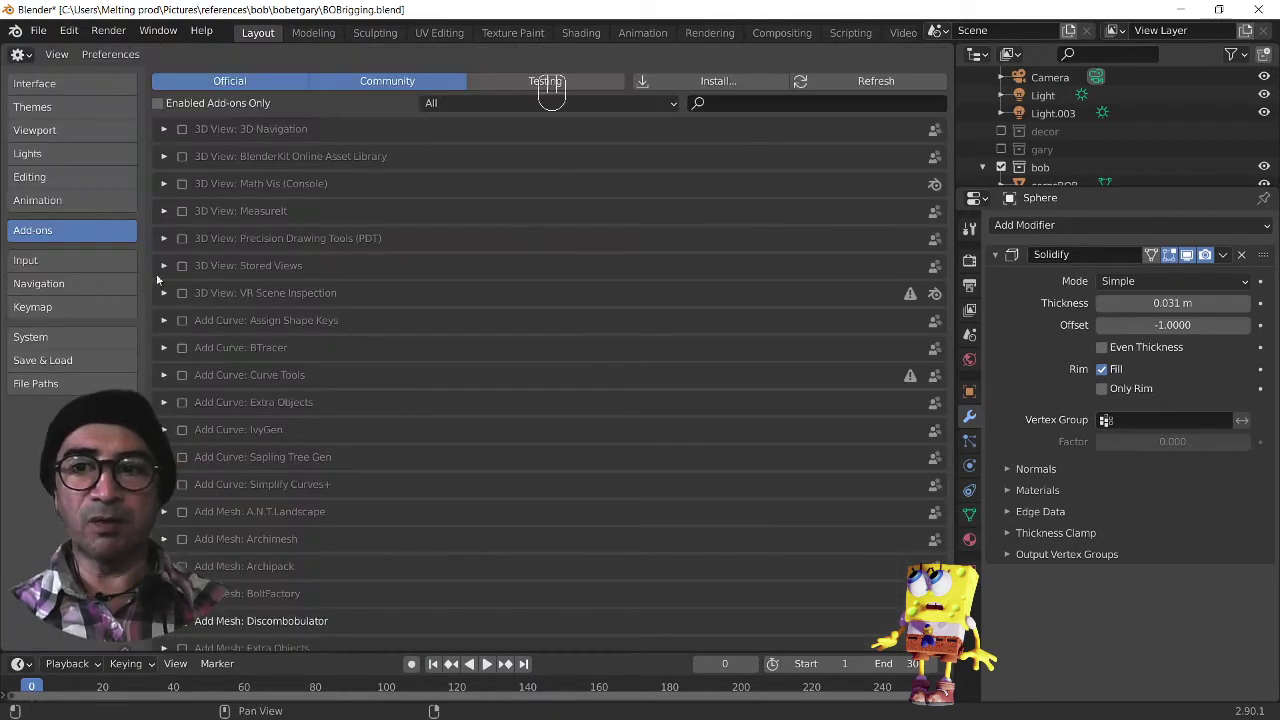
pyautogui.click(728, 102)
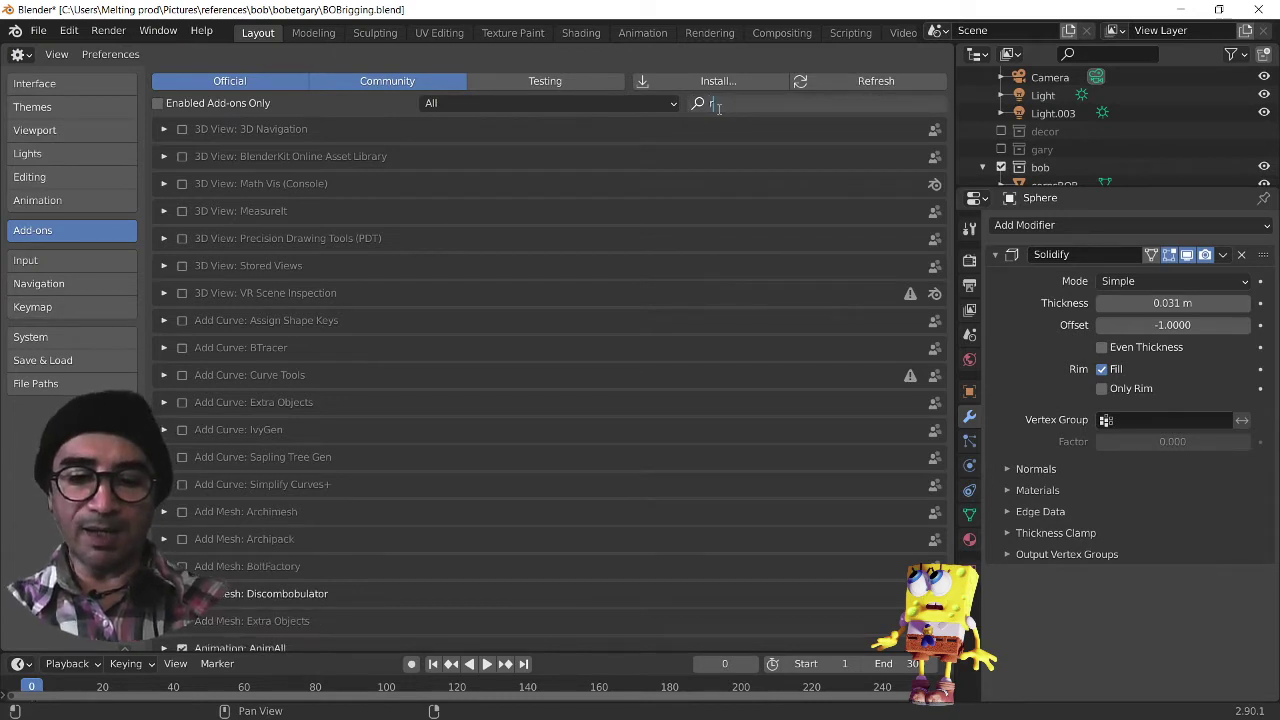
pyautogui.write('rig')
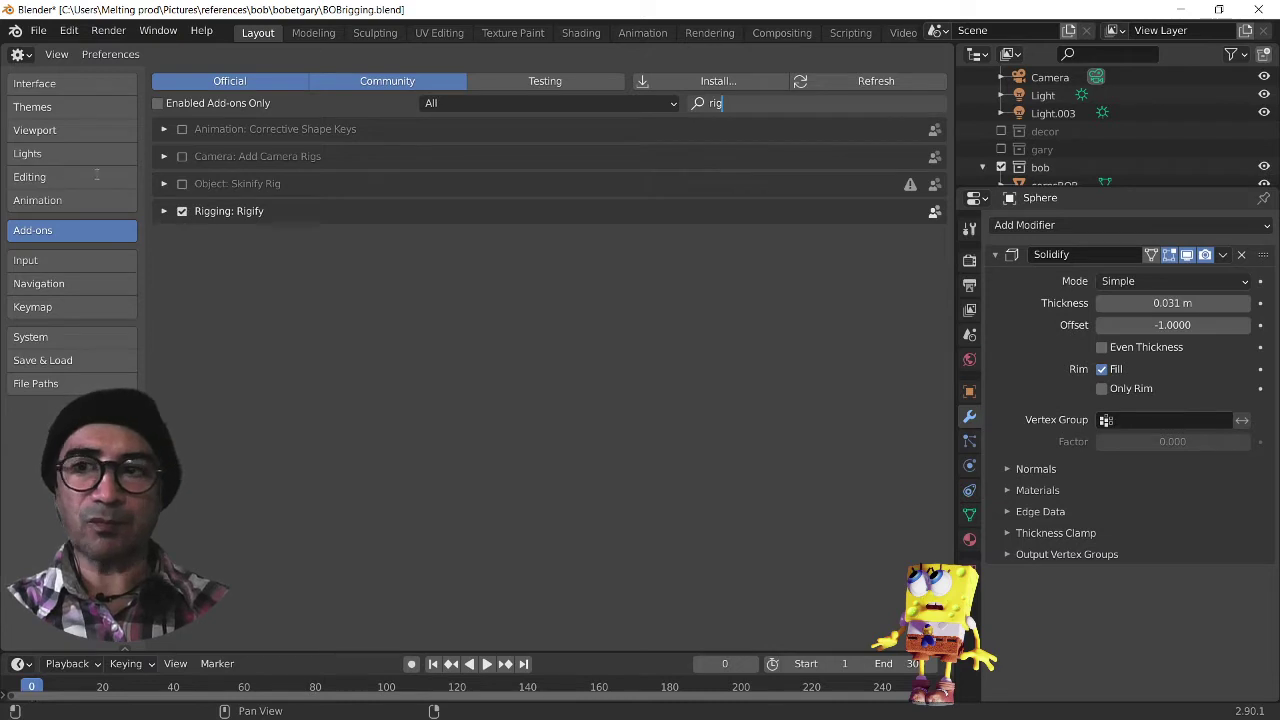
# Step: Return the main area to the 3D Viewport and fit the whole character in front view
pyautogui.click(17, 56)
pyautogui.click(17, 56)
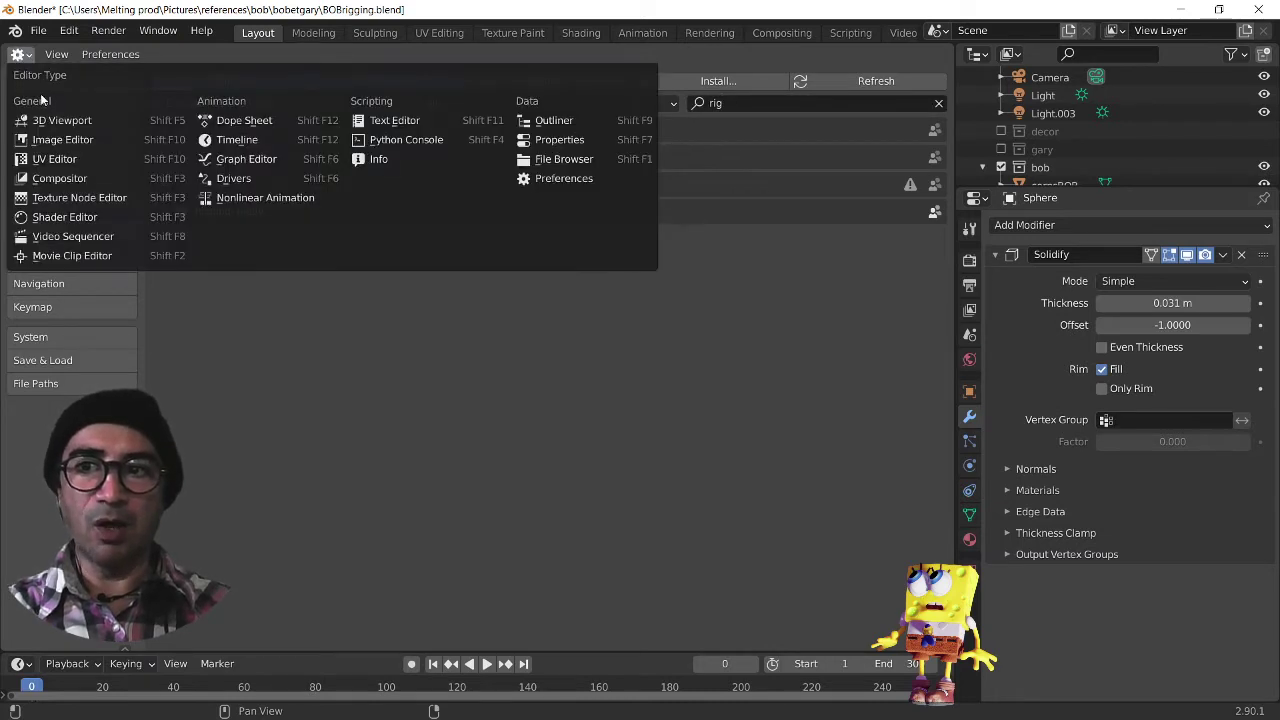
pyautogui.click(62, 120)
pyautogui.scroll(-1, 583, 630)
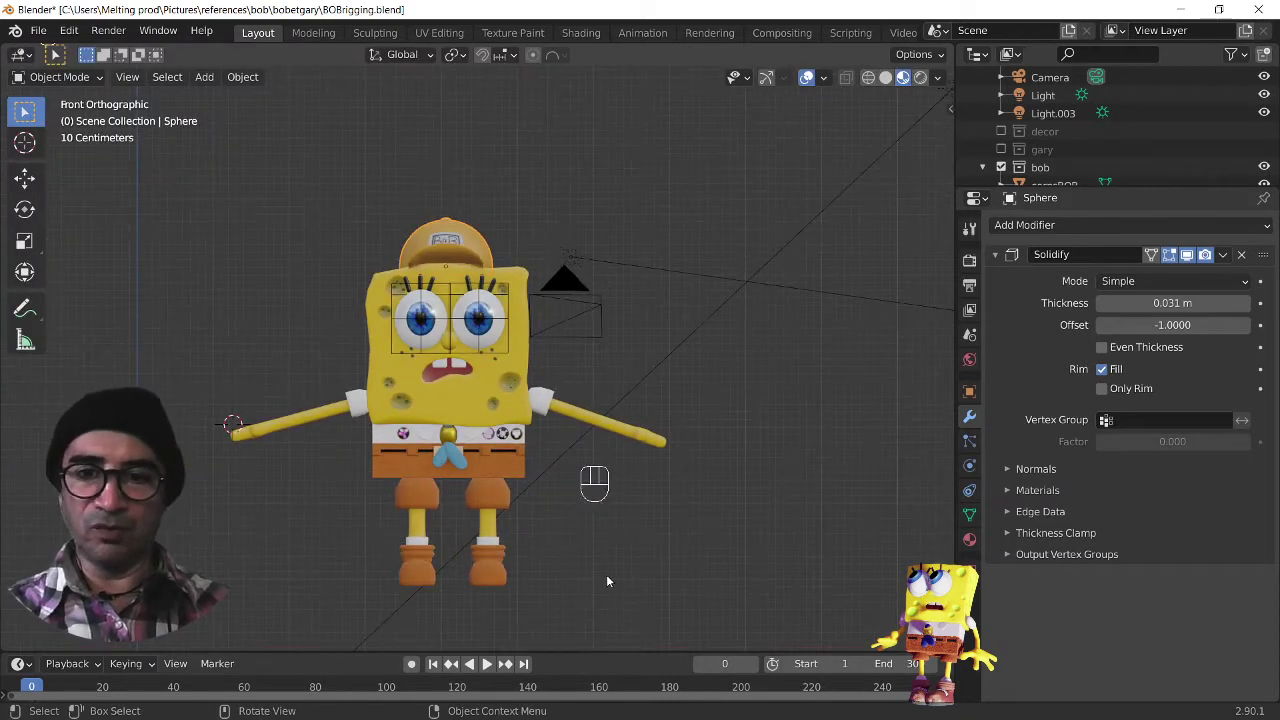
pyautogui.keyDown('shift'); pyautogui.moveTo(606, 581); pyautogui.dragTo(646, 520, button='middle'); pyautogui.keyUp('shift')
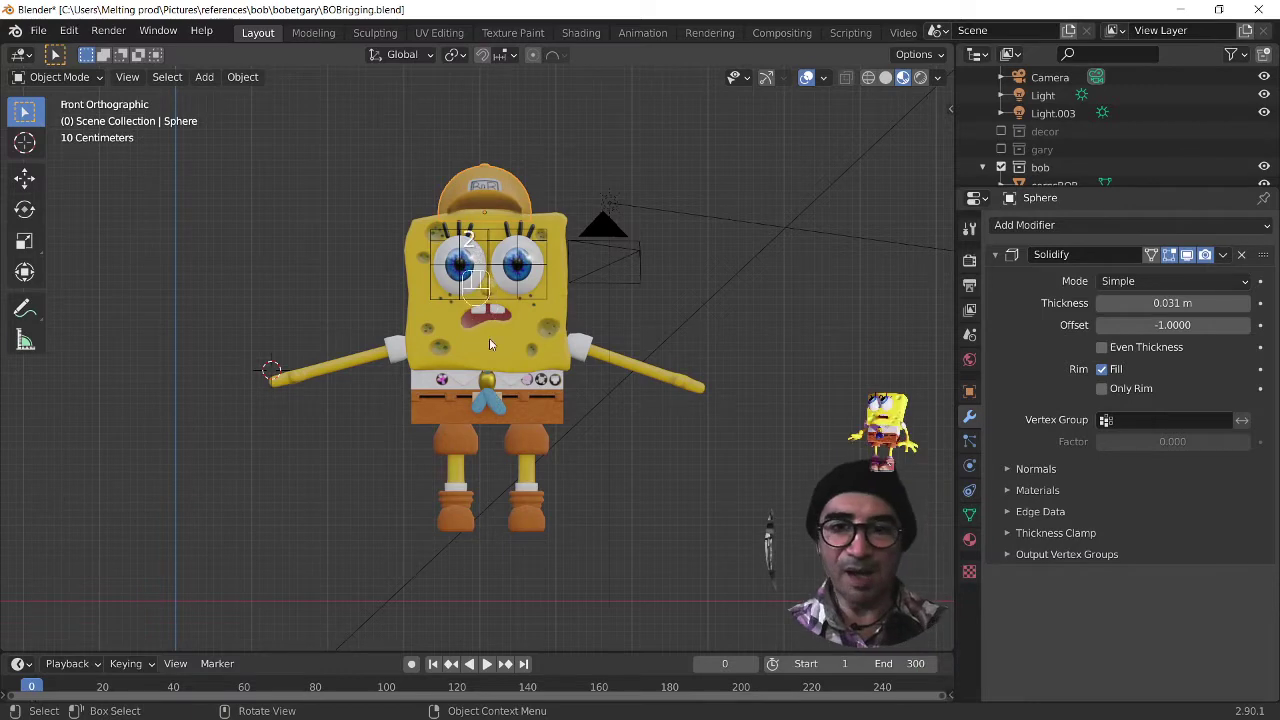
# Step: Display the scene as wireframe and deselect all objects
pyautogui.scroll(4, 489, 338)
pyautogui.scroll(-1, 482, 209)
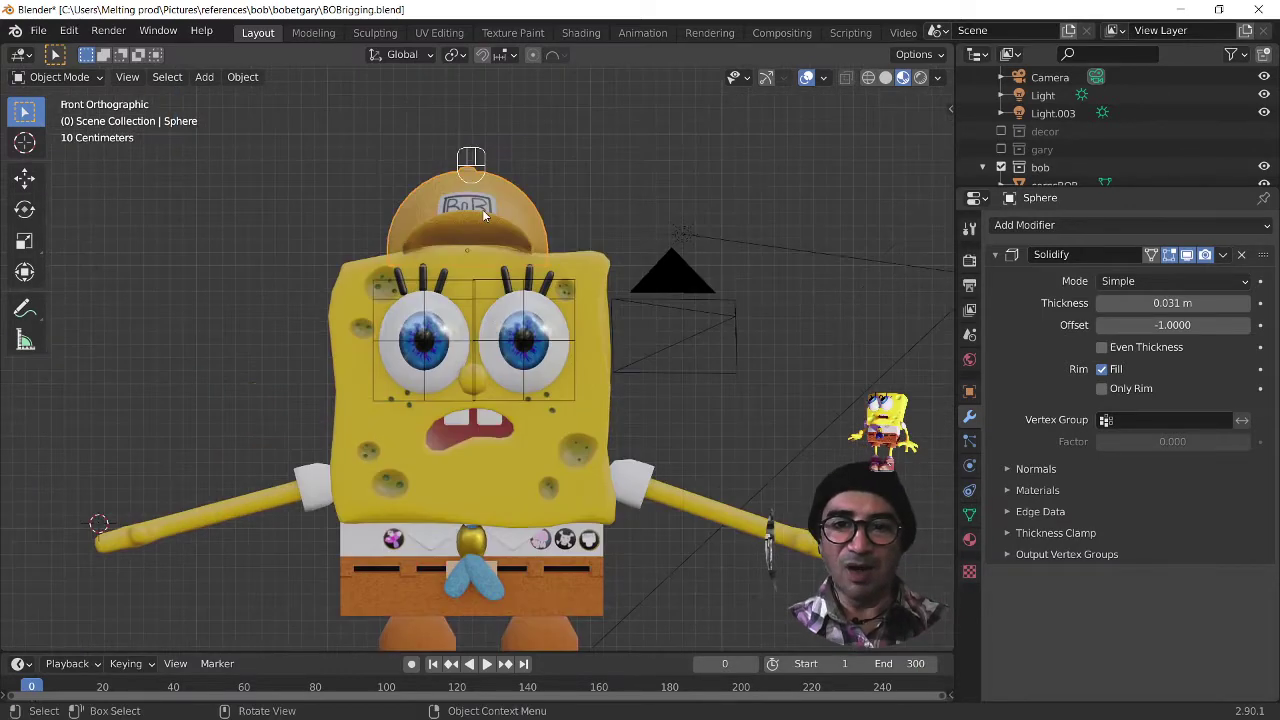
pyautogui.scroll(1, 541, 273)
pyautogui.scroll(2, 541, 273)
pyautogui.scroll(-5, 528, 287)
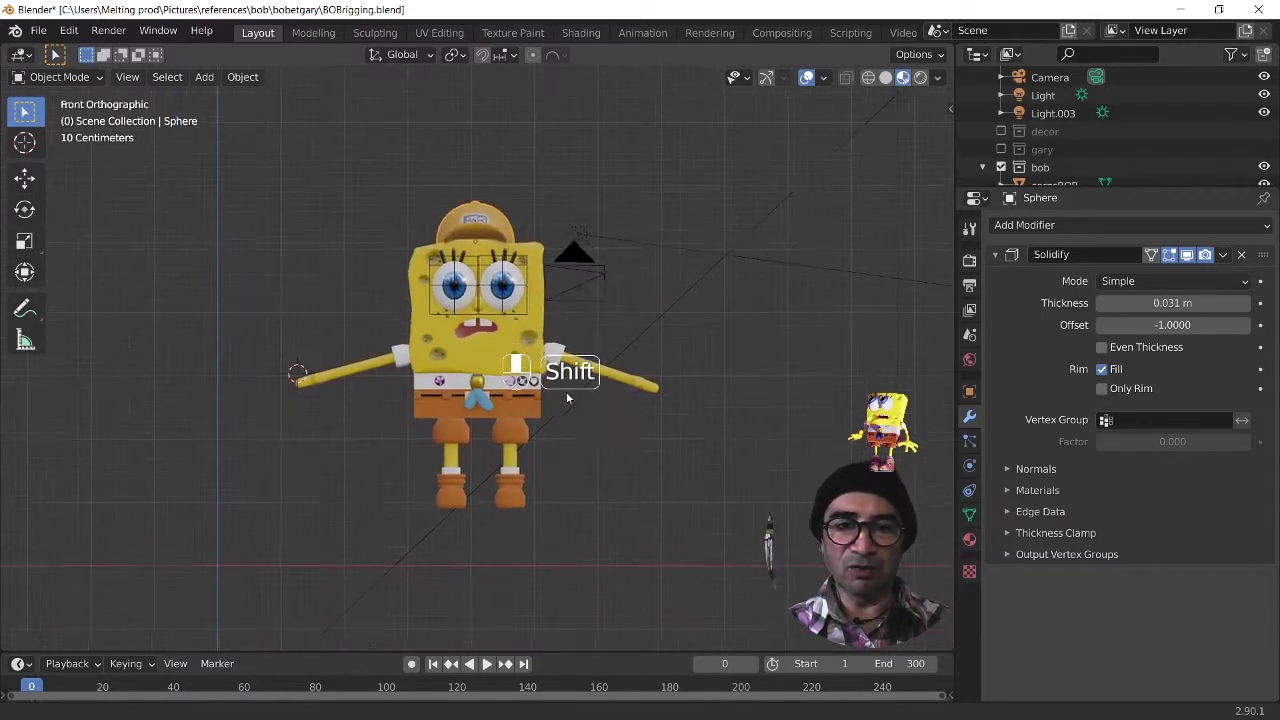
pyautogui.click(867, 78)
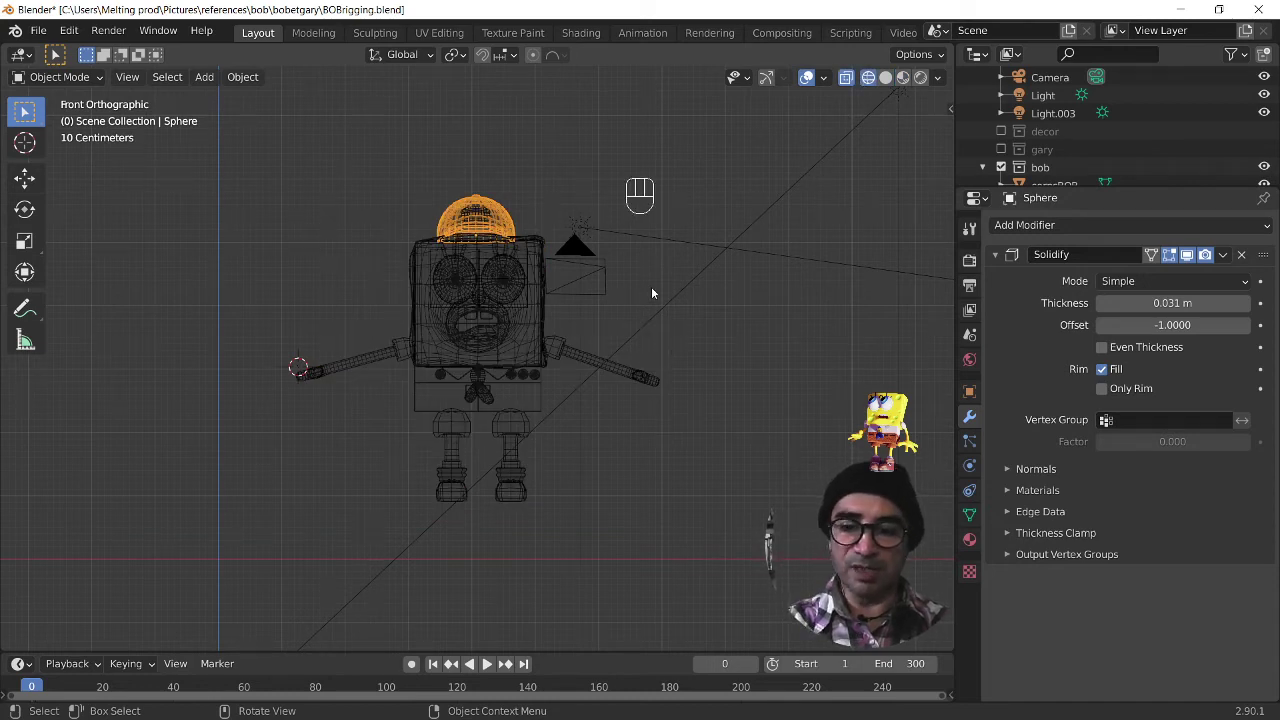
pyautogui.press('a')
pyautogui.press('a')
pyautogui.press('a')
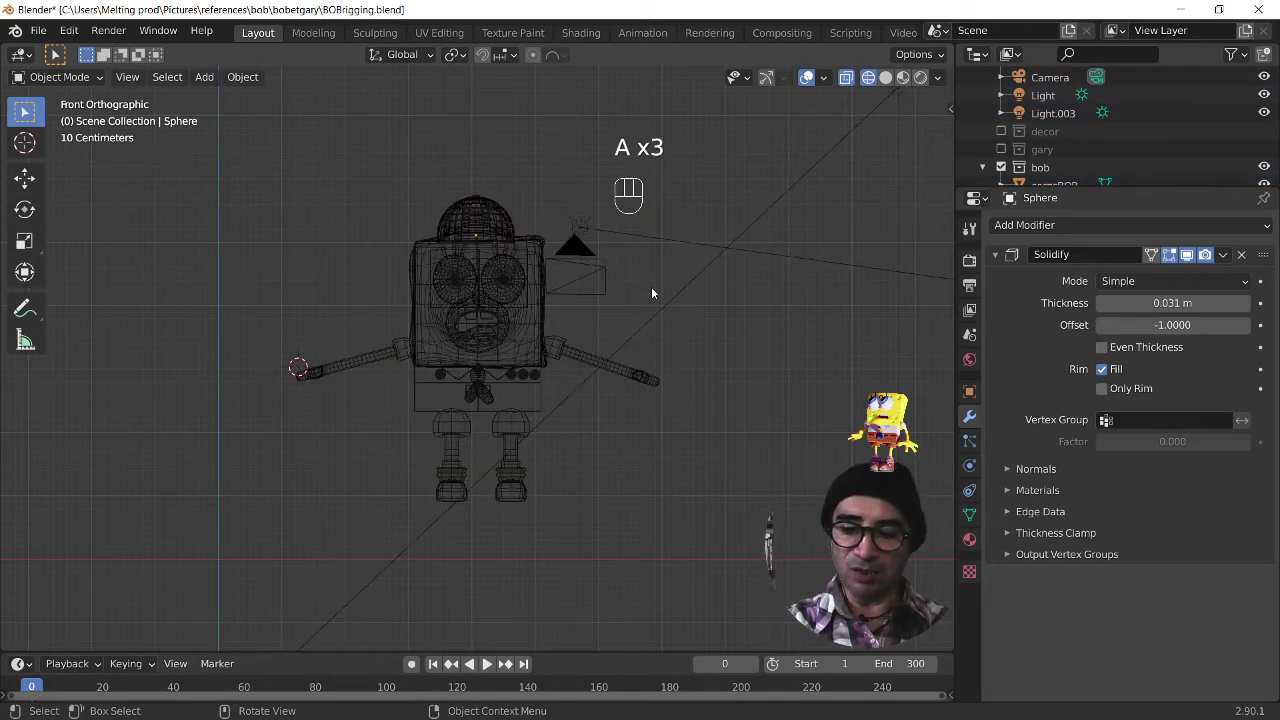
pyautogui.press('shift')
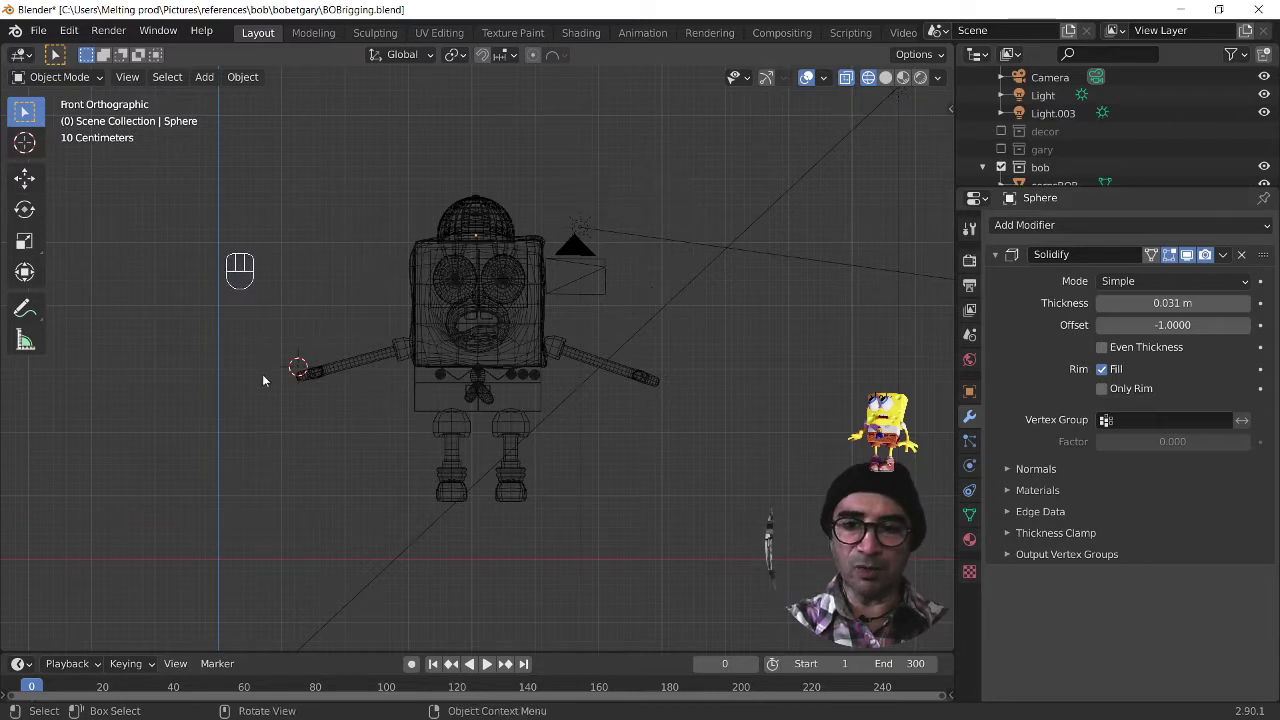
pyautogui.scroll(-2, 297, 398)
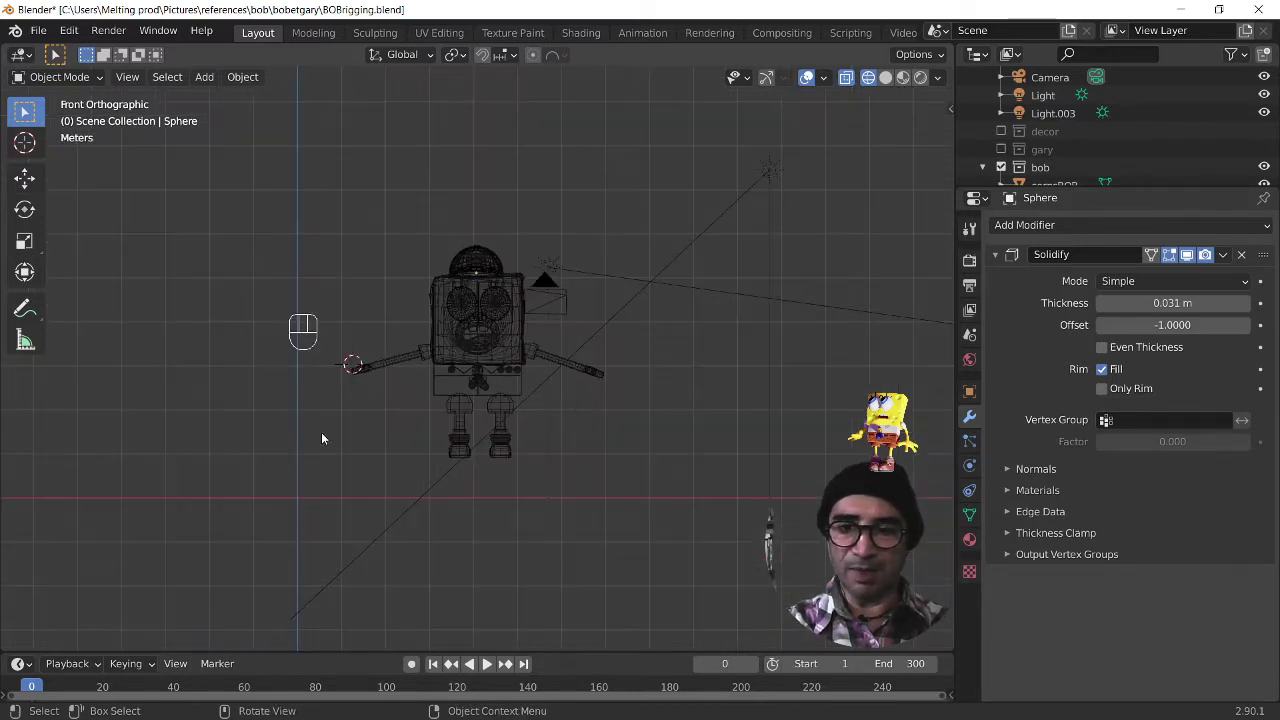
# Step: Select the corpsBOB body mesh and snap the 3D cursor to it
pyautogui.click(507, 397)
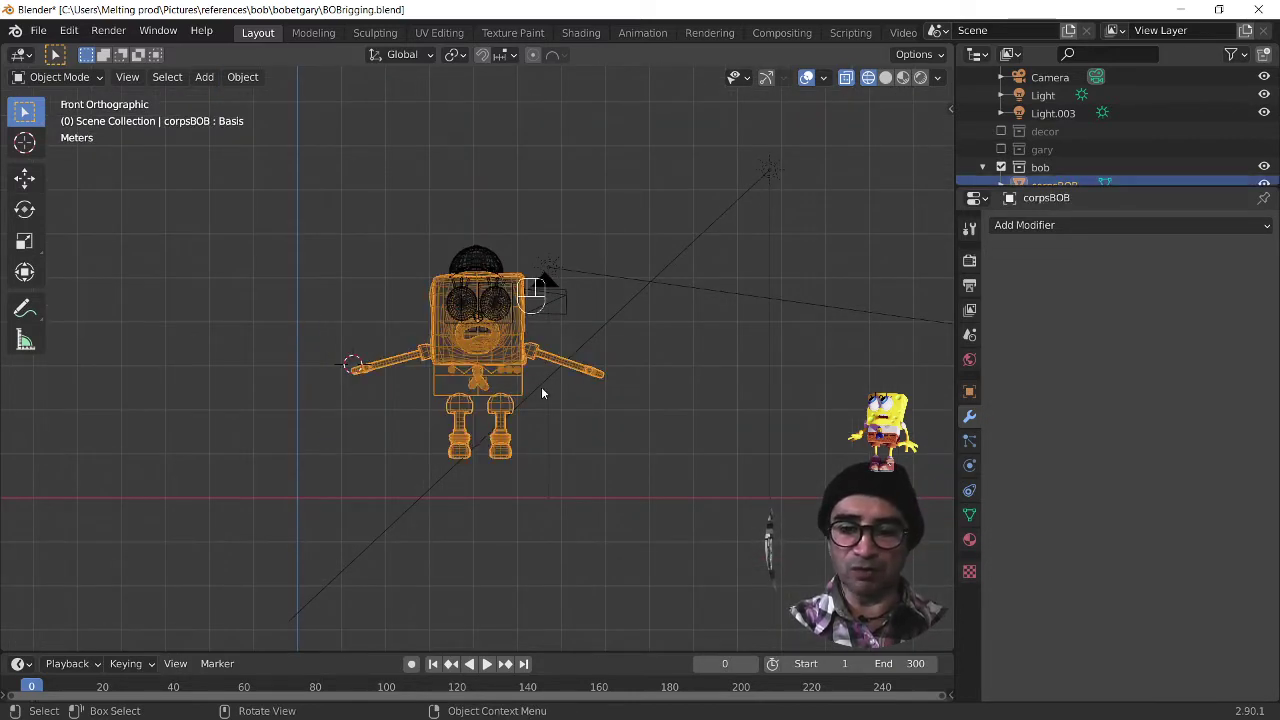
pyautogui.hotkey('shift', 's')
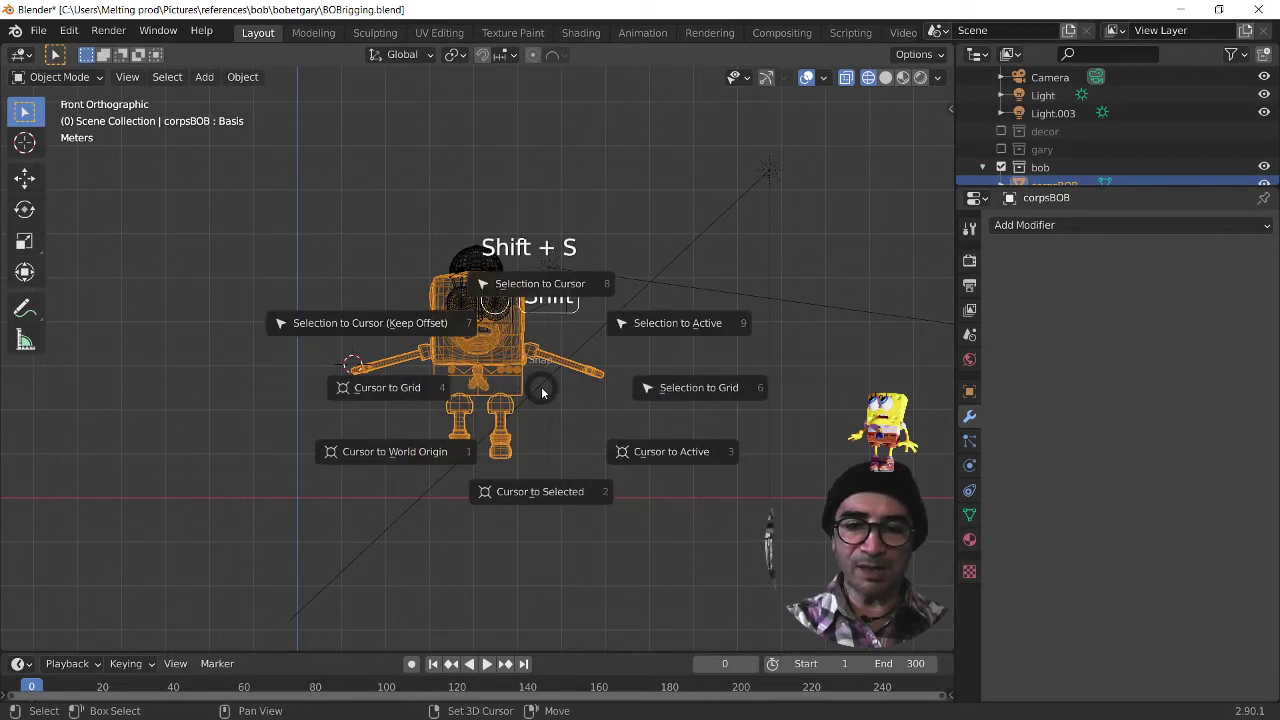
pyautogui.click(556, 493)
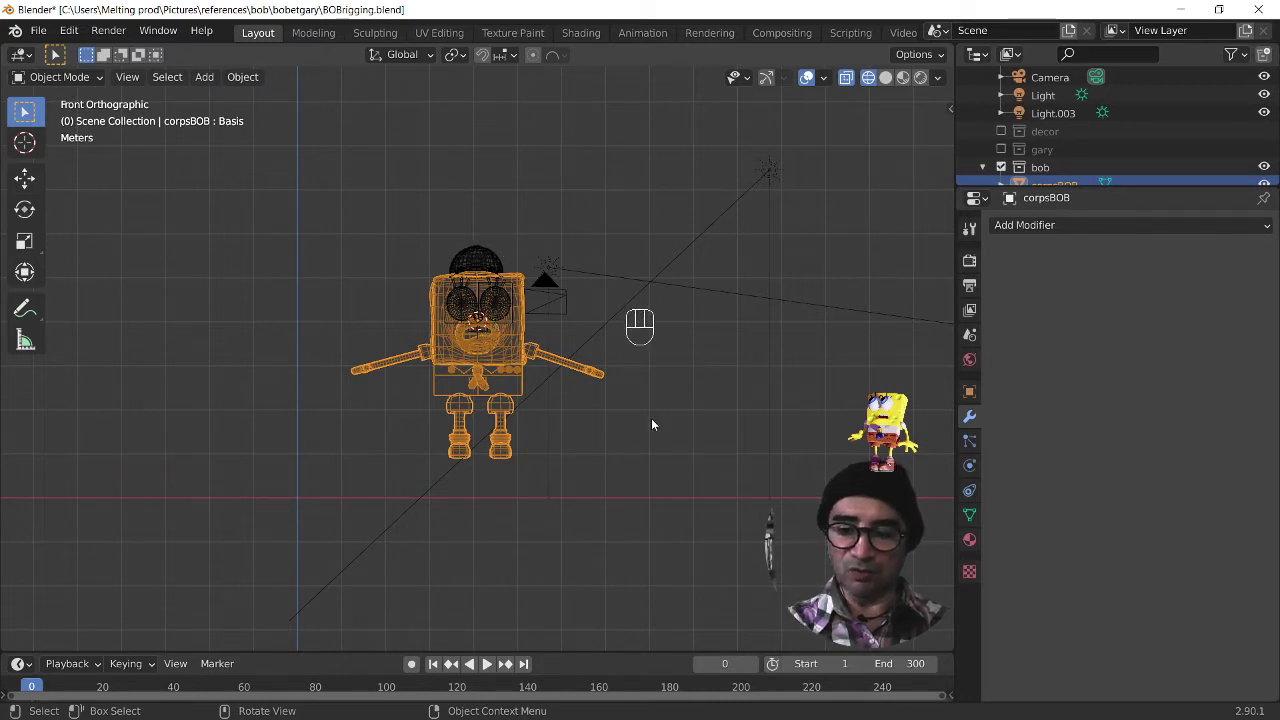
pyautogui.press('shift')
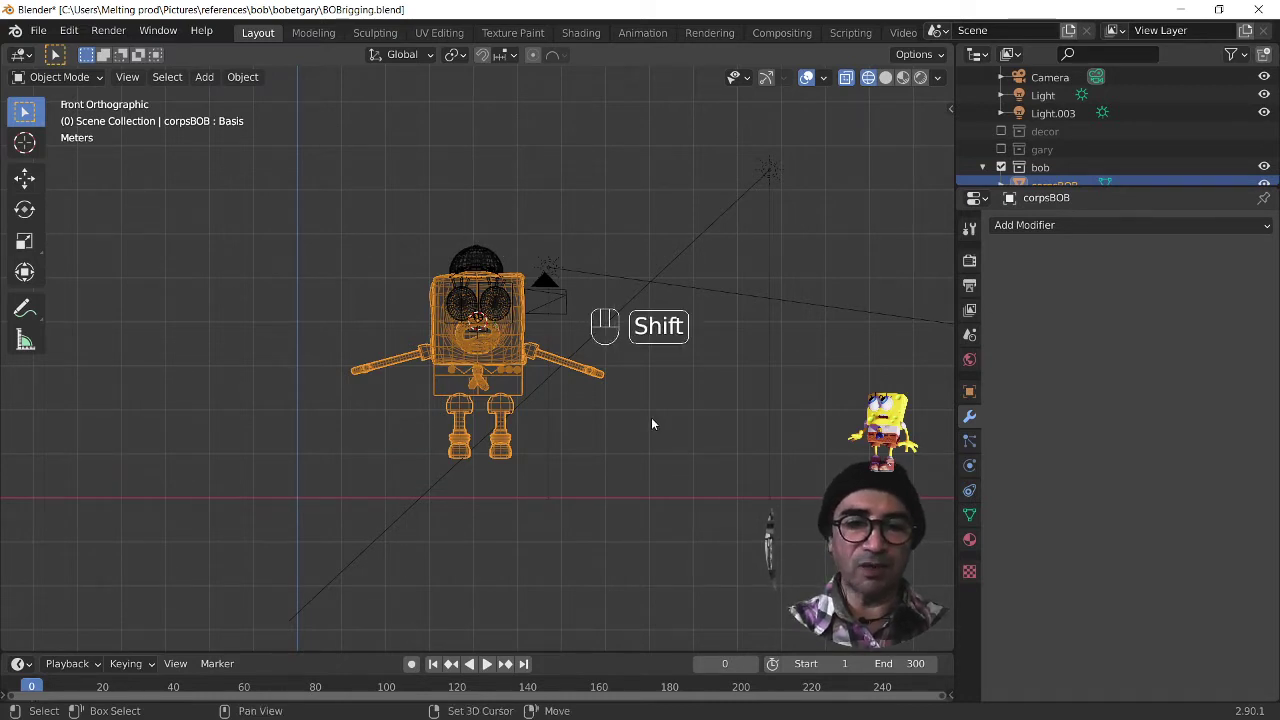
# Step: Add a Basic Human (Meta-Rig) armature at the 3D cursor on the body
pyautogui.hotkey('shift', 'a')
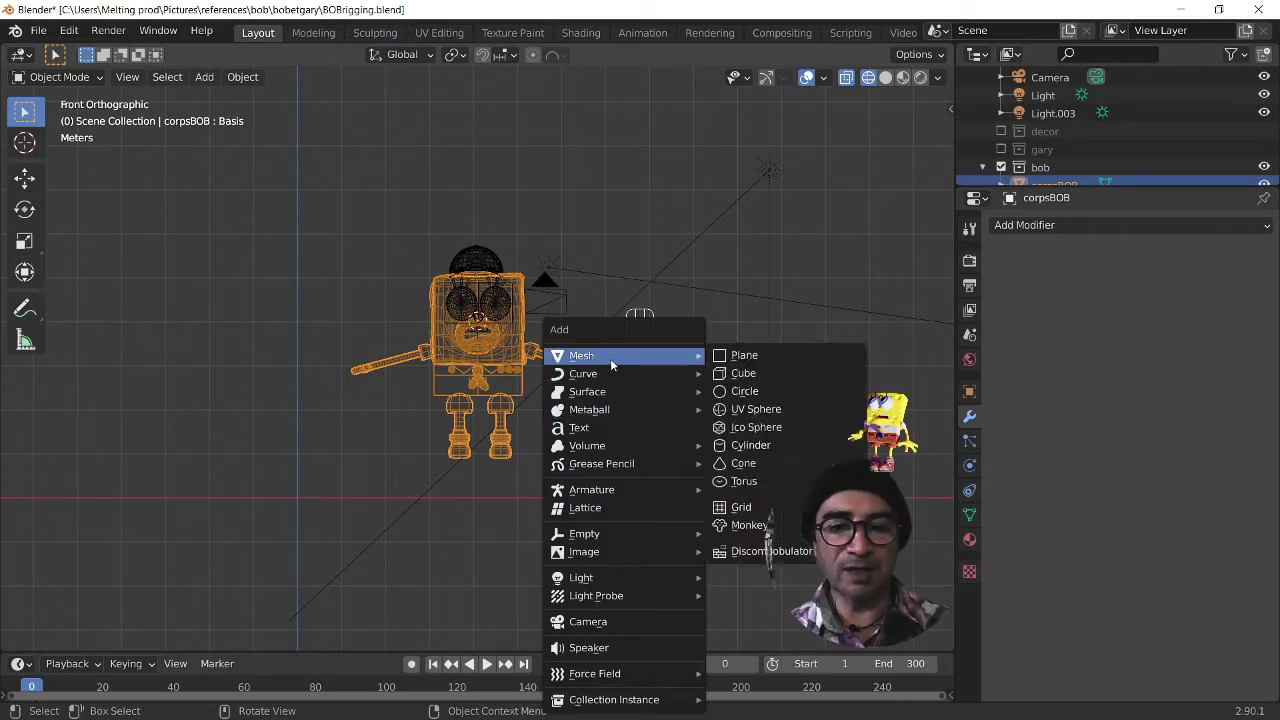
pyautogui.moveTo(619, 497)
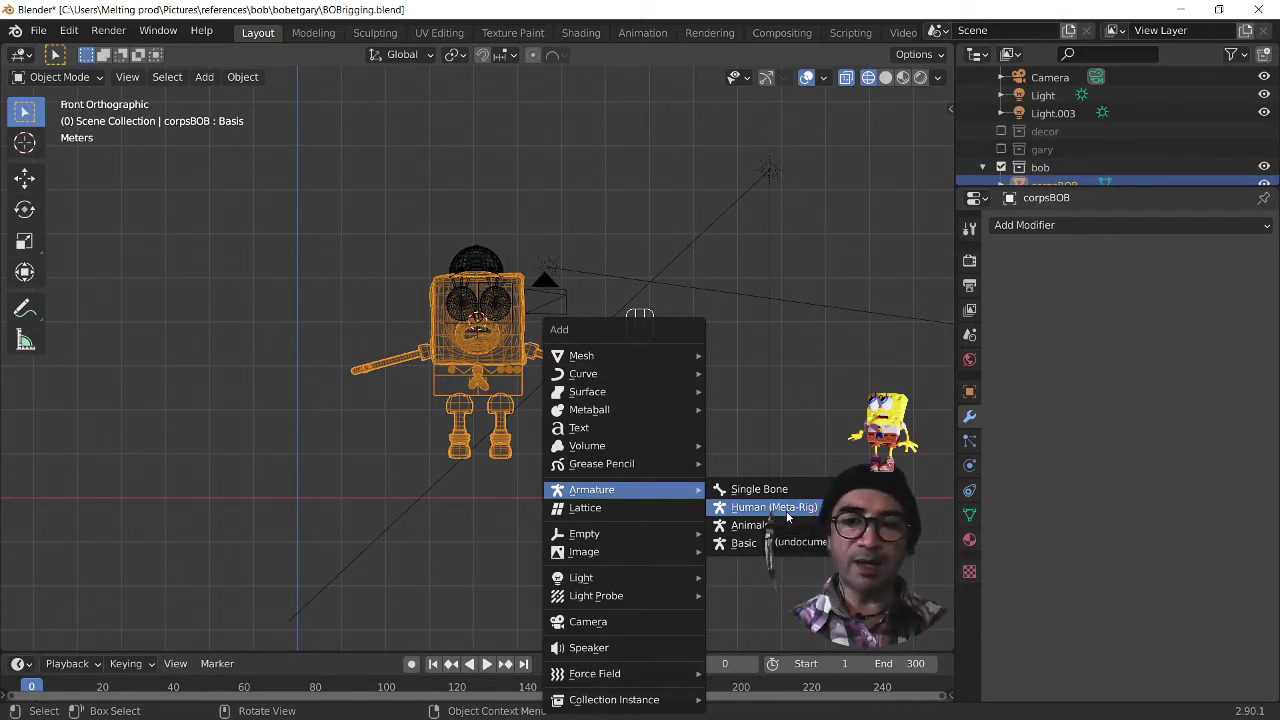
pyautogui.moveTo(745, 543)
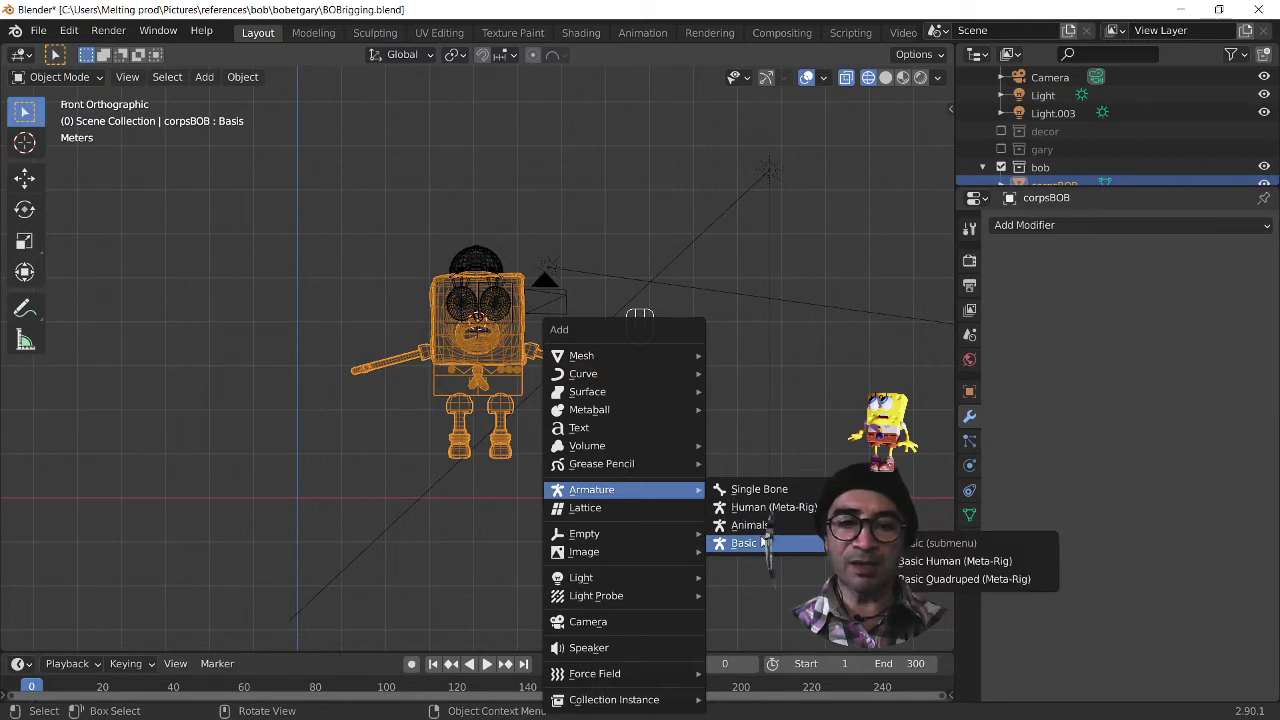
pyautogui.click(978, 562)
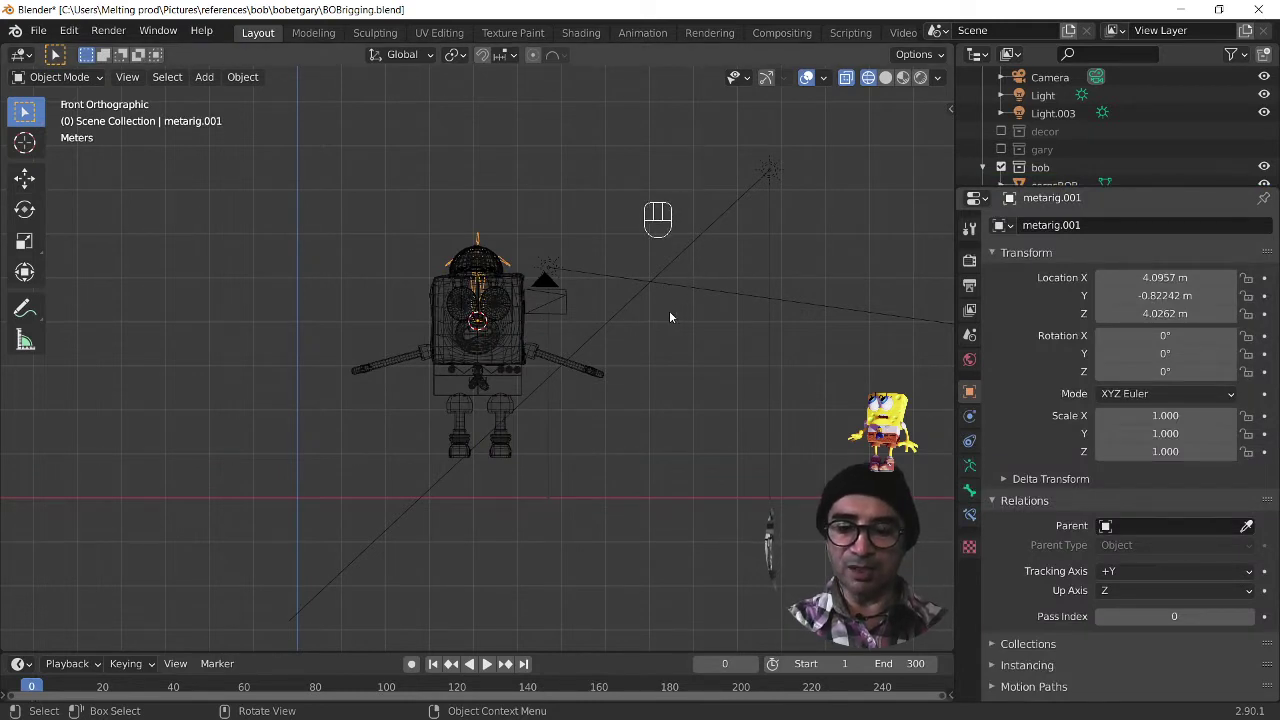
# Step: Move the metarig down along Z to the feet, at about Z 1.01 m, and scale it uniformly to about 1.64
pyautogui.press('g')
pyautogui.press('z')
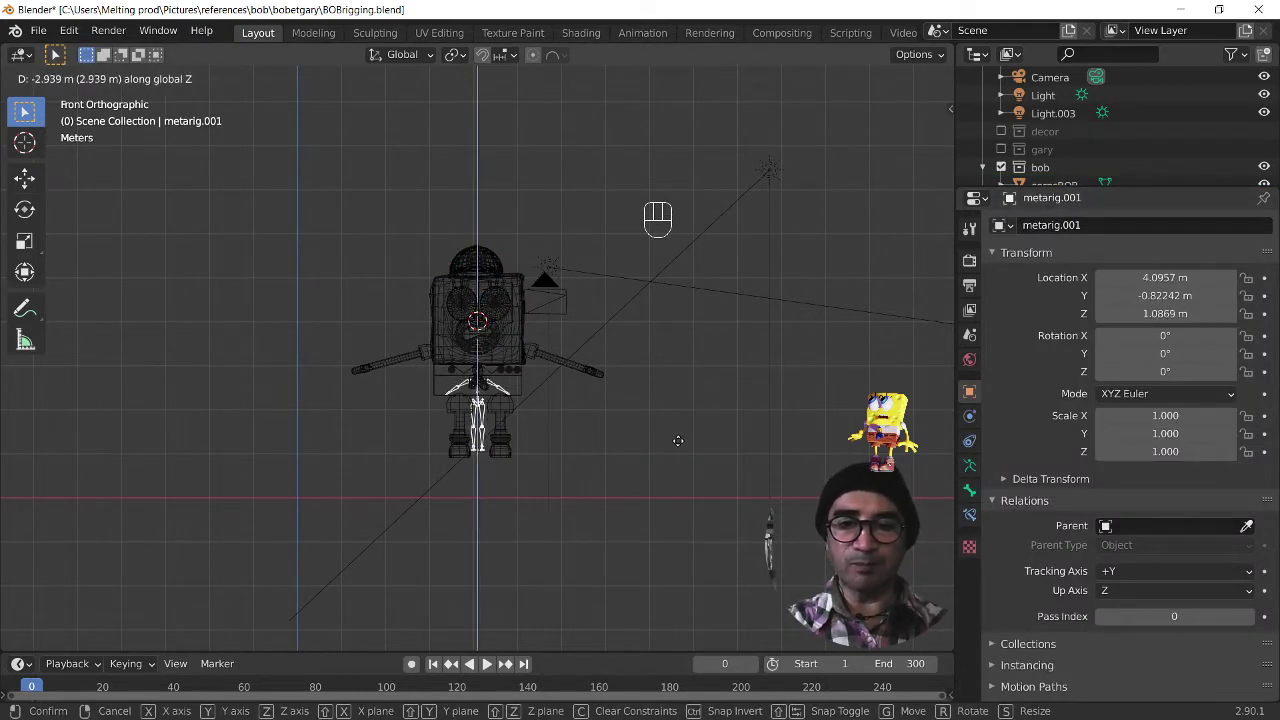
pyautogui.click(678, 443)
pyautogui.press('s')
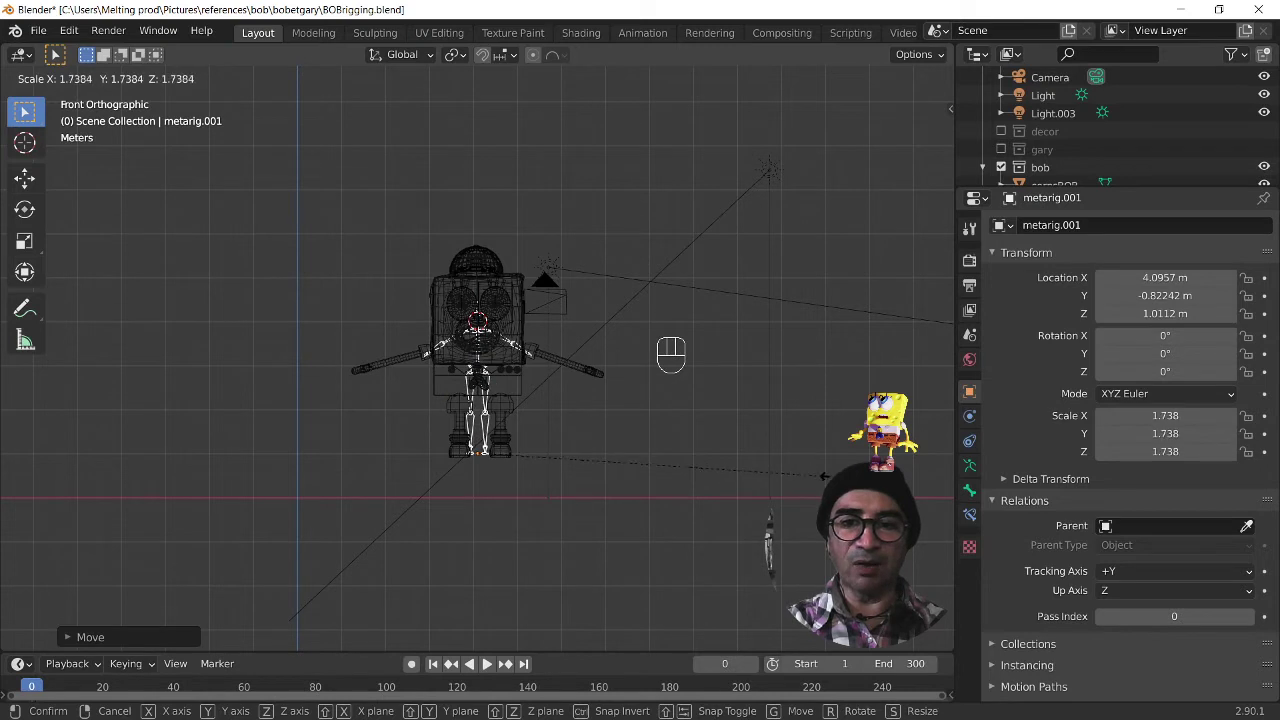
pyautogui.click(395, 420)
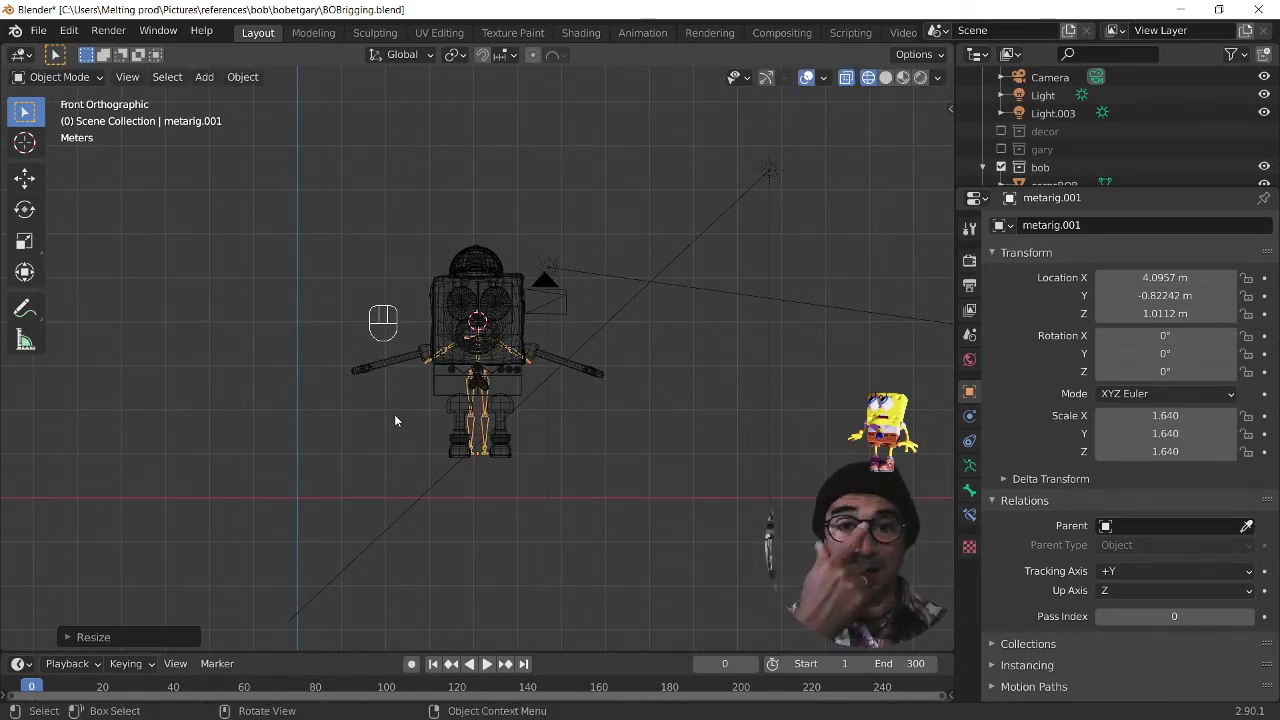
pyautogui.scroll(1, 805, 440)
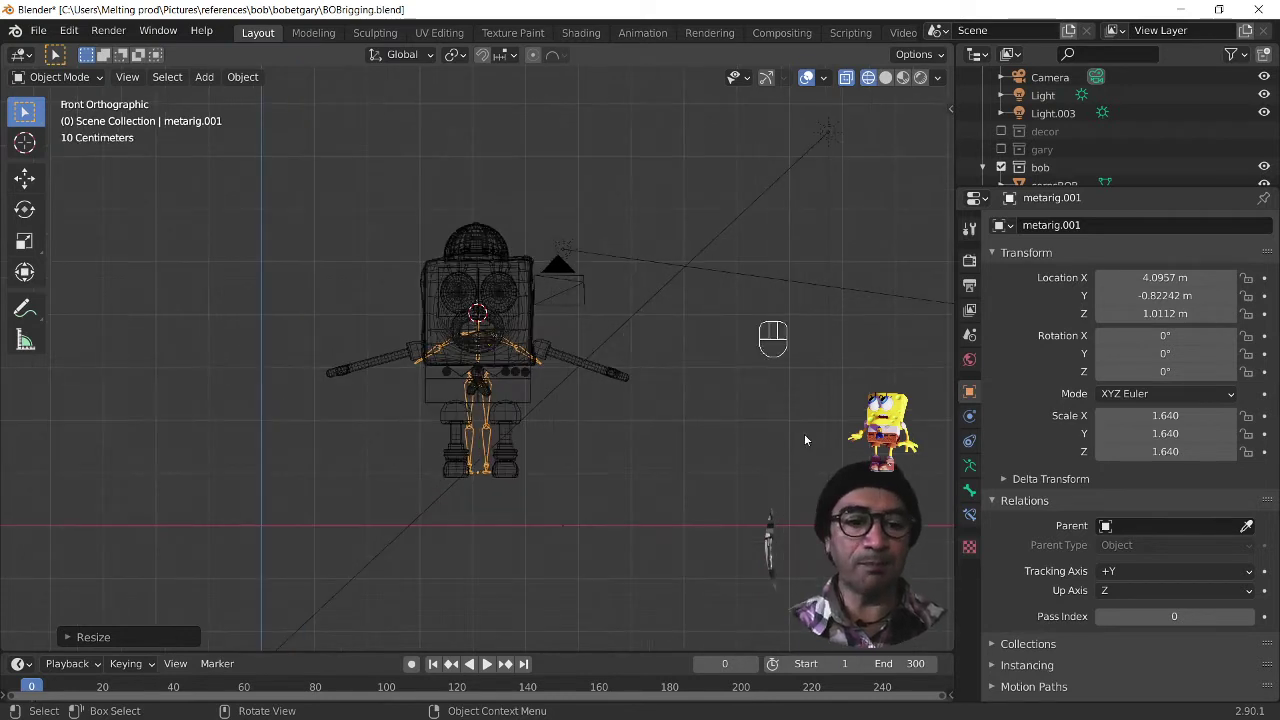
# Step: Show the metarig's armature data properties, enter Edit Mode and enable X-axis mirroring
pyautogui.click(969, 465)
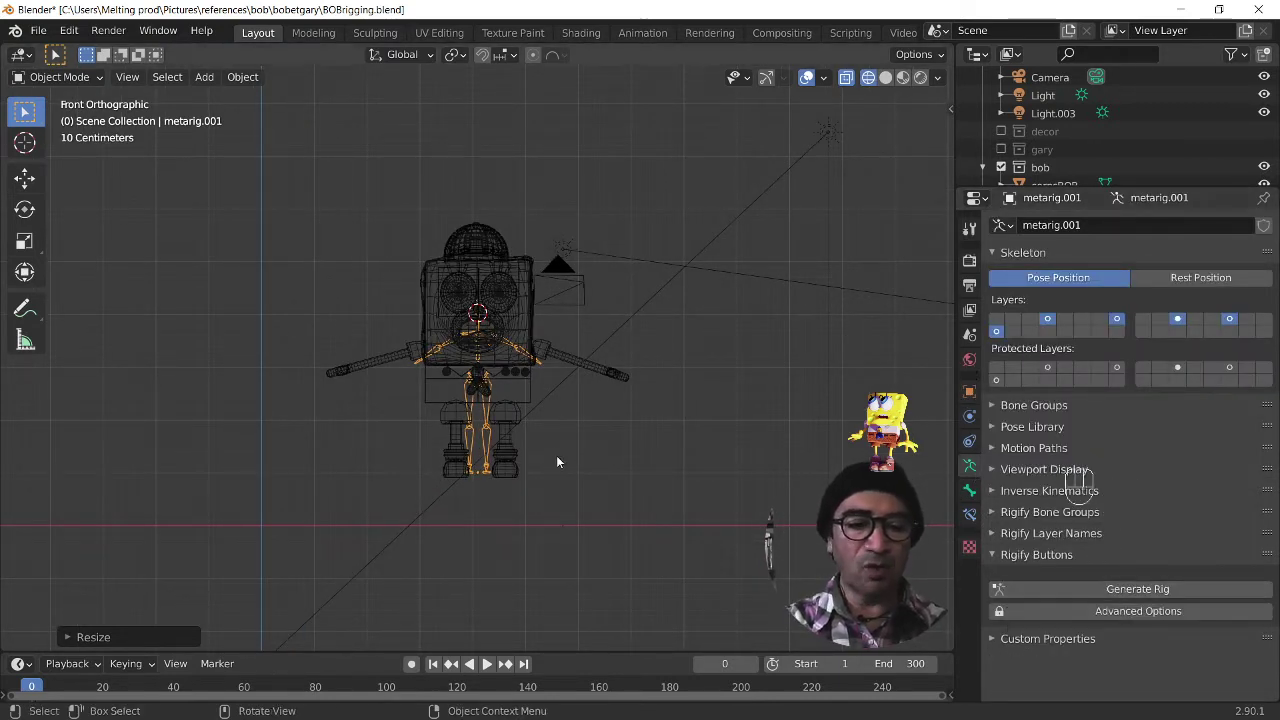
pyautogui.scroll(7, 540, 357)
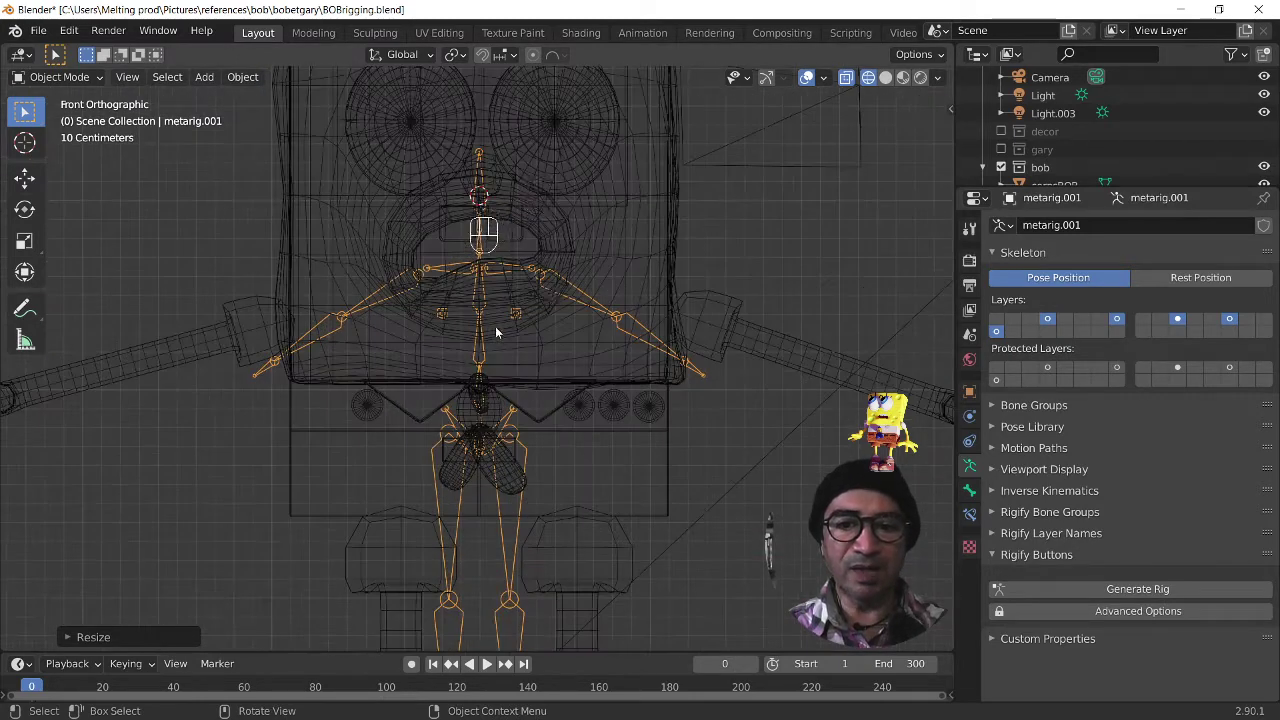
pyautogui.click(563, 287)
pyautogui.scroll(-2, 575, 312)
pyautogui.click(530, 313)
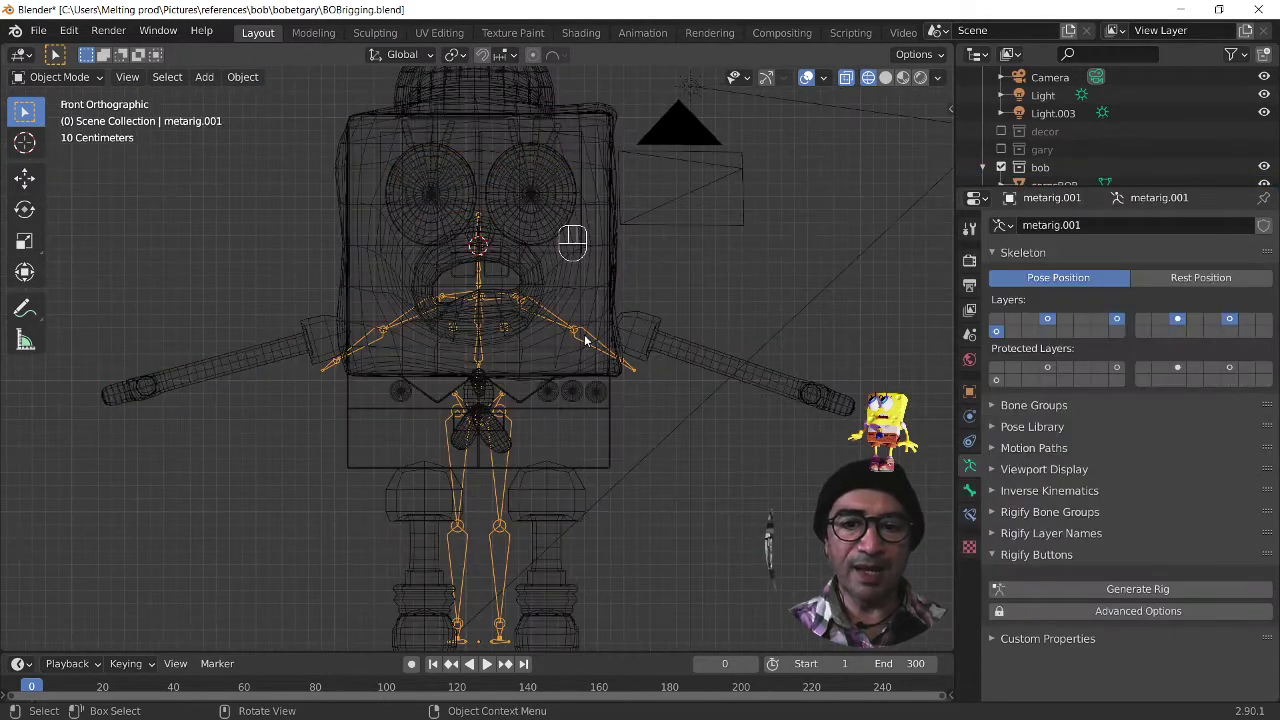
pyautogui.press('Tab')
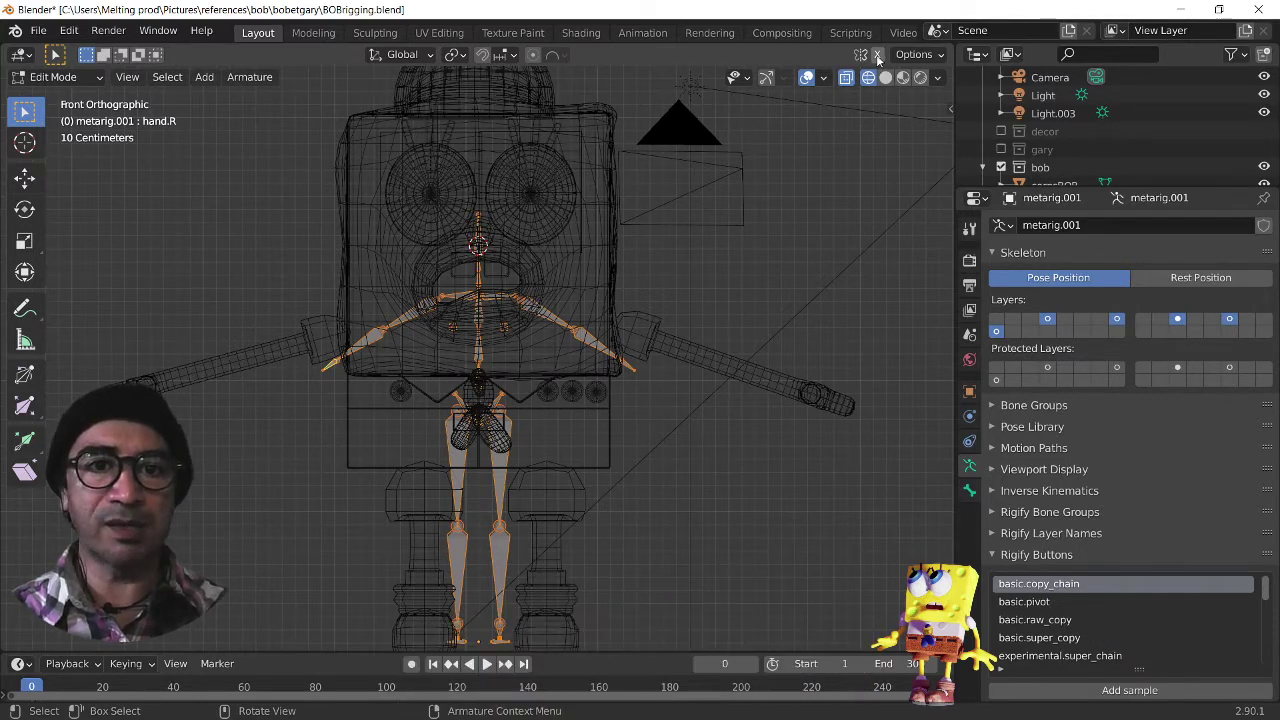
# Step: Try moving the spine.004 neck bone on its own to test its link to the bone below
pyautogui.click(540, 312)
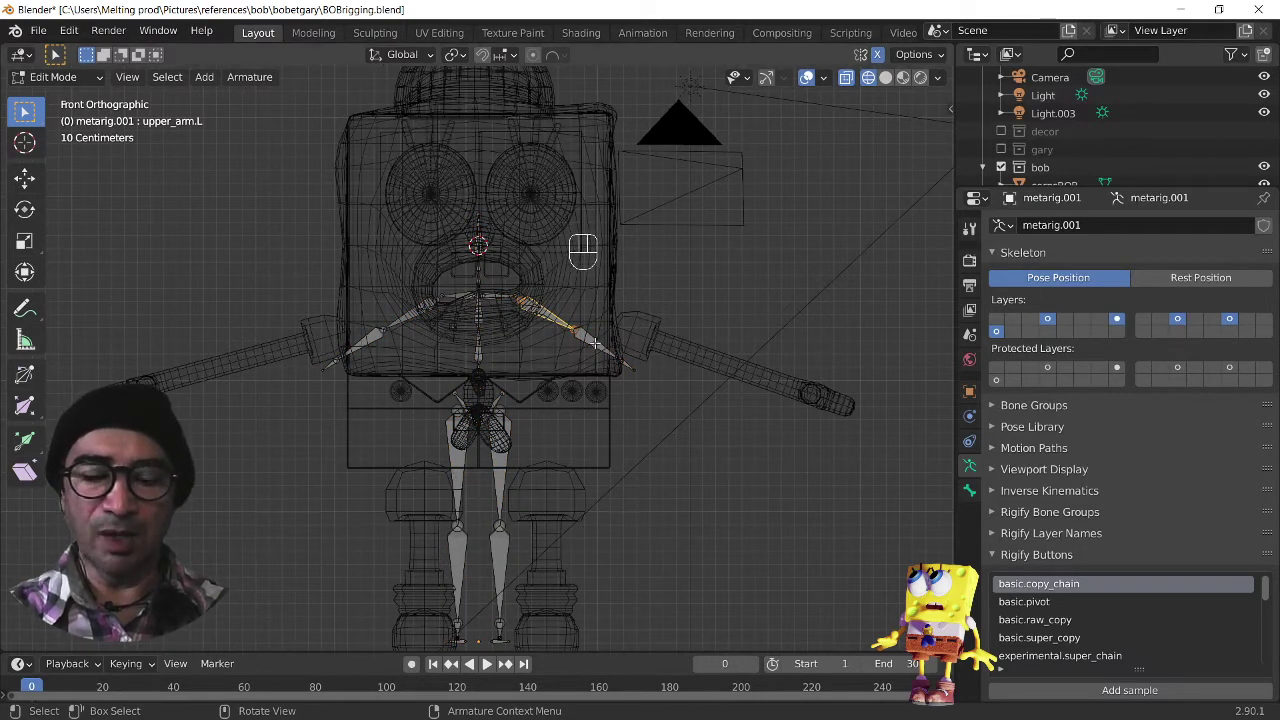
pyautogui.scroll(3, 595, 343)
pyautogui.keyDown('shift'); pyautogui.moveTo(740, 320); pyautogui.dragTo(449, 183, button='middle'); pyautogui.keyUp('shift')
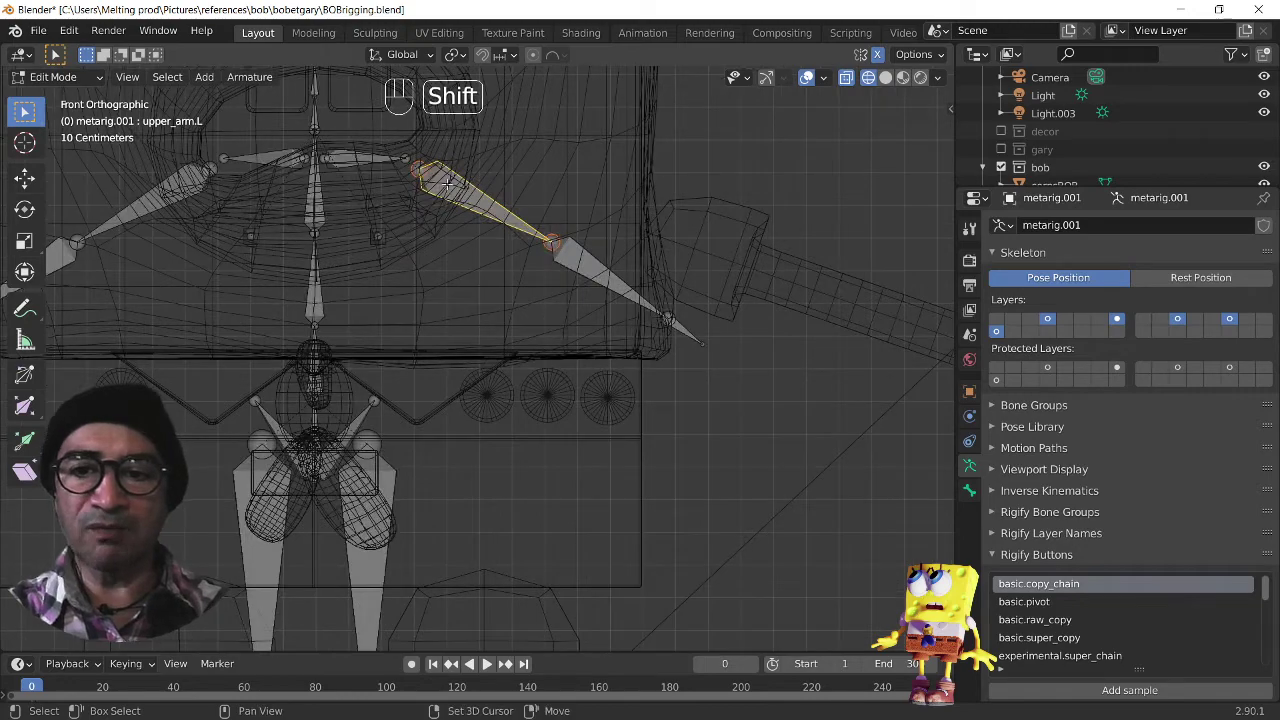
pyautogui.scroll(3, 403, 145)
pyautogui.keyDown('shift'); pyautogui.moveTo(422, 234); pyautogui.dragTo(528, 531, button='middle'); pyautogui.keyUp('shift')
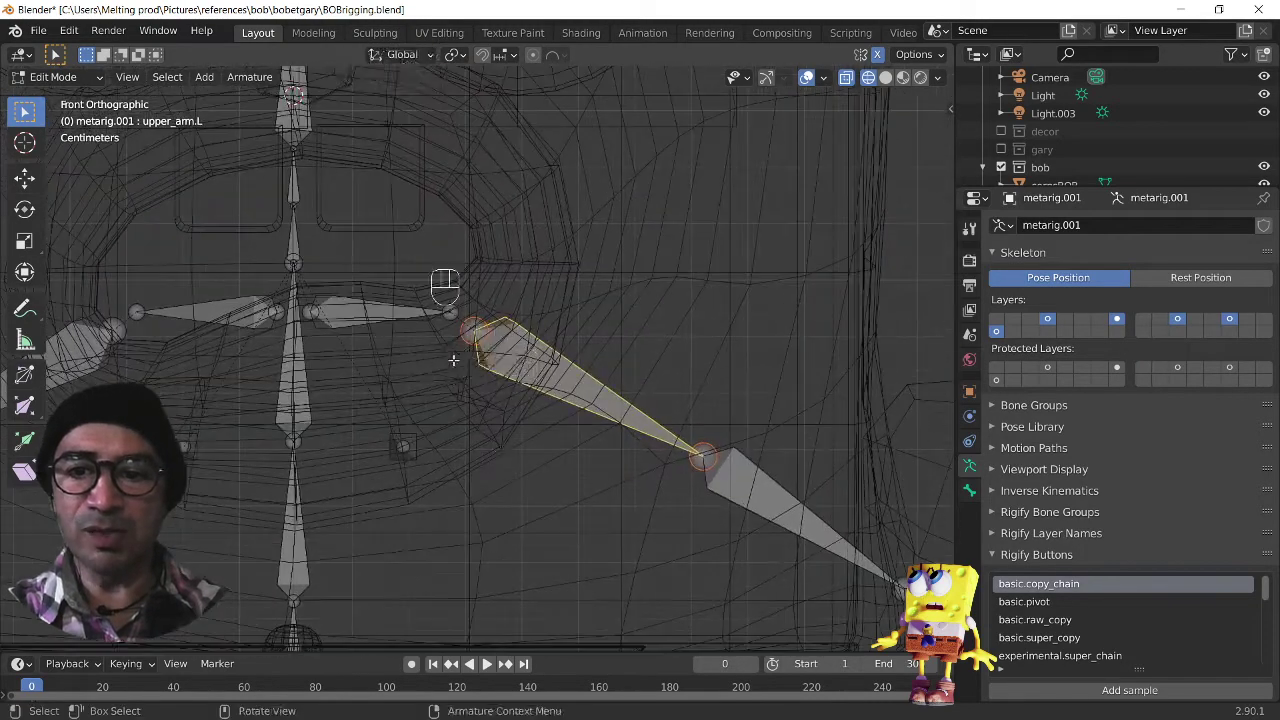
pyautogui.scroll(3, 454, 356)
pyautogui.keyDown('shift'); pyautogui.moveTo(282, 344); pyautogui.dragTo(512, 520, button='middle'); pyautogui.keyUp('shift')
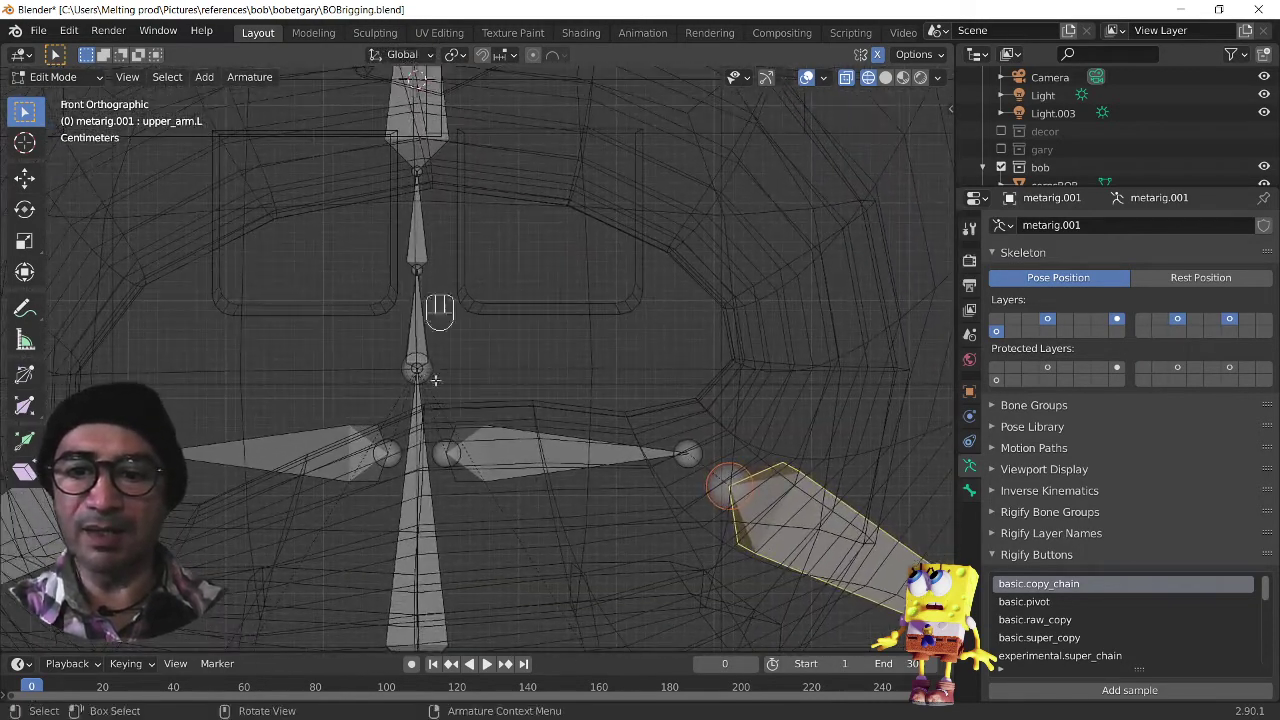
pyautogui.click(415, 336)
pyautogui.press('g')
pyautogui.rightClick(418, 345)
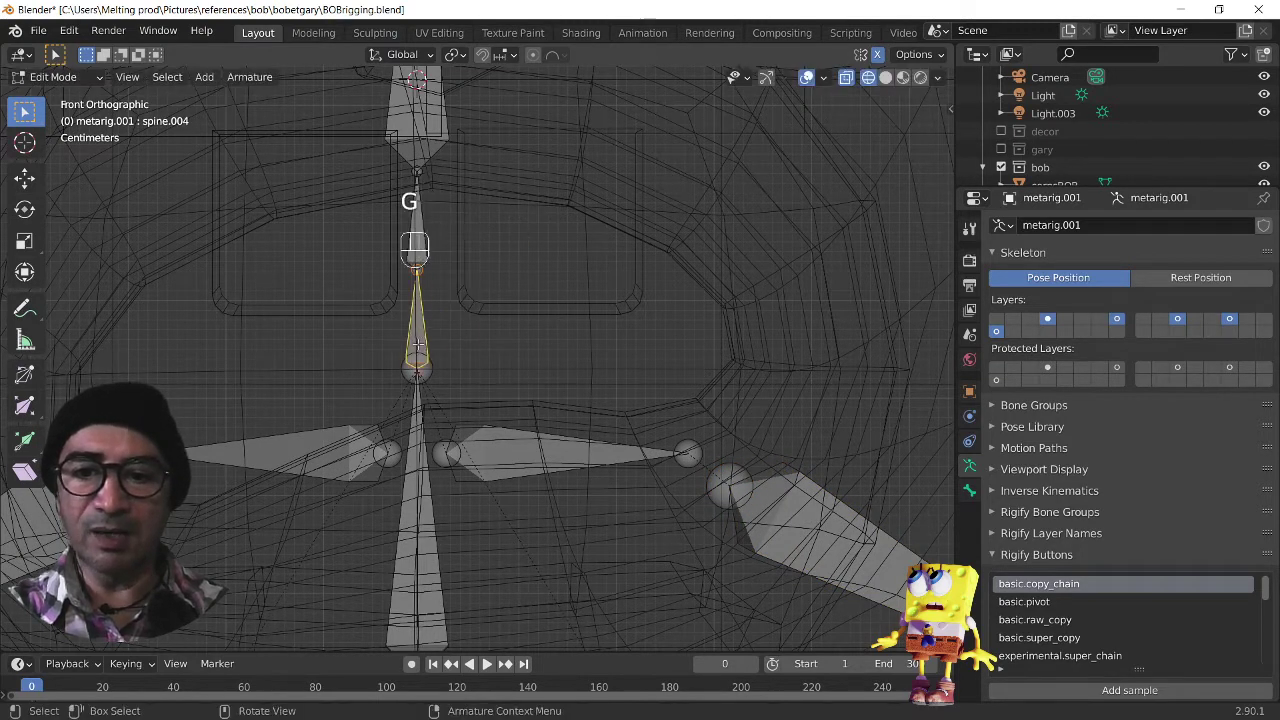
# Step: Compare moving spine.004 alone with moving it together with the upper joint of spine.003
pyautogui.keyDown('shift'); pyautogui.click(417, 375); pyautogui.keyUp('shift')
pyautogui.press('g')
pyautogui.rightClick(470, 366)
pyautogui.click(415, 332)
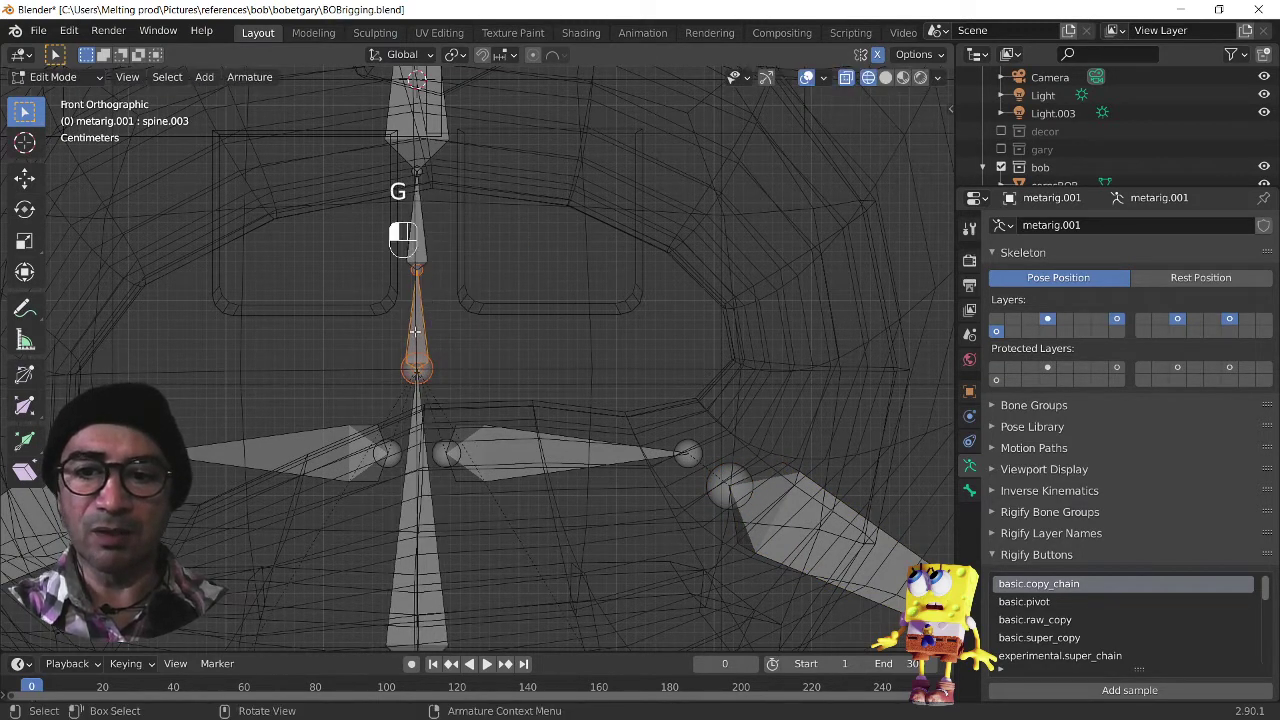
pyautogui.press('g')
pyautogui.rightClick(481, 369)
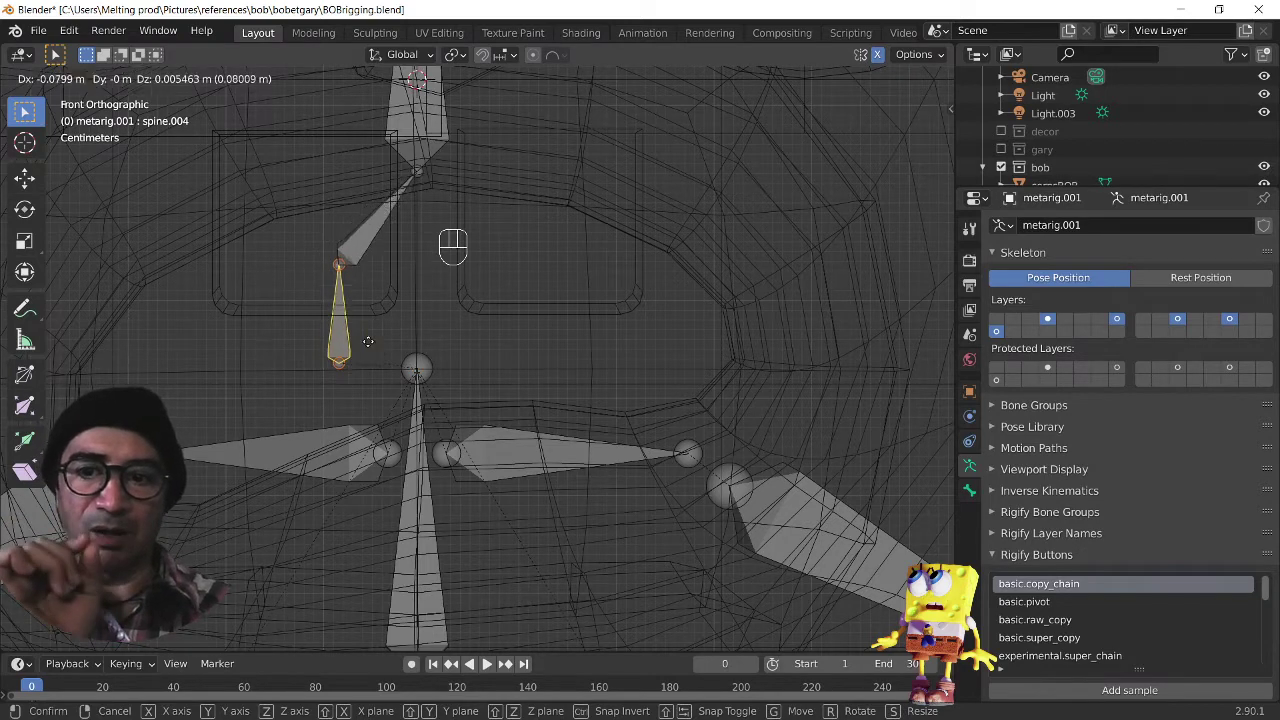
pyautogui.rightClick(369, 306)
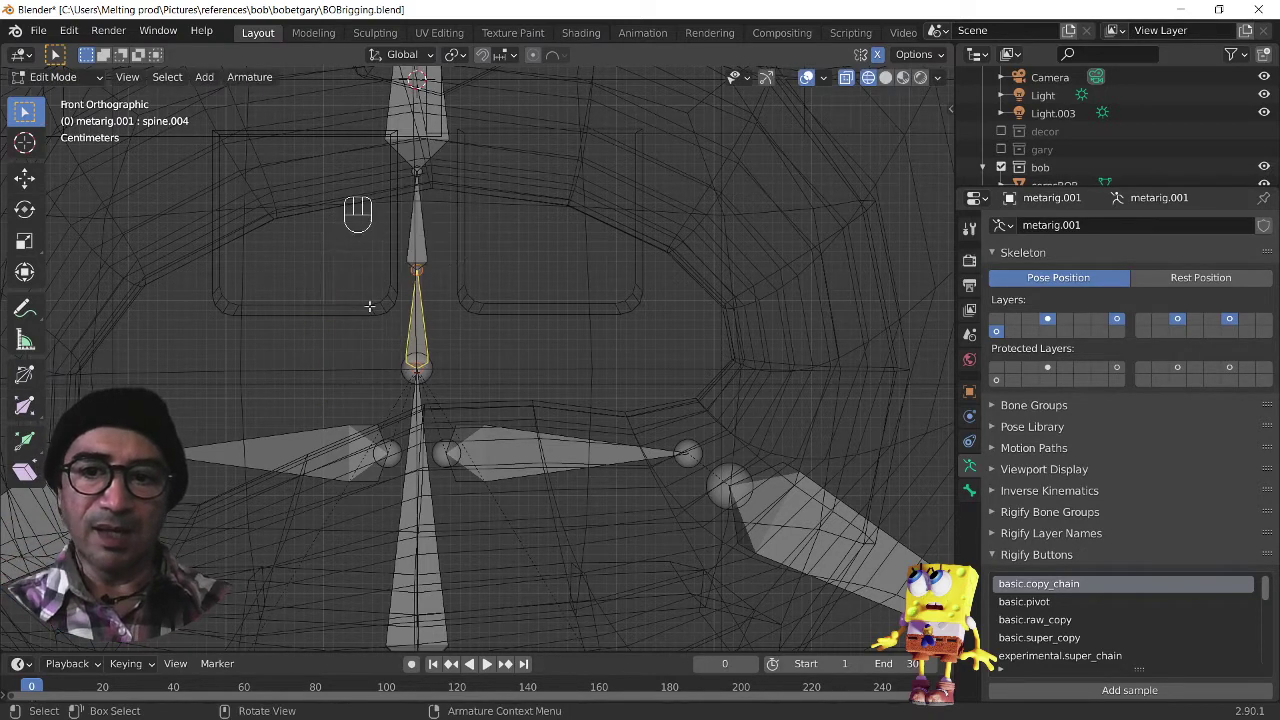
pyautogui.keyDown('shift'); pyautogui.click(445, 372); pyautogui.keyUp('shift')
pyautogui.press('g')
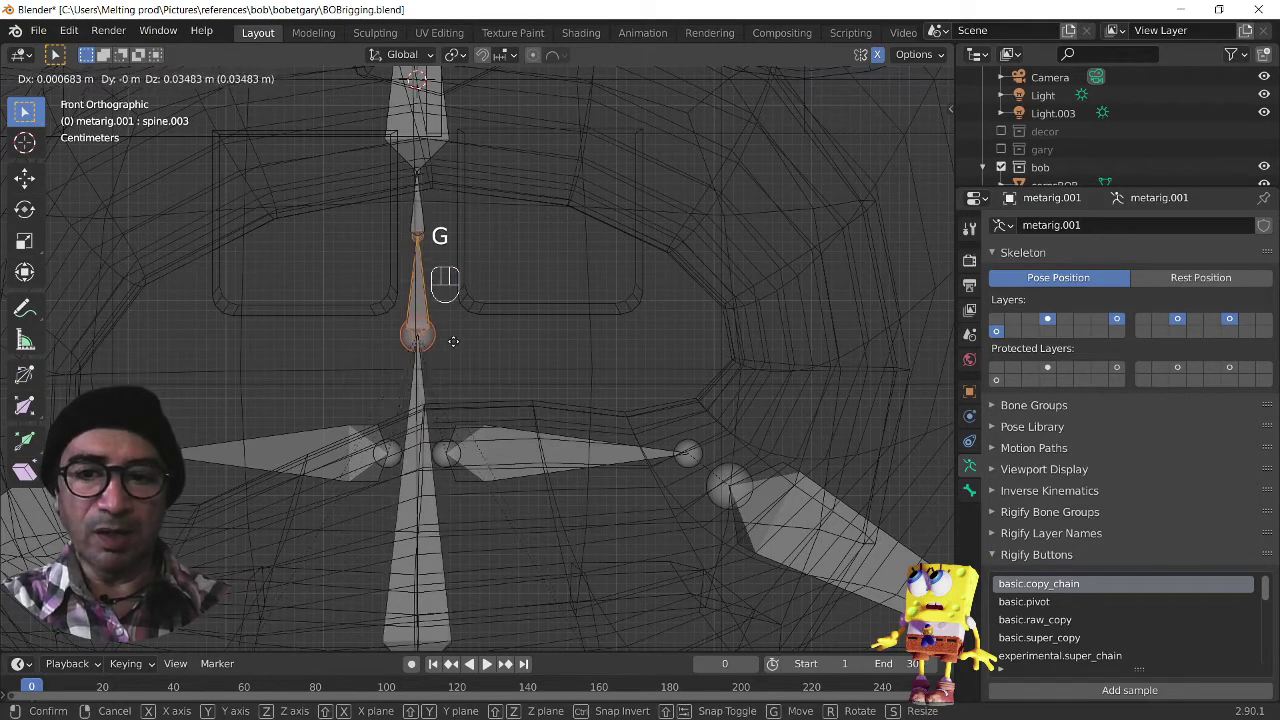
pyautogui.rightClick(452, 342)
# Step: Select the whole linked upper_arm.L bone chain and move it to the shoulder of the mesh arm
pyautogui.scroll(-2, 460, 347)
pyautogui.keyDown('shift'); pyautogui.moveTo(662, 465); pyautogui.dragTo(528, 376, button='middle'); pyautogui.keyUp('shift')
pyautogui.scroll(6, 520, 358)
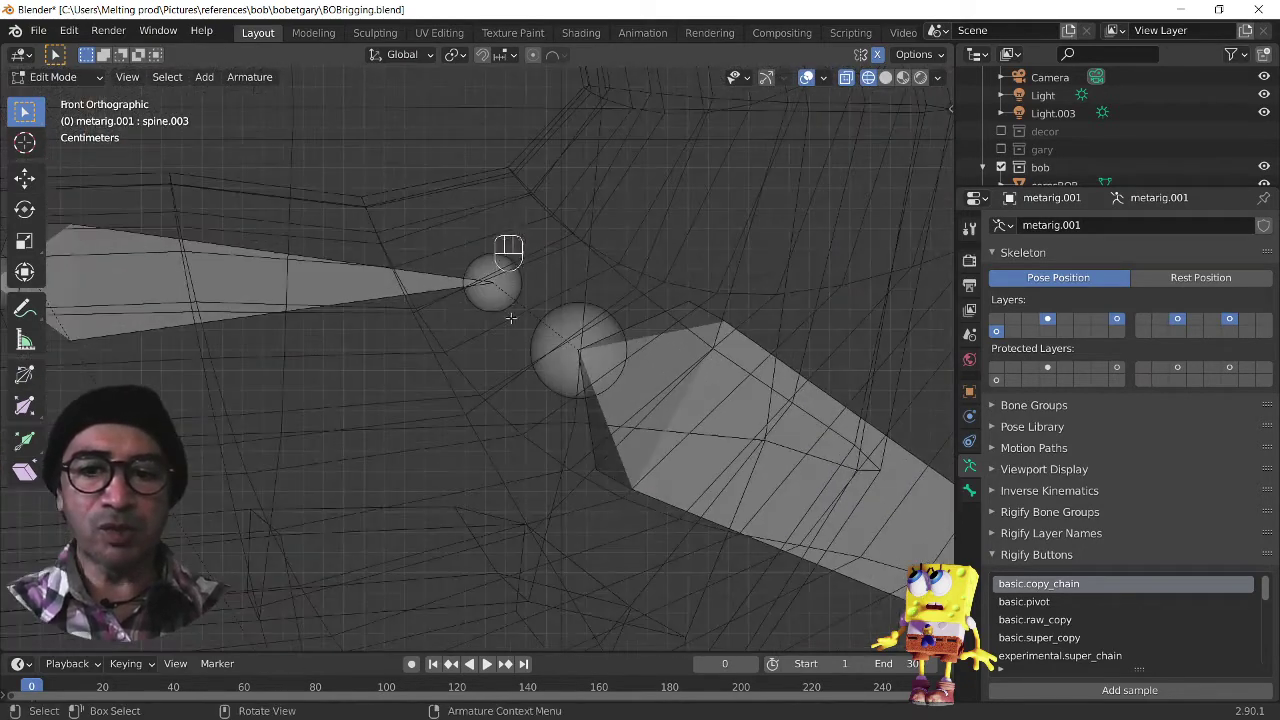
pyautogui.scroll(-7, 592, 370)
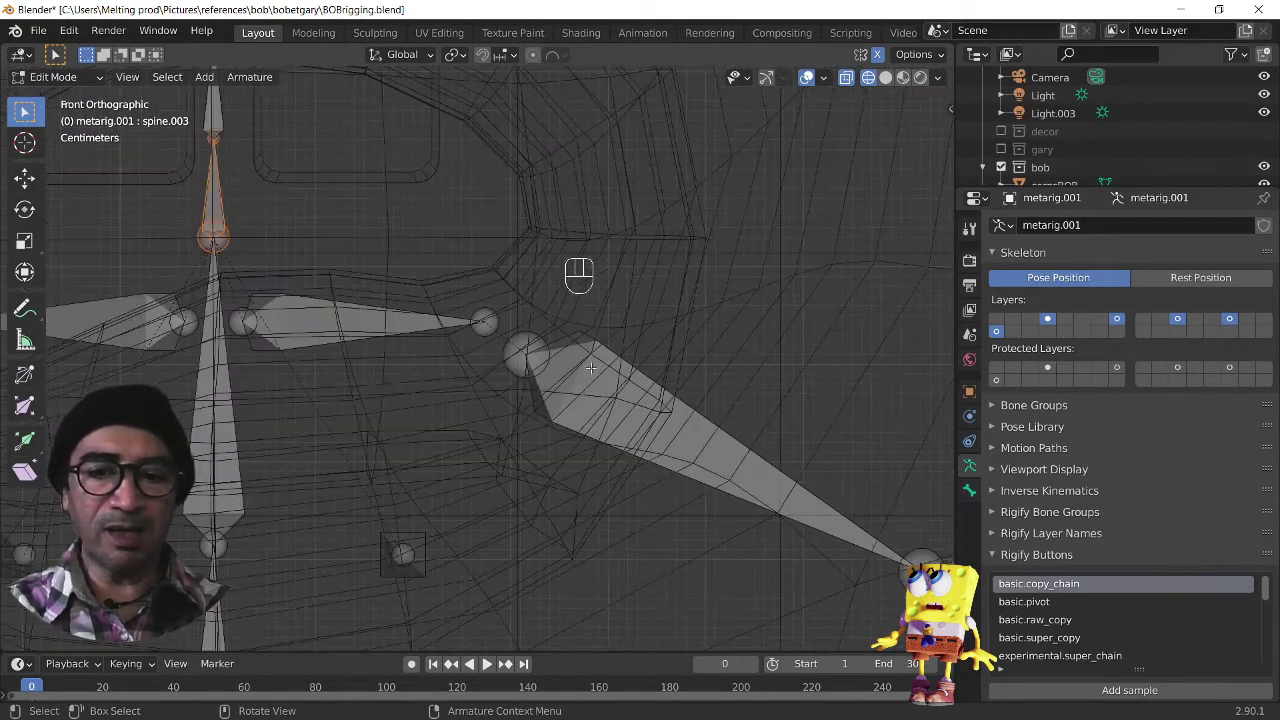
pyautogui.click(635, 436)
pyautogui.scroll(-4, 635, 436)
pyautogui.keyDown('shift'); pyautogui.moveTo(656, 508); pyautogui.dragTo(485, 405, button='middle'); pyautogui.keyUp('shift')
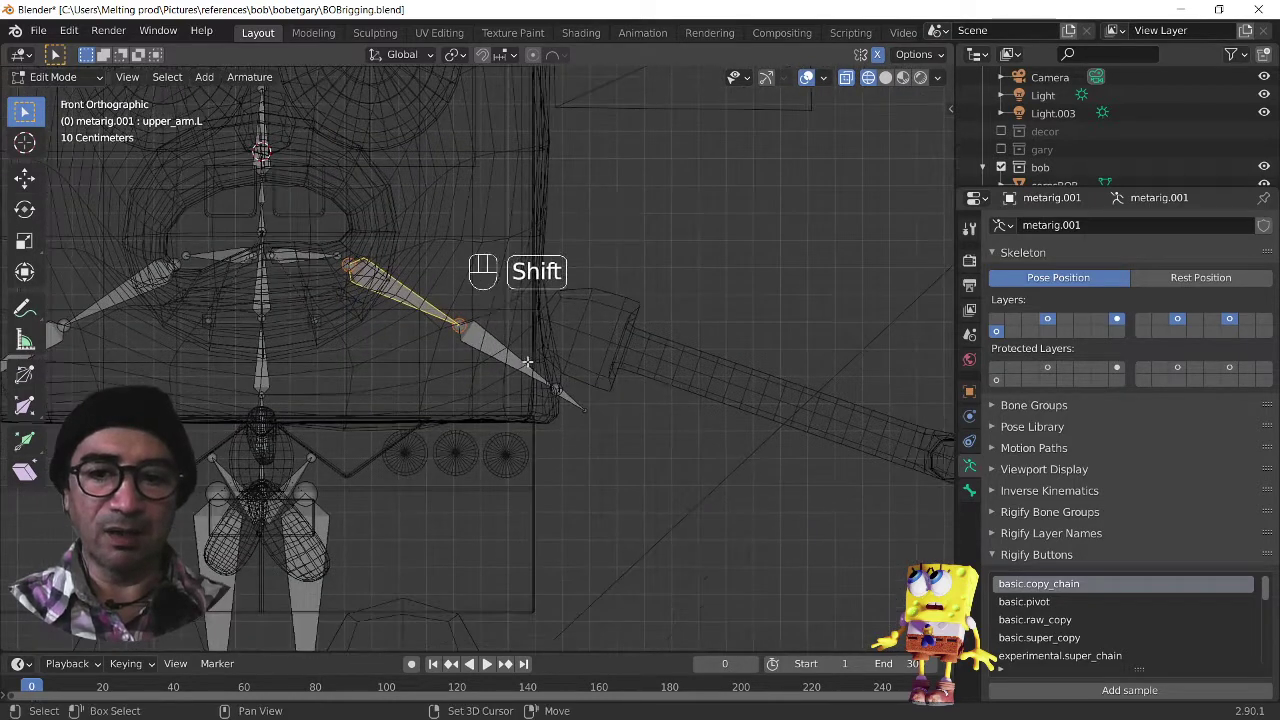
pyautogui.scroll(4, 520, 347)
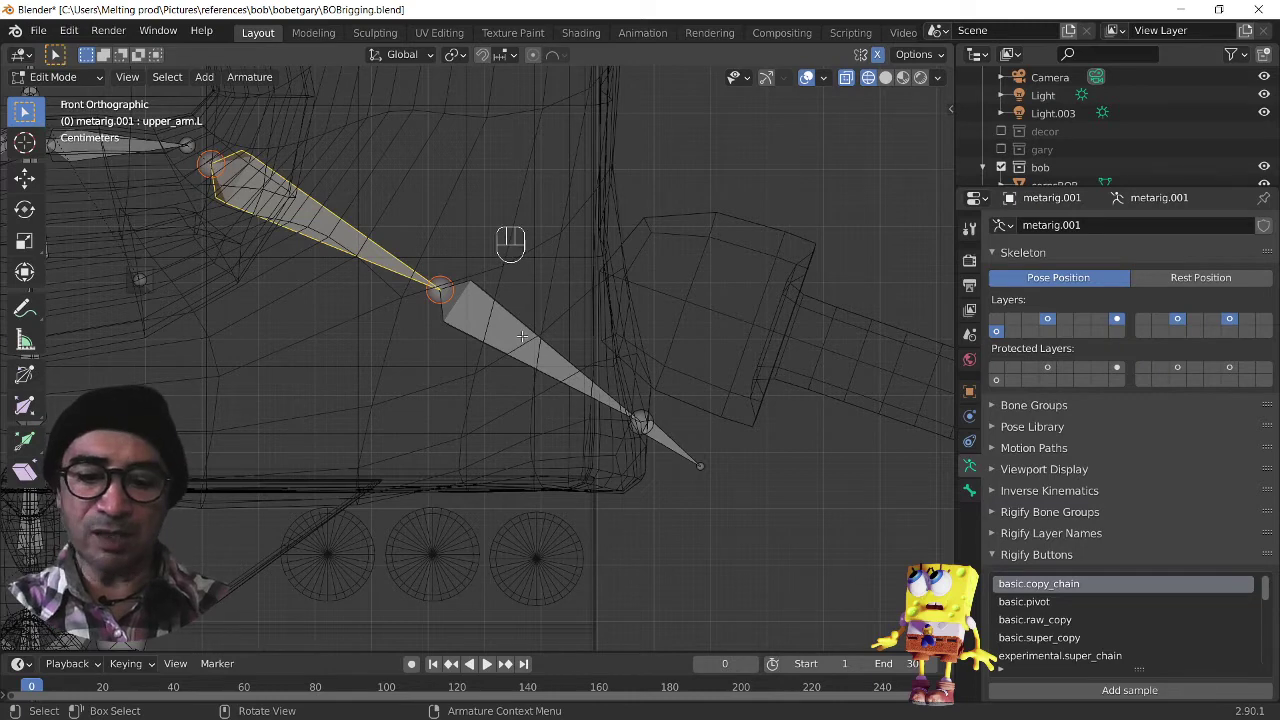
pyautogui.press('l')
pyautogui.scroll(-2, 532, 336)
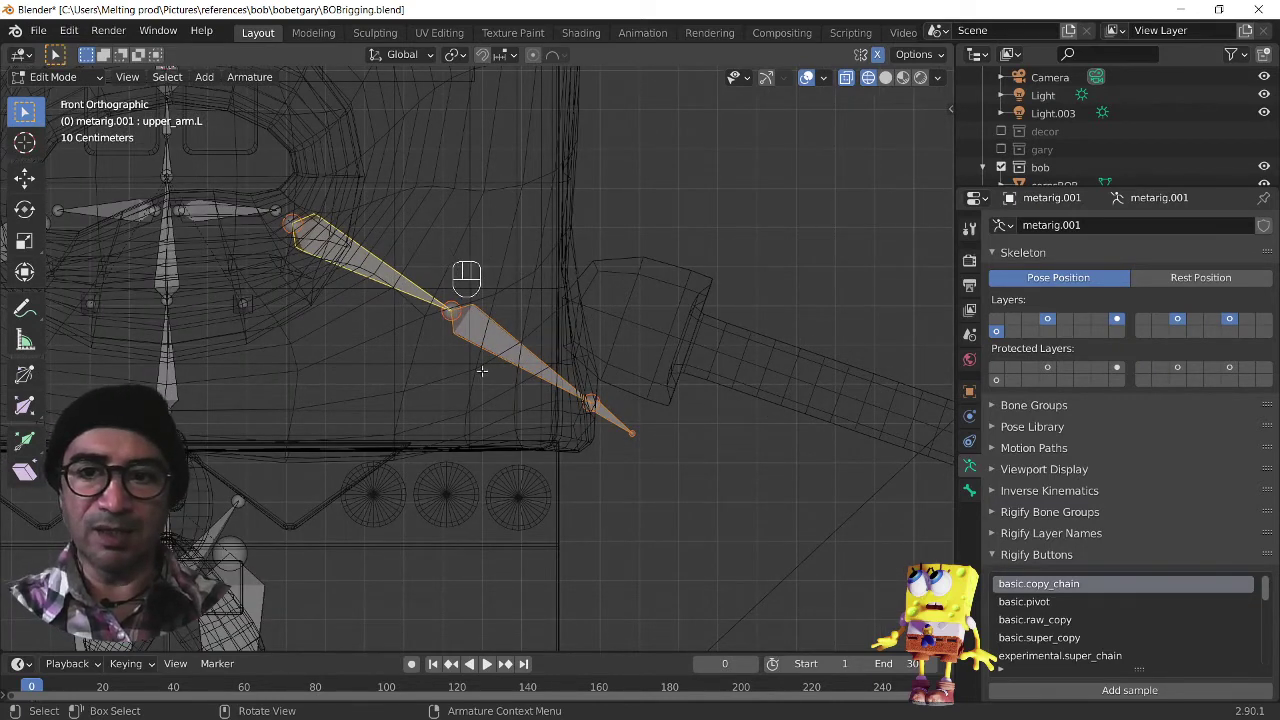
pyautogui.press('g')
pyautogui.click(750, 440)
pyautogui.scroll(-2, 710, 432)
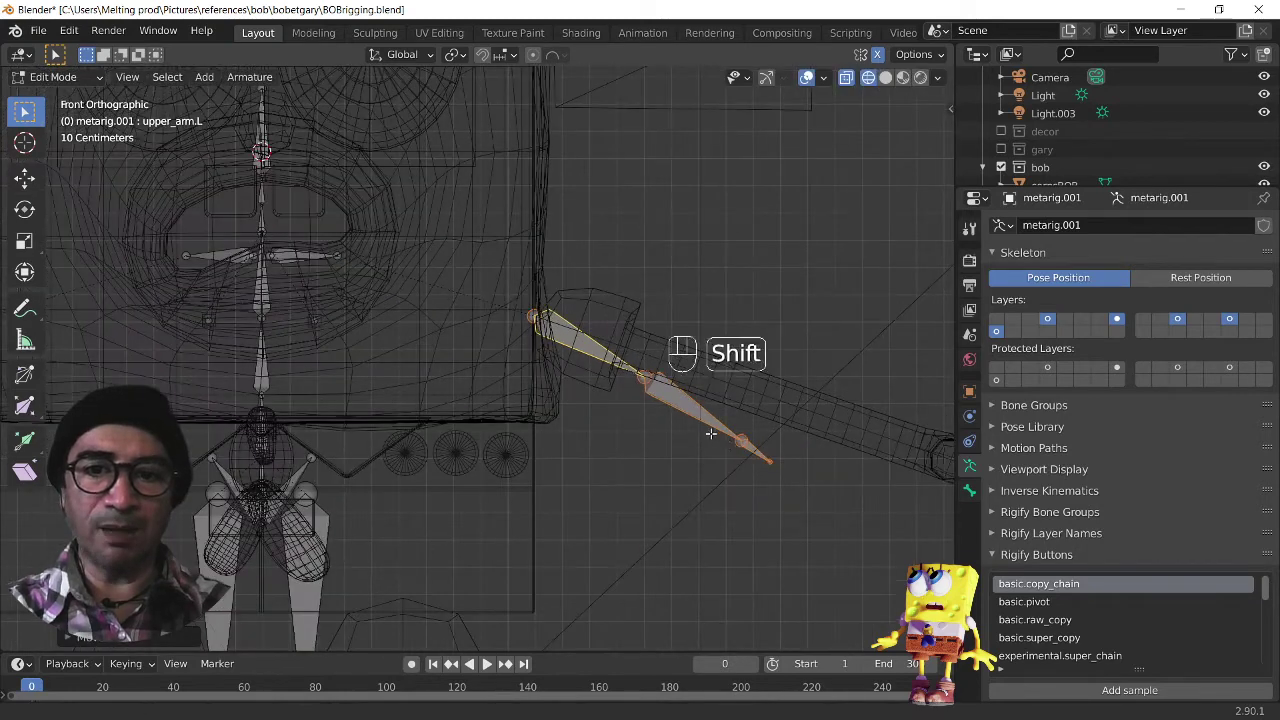
# Step: Rotate the left arm bone chain to follow the mesh arm's slope and nudge it into place at the shoulder
pyautogui.keyDown('shift'); pyautogui.moveTo(710, 432); pyautogui.dragTo(472, 322, button='middle'); pyautogui.keyUp('shift')
pyautogui.press('r')
pyautogui.press('g')
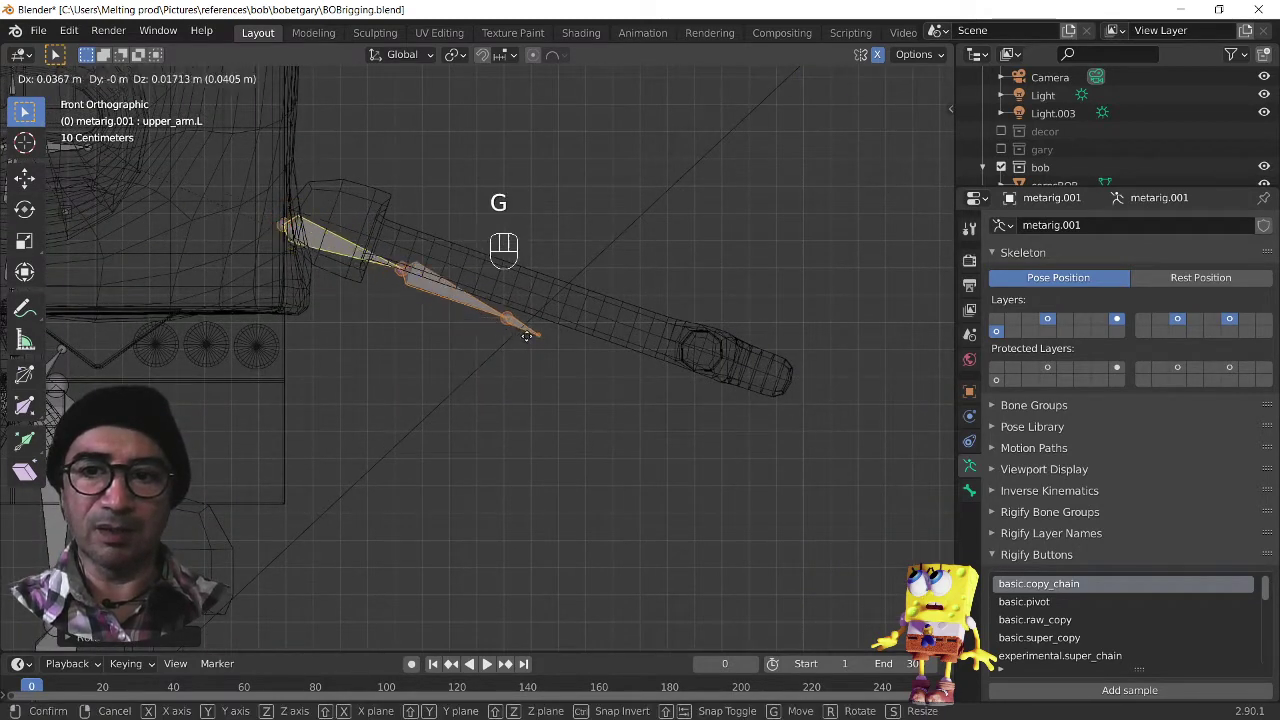
pyautogui.click(537, 326)
pyautogui.scroll(-4, 380, 362)
pyautogui.keyDown('shift'); pyautogui.moveTo(354, 363); pyautogui.dragTo(634, 365, button='middle'); pyautogui.keyUp('shift')
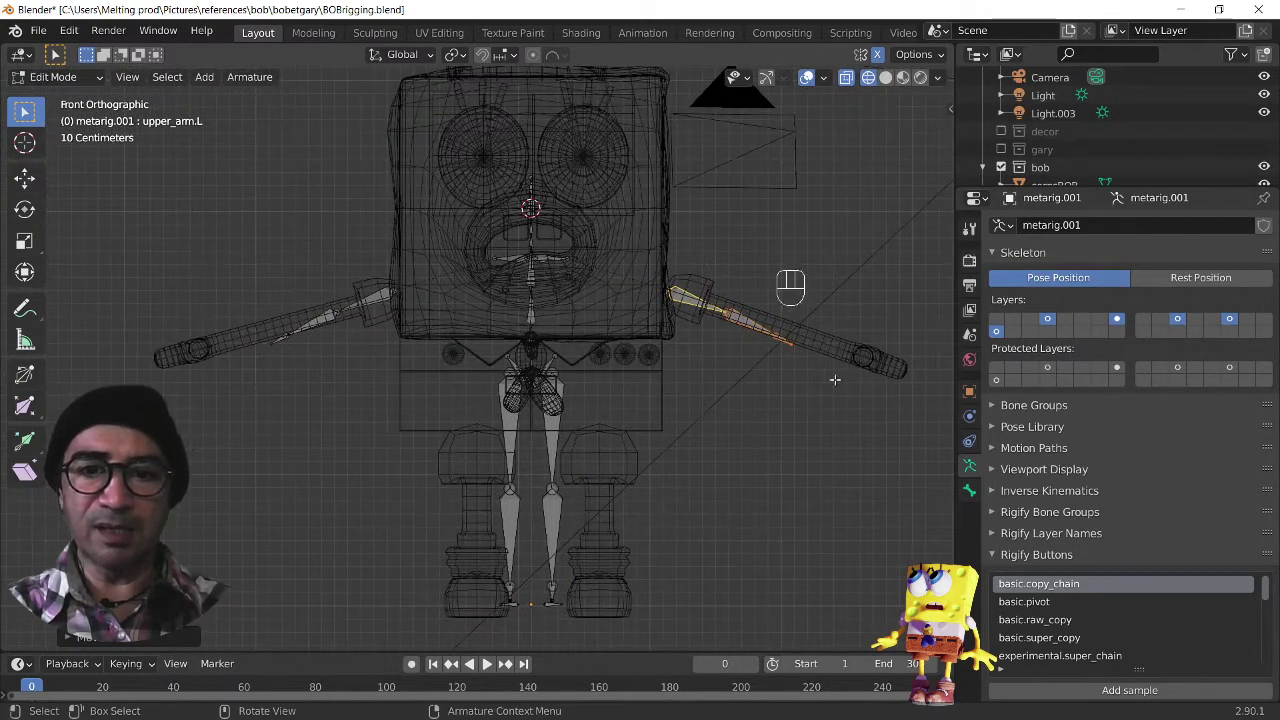
pyautogui.keyDown('shift'); pyautogui.click(786, 352); pyautogui.keyUp('shift')
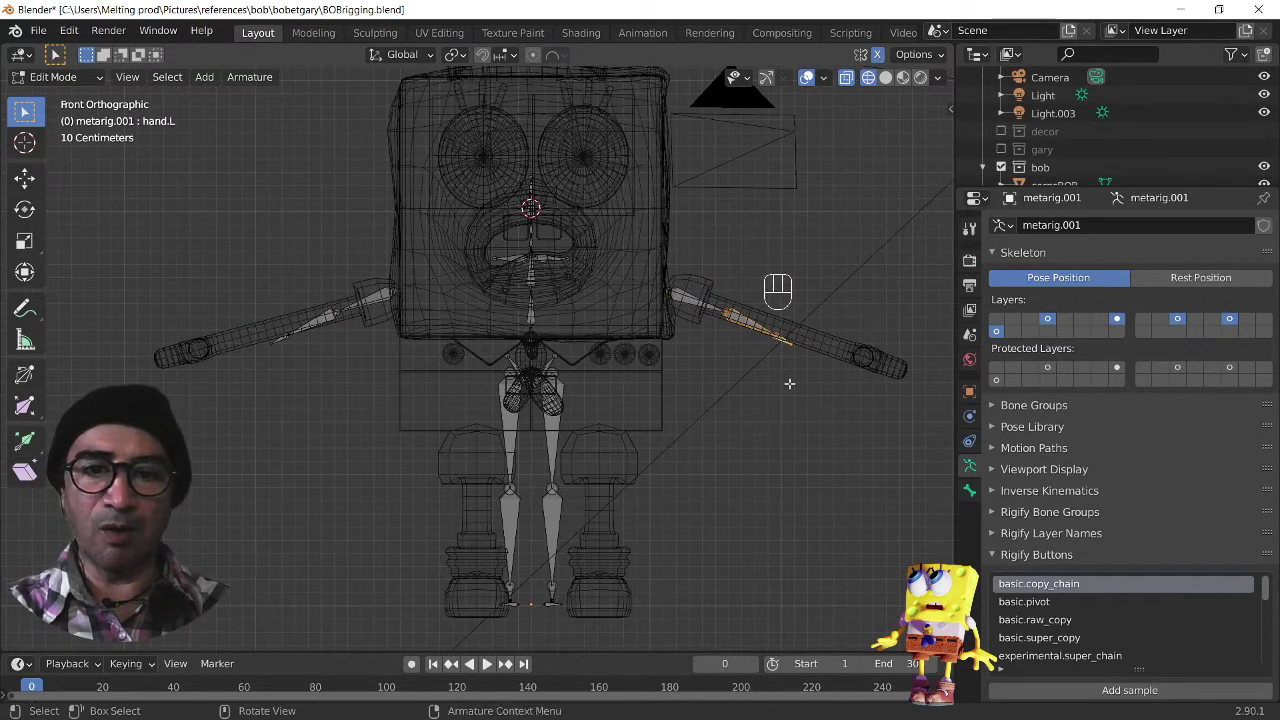
pyautogui.press('g')
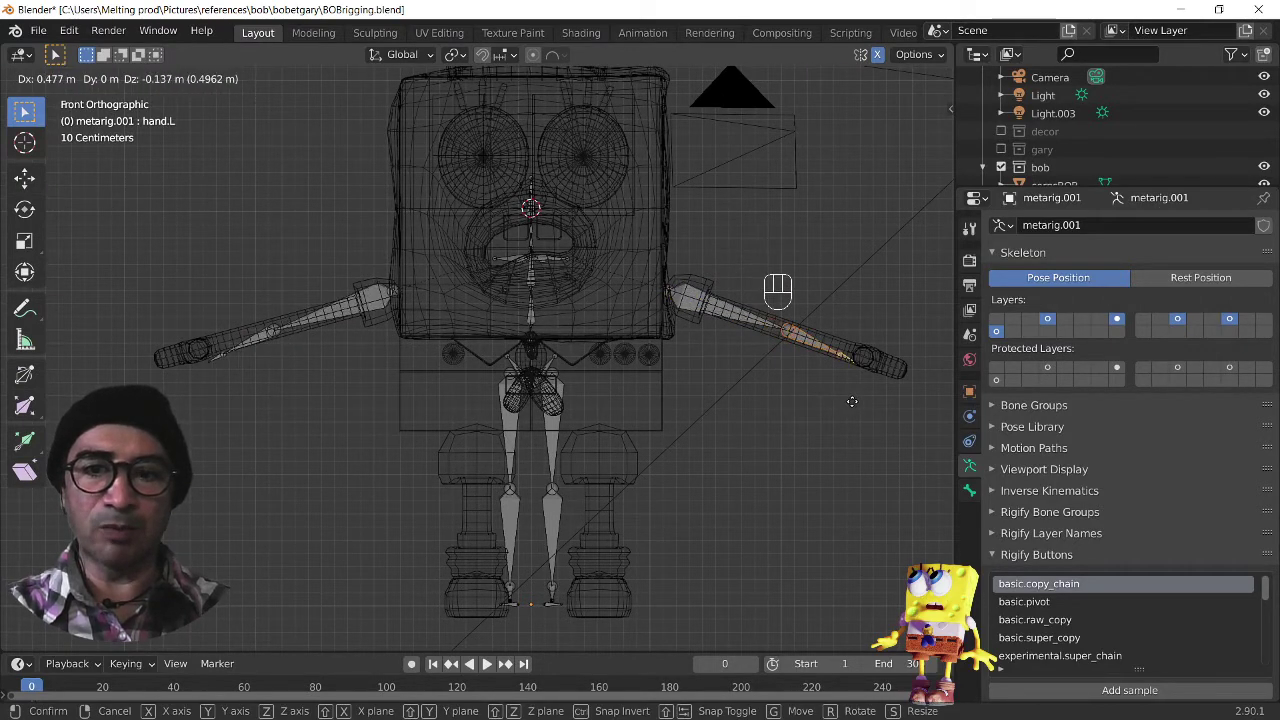
pyautogui.click(818, 387)
# Step: Move the left forearm and hand bones outward together, placing the elbow mid-arm and the hand bone's tip near the wrist
pyautogui.moveTo(780, 362); pyautogui.dragTo(582, 370, button='middle')
pyautogui.press('KP_1')
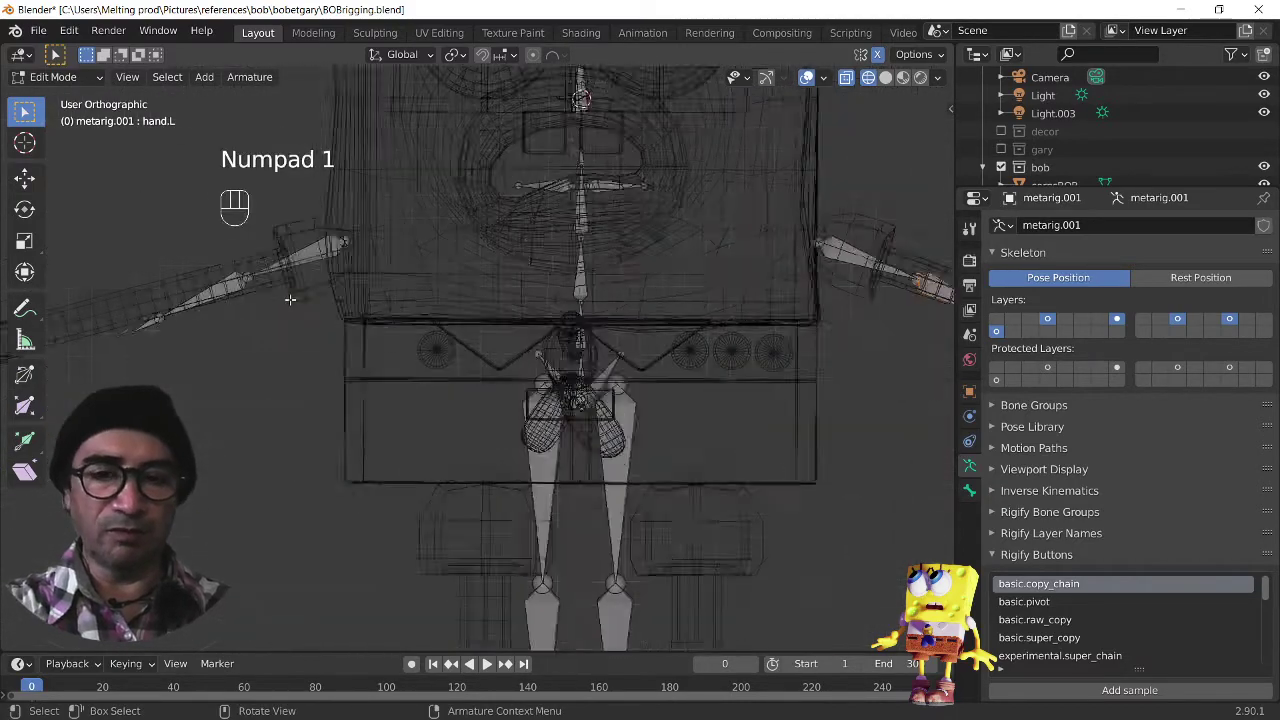
pyautogui.keyDown('shift'); pyautogui.moveTo(236, 340); pyautogui.dragTo(766, 366, button='middle'); pyautogui.keyUp('shift')
pyautogui.scroll(2, 604, 393)
pyautogui.scroll(2, 604, 393)
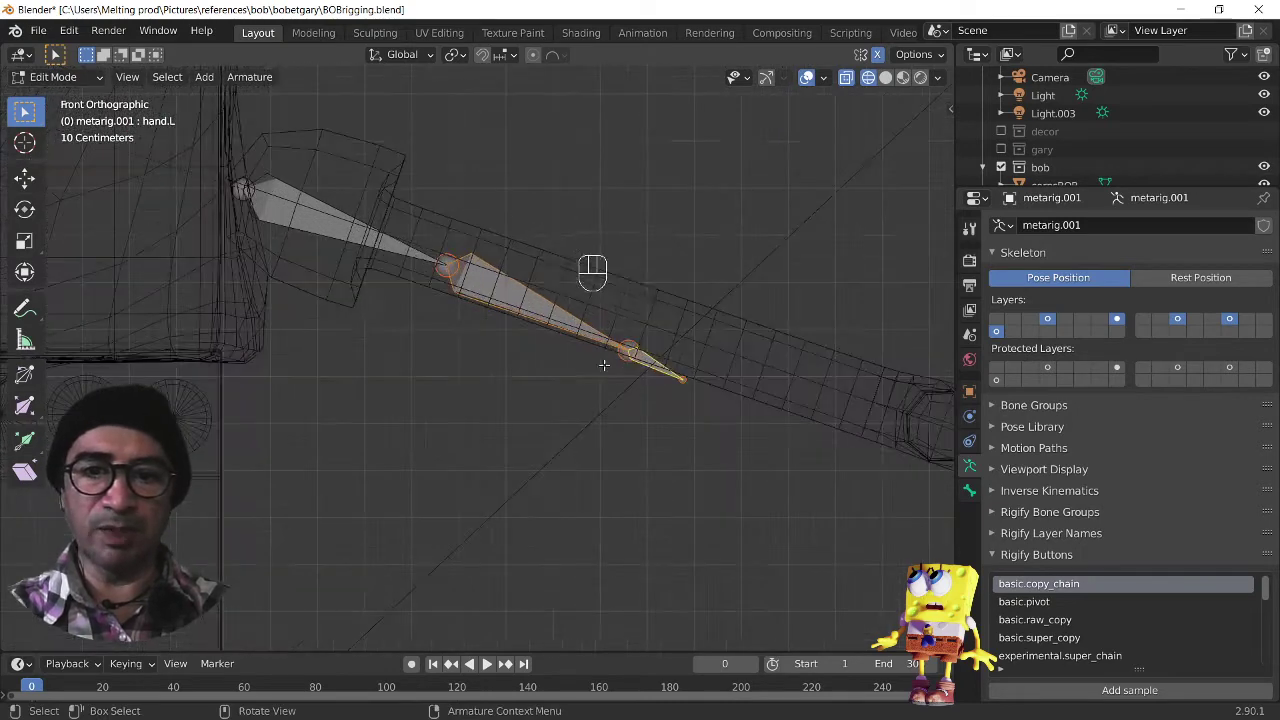
pyautogui.keyDown('shift'); pyautogui.moveTo(606, 363); pyautogui.dragTo(470, 398, button='middle'); pyautogui.keyUp('shift')
pyautogui.click(450, 380)
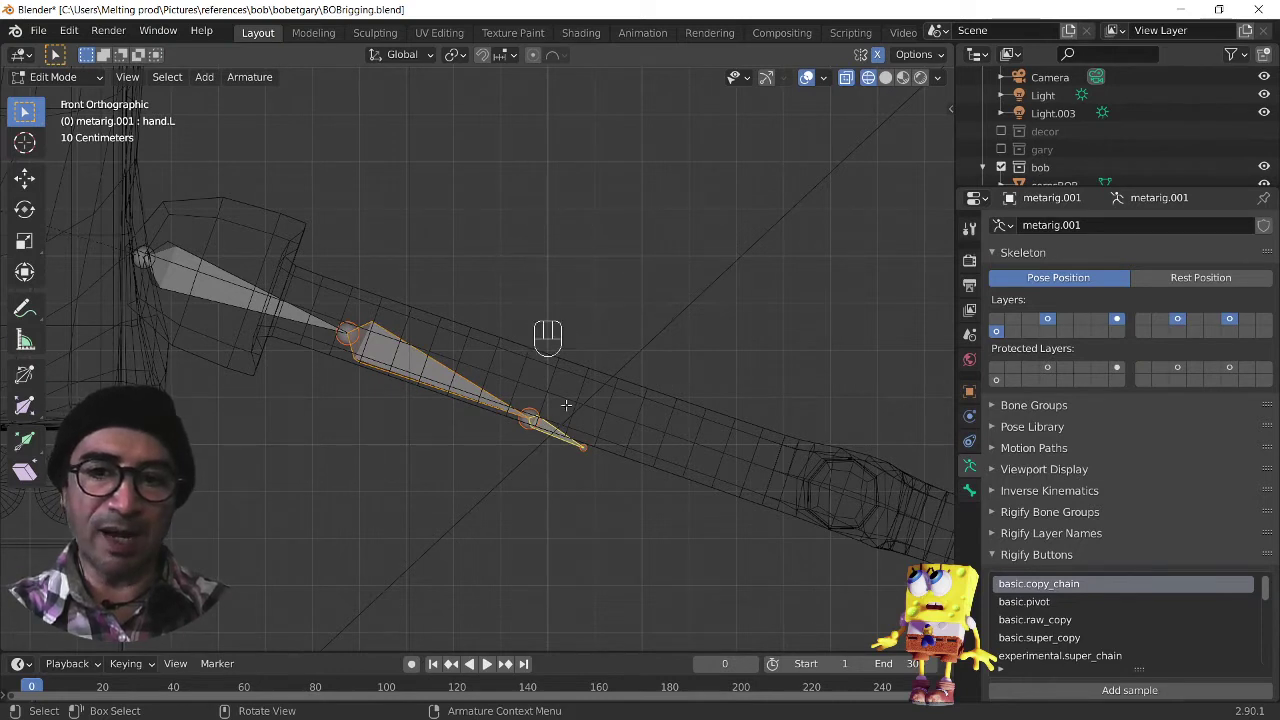
pyautogui.press('g')
pyautogui.click(791, 433)
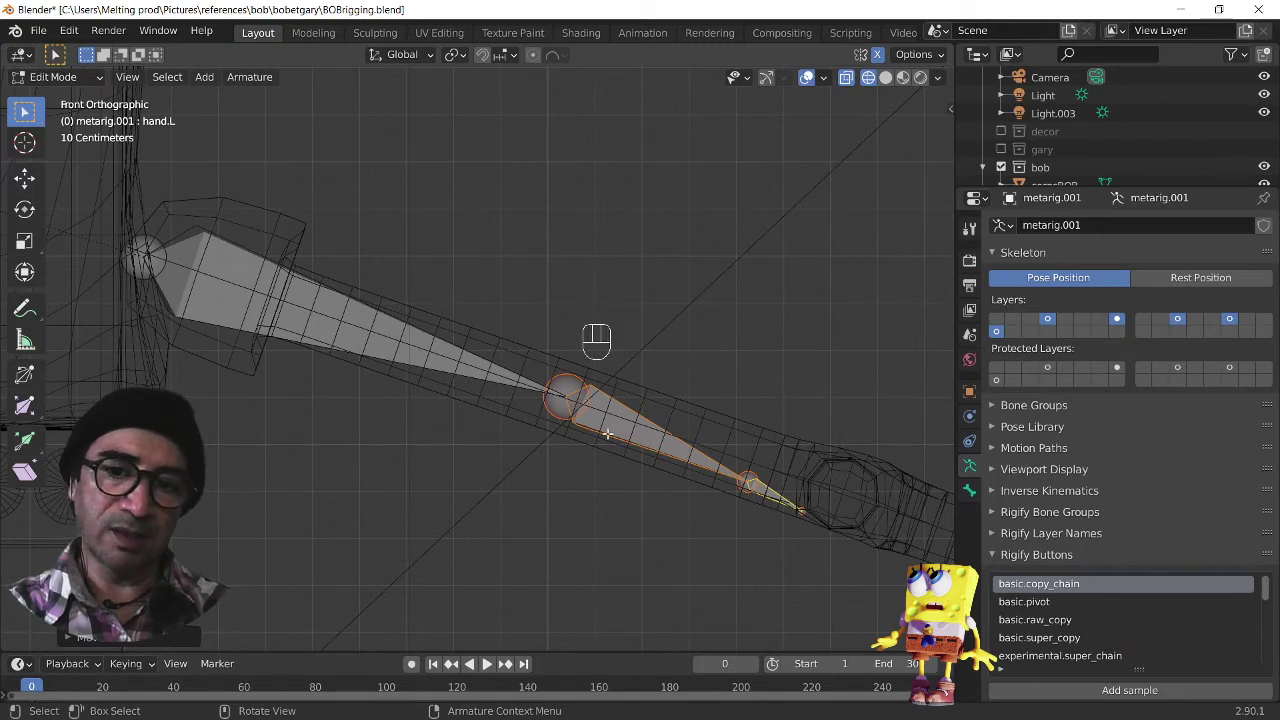
# Step: Move the left hand bone to the mesh wrist and extend its tip to the ends of the fingers
pyautogui.scroll(-1, 610, 436)
pyautogui.keyDown('shift'); pyautogui.moveTo(717, 514); pyautogui.dragTo(506, 402, button='middle'); pyautogui.keyUp('shift')
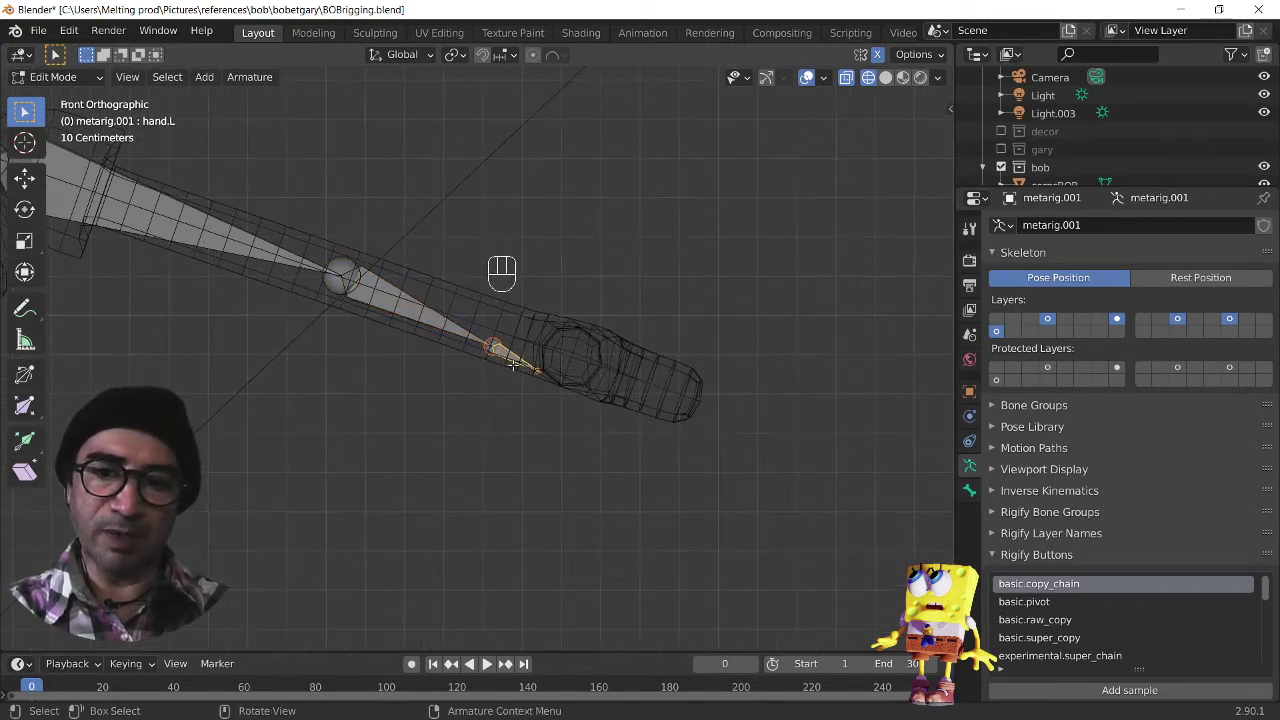
pyautogui.press('g')
pyautogui.click(578, 367)
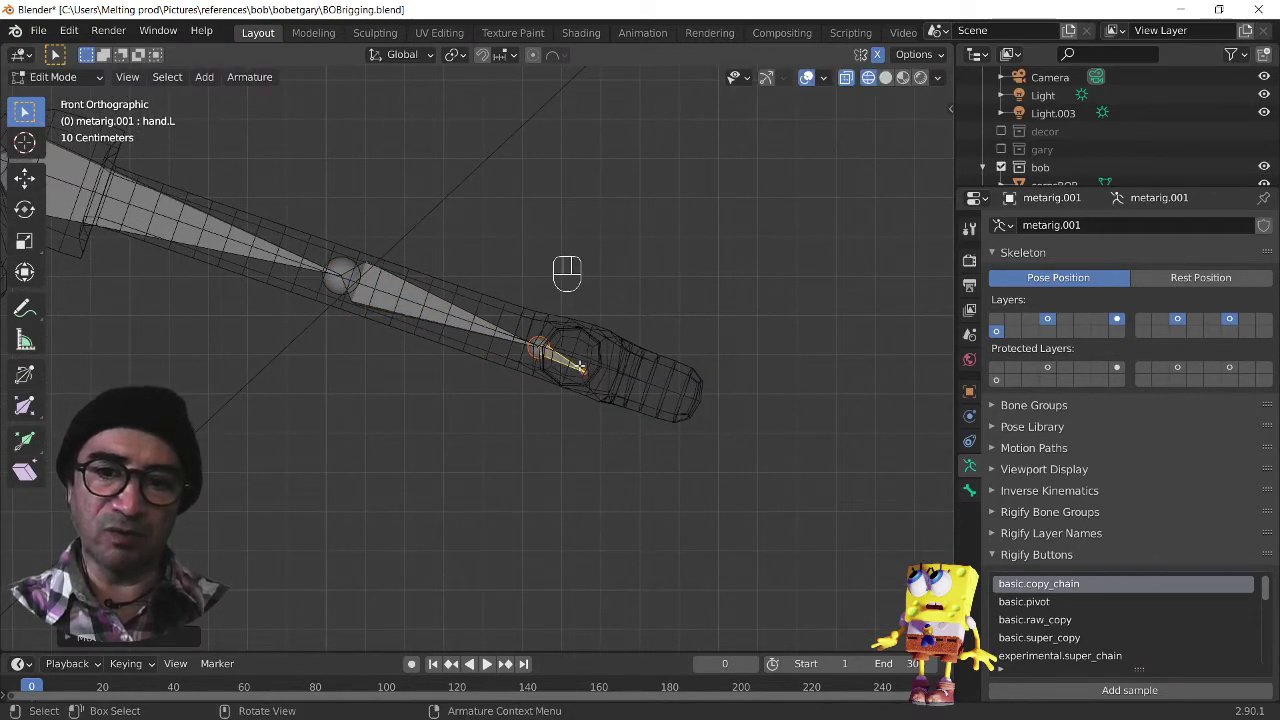
pyautogui.press('g')
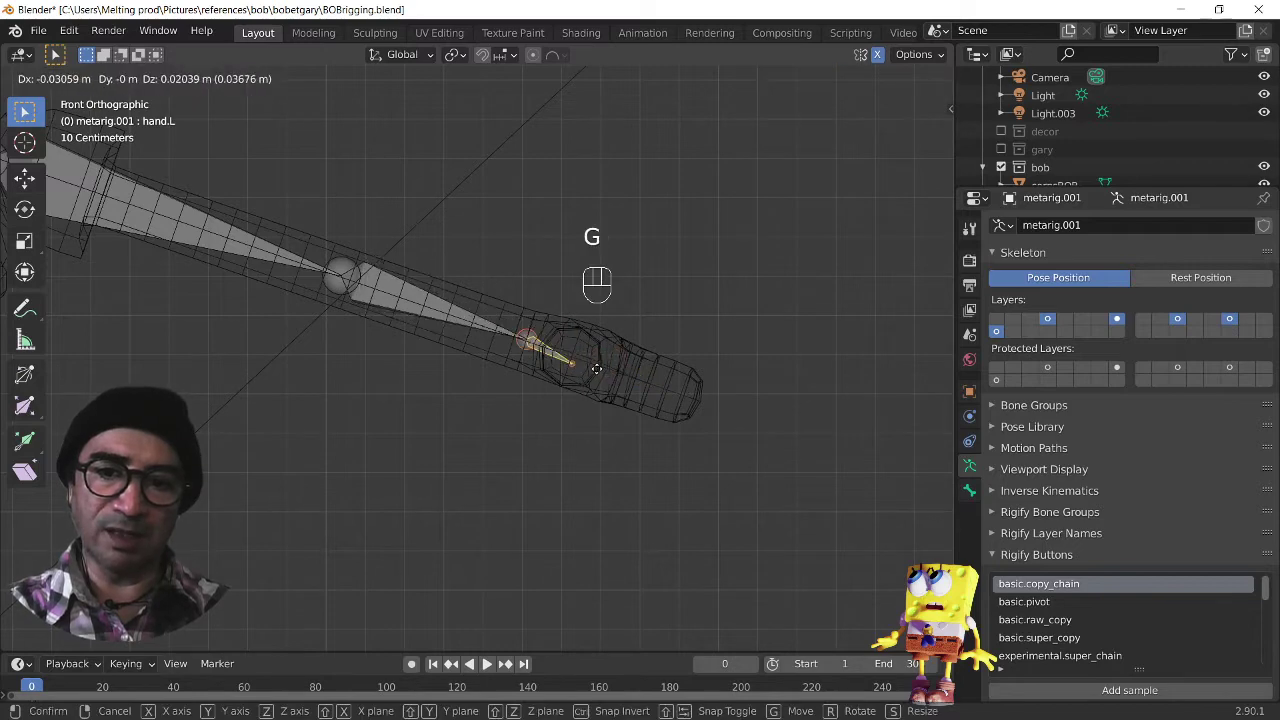
pyautogui.click(587, 370)
pyautogui.press('g')
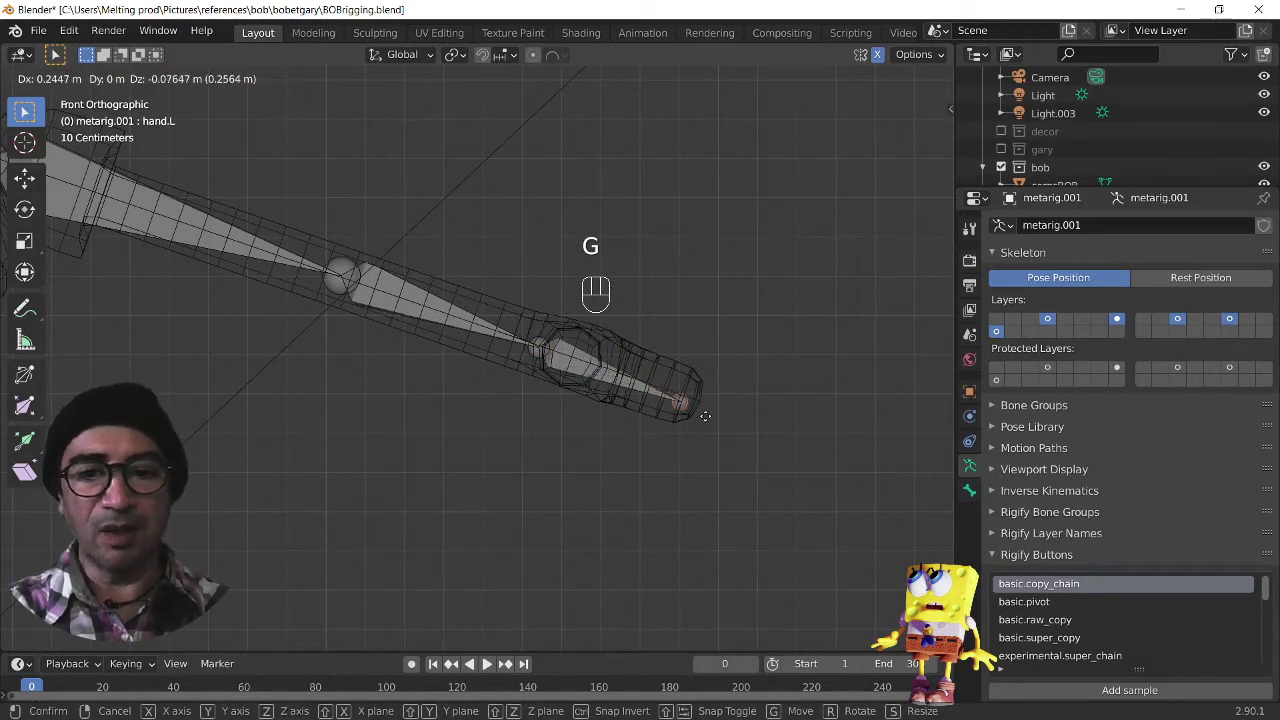
pyautogui.click(708, 413)
# Step: In top view, move the left upper arm, forearm and hand bones together toward the mesh arm, lining the hand bone up with the middle finger
pyautogui.moveTo(708, 413); pyautogui.dragTo(767, 333, button='middle')
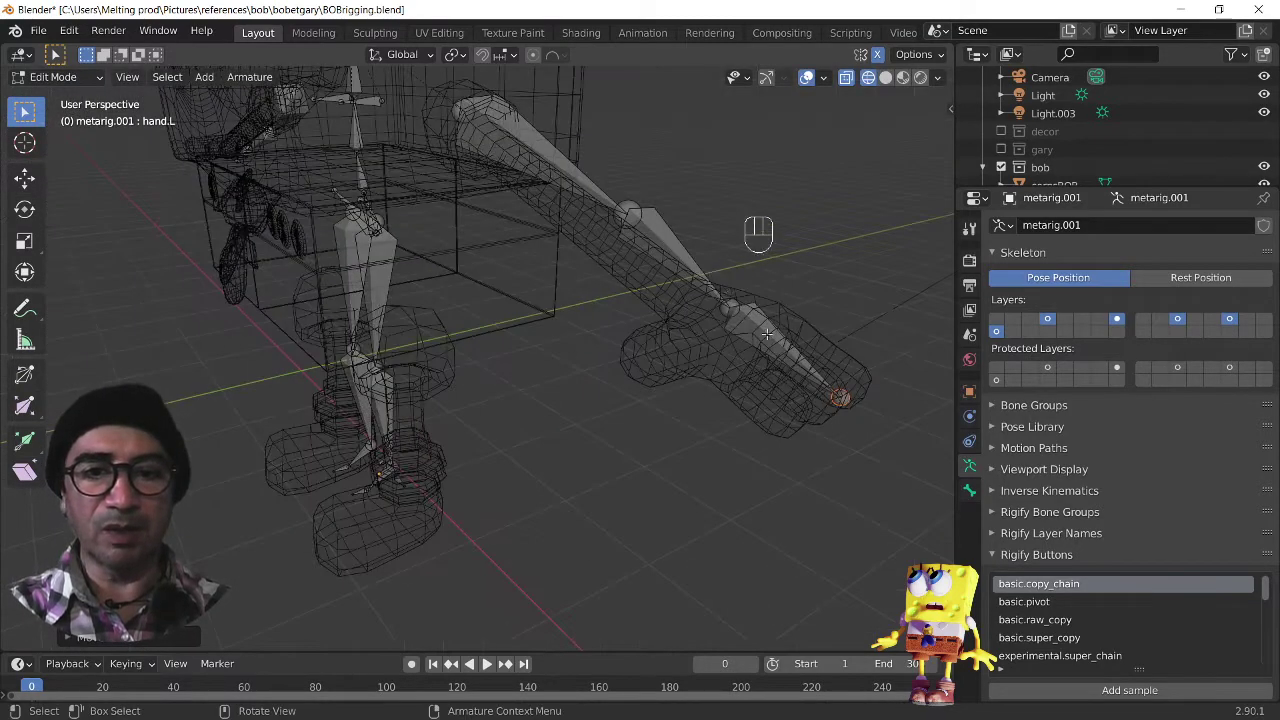
pyautogui.press('KP_7')
pyautogui.scroll(-3, 680, 260)
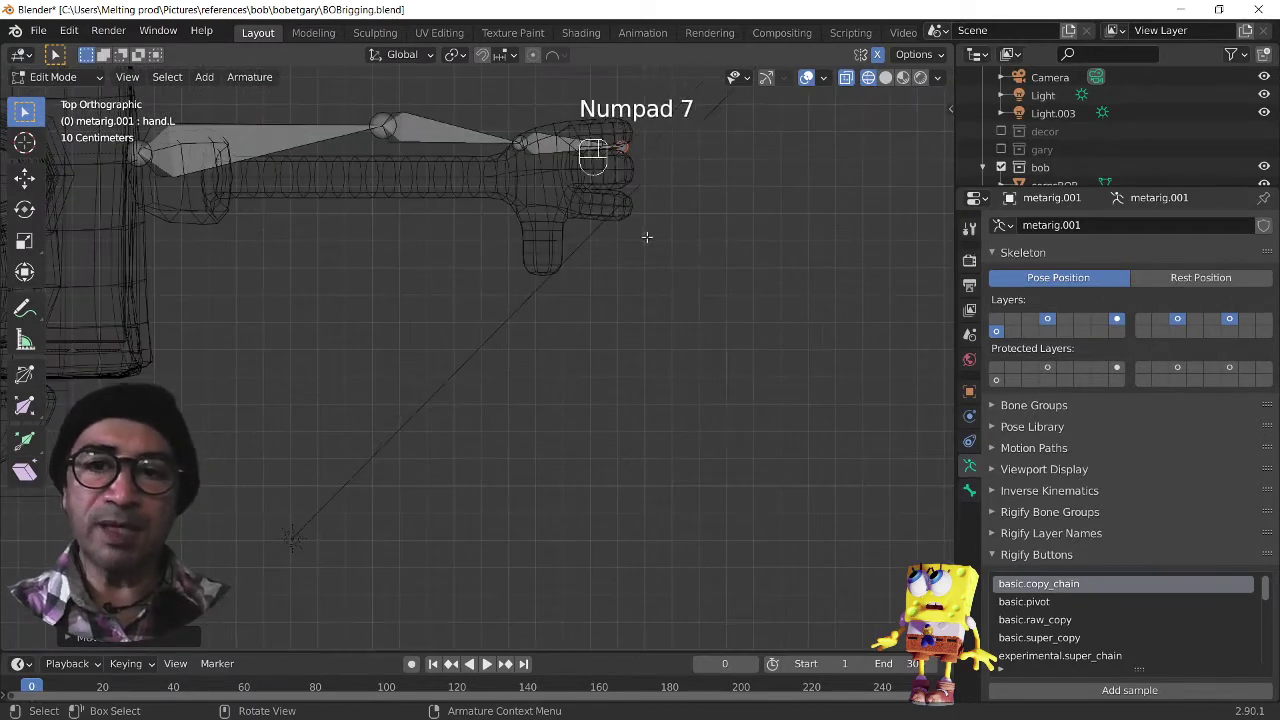
pyautogui.keyDown('shift'); pyautogui.moveTo(646, 234); pyautogui.dragTo(600, 252, button='middle'); pyautogui.keyUp('shift')
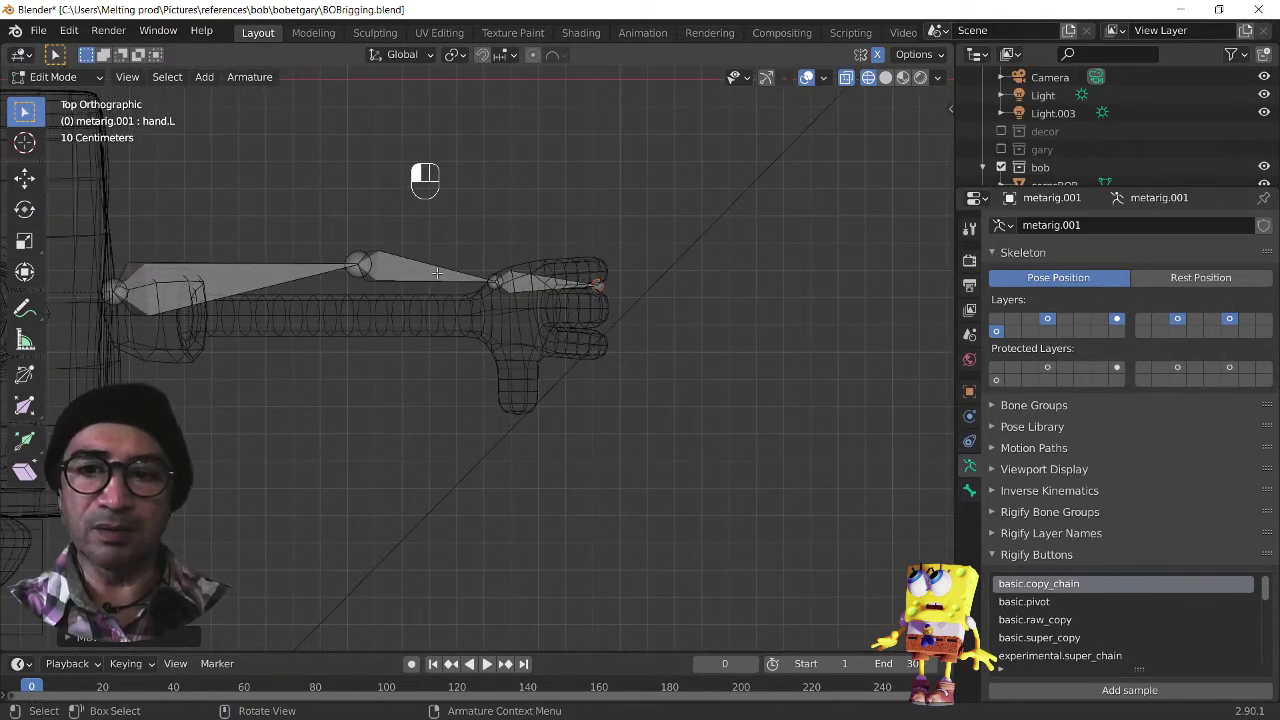
pyautogui.keyDown('shift'); pyautogui.click(230, 283); pyautogui.keyUp('shift')
pyautogui.scroll(2, 566, 240)
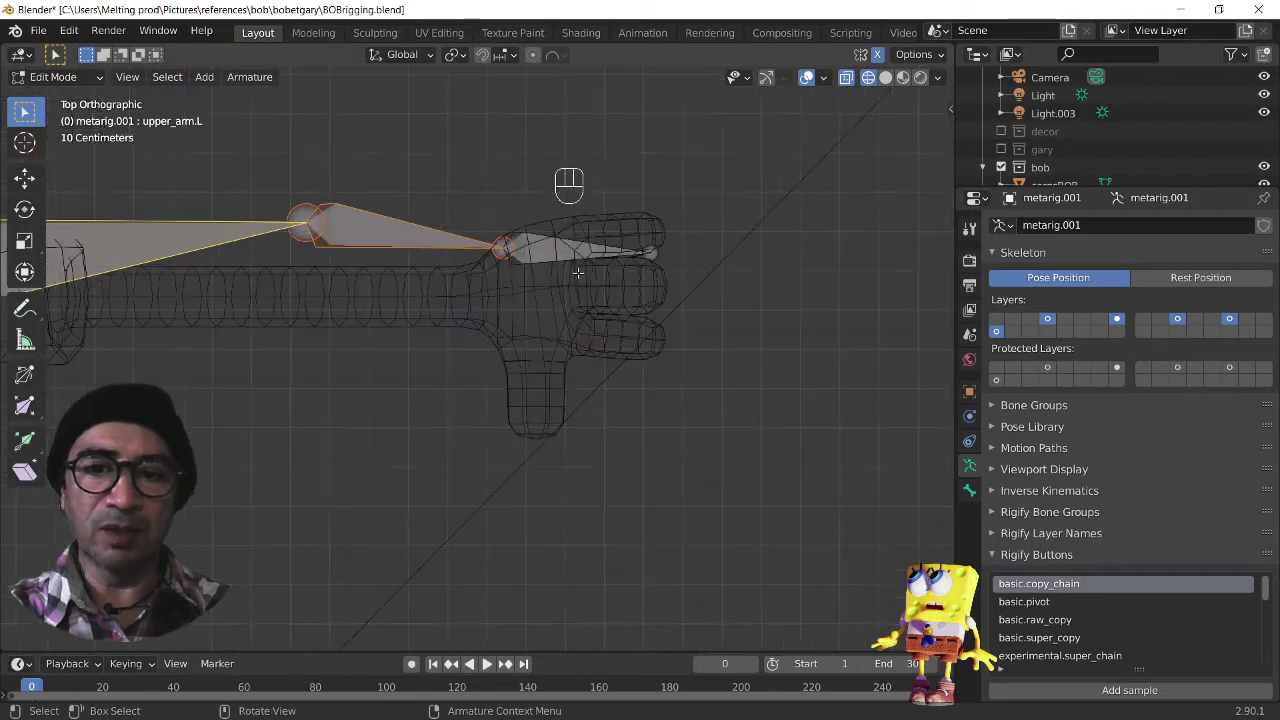
pyautogui.keyDown('shift'); pyautogui.click(566, 235); pyautogui.keyUp('shift')
pyautogui.press('g')
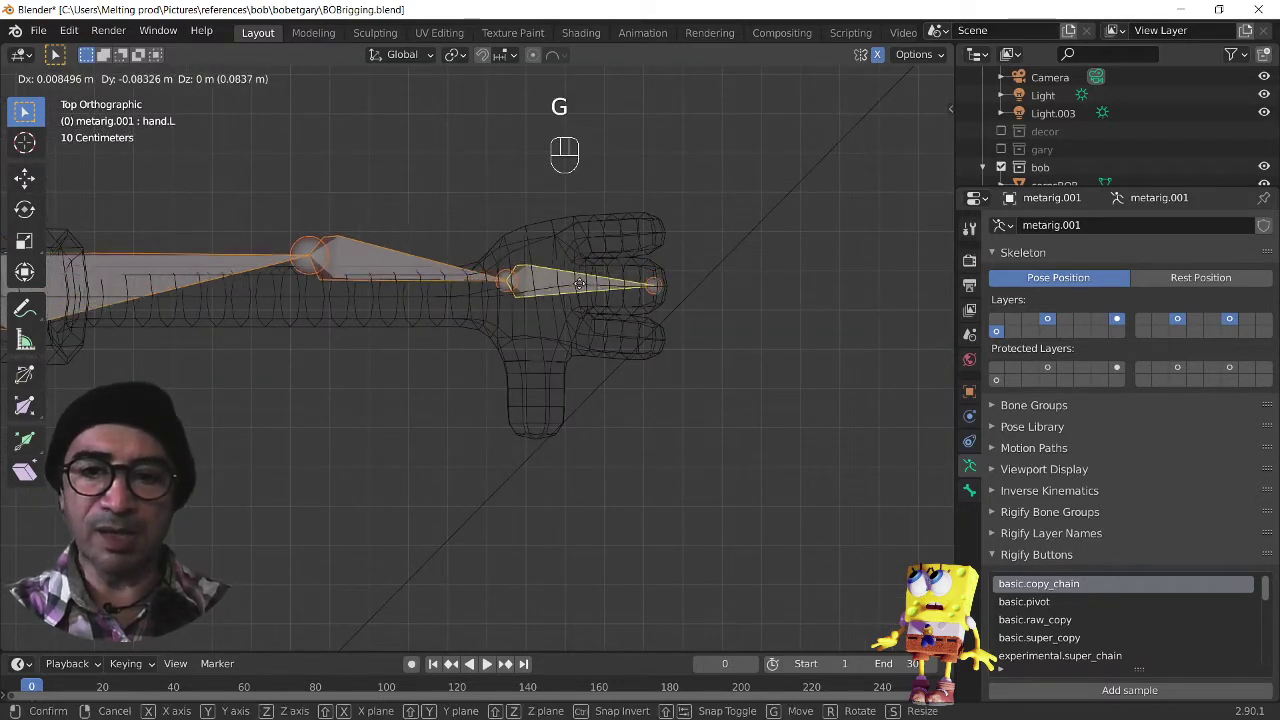
pyautogui.click(583, 242)
# Step: Shift the left forearm bone closer to the mesh arm's centreline and align the hand bone's tip with the wrist joint
pyautogui.scroll(-3, 612, 266)
pyautogui.keyDown('shift'); pyautogui.moveTo(374, 422); pyautogui.dragTo(445, 450, button='middle'); pyautogui.keyUp('shift')
pyautogui.click(454, 333)
pyautogui.scroll(3, 555, 355)
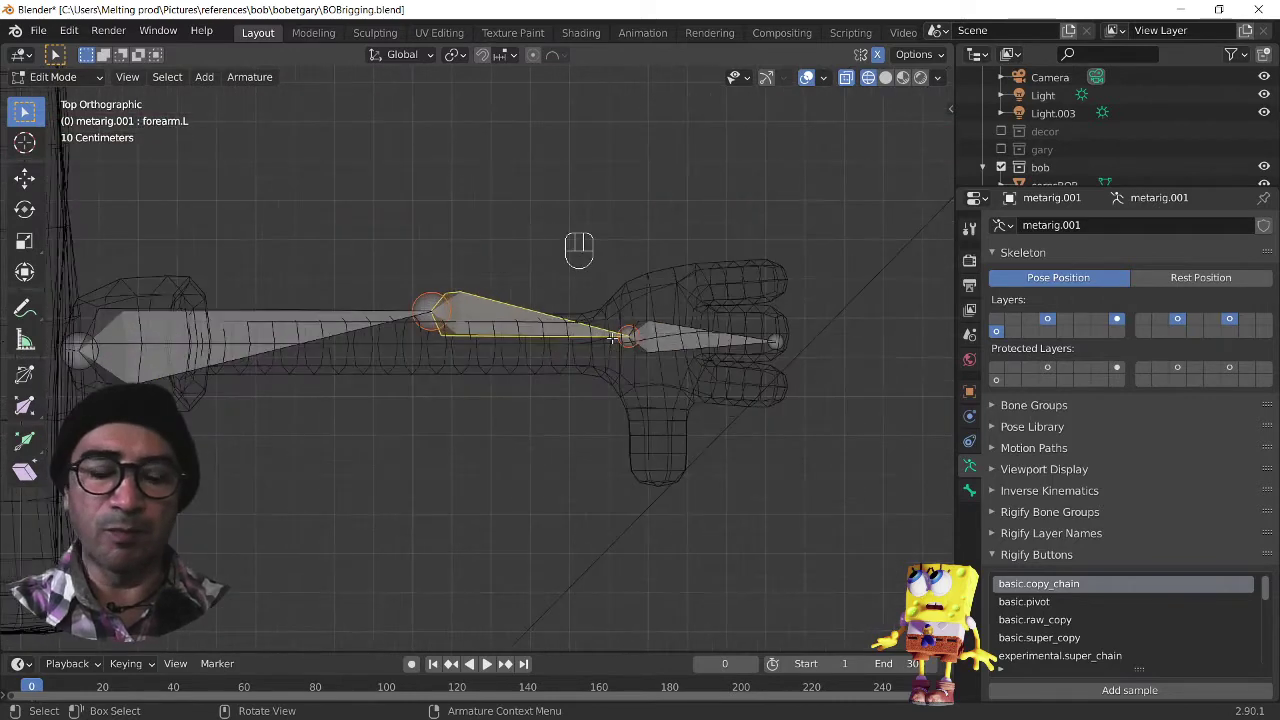
pyautogui.press('g')
pyautogui.click(657, 352)
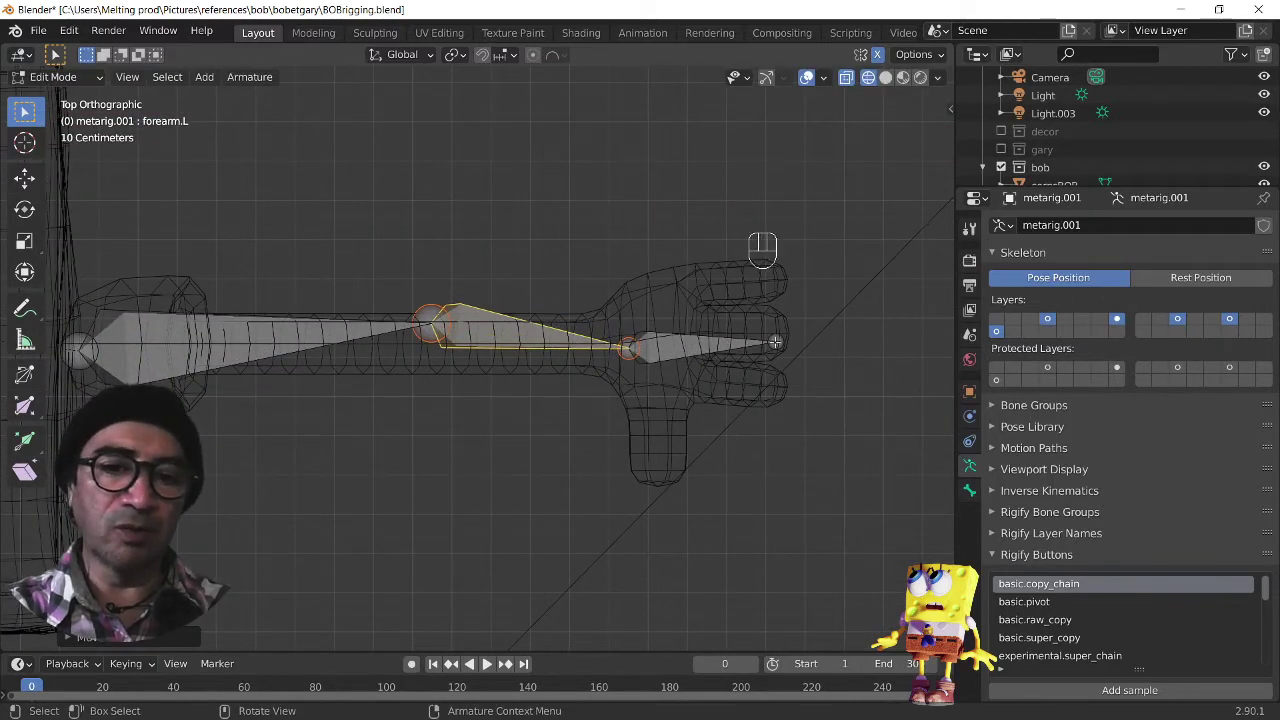
pyautogui.click(775, 342)
pyautogui.press('g')
pyautogui.click(773, 349)
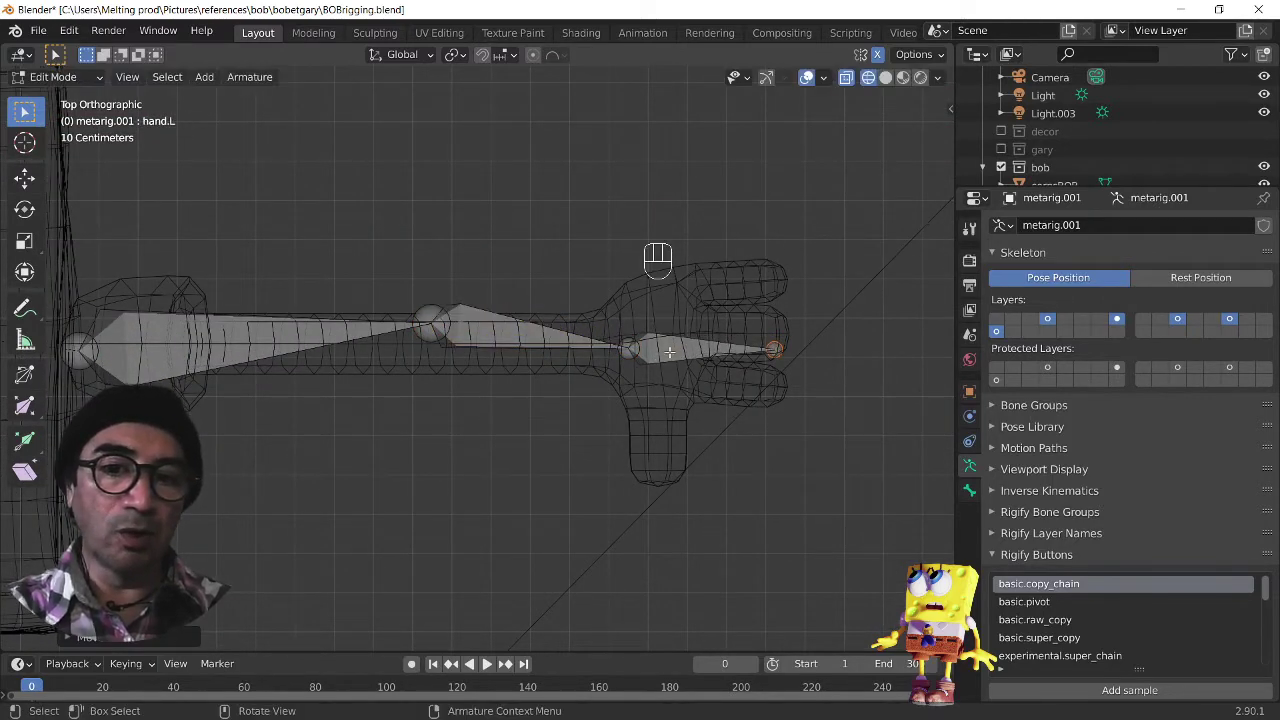
pyautogui.scroll(2, 747, 378)
pyautogui.keyDown('shift'); pyautogui.moveTo(745, 378); pyautogui.dragTo(590, 464, button='middle'); pyautogui.keyUp('shift')
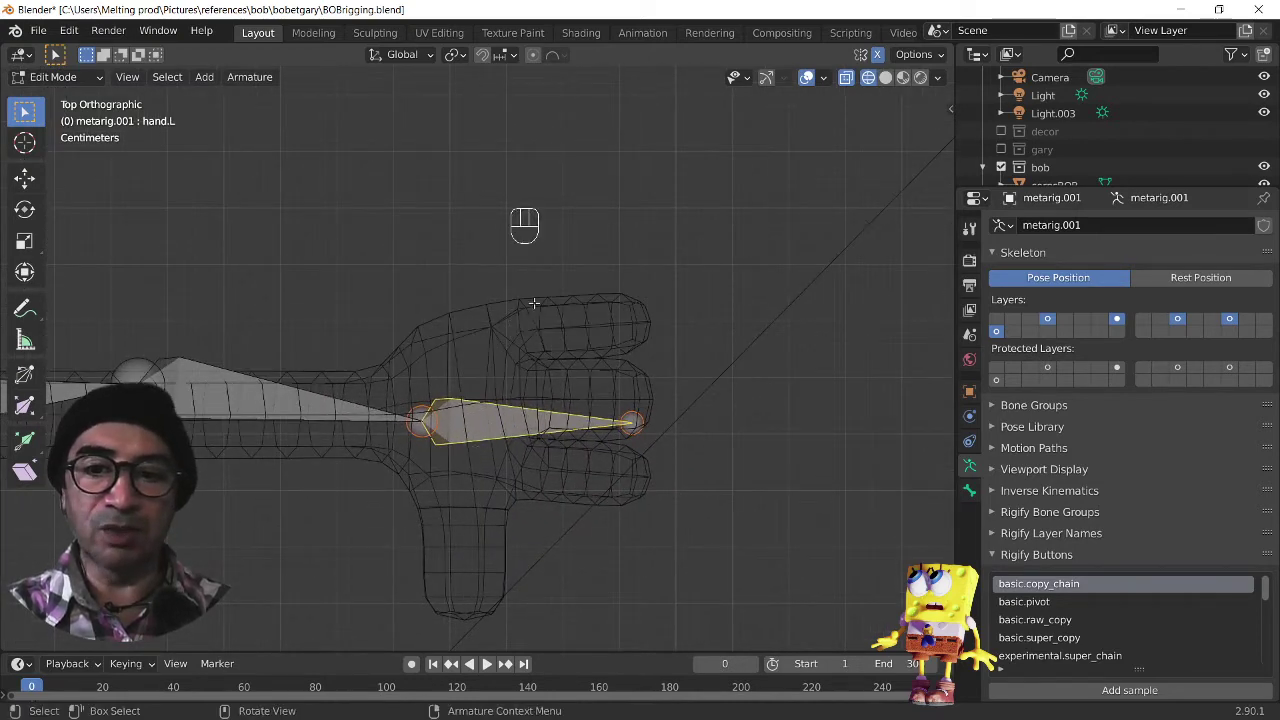
pyautogui.scroll(-3, 534, 413)
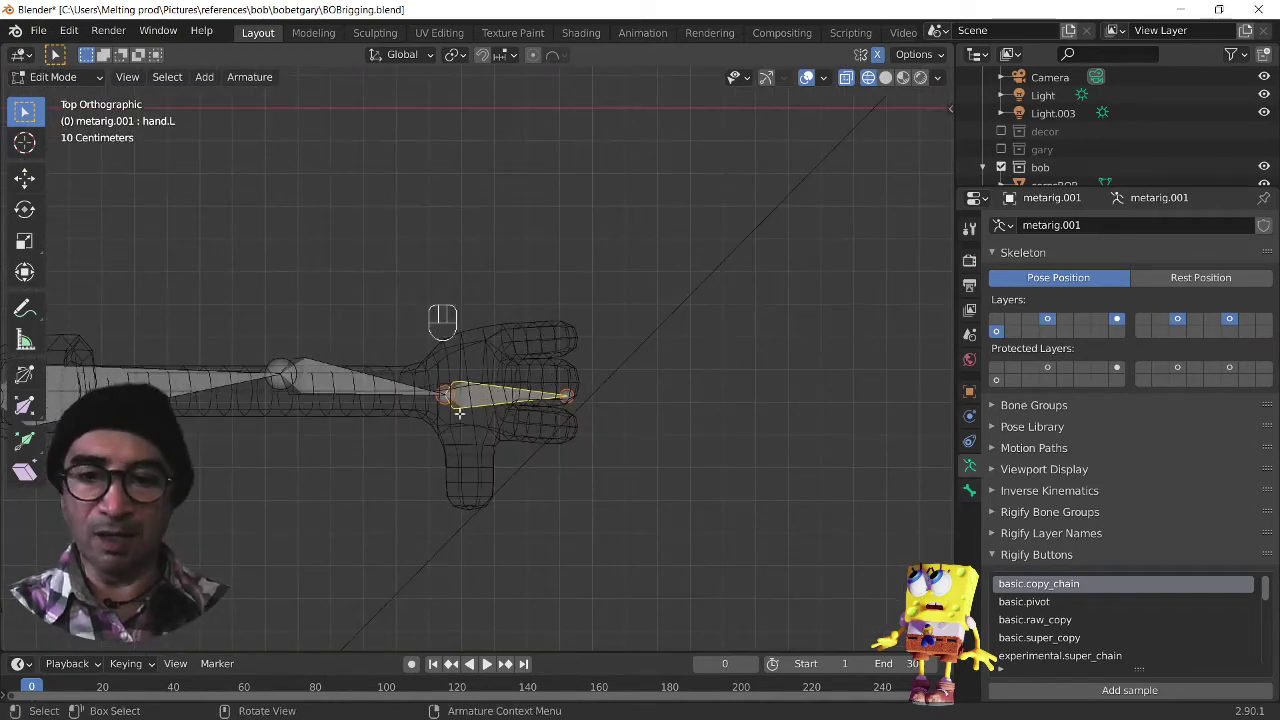
# Step: In front view, select the left leg bones from thigh to foot, including the heel, and scale them down toward the mesh leg's size
pyautogui.scroll(-3, 400, 440)
pyautogui.keyDown('shift'); pyautogui.moveTo(254, 485); pyautogui.dragTo(598, 415, button='middle'); pyautogui.keyUp('shift')
pyautogui.moveTo(602, 465); pyautogui.dragTo(587, 291, button='middle')
pyautogui.press('KP_1')
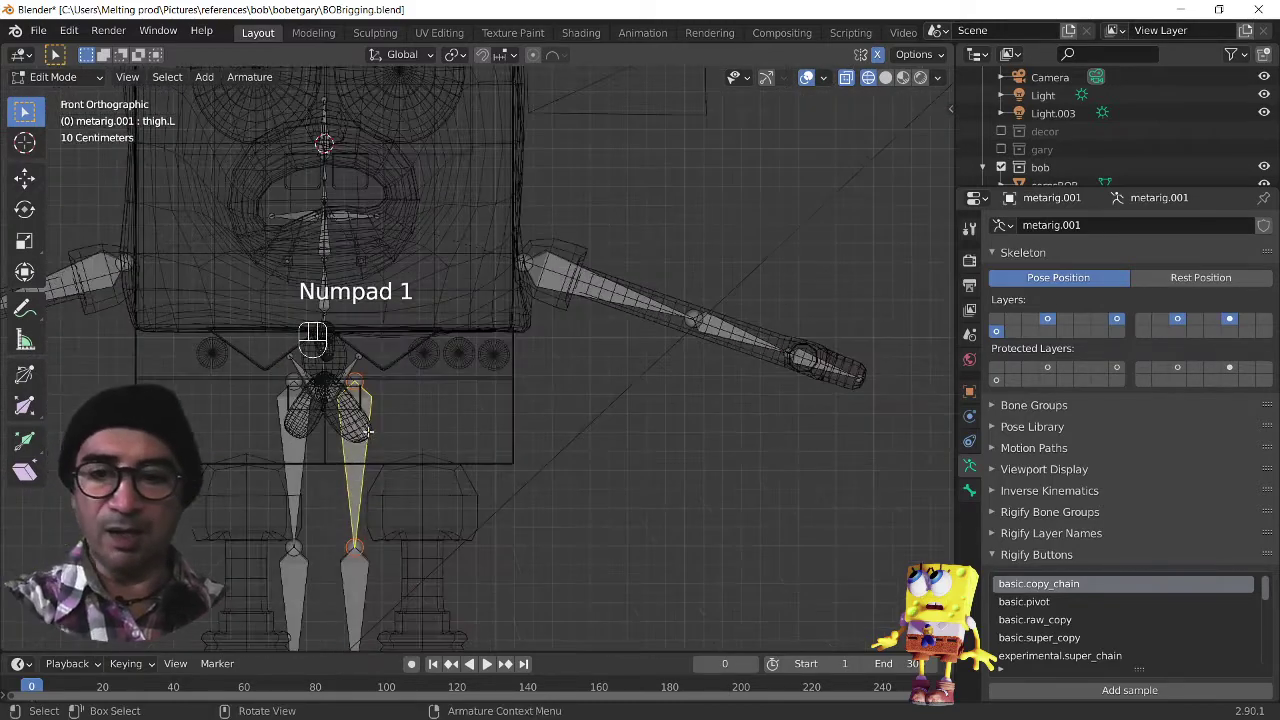
pyautogui.scroll(-3, 385, 470)
pyautogui.keyDown('shift'); pyautogui.moveTo(500, 510); pyautogui.dragTo(490, 405, button='middle'); pyautogui.keyUp('shift')
pyautogui.scroll(3, 479, 401)
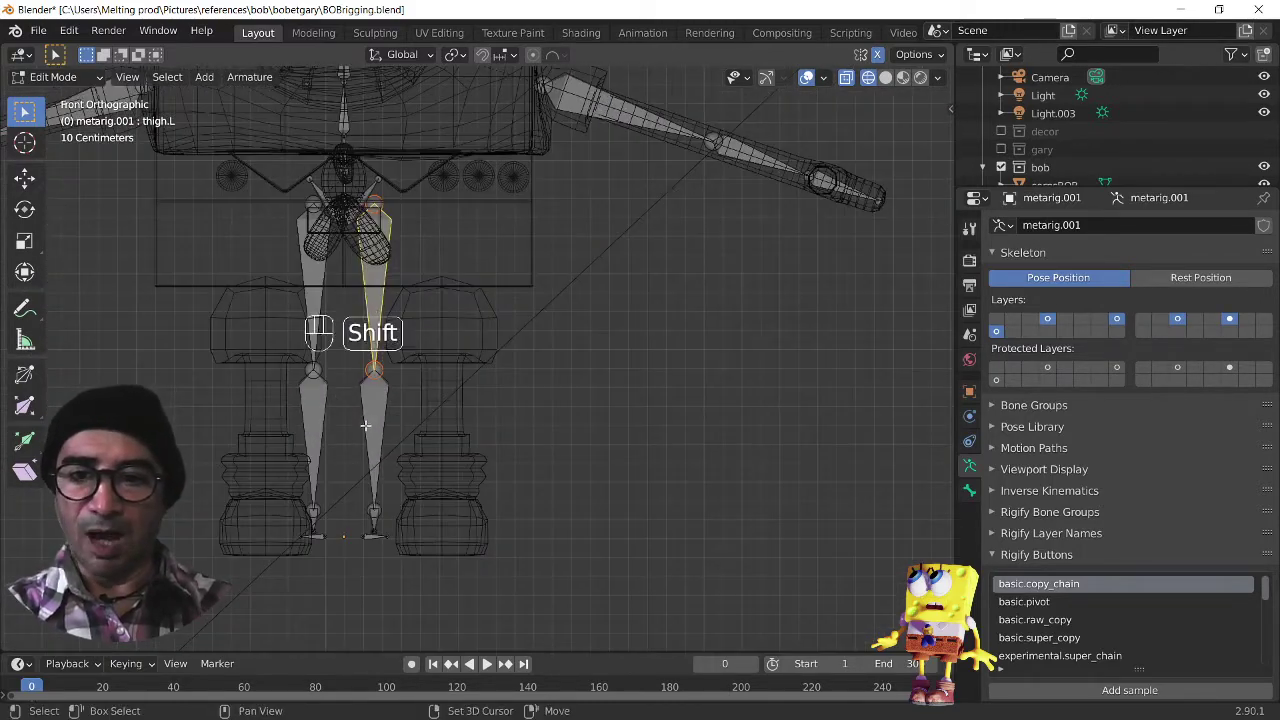
pyautogui.press('b')
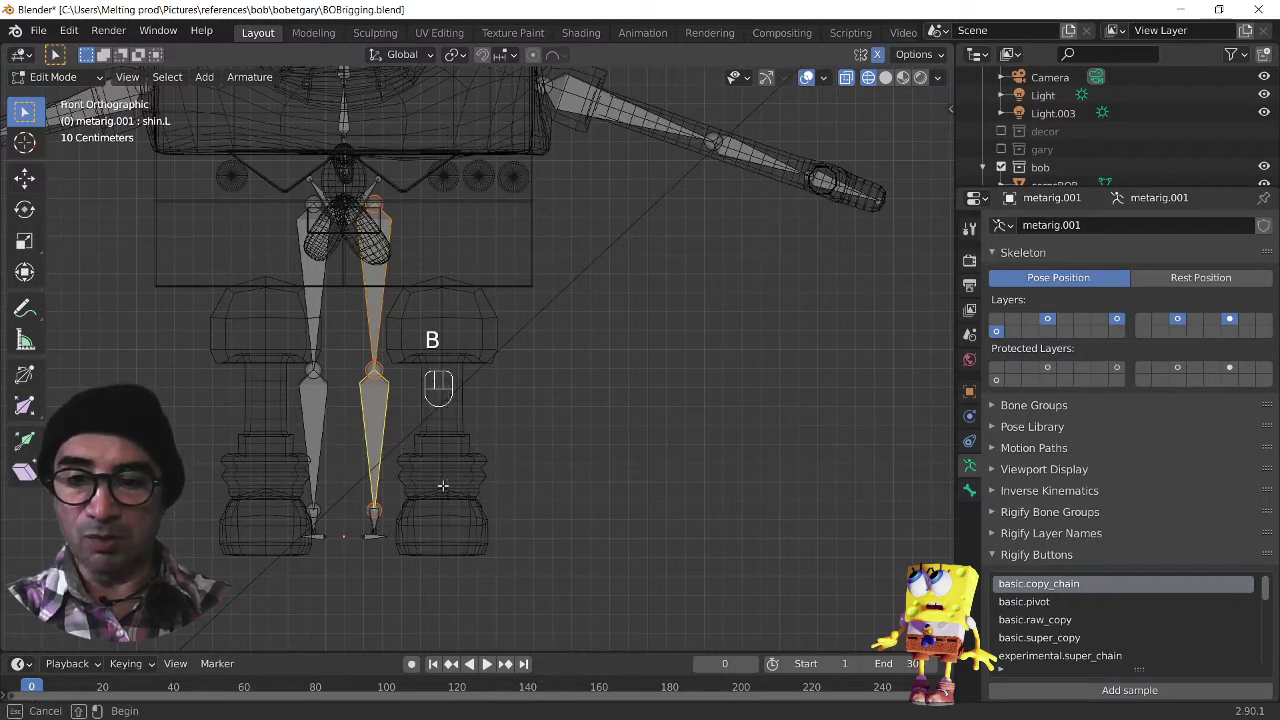
pyautogui.moveTo(448, 480); pyautogui.dragTo(358, 562)
pyautogui.press('s')
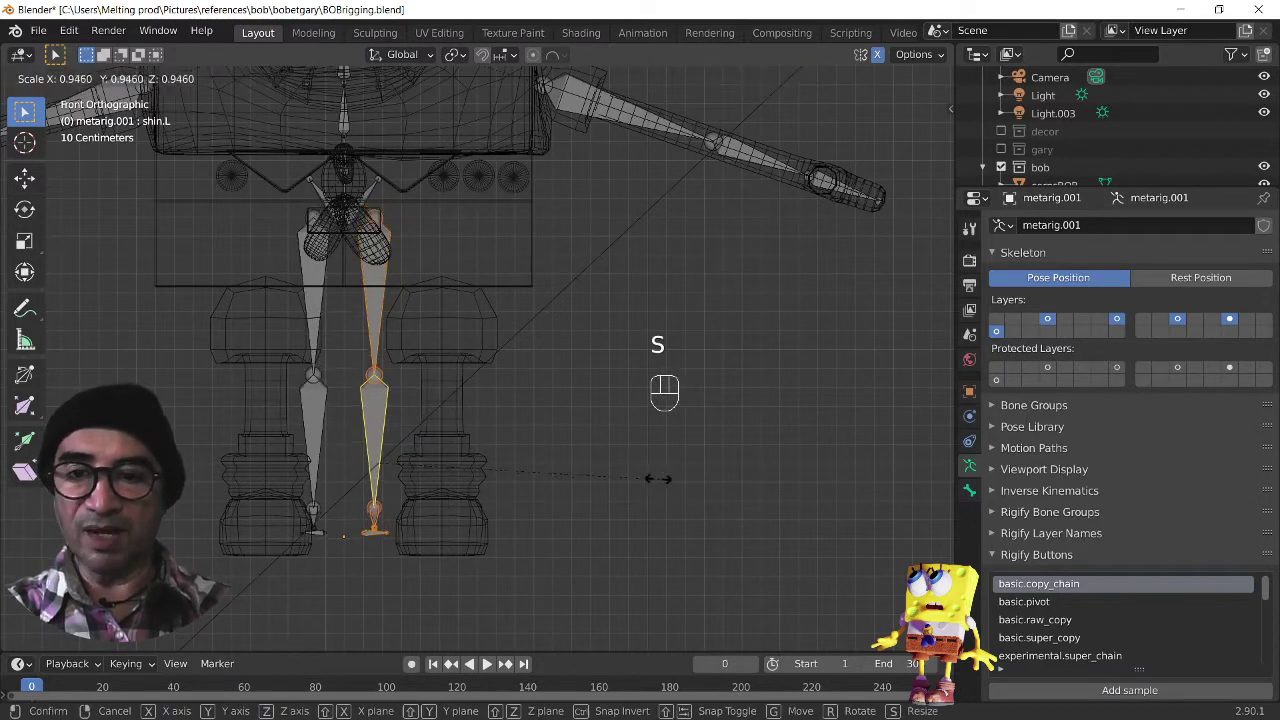
pyautogui.click(597, 458)
pyautogui.hotkey('ctrl', 'z')
# Step: Move the left leg bone chain inside the left mesh leg, with the thigh's head near the top of the trouser leg
pyautogui.press('g')
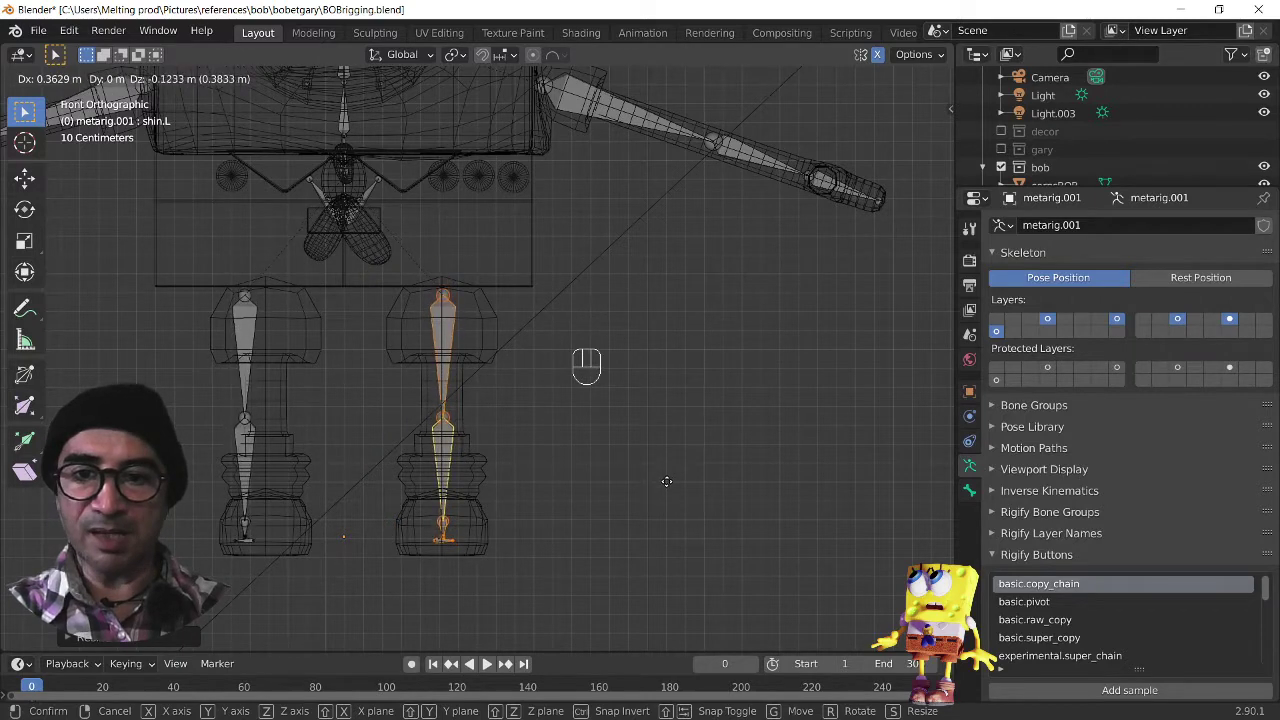
pyautogui.click(666, 474)
pyautogui.scroll(3, 480, 325)
pyautogui.click(419, 250)
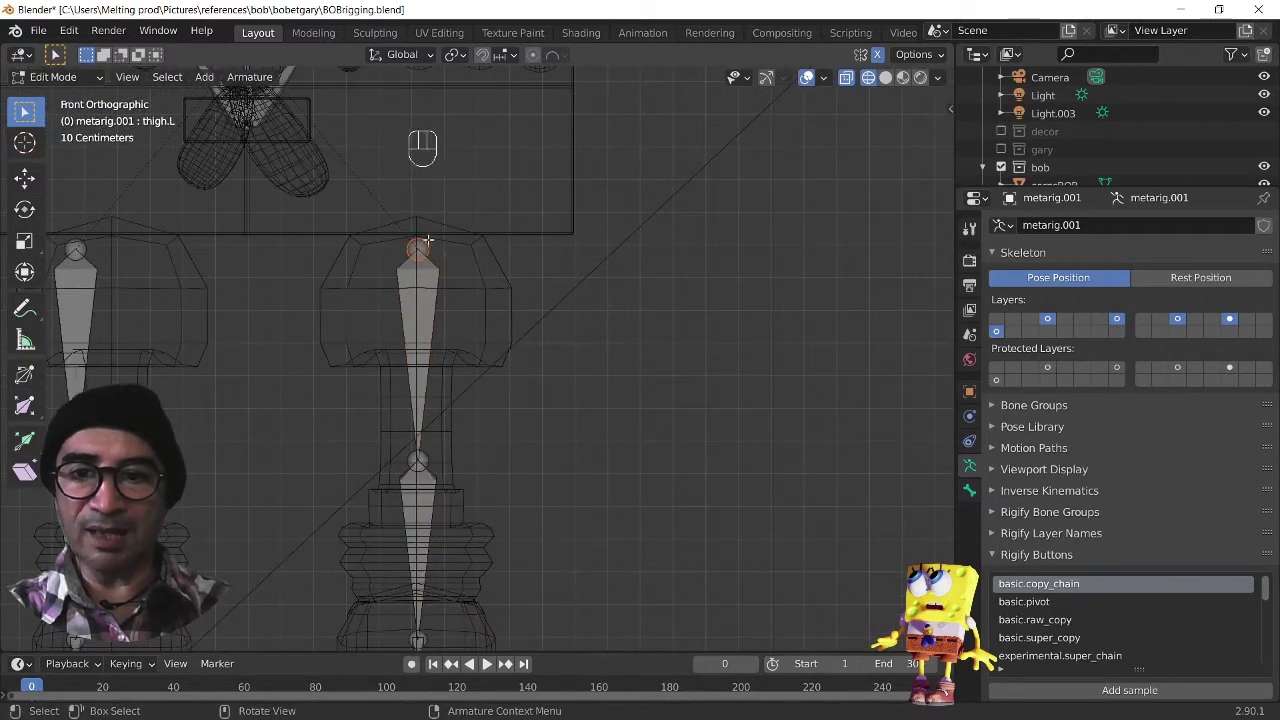
pyautogui.press('g')
pyautogui.rightClick(449, 273)
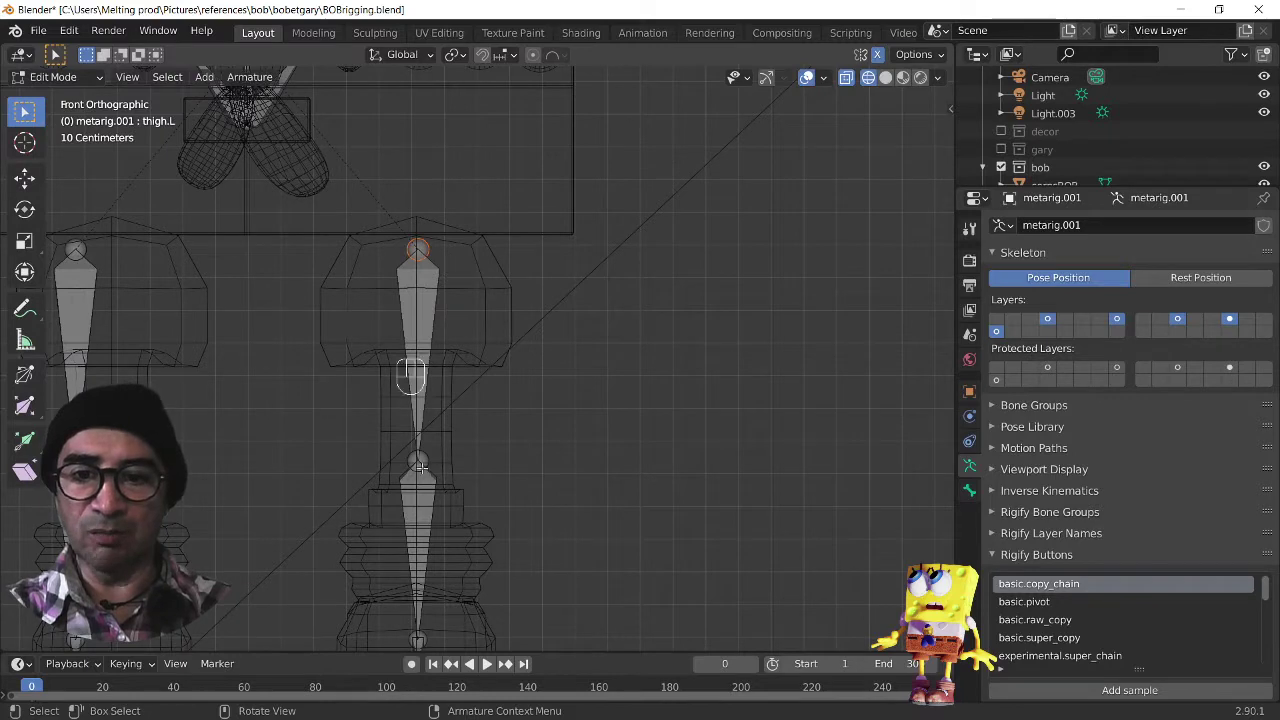
# Step: Raise the left knee joint about 0.1 m along the Z axis to the middle of the mesh leg
pyautogui.press('g')
pyautogui.press('z')
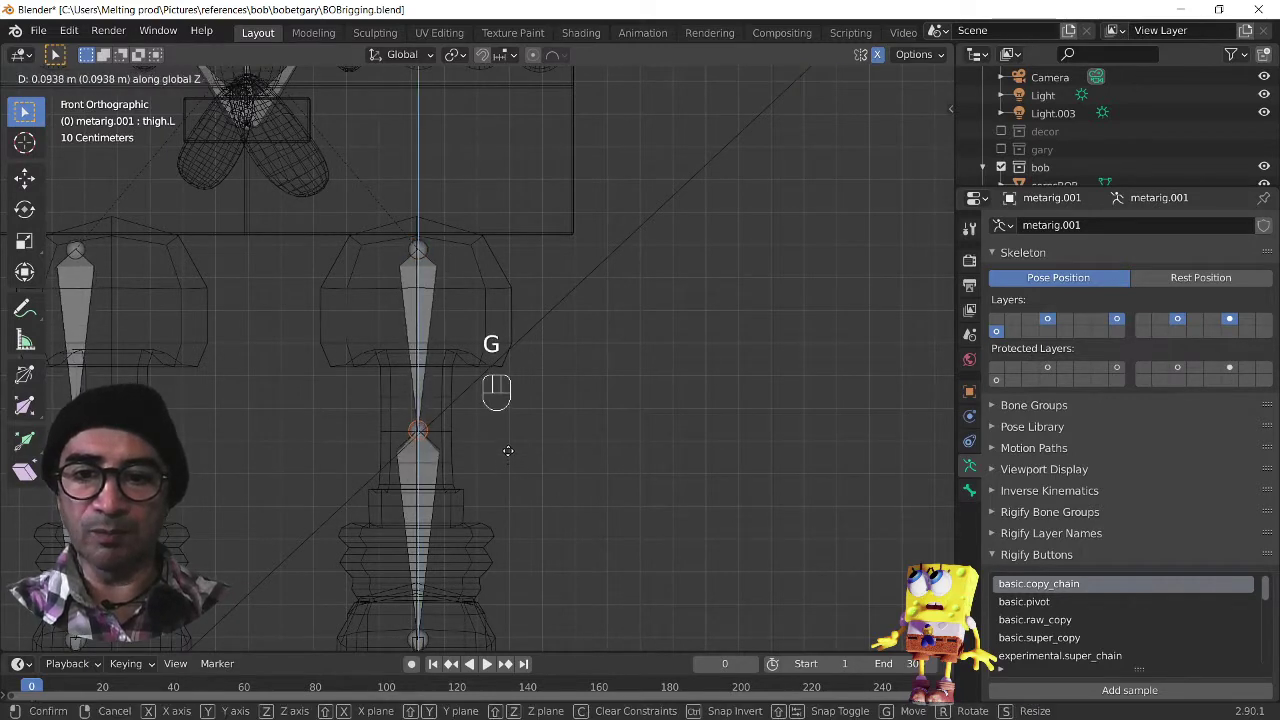
pyautogui.click(508, 448)
# Step: Raise the left ankle joint along the Z axis to the top of the shoe
pyautogui.scroll(-2, 508, 451)
pyautogui.keyDown('shift'); pyautogui.moveTo(511, 524); pyautogui.dragTo(523, 436, button='middle'); pyautogui.keyUp('shift')
pyautogui.scroll(2, 522, 443)
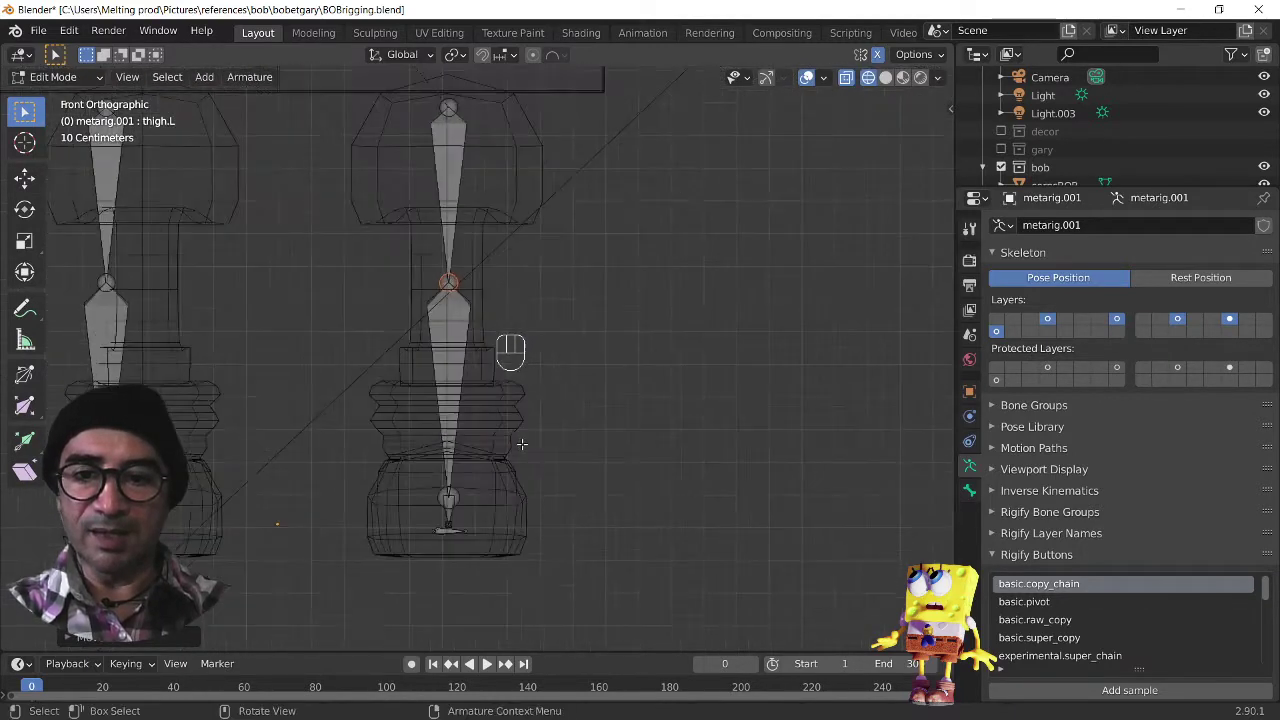
pyautogui.click(451, 482)
pyautogui.press('g')
pyautogui.press('z')
pyautogui.rightClick(492, 473)
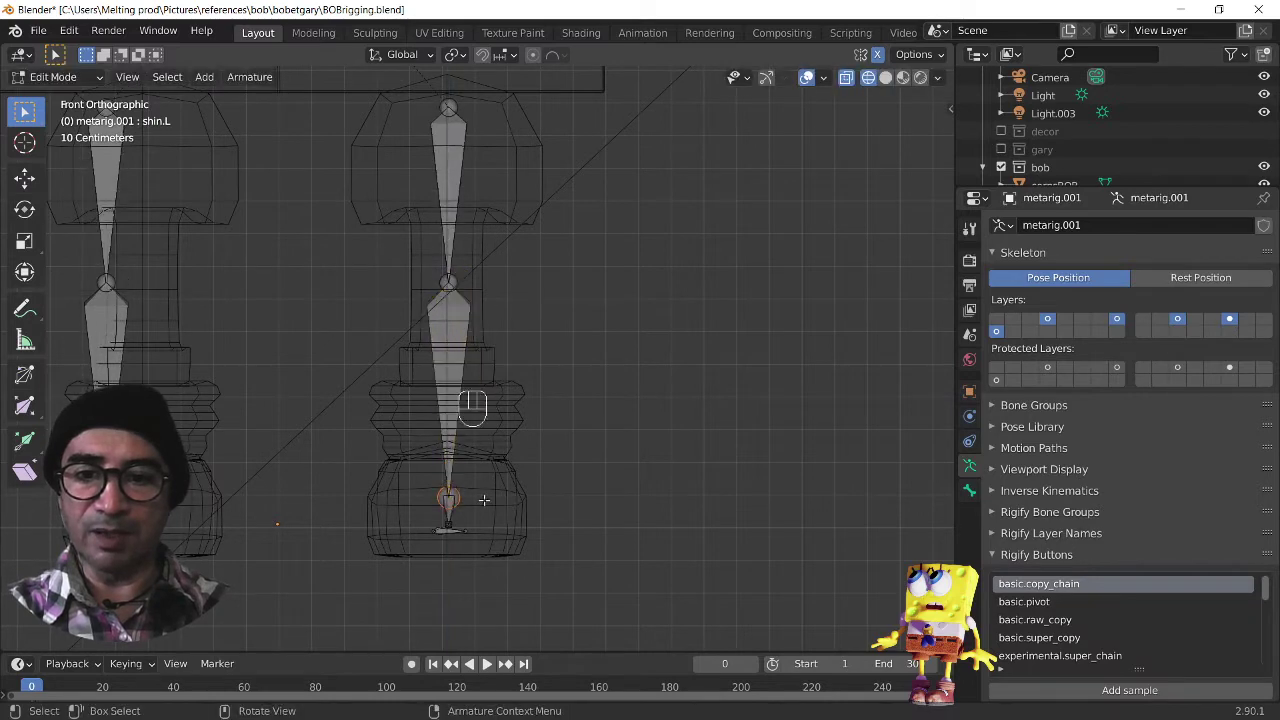
pyautogui.press('g')
pyautogui.press('z')
pyautogui.click(487, 457)
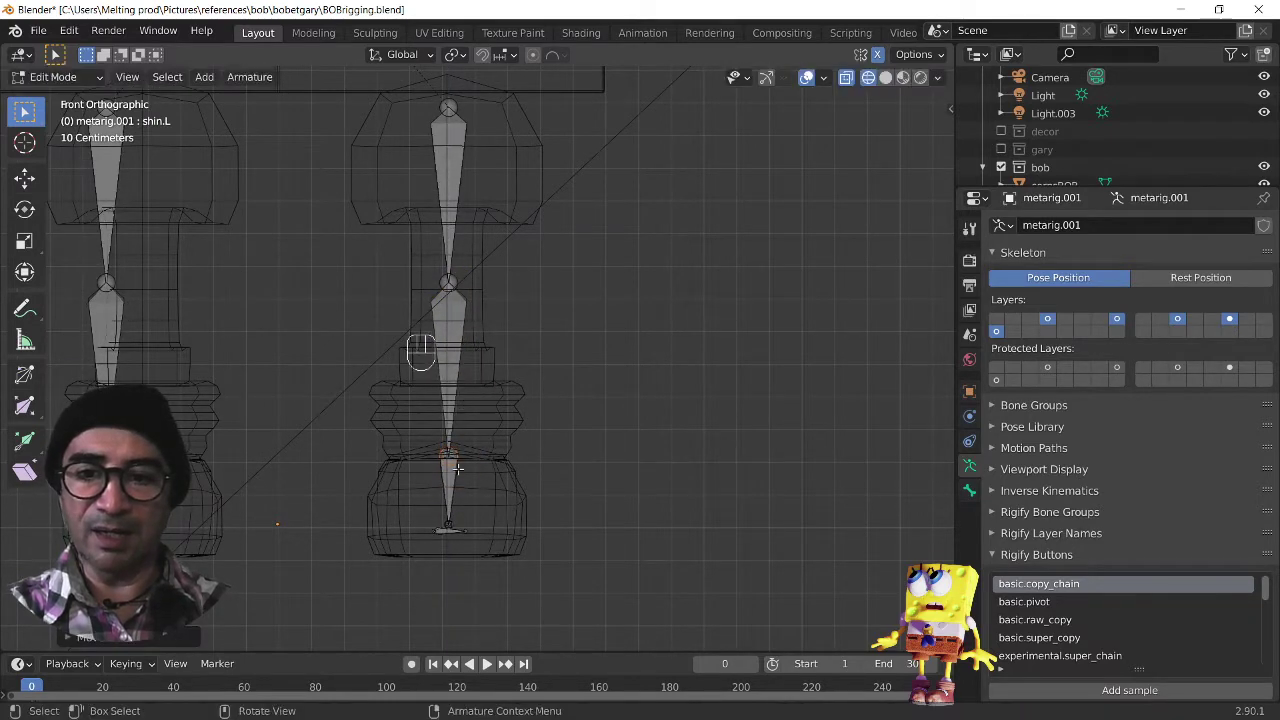
# Step: In side view, enlarge the toe.L bone and move it down to the sole at the front of the shoe
pyautogui.scroll(-1, 600, 469)
pyautogui.press('KP_3')
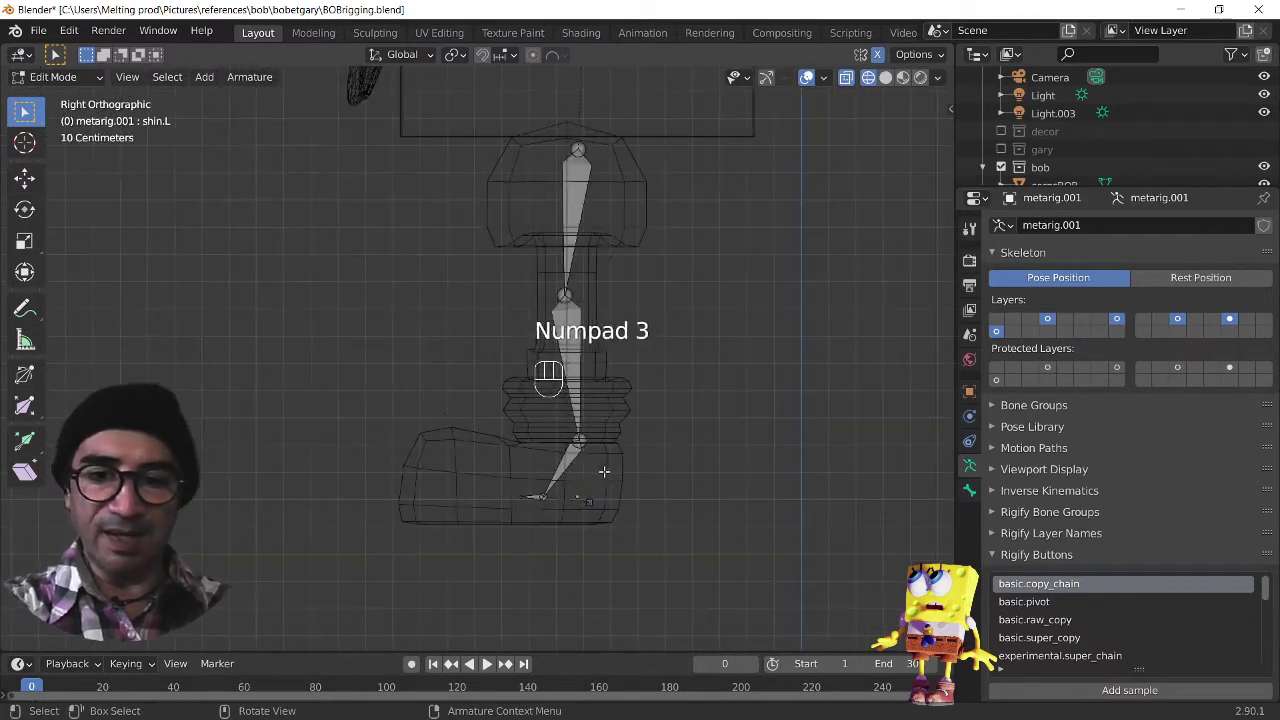
pyautogui.click(528, 502)
pyautogui.scroll(3, 549, 507)
pyautogui.keyDown('shift'); pyautogui.moveTo(545, 560); pyautogui.dragTo(540, 397, button='middle'); pyautogui.keyUp('shift')
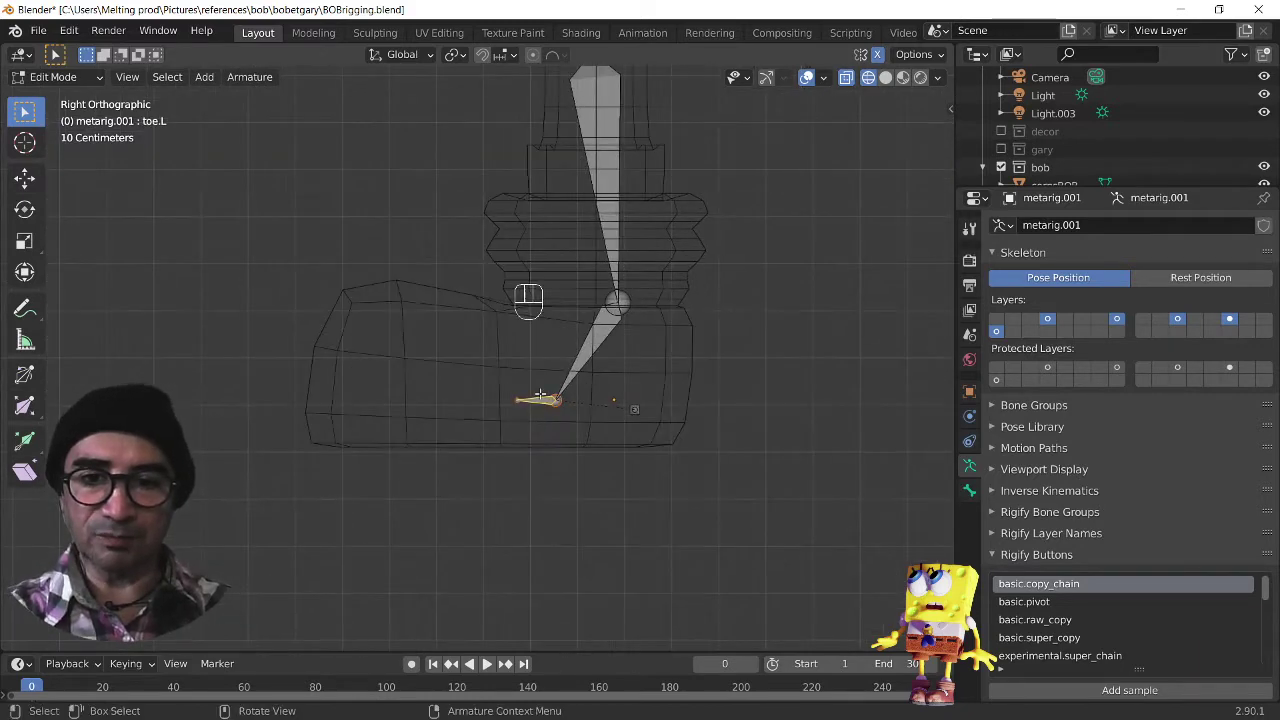
pyautogui.press('s')
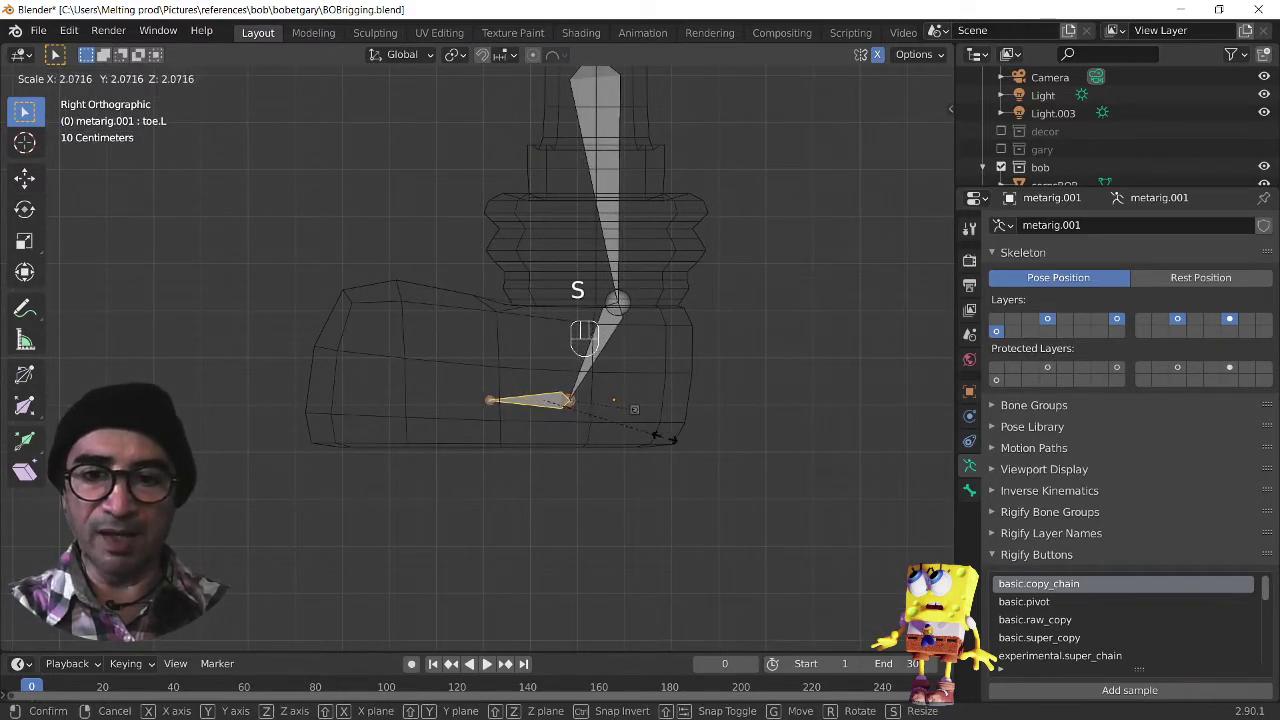
pyautogui.press('g')
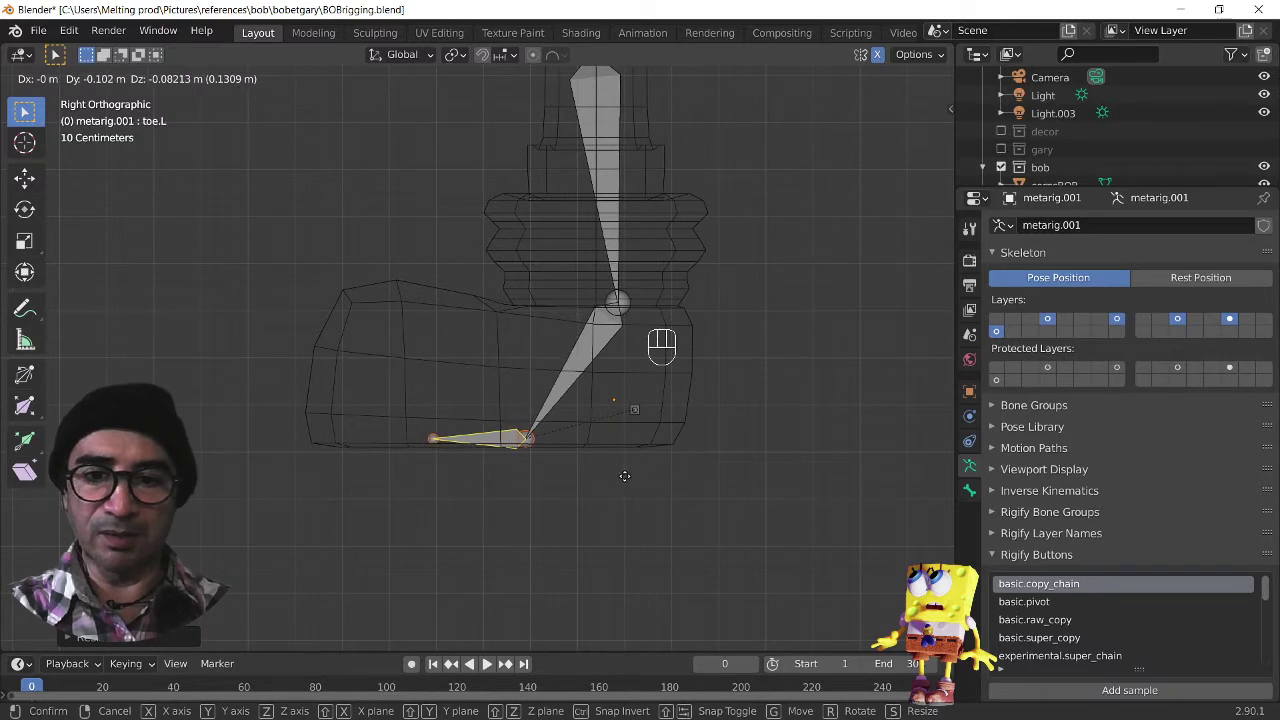
pyautogui.click(526, 474)
# Step: Select the whole heel.02.L bone and move it to the back of the shoe's sole
pyautogui.press('g')
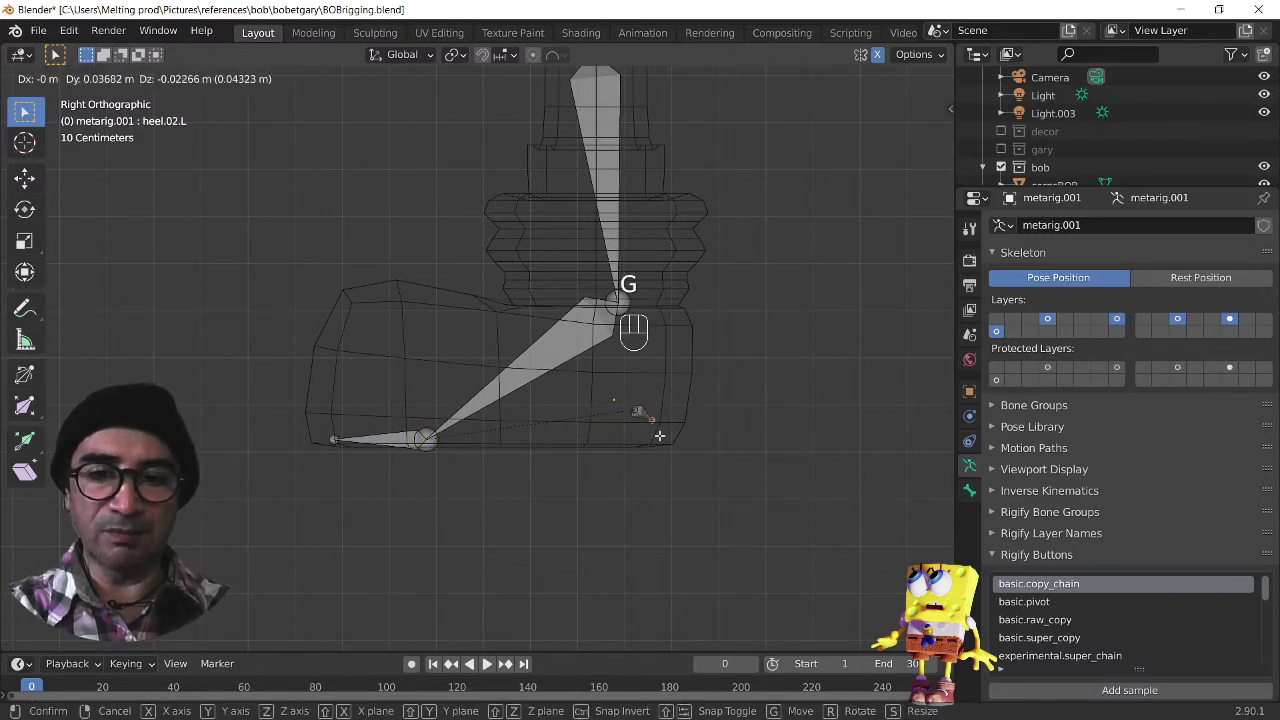
pyautogui.rightClick(659, 435)
pyautogui.moveTo(674, 384); pyautogui.dragTo(602, 457)
pyautogui.press('g')
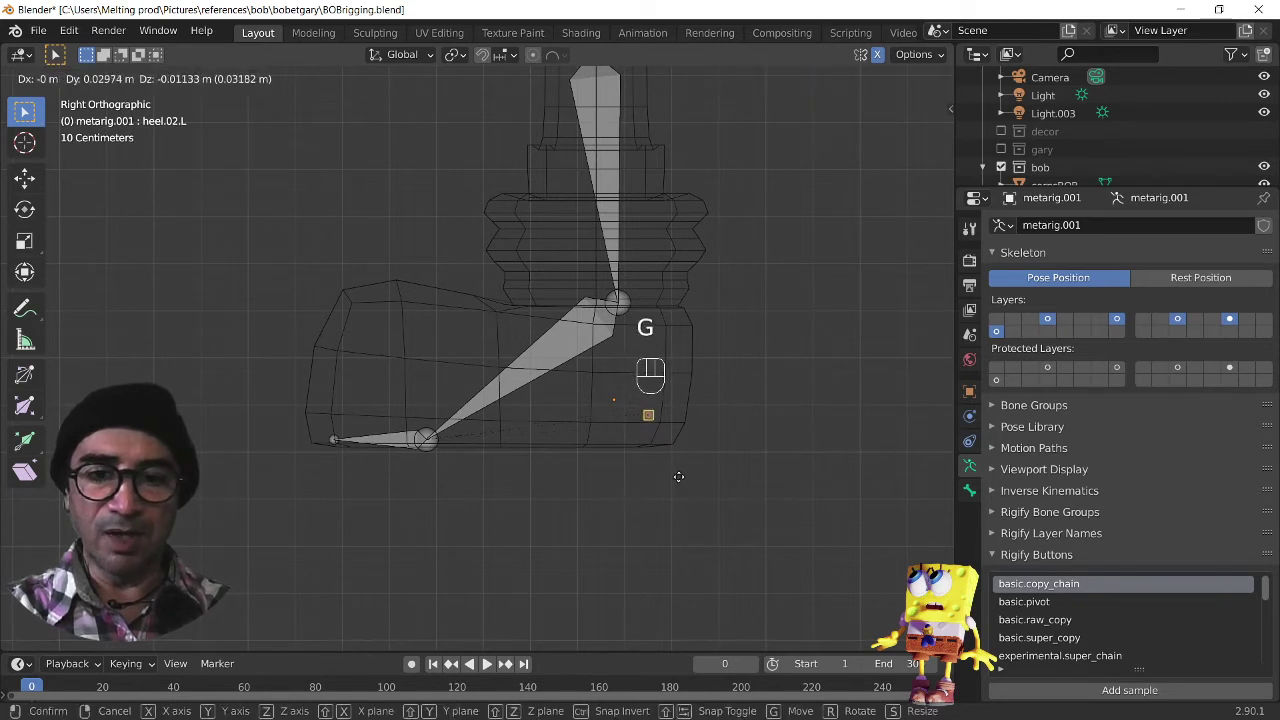
pyautogui.click(687, 496)
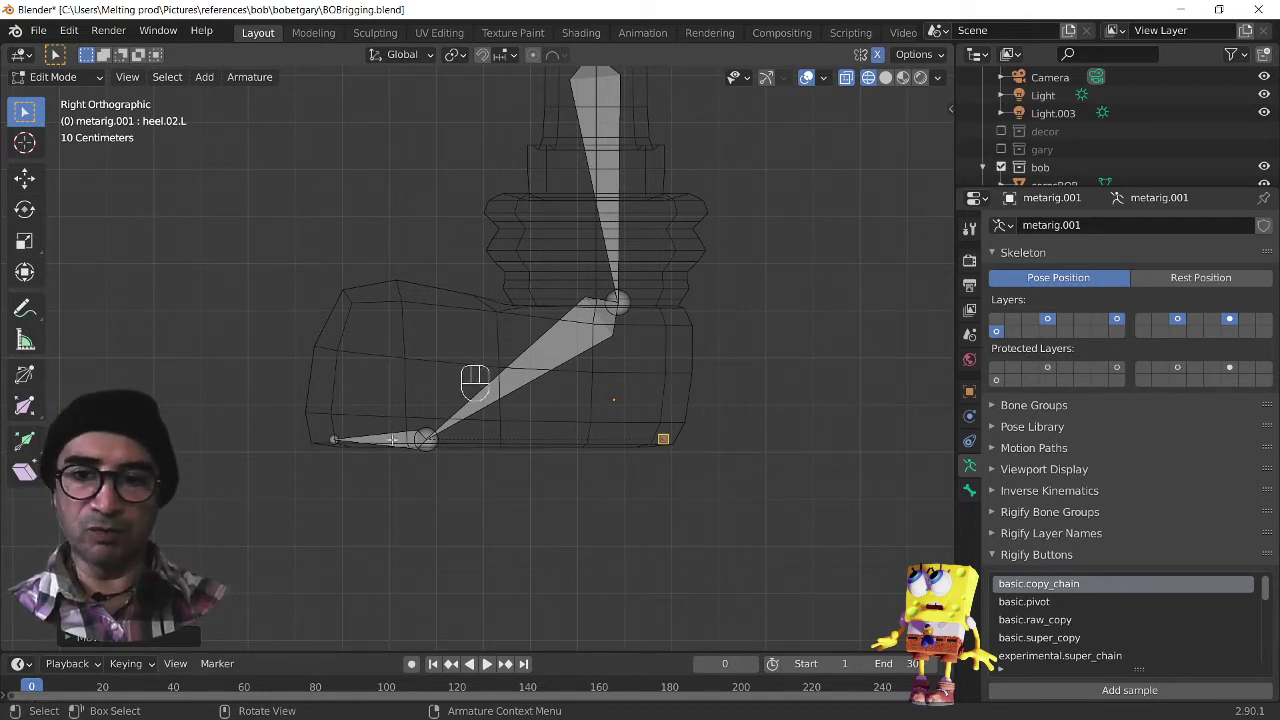
# Step: Move the joint between foot.L and toe.L back along the sole to lengthen the toe bone
pyautogui.press('g')
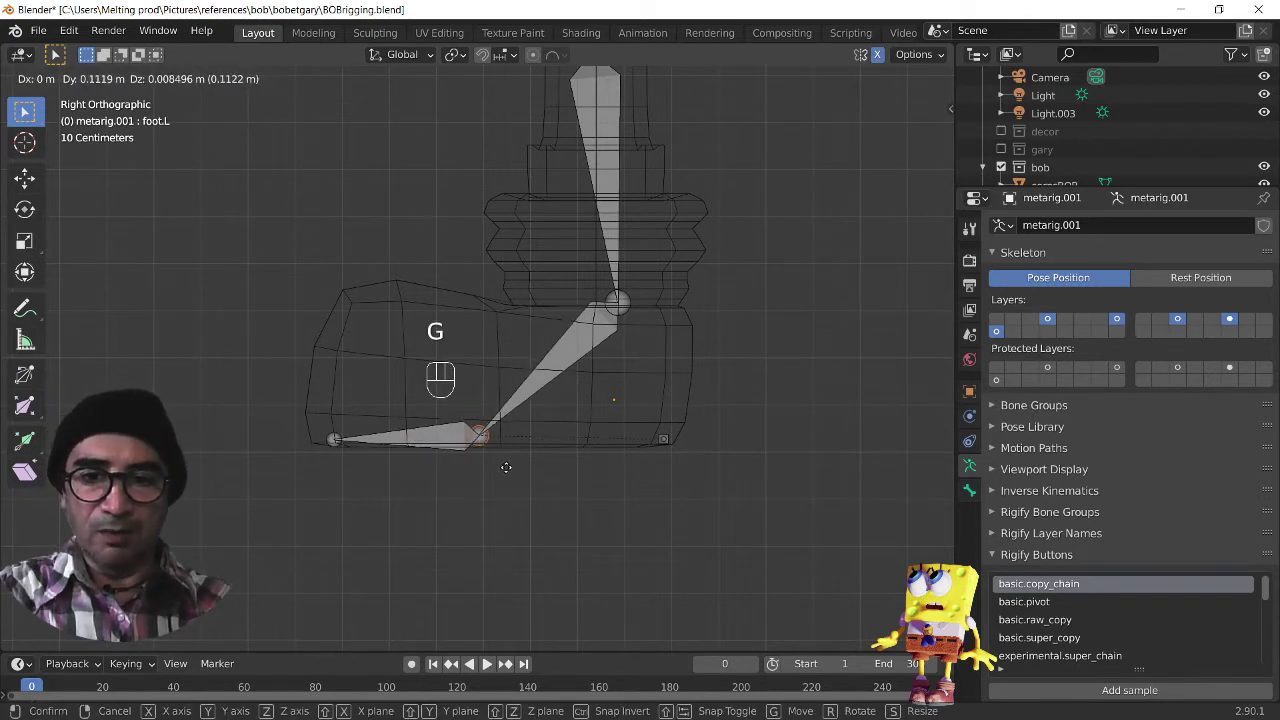
pyautogui.click(526, 470)
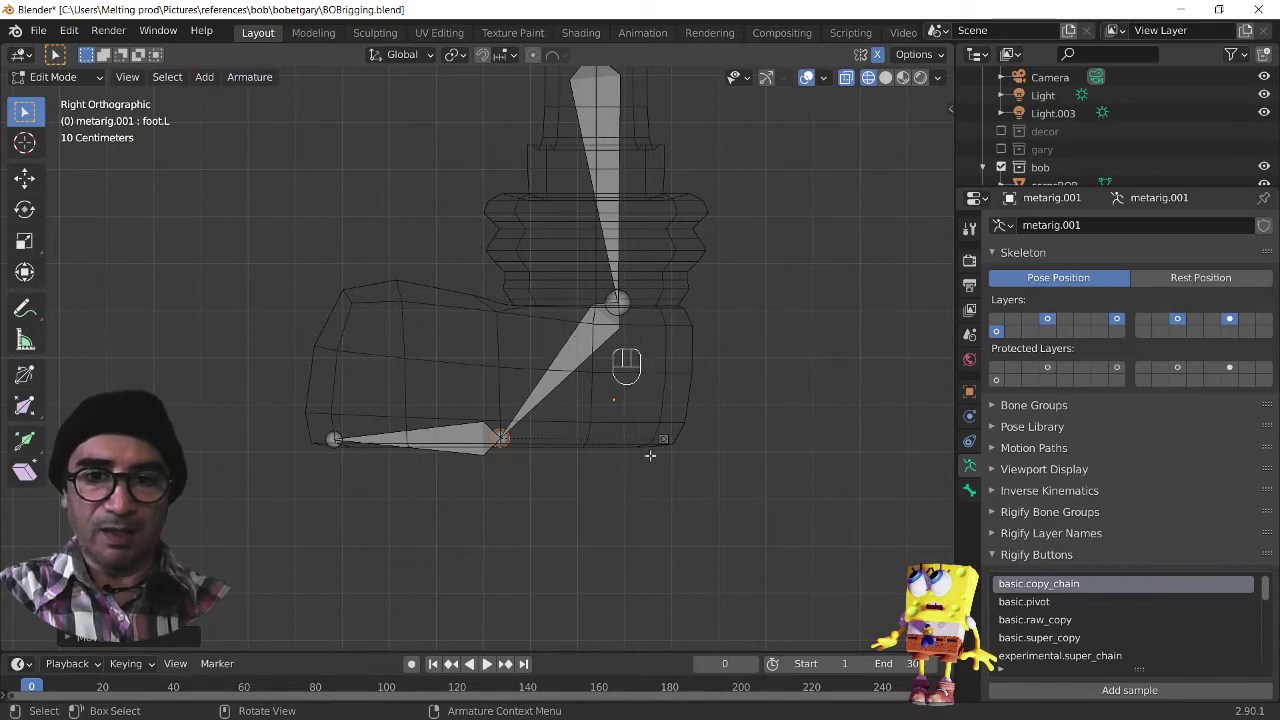
pyautogui.moveTo(478, 501); pyautogui.dragTo(406, 486, button='middle')
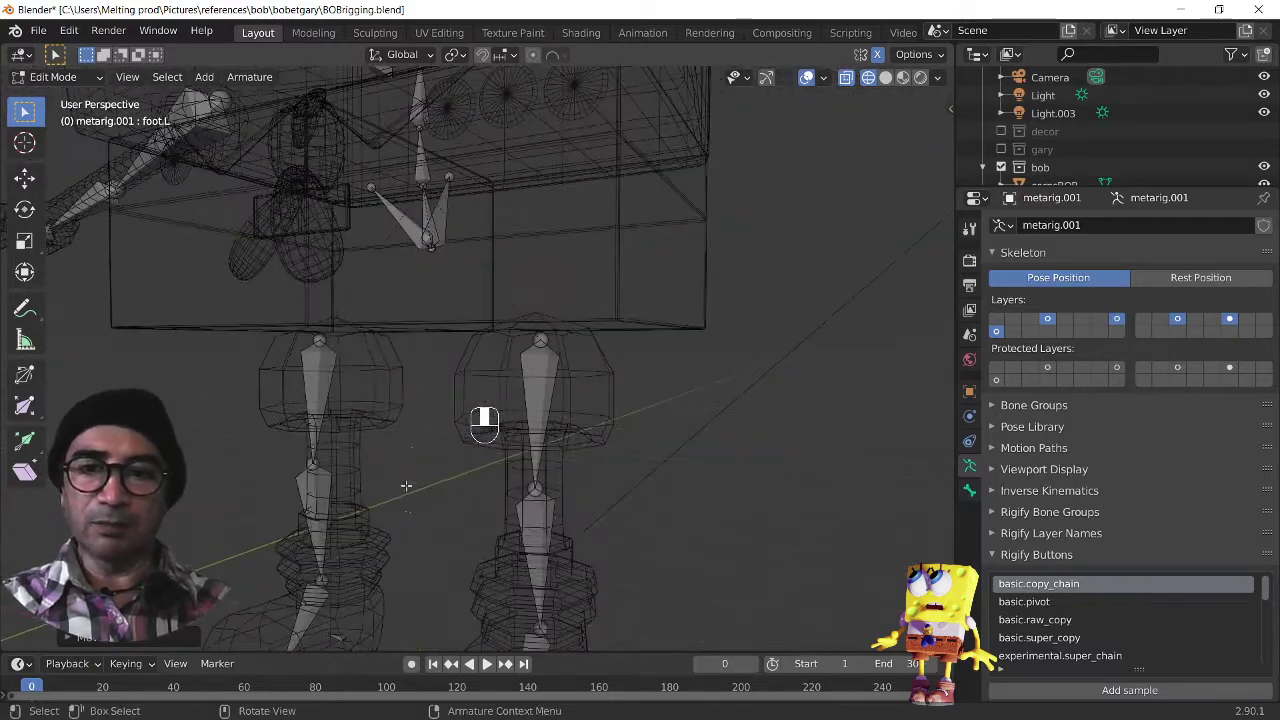
# Step: In front view, move the pelvis.L bone down near the bottom of the pants and swing its tip outward toward the left leg
pyautogui.scroll(-3, 406, 486)
pyautogui.keyDown('shift'); pyautogui.moveTo(465, 366); pyautogui.dragTo(520, 444, button='middle'); pyautogui.keyUp('shift')
pyautogui.scroll(3, 520, 444)
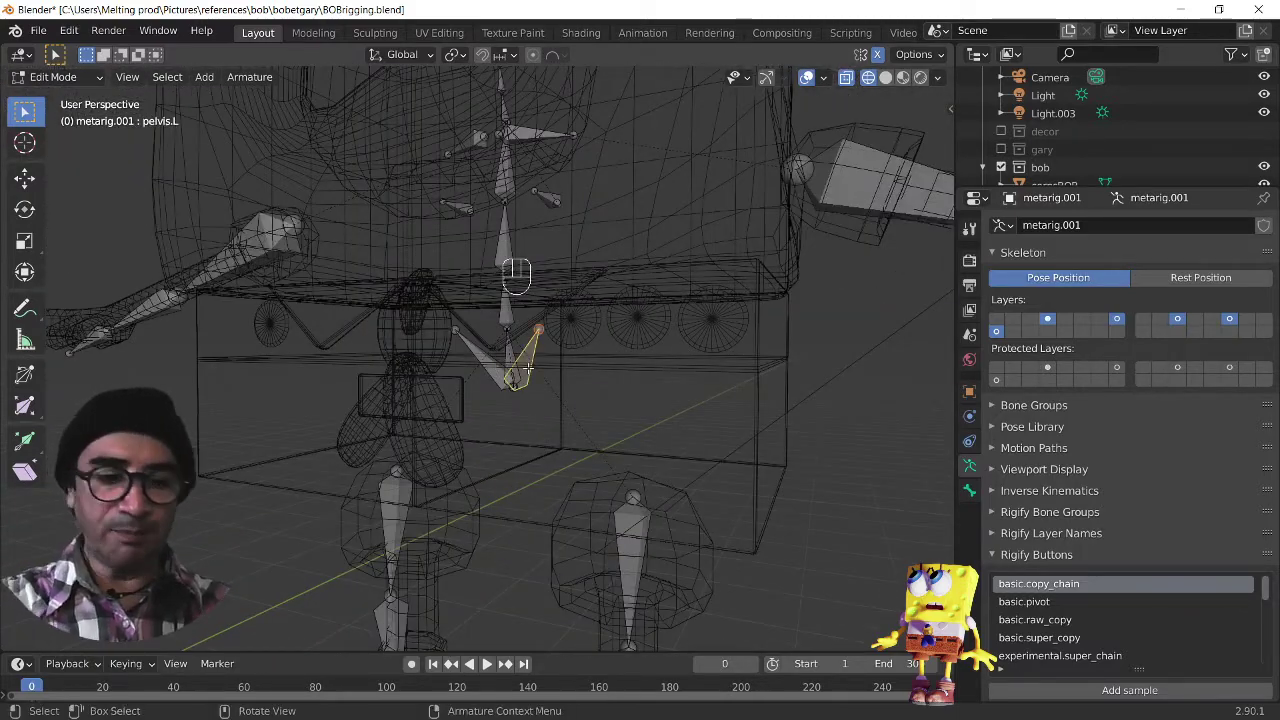
pyautogui.press('KP_1')
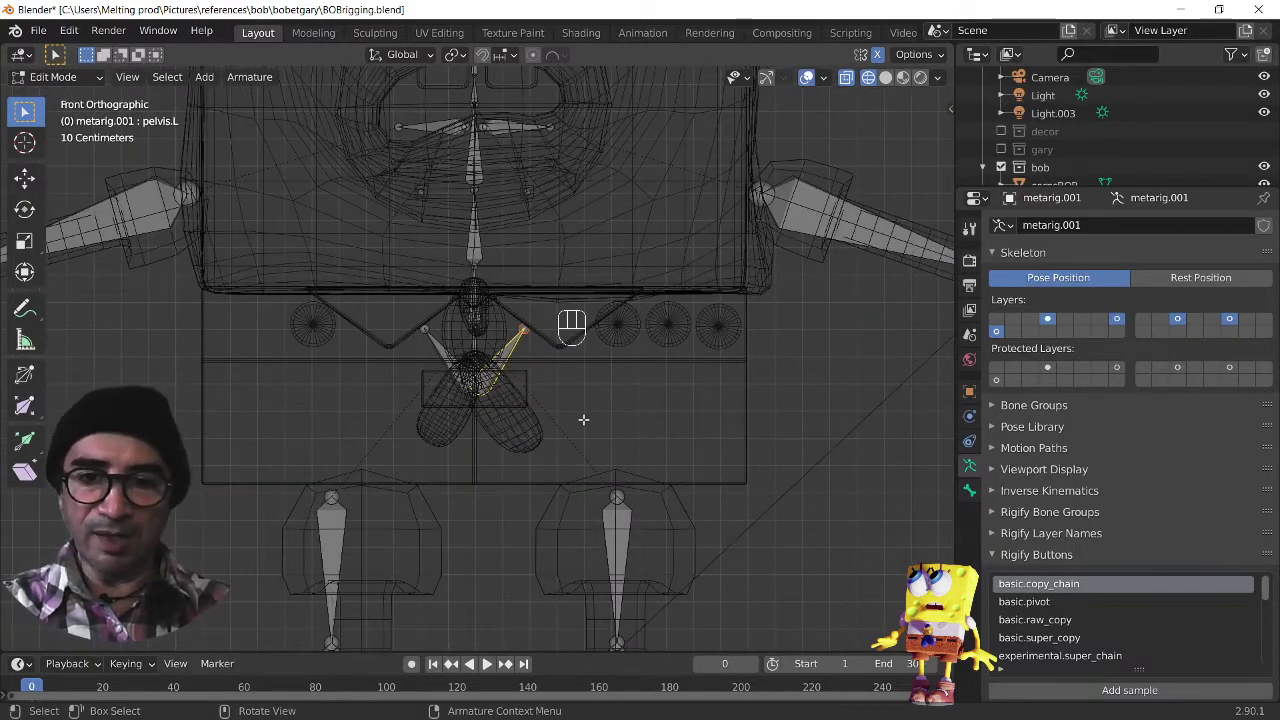
pyautogui.scroll(4, 583, 419)
pyautogui.press('g')
pyautogui.rightClick(572, 423)
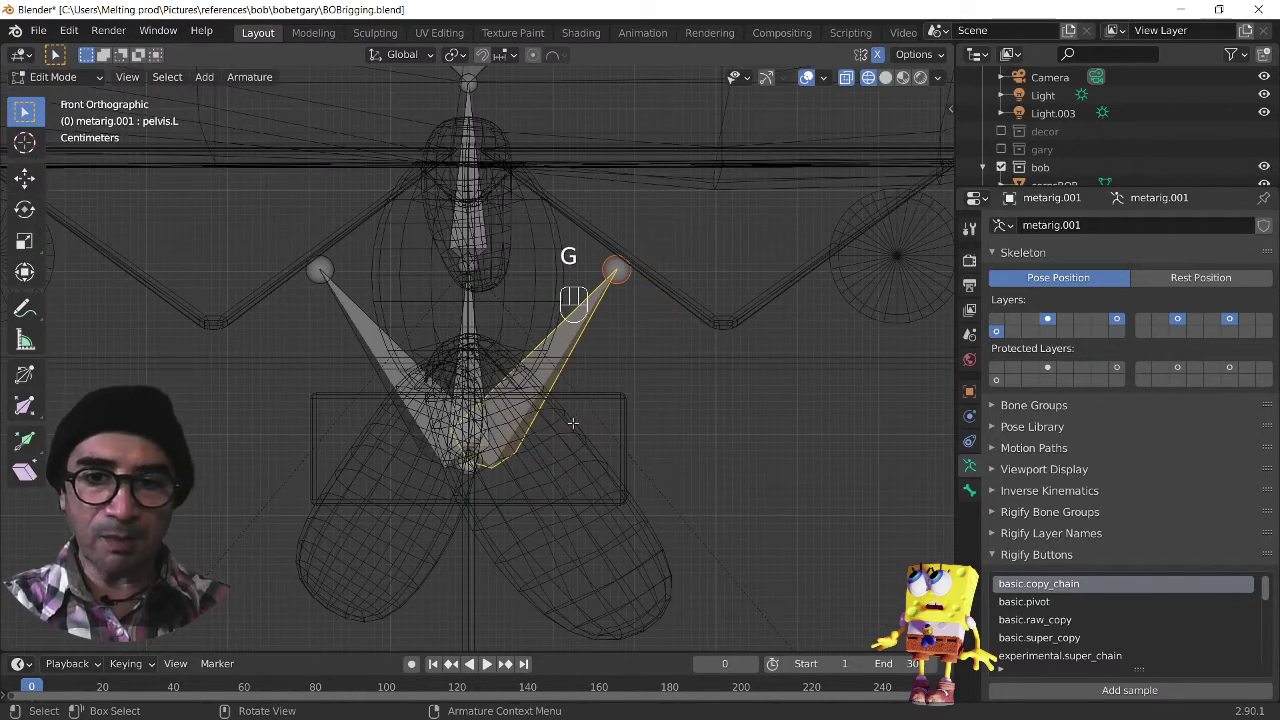
pyautogui.keyDown('shift'); pyautogui.moveTo(564, 458); pyautogui.dragTo(508, 320, button='middle'); pyautogui.keyUp('shift')
pyautogui.scroll(1, 505, 322)
pyautogui.scroll(-3, 576, 278)
pyautogui.press('g')
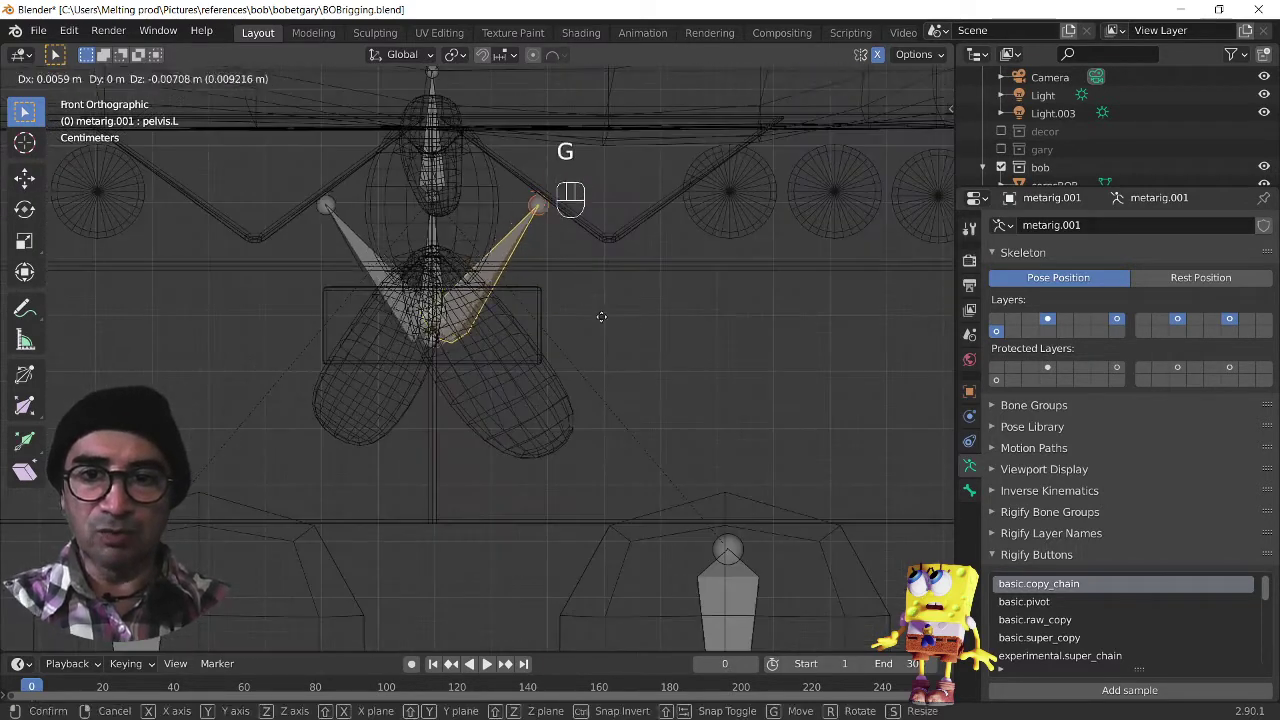
pyautogui.click(648, 333)
pyautogui.press('g')
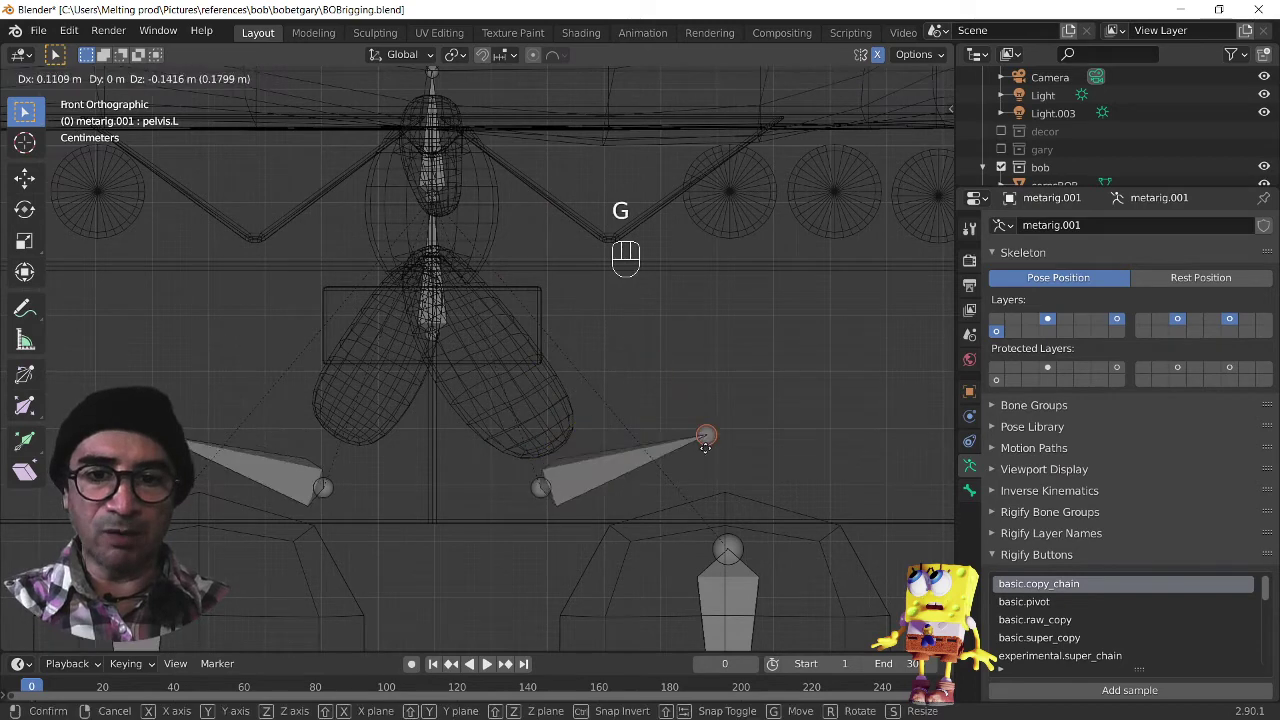
pyautogui.click(555, 478)
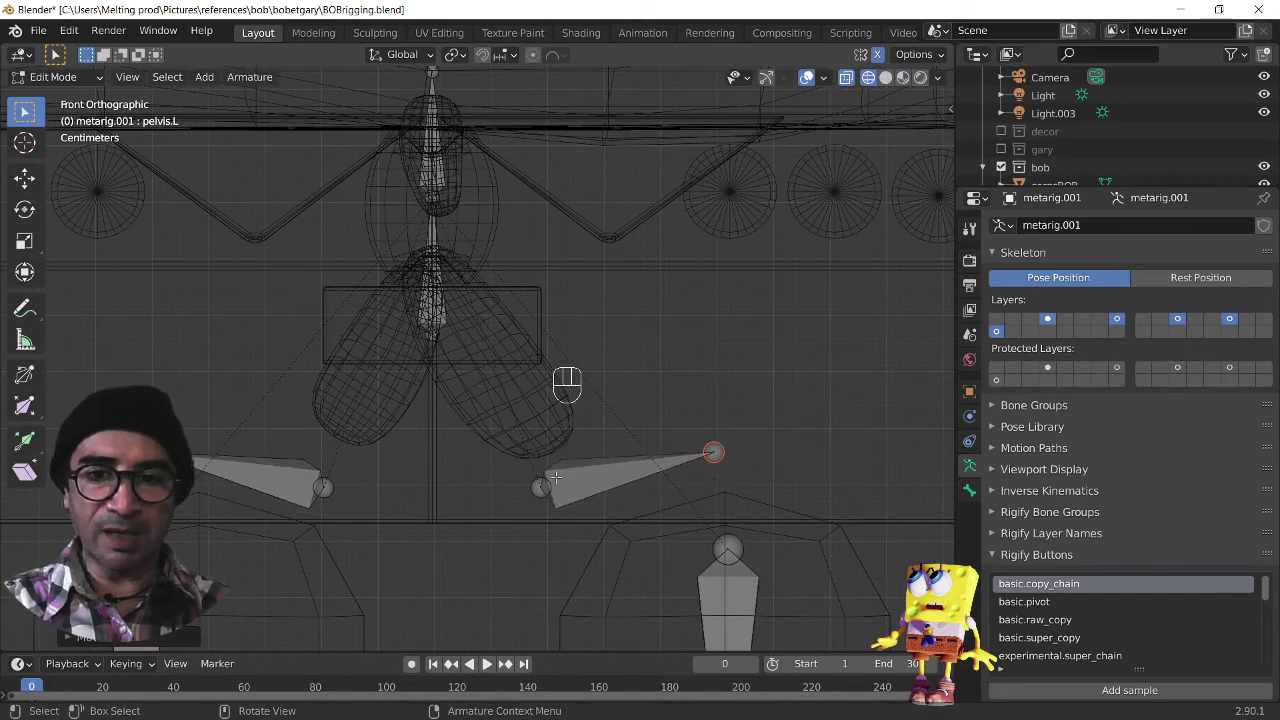
# Step: Lower the base joint of the spine bone along the Z axis to the bottom of the pants
pyautogui.click(435, 342)
pyautogui.press('g')
pyautogui.press('z')
pyautogui.click(472, 402)
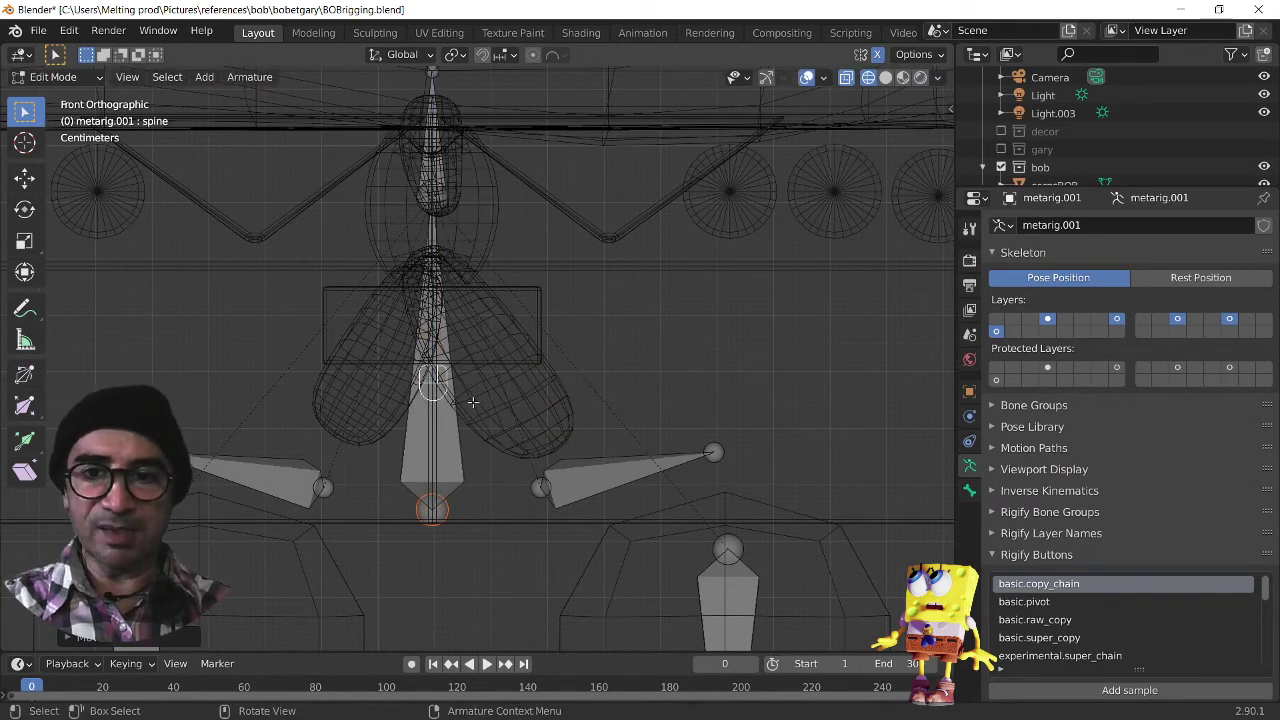
# Step: Lower the joint between the spine and spine.001 bones to shorten the lowest spine bone
pyautogui.scroll(-3, 472, 402)
pyautogui.keyDown('shift'); pyautogui.moveTo(481, 328); pyautogui.dragTo(473, 378, button='middle'); pyautogui.keyUp('shift')
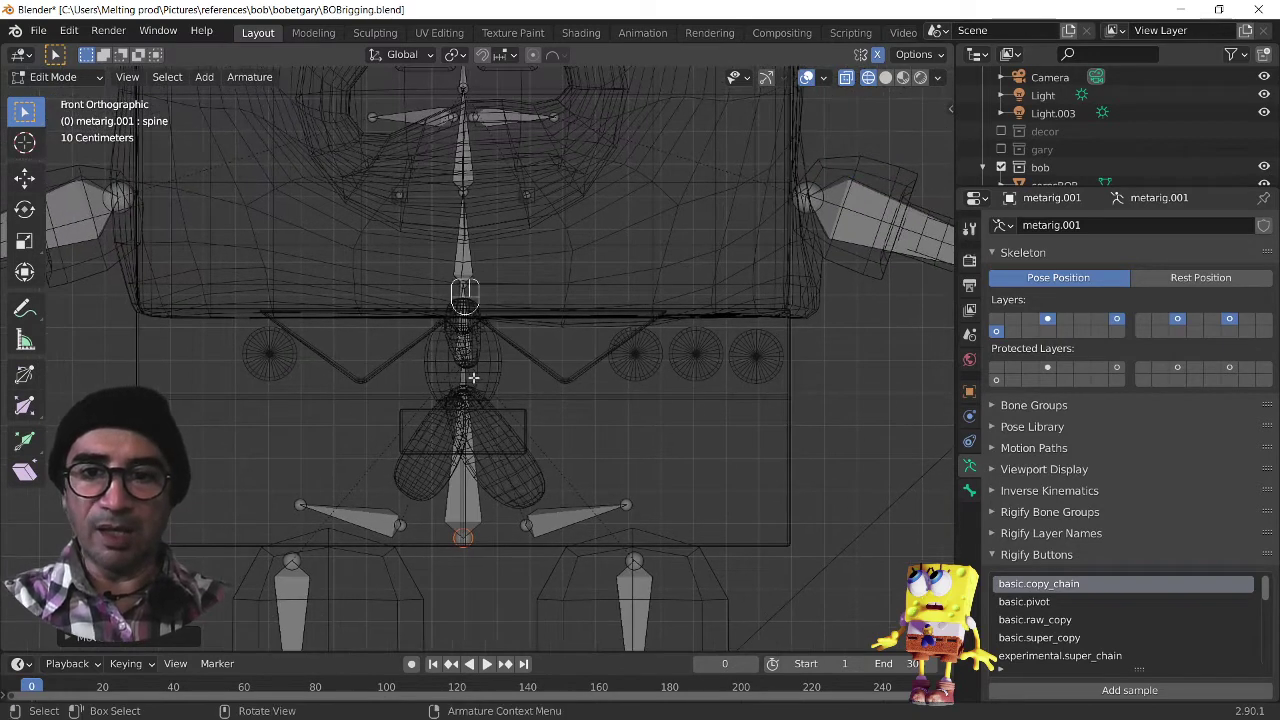
pyautogui.press('g')
pyautogui.click(468, 365)
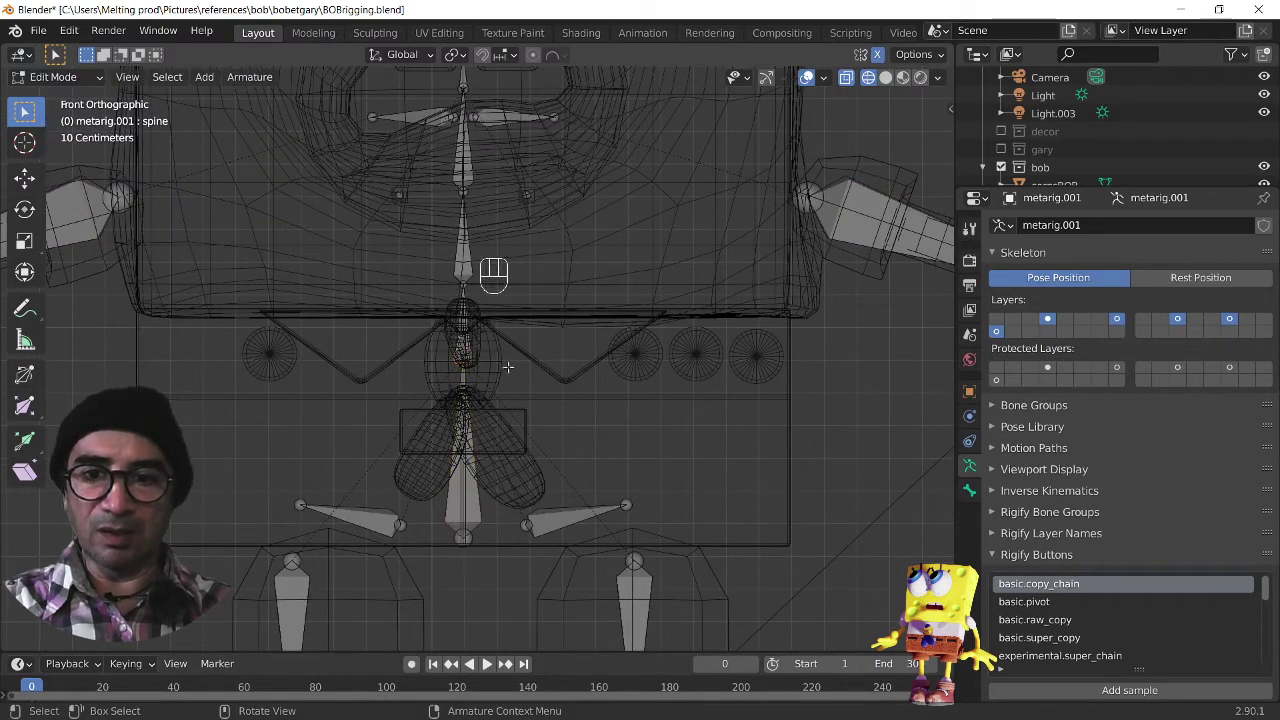
pyautogui.press('g')
pyautogui.click(510, 362)
pyautogui.press('g')
pyautogui.click(513, 350)
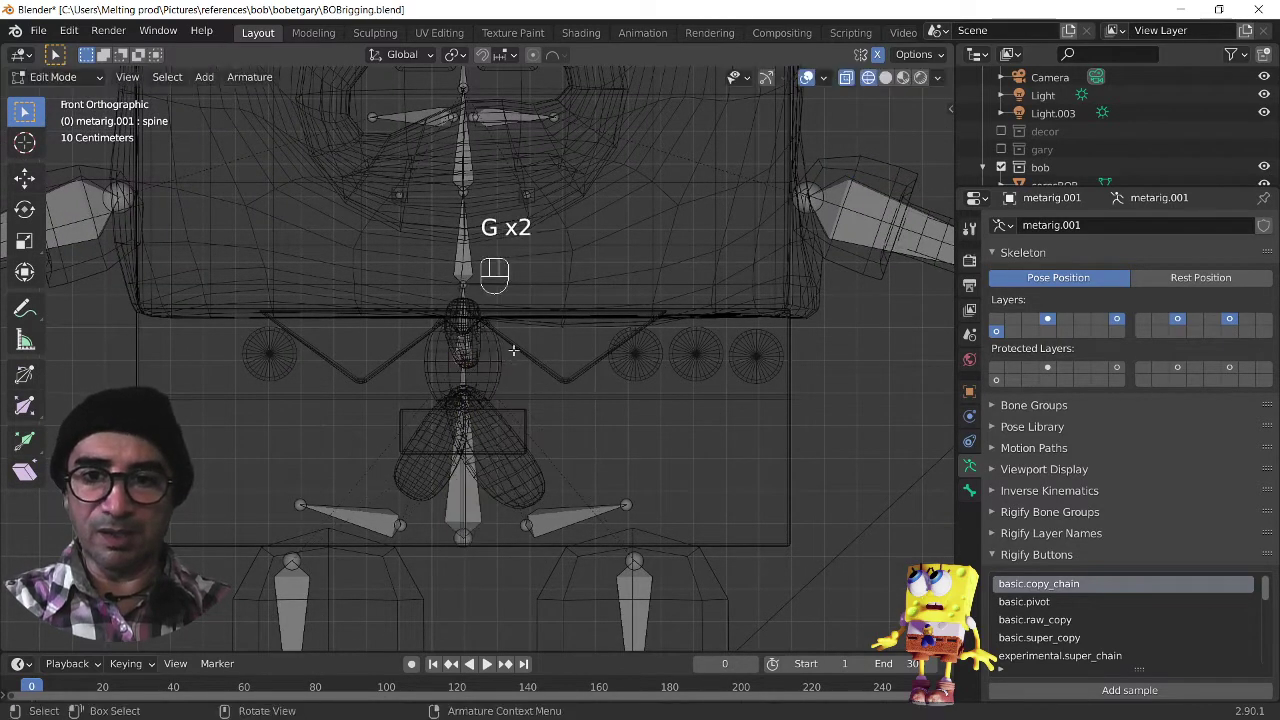
pyautogui.press('g')
pyautogui.click(520, 455)
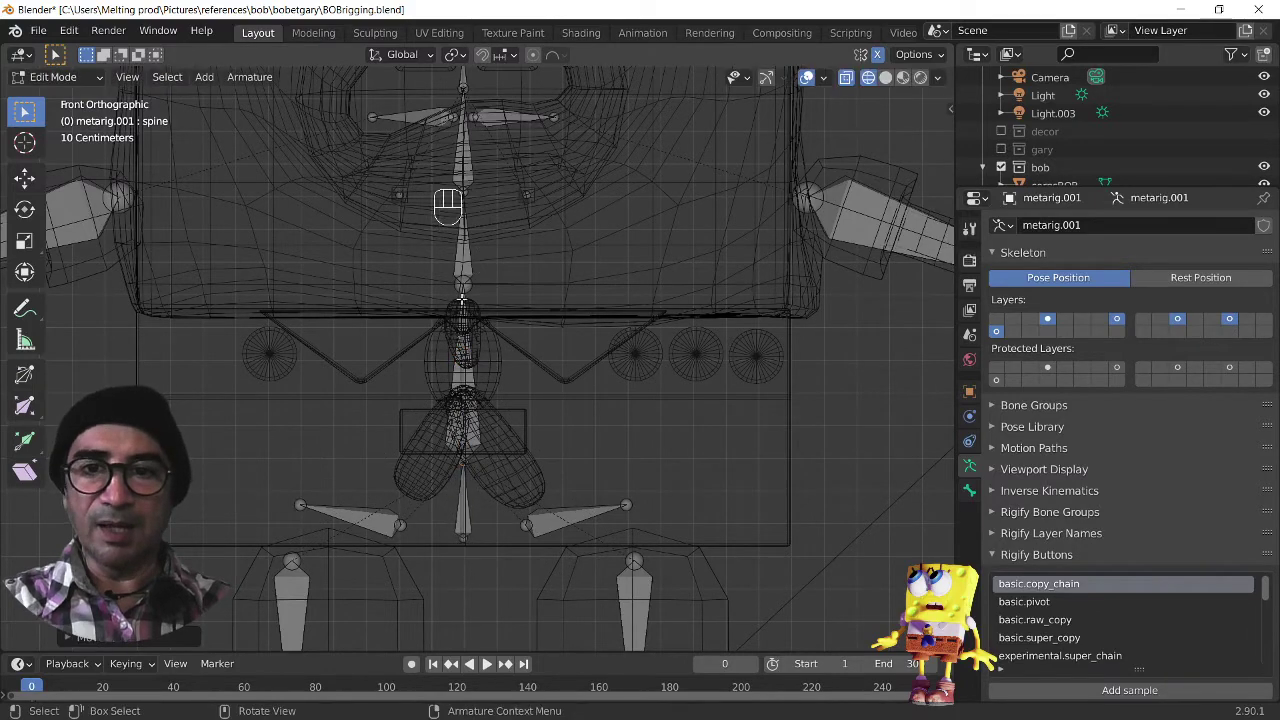
# Step: Move the whole shoulder.L bone outward and down so it sits beside the root of the left arm
pyautogui.keyDown('shift'); pyautogui.moveTo(520, 455); pyautogui.dragTo(509, 371, button='middle'); pyautogui.keyUp('shift')
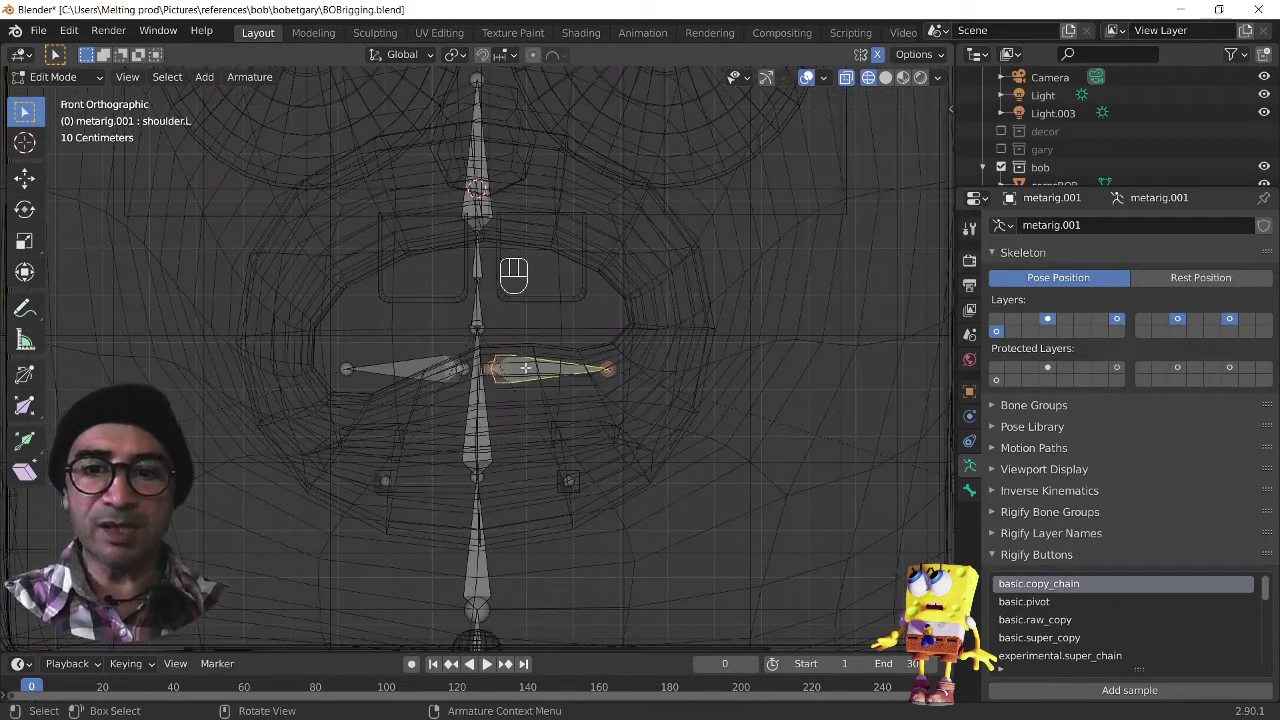
pyautogui.scroll(-5, 525, 368)
pyautogui.press('g')
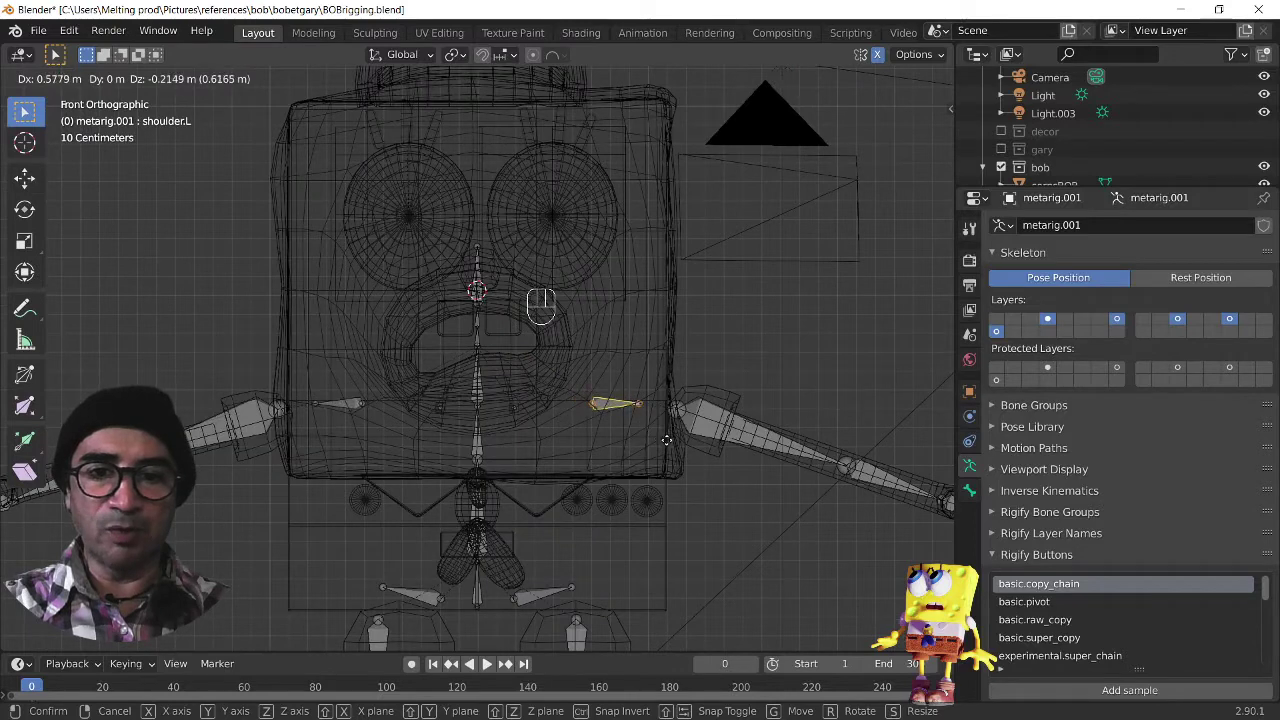
pyautogui.click(677, 440)
# Step: Select the spine.003 and spine.004 bones together and lower them about 0.2 m along the Z axis
pyautogui.scroll(4, 513, 388)
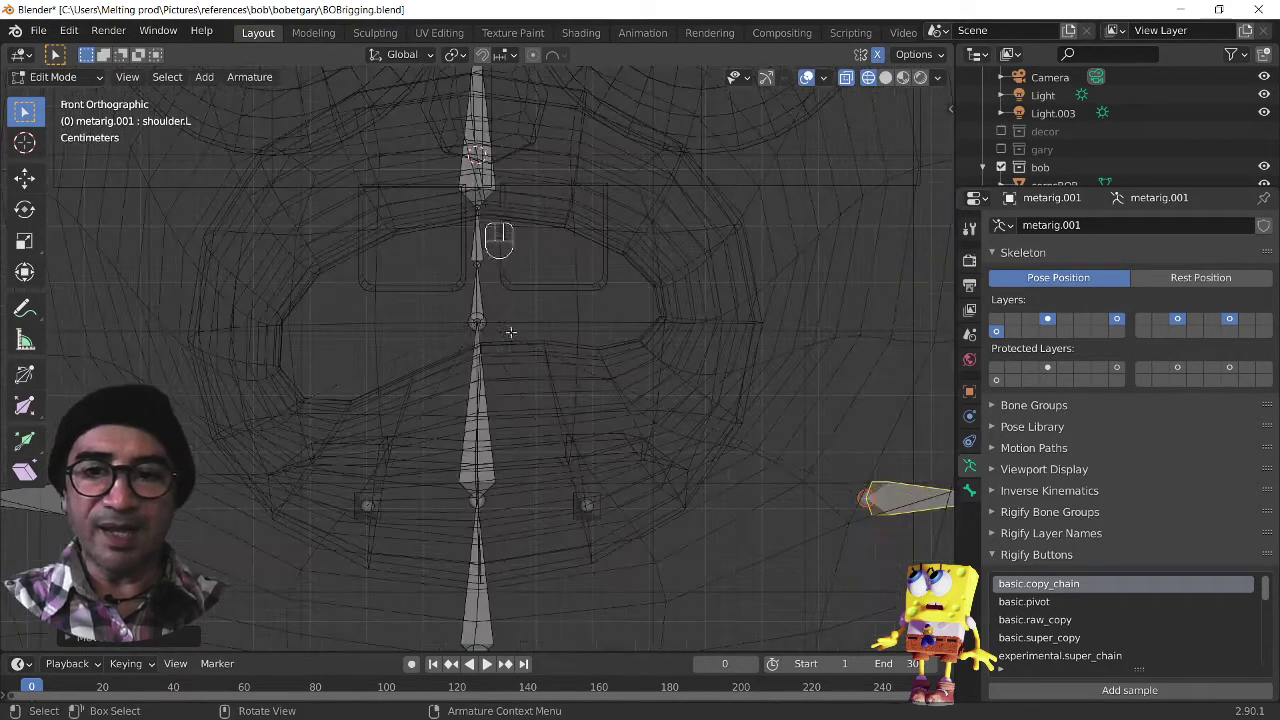
pyautogui.click(474, 304)
pyautogui.press('g')
pyautogui.rightClick(531, 291)
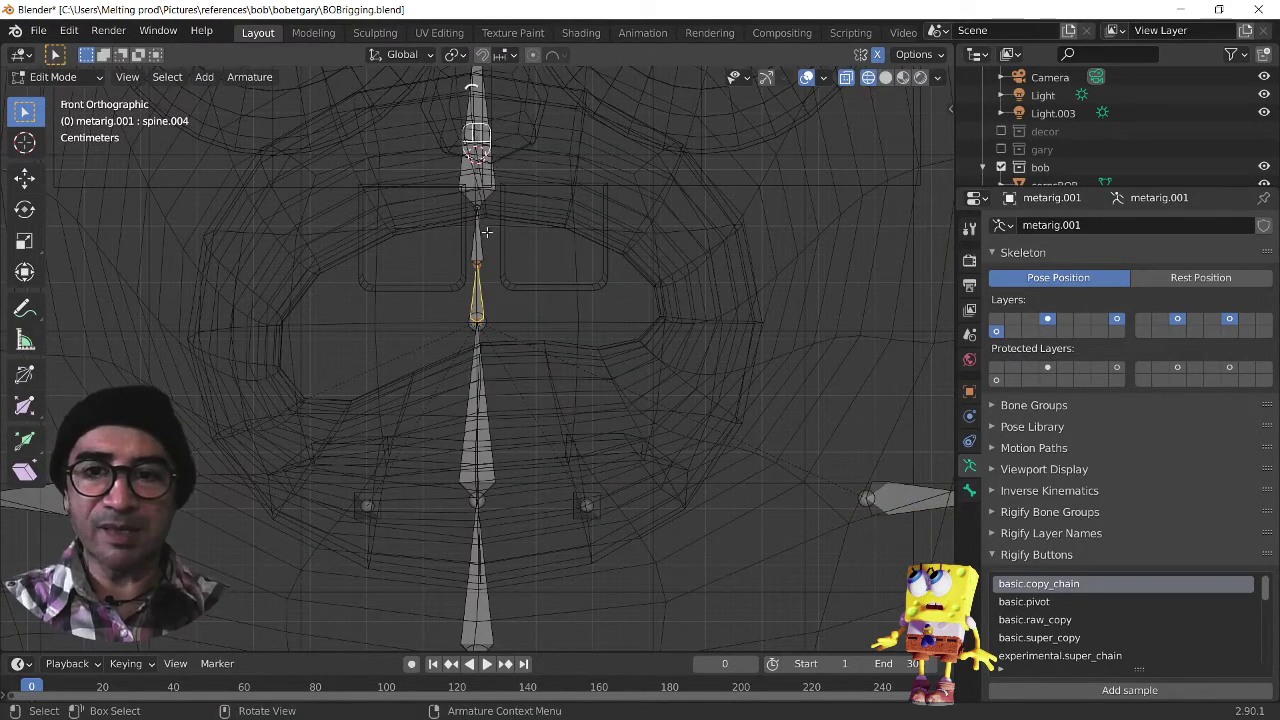
pyautogui.keyDown('shift'); pyautogui.moveTo(493, 275); pyautogui.dragTo(505, 314, button='middle'); pyautogui.keyUp('shift')
pyautogui.scroll(-5, 546, 377)
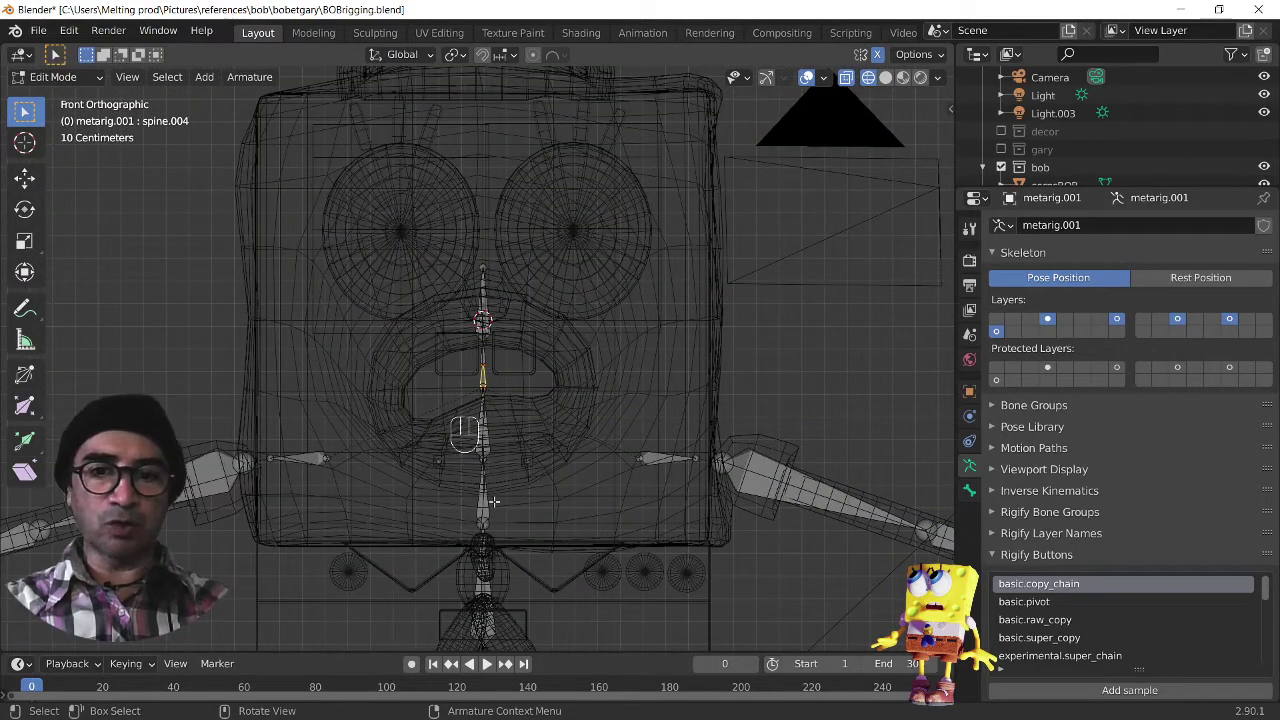
pyautogui.keyDown('shift'); pyautogui.moveTo(512, 443); pyautogui.dragTo(482, 341, button='middle'); pyautogui.keyUp('shift')
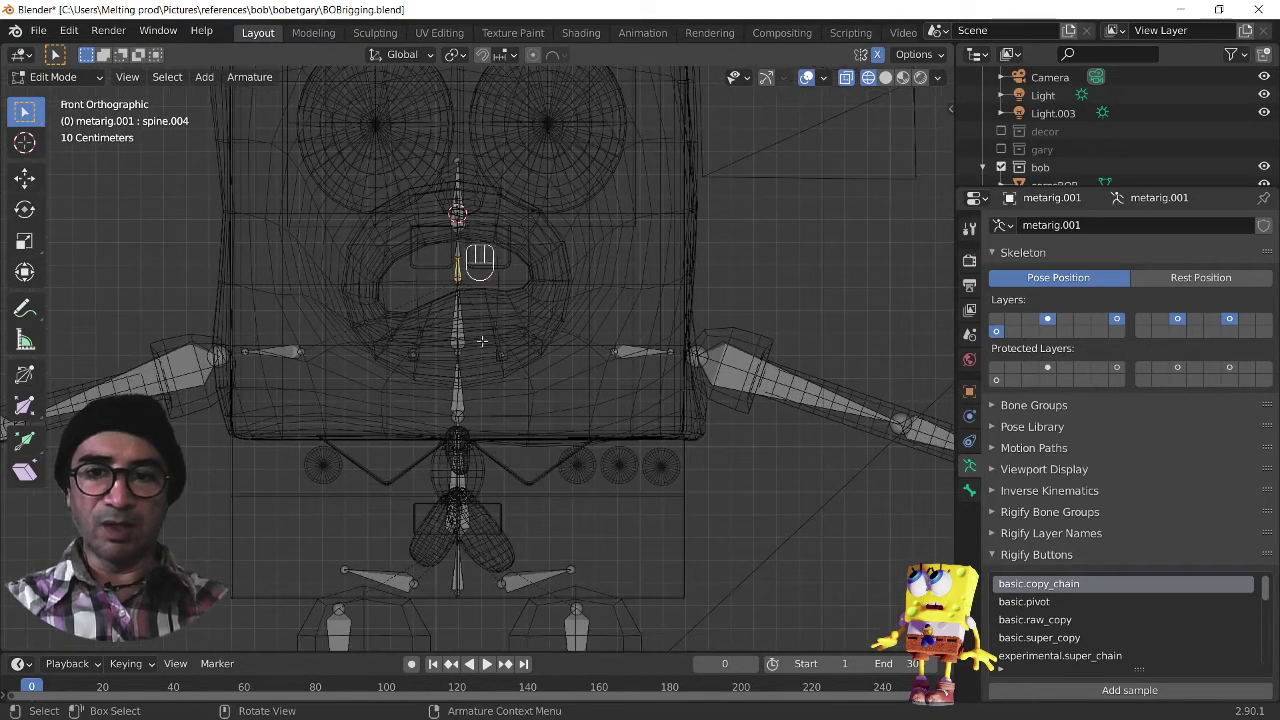
pyautogui.keyDown('shift'); pyautogui.click(456, 257); pyautogui.keyUp('shift')
pyautogui.press('g')
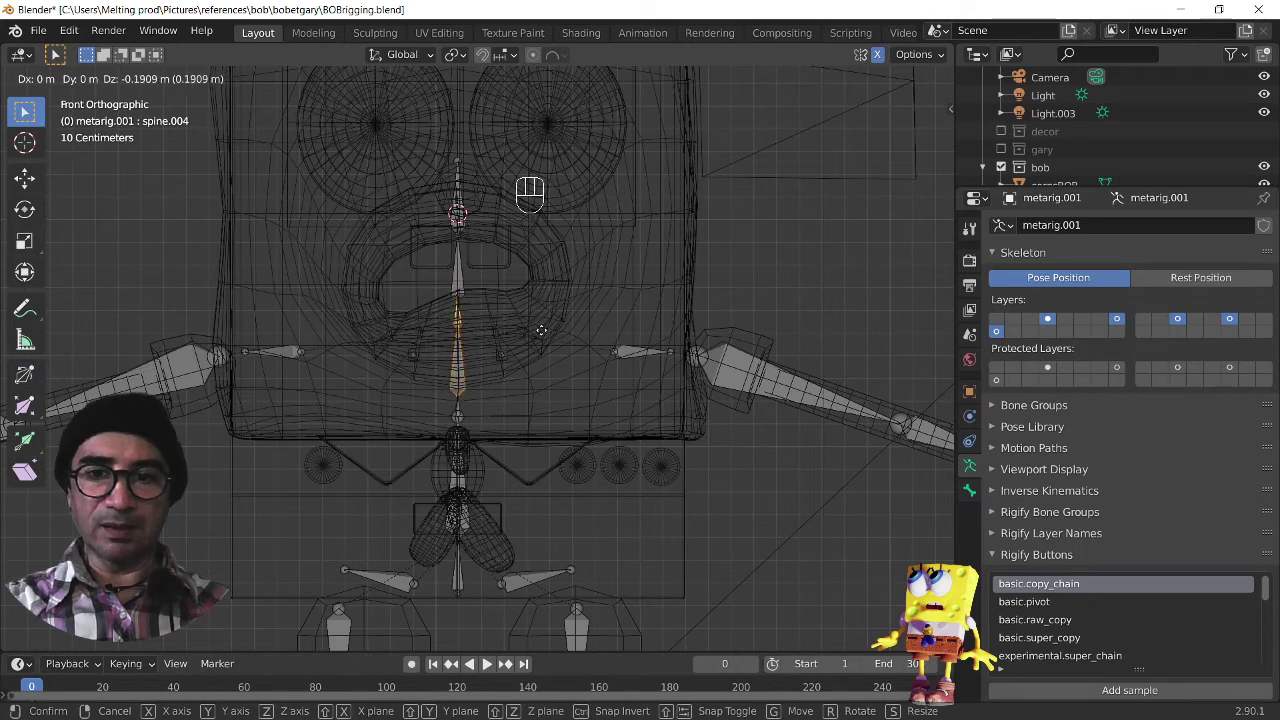
pyautogui.click(541, 330)
pyautogui.scroll(5, 501, 532)
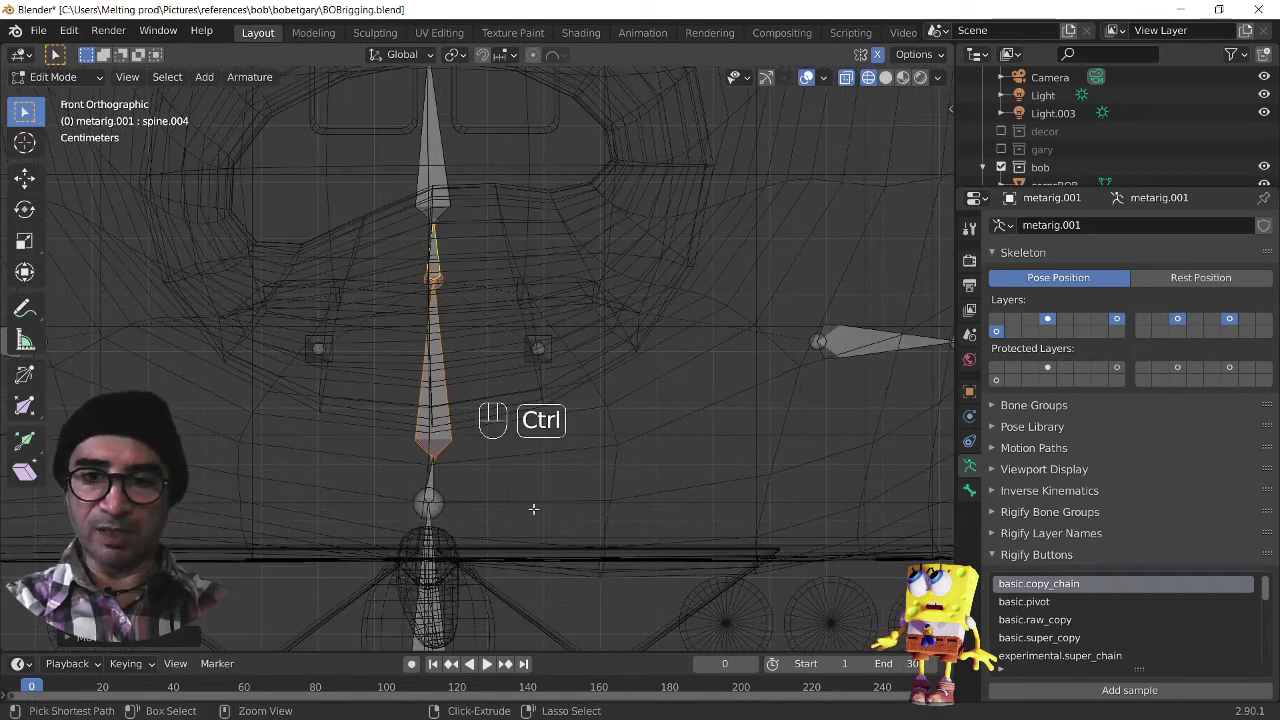
pyautogui.hotkey('ctrl', 'z')
pyautogui.press('g')
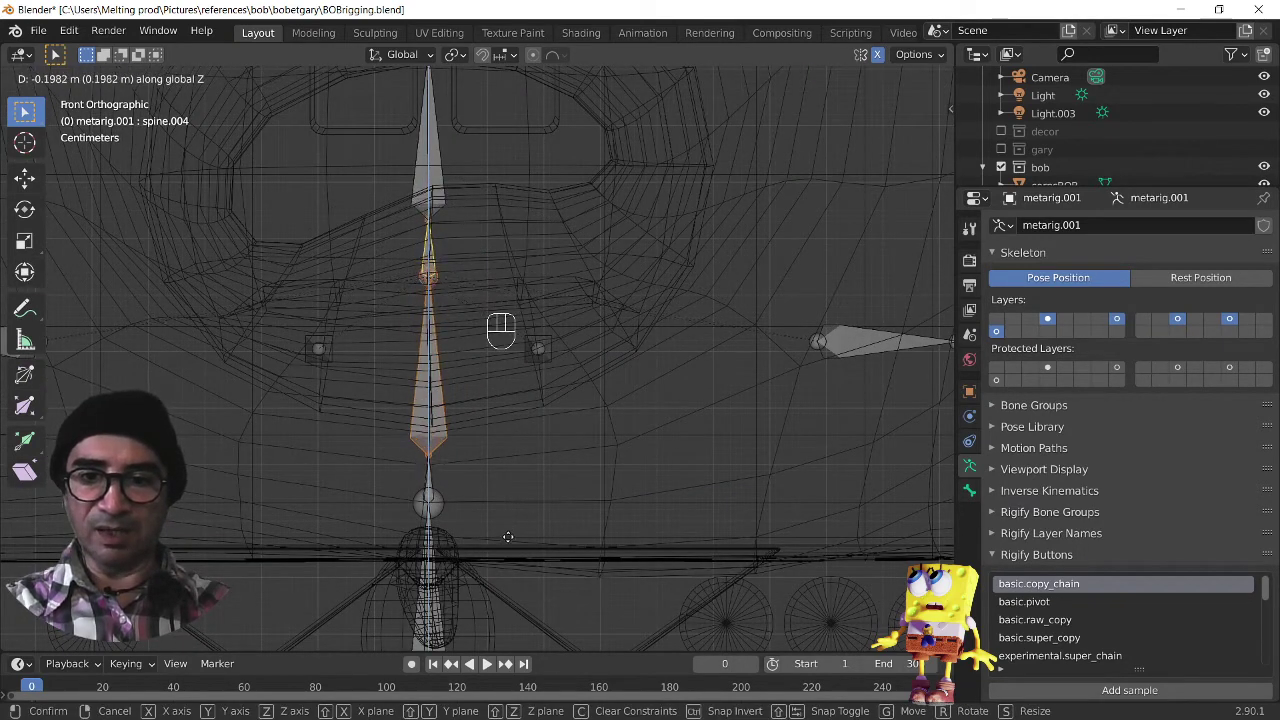
pyautogui.click(507, 543)
# Step: Add spine.001 to the selected upper spine bones and lower the group along the Z axis into the pants
pyautogui.keyDown('shift'); pyautogui.moveTo(450, 560); pyautogui.dragTo(514, 264, button='middle'); pyautogui.keyUp('shift')
pyautogui.keyDown('shift'); pyautogui.click(514, 264); pyautogui.keyUp('shift')
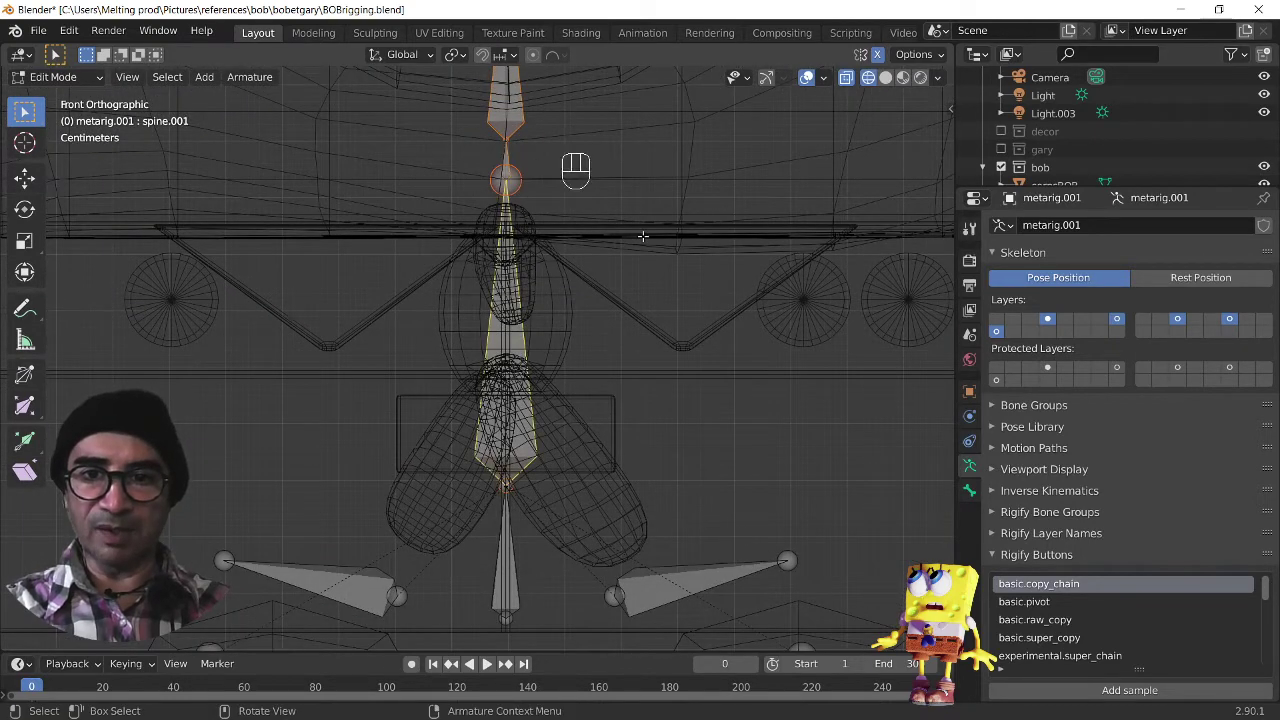
pyautogui.press('g')
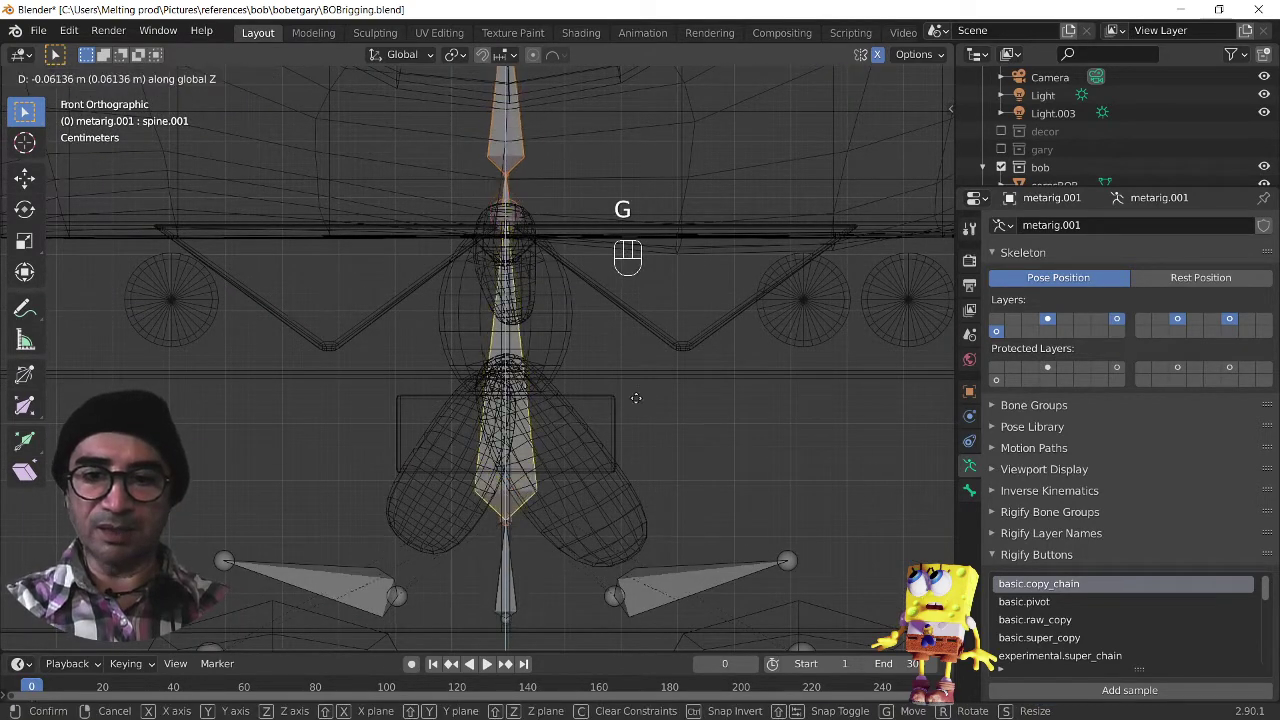
pyautogui.click(634, 406)
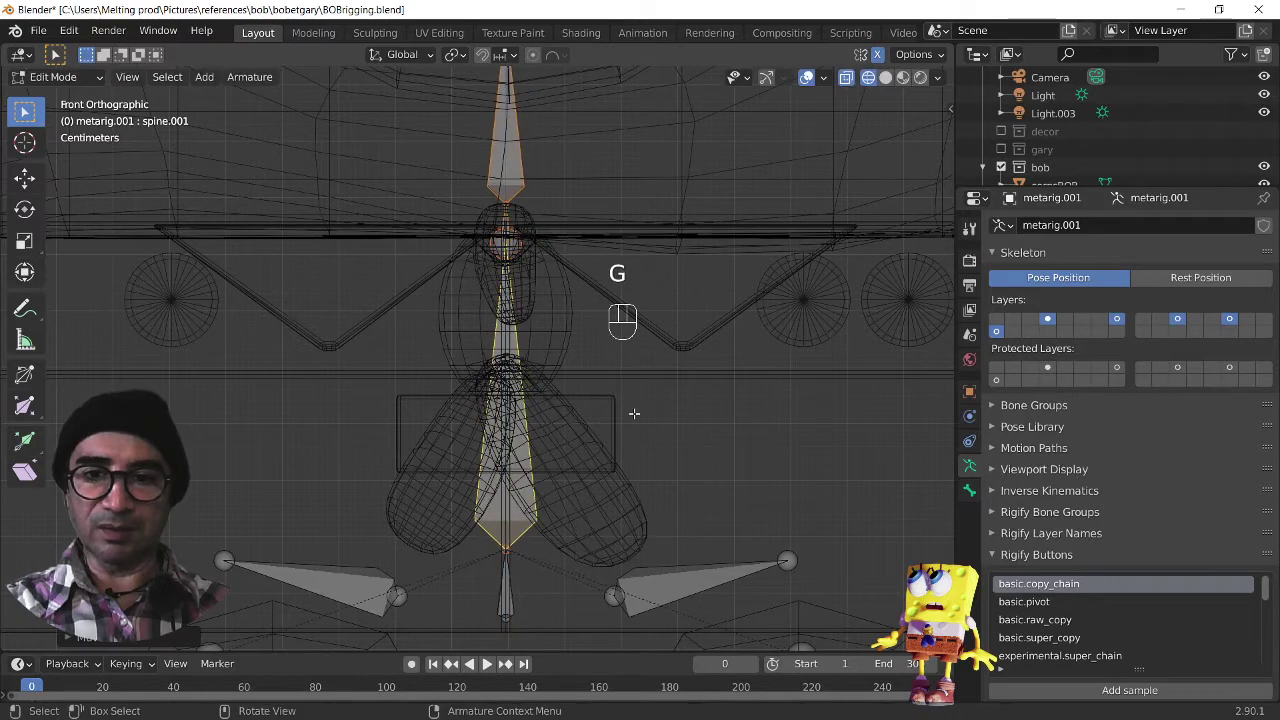
pyautogui.press('g')
pyautogui.press('z')
pyautogui.click(611, 257)
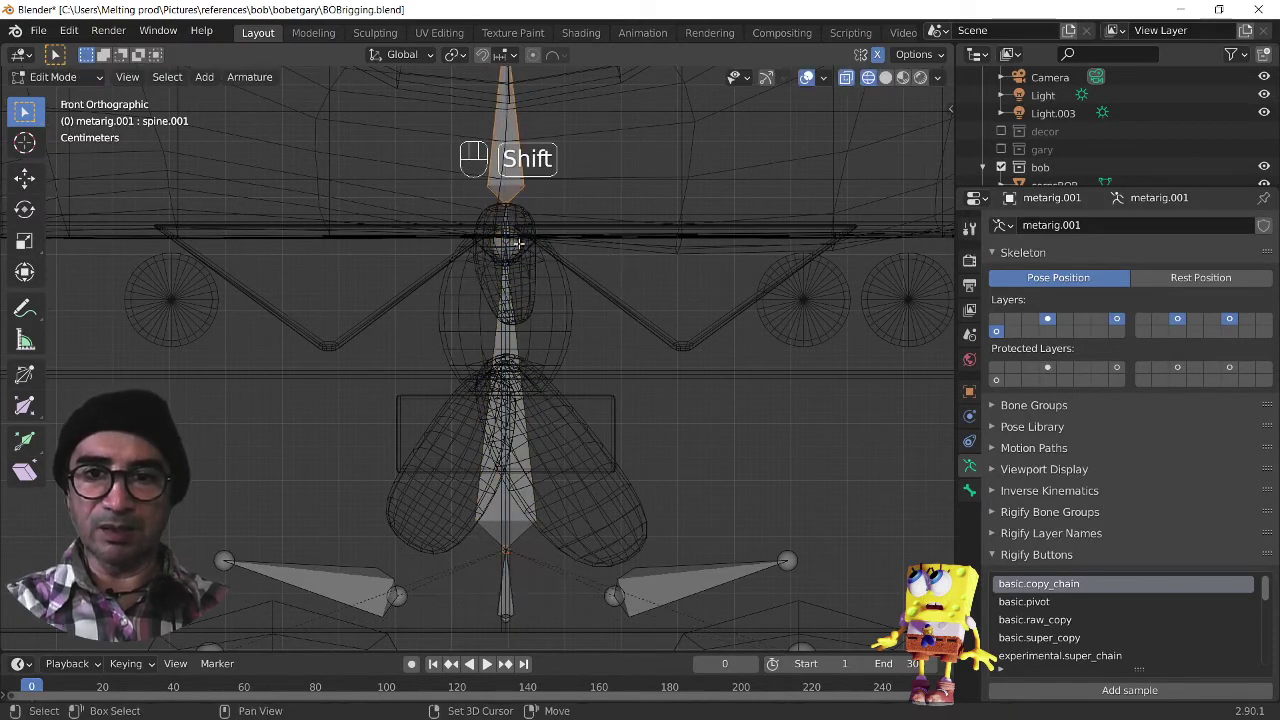
# Step: Lower the joint between spine.001 and spine.002 along the Z axis, close to the base of spine.001
pyautogui.keyDown('shift'); pyautogui.click(516, 247); pyautogui.keyUp('shift')
pyautogui.click(516, 243)
pyautogui.press('g')
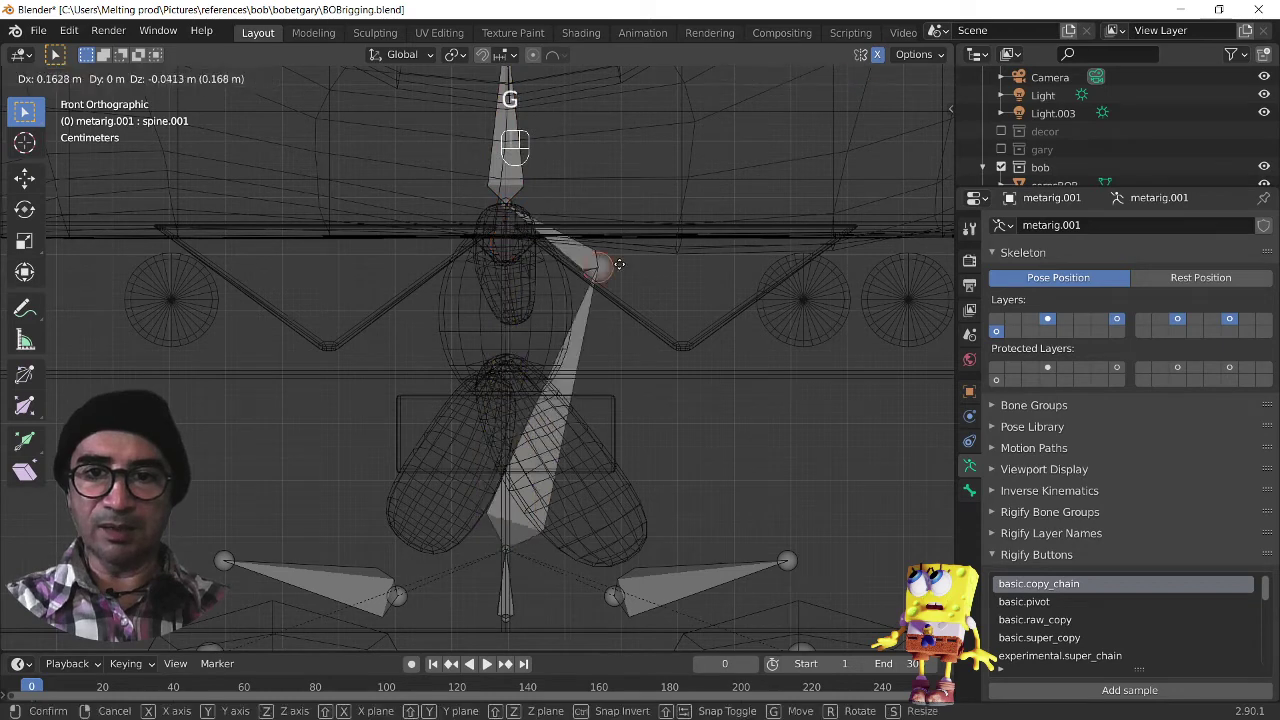
pyautogui.rightClick(549, 275)
pyautogui.press('g')
pyautogui.press('z')
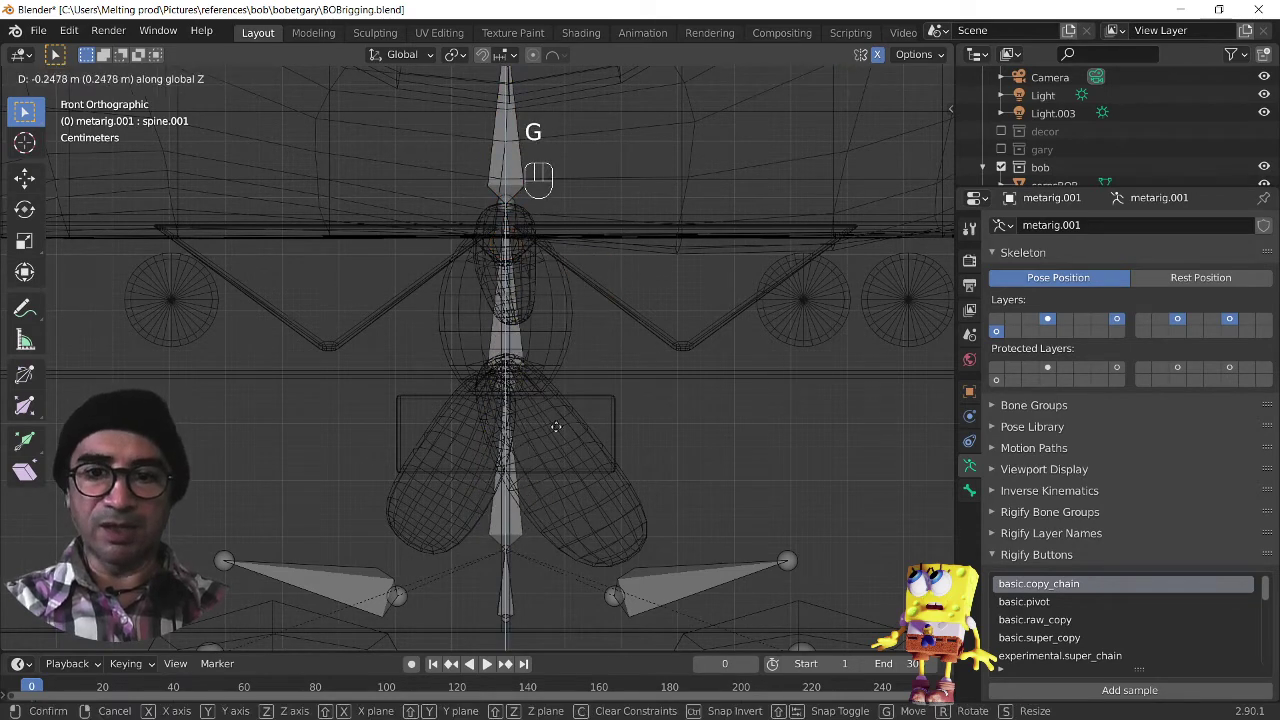
pyautogui.click(559, 530)
pyautogui.scroll(-4, 551, 289)
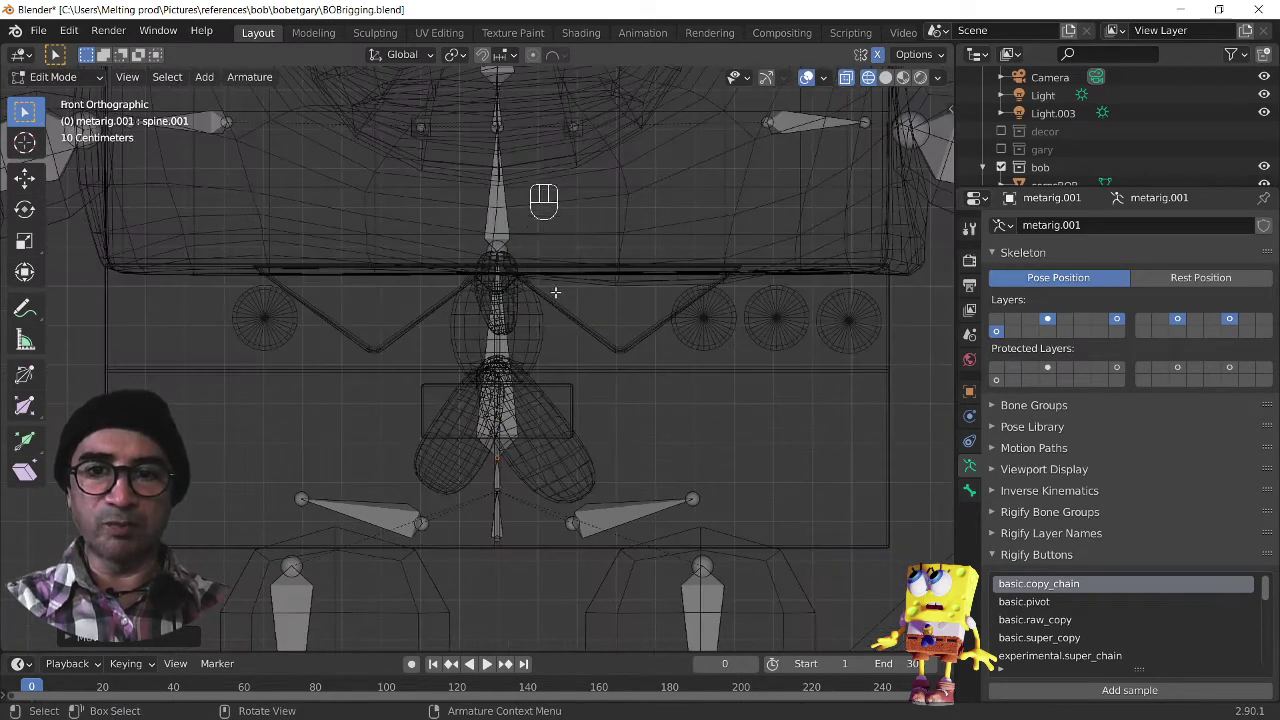
pyautogui.keyDown('shift'); pyautogui.moveTo(540, 229); pyautogui.dragTo(550, 343, button='middle'); pyautogui.keyUp('shift')
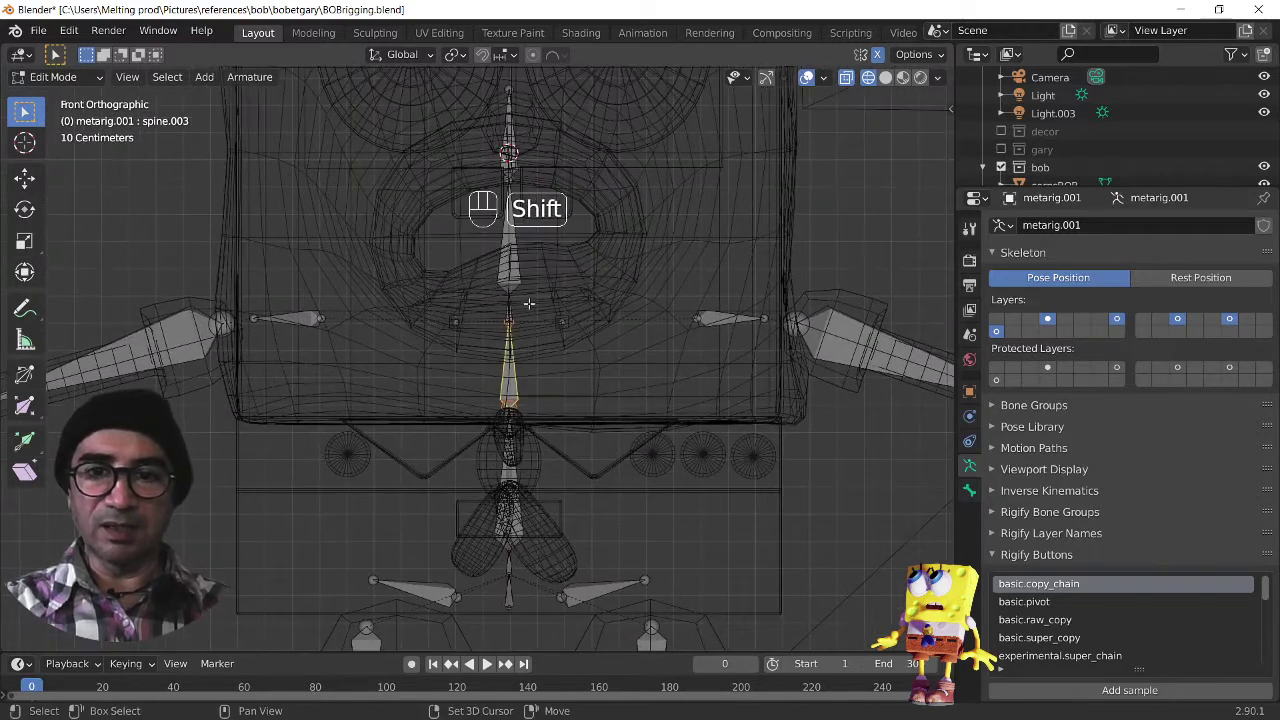
pyautogui.scroll(2, 610, 334)
pyautogui.keyDown('shift'); pyautogui.moveTo(584, 303); pyautogui.dragTo(474, 343, button='middle'); pyautogui.keyUp('shift')
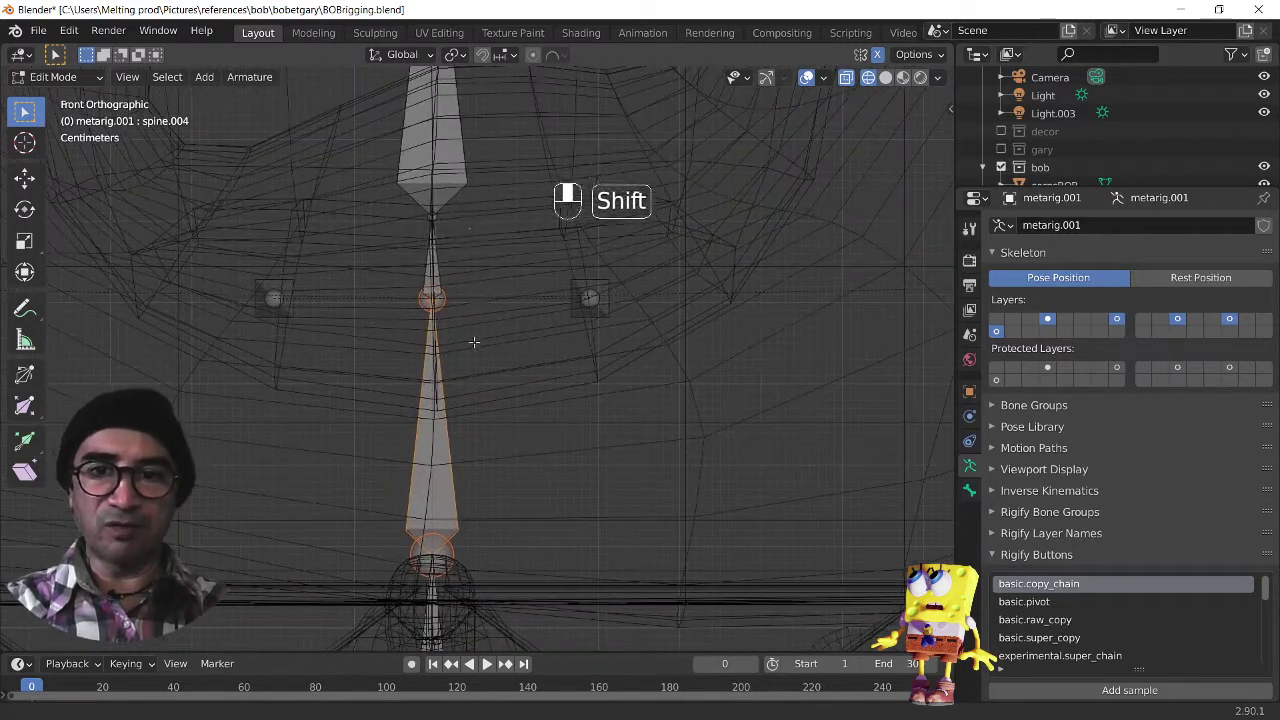
pyautogui.press('g')
pyautogui.rightClick(540, 308)
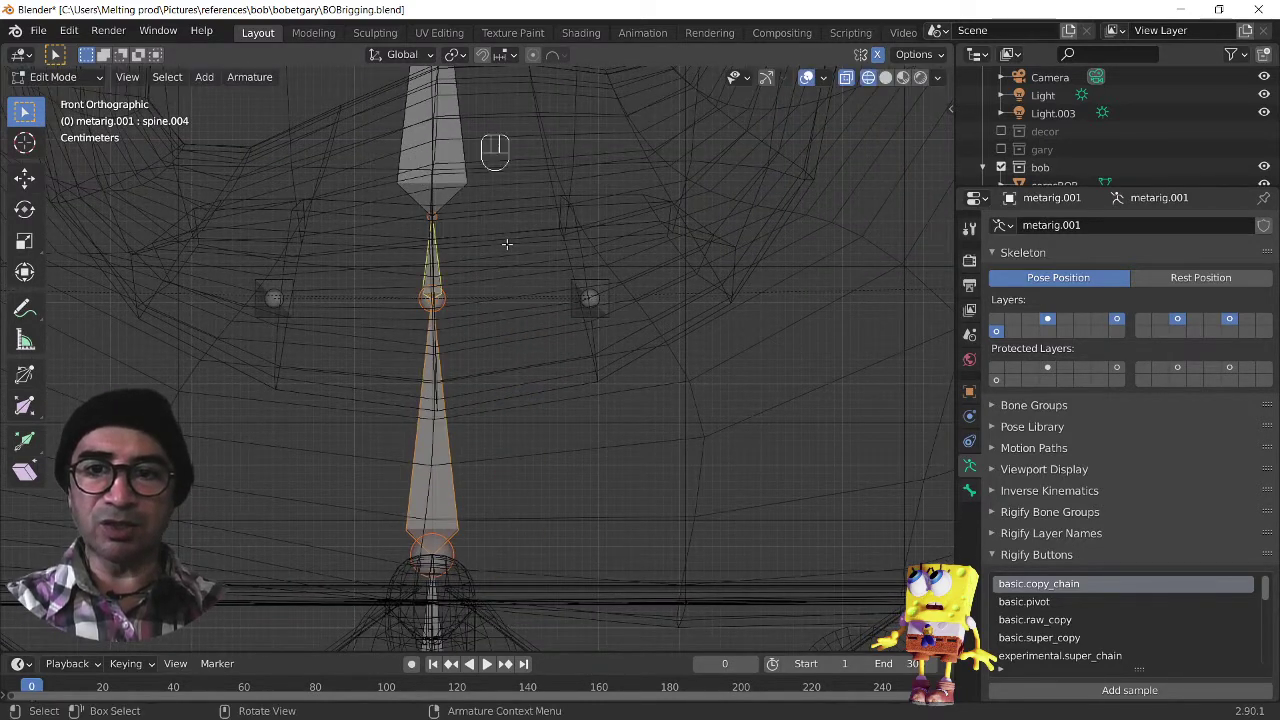
pyautogui.press('g')
pyautogui.rightClick(578, 282)
pyautogui.scroll(-2, 549, 258)
pyautogui.keyDown('shift'); pyautogui.moveTo(514, 208); pyautogui.dragTo(522, 404, button='middle'); pyautogui.keyUp('shift')
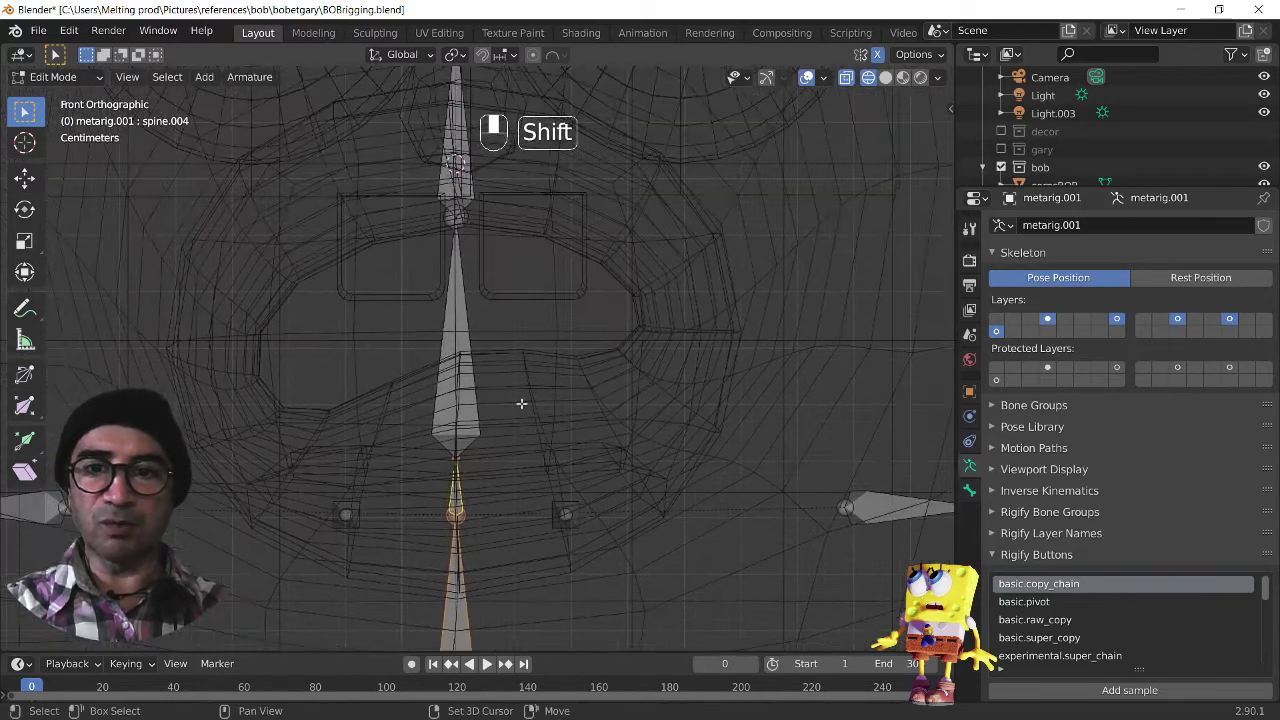
pyautogui.click(451, 343)
pyautogui.press('g')
pyautogui.rightClick(620, 329)
pyautogui.moveTo(580, 252)
pyautogui.keyDown('shift'); pyautogui.mouseDown(button='middle')
pyautogui.moveTo(580, 457)
pyautogui.moveTo(548, 81)
pyautogui.mouseUp(button='middle'); pyautogui.keyUp('shift')
pyautogui.keyDown('shift'); pyautogui.moveTo(474, 549); pyautogui.dragTo(475, 459, button='middle'); pyautogui.keyUp('shift')
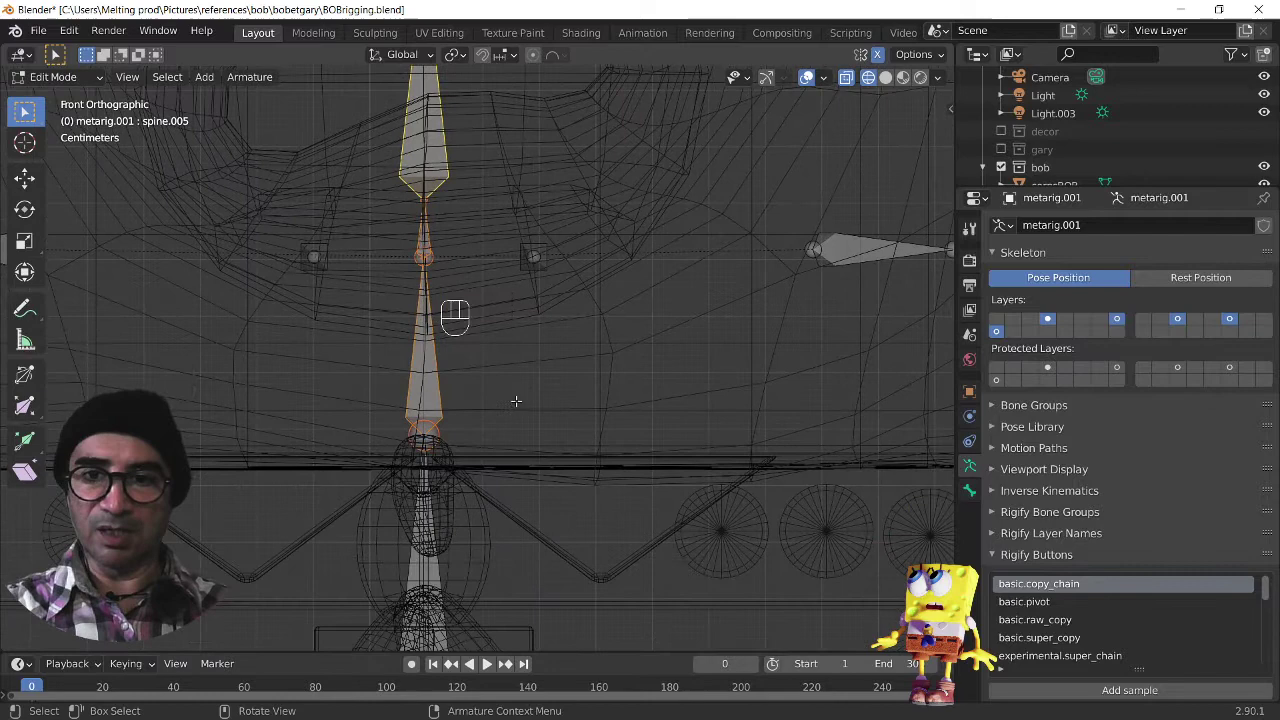
# Step: Select spine.003 together with spine.004 and move both bones farther down along the Z axis toward the pants
pyautogui.click(426, 408)
pyautogui.press('g')
pyautogui.rightClick(497, 376)
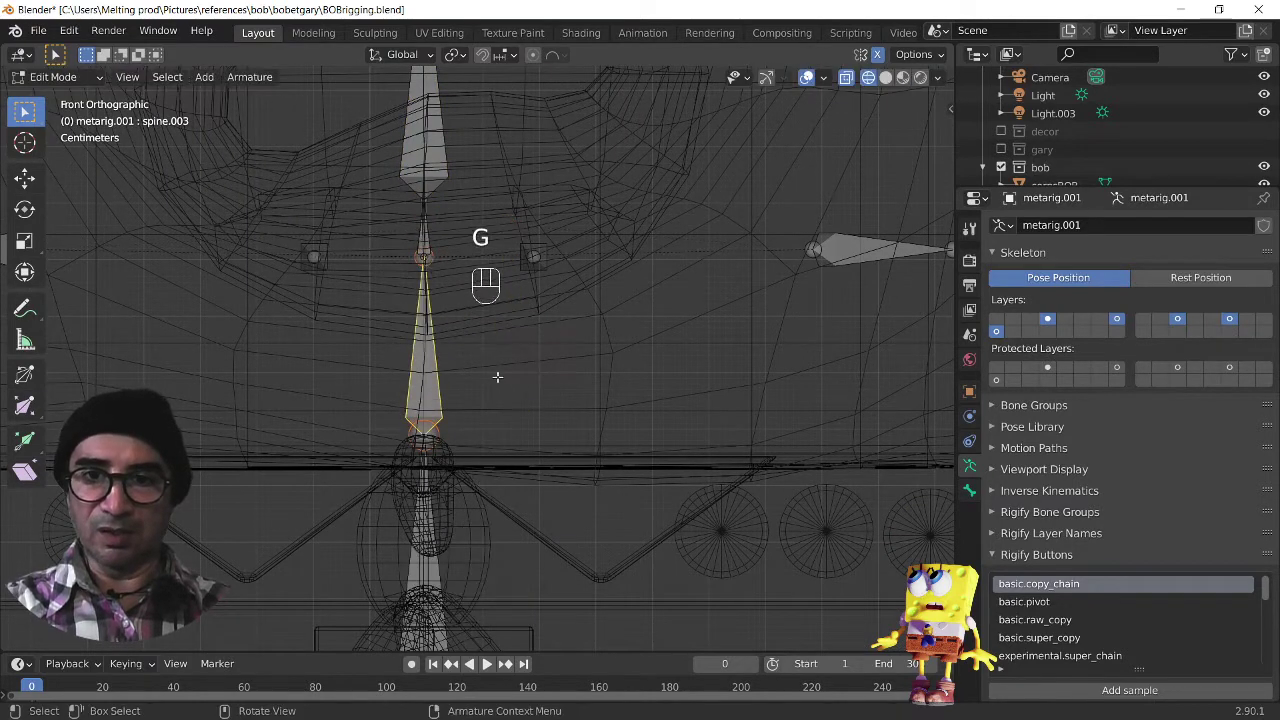
pyautogui.keyDown('shift'); pyautogui.click(425, 228); pyautogui.keyUp('shift')
pyautogui.press('g')
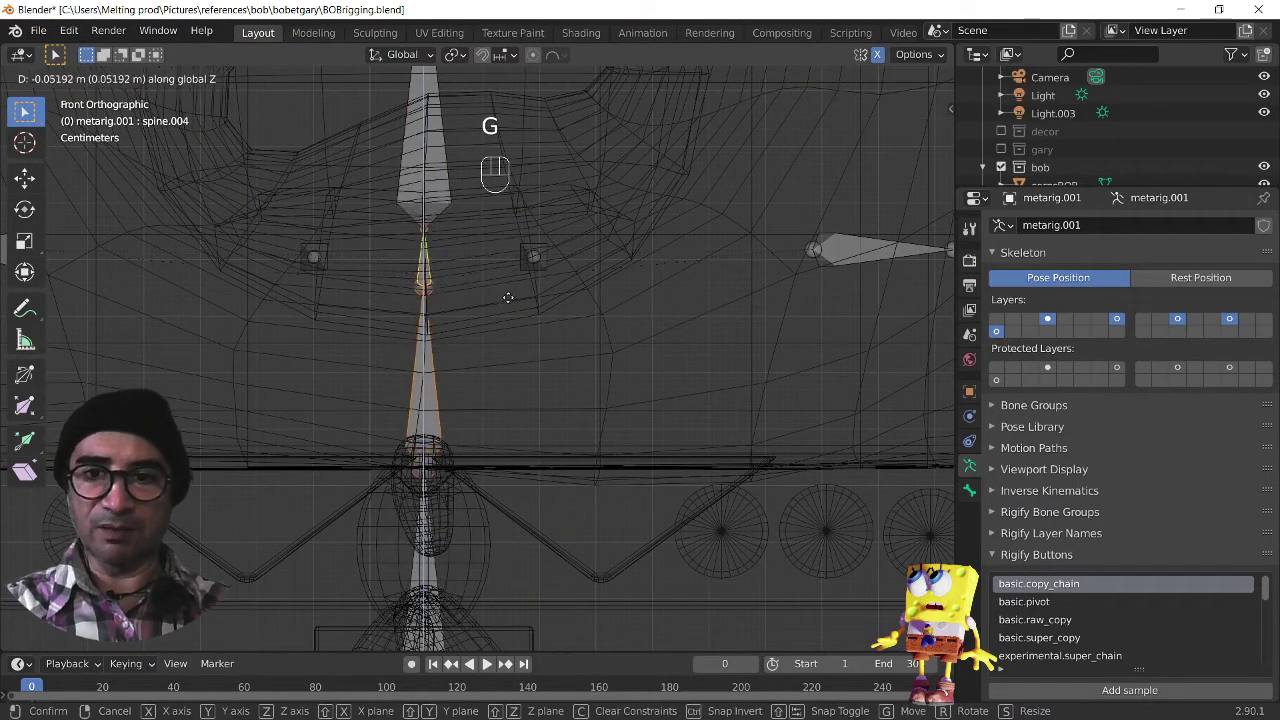
pyautogui.click(517, 437)
# Step: Add spine.004 to the selected spine.003 joint and lower both about 0.18 m along the Z axis into the tie knot
pyautogui.keyDown('shift'); pyautogui.moveTo(509, 563); pyautogui.dragTo(517, 408, button='middle'); pyautogui.keyUp('shift')
pyautogui.press('g')
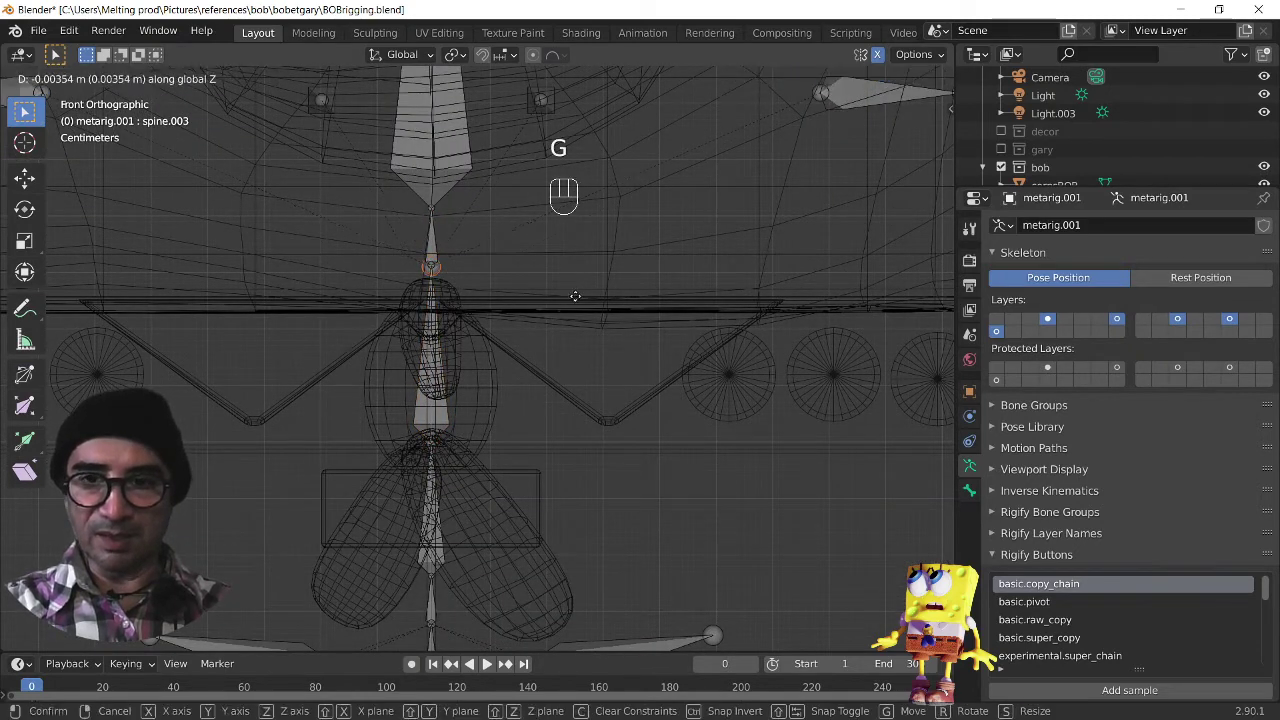
pyautogui.rightClick(572, 365)
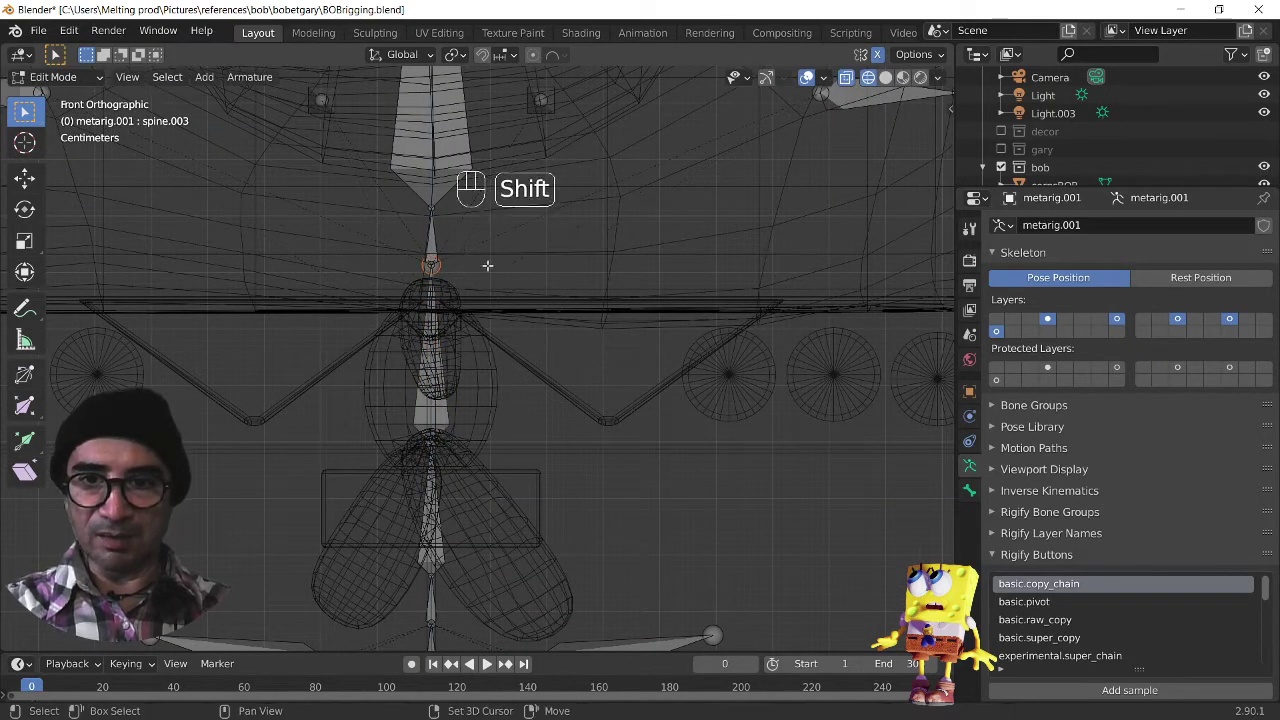
pyautogui.keyDown('shift'); pyautogui.click(430, 236); pyautogui.keyUp('shift')
pyautogui.press('g')
pyautogui.press('z')
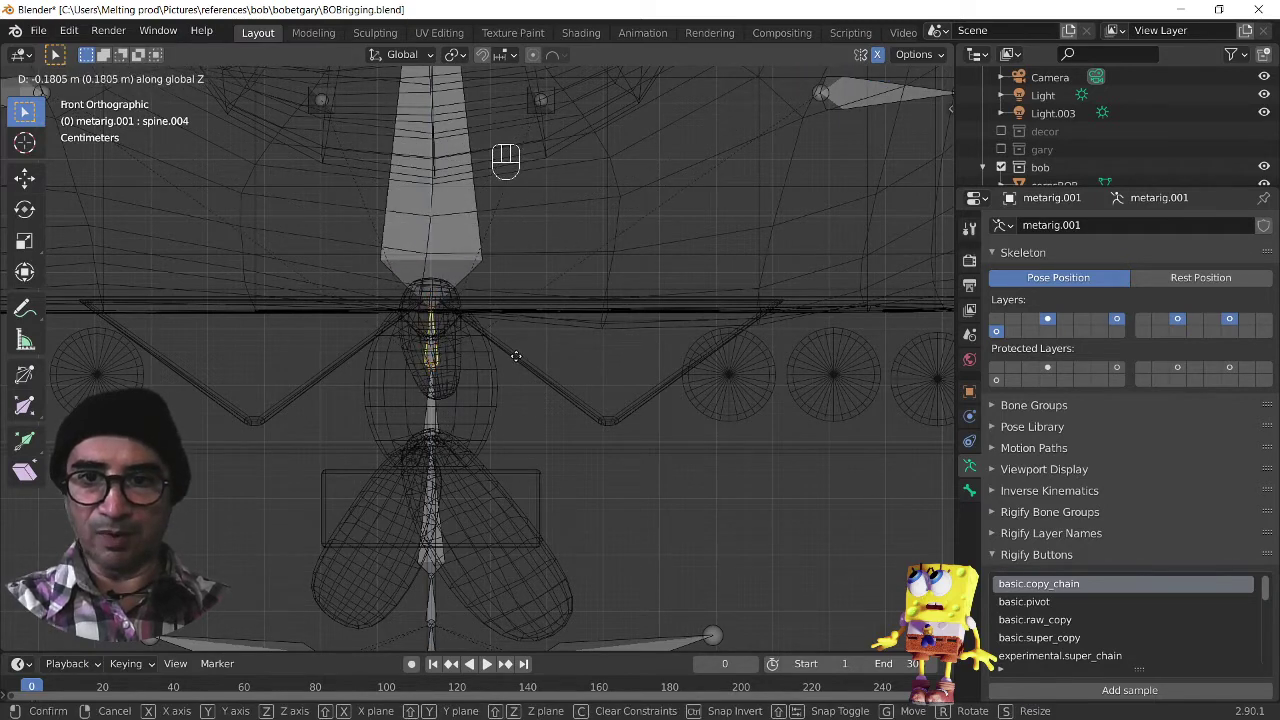
pyautogui.click(515, 356)
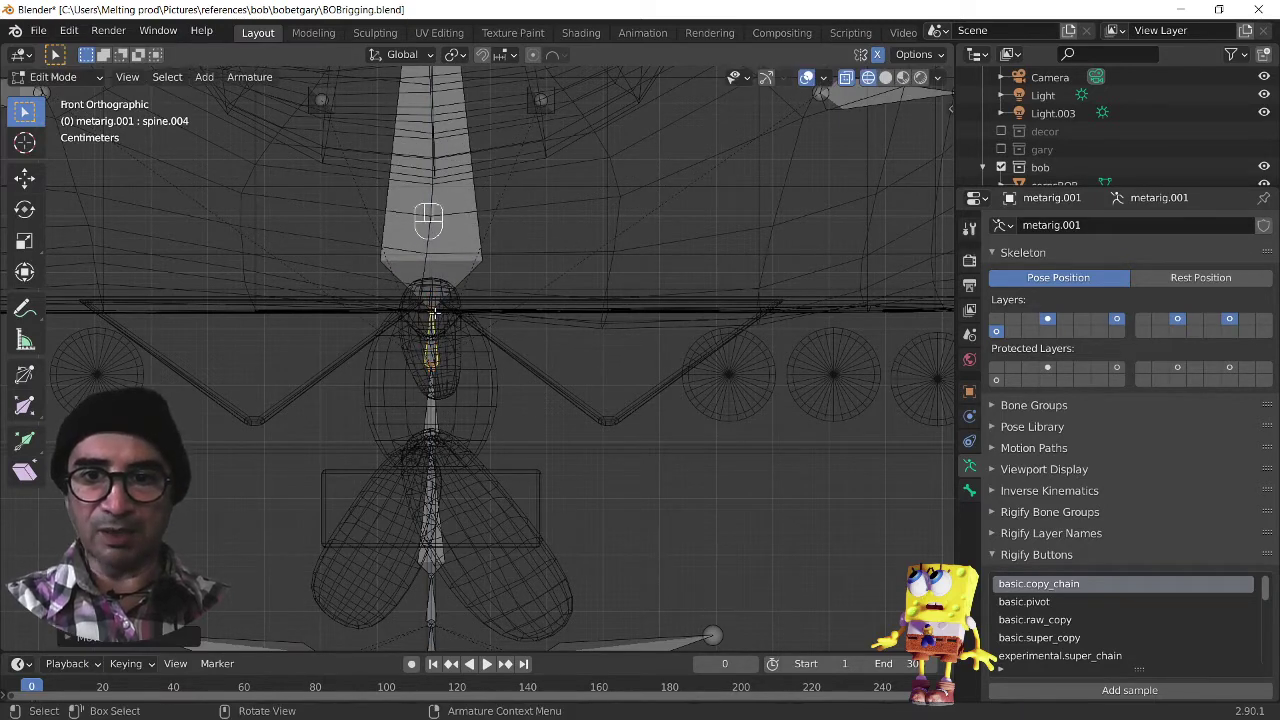
pyautogui.press('g')
pyautogui.press('z')
pyautogui.click(486, 323)
pyautogui.scroll(-3, 497, 349)
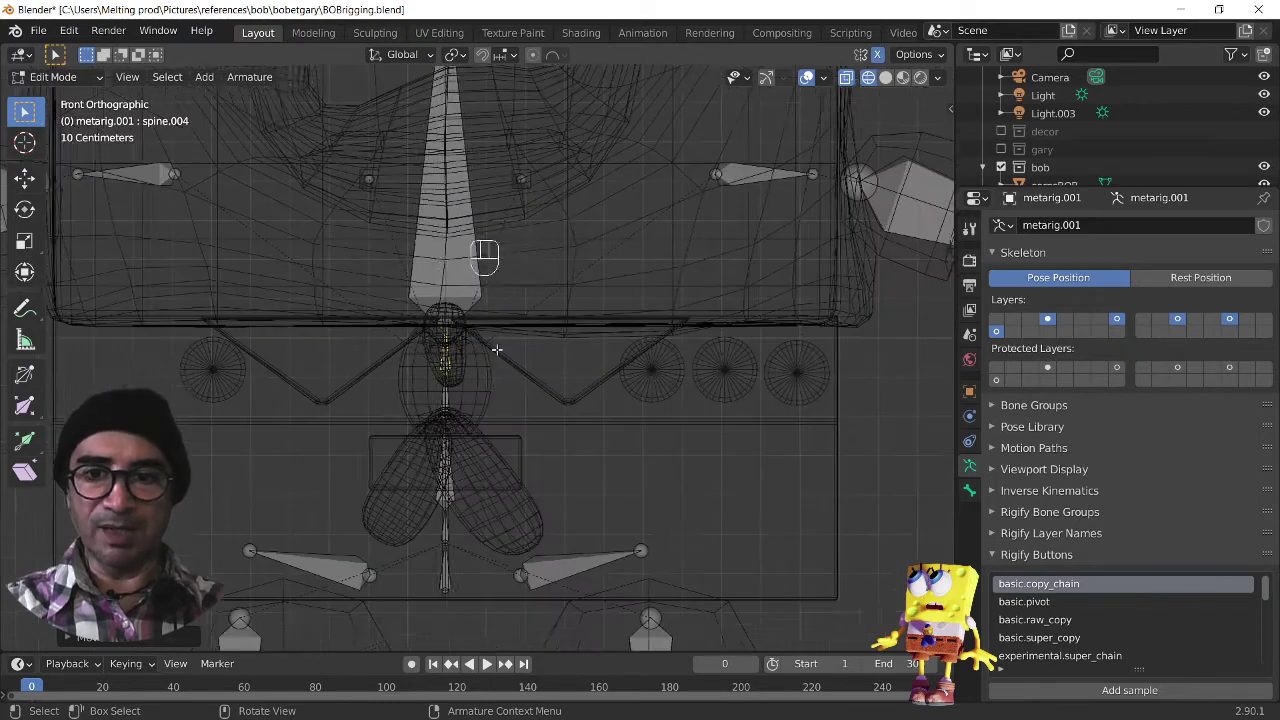
# Step: Lower the joint between spine.005 and spine.006 about 0.8 m along the Z axis, close to the bottom of the face
pyautogui.scroll(1, 497, 349)
pyautogui.keyDown('shift'); pyautogui.moveTo(428, 188); pyautogui.dragTo(443, 355, button='middle'); pyautogui.keyUp('shift')
pyautogui.scroll(-1, 486, 219)
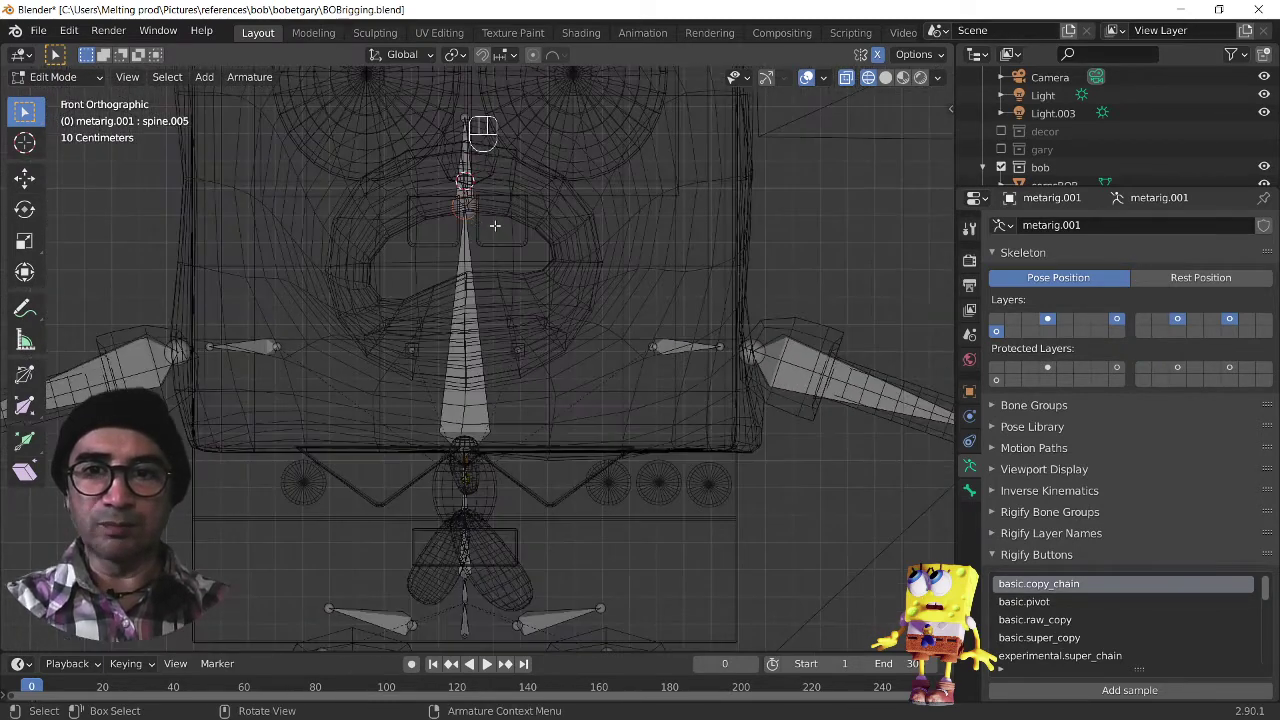
pyautogui.press('g')
pyautogui.press('z')
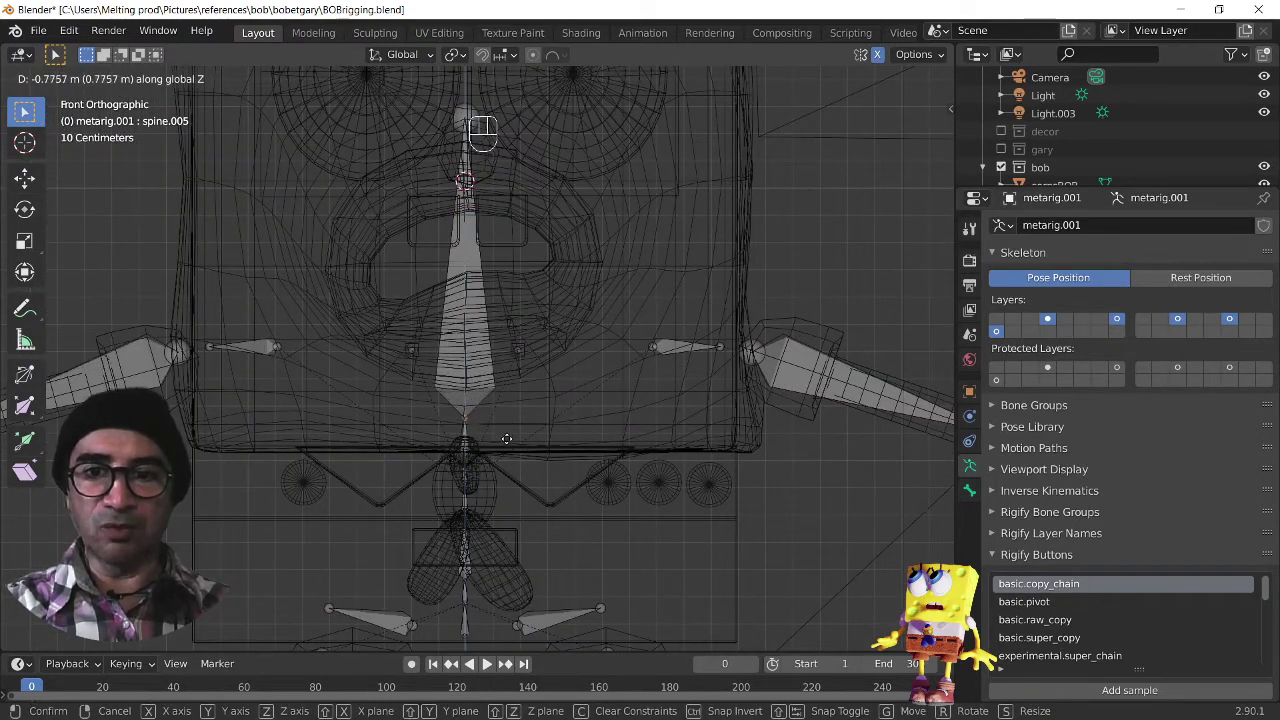
pyautogui.click(506, 438)
# Step: Try lowering the tip of the spine.006 head bone slightly along the Z axis
pyautogui.click(517, 200)
pyautogui.press('g')
pyautogui.press('z')
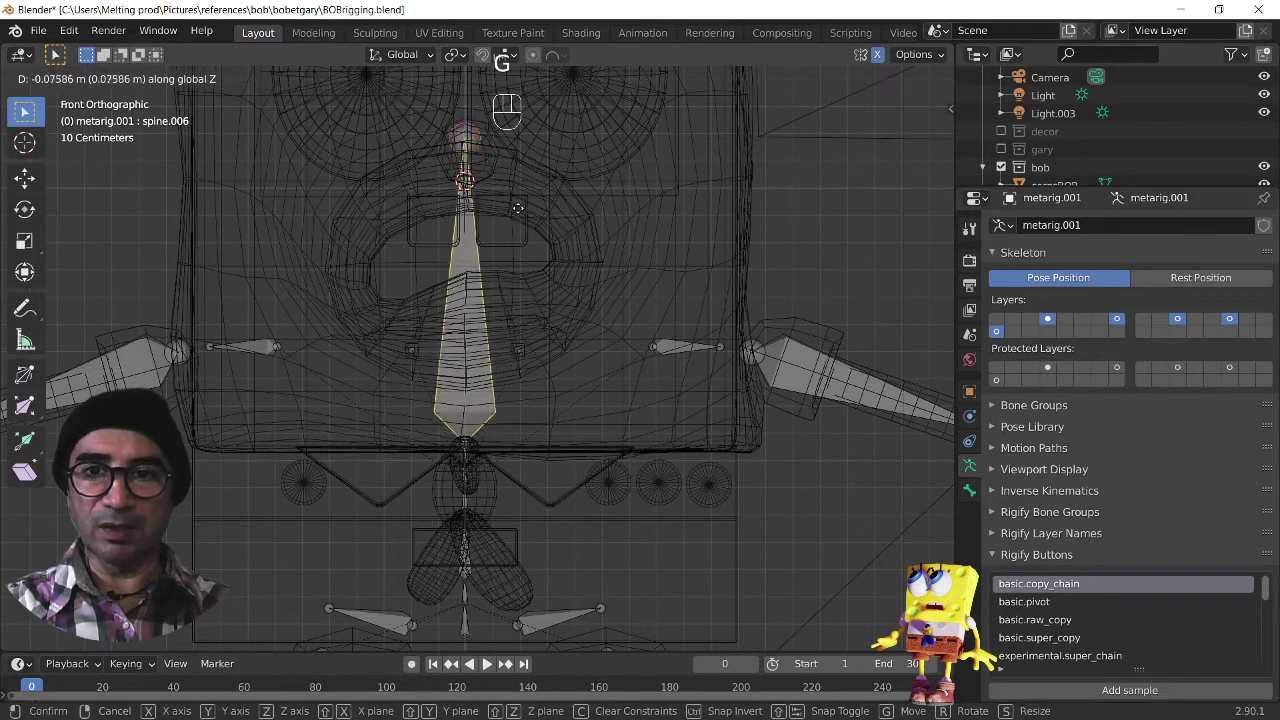
pyautogui.click(475, 150)
pyautogui.scroll(4, 560, 353)
pyautogui.keyDown('shift'); pyautogui.moveTo(556, 391); pyautogui.dragTo(586, 648, button='middle'); pyautogui.keyUp('shift')
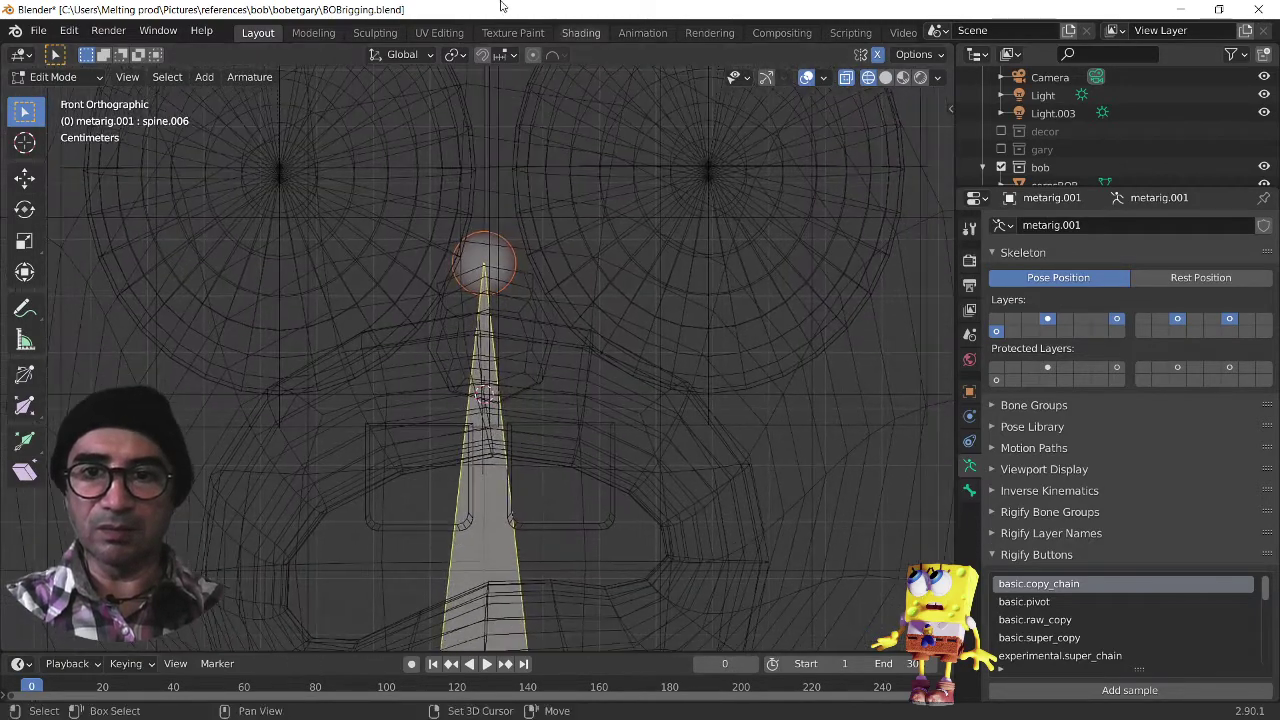
pyautogui.click(467, 243)
pyautogui.press('g')
pyautogui.press('z')
pyautogui.rightClick(654, 215)
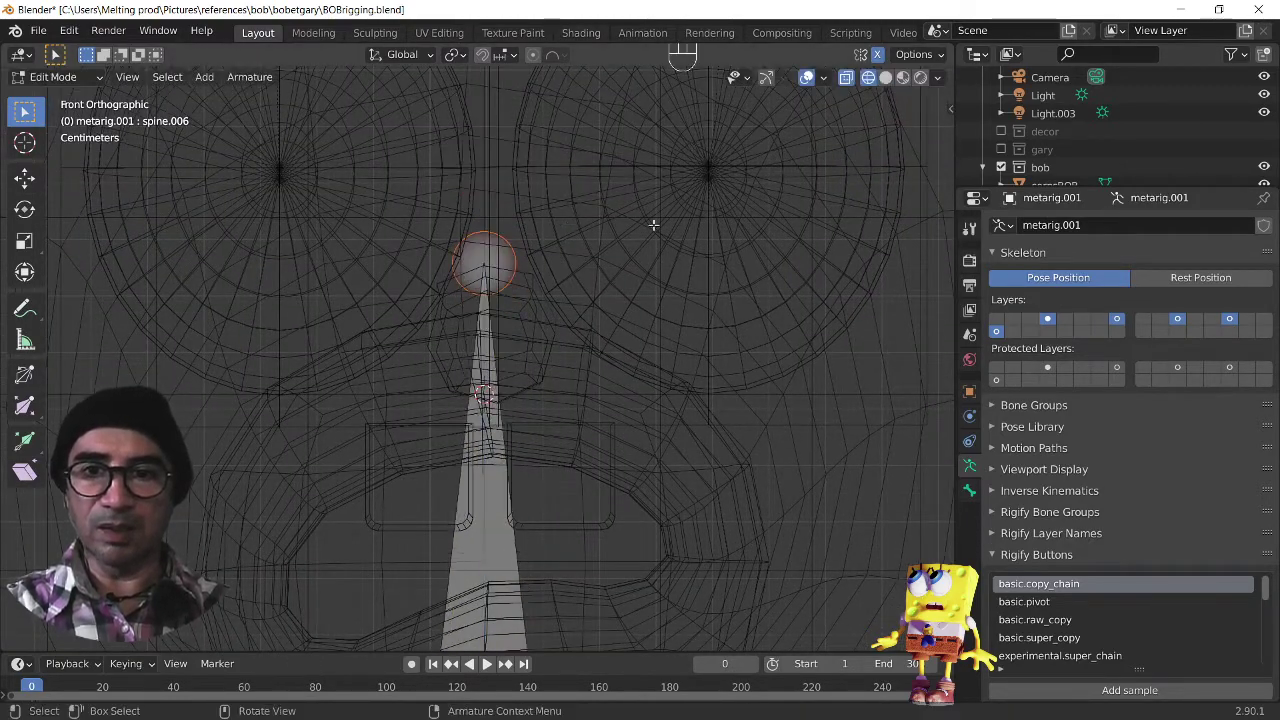
# Step: Raise the tip of the spine.006 head bone along the Z axis, past the middle of the eyes
pyautogui.scroll(-7, 600, 400)
pyautogui.keyDown('shift'); pyautogui.moveTo(544, 480); pyautogui.dragTo(537, 410, button='middle'); pyautogui.keyUp('shift')
pyautogui.scroll(3, 537, 410)
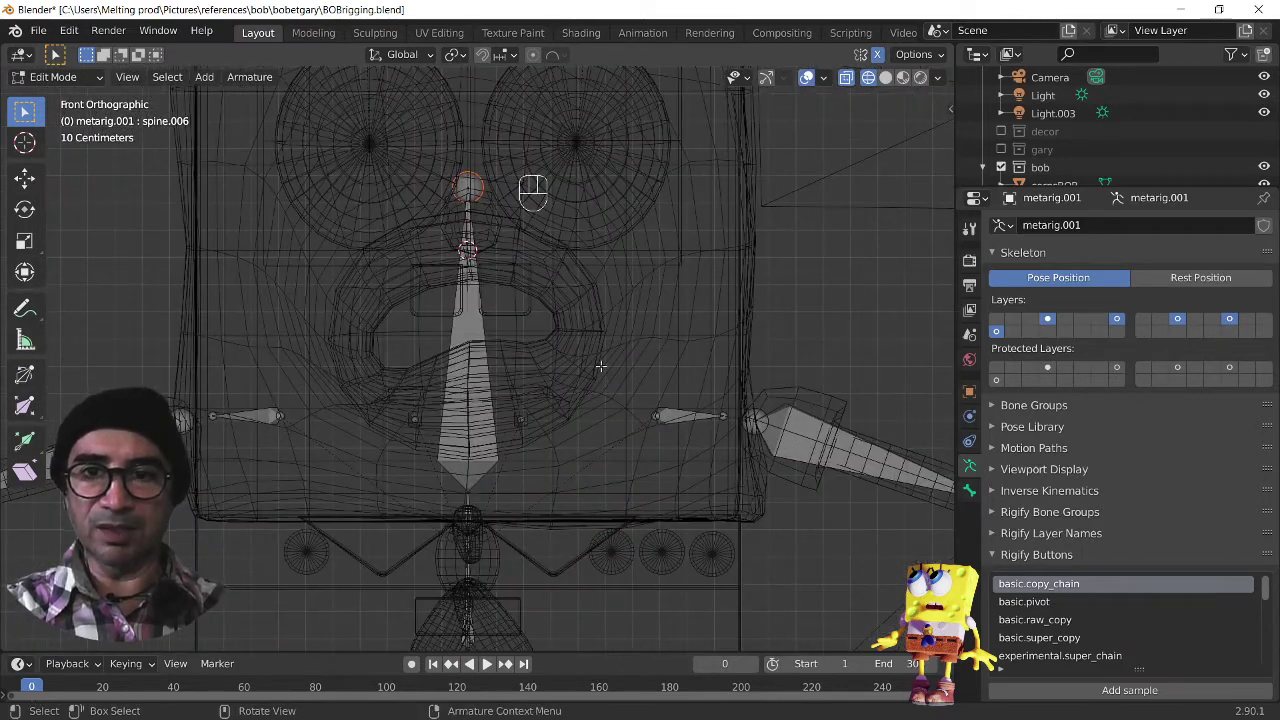
pyautogui.press('g')
pyautogui.press('z')
pyautogui.click(451, 388)
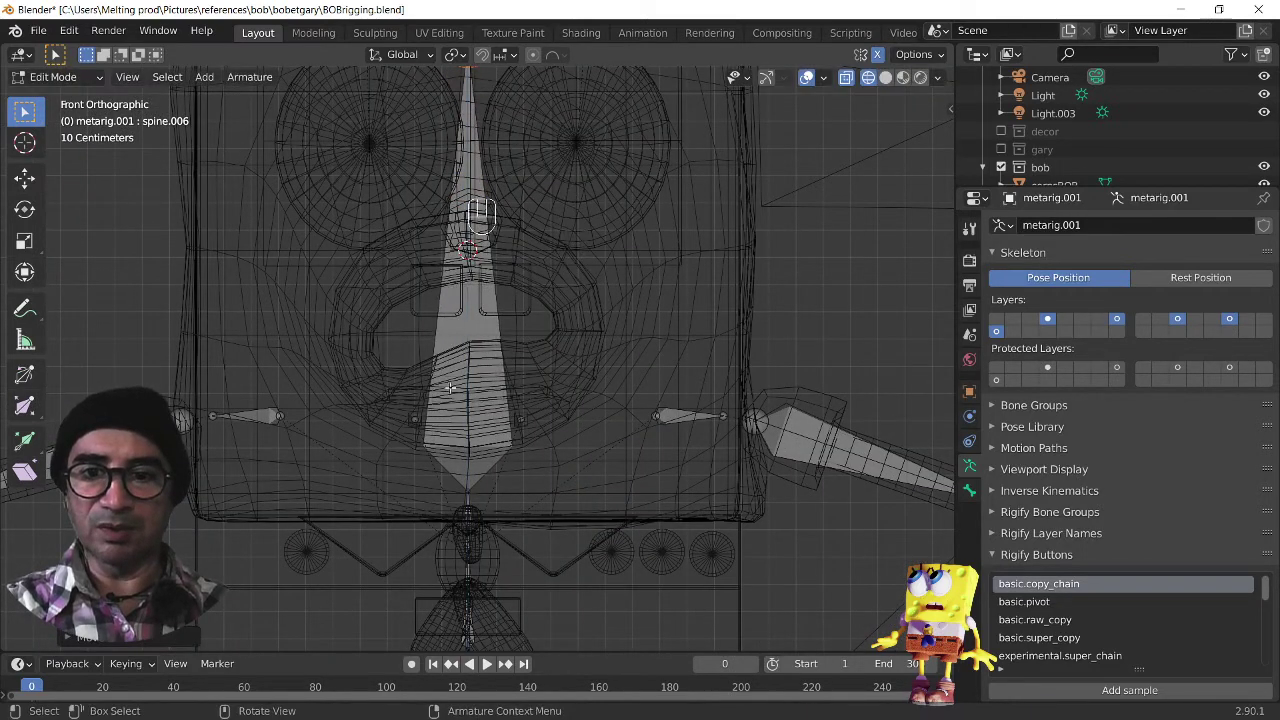
# Step: Raise the upper joint and the lower joint of spine.005 along the Z axis, above the tie knot
pyautogui.scroll(4, 515, 480)
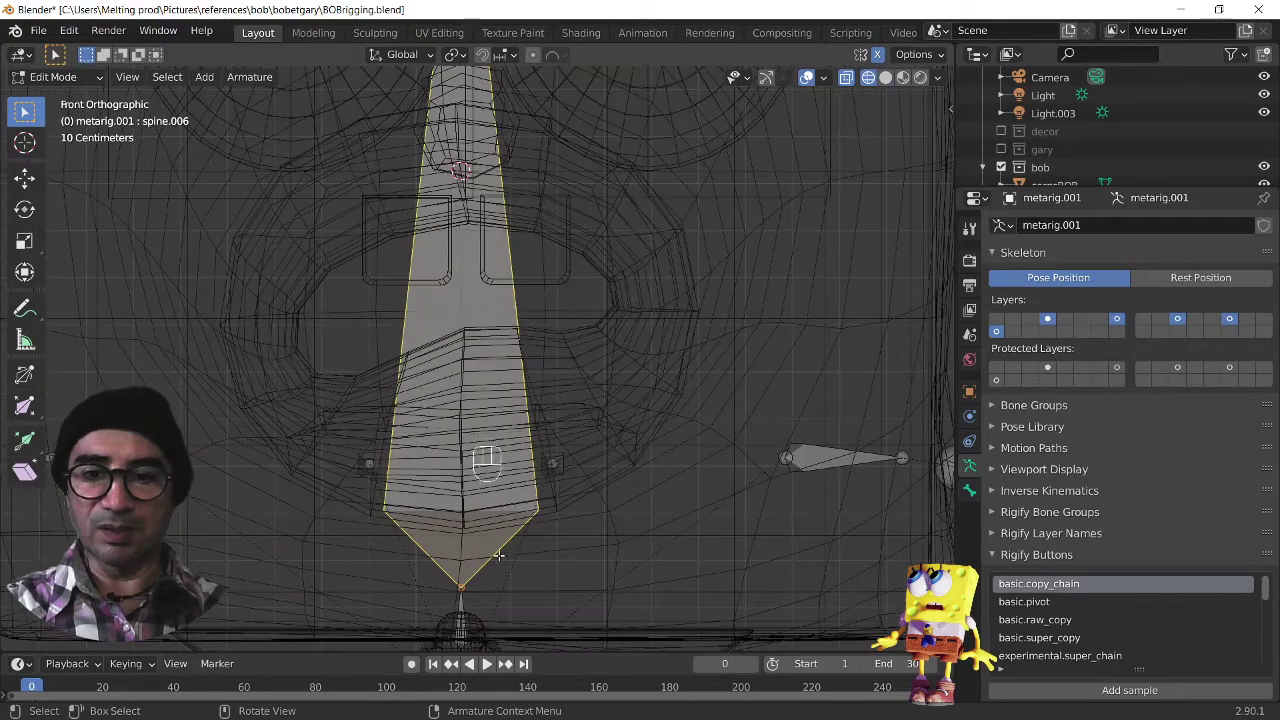
pyautogui.keyDown('shift'); pyautogui.moveTo(440, 622); pyautogui.dragTo(430, 302, button='middle'); pyautogui.keyUp('shift')
pyautogui.scroll(3, 430, 302)
pyautogui.click(446, 289)
pyautogui.press('g')
pyautogui.press('z')
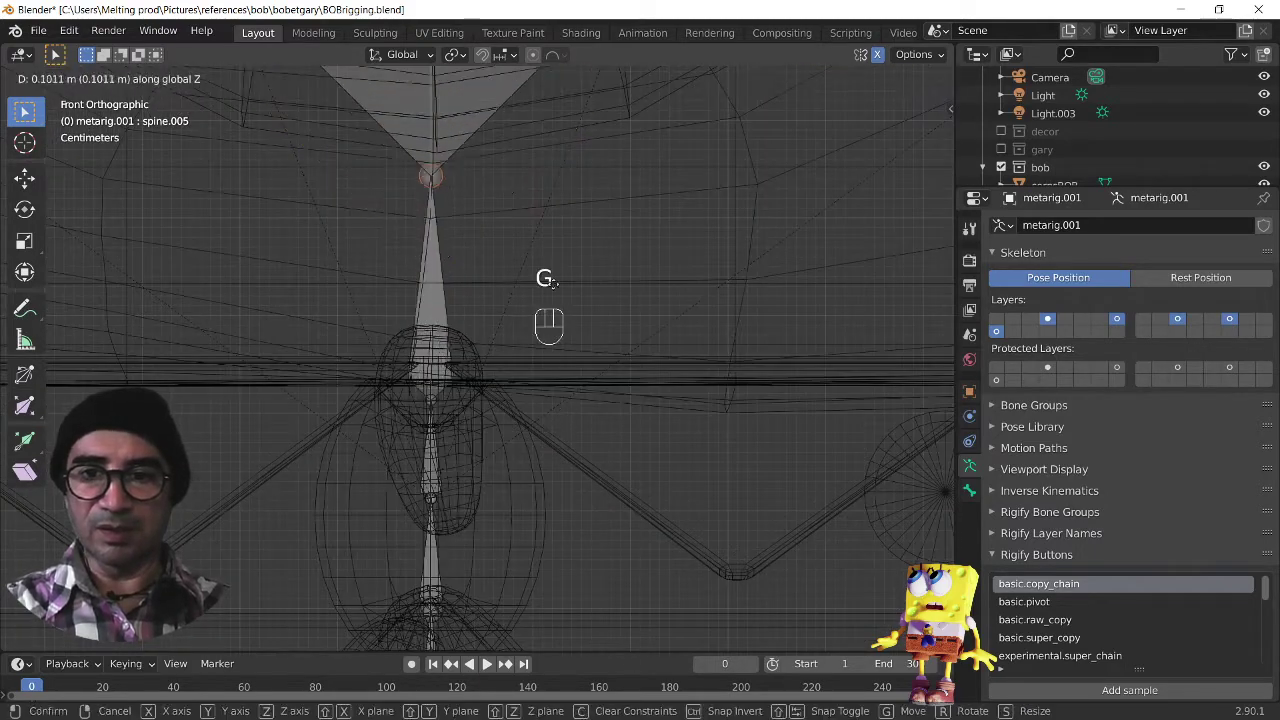
pyautogui.click(558, 212)
pyautogui.press('g')
pyautogui.press('z')
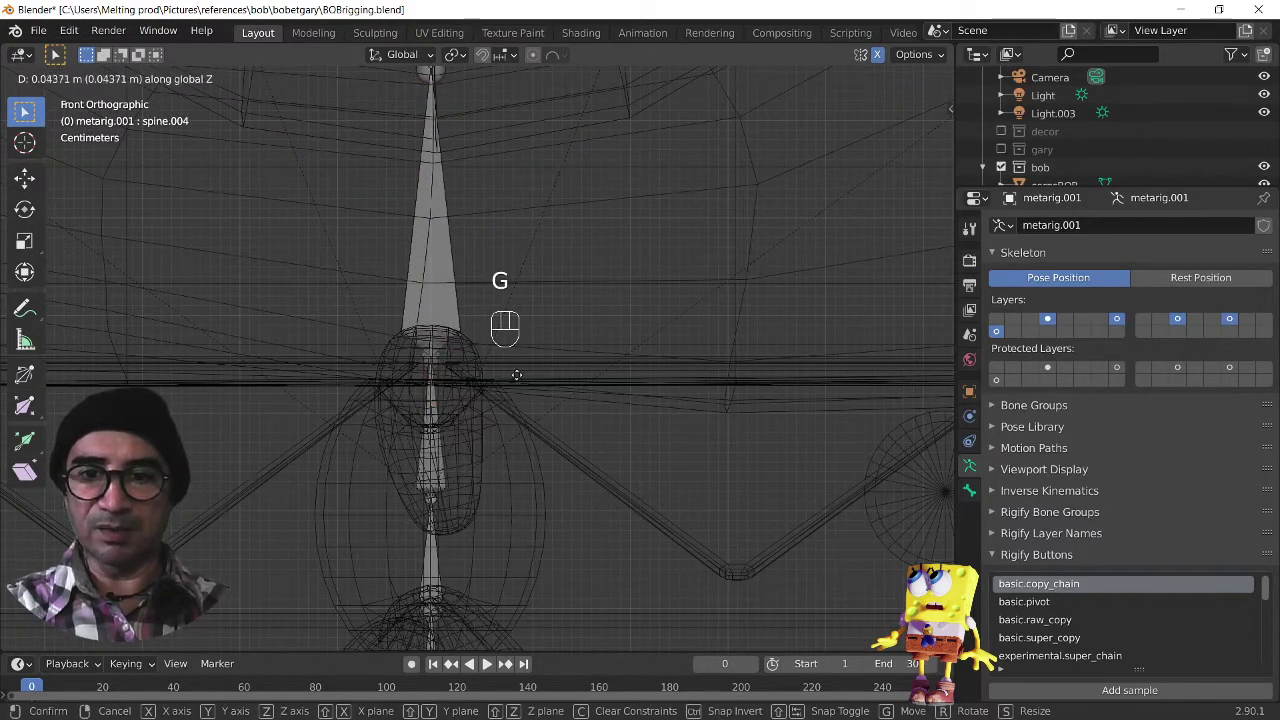
pyautogui.click(515, 421)
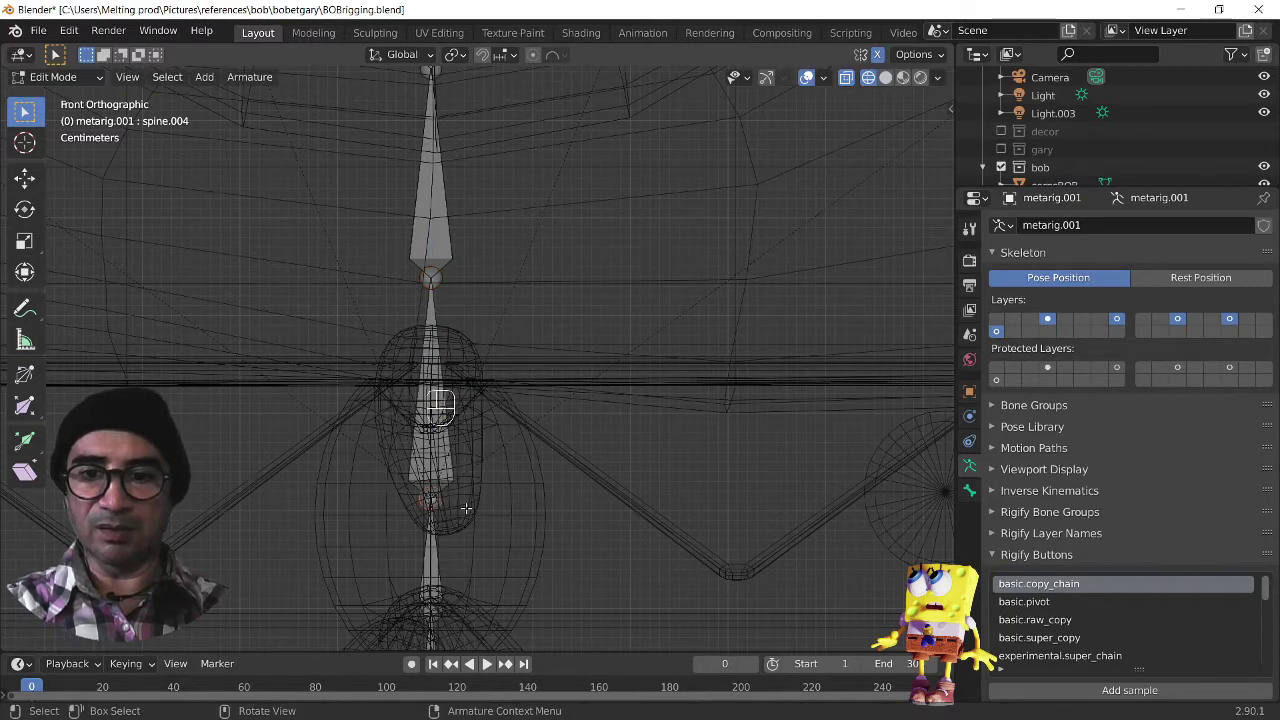
# Step: Raise the joint between spine.003 and spine.004 about 0.13 m along the Z axis to the top edge of the pants
pyautogui.press('g')
pyautogui.click(461, 500)
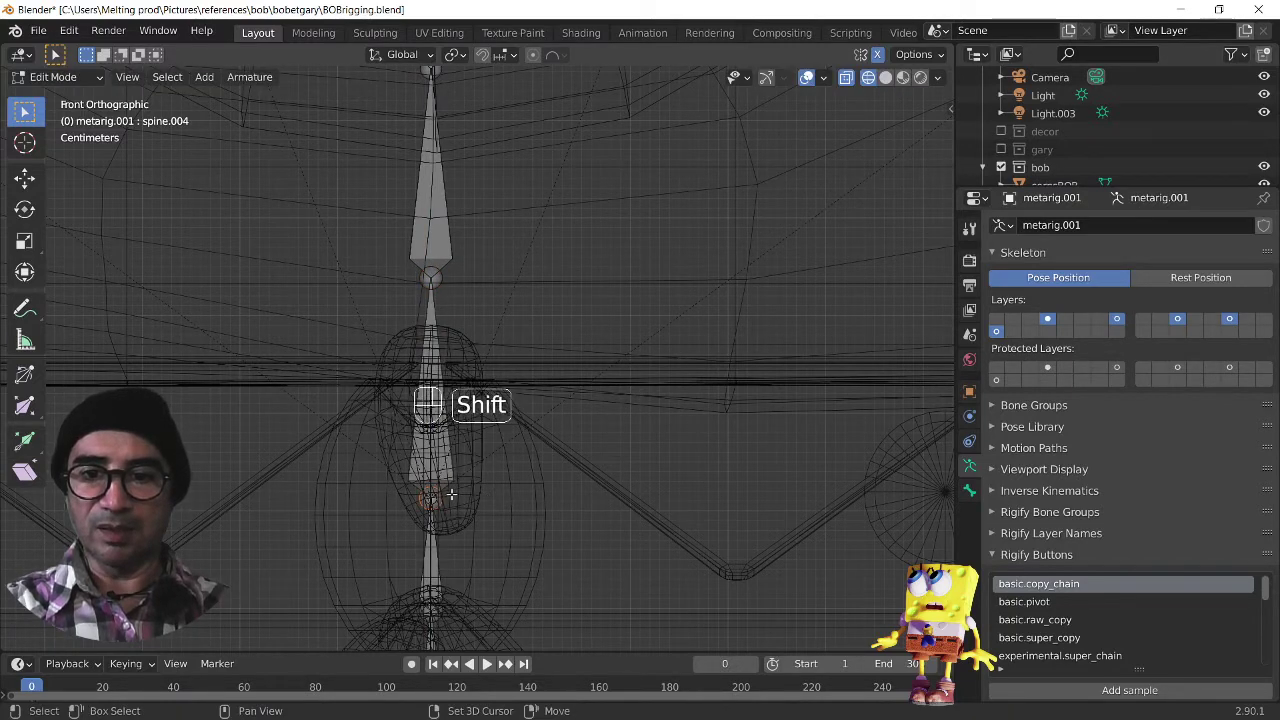
pyautogui.press('g')
pyautogui.press('z')
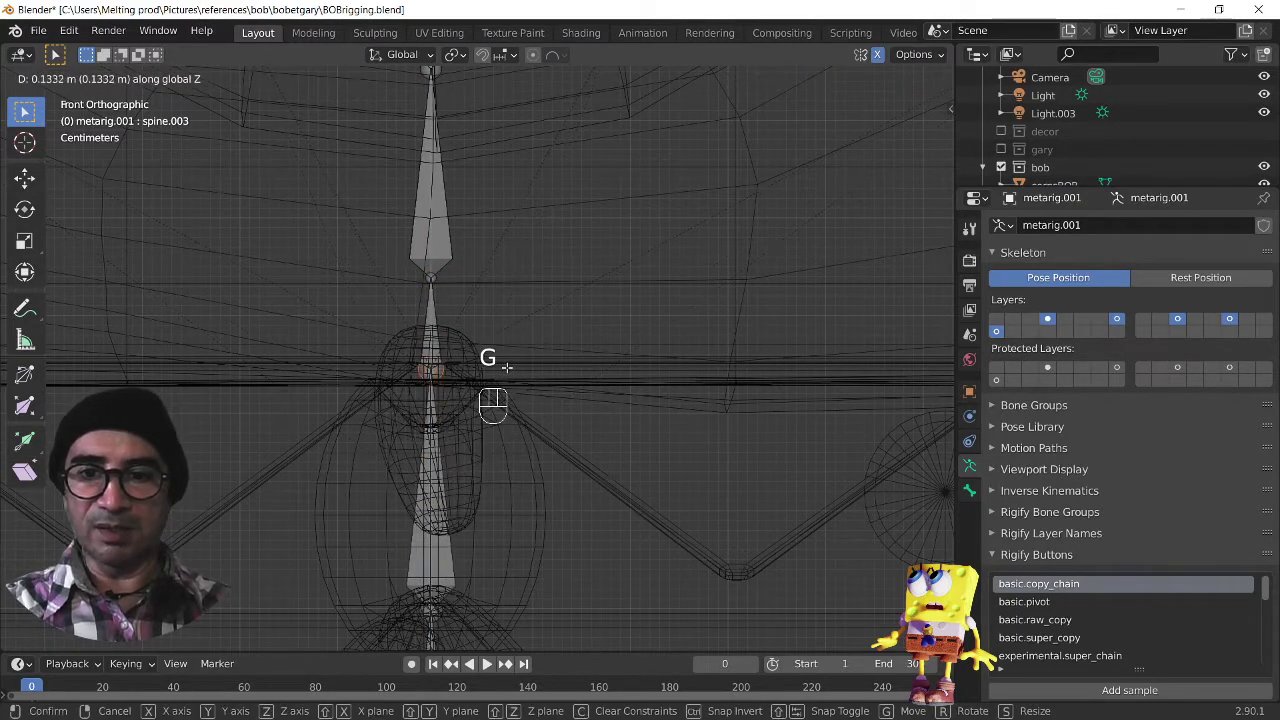
pyautogui.click(506, 366)
# Step: Lower the joint between spine.005 and the spine.006 head bone along the Z axis, below the mouth
pyautogui.keyDown('shift'); pyautogui.moveTo(505, 364); pyautogui.dragTo(535, 574, button='middle'); pyautogui.keyUp('shift')
pyautogui.click(461, 278)
pyautogui.press('g')
pyautogui.press('z')
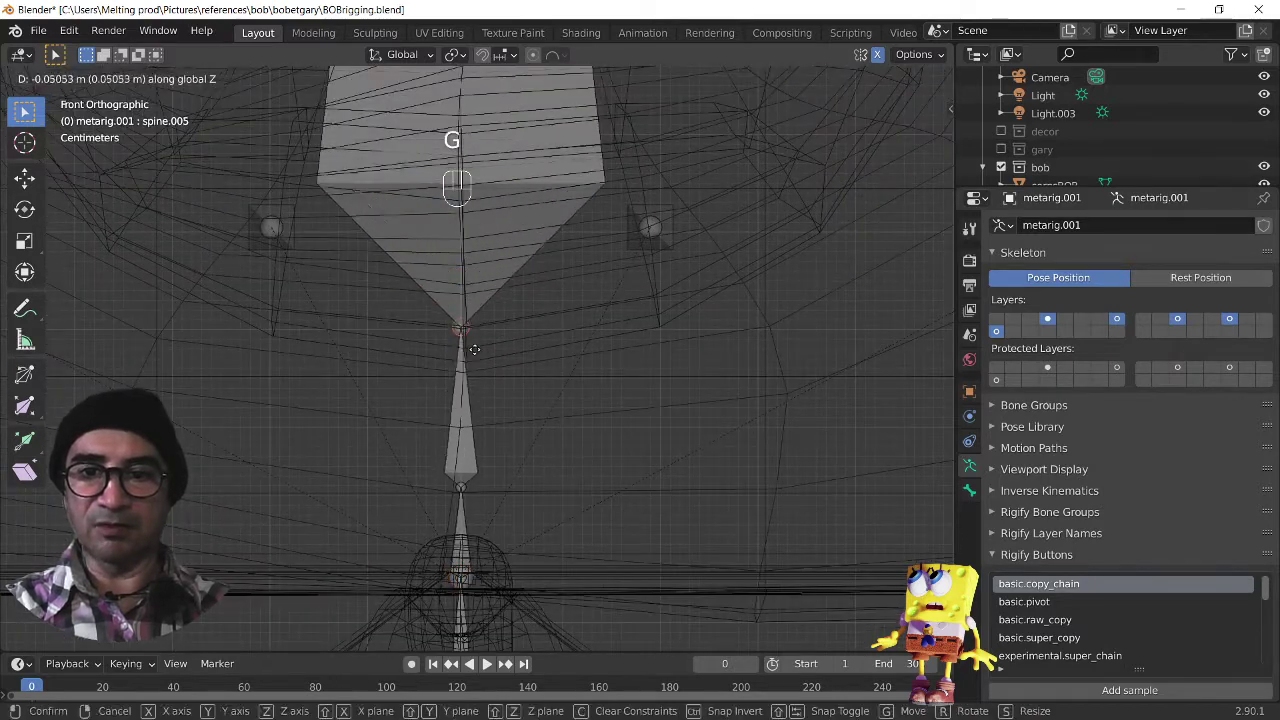
pyautogui.click(453, 502)
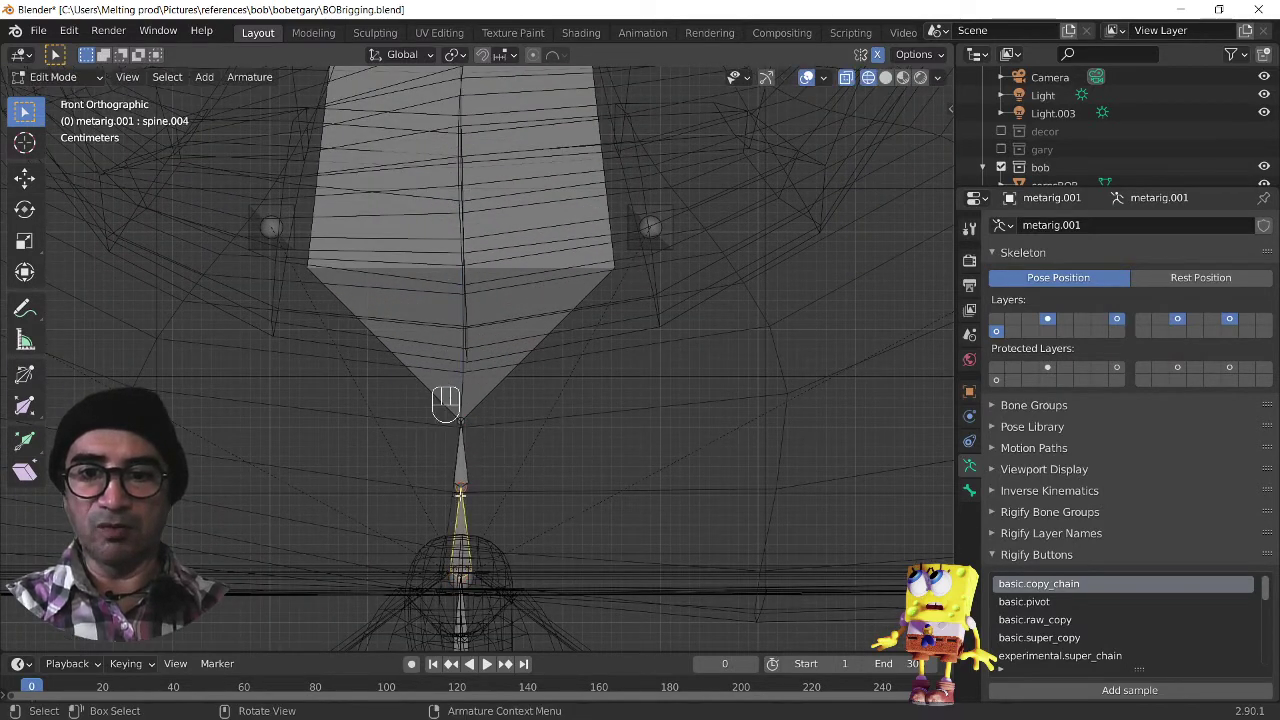
# Step: Lower the joint between spine.004 and spine.005 slightly, and bring the base of spine.006 farther down along the Z axis
pyautogui.press('g')
pyautogui.click(521, 514)
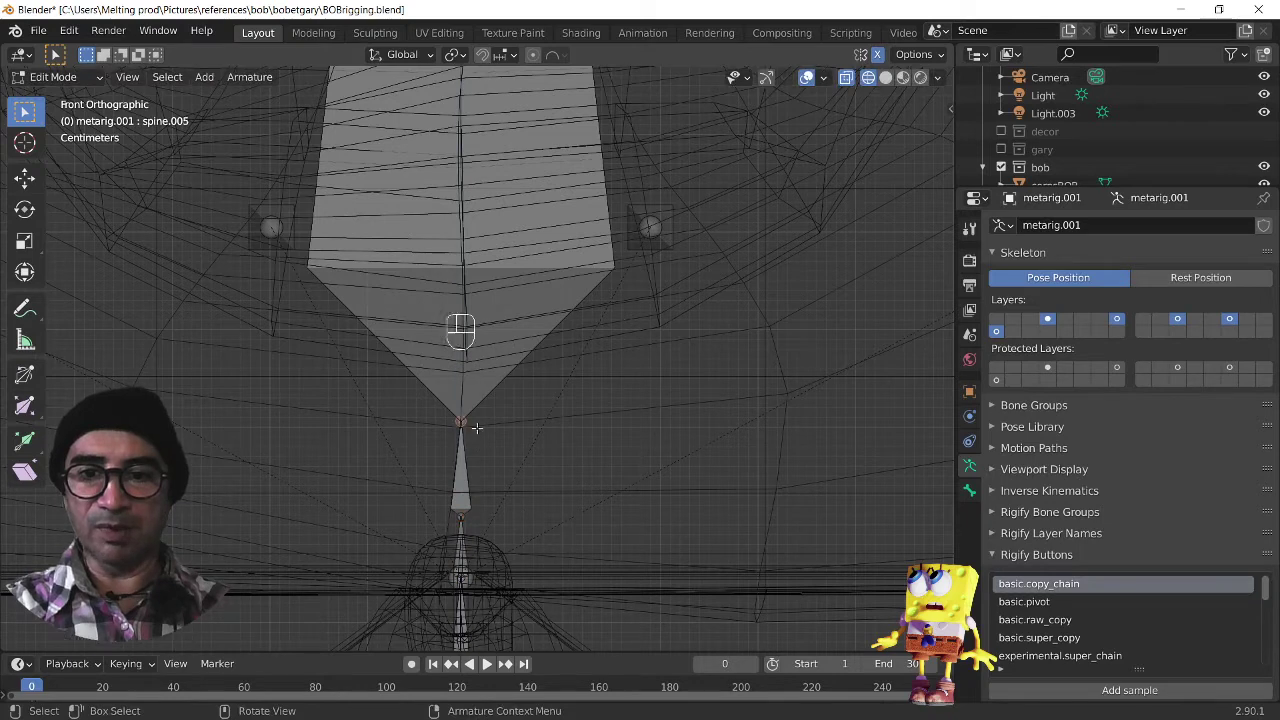
pyautogui.press('g')
pyautogui.press('z')
pyautogui.click(479, 463)
# Step: Move the tip of the spine.006 head bone to the top edge of the sponge's head
pyautogui.scroll(-10, 497, 471)
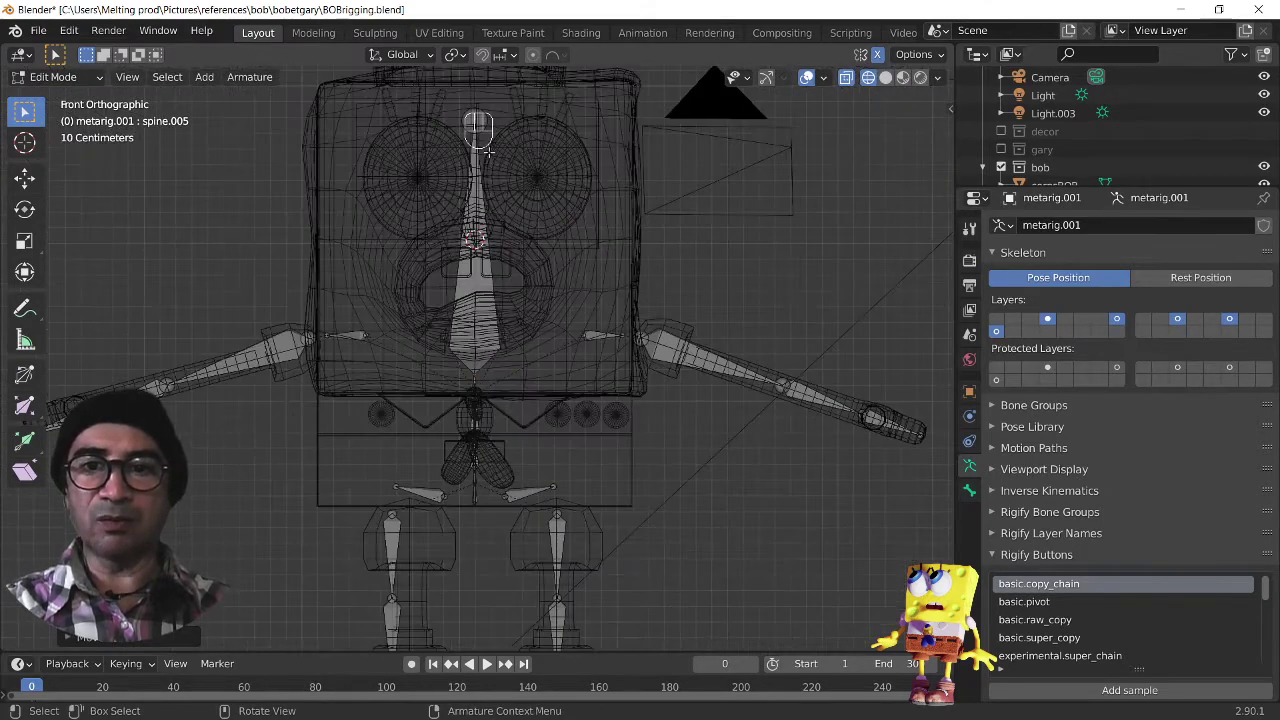
pyautogui.press('g')
pyautogui.click(638, 269)
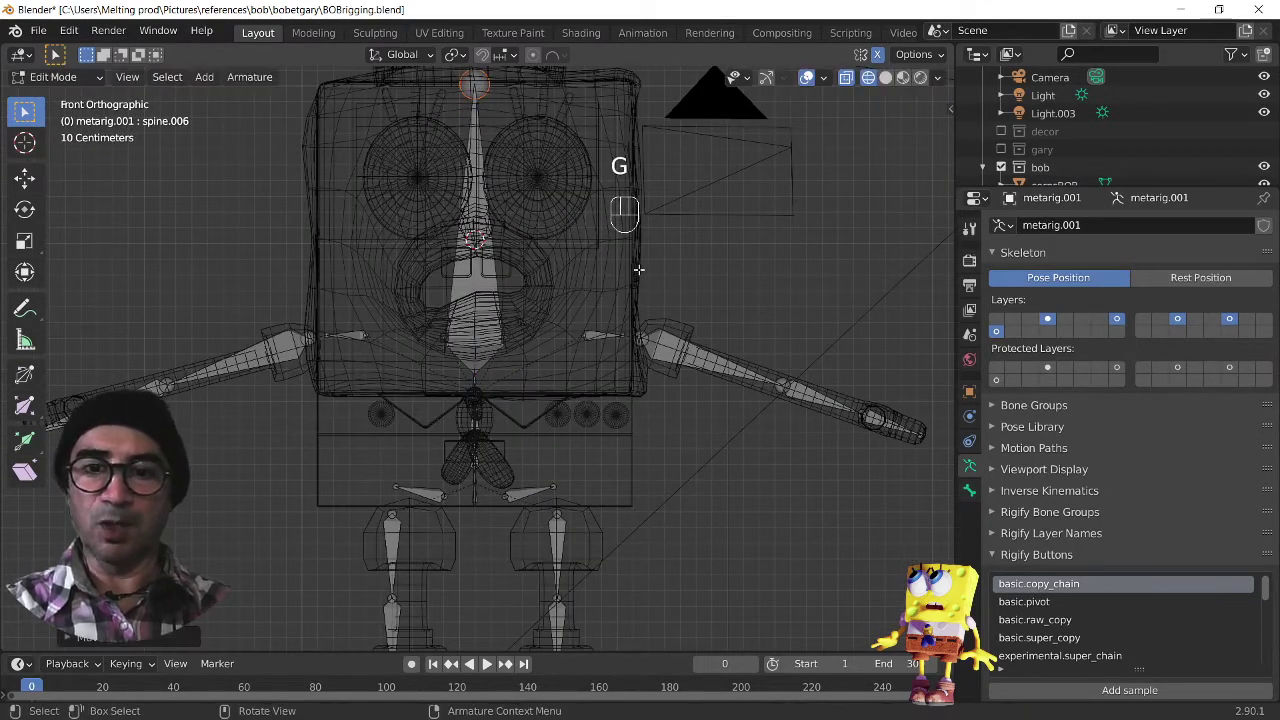
pyautogui.scroll(-4, 648, 355)
pyautogui.moveTo(648, 355); pyautogui.dragTo(720, 500, button='middle')
pyautogui.scroll(5, 689, 426)
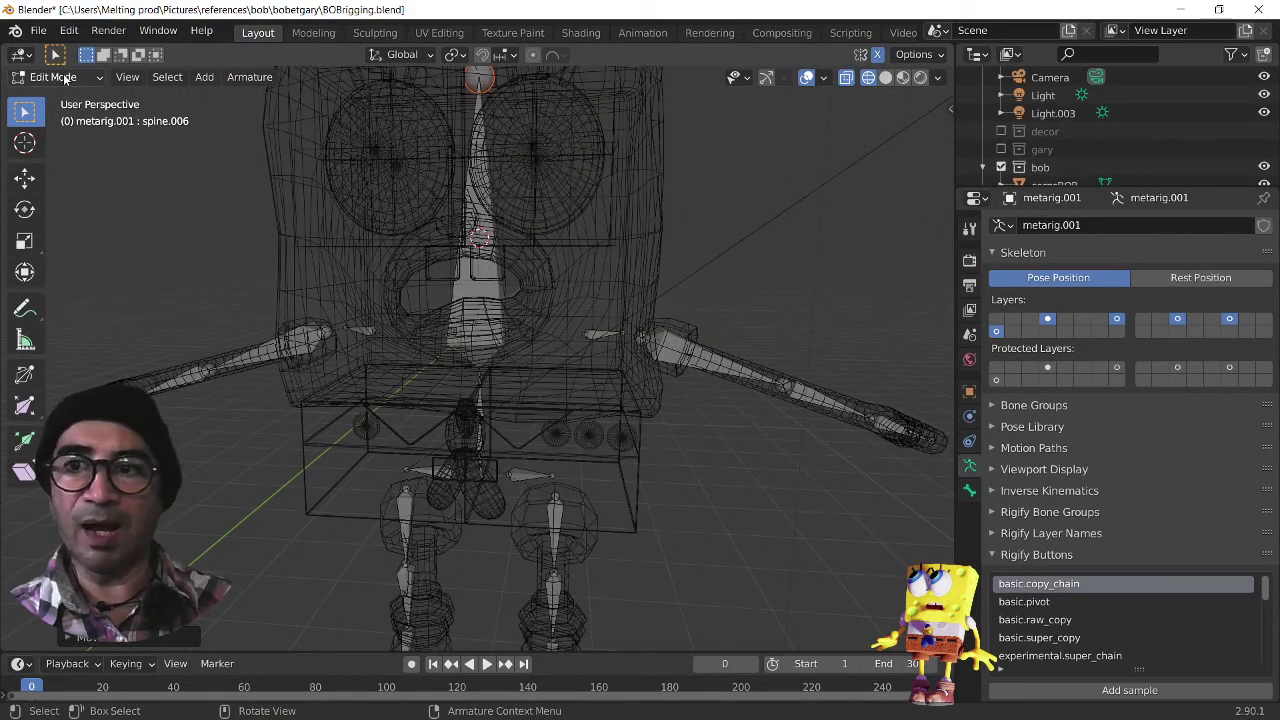
# Step: Return to Object Mode and leave only the metarig.001 armature selected
pyautogui.click(64, 78)
pyautogui.click(58, 94)
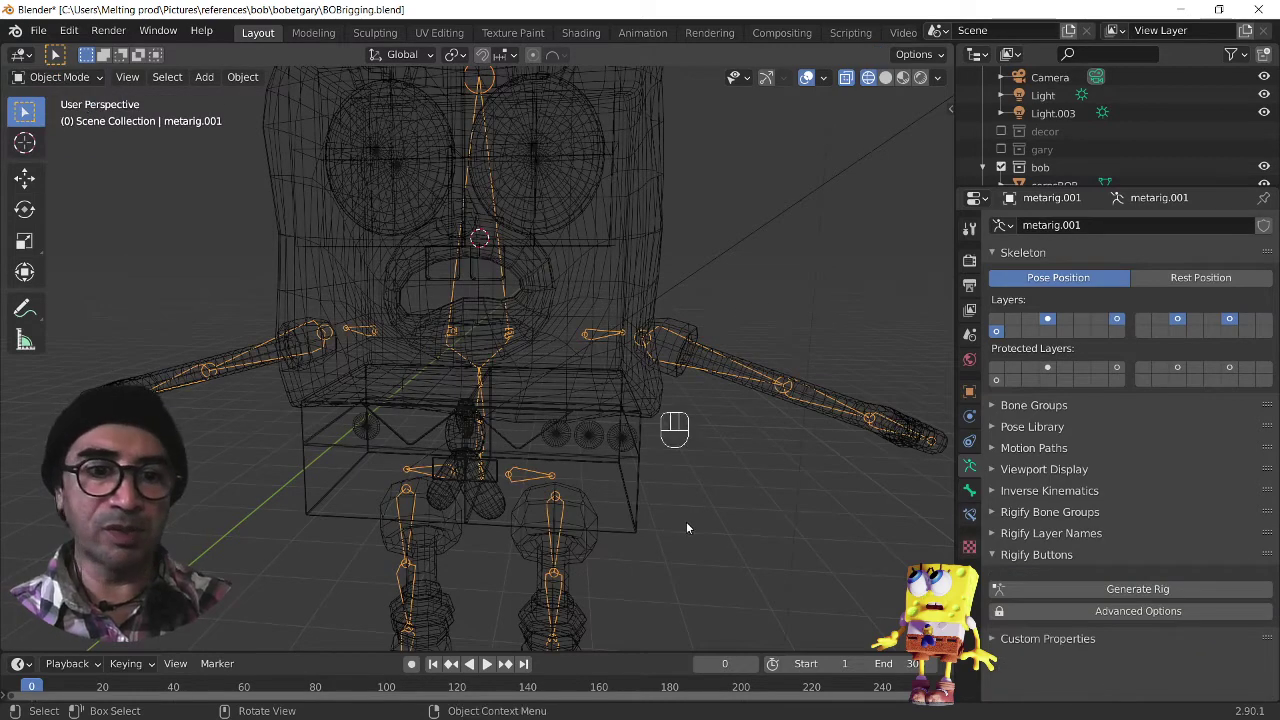
pyautogui.scroll(-3, 686, 528)
pyautogui.press('a')
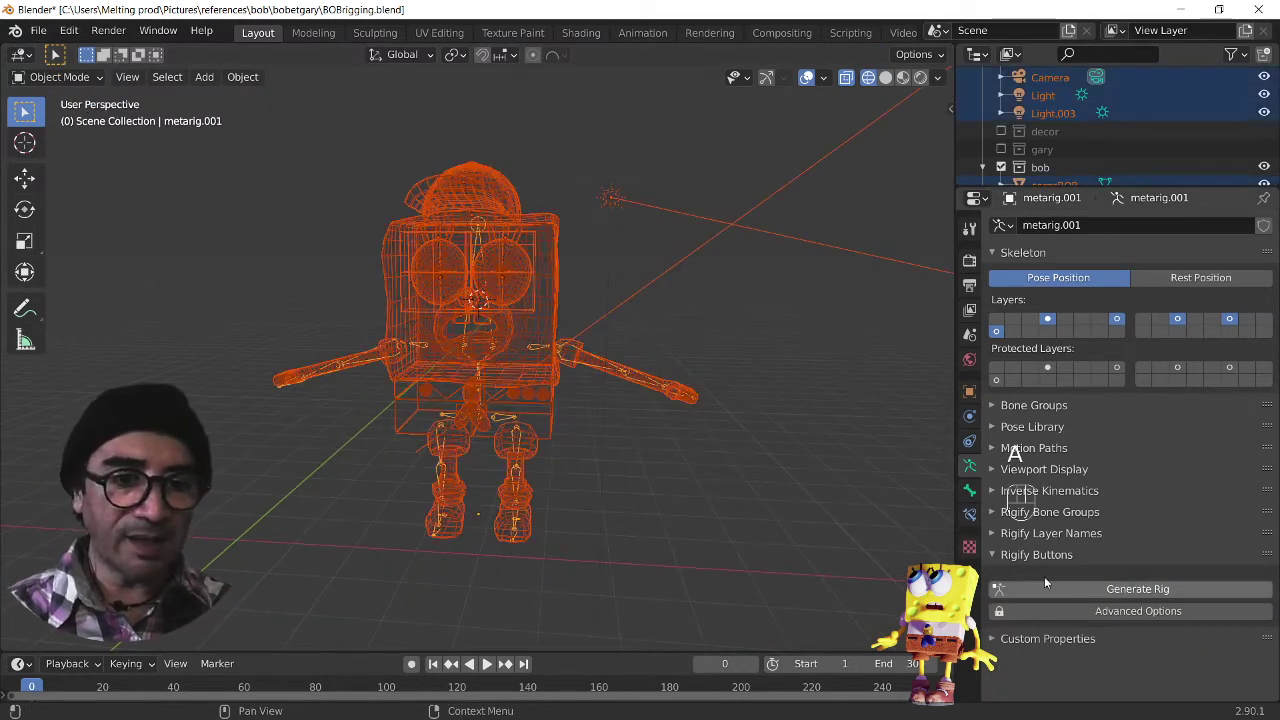
pyautogui.click(650, 370)
pyautogui.click(651, 382)
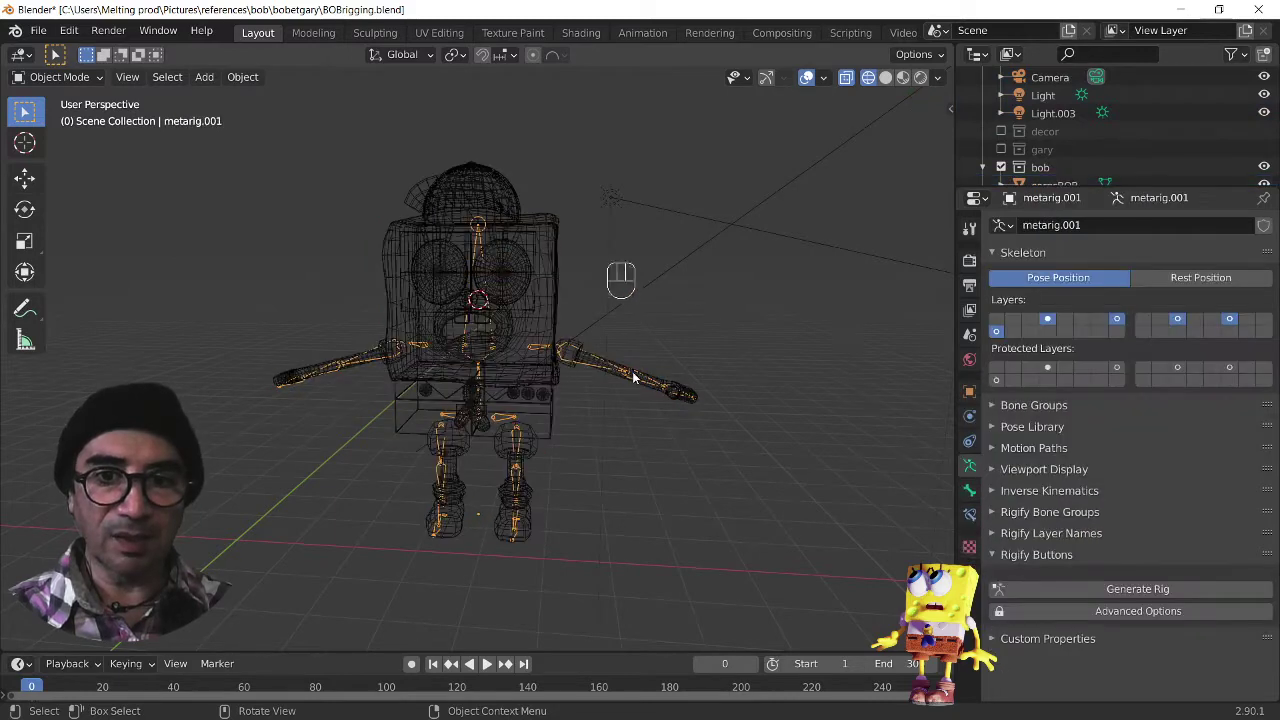
pyautogui.moveTo(692, 593); pyautogui.dragTo(704, 571, button='middle')
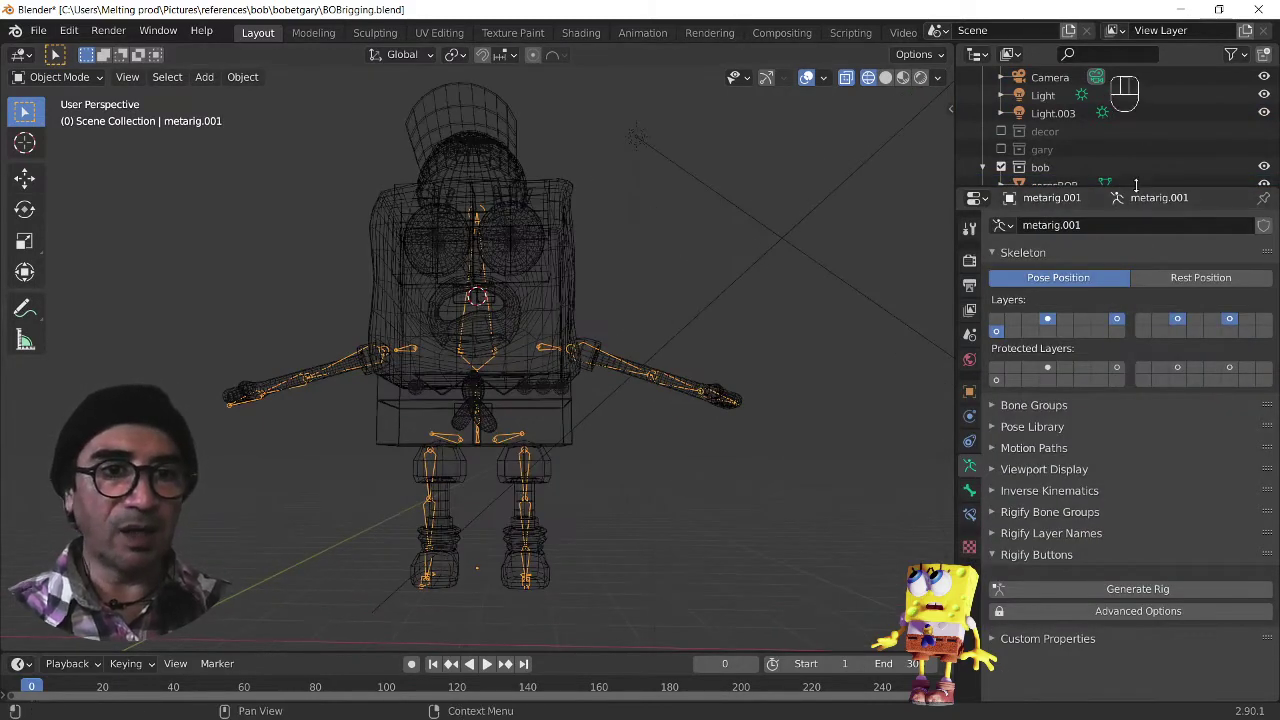
# Step: Examine metarig.001 in the scene collection and the Generate Rig option in its Rigify settings
pyautogui.moveTo(1130, 189); pyautogui.dragTo(1105, 443)
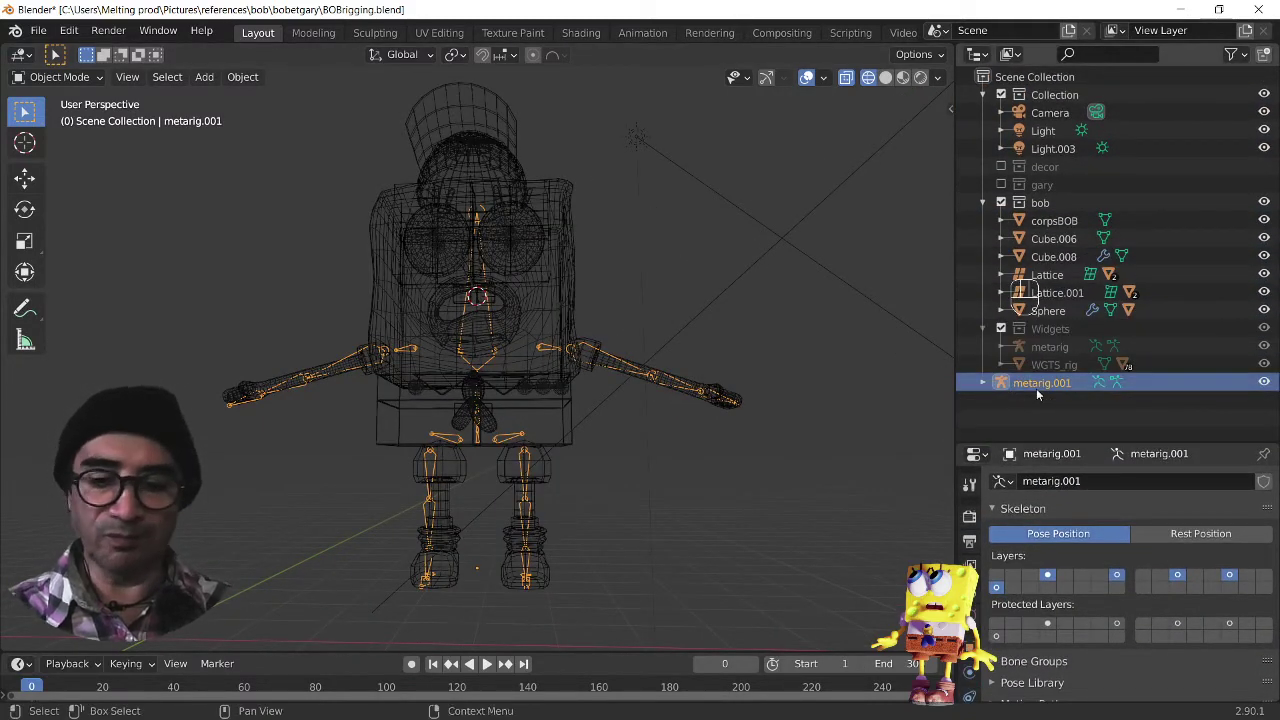
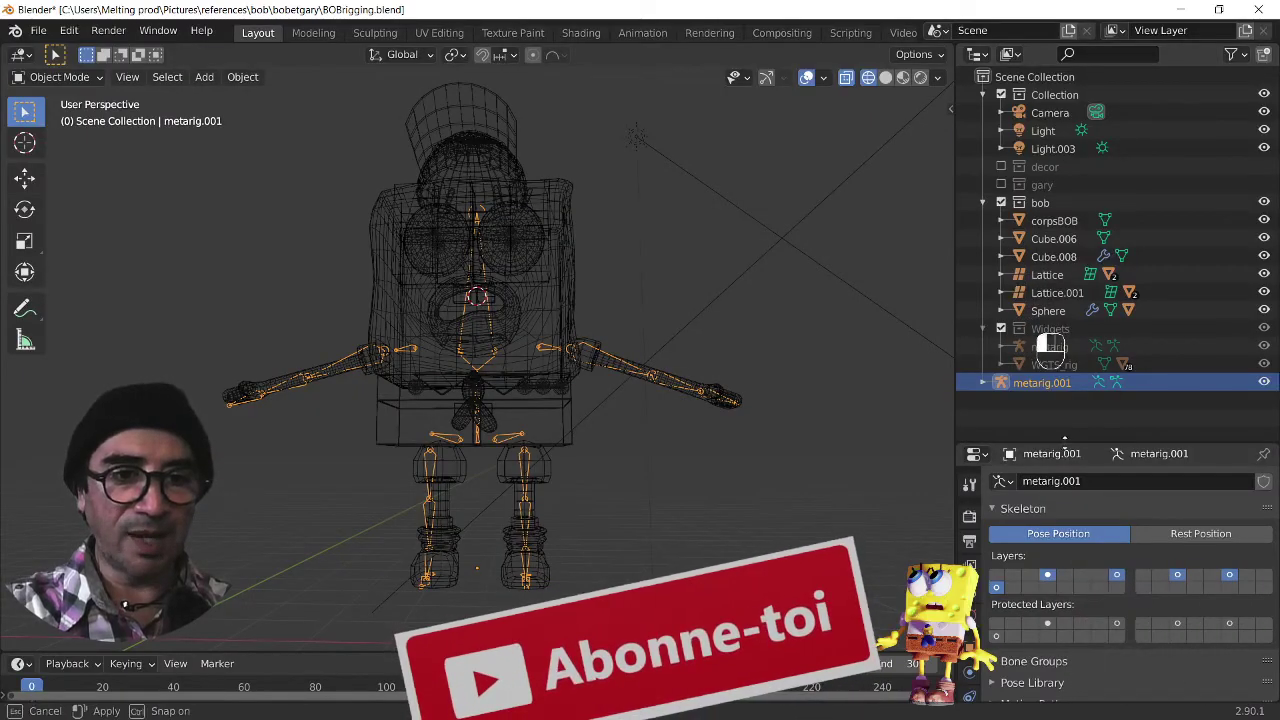
pyautogui.moveTo(1063, 443); pyautogui.dragTo(1100, 285)
pyautogui.scroll(-5, 1104, 252)
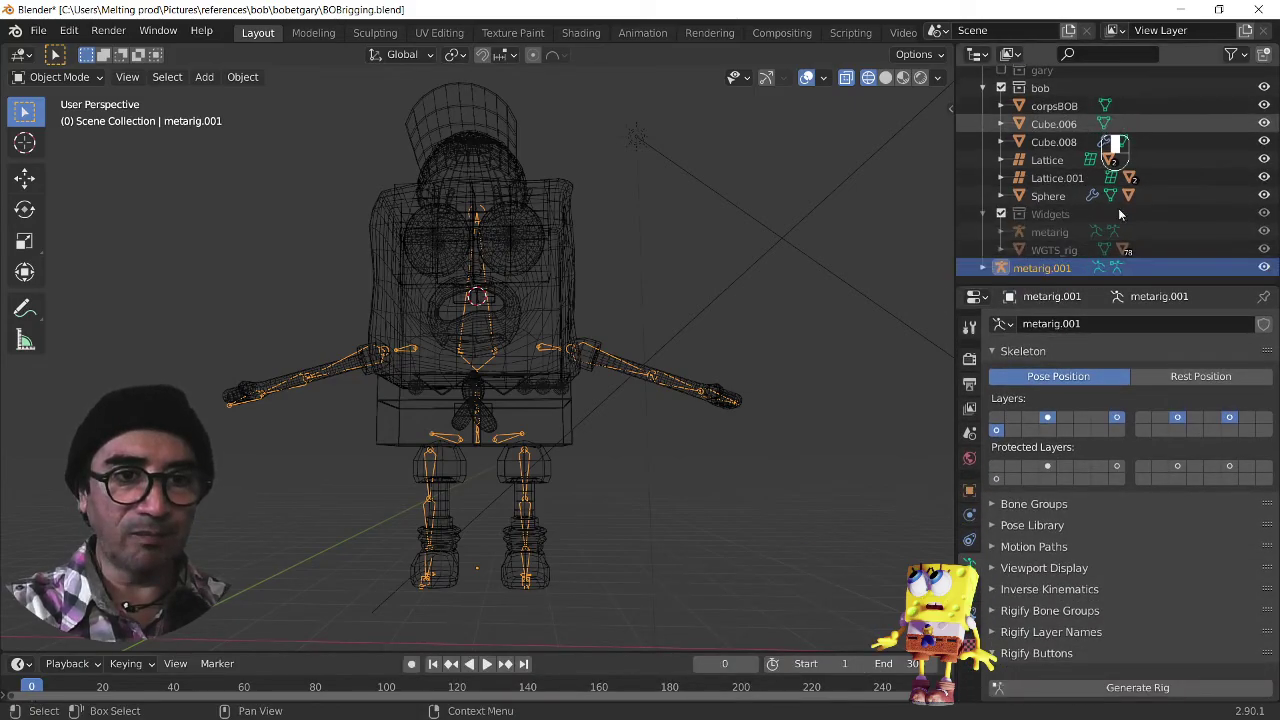
pyautogui.scroll(-1, 1053, 580)
pyautogui.click(1037, 607)
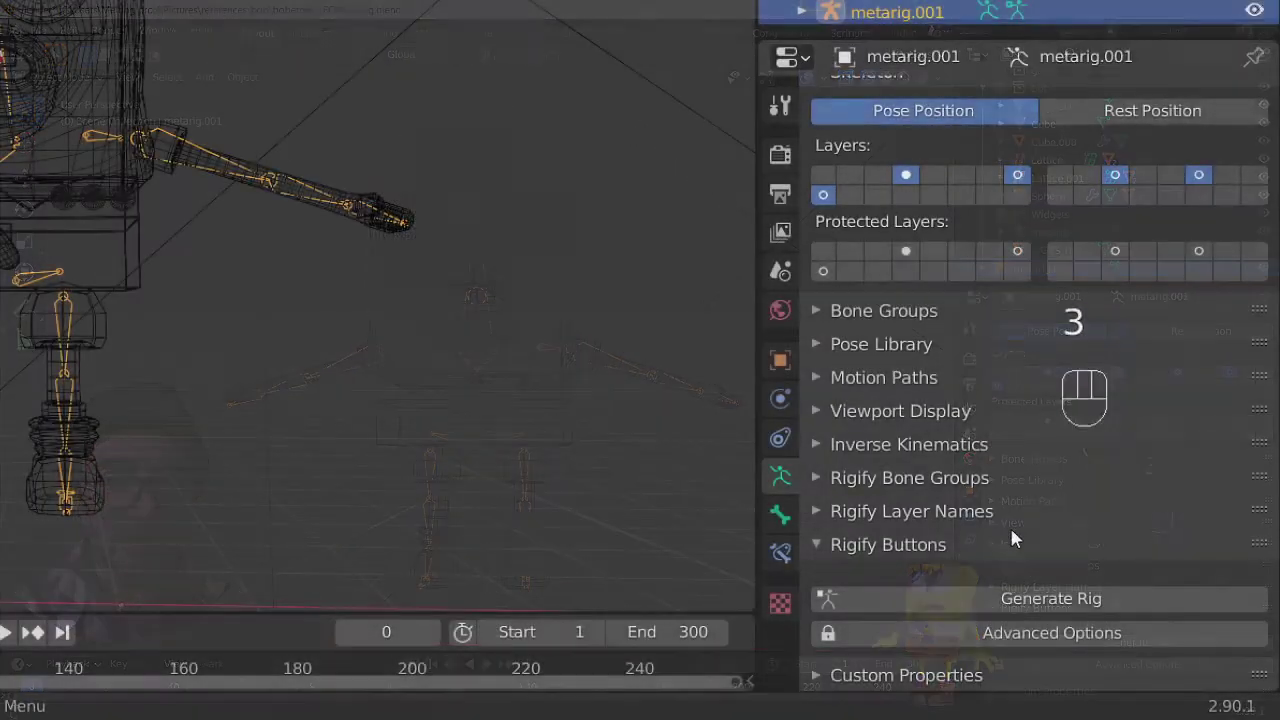
pyautogui.click(1122, 643)
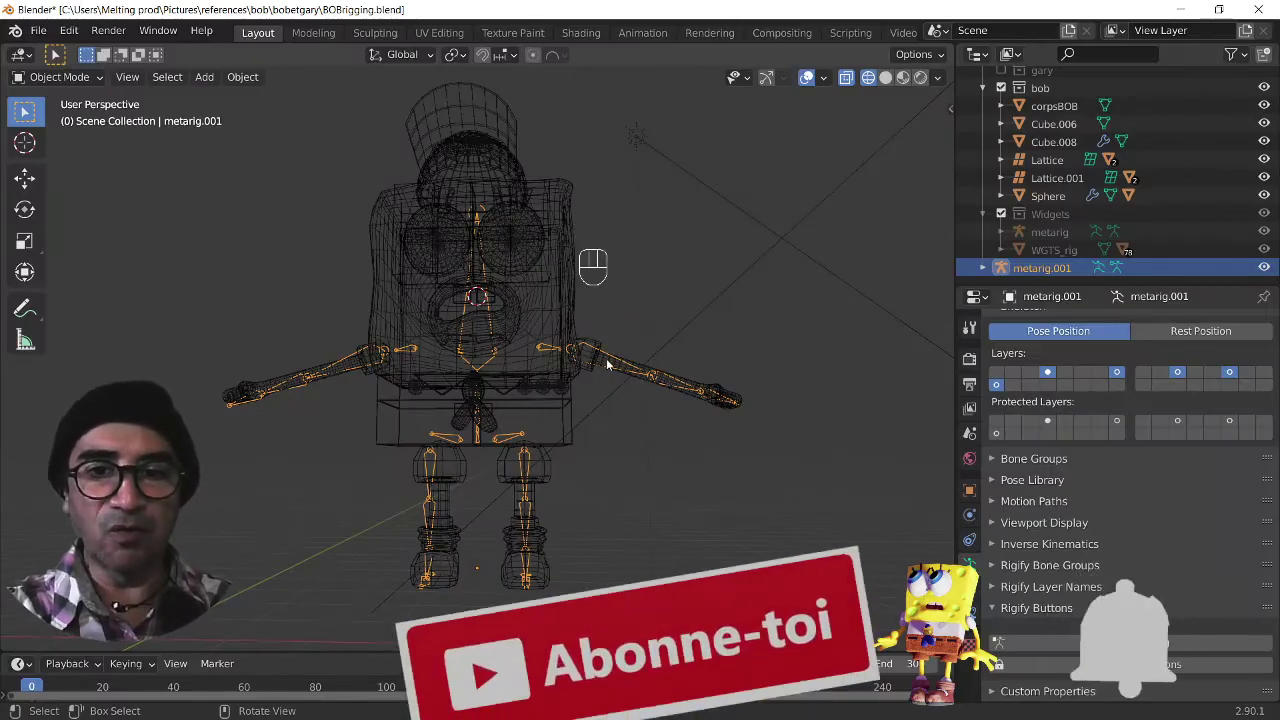
# Step: Check the corpsBOB body mesh and the metarig.001 armature by selecting each in turn
pyautogui.click(606, 365)
pyautogui.scroll(-3, 608, 368)
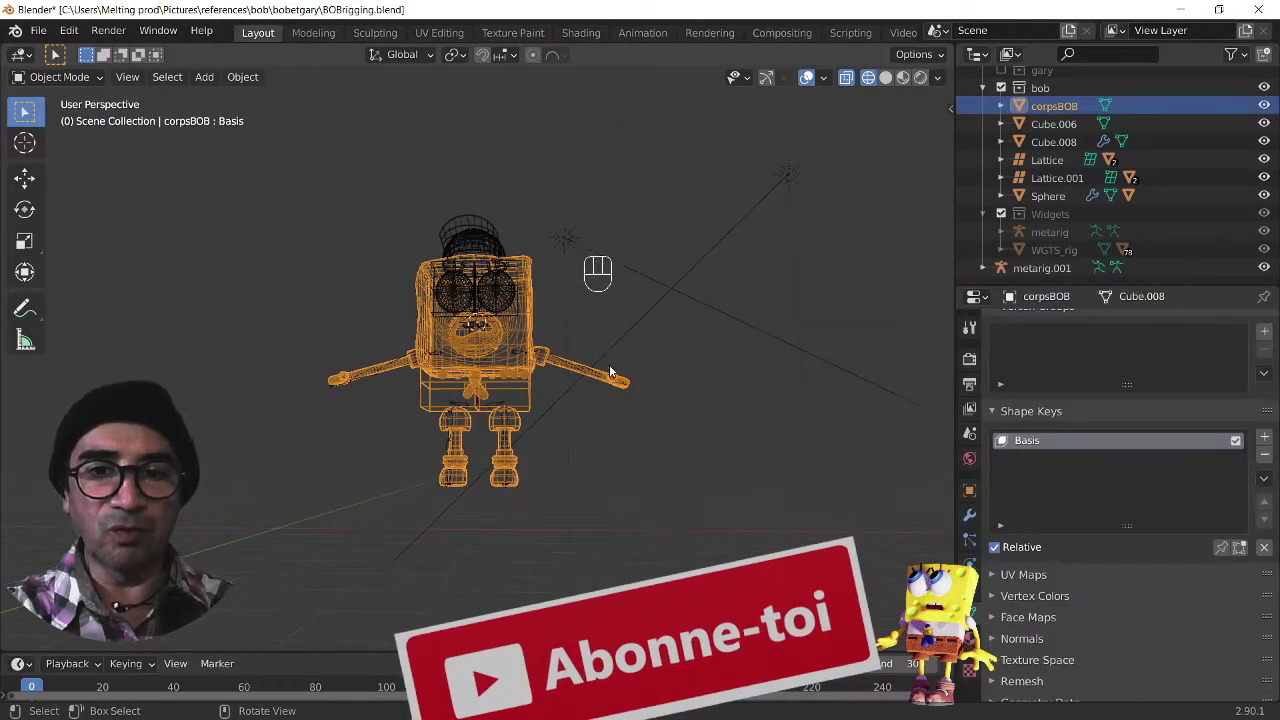
pyautogui.click(567, 366)
pyautogui.scroll(3, 343, 360)
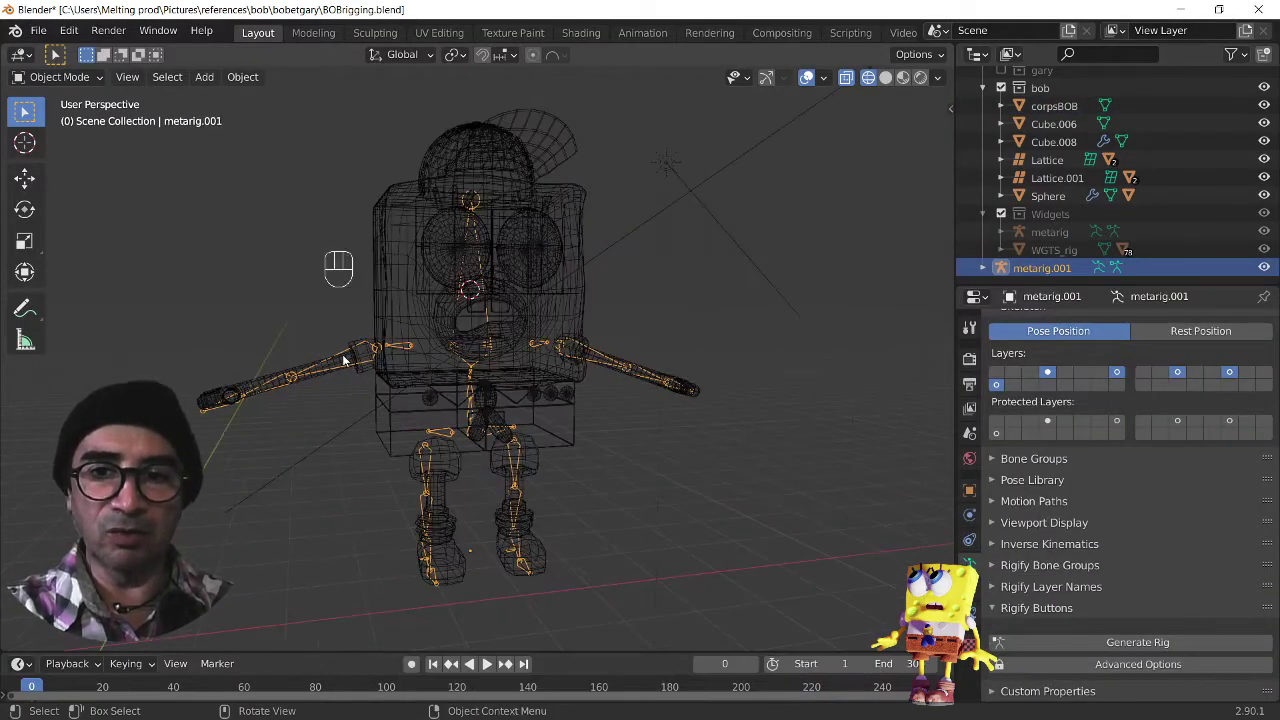
# Step: Apply all transforms to the metarig.001 armature
pyautogui.moveTo(641, 457); pyautogui.dragTo(587, 355, button='middle')
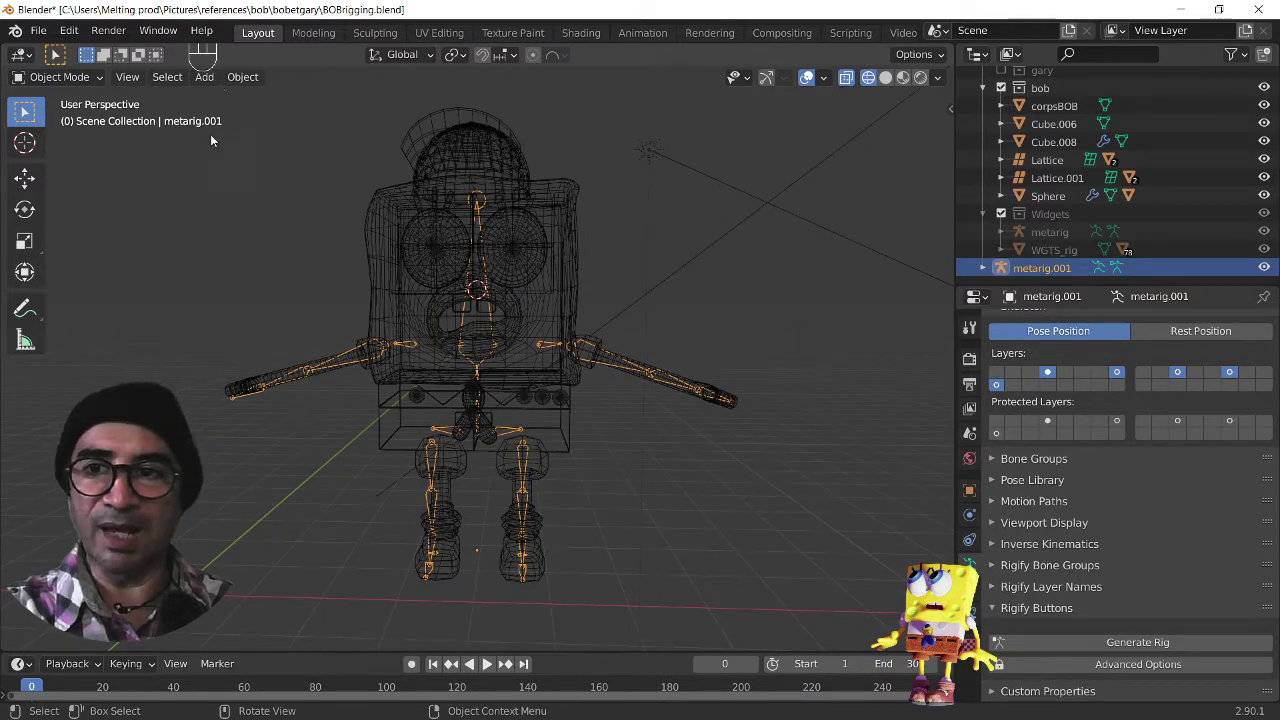
pyautogui.click(232, 79)
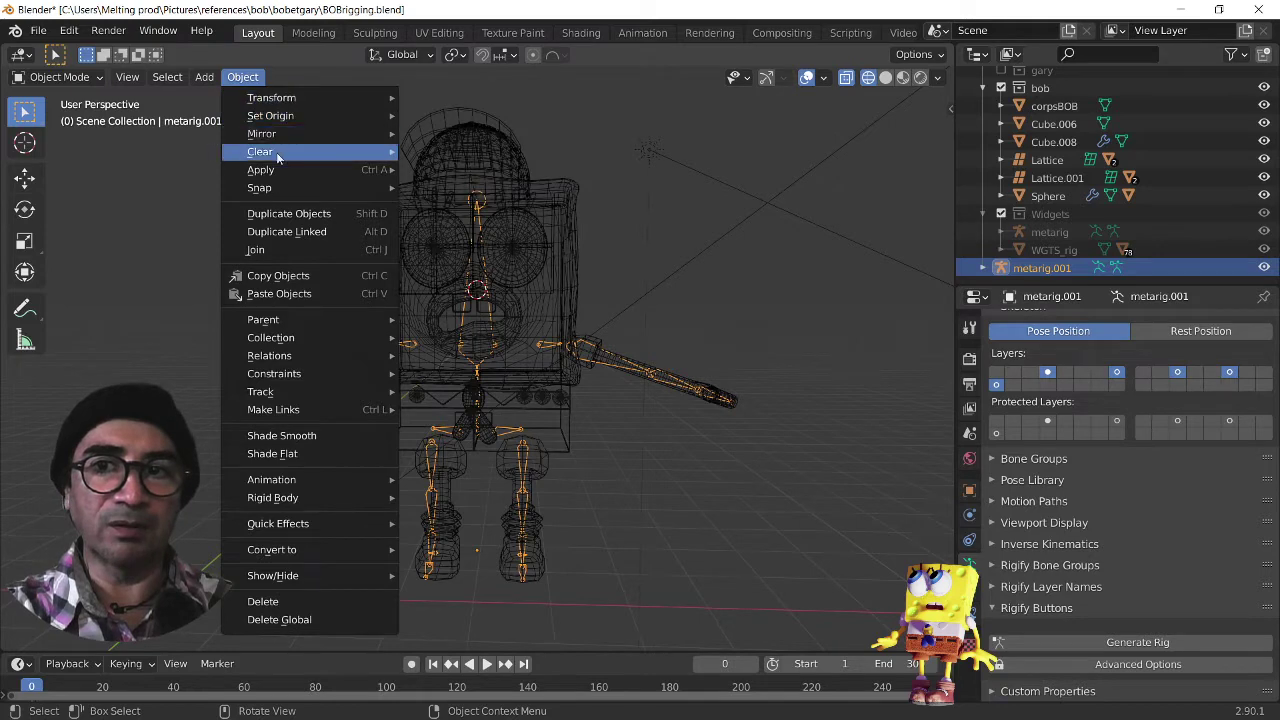
pyautogui.moveTo(283, 176)
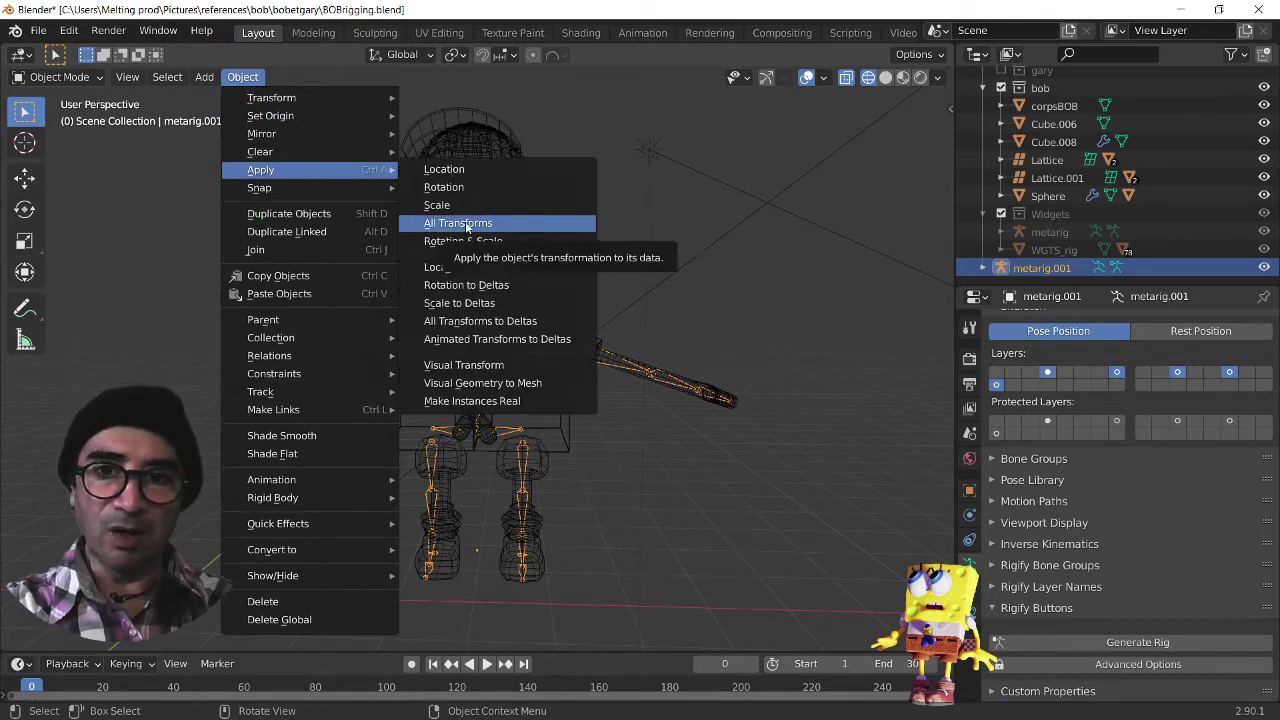
pyautogui.click(460, 223)
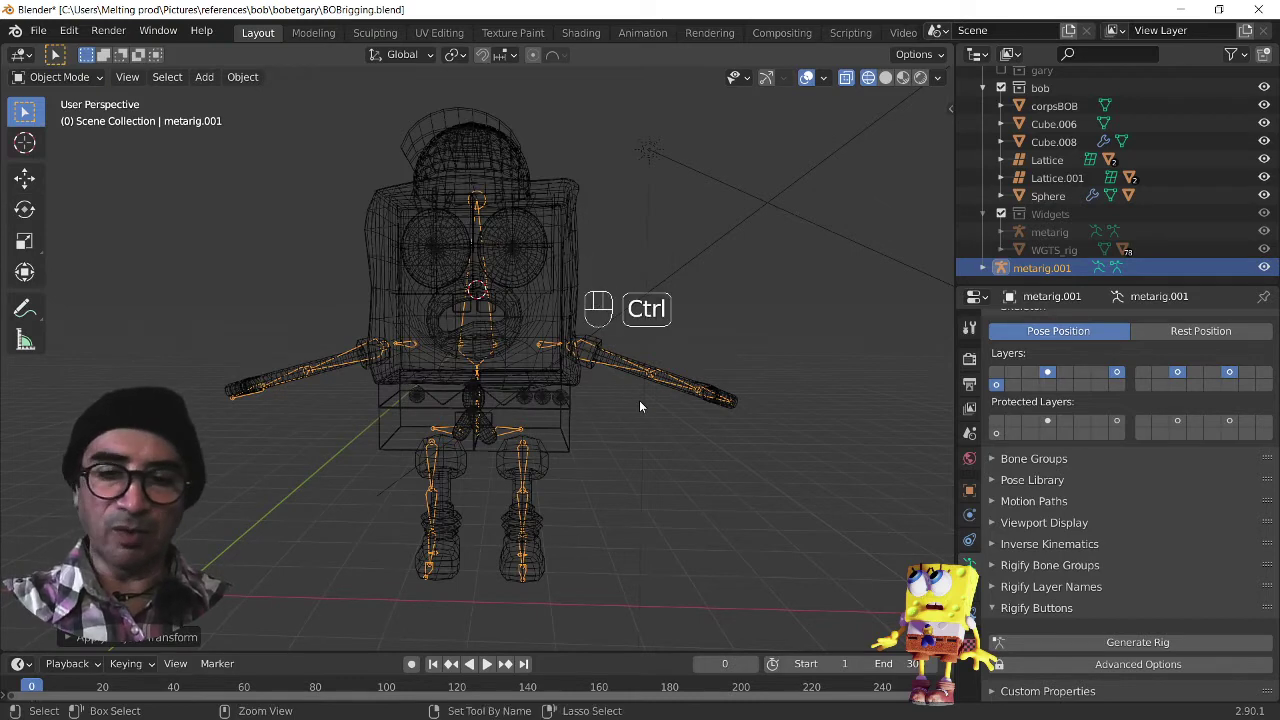
pyautogui.hotkey('ctrl', 'a')
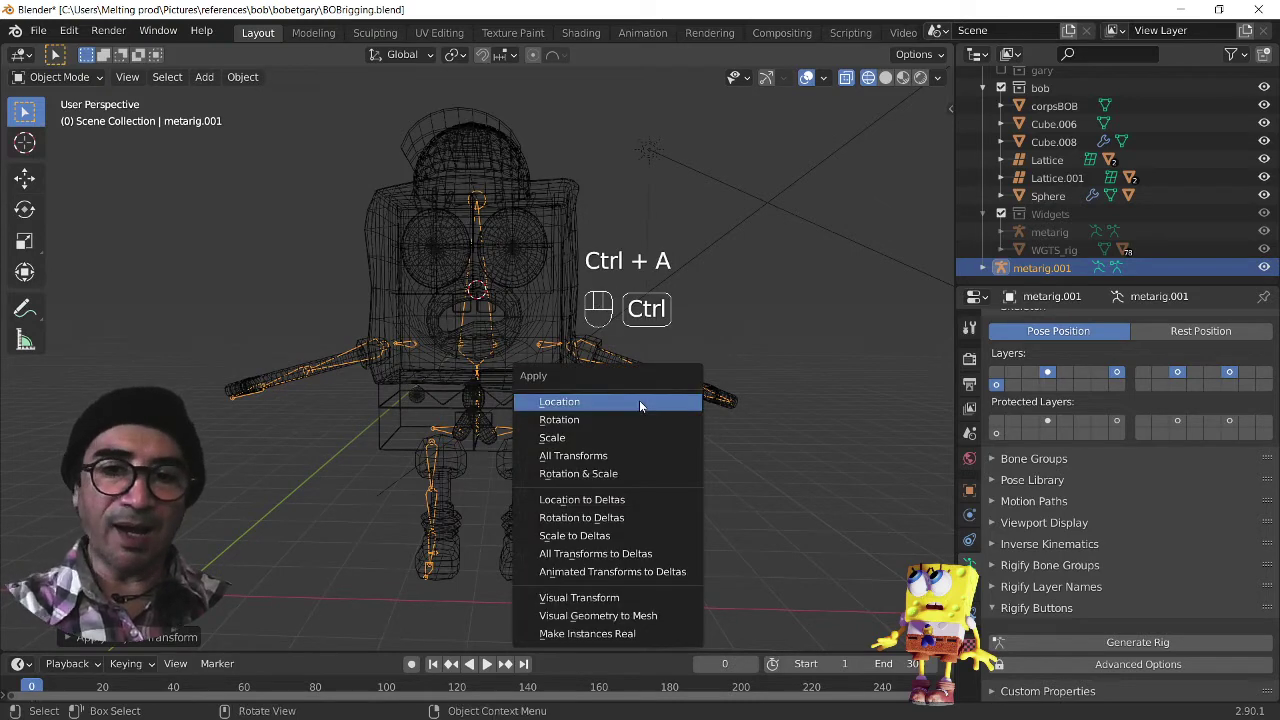
pyautogui.click(604, 456)
# Step: Generate the Rigify control rig from metarig.001
pyautogui.moveTo(604, 451); pyautogui.dragTo(700, 500, button='middle')
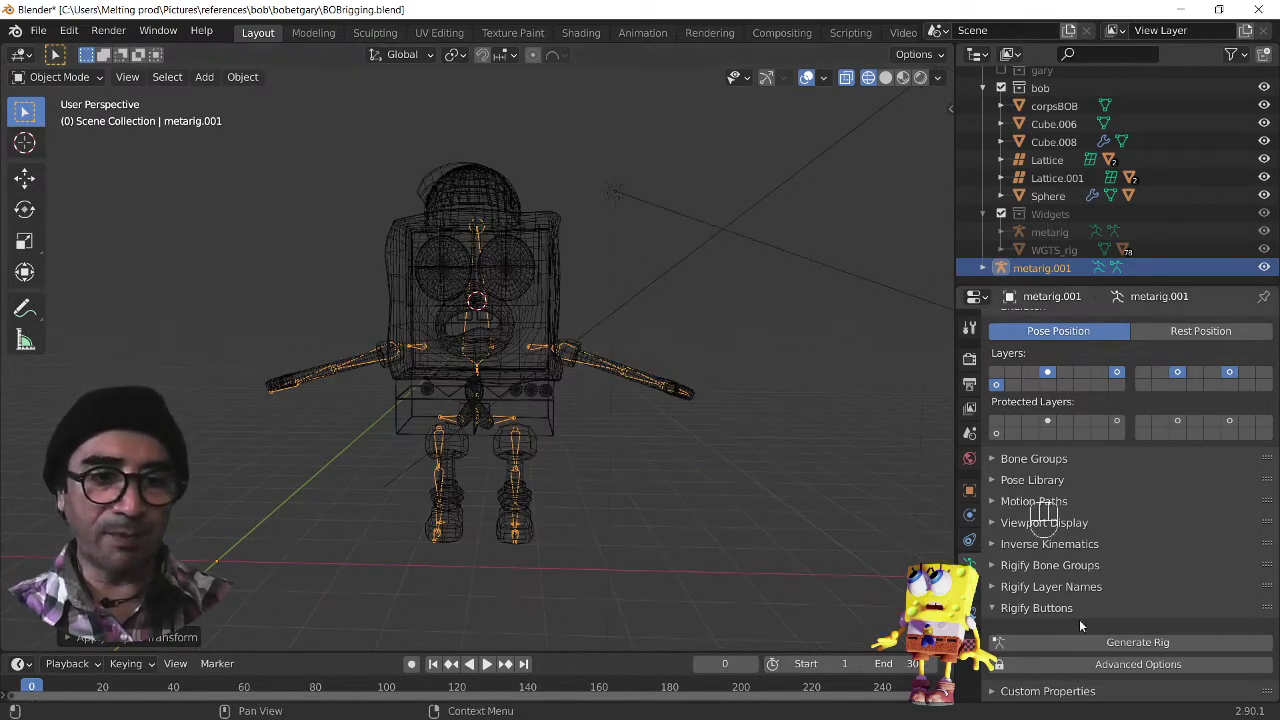
pyautogui.click(1128, 643)
pyautogui.scroll(-3, 624, 505)
pyautogui.scroll(-2, 624, 499)
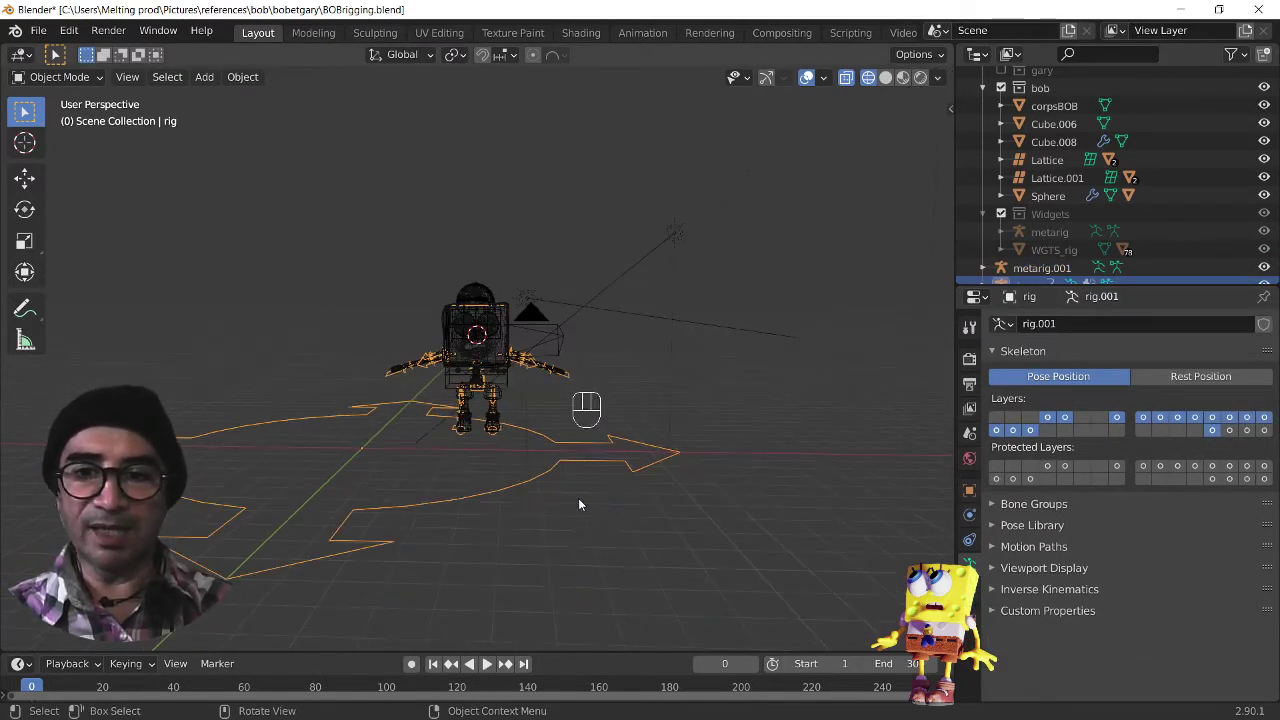
pyautogui.scroll(4, 474, 490)
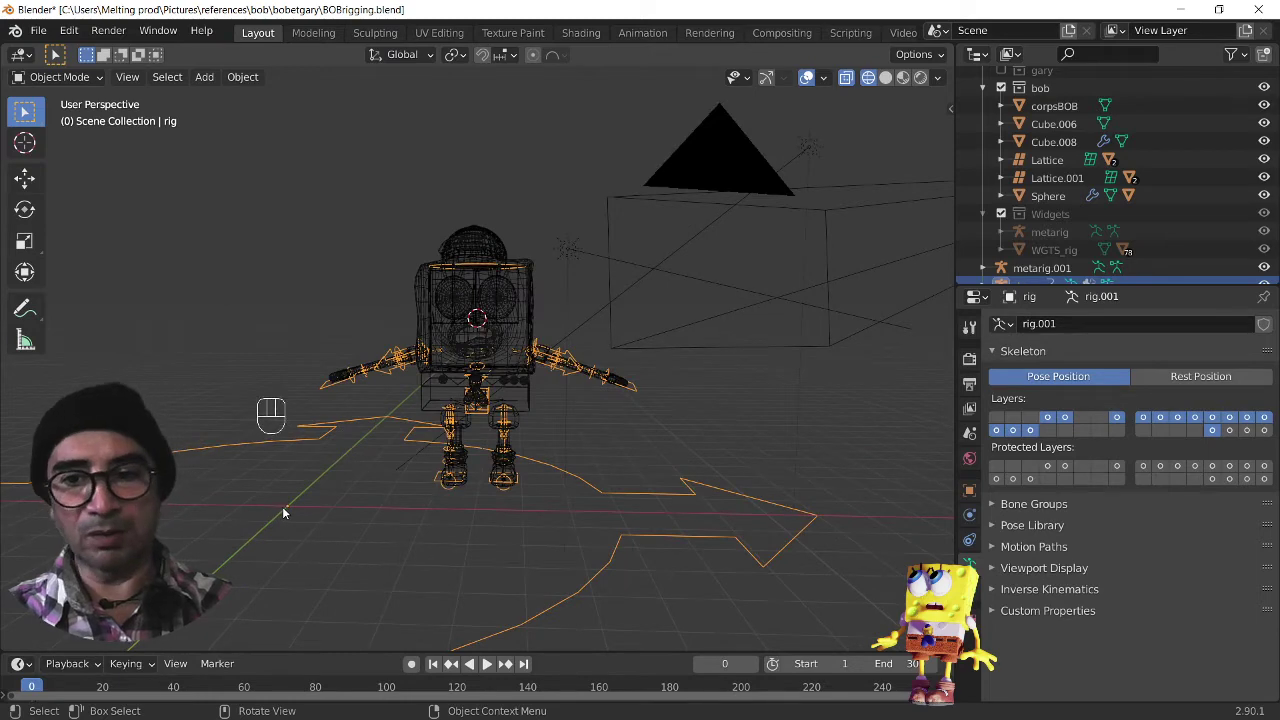
# Step: In Edit Mode and top view, move the generated rig's root bone about 4 m along X to line up with the character
pyautogui.press('Tab')
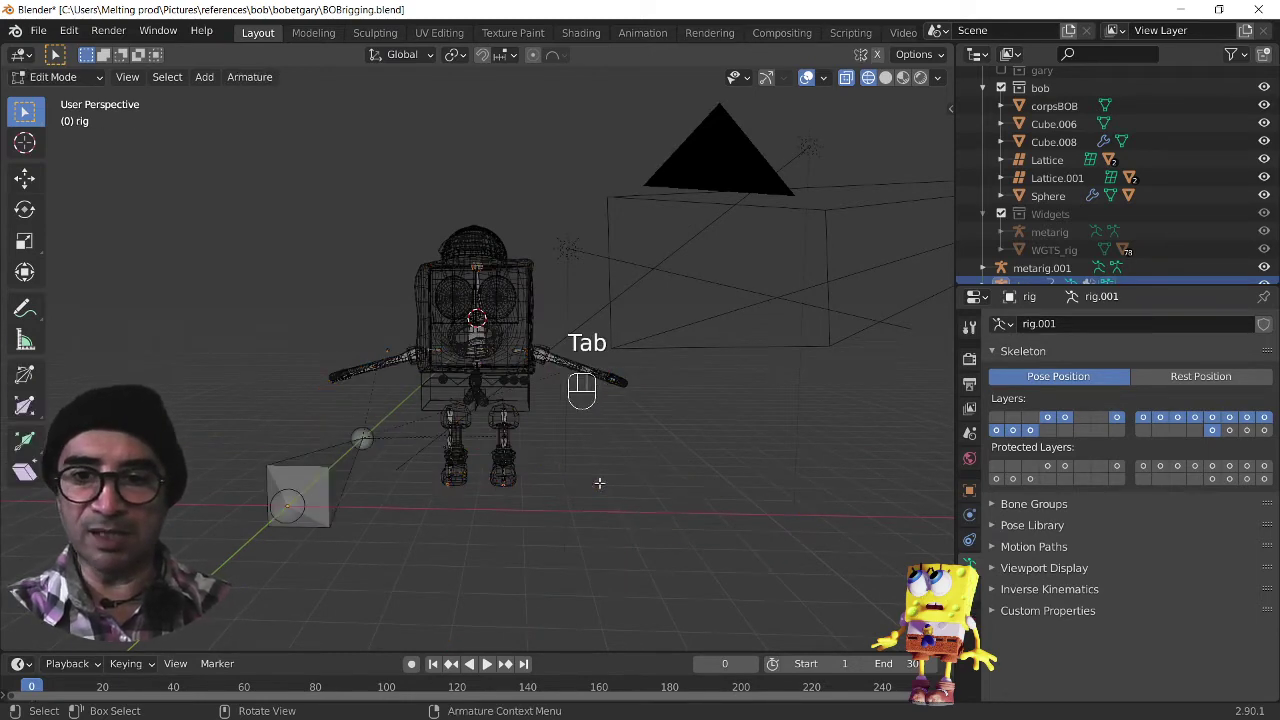
pyautogui.click(323, 470)
pyautogui.moveTo(489, 517); pyautogui.dragTo(487, 519, button='middle')
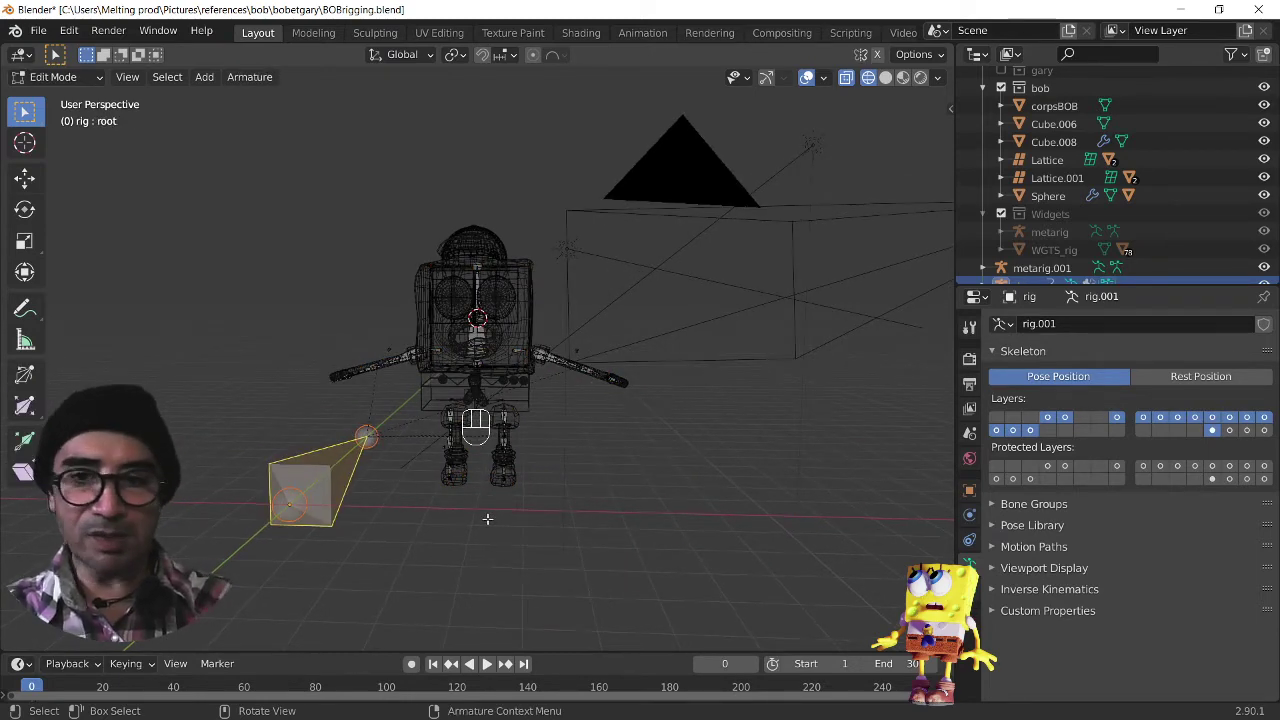
pyautogui.press('KP_7')
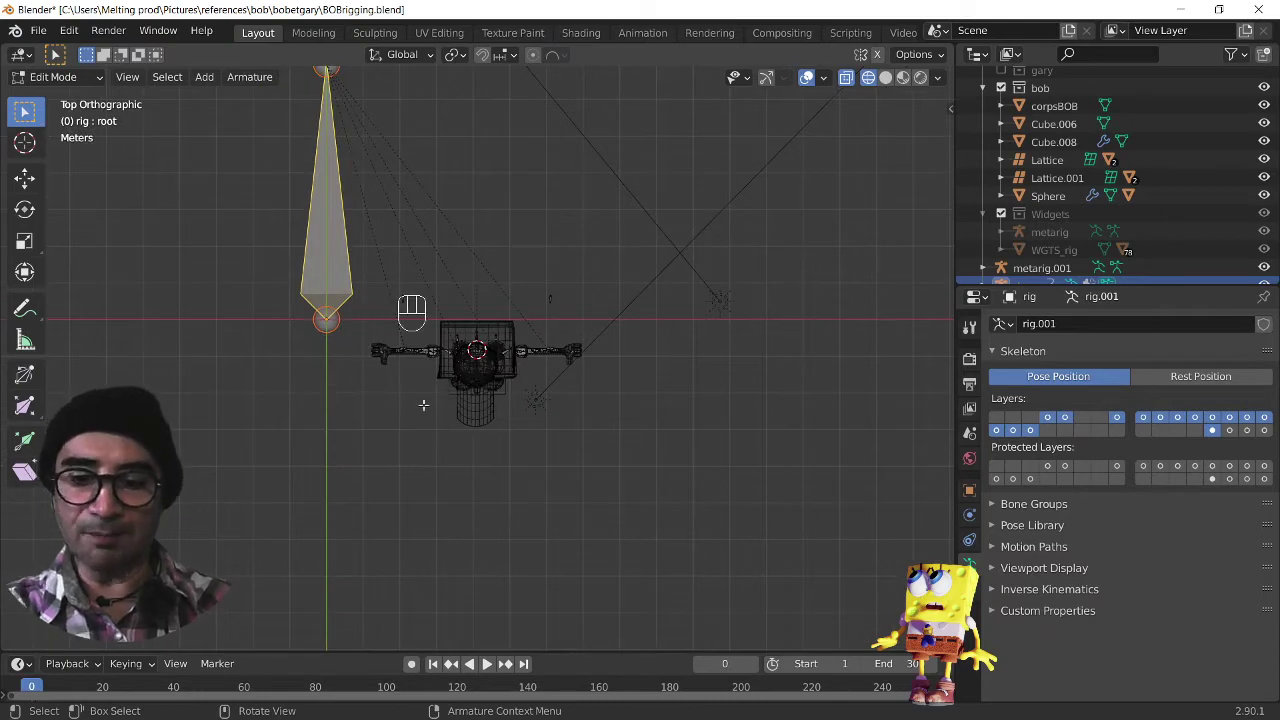
pyautogui.press('g')
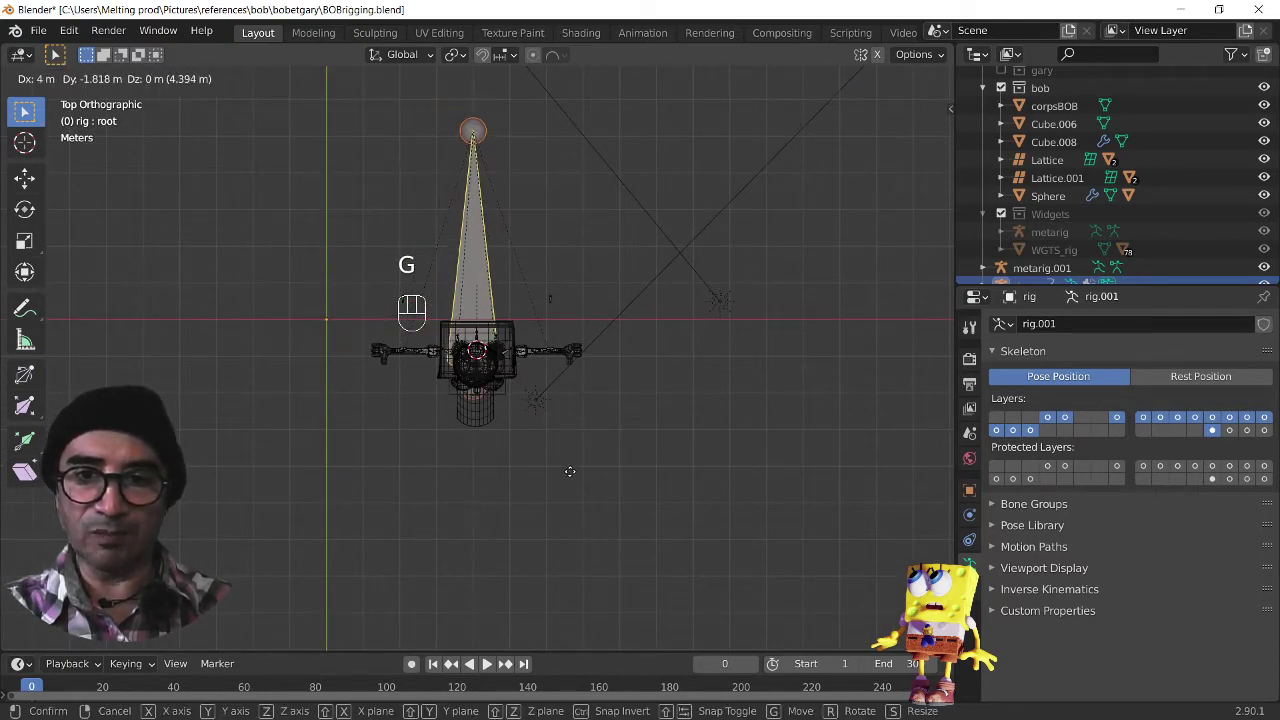
pyautogui.click(570, 456)
# Step: Raise the root bone about 0.9 m along Z to the character's feet and scale it down
pyautogui.press('KP_1')
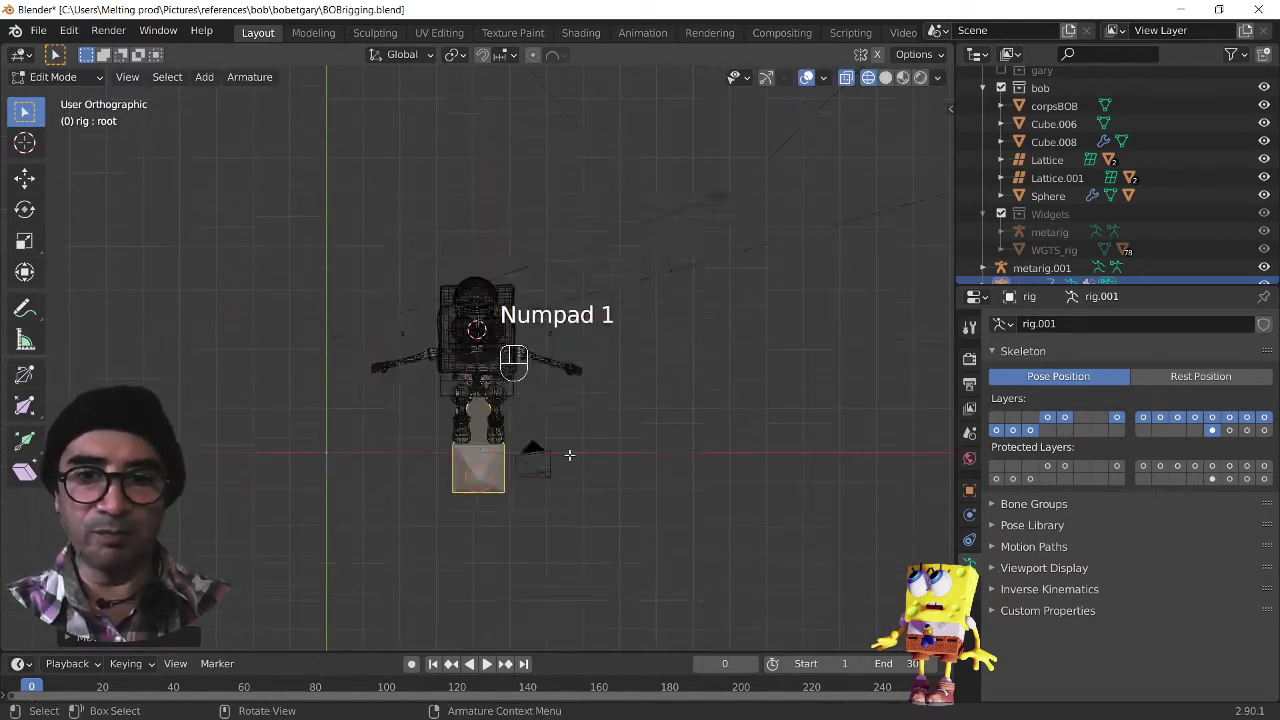
pyautogui.scroll(4, 570, 456)
pyautogui.press('g')
pyautogui.press('z')
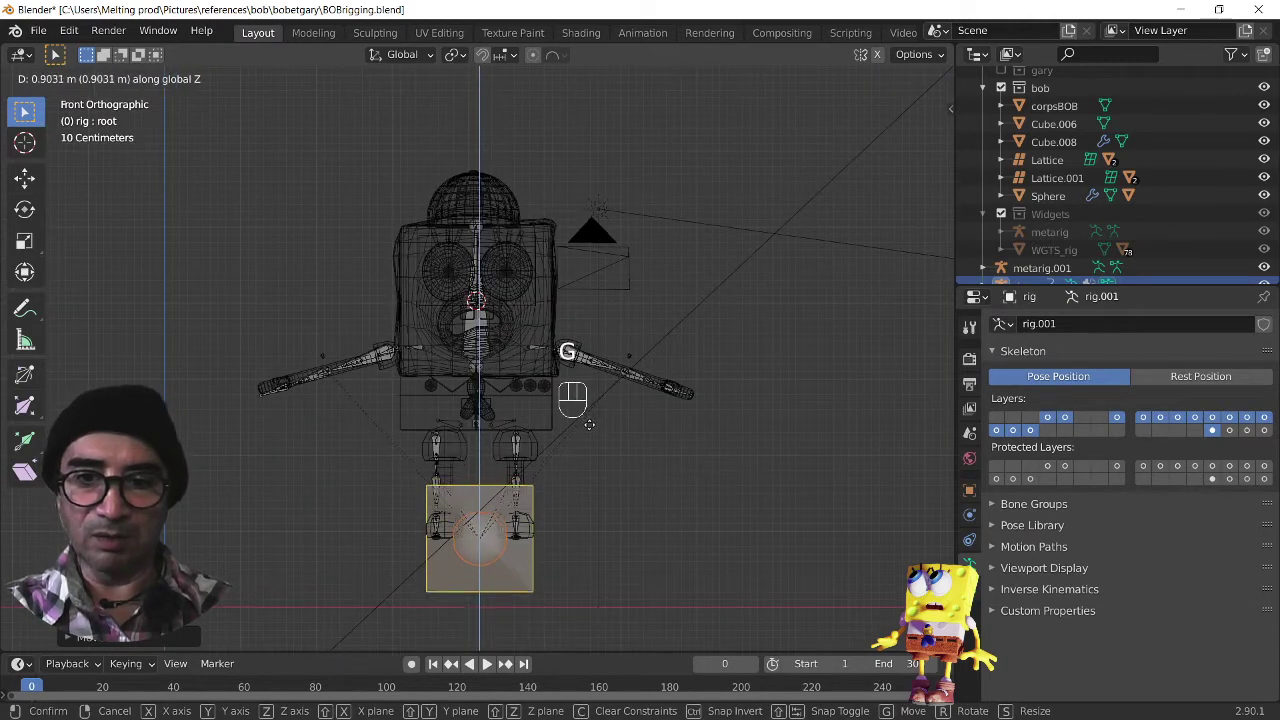
pyautogui.click(590, 424)
pyautogui.moveTo(660, 472); pyautogui.dragTo(771, 514, button='middle')
pyautogui.press('s')
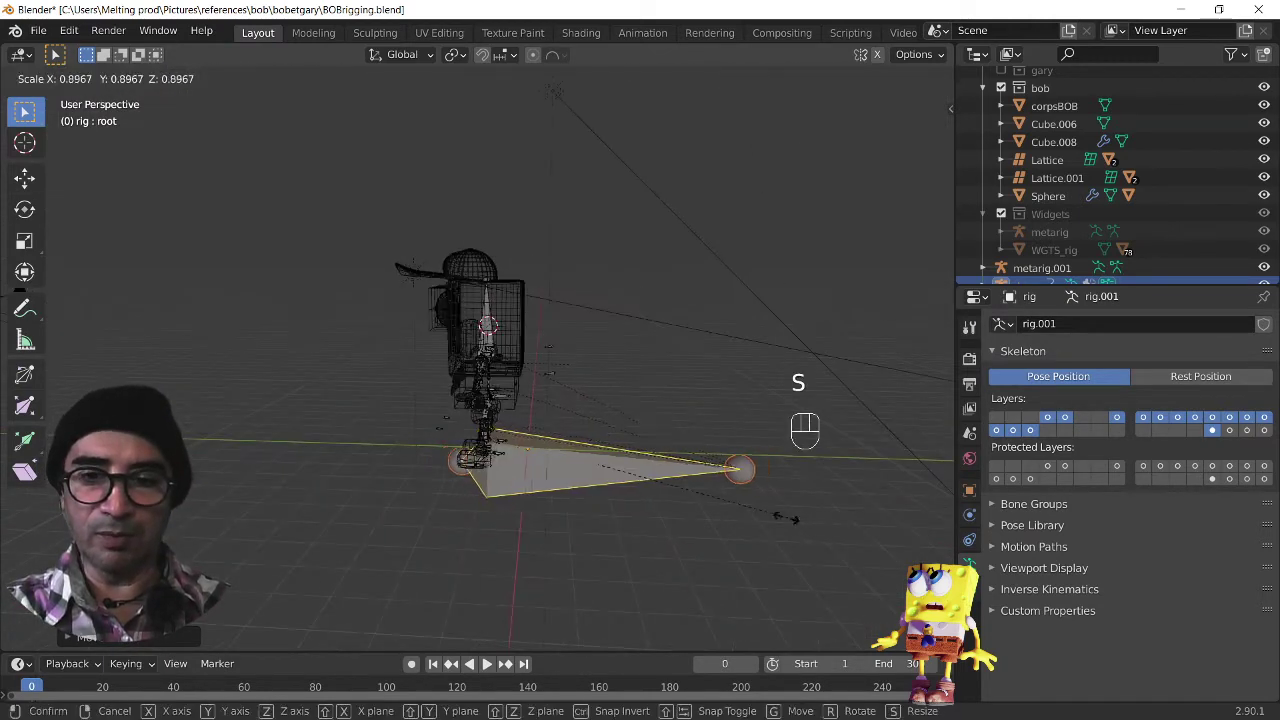
pyautogui.click(691, 509)
# Step: In side view, align the root bone with the soles of the shoes and shrink it further
pyautogui.press('KP_1')
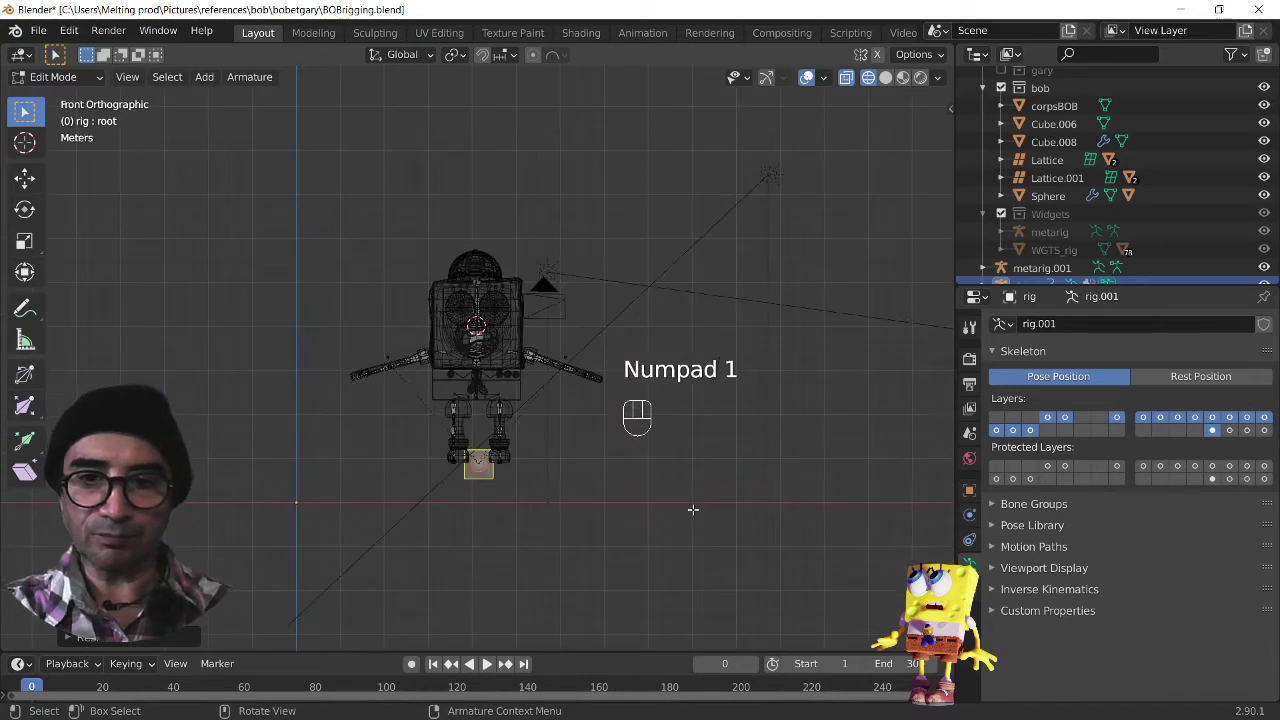
pyautogui.scroll(5, 693, 510)
pyautogui.press('KP_3')
pyautogui.keyDown('shift'); pyautogui.moveTo(691, 511); pyautogui.dragTo(737, 378, button='middle'); pyautogui.keyUp('shift')
pyautogui.press('g')
pyautogui.click(620, 370)
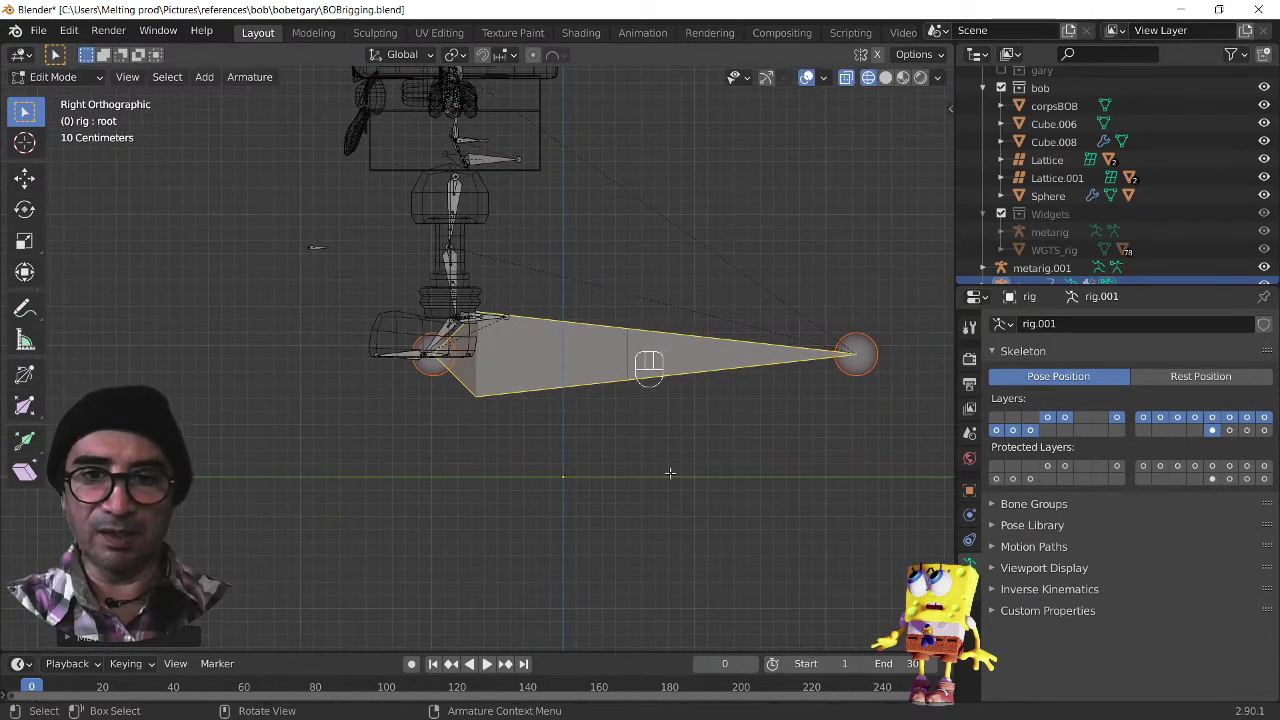
pyautogui.press('s')
pyautogui.click(606, 466)
pyautogui.press('g')
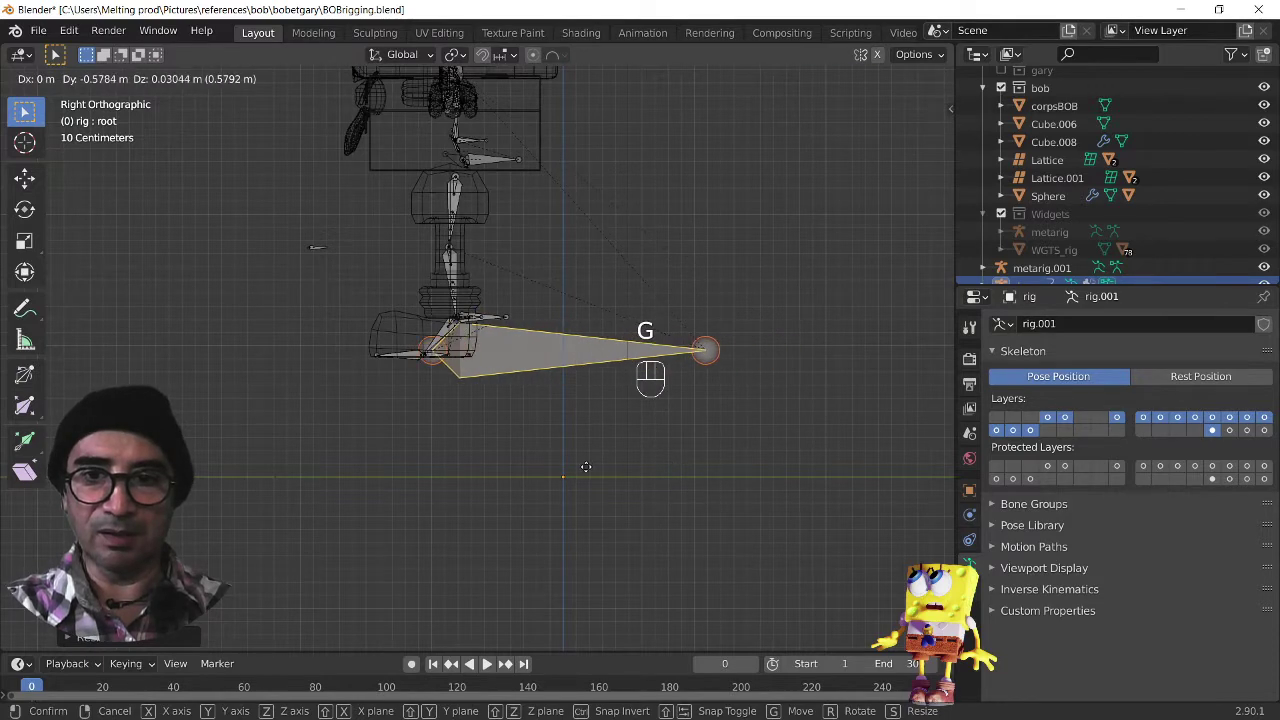
pyautogui.click(586, 466)
# Step: Check the thigh_ik_target.L bone in front of the legs, return to Object Mode and delete the generated rig
pyautogui.press('KP_5')
pyautogui.moveTo(383, 434); pyautogui.dragTo(640, 330, button='middle')
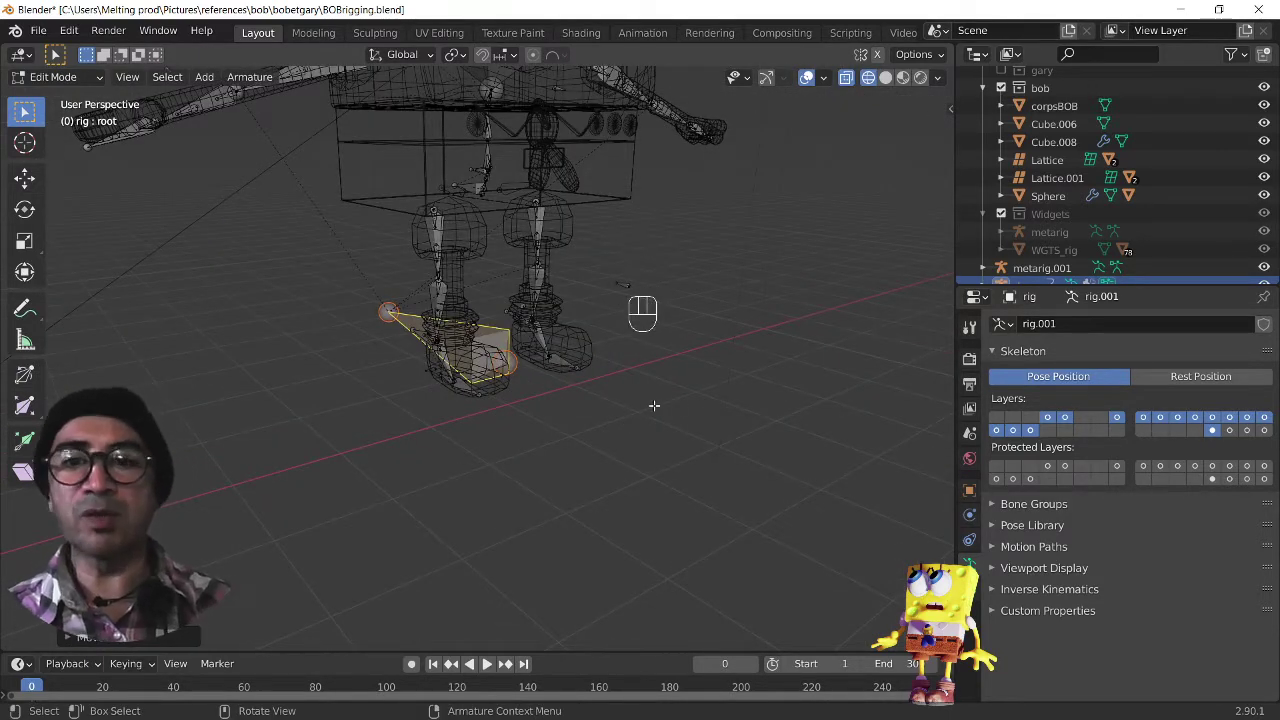
pyautogui.moveTo(654, 405); pyautogui.dragTo(710, 289, button='middle')
pyautogui.click(637, 272)
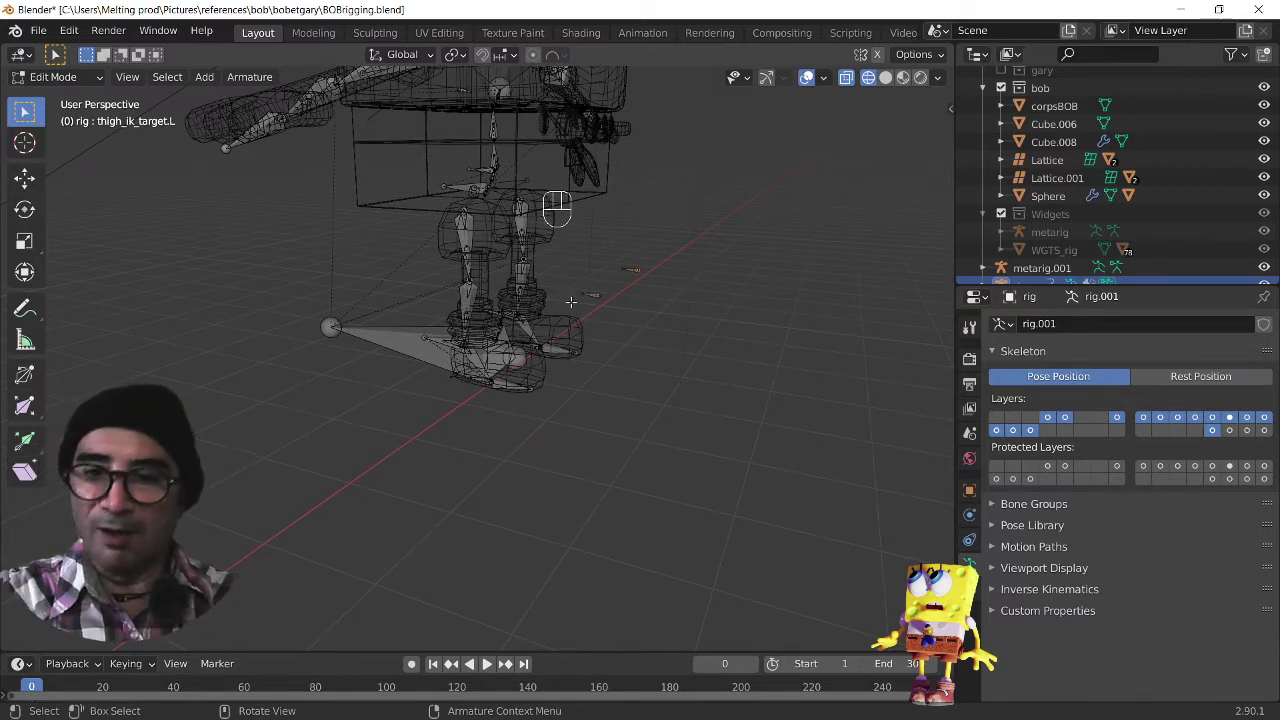
pyautogui.press('Tab')
pyautogui.moveTo(654, 412); pyautogui.dragTo(846, 455, button='middle')
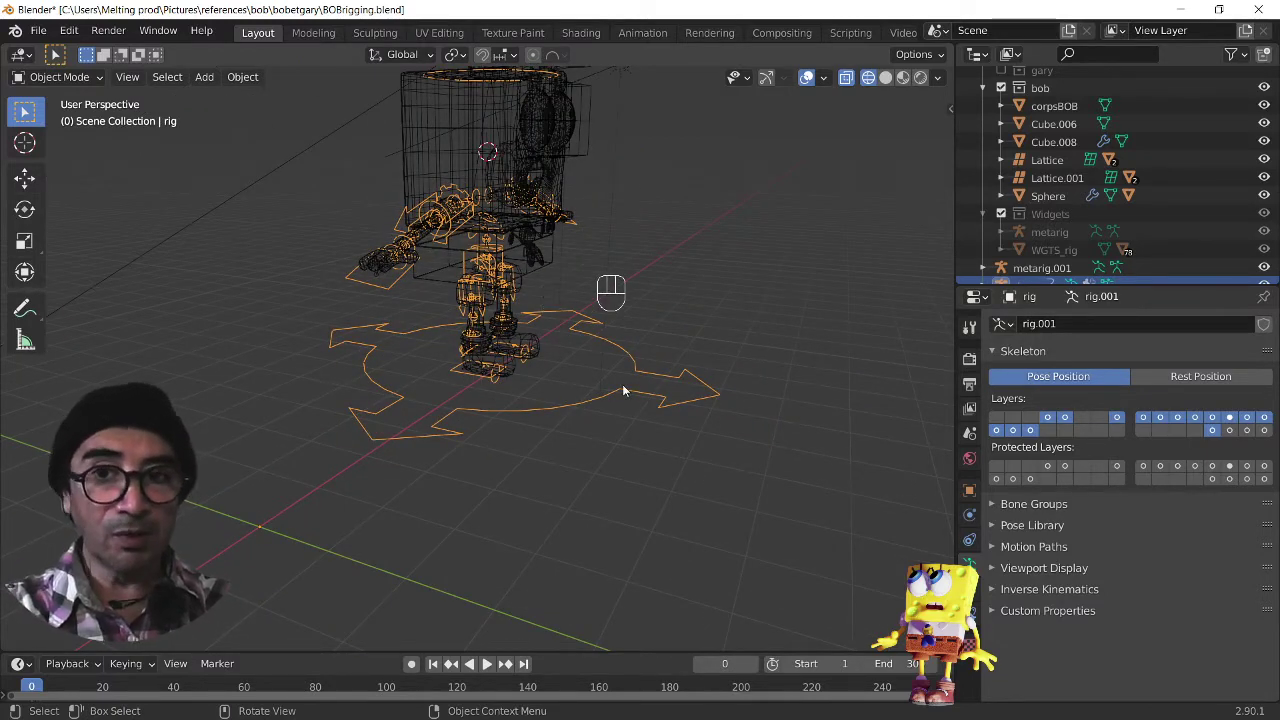
pyautogui.press('x')
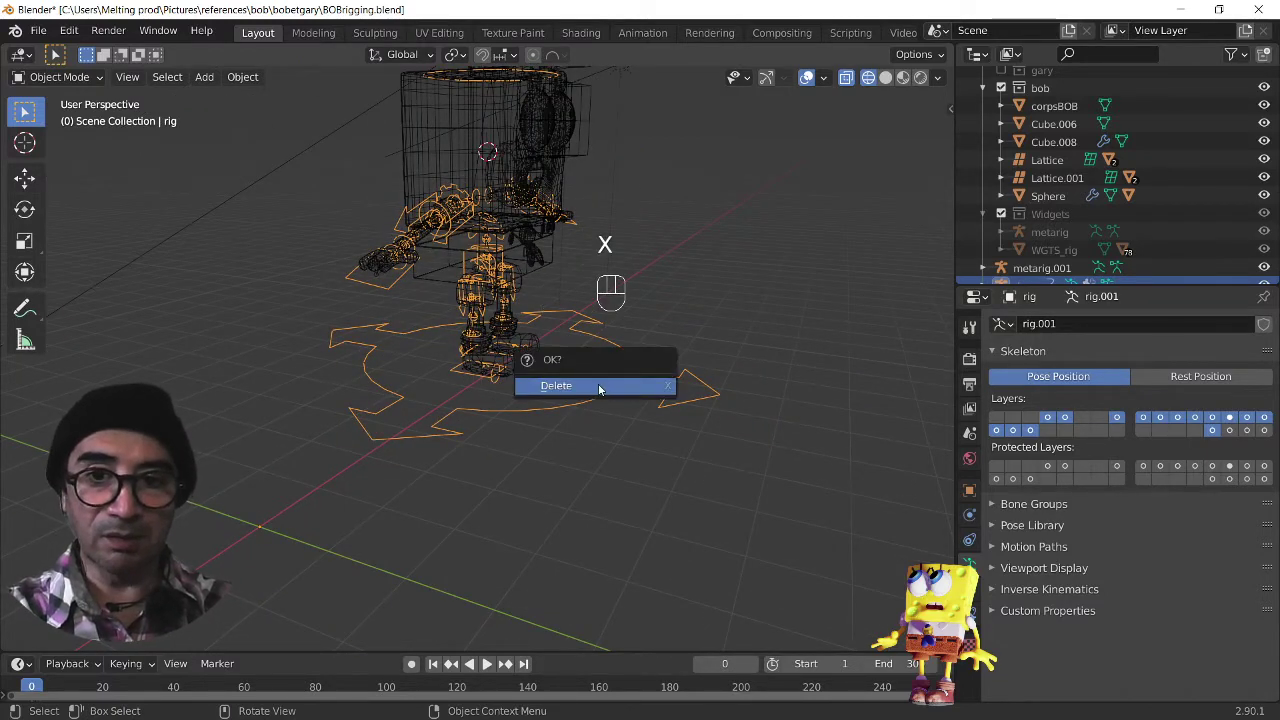
pyautogui.click(597, 385)
# Step: Select metarig.001's breast.R bone and, in Edit Mode front view, move it about -0.38 m in X and -0.54 m in Z to the trousers' waist
pyautogui.click(1040, 268)
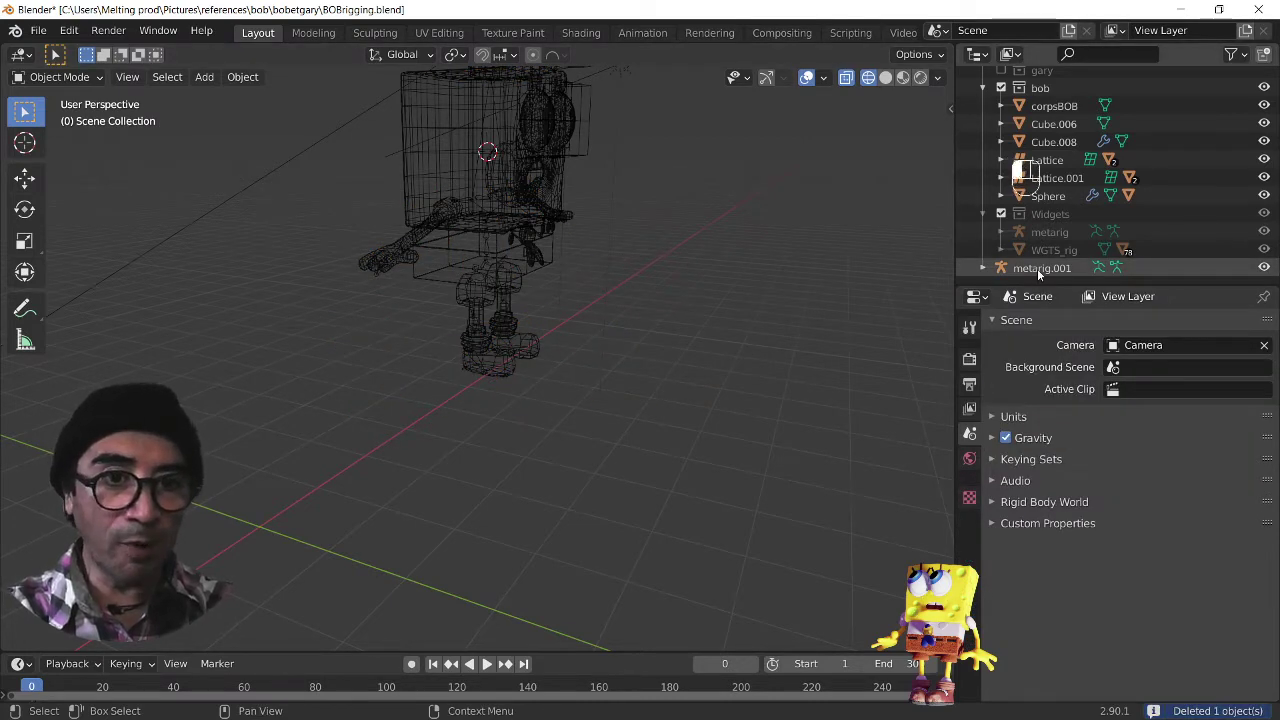
pyautogui.moveTo(680, 430); pyautogui.dragTo(588, 393, button='middle')
pyautogui.keyDown('shift'); pyautogui.moveTo(564, 302); pyautogui.dragTo(601, 400, button='middle'); pyautogui.keyUp('shift')
pyautogui.scroll(2, 600, 356)
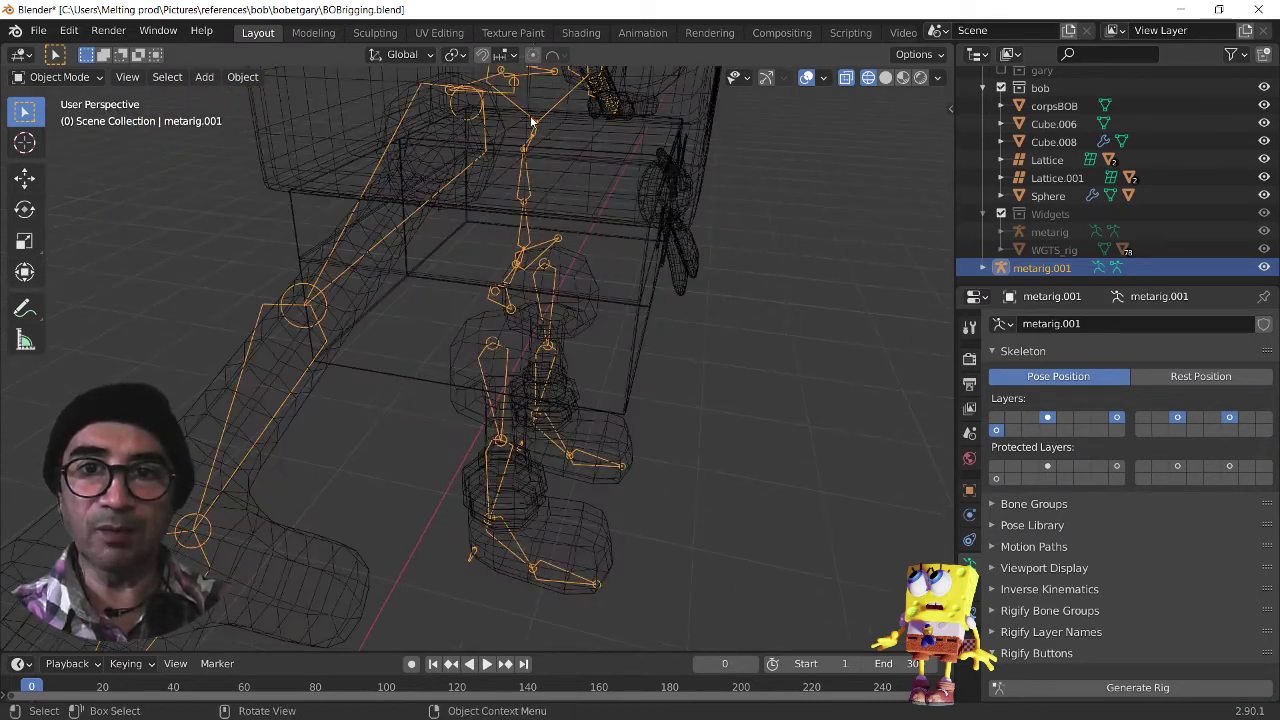
pyautogui.scroll(-3, 532, 122)
pyautogui.click(506, 188)
pyautogui.click(506, 188)
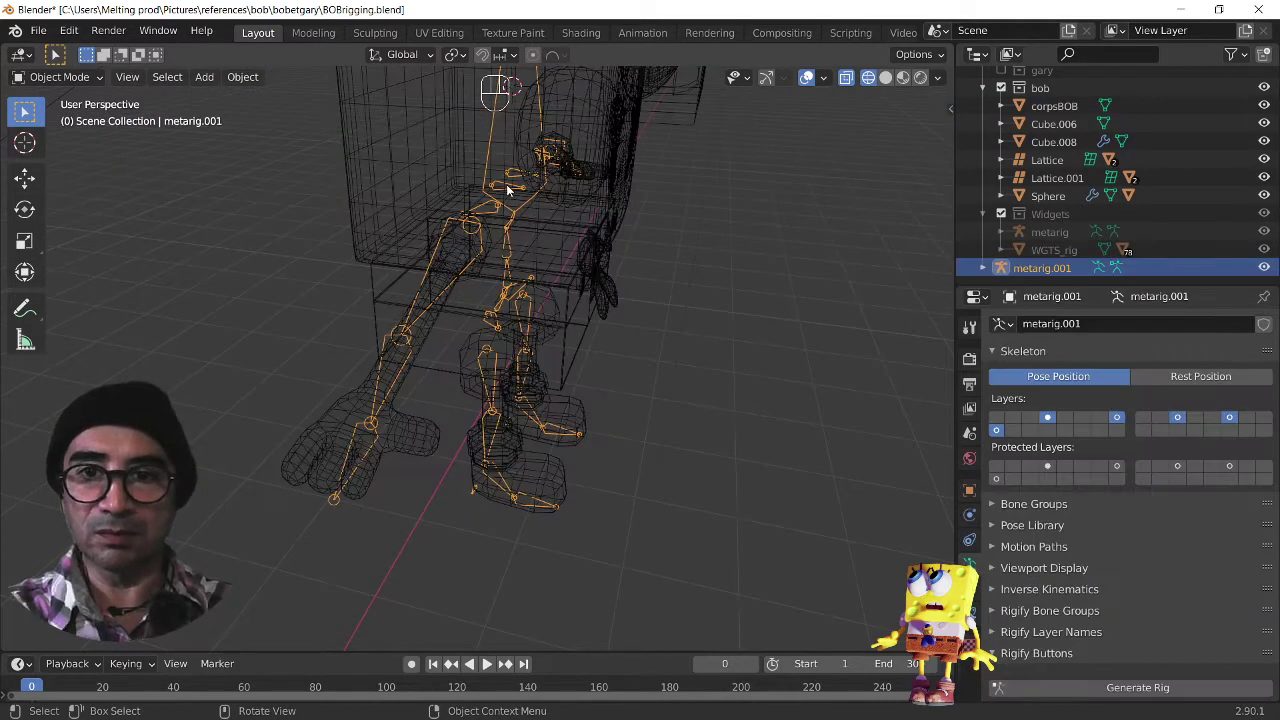
pyautogui.hotkey('ctrl', 'Tab')
pyautogui.click(506, 186)
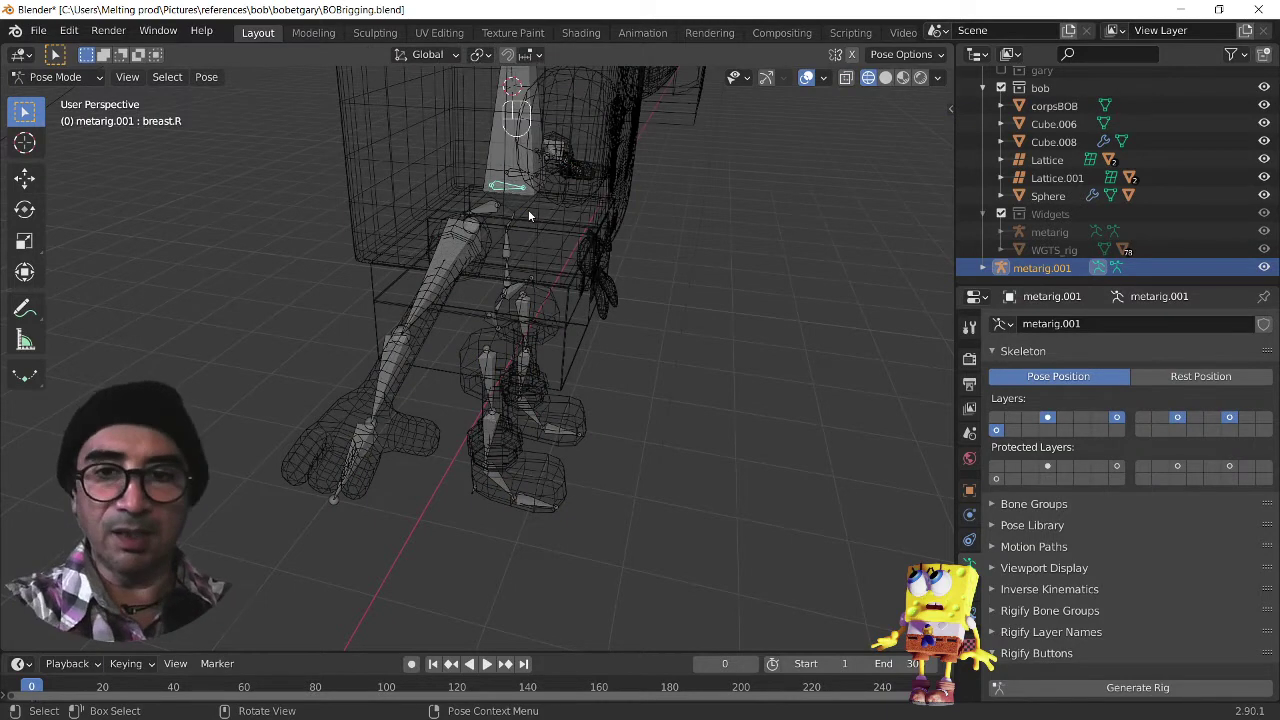
pyautogui.press('KP_1')
pyautogui.press('Tab')
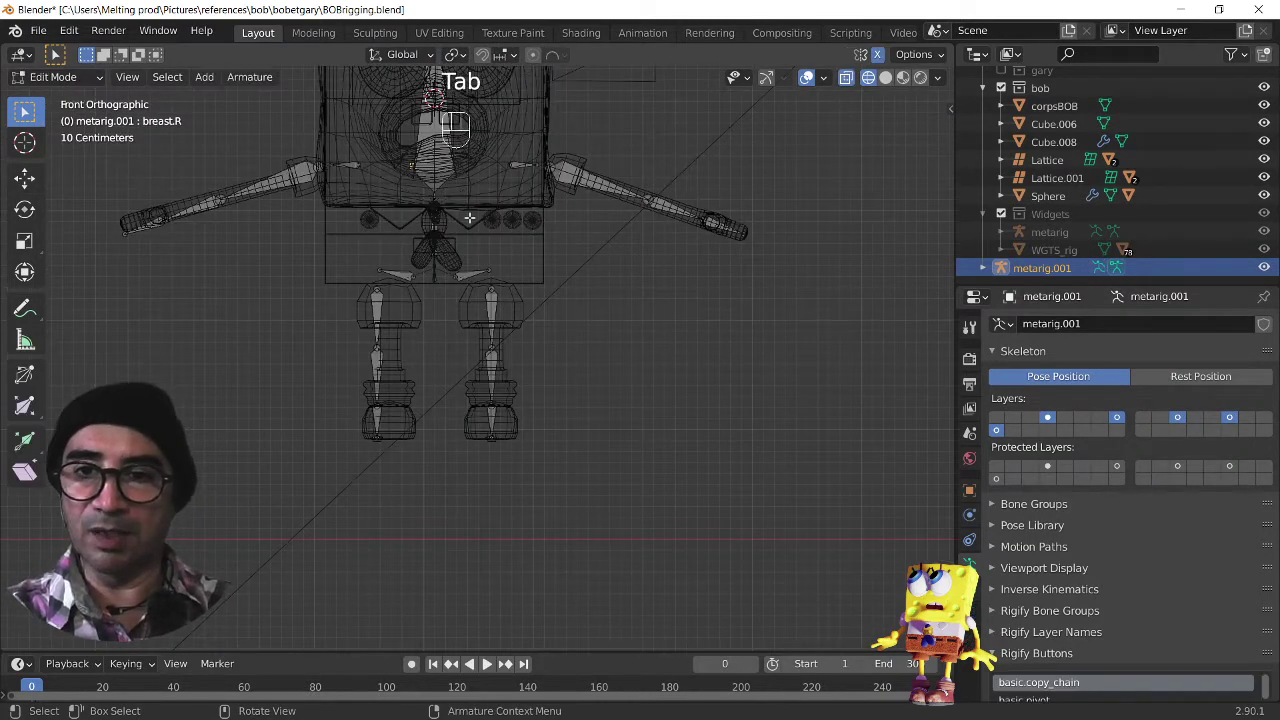
pyautogui.press('g')
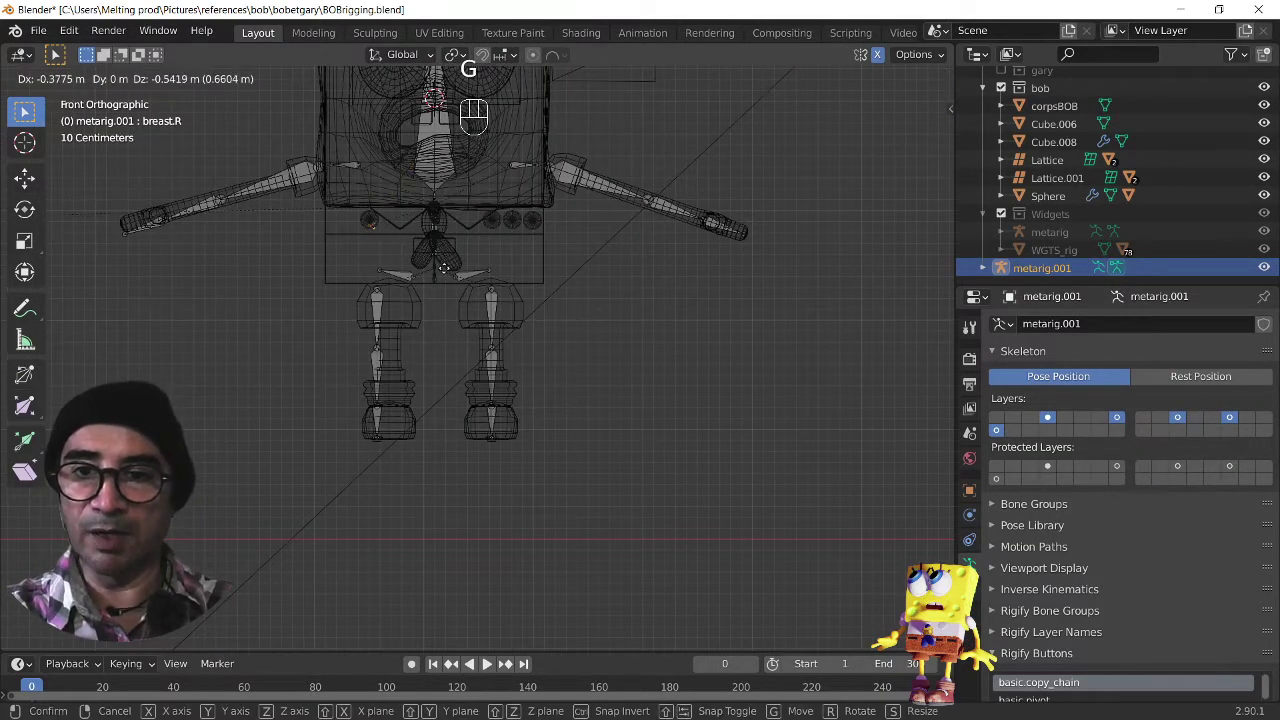
pyautogui.click(443, 268)
pyautogui.scroll(4, 474, 220)
pyautogui.keyDown('shift'); pyautogui.moveTo(474, 220); pyautogui.dragTo(640, 376, button='middle'); pyautogui.keyUp('shift')
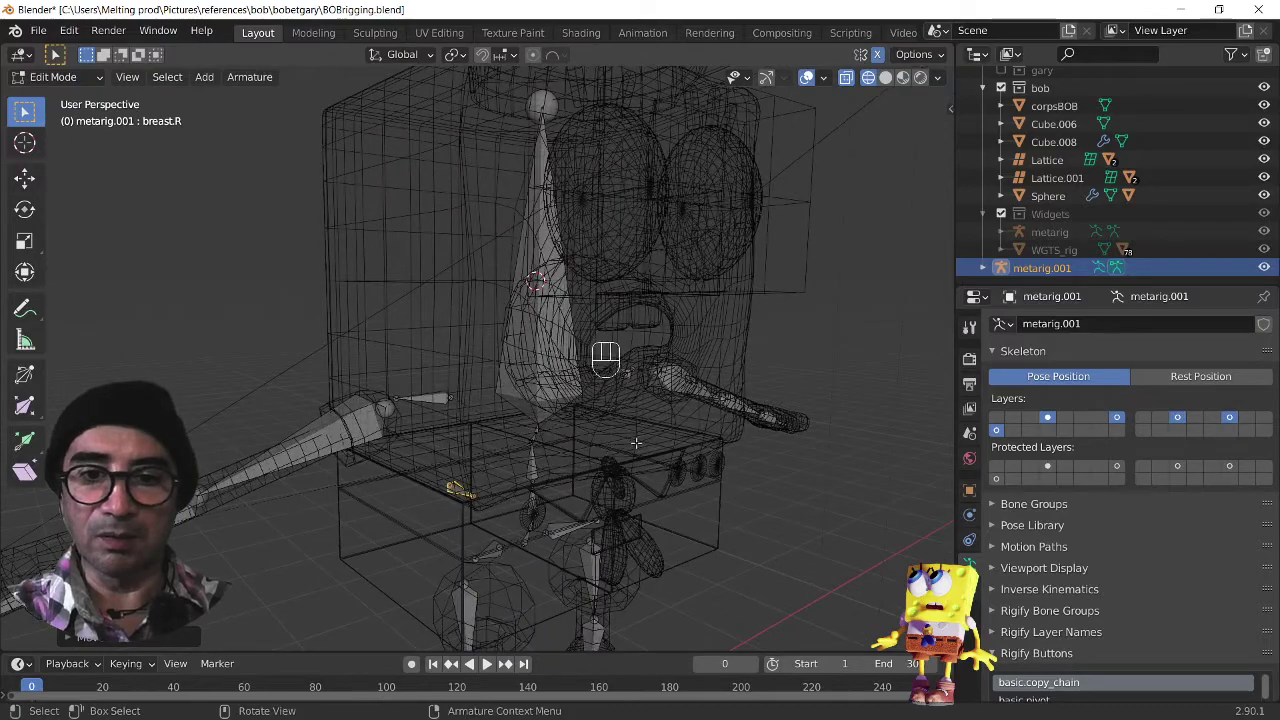
pyautogui.moveTo(605, 357); pyautogui.dragTo(366, 403, button='middle')
pyautogui.press('g')
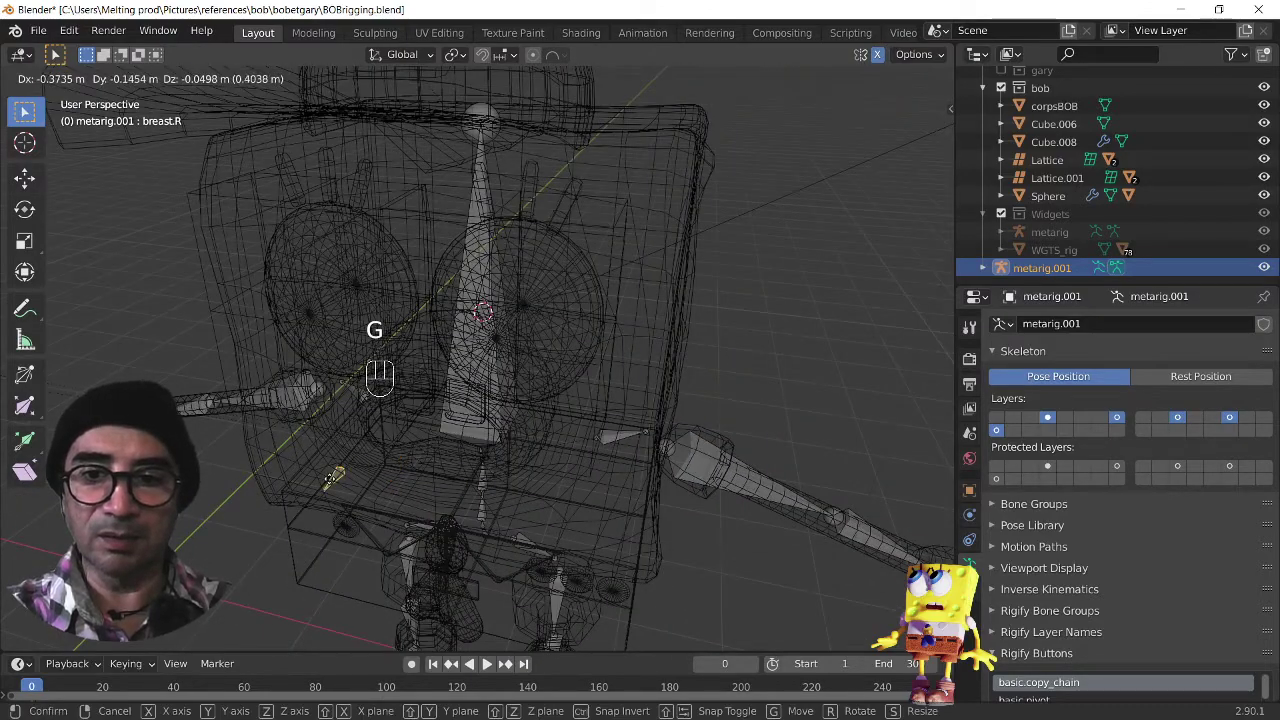
pyautogui.rightClick(331, 479)
pyautogui.scroll(-5, 533, 539)
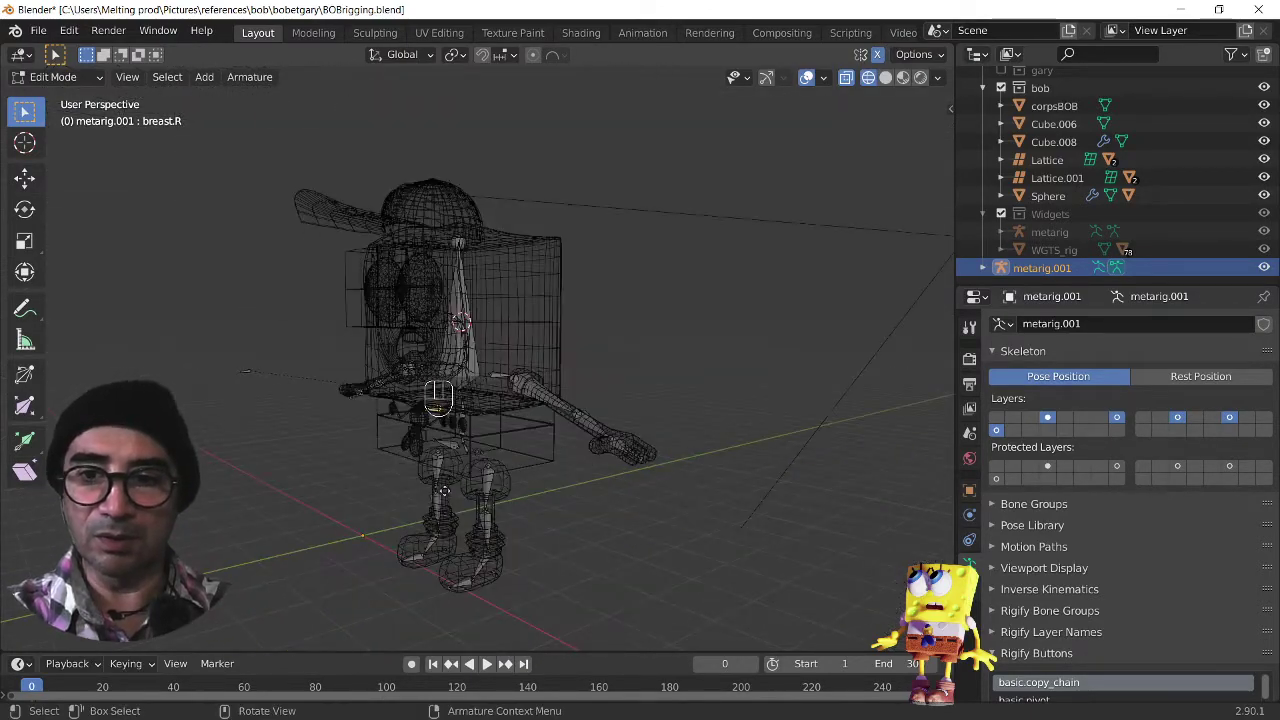
pyautogui.press('g')
pyautogui.rightClick(383, 472)
pyautogui.moveTo(383, 472); pyautogui.dragTo(311, 497, button='middle')
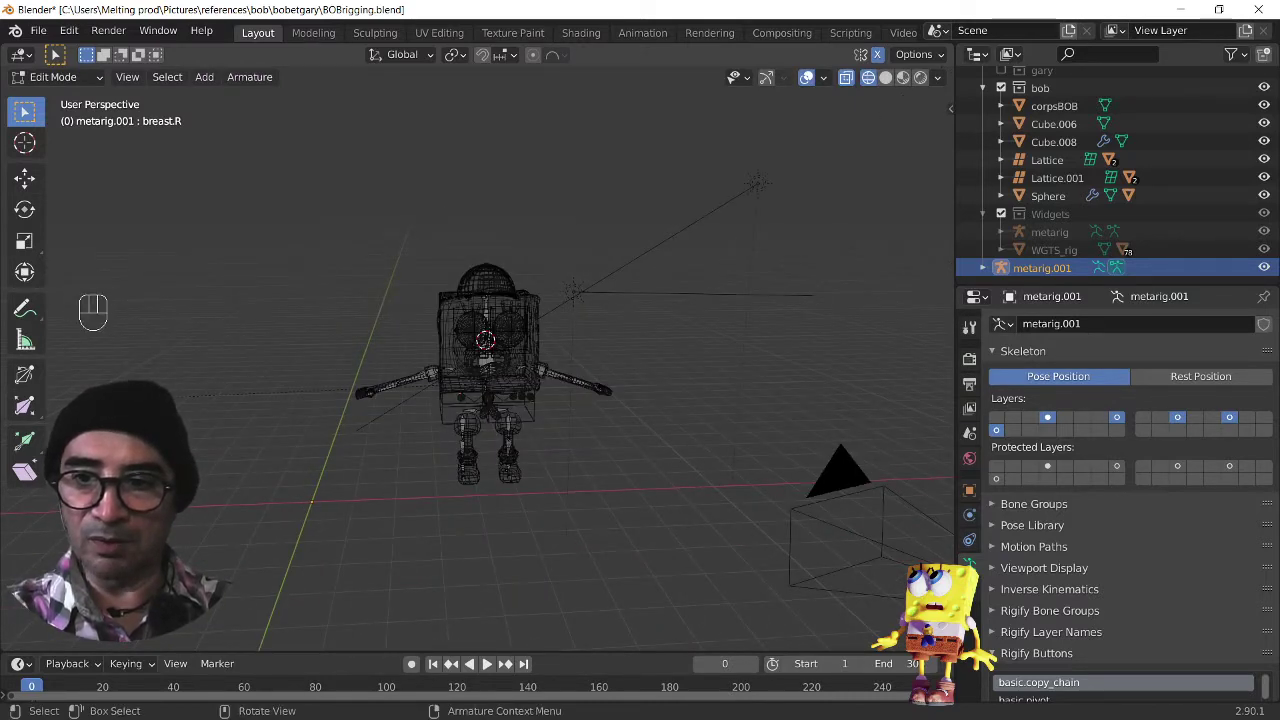
# Step: Move the stray breast.L bone with X mirroring until both breast bones sit close together on either side of the Y axis
pyautogui.press('g')
pyautogui.rightClick(177, 416)
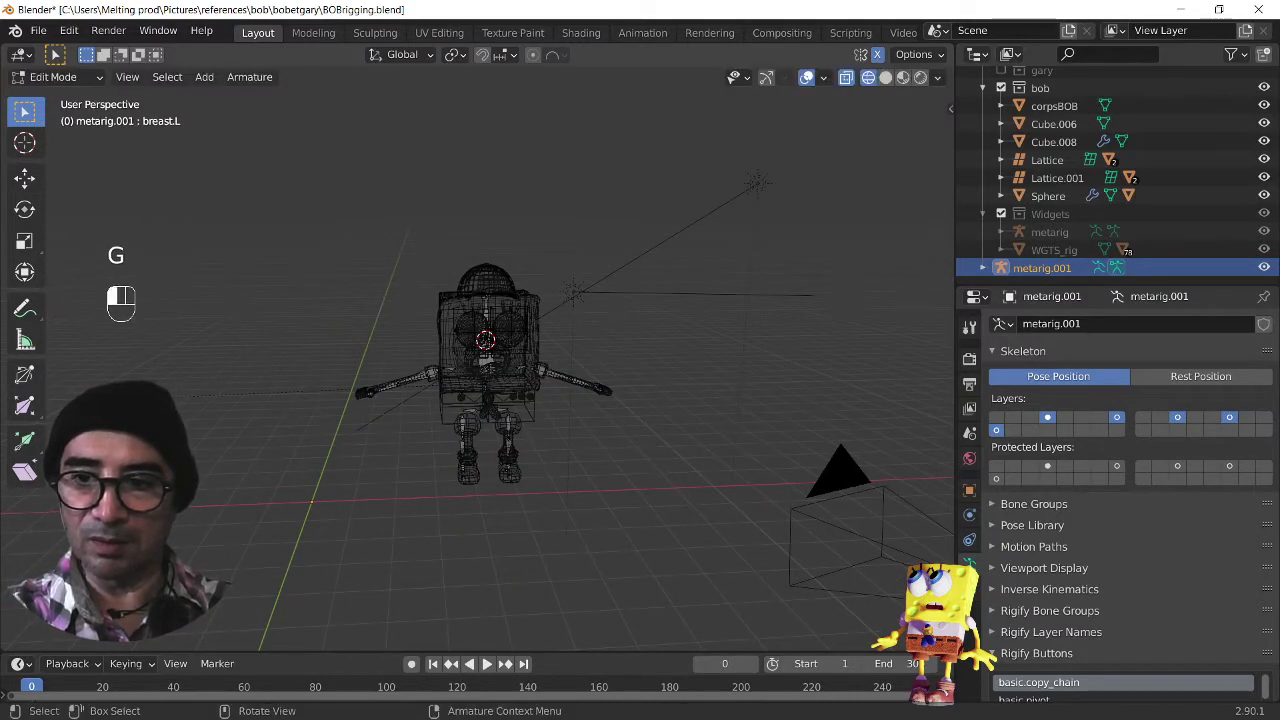
pyautogui.press('g')
pyautogui.rightClick(152, 430)
pyautogui.scroll(5, 150, 438)
pyautogui.keyDown('shift'); pyautogui.moveTo(148, 440); pyautogui.dragTo(580, 443, button='middle'); pyautogui.keyUp('shift')
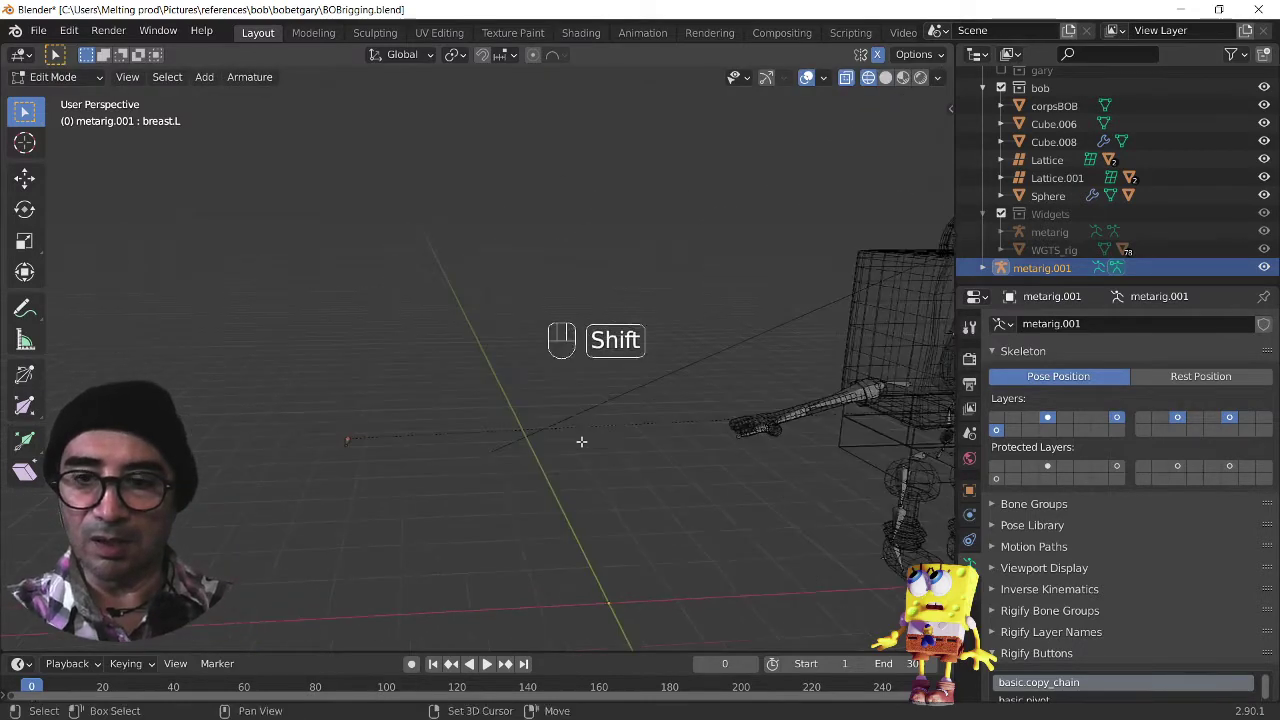
pyautogui.scroll(2, 330, 448)
pyautogui.press('g')
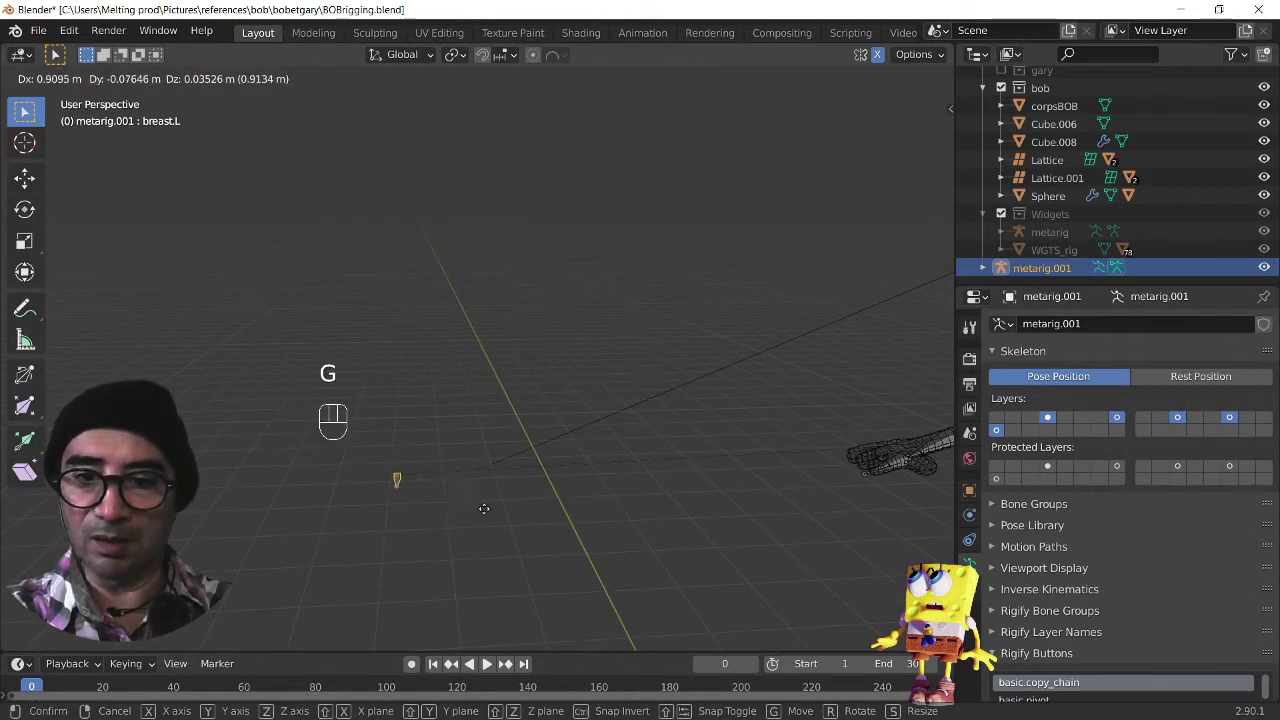
pyautogui.click(715, 512)
pyautogui.keyDown('shift'); pyautogui.moveTo(774, 506); pyautogui.dragTo(473, 455, button='middle'); pyautogui.keyUp('shift')
pyautogui.scroll(-3, 498, 477)
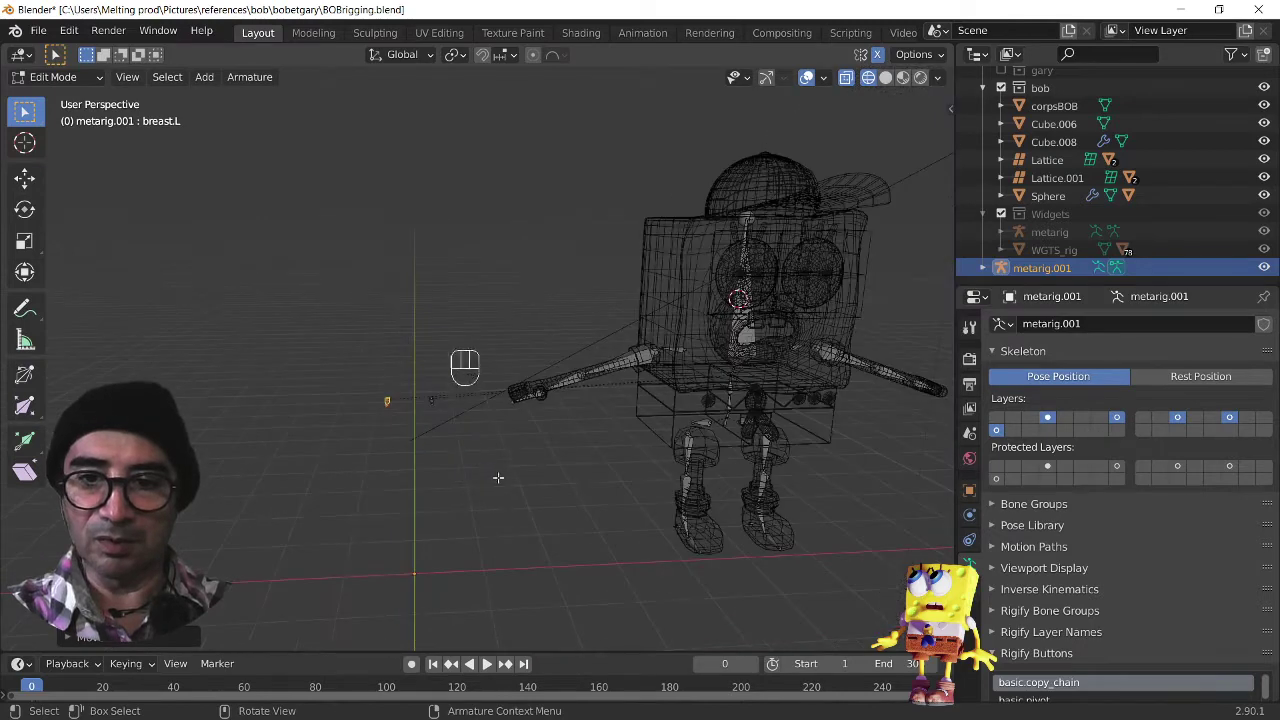
pyautogui.press('g')
pyautogui.click(496, 442)
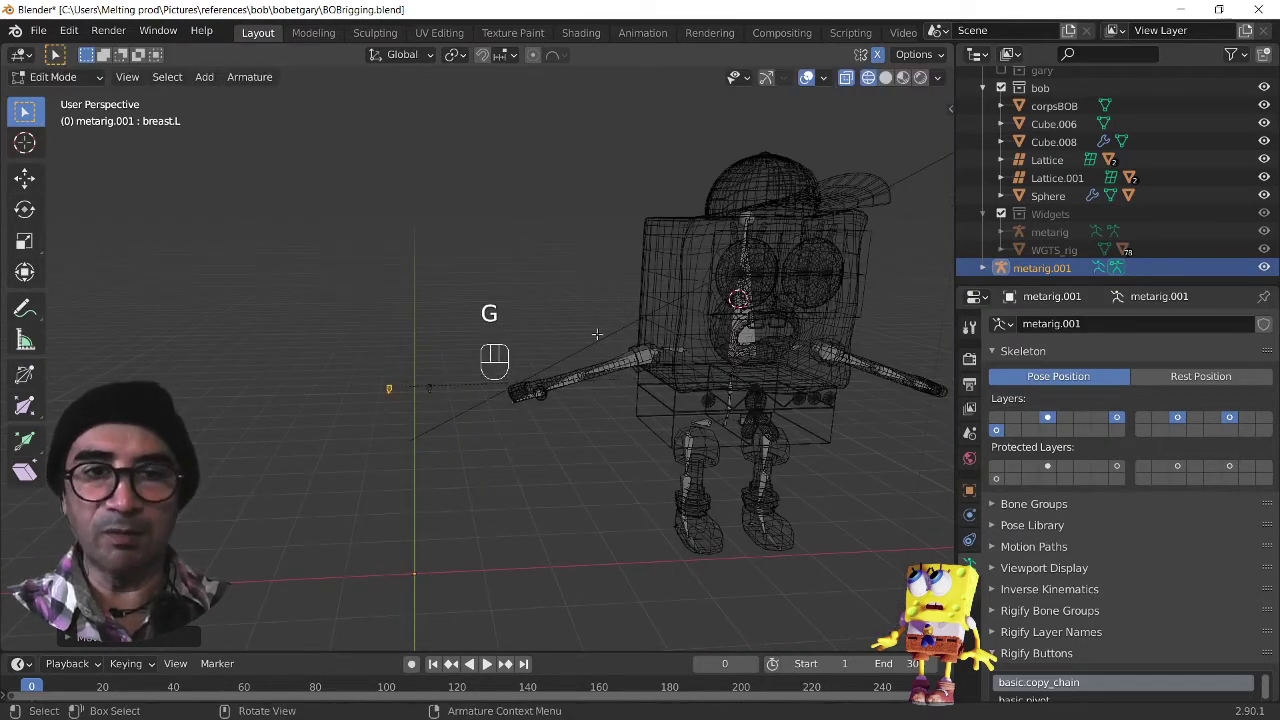
# Step: Turn off X mirroring, select both breast bones and, in top view, move them to the front of the character's body
pyautogui.keyDown('shift'); pyautogui.click(431, 388); pyautogui.keyUp('shift')
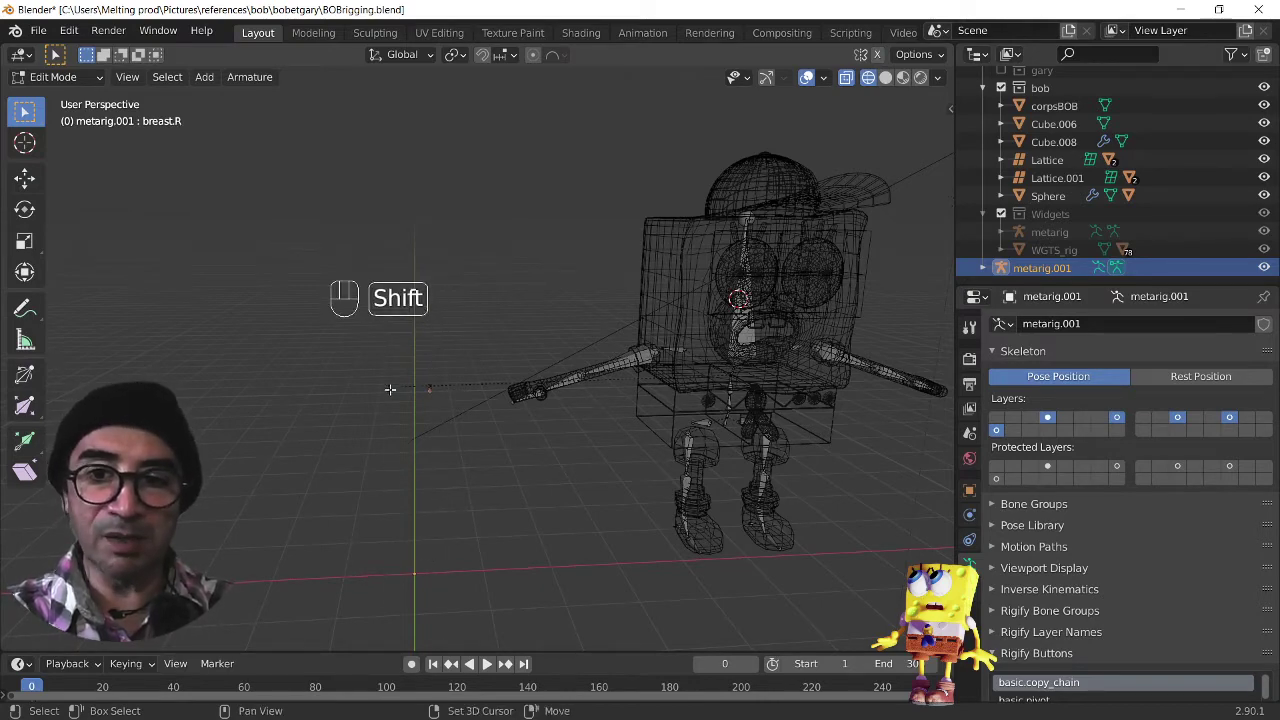
pyautogui.scroll(5, 434, 485)
pyautogui.keyDown('shift'); pyautogui.click(330, 471); pyautogui.keyUp('shift')
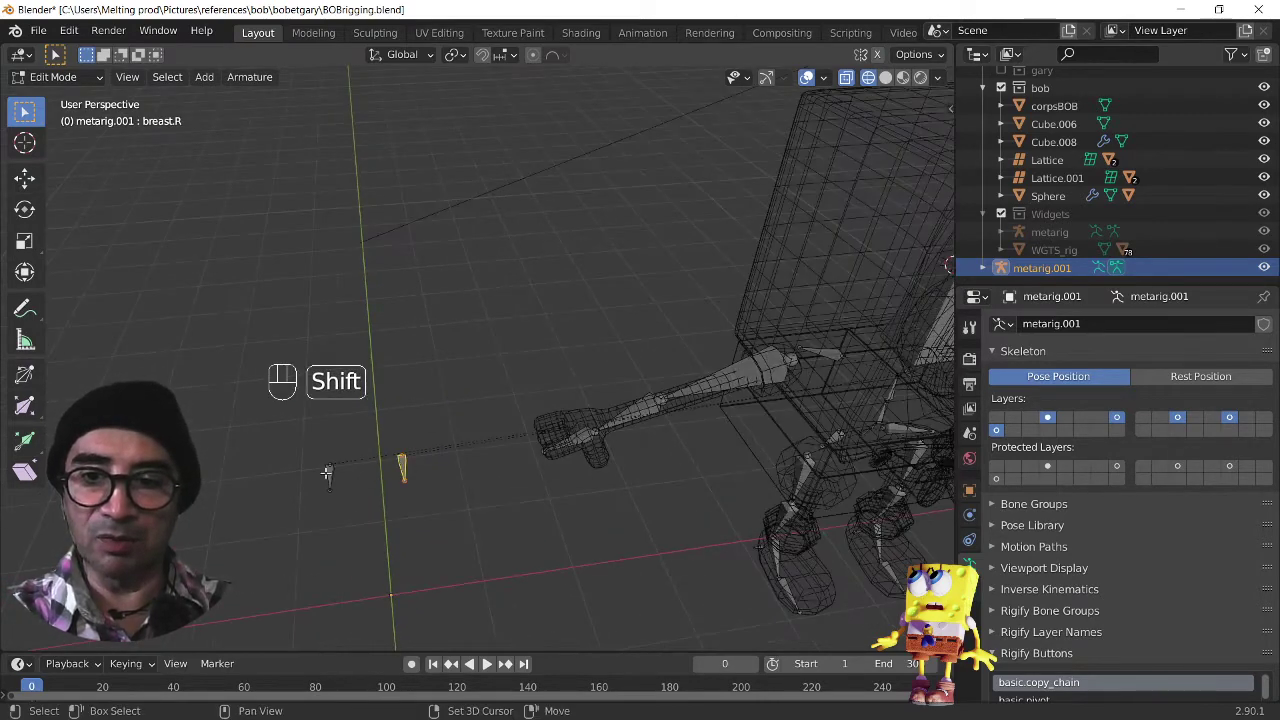
pyautogui.press('g')
pyautogui.rightClick(820, 457)
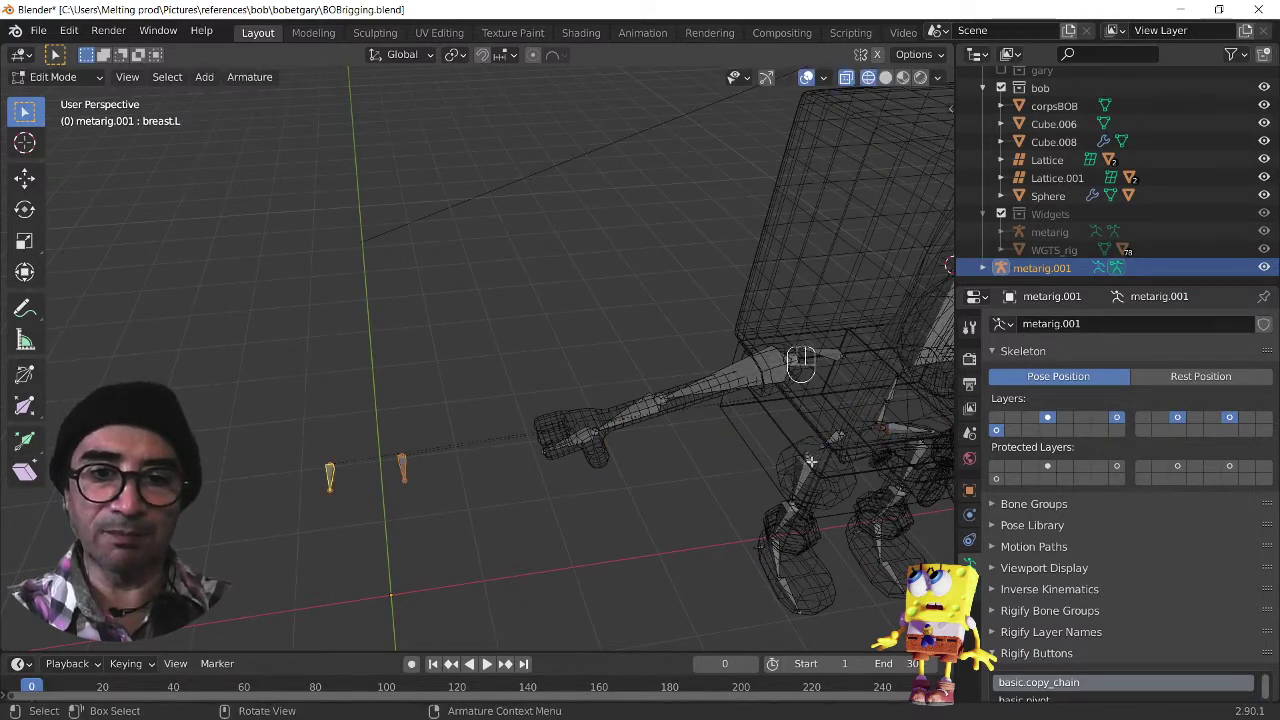
pyautogui.moveTo(813, 459); pyautogui.dragTo(785, 468, button='middle')
pyautogui.press('KP_7')
pyautogui.scroll(-3, 785, 467)
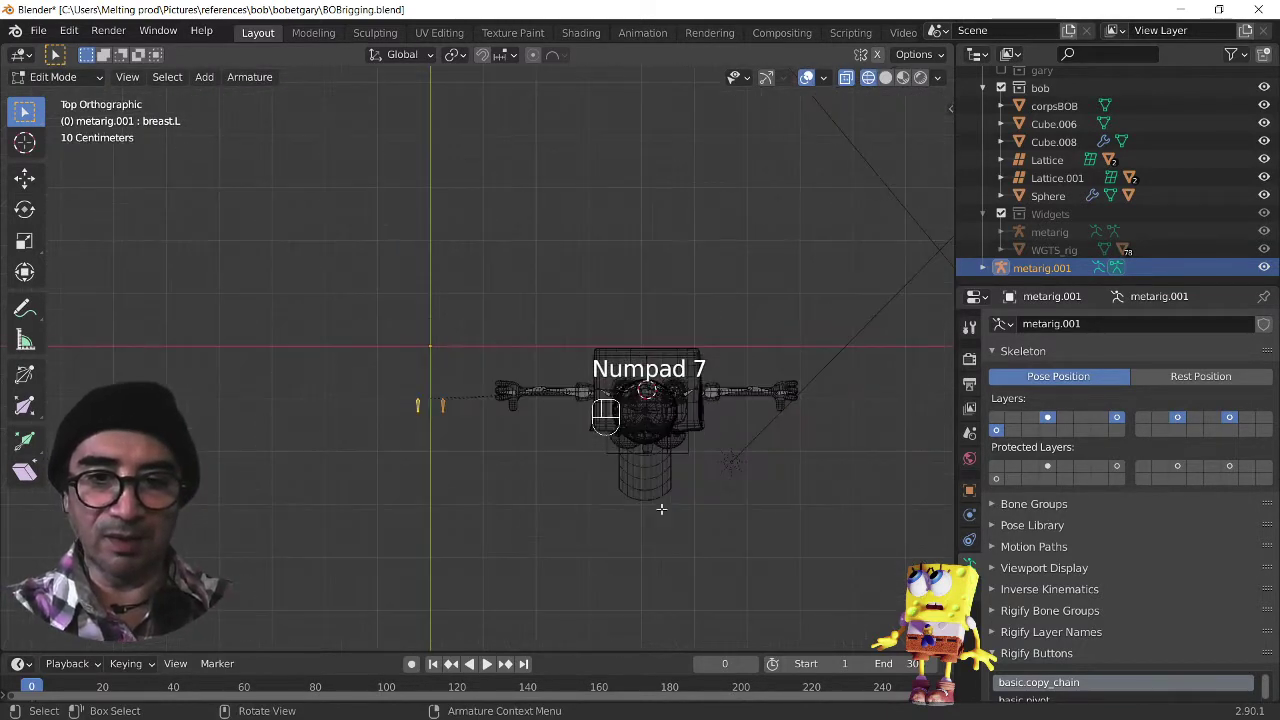
pyautogui.press('g')
pyautogui.rightClick(751, 514)
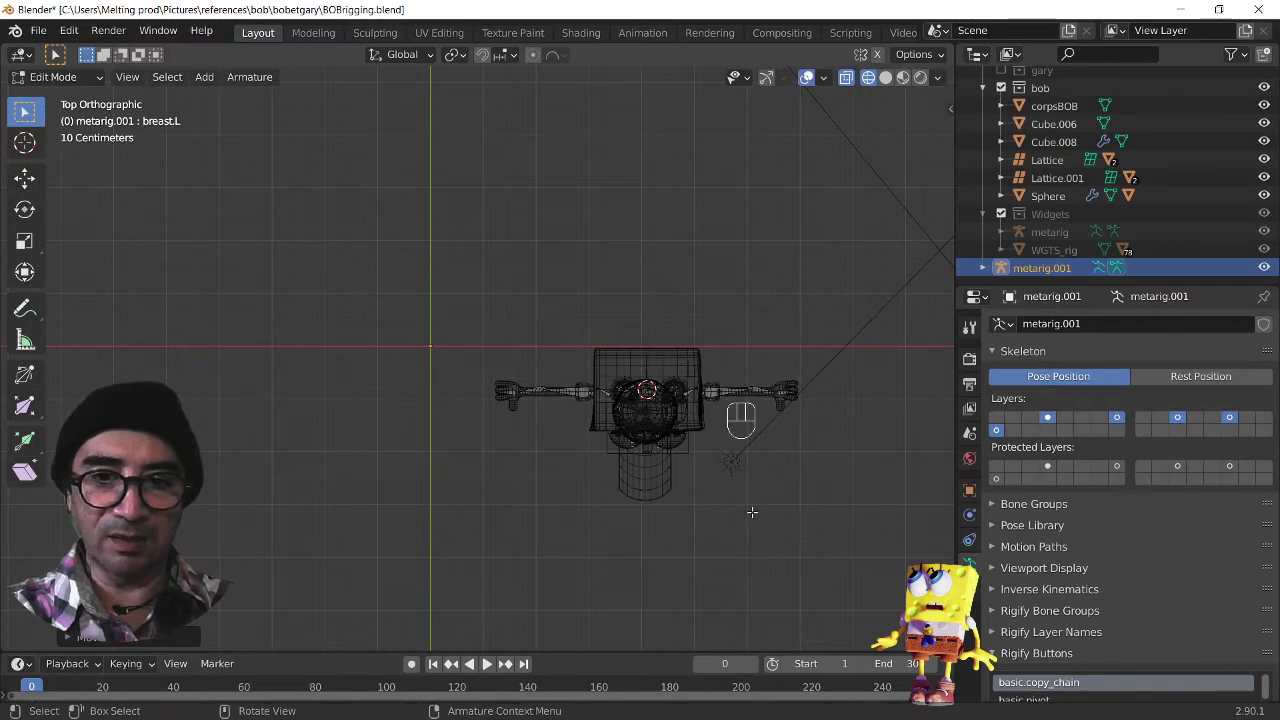
# Step: Spread the two breast bones apart by scaling them about 2.07 along global X
pyautogui.press('s')
pyautogui.press('x')
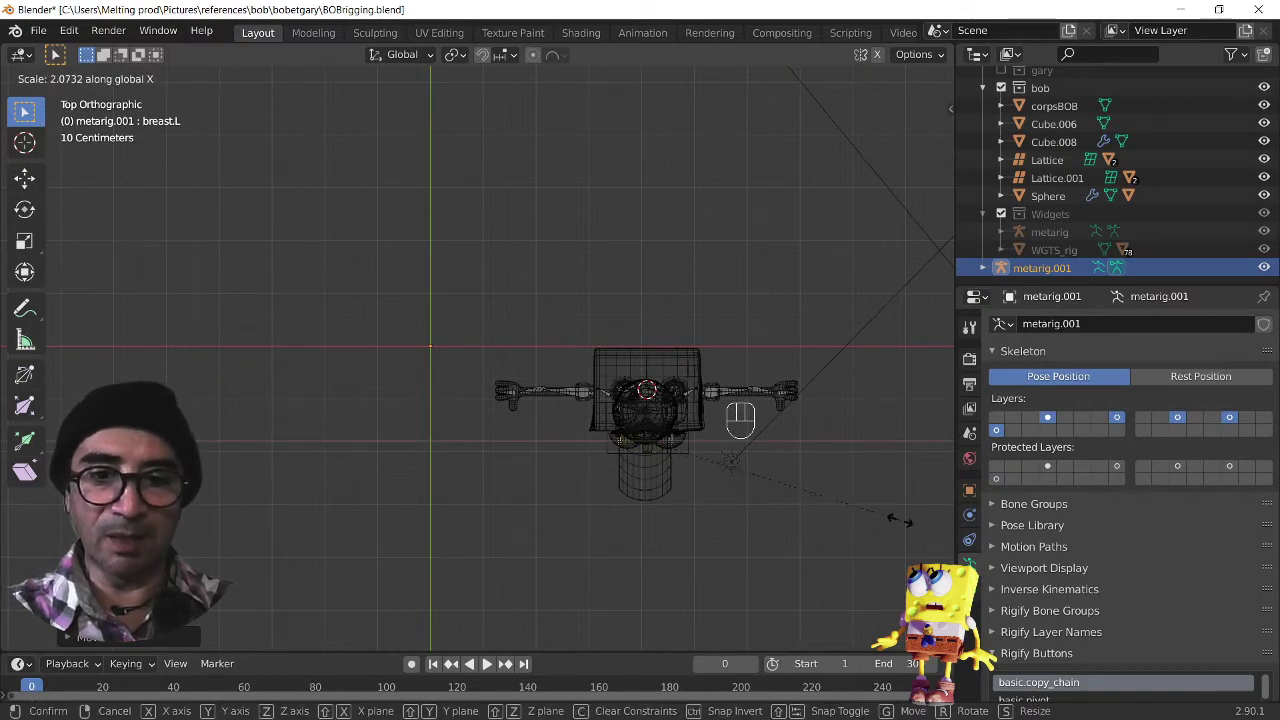
pyautogui.rightClick(900, 519)
# Step: In front view, lower both breast bones about 0.4 m along Z into the trousers, scale them up and shift them slightly lower
pyautogui.press('KP_1')
pyautogui.scroll(4, 880, 421)
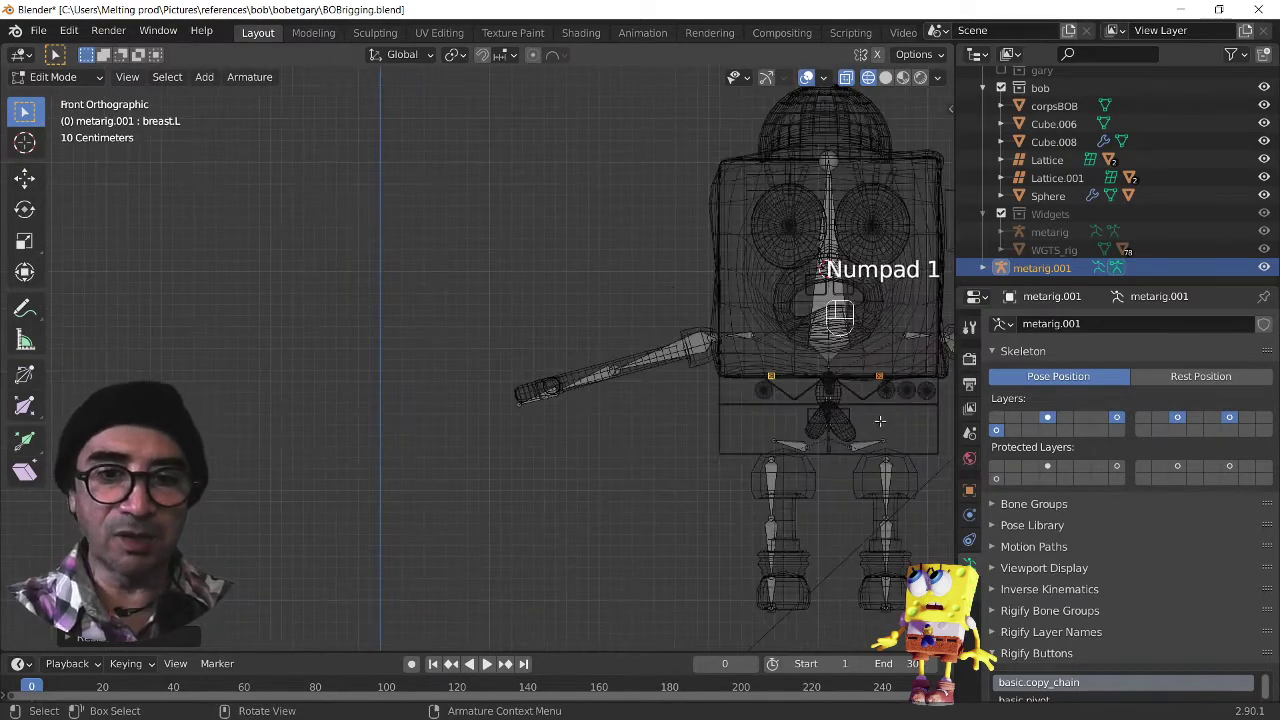
pyautogui.keyDown('shift'); pyautogui.moveTo(880, 421); pyautogui.dragTo(570, 384, button='middle'); pyautogui.keyUp('shift')
pyautogui.press('g')
pyautogui.press('z')
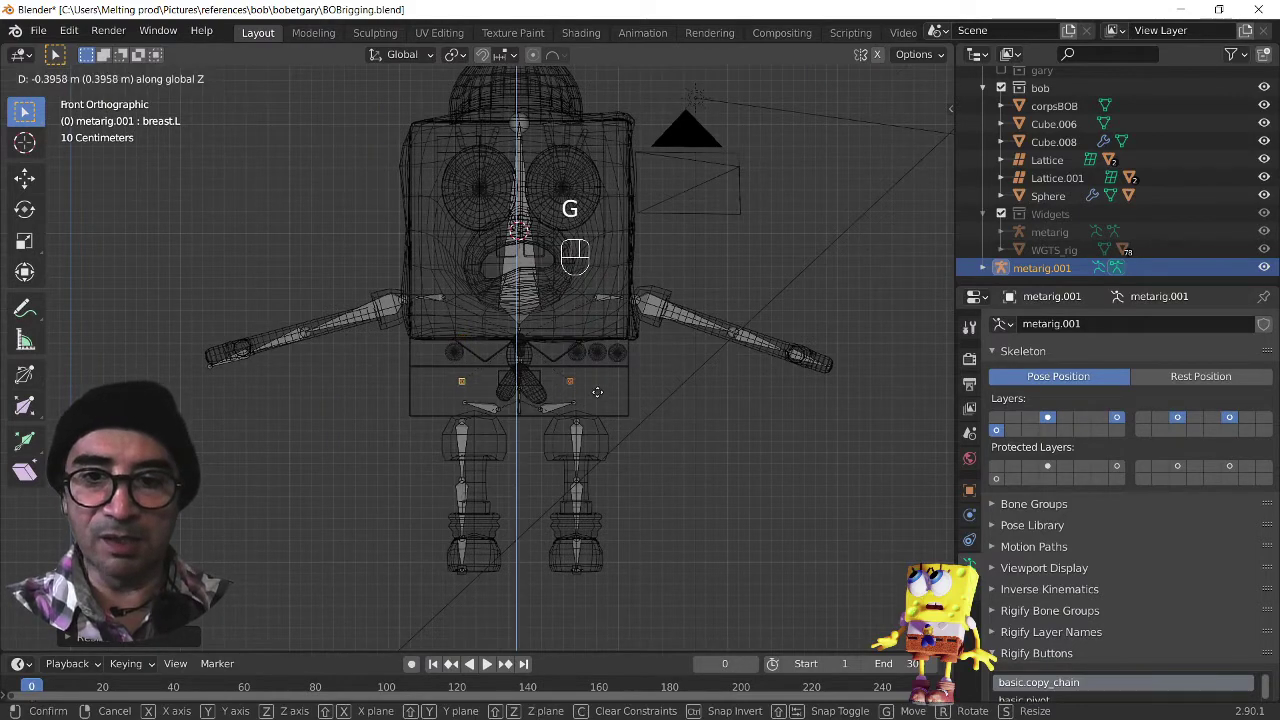
pyautogui.click(598, 389)
pyautogui.press('s')
pyautogui.click(651, 394)
pyautogui.press('g')
pyautogui.click(651, 409)
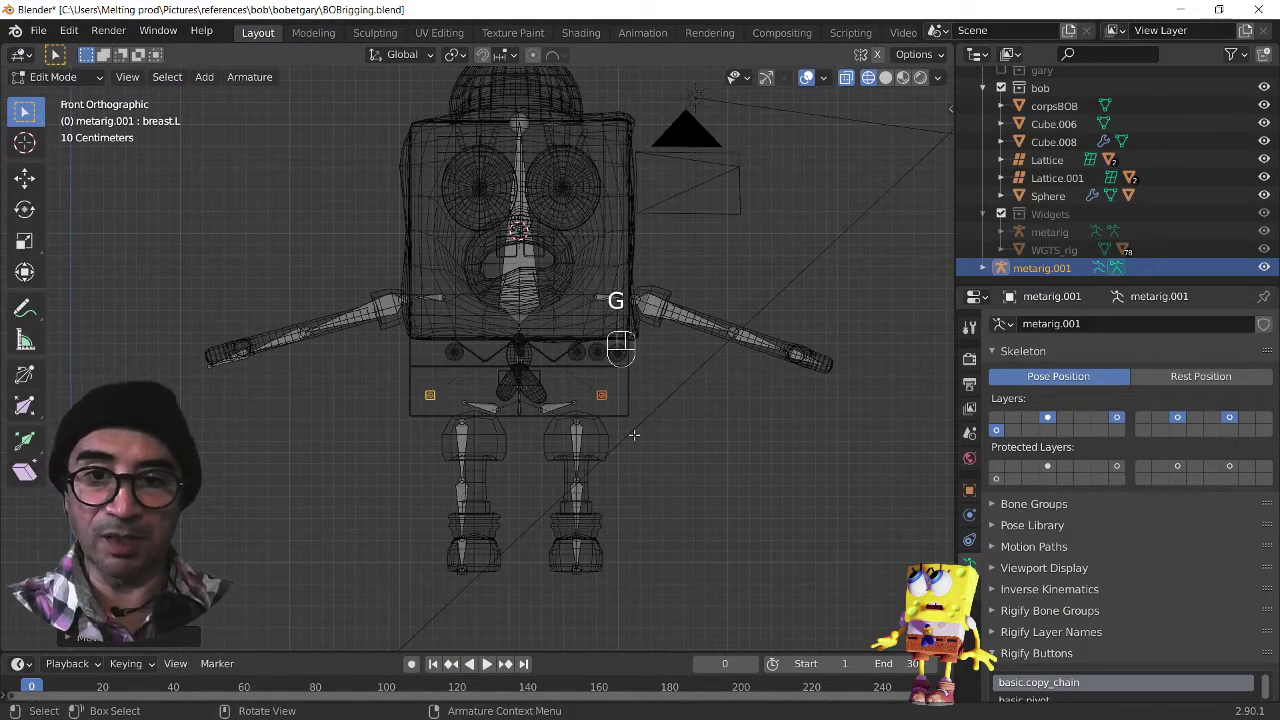
# Step: Move both breast bones back towards the body and raise them along Z into the bottom of the square torso
pyautogui.moveTo(670, 403); pyautogui.dragTo(596, 447, button='middle')
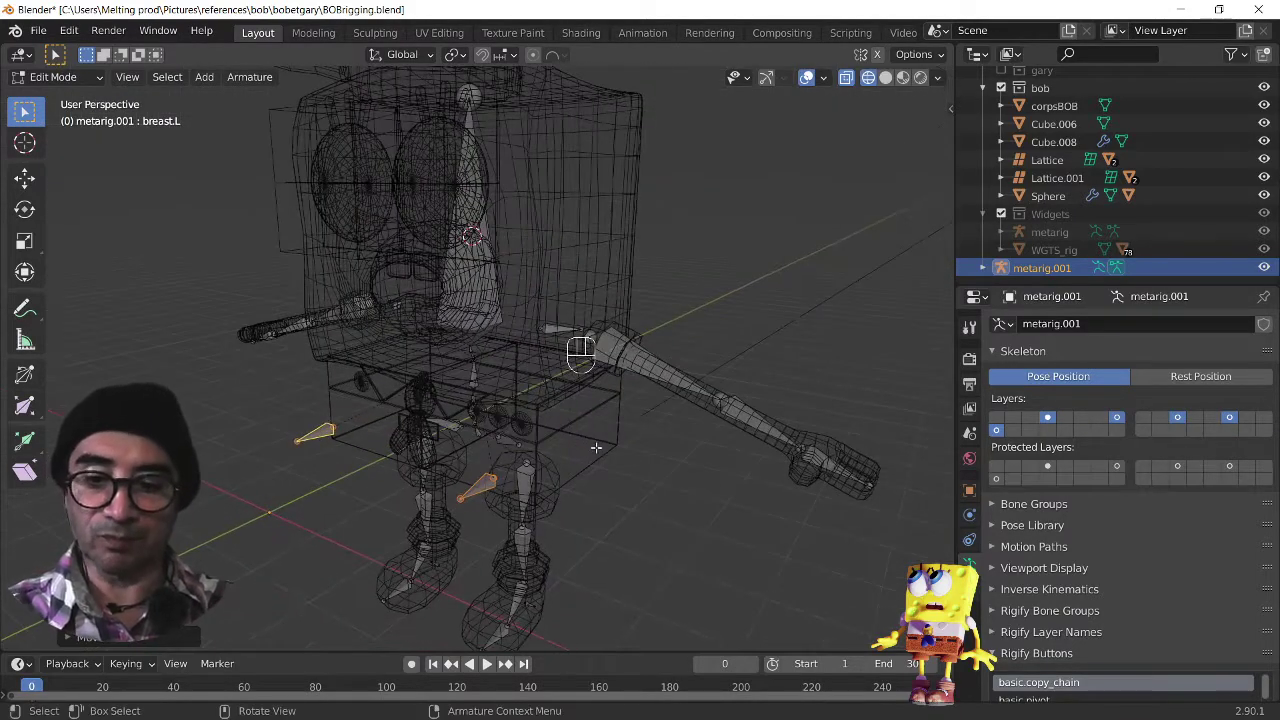
pyautogui.press('g')
pyautogui.click(622, 440)
pyautogui.press('g')
pyautogui.press('z')
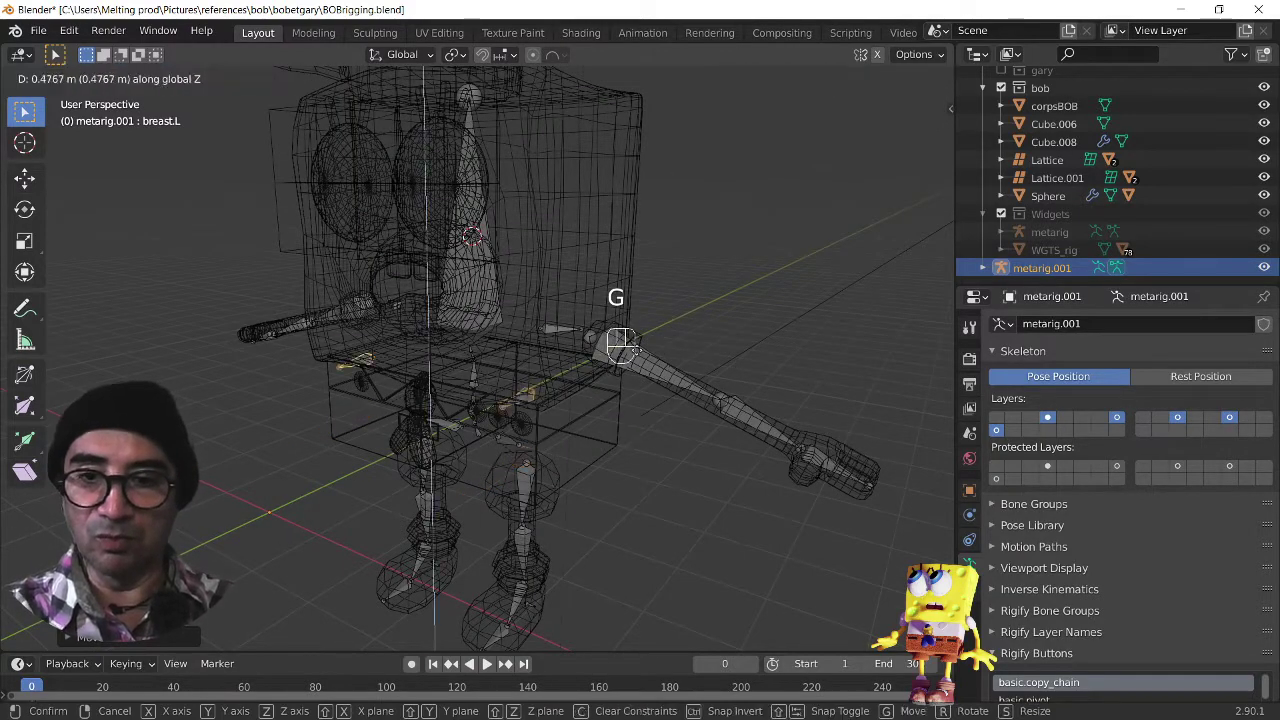
pyautogui.click(634, 315)
pyautogui.moveTo(443, 495); pyautogui.dragTo(414, 466, button='middle')
pyautogui.press('g')
pyautogui.press('z')
pyautogui.click(484, 520)
pyautogui.moveTo(566, 469); pyautogui.dragTo(301, 475, button='middle')
pyautogui.scroll(-5, 599, 499)
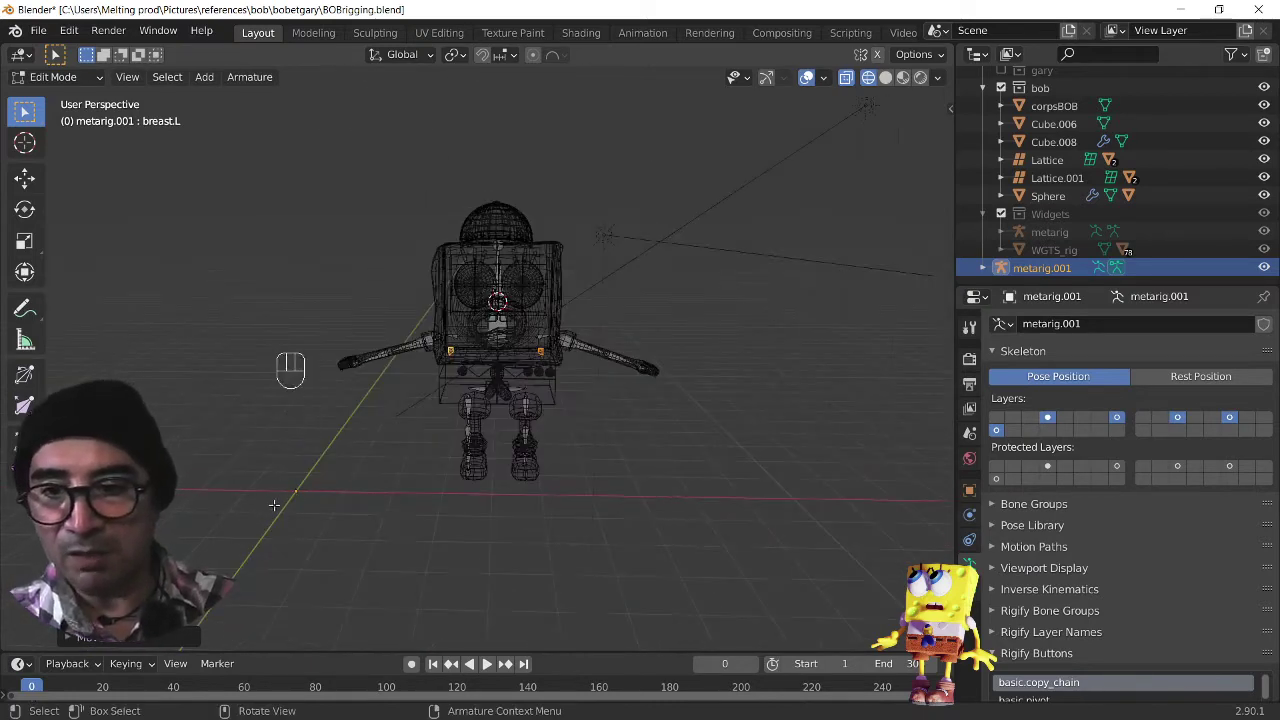
# Step: Switch metarig.001 from Edit Mode to Pose Mode and open the list of interaction modes
pyautogui.hotkey('ctrl', 'Tab')
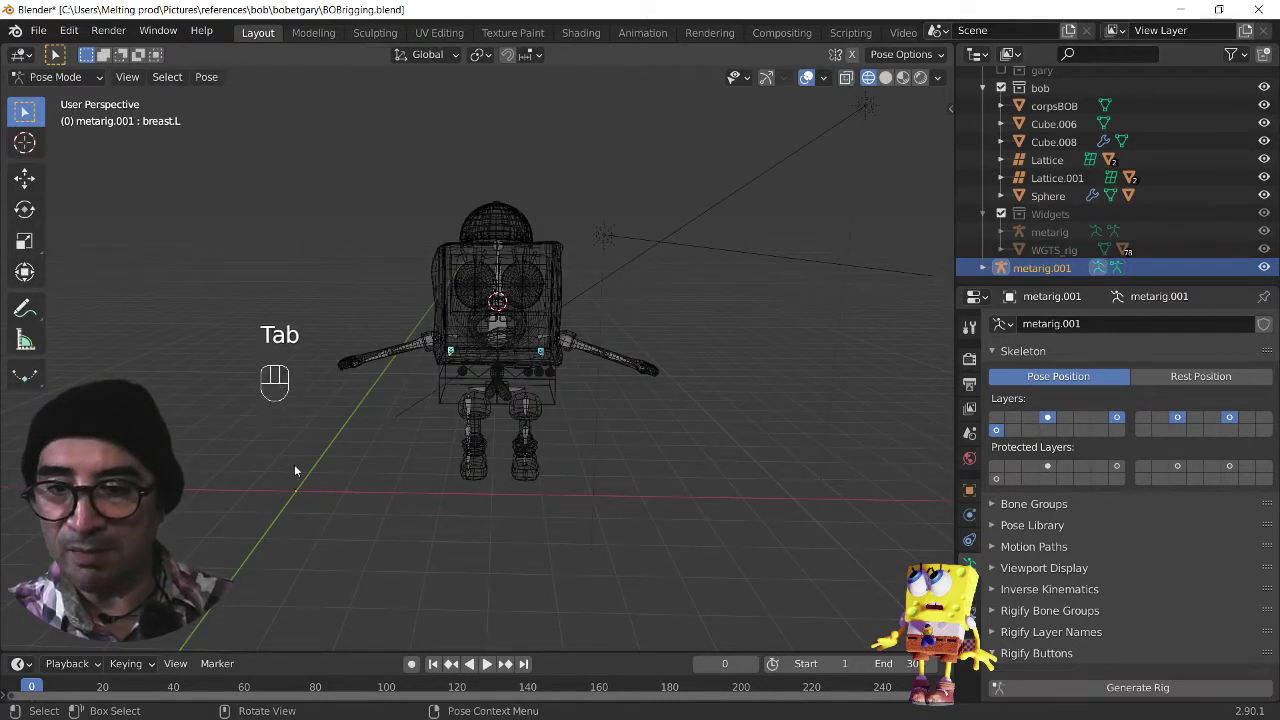
pyautogui.moveTo(289, 507); pyautogui.dragTo(374, 437, button='middle')
pyautogui.click(530, 451)
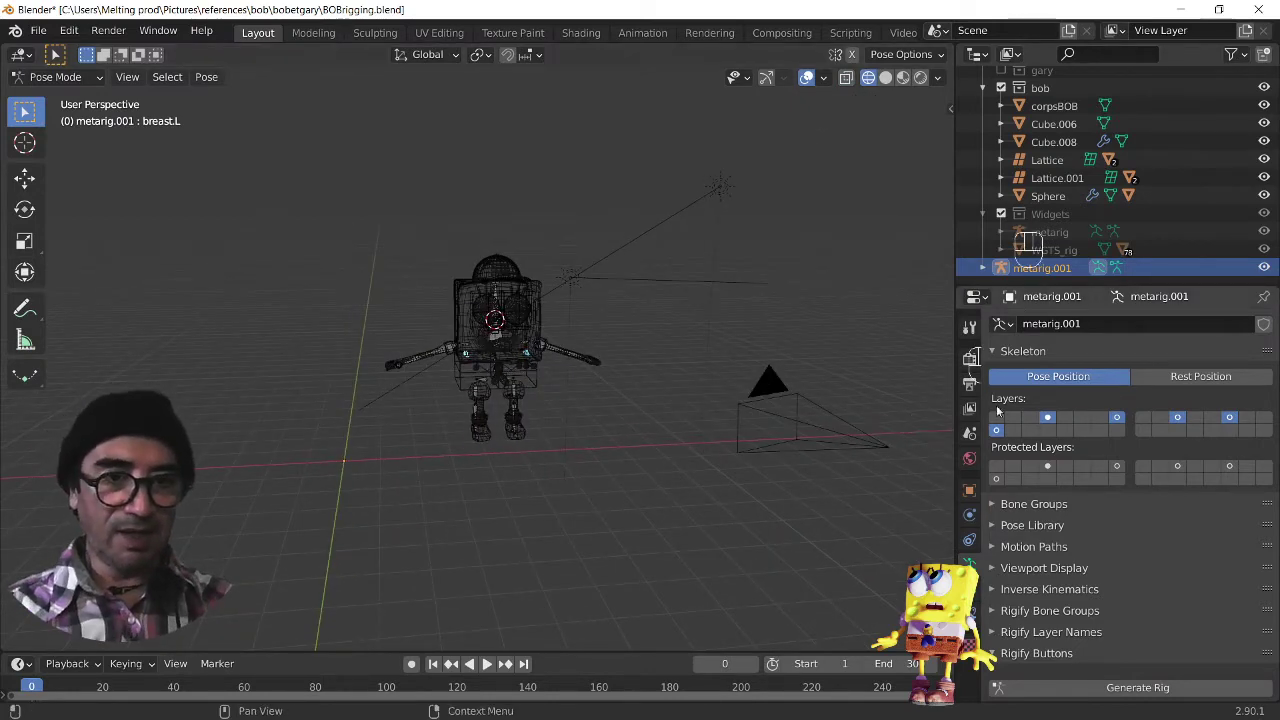
pyautogui.click(60, 77)
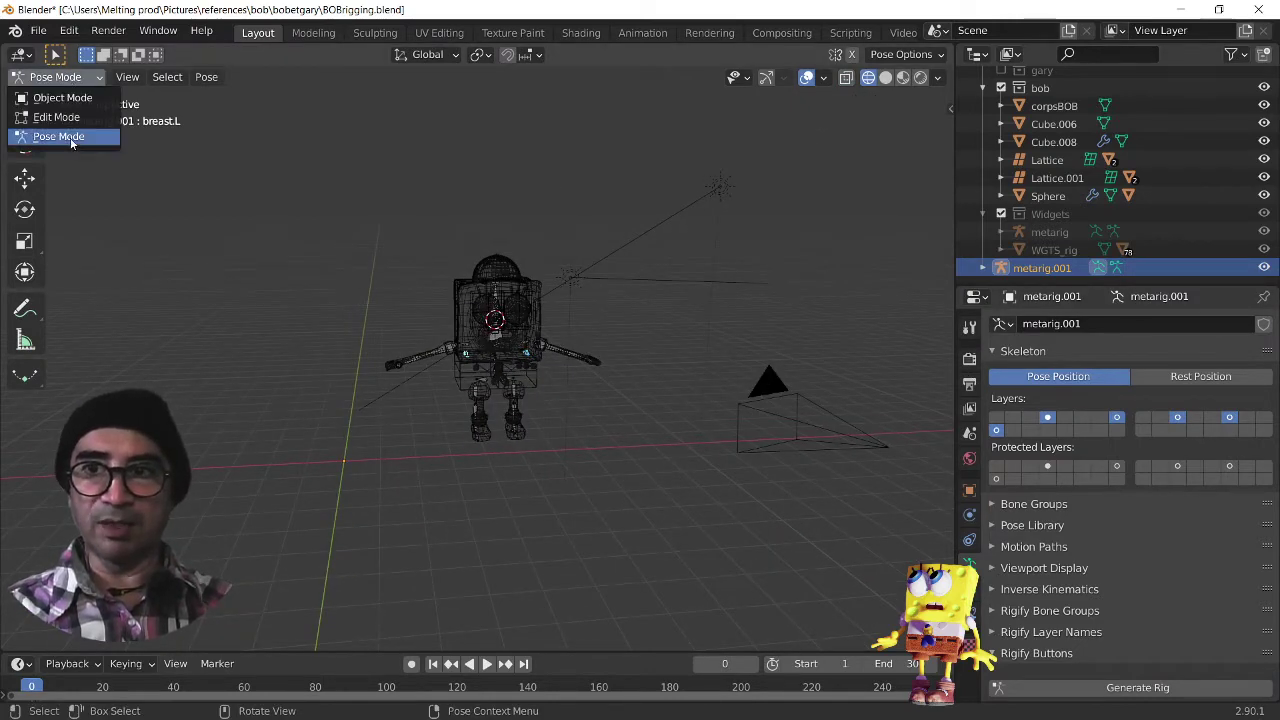
# Step: Switch the metarig.001 armature to Object Mode and apply all of its transforms
pyautogui.click(74, 97)
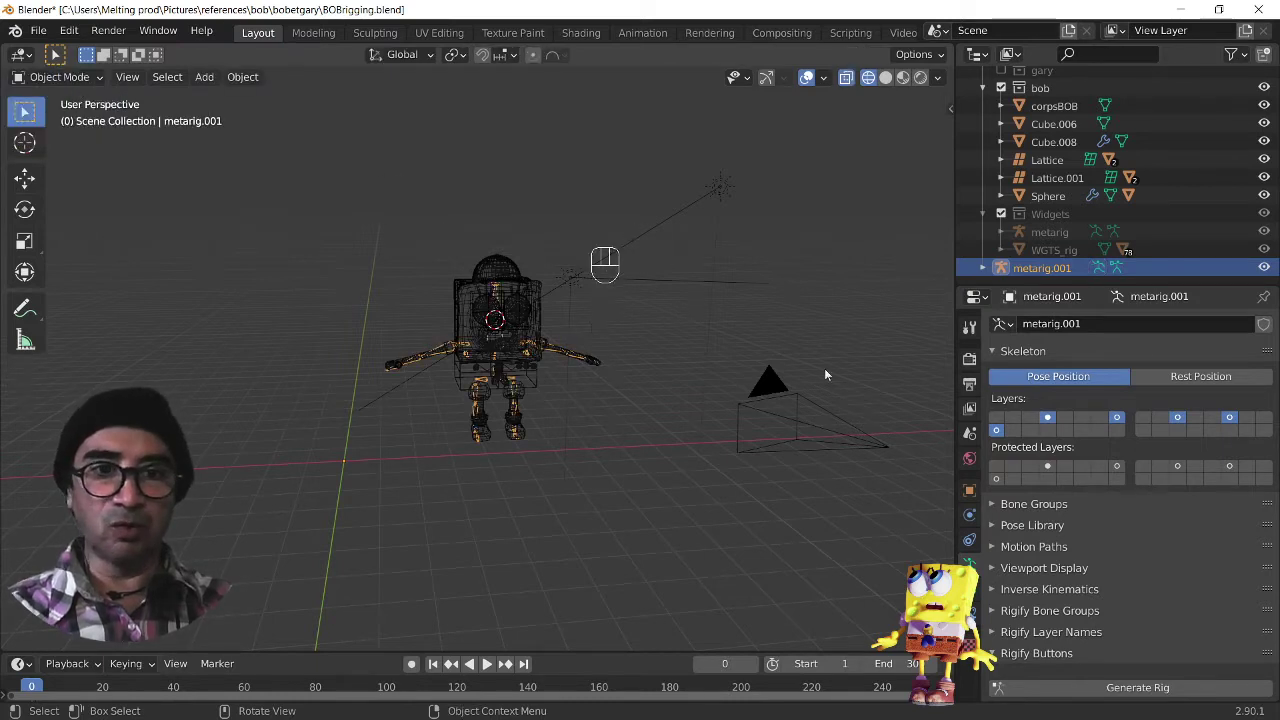
pyautogui.hotkey('ctrl', 'a')
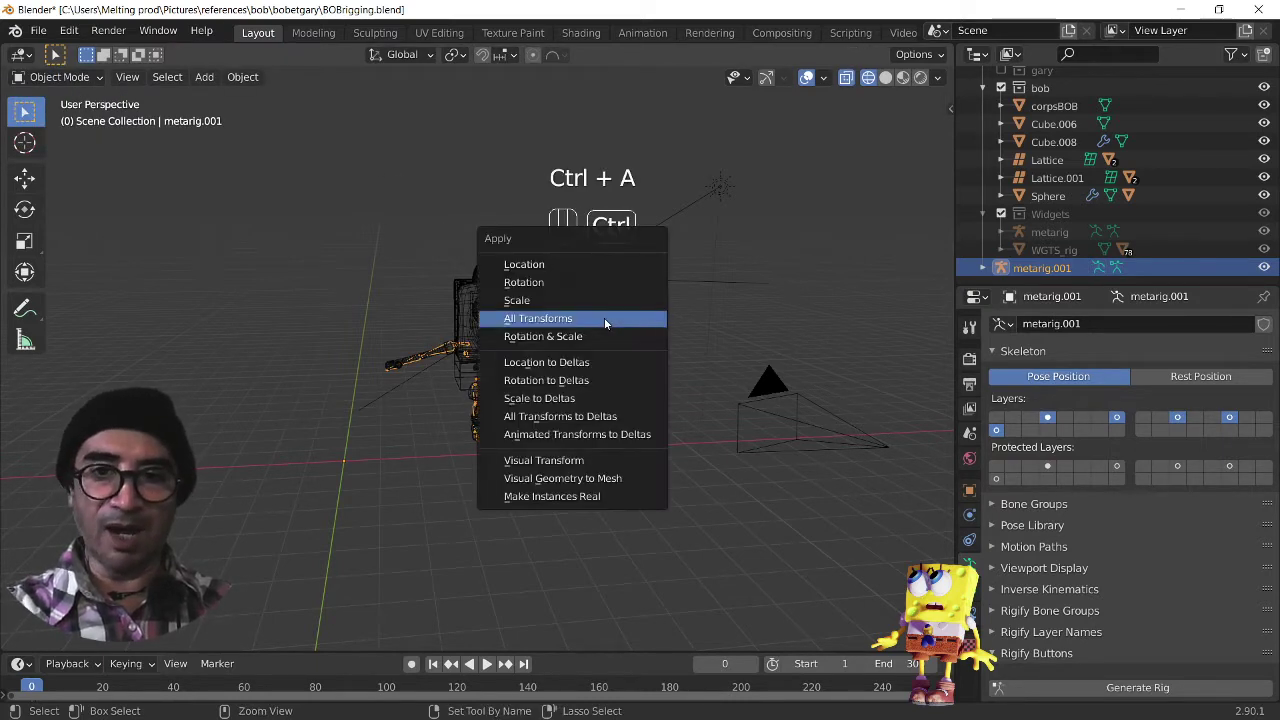
pyautogui.click(590, 320)
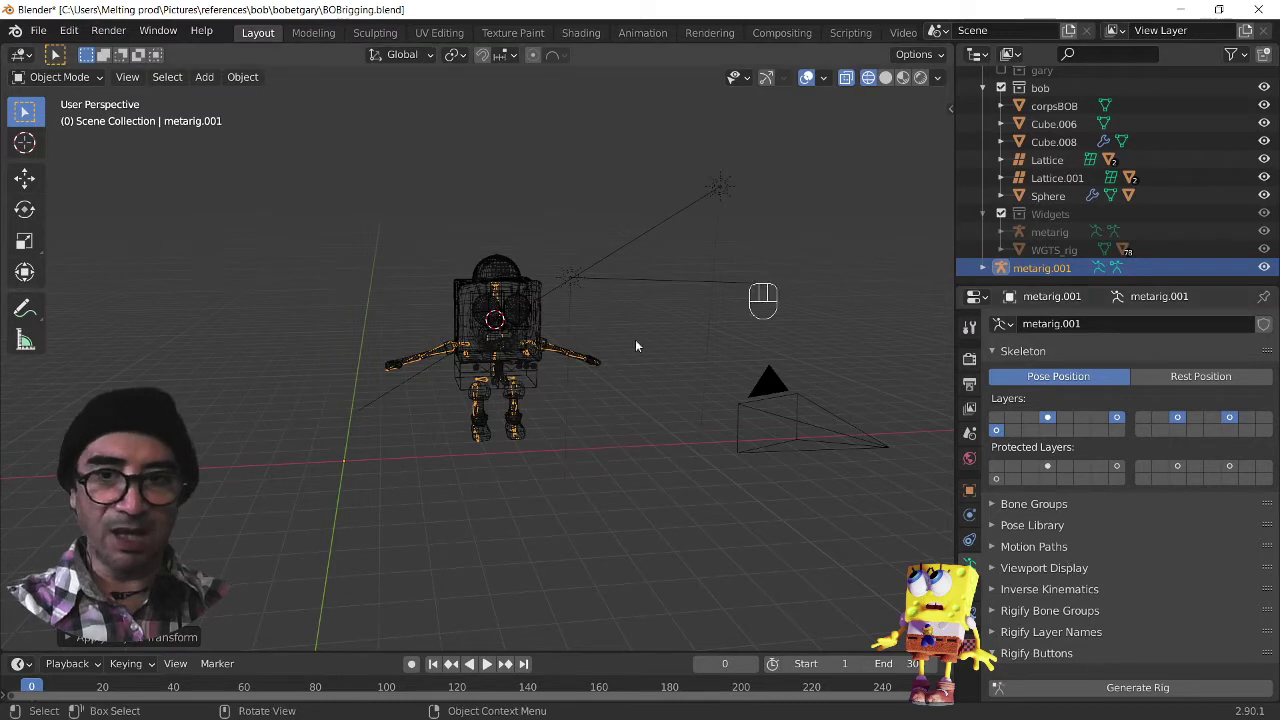
# Step: Set the origin of the metarig.001 armature to its geometry
pyautogui.click(243, 77)
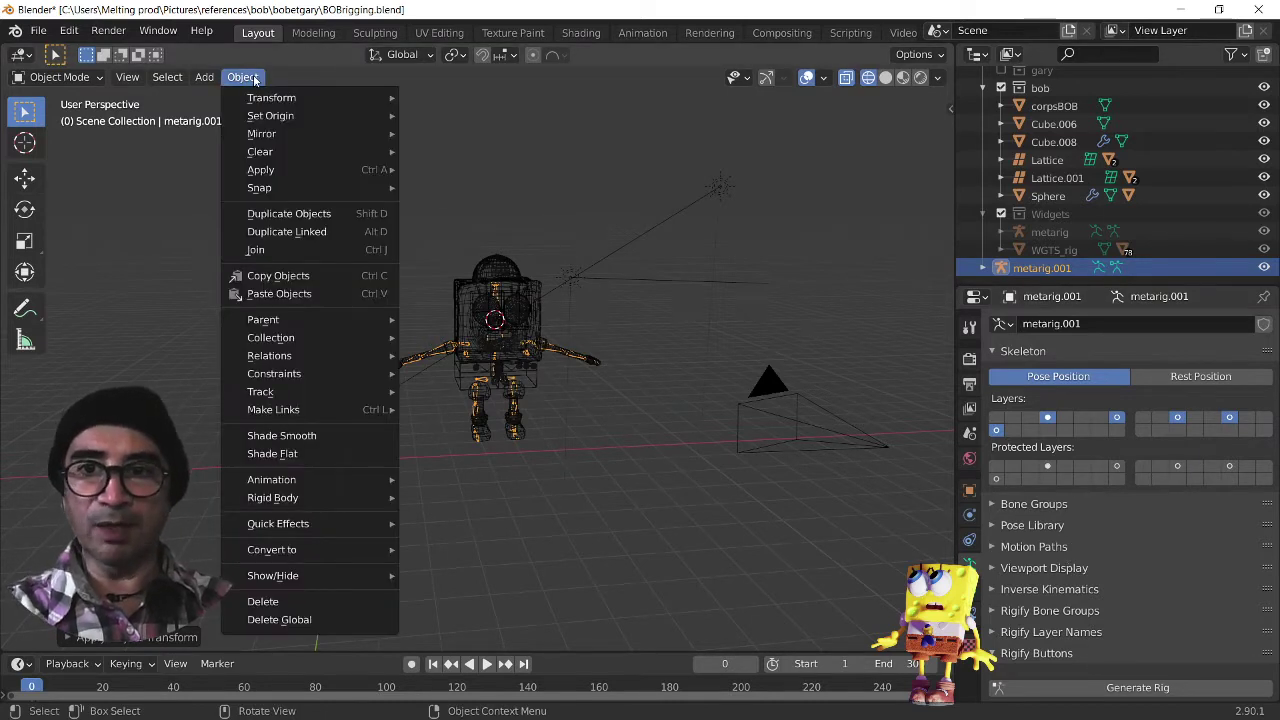
pyautogui.moveTo(301, 118)
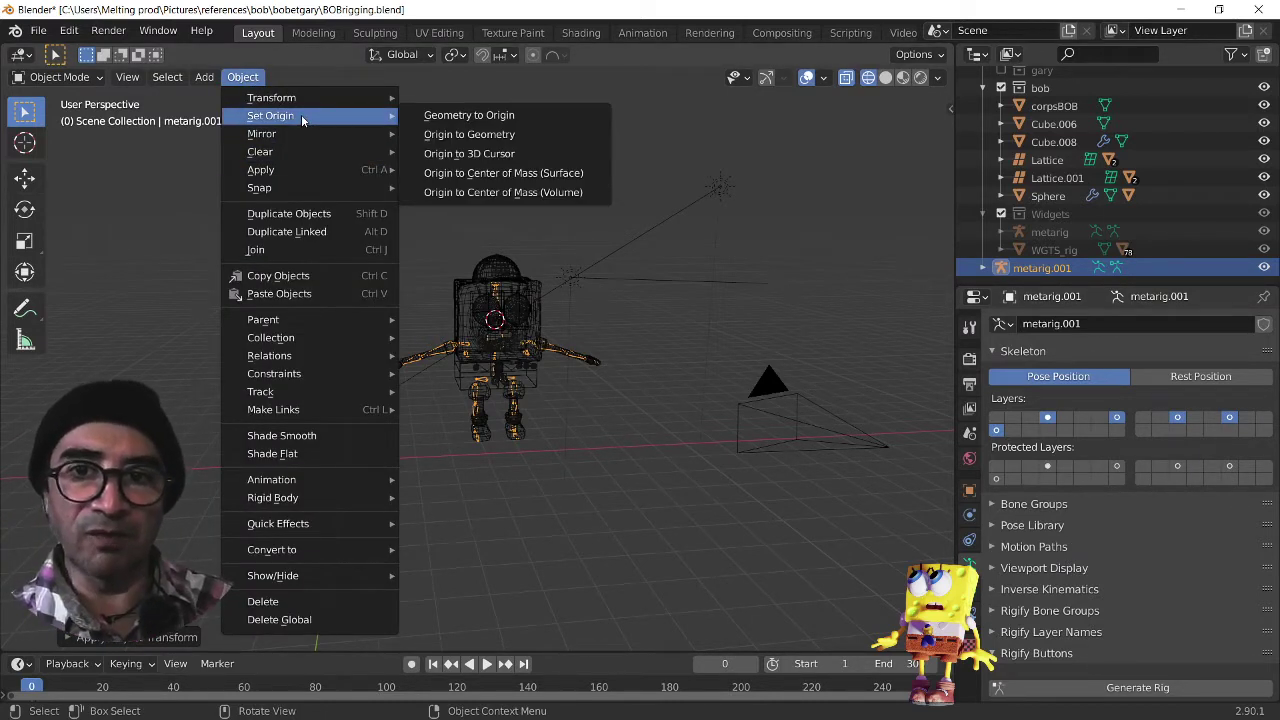
pyautogui.click(469, 134)
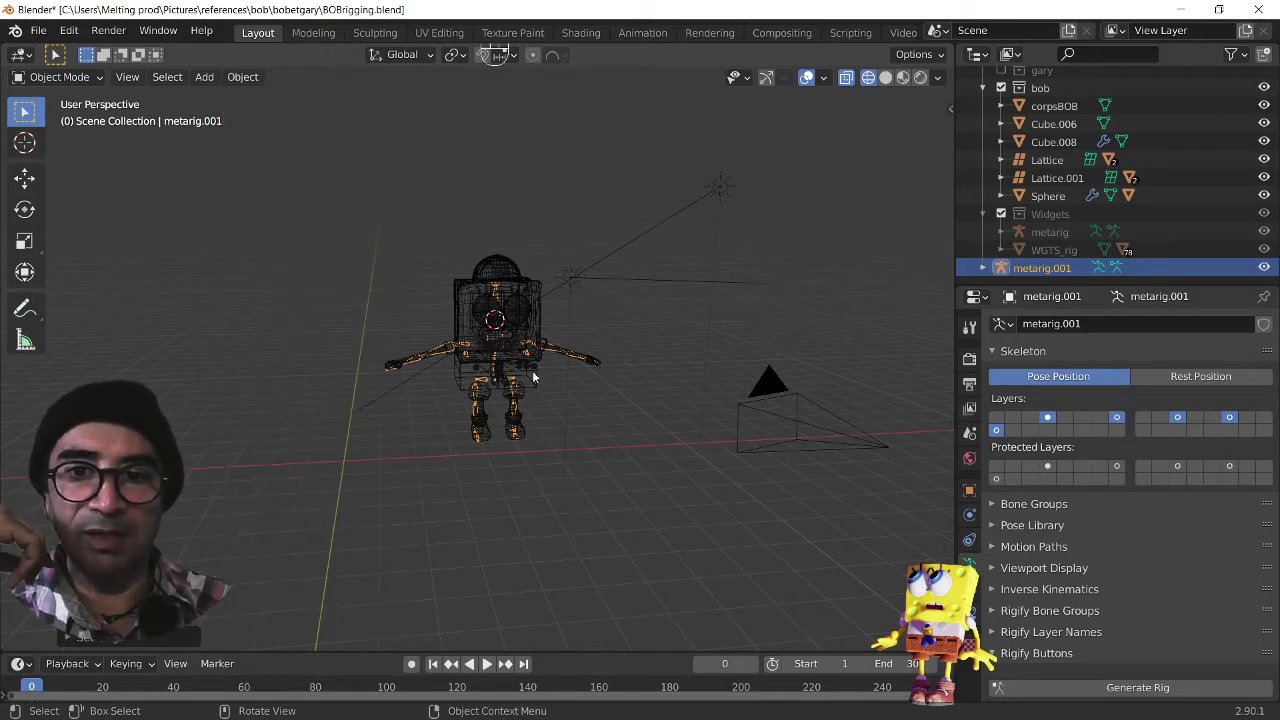
pyautogui.scroll(4, 493, 398)
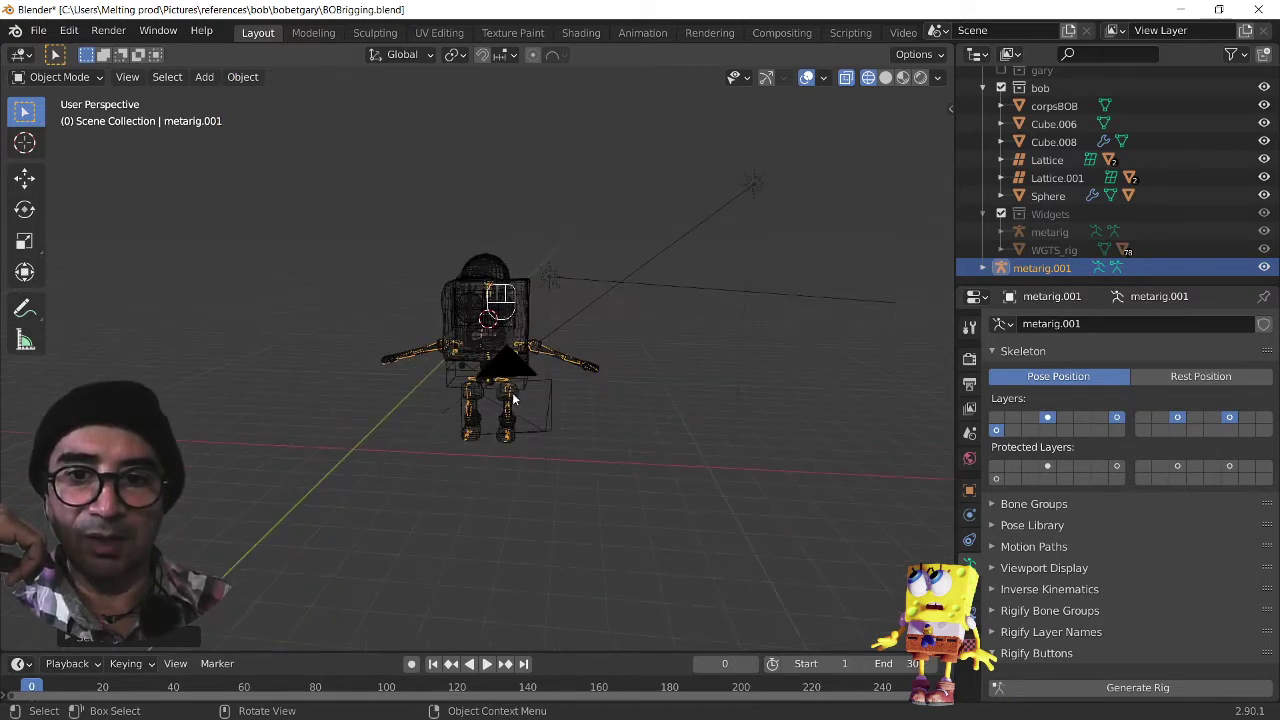
pyautogui.click(238, 77)
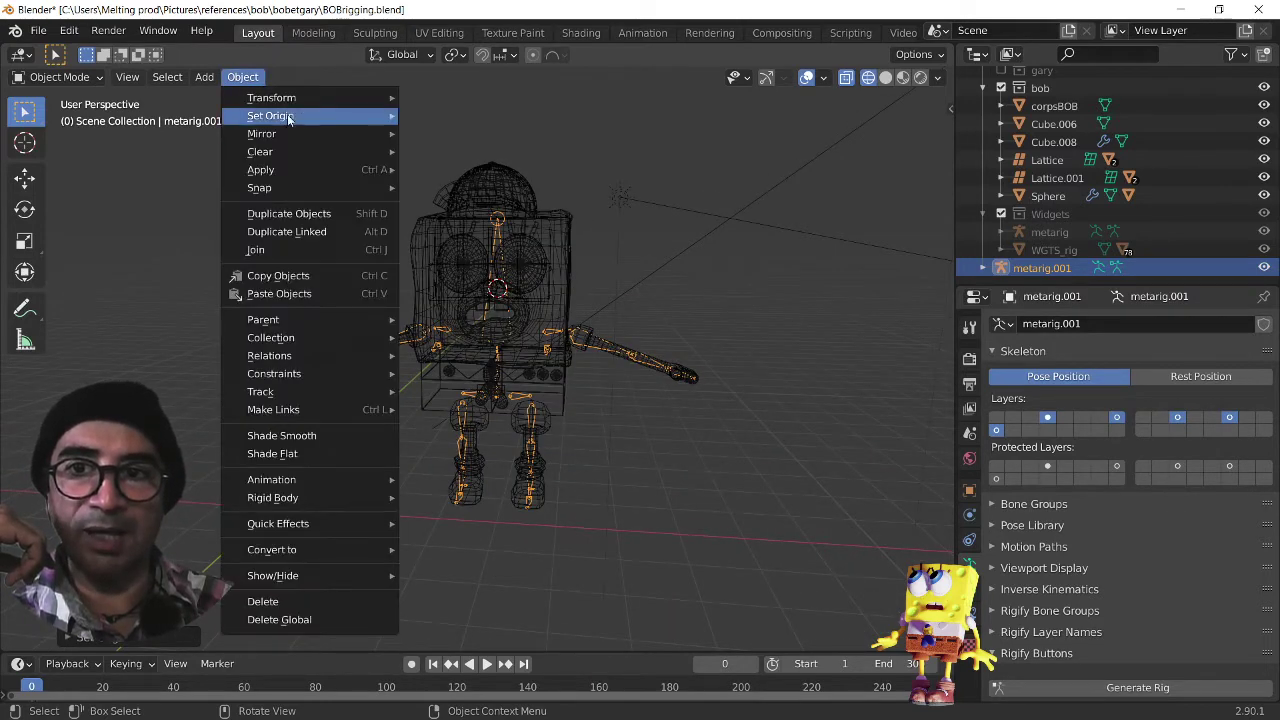
pyautogui.moveTo(289, 118)
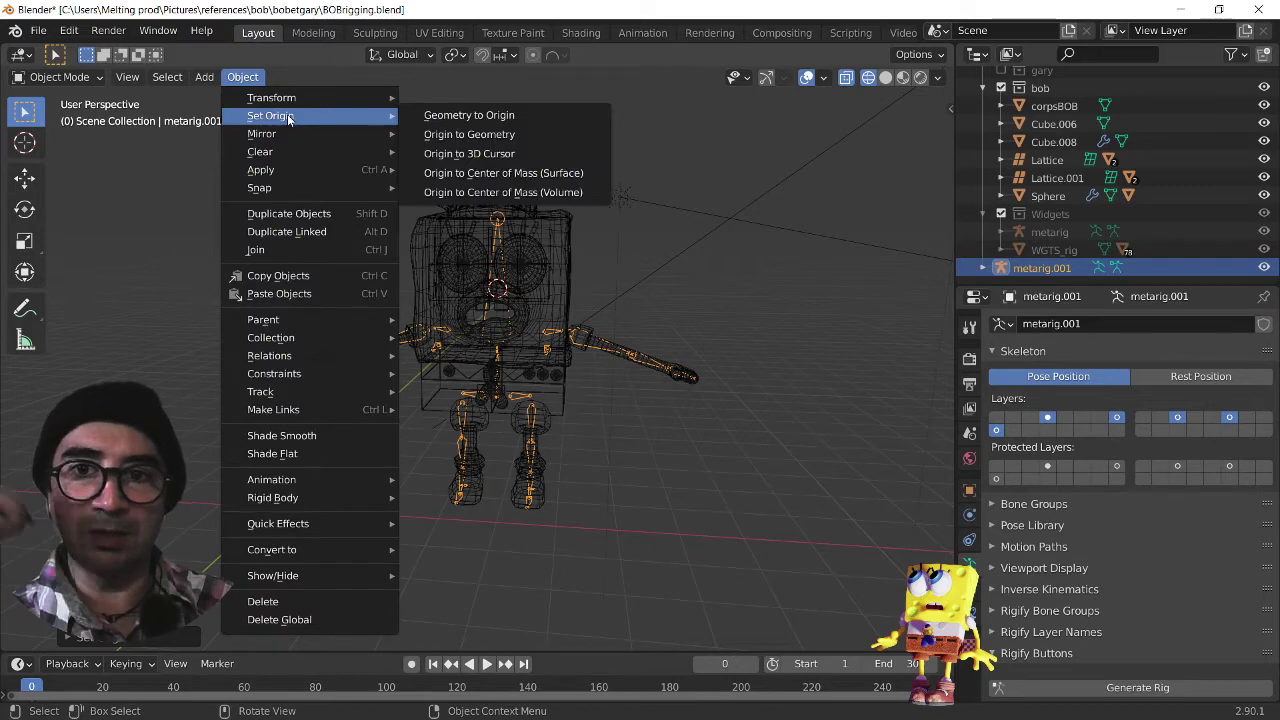
pyautogui.click(502, 143)
# Step: Apply all transforms to metarig.001 again and generate the Rigify rig from it
pyautogui.moveTo(512, 534); pyautogui.dragTo(430, 550, button='middle')
pyautogui.scroll(-2, 1124, 574)
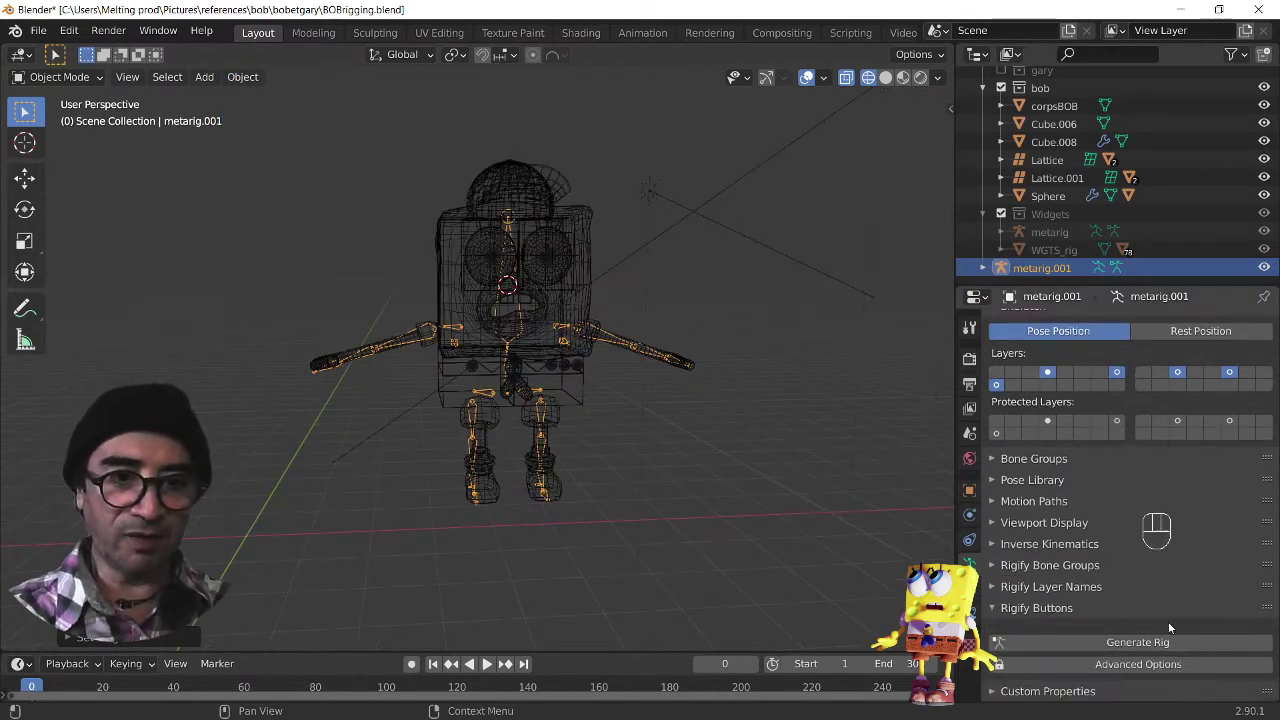
pyautogui.hotkey('ctrl', 'a')
pyautogui.click(694, 443)
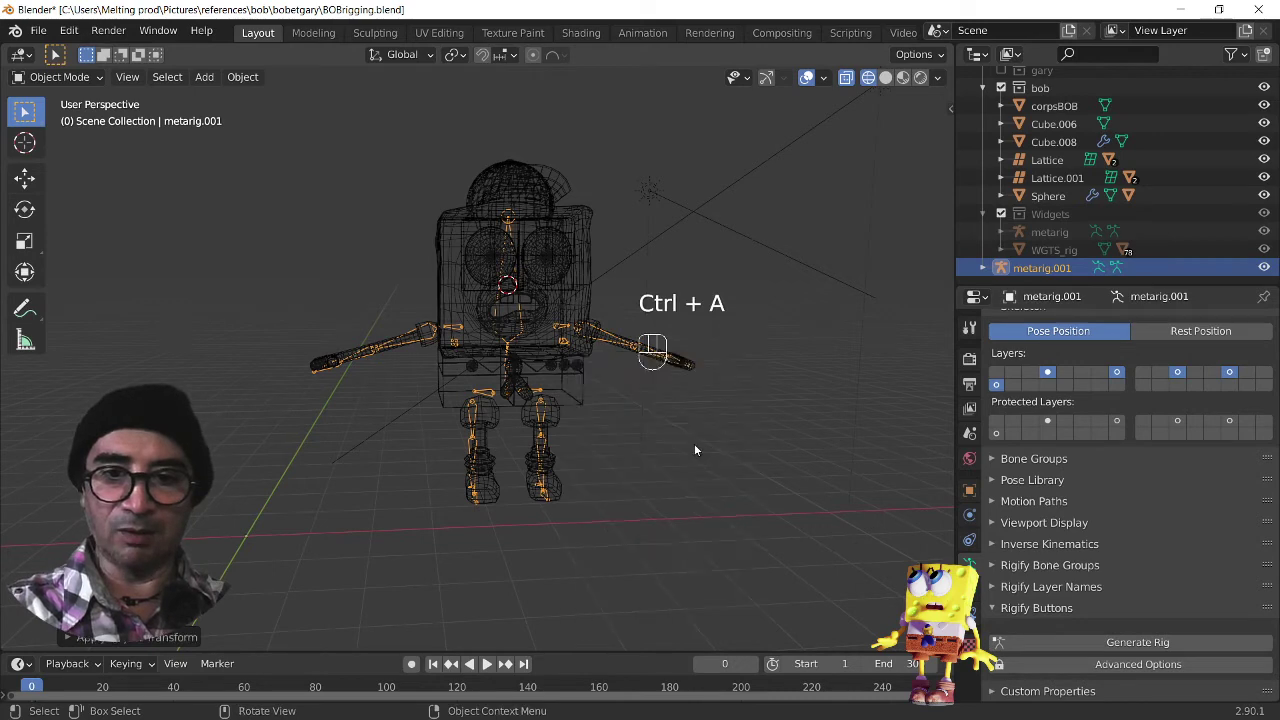
pyautogui.click(1137, 643)
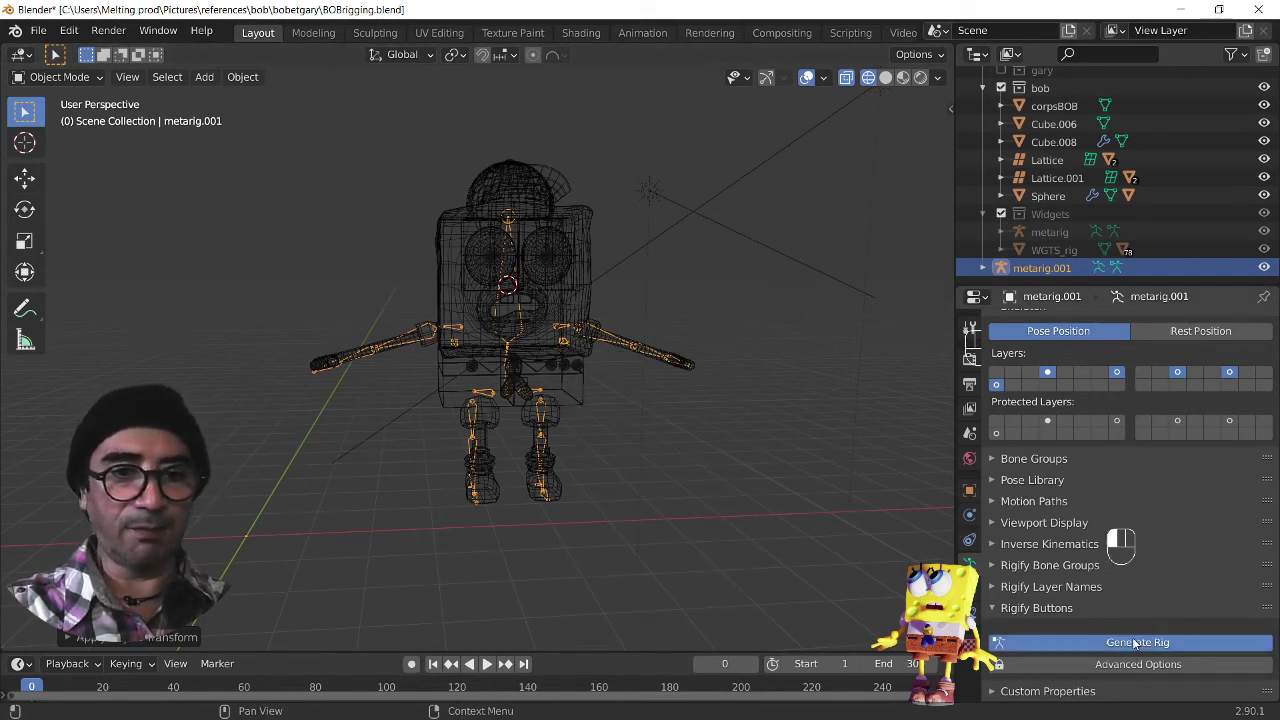
pyautogui.scroll(-4, 686, 496)
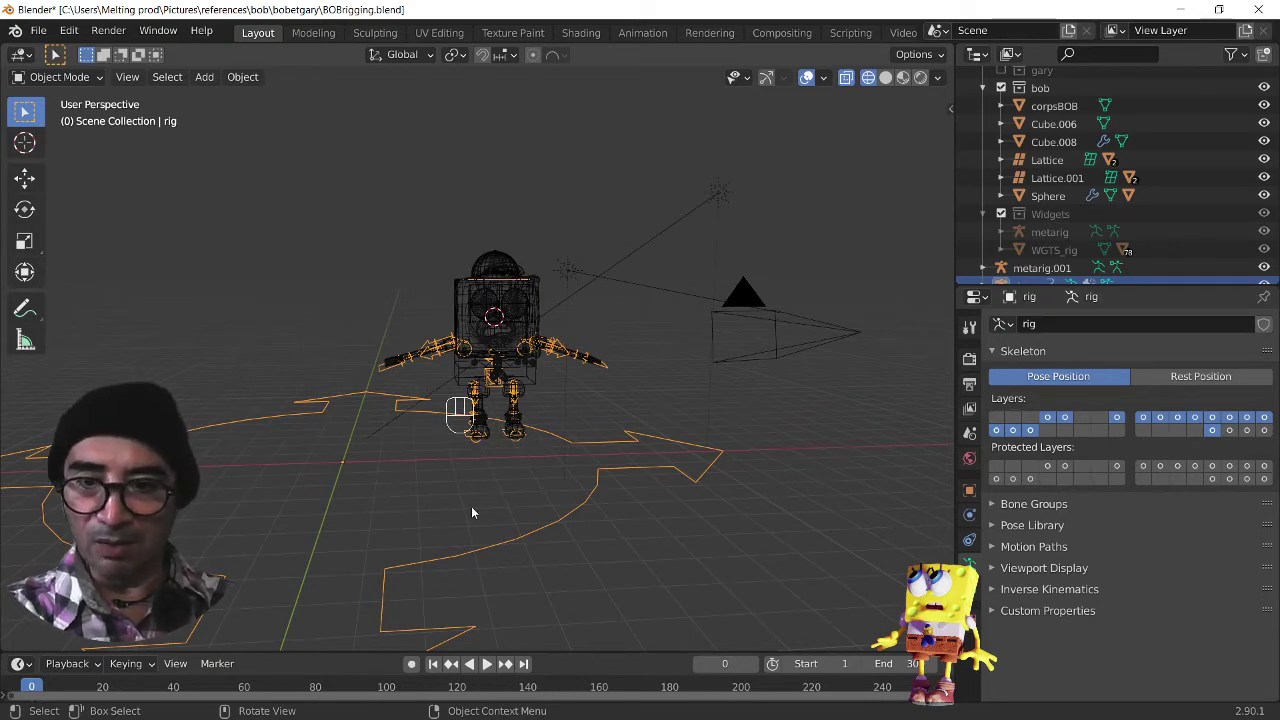
# Step: In Edit Mode, move the generated rig's root bone in top view about 4 m along X and -2 m along Y onto the character
pyautogui.press('Tab')
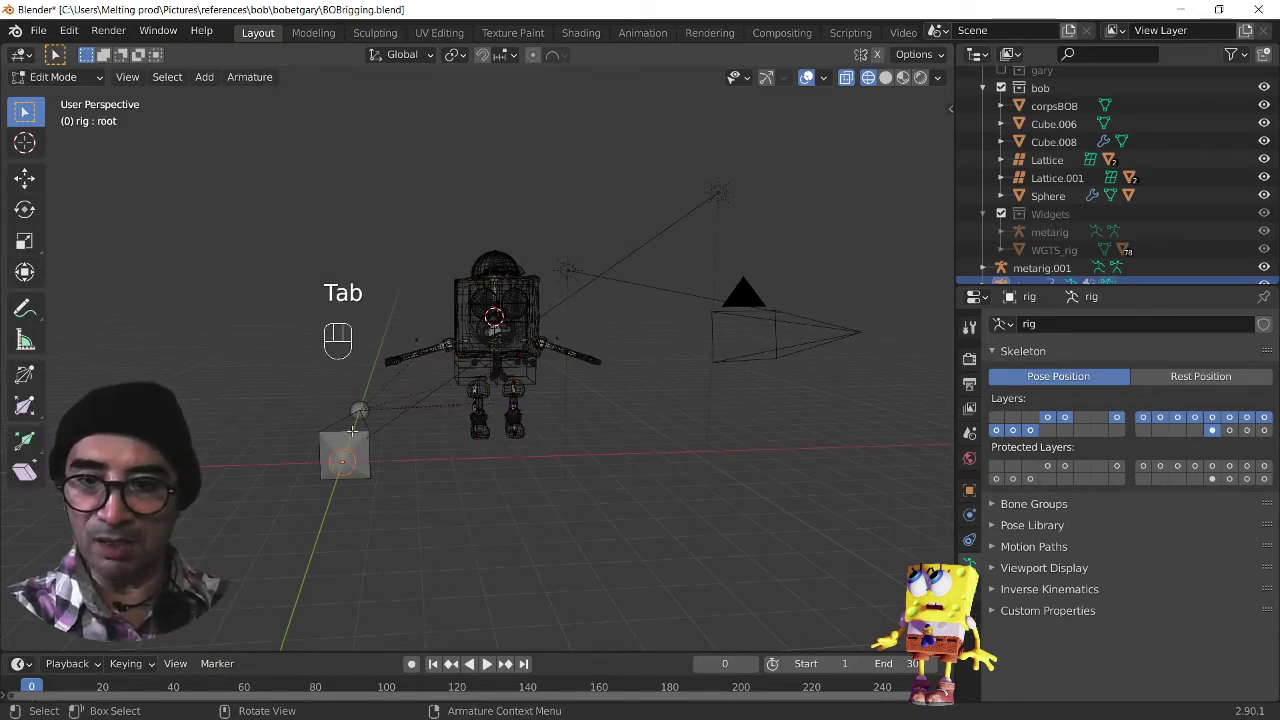
pyautogui.click(349, 428)
pyautogui.press('KP_7')
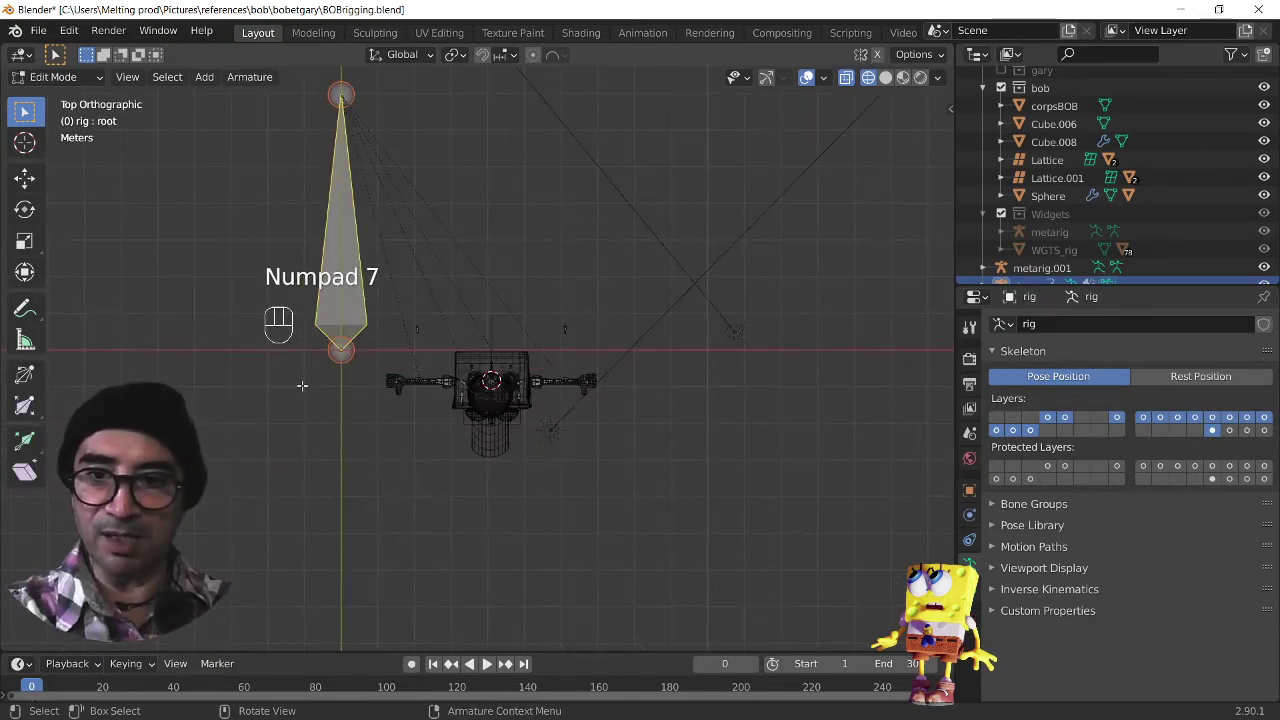
pyautogui.press('g')
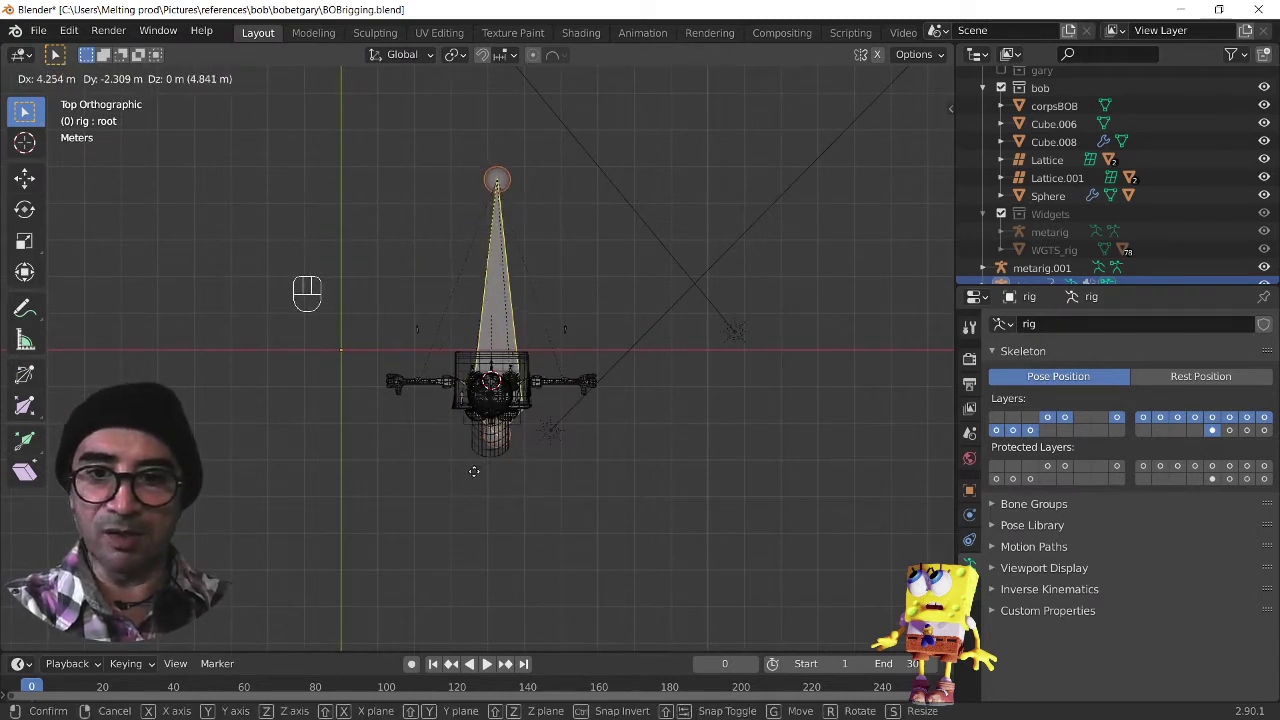
pyautogui.click(468, 466)
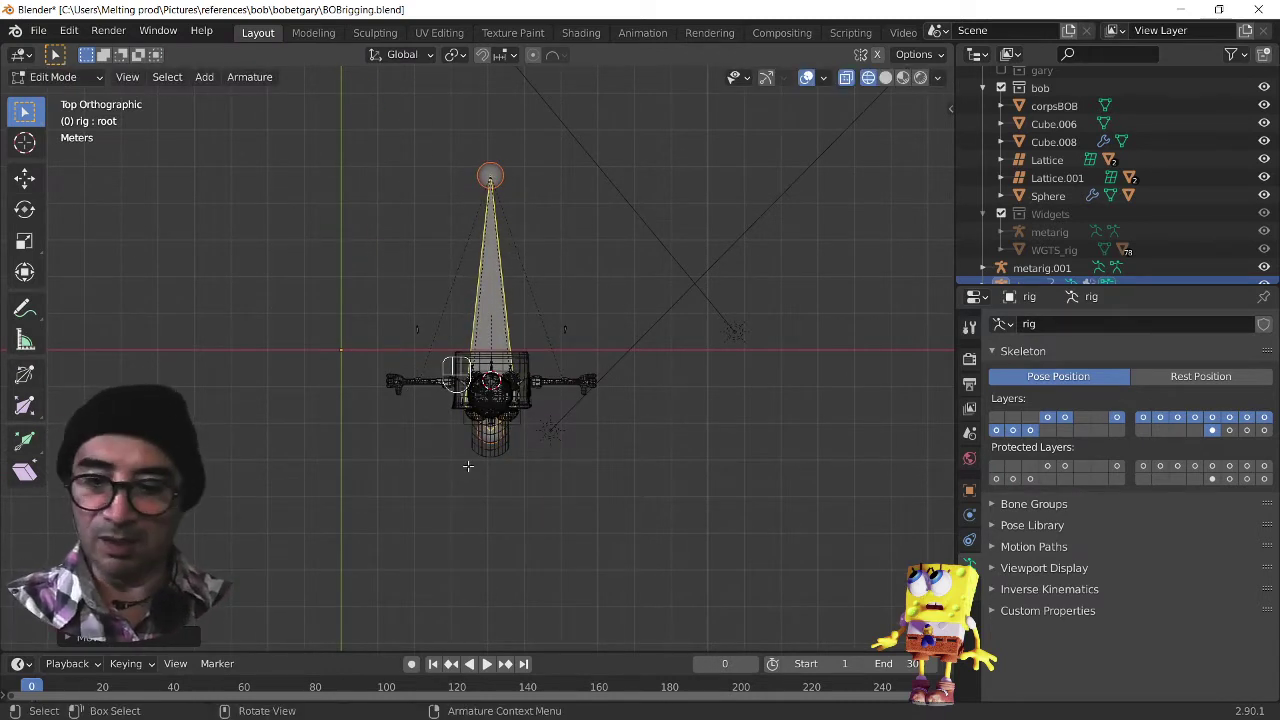
# Step: Scale the root bone down to about half its length and recentre it along Y under the character
pyautogui.press('s')
pyautogui.click(560, 445)
pyautogui.press('g')
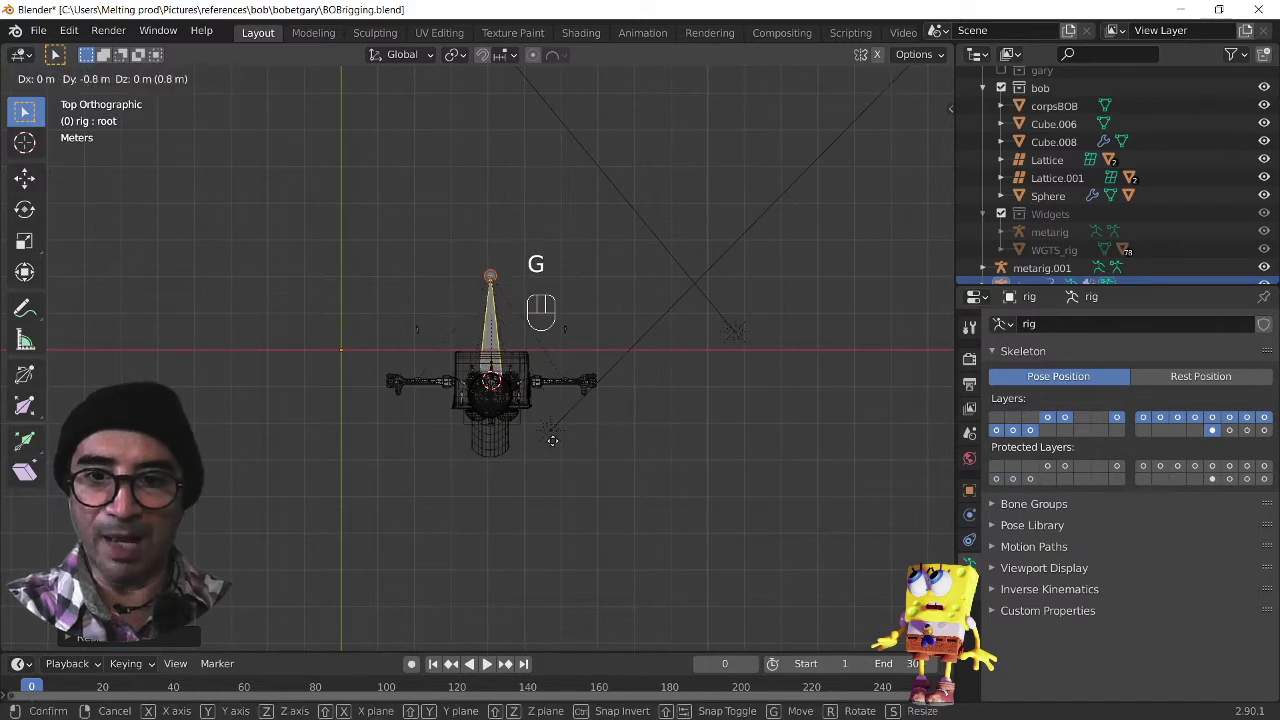
pyautogui.click(555, 463)
# Step: Raise the root bone along Z in front view until it sits between the feet at sole level
pyautogui.press('KP_3')
pyautogui.press('KP_1')
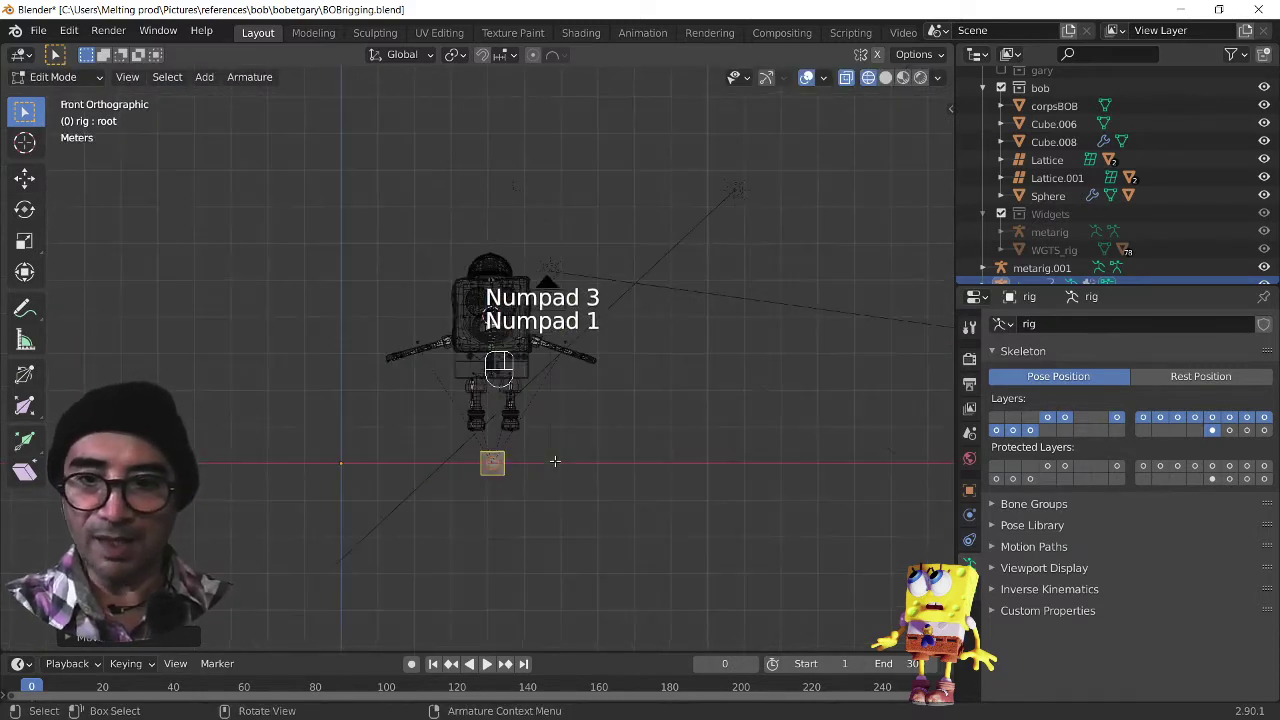
pyautogui.scroll(3, 626, 537)
pyautogui.press('g')
pyautogui.press('z')
pyautogui.click(621, 464)
pyautogui.scroll(3, 614, 500)
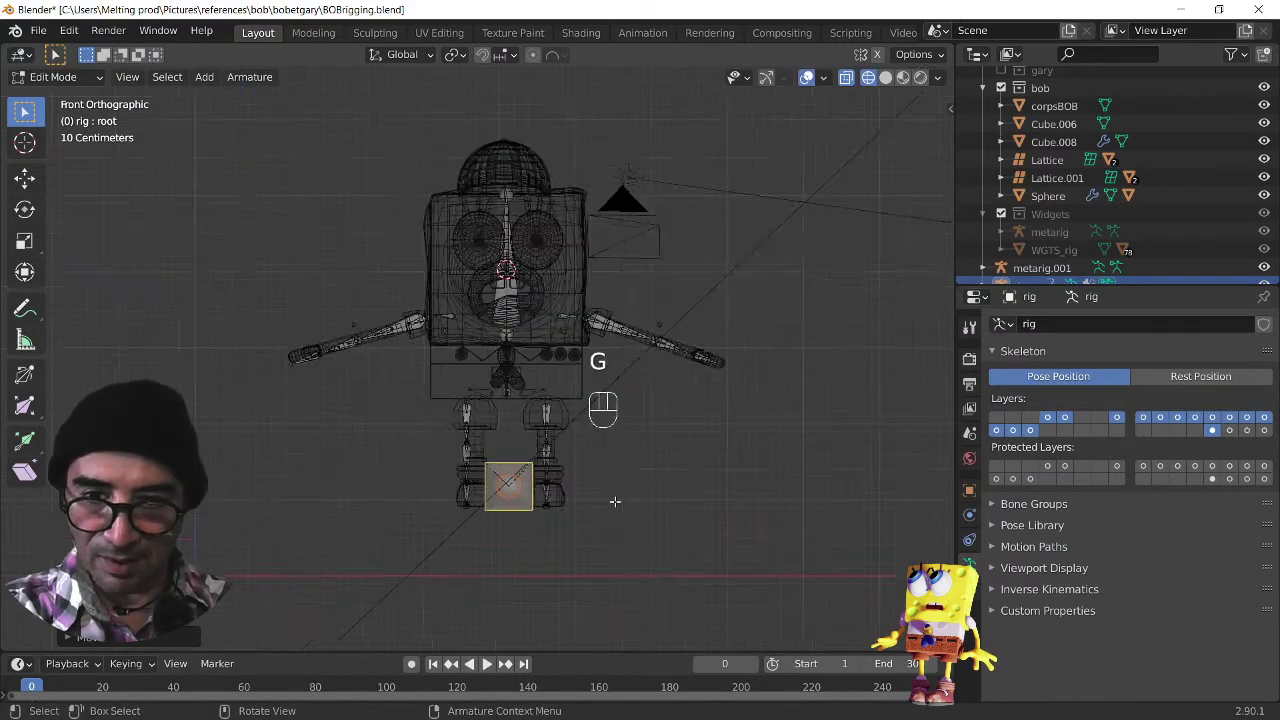
pyautogui.keyDown('shift'); pyautogui.moveTo(602, 577); pyautogui.dragTo(542, 385, button='middle'); pyautogui.keyUp('shift')
pyautogui.scroll(3, 606, 450)
pyautogui.press('g')
pyautogui.click(689, 486)
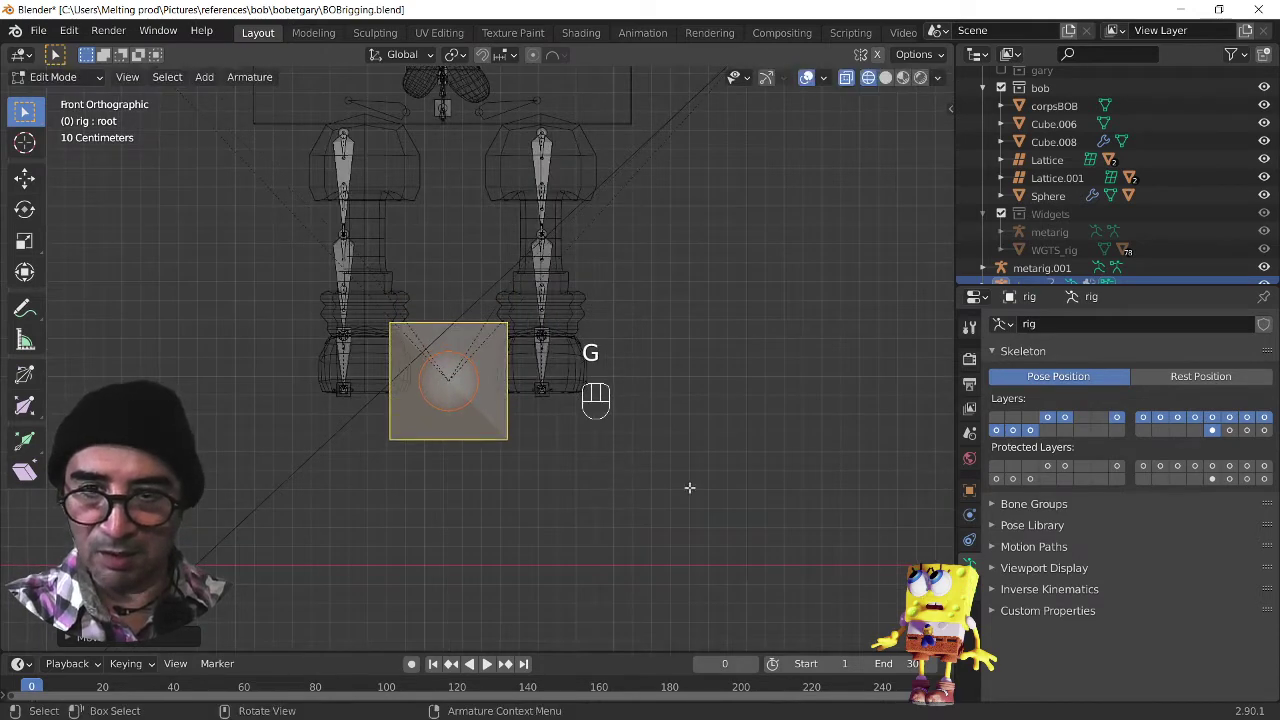
# Step: Scale the root bone down further to suit the size of the character's feet
pyautogui.moveTo(689, 486); pyautogui.dragTo(513, 474, button='middle')
pyautogui.press('s')
pyautogui.click(632, 491)
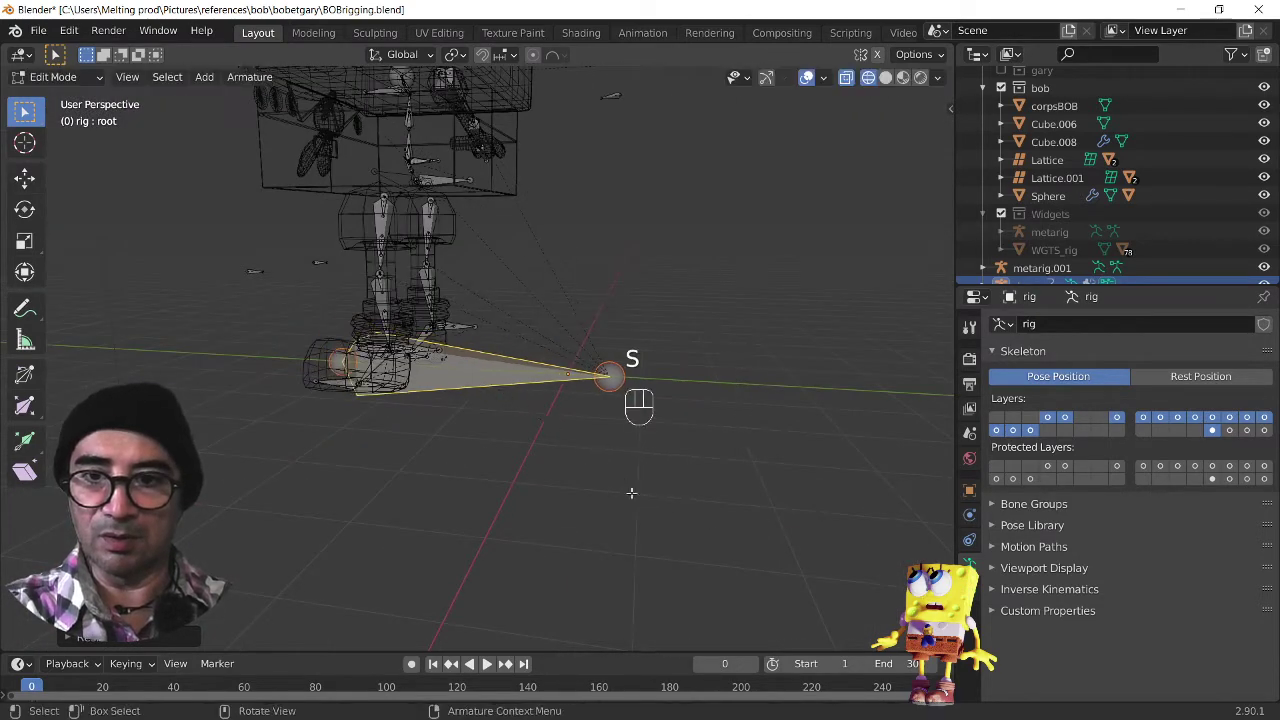
# Step: Move both thigh IK target bones along Z, and return the rig to Object Mode
pyautogui.moveTo(632, 491); pyautogui.dragTo(325, 343, button='middle')
pyautogui.click(325, 316)
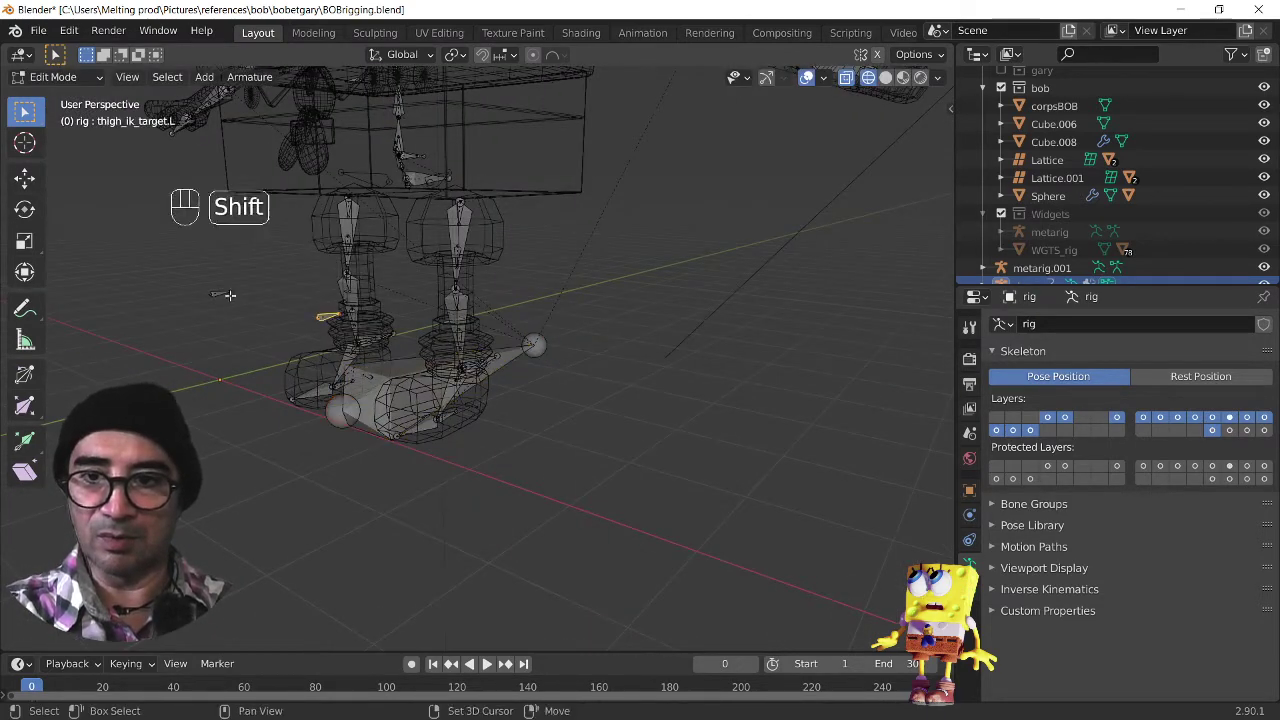
pyautogui.keyDown('shift'); pyautogui.click(219, 303); pyautogui.keyUp('shift')
pyautogui.scroll(-4, 270, 440)
pyautogui.moveTo(280, 449); pyautogui.dragTo(534, 408, button='middle')
pyautogui.press('g')
pyautogui.press('z')
pyautogui.click(355, 478)
pyautogui.press('Tab')
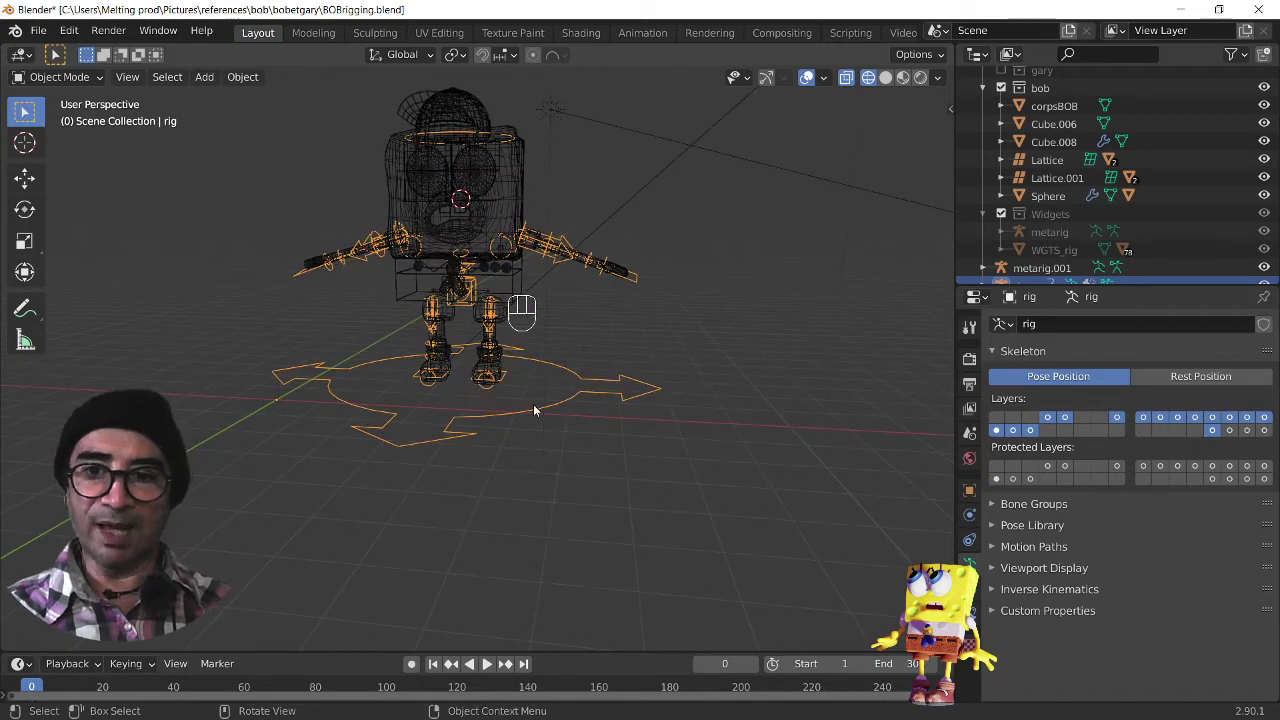
# Step: Apply all transforms to the generated rig and set its origin to geometry
pyautogui.hotkey('ctrl', 'a')
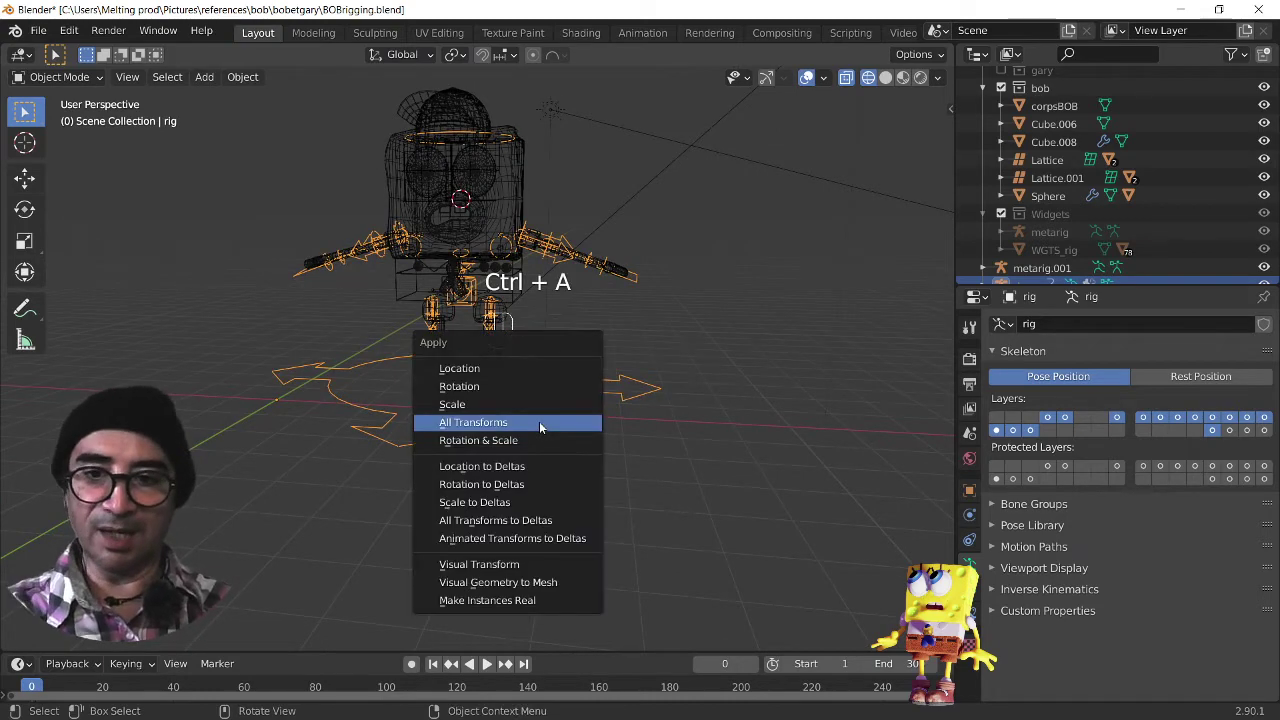
pyautogui.click(535, 424)
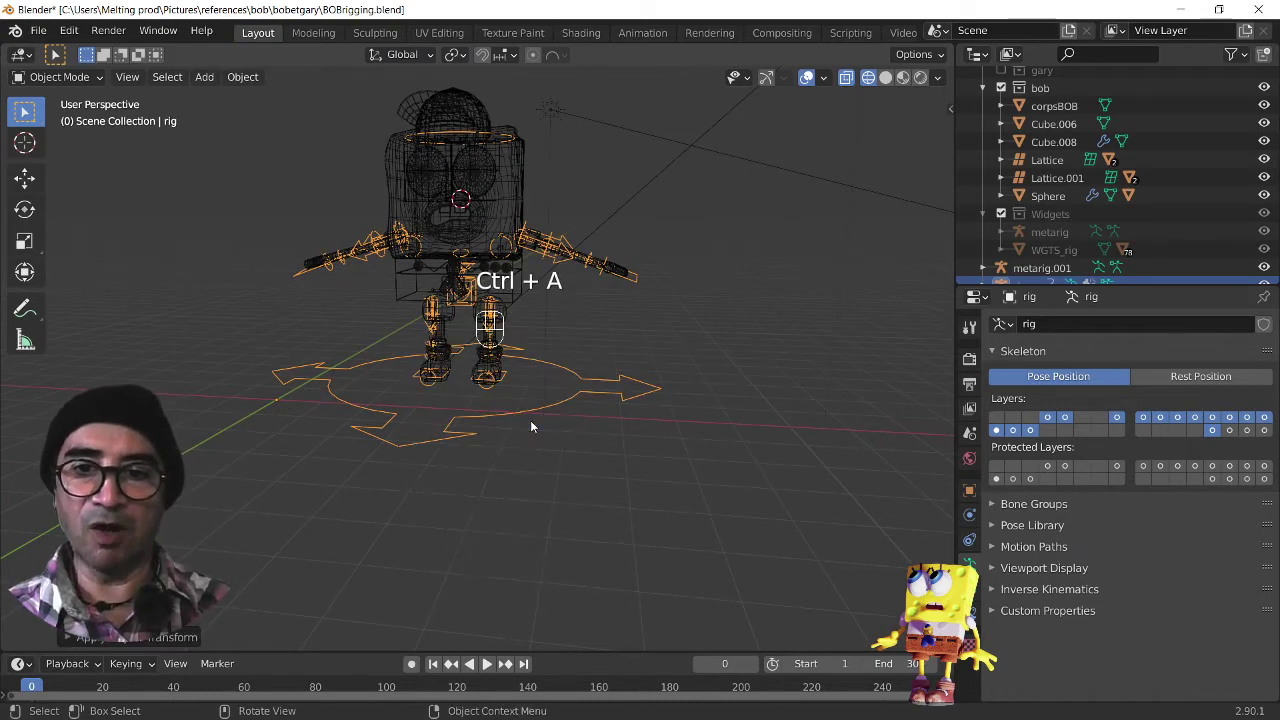
pyautogui.click(237, 80)
pyautogui.moveTo(278, 118)
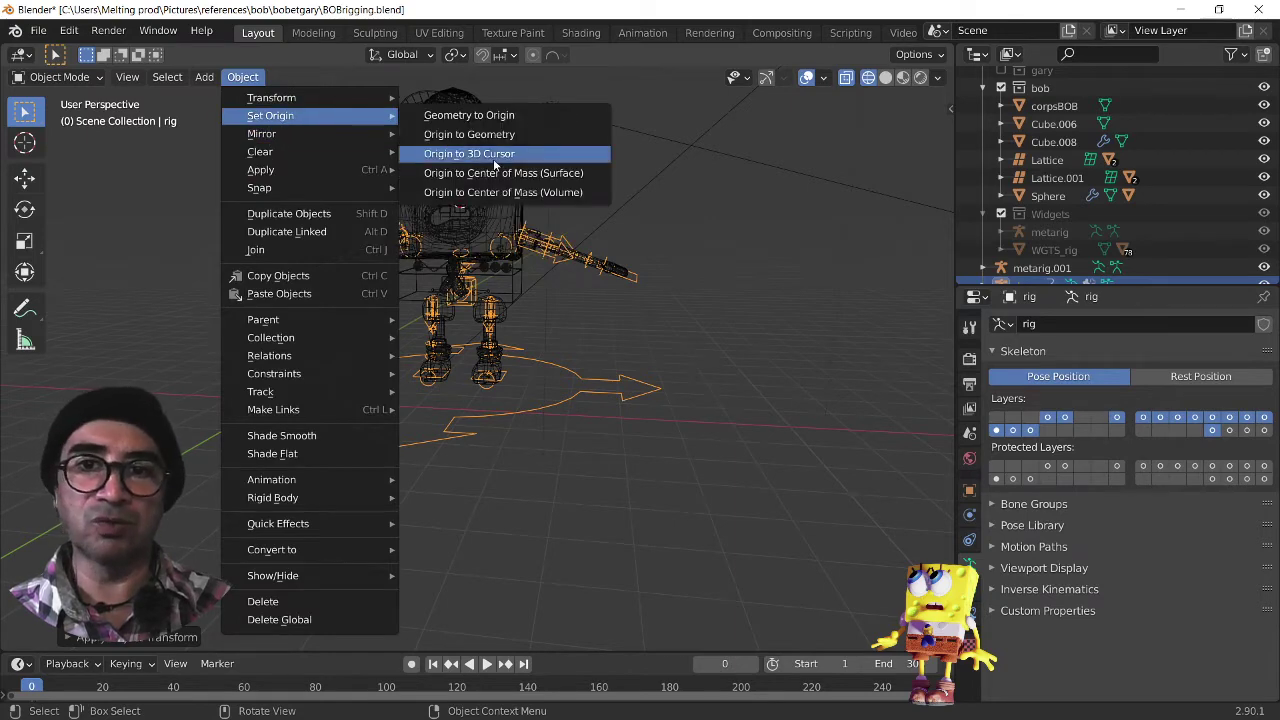
pyautogui.click(475, 134)
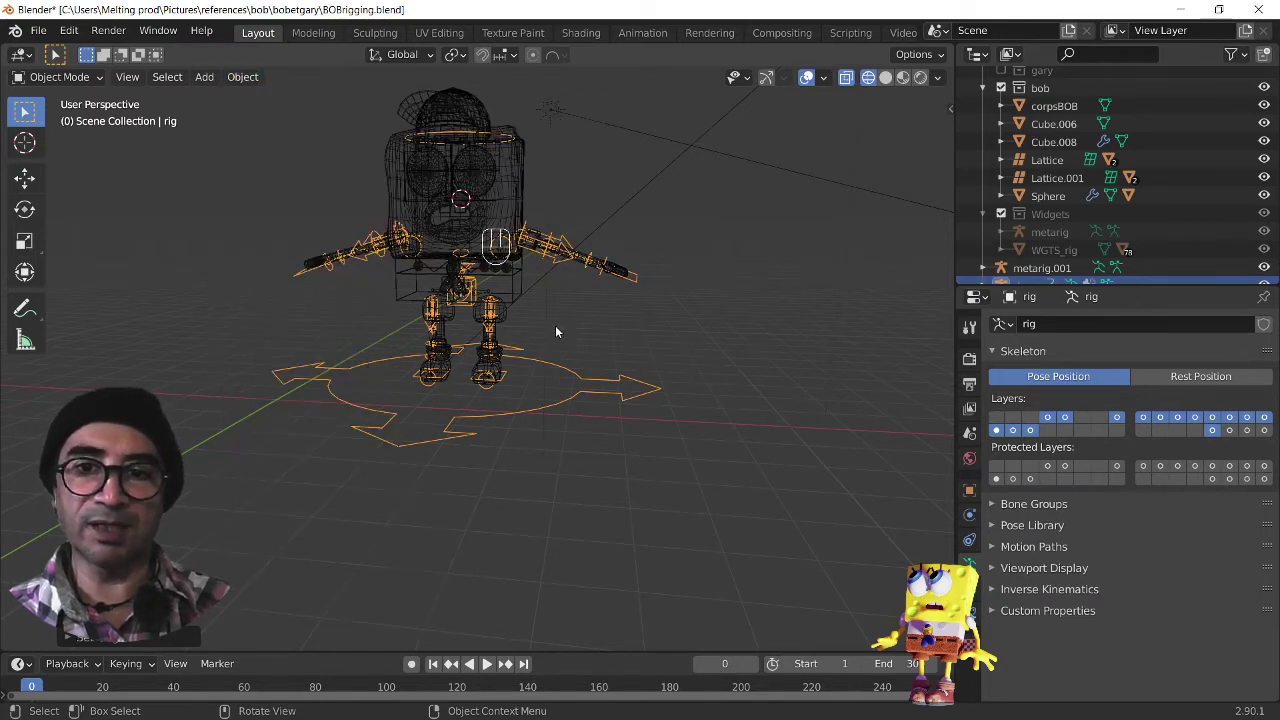
# Step: Try moving the whole rig on its own, cancelling each move
pyautogui.click(527, 400)
pyautogui.click(536, 408)
pyautogui.press('g')
pyautogui.rightClick(521, 410)
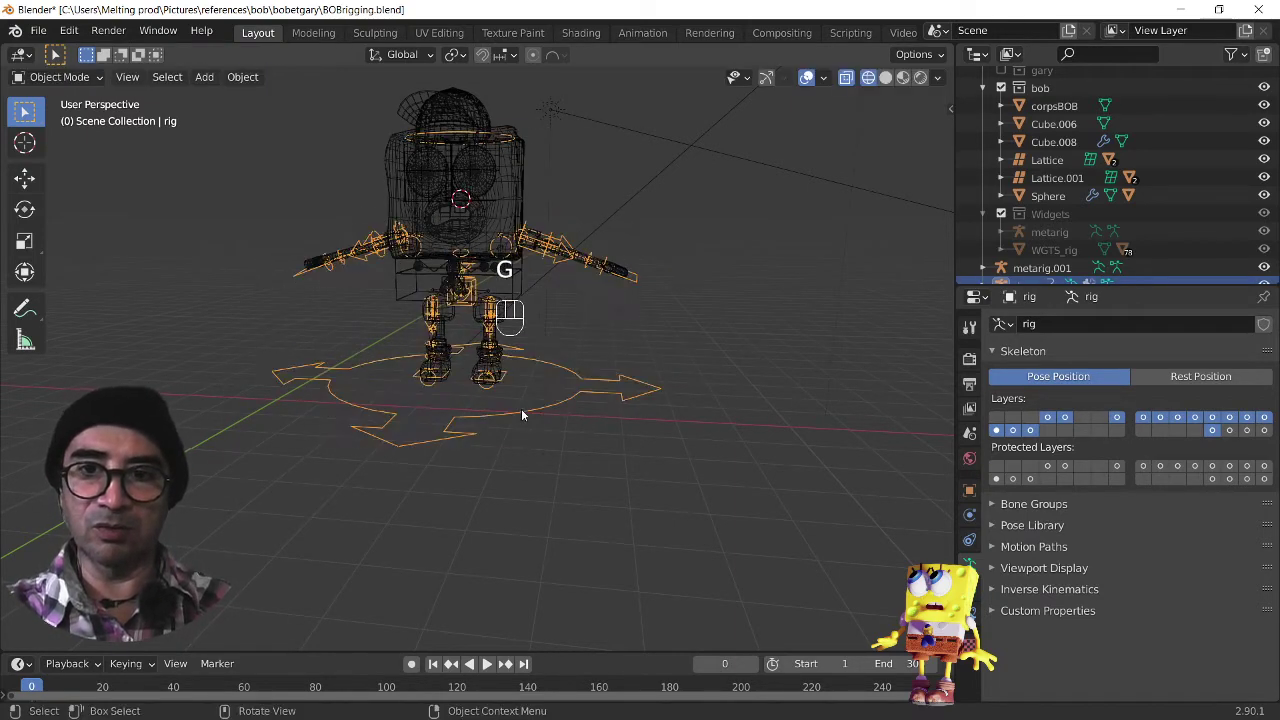
pyautogui.moveTo(521, 415); pyautogui.dragTo(579, 469, button='middle')
pyautogui.press('g')
pyautogui.rightClick(573, 461)
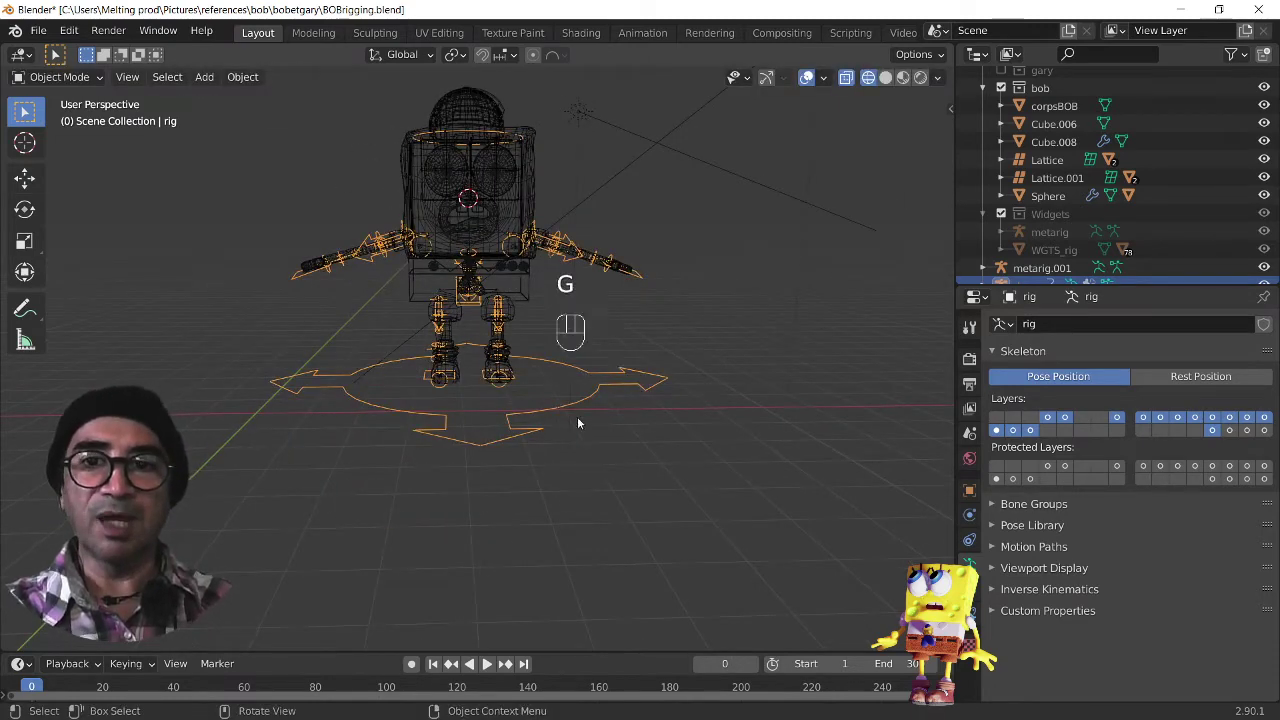
# Step: Parent the corpsBOB mesh to the rig with automatic weights, and leave only the rig selected
pyautogui.moveTo(577, 423); pyautogui.dragTo(510, 422, button='middle')
pyautogui.click(507, 175)
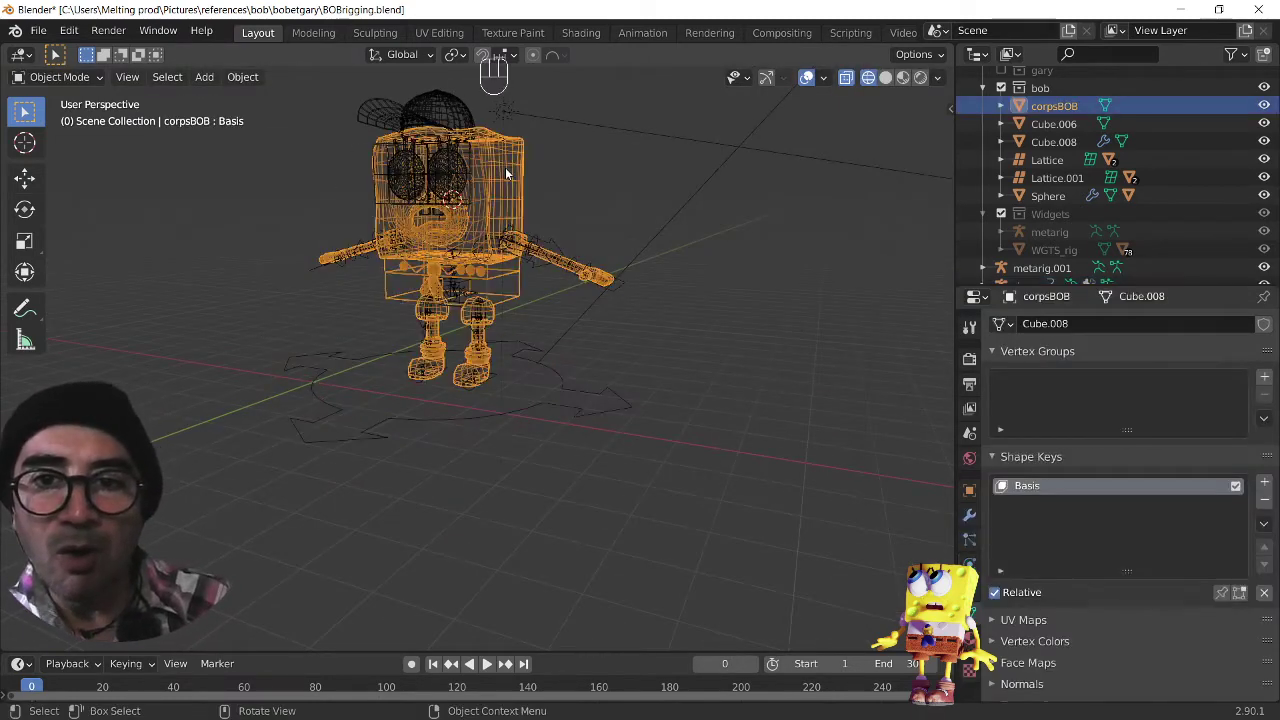
pyautogui.press('shift')
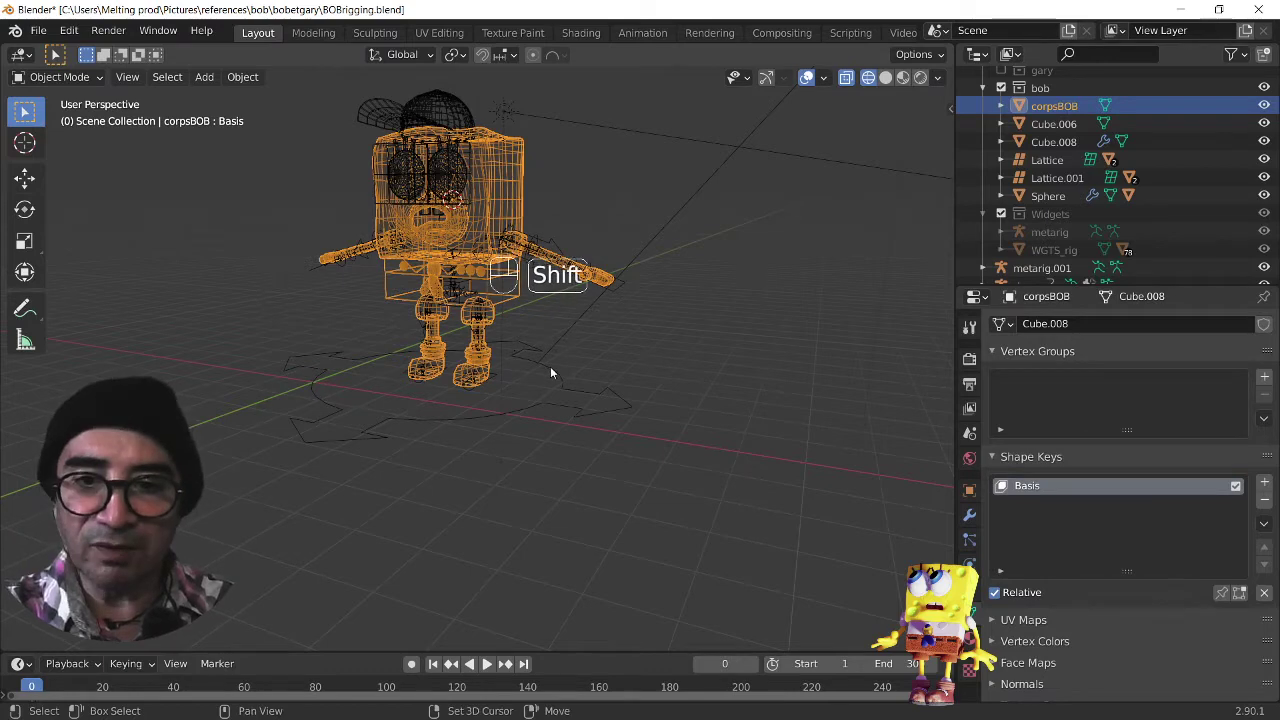
pyautogui.keyDown('shift'); pyautogui.click(550, 373); pyautogui.keyUp('shift')
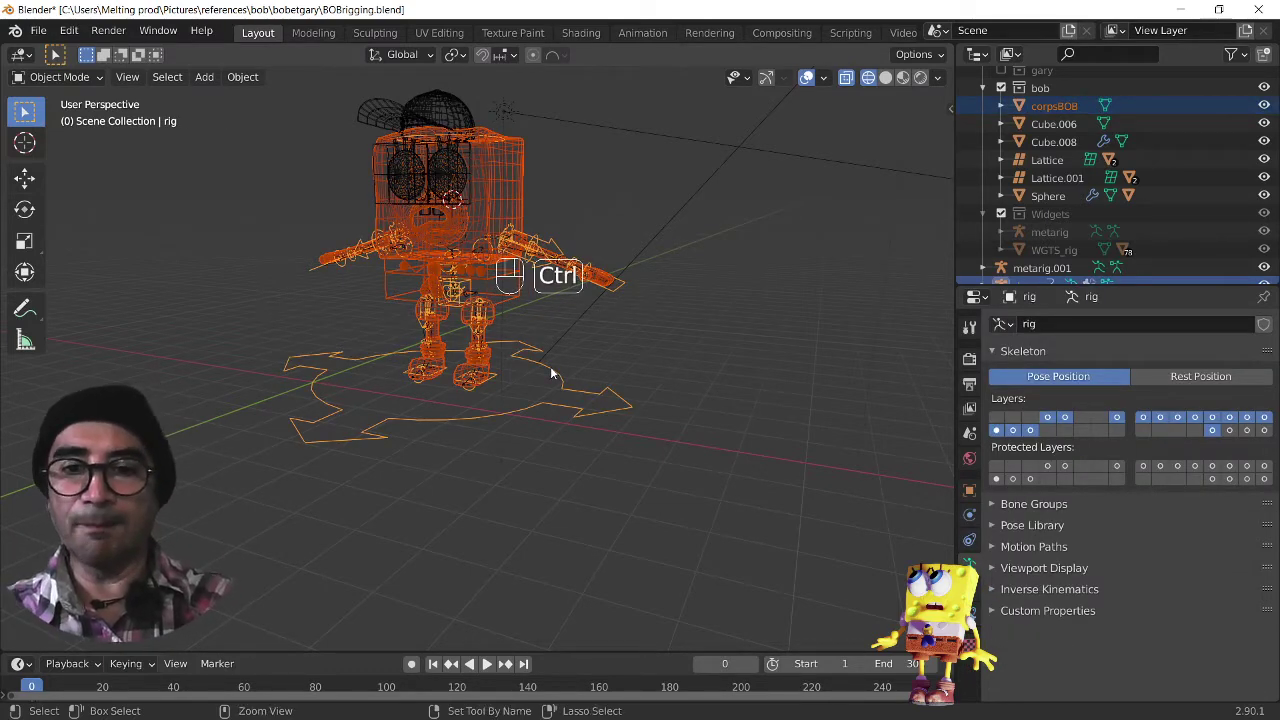
pyautogui.hotkey('ctrl', 'p')
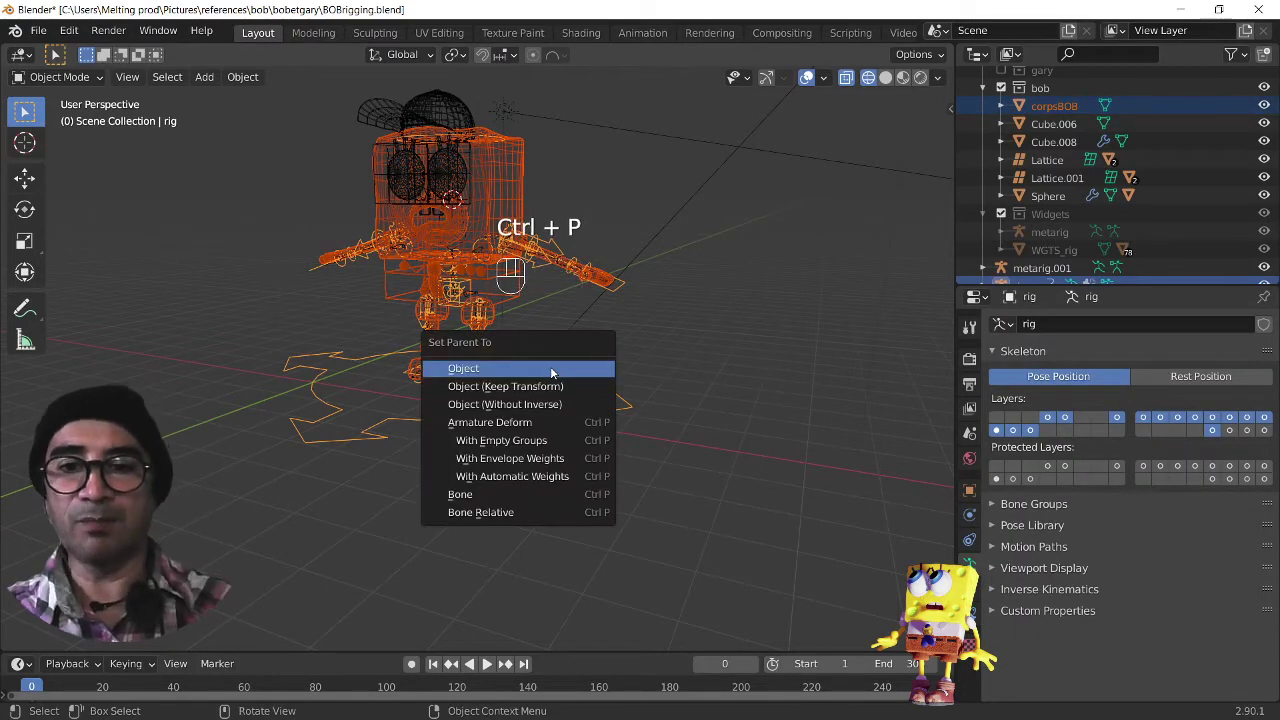
pyautogui.click(540, 476)
pyautogui.moveTo(558, 528); pyautogui.dragTo(658, 422, button='middle')
pyautogui.click(593, 222)
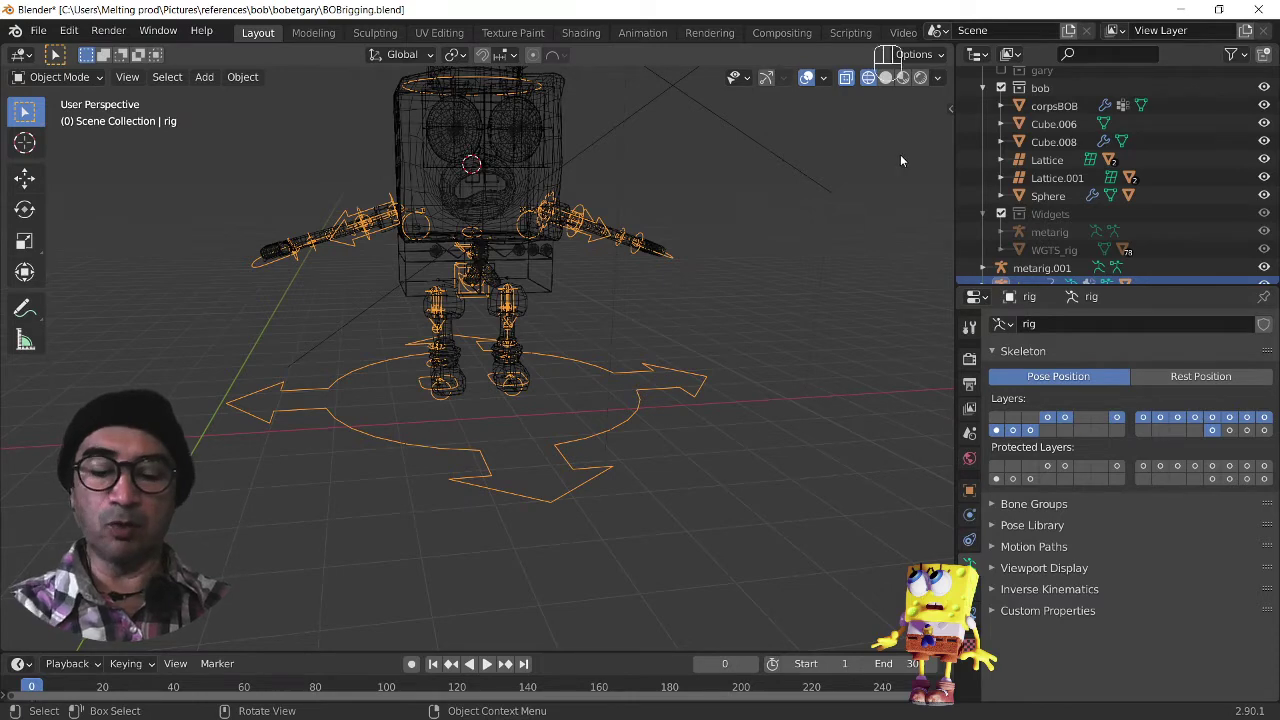
# Step: Show the rig's layer controls and hide every torso, arm and leg layer, keeping only Root visible
pyautogui.press('n')
pyautogui.click(945, 108)
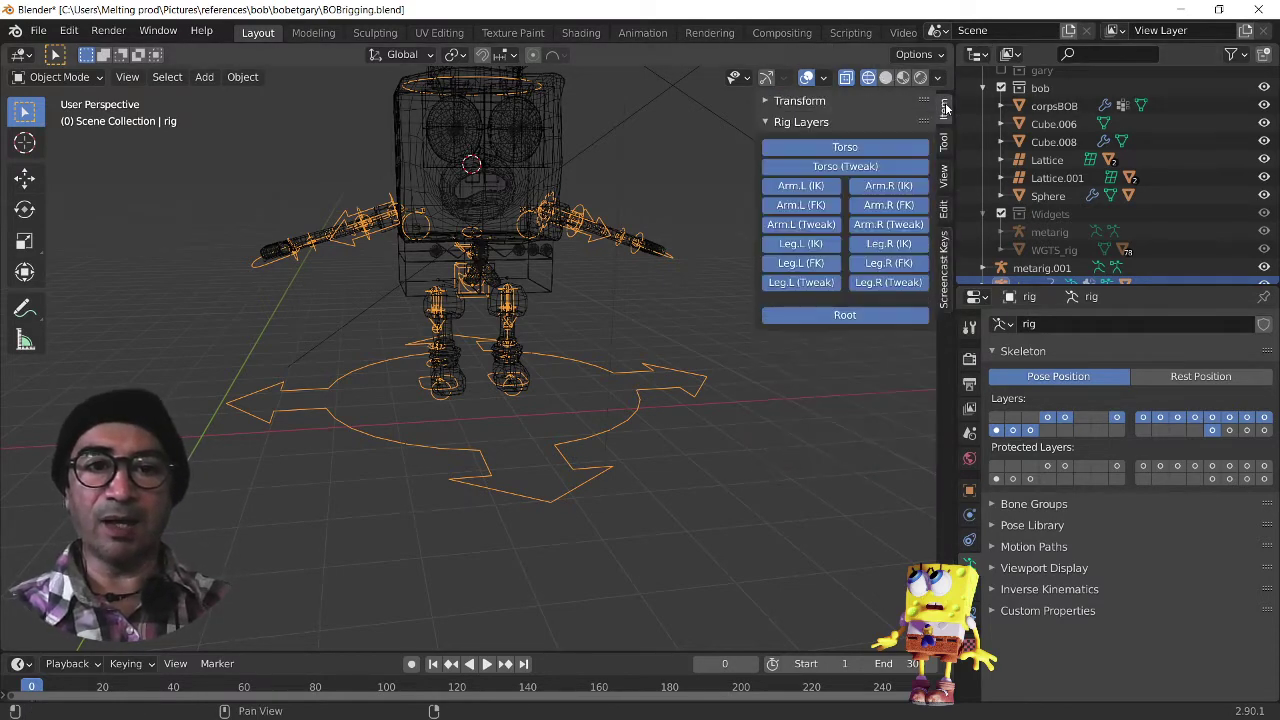
pyautogui.moveTo(608, 350); pyautogui.dragTo(664, 337, button='middle')
pyautogui.scroll(2, 590, 372)
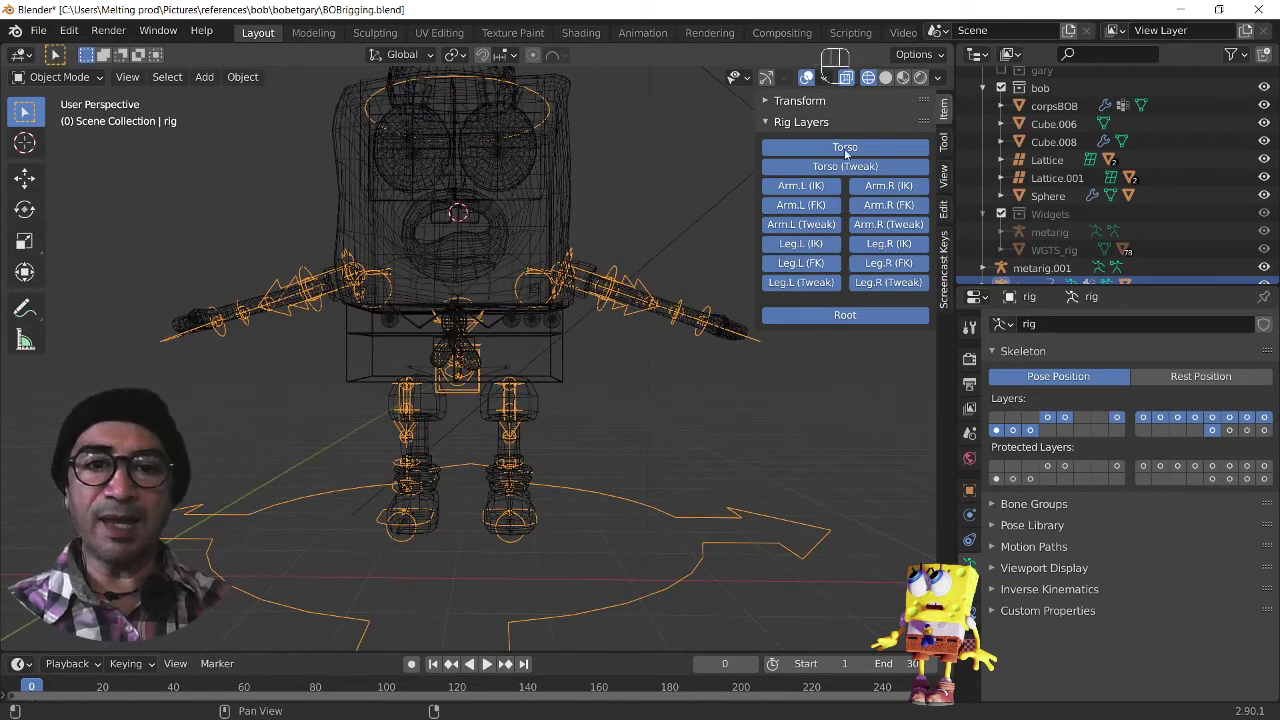
pyautogui.moveTo(812, 150); pyautogui.dragTo(817, 287)
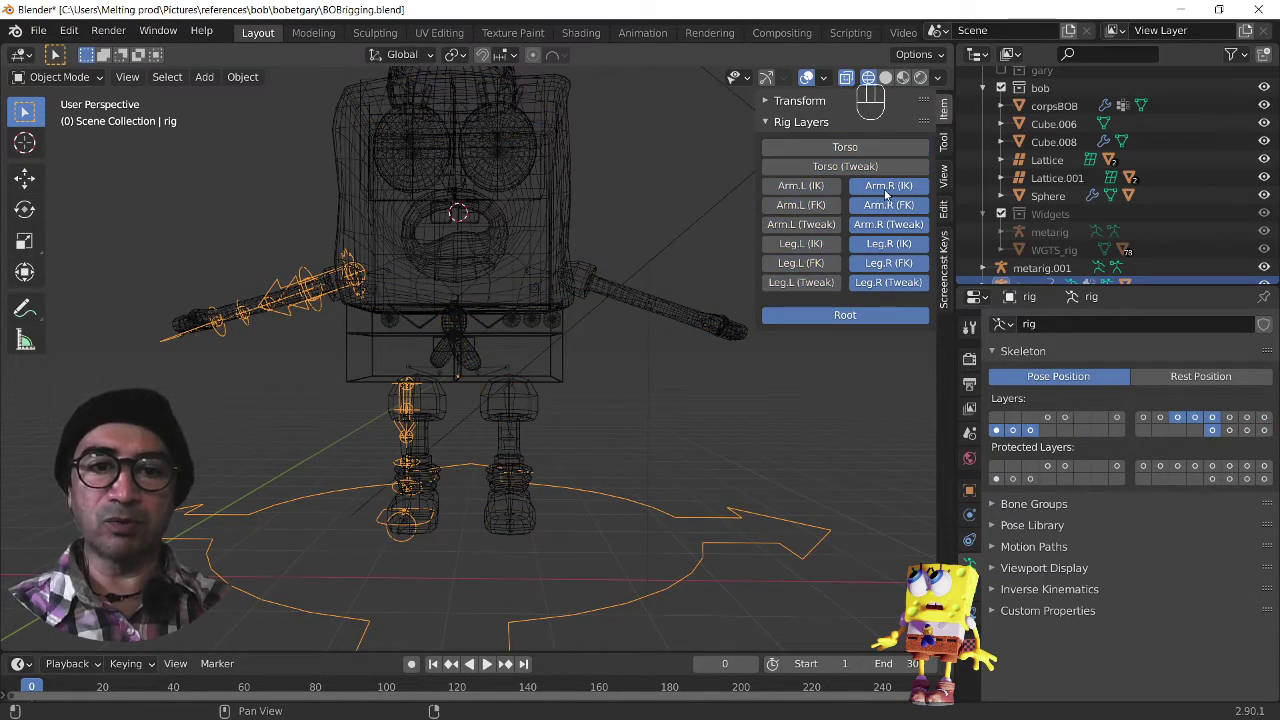
pyautogui.moveTo(886, 189); pyautogui.dragTo(889, 286)
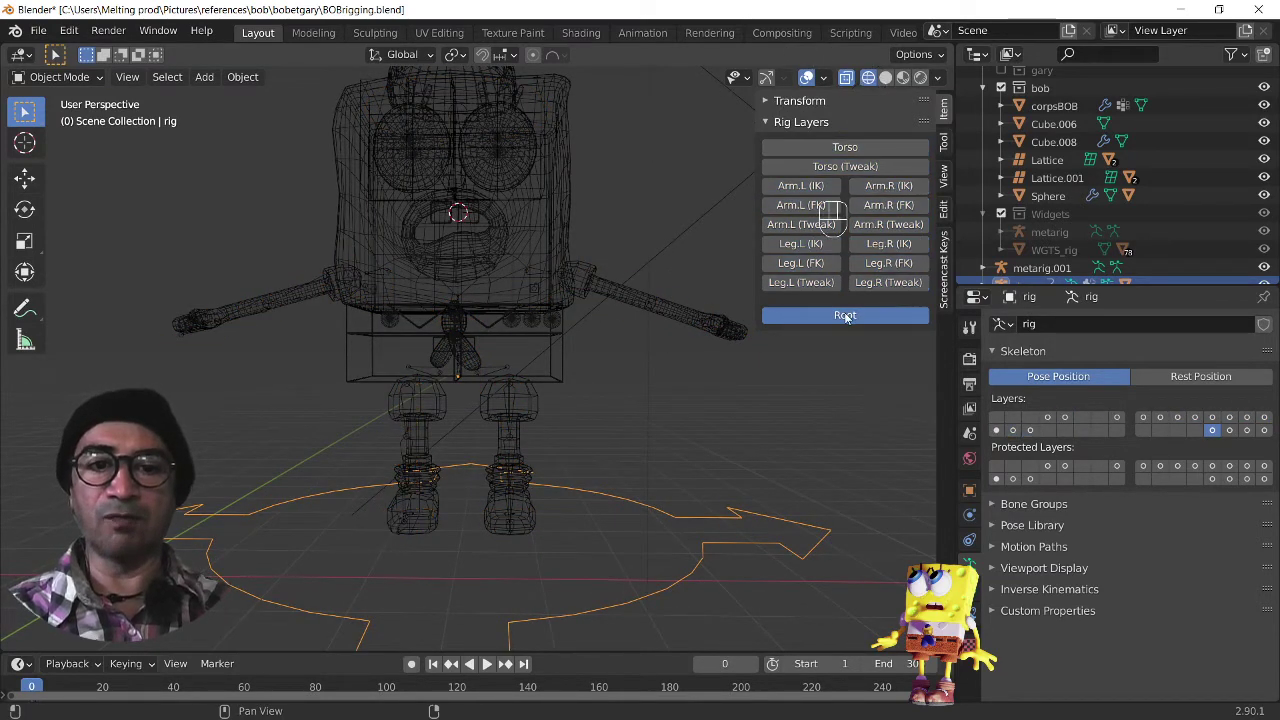
# Step: Show the rig's Torso layer and the IK layers of both arms and both legs
pyautogui.click(850, 147)
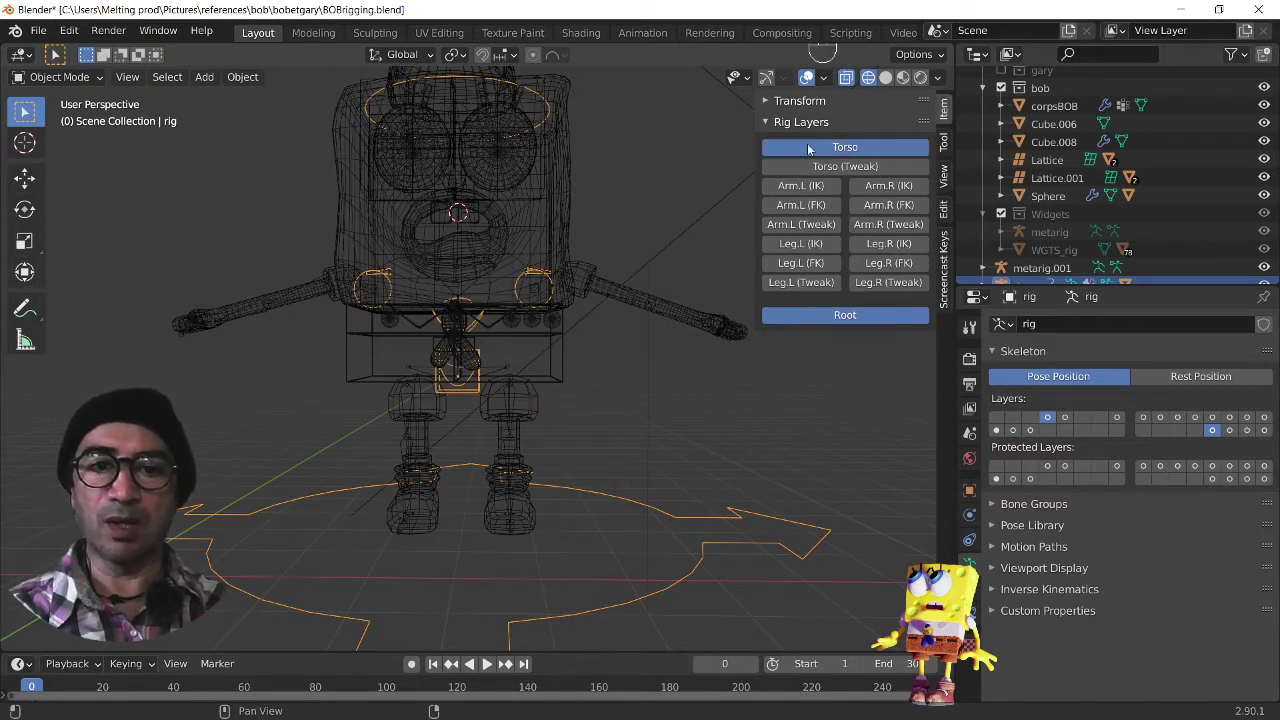
pyautogui.click(802, 189)
pyautogui.click(882, 188)
pyautogui.click(801, 243)
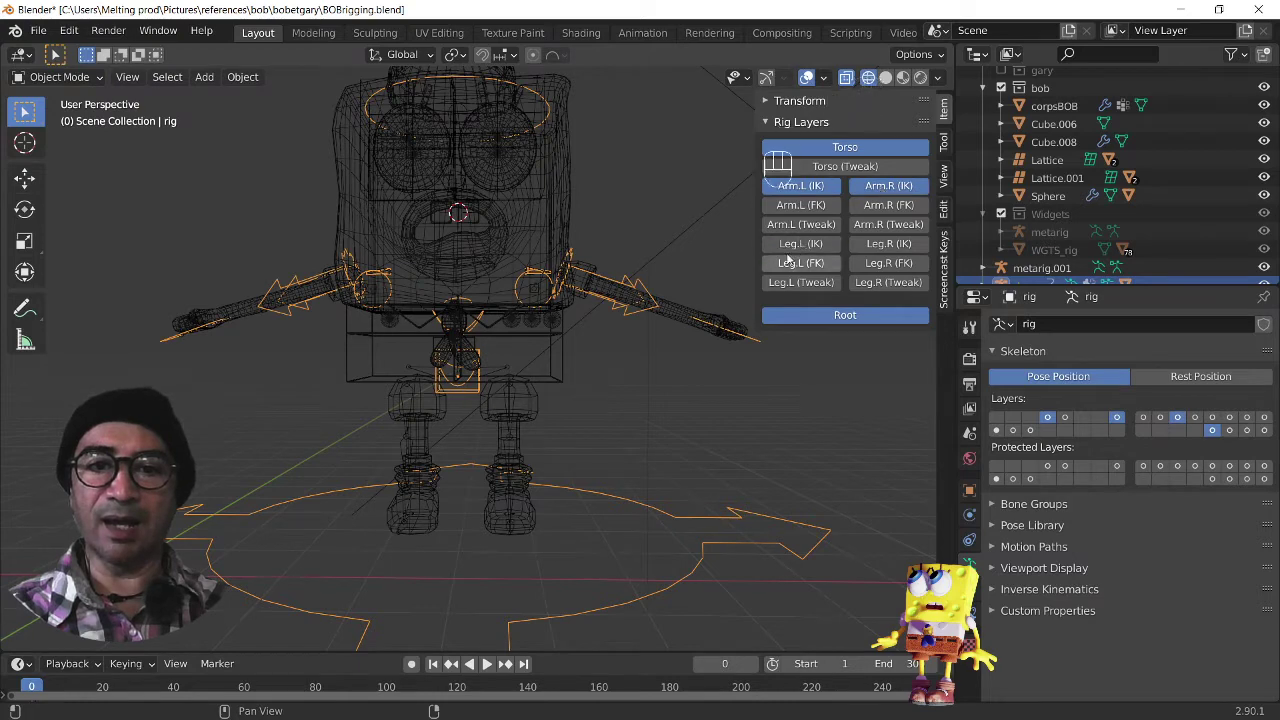
pyautogui.click(886, 243)
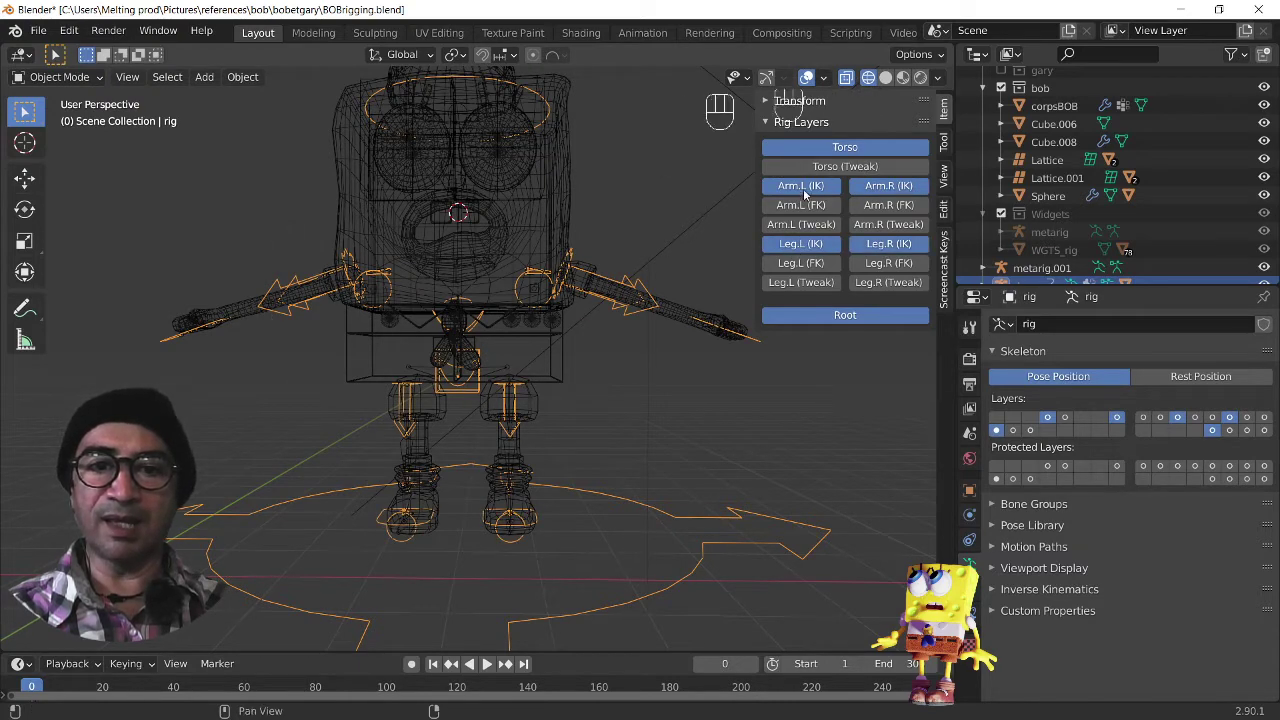
pyautogui.moveTo(560, 332); pyautogui.dragTo(638, 350, button='middle')
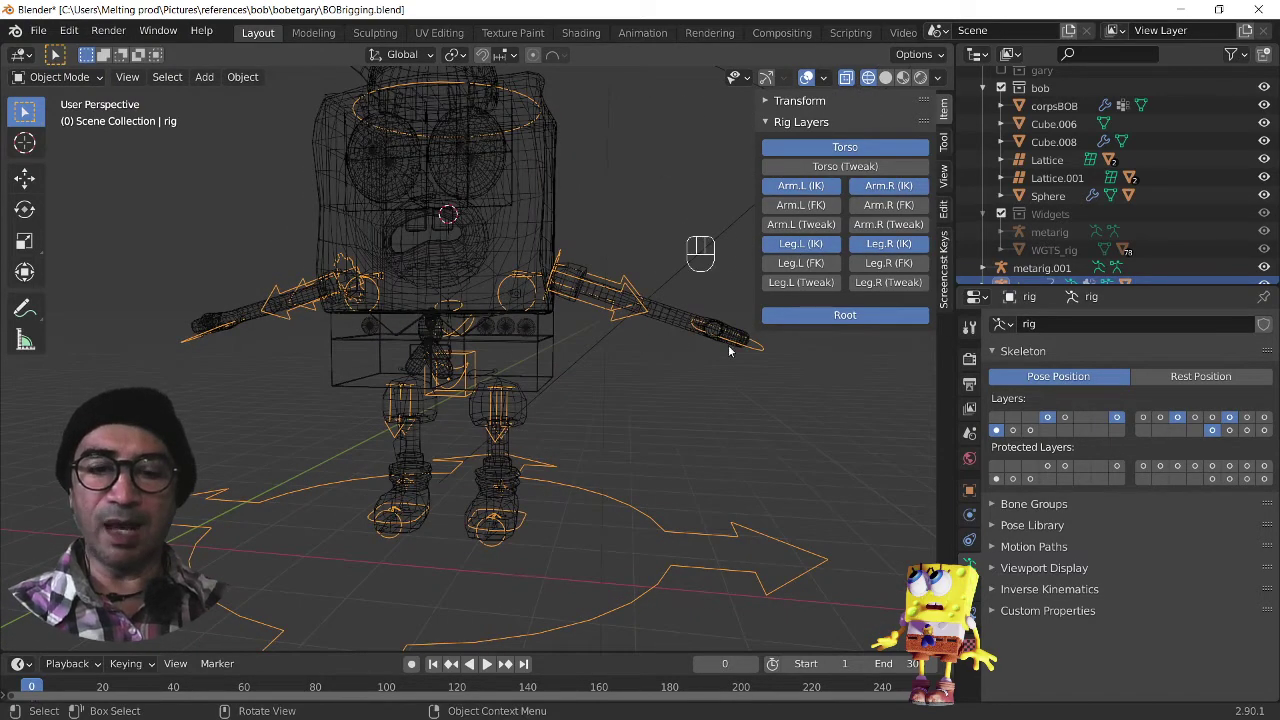
# Step: Put the rig in Pose Mode and move the hand_ik.L and hand_ik.R bones to lower the arms
pyautogui.click(78, 80)
pyautogui.click(68, 137)
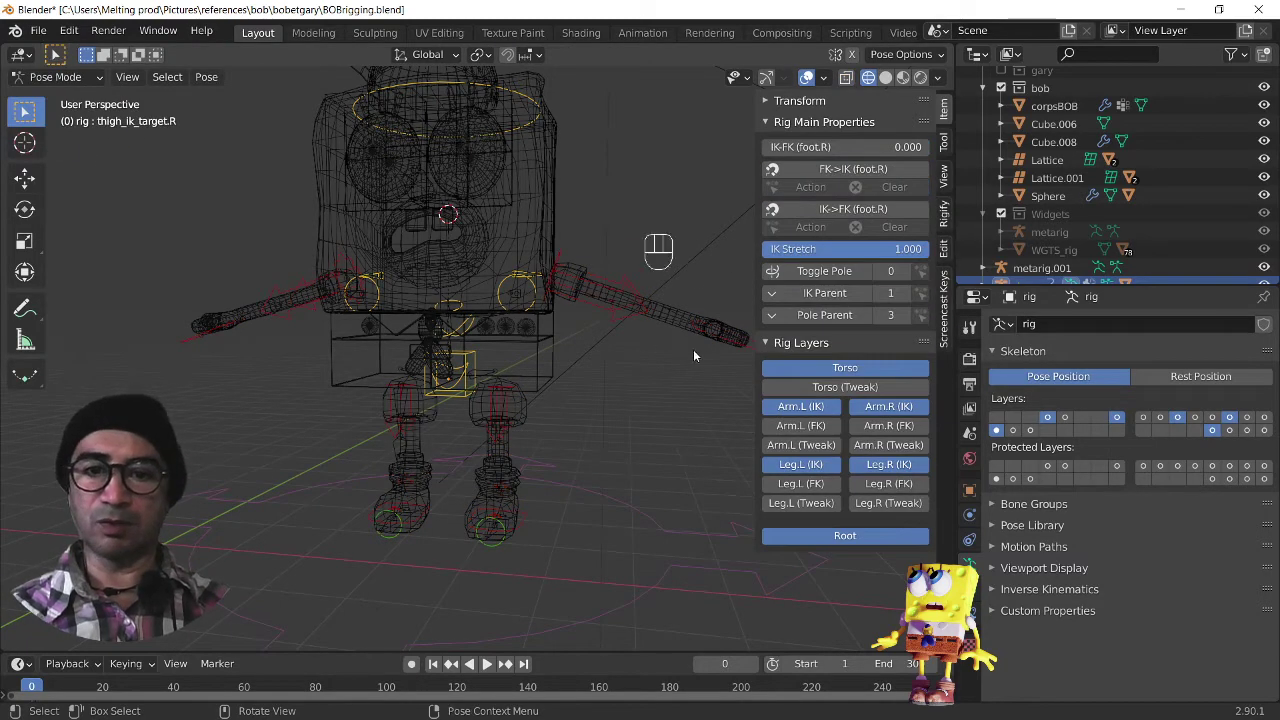
pyautogui.click(728, 347)
pyautogui.press('g')
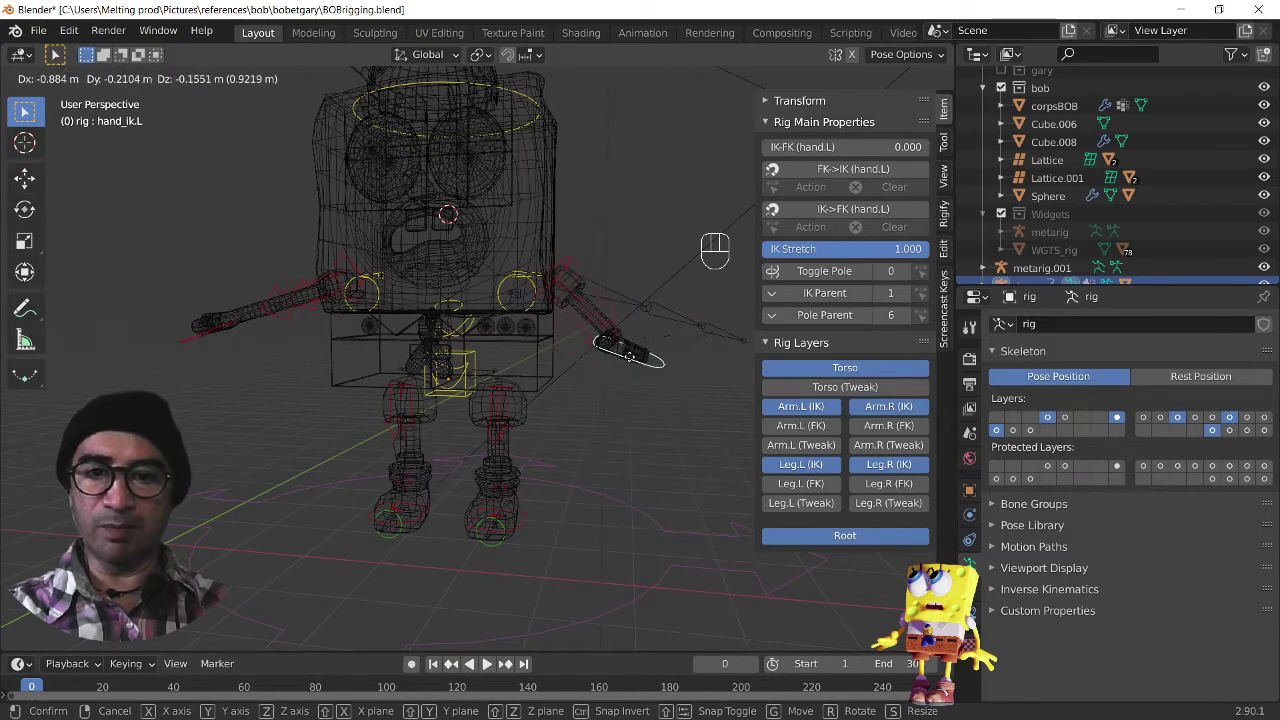
pyautogui.click(655, 407)
pyautogui.click(203, 348)
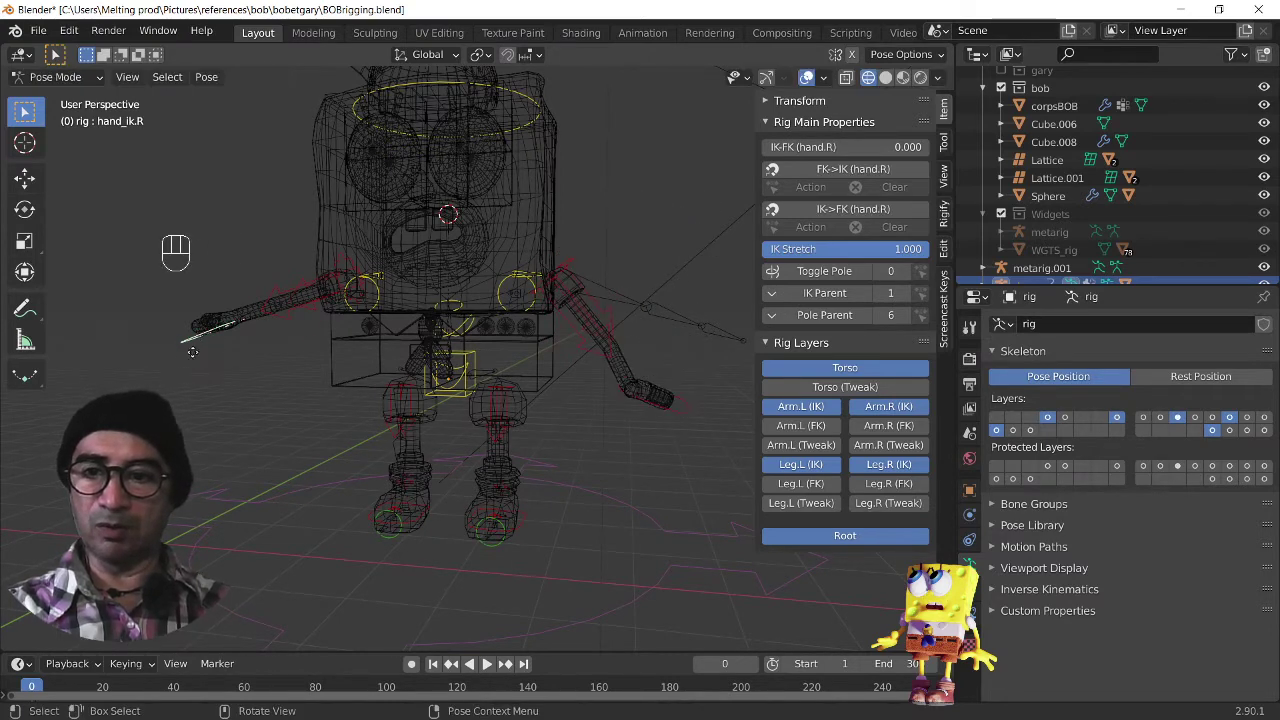
pyautogui.press('g')
pyautogui.click(240, 360)
# Step: Set the viewport to solid shading and try moving the torso bone freely and along Z, cancelling each move
pyautogui.click(445, 372)
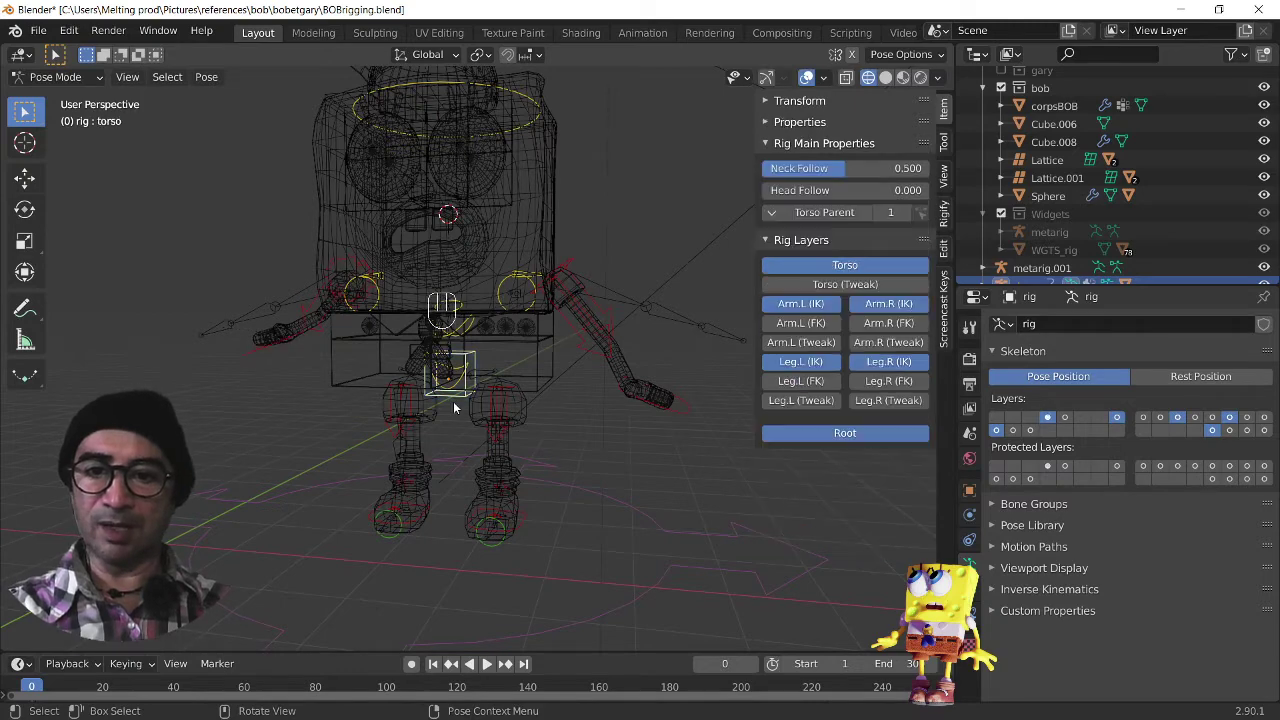
pyautogui.press('g')
pyautogui.rightClick(870, 147)
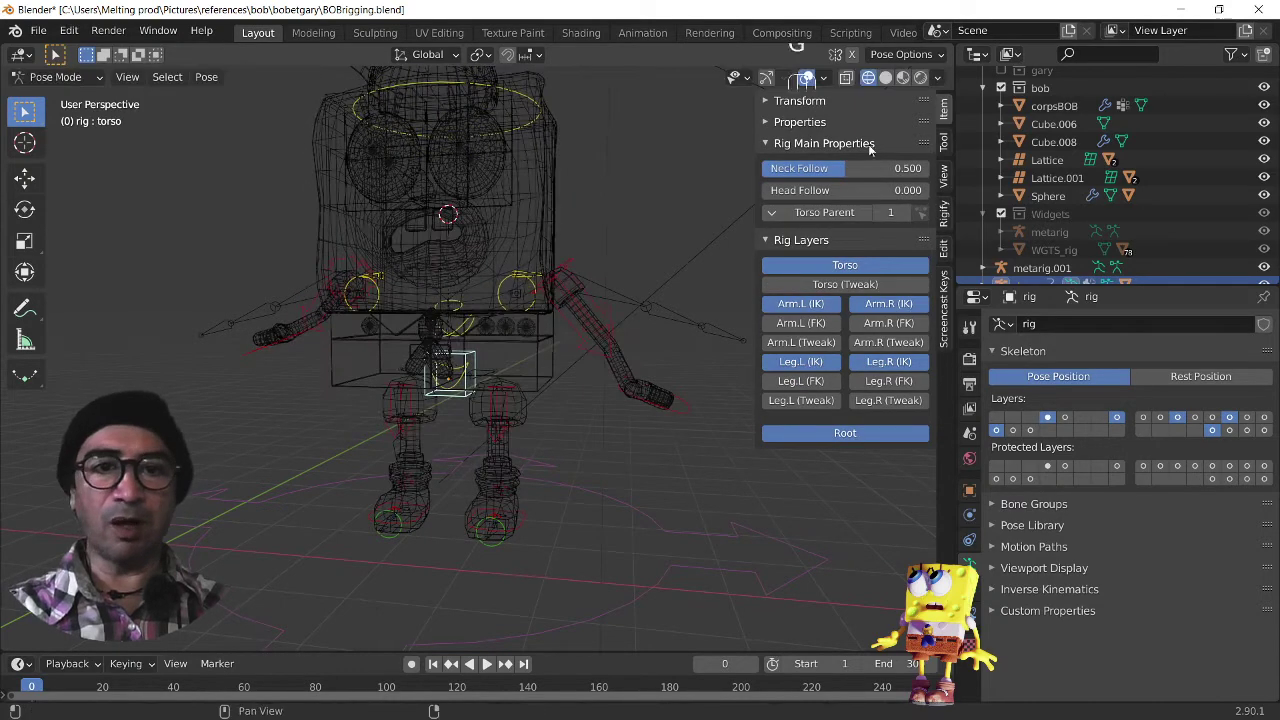
pyautogui.click(885, 77)
pyautogui.press('g')
pyautogui.press('z')
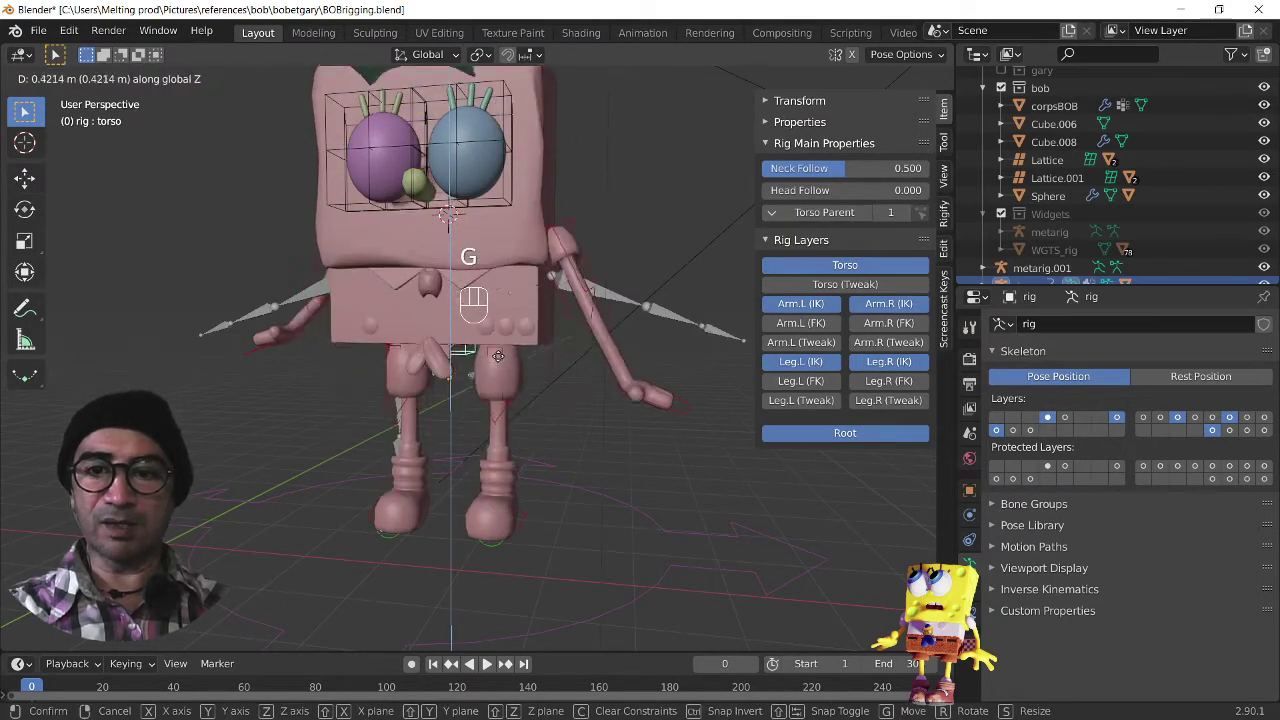
pyautogui.rightClick(495, 390)
pyautogui.press('g')
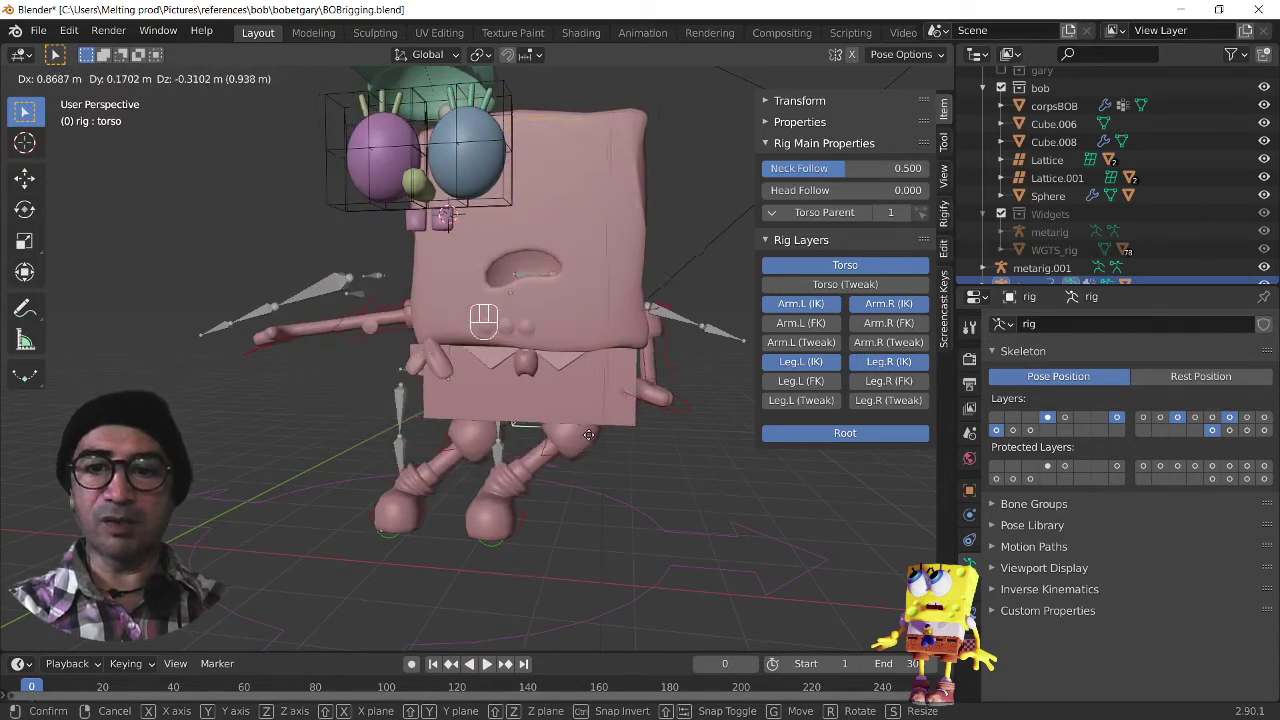
pyautogui.rightClick(589, 434)
# Step: Return the rig to Object Mode and move metarig.001 into the Widgets collection
pyautogui.moveTo(589, 434); pyautogui.dragTo(410, 208, button='middle')
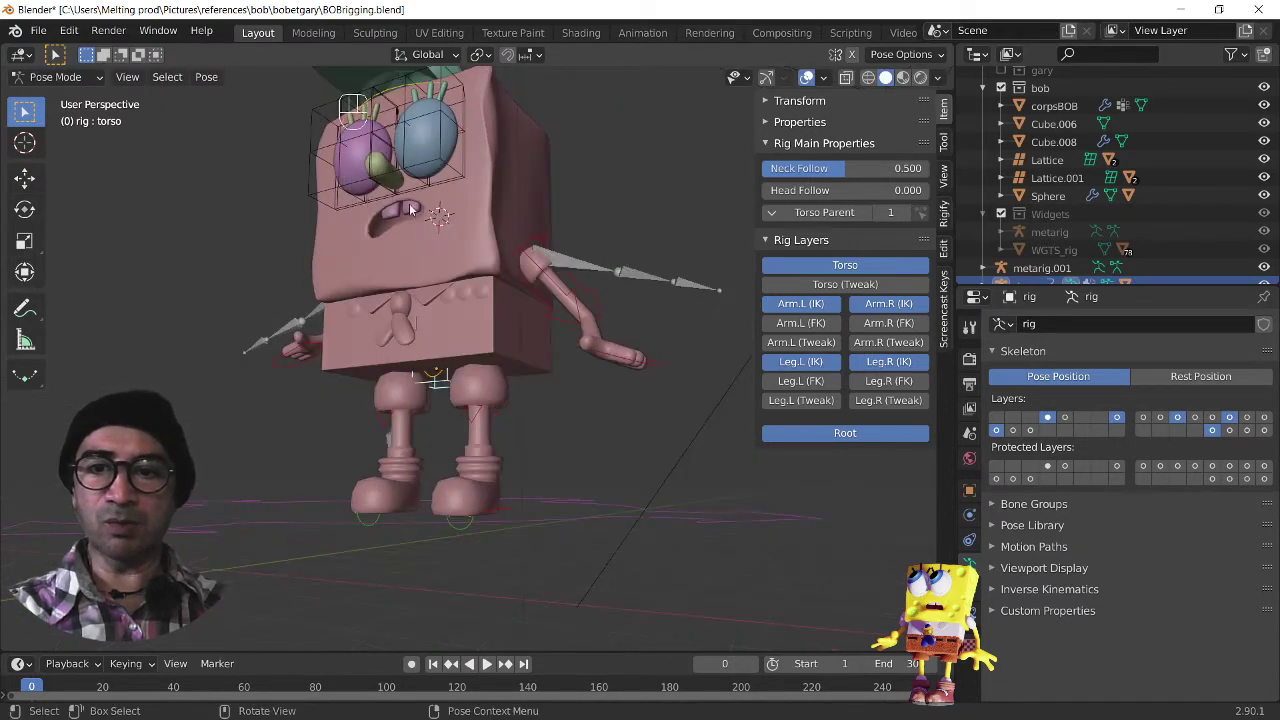
pyautogui.moveTo(372, 419); pyautogui.dragTo(452, 530, button='middle')
pyautogui.scroll(3, 480, 450)
pyautogui.scroll(-2, 400, 480)
pyautogui.moveTo(268, 440); pyautogui.dragTo(238, 360, button='middle')
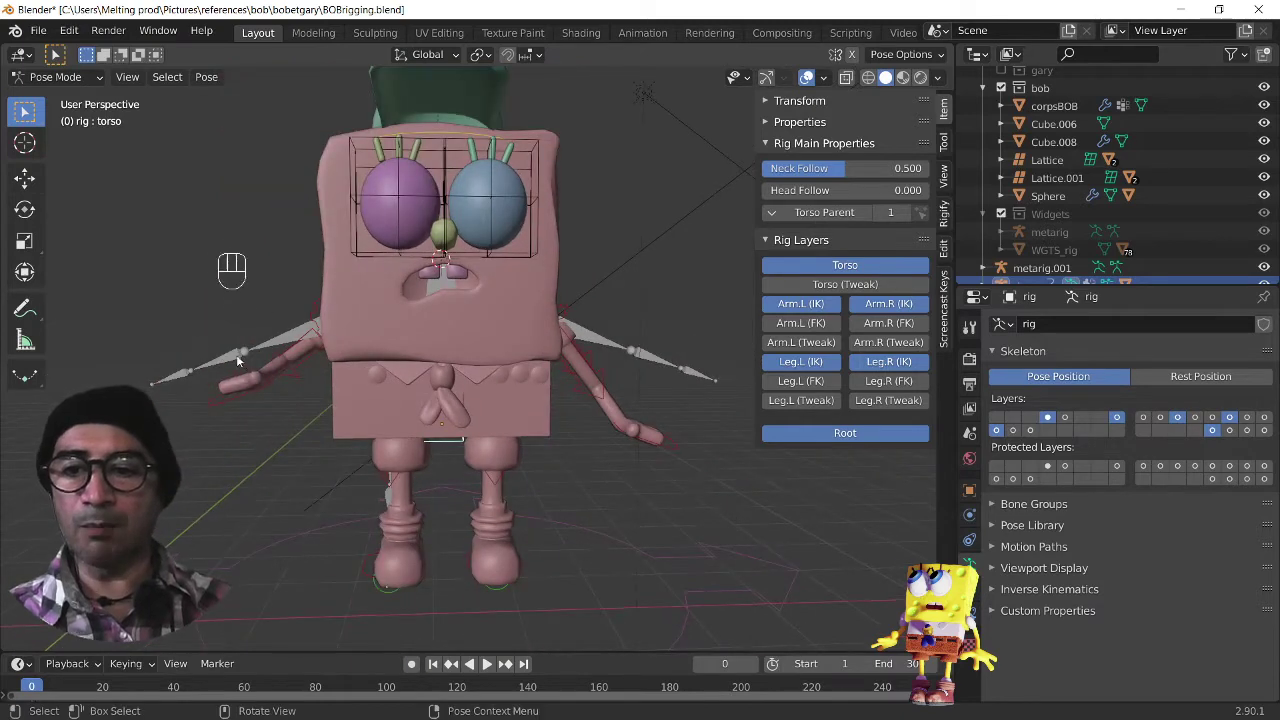
pyautogui.click(60, 78)
pyautogui.click(63, 98)
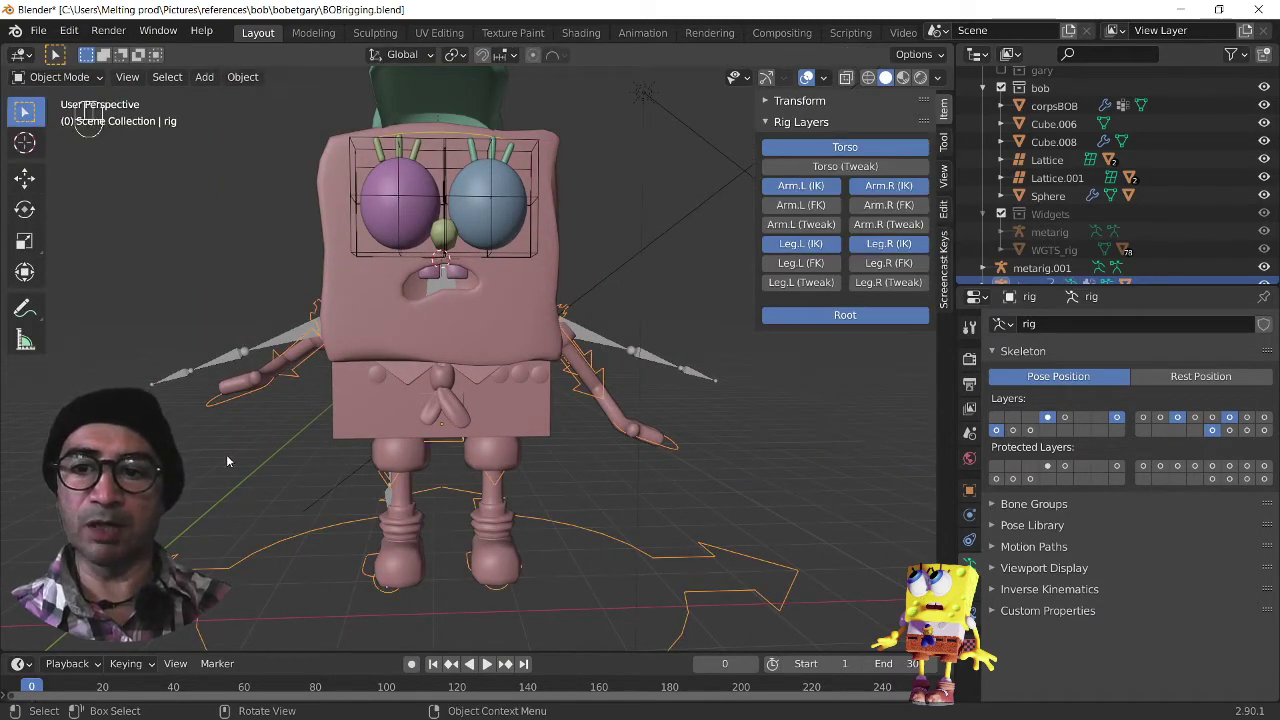
pyautogui.click(226, 360)
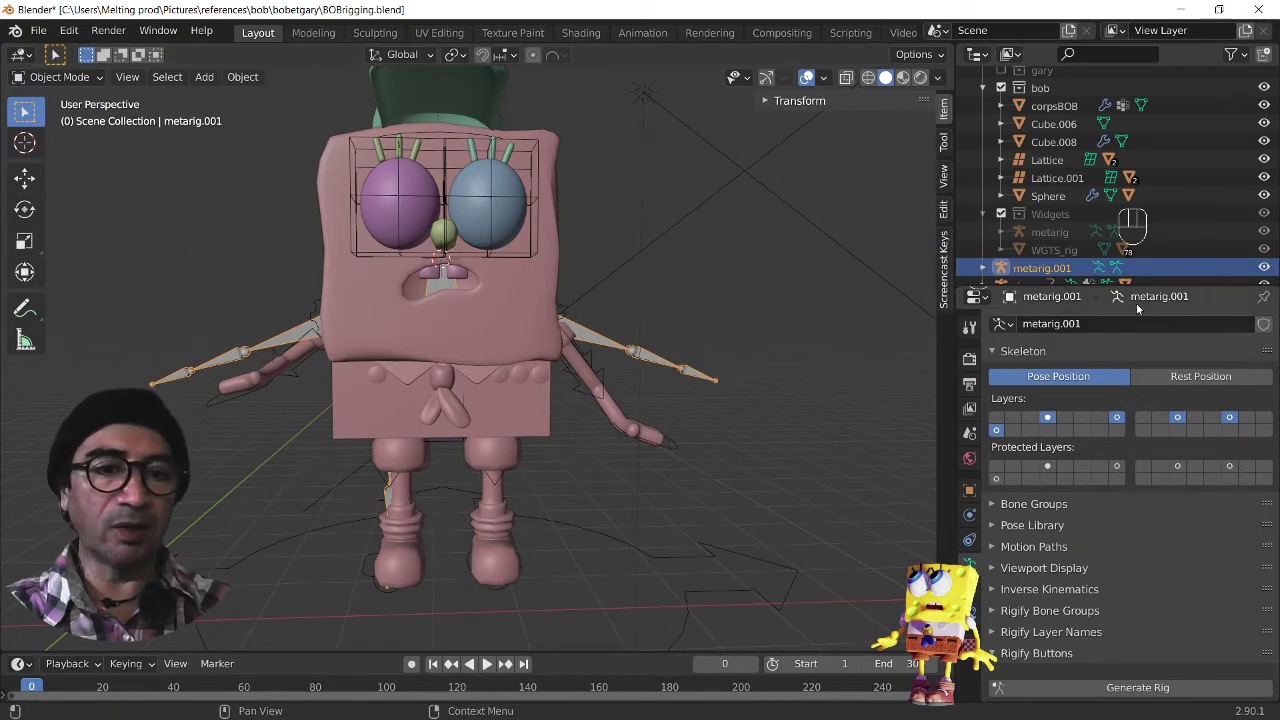
pyautogui.scroll(-1, 1136, 252)
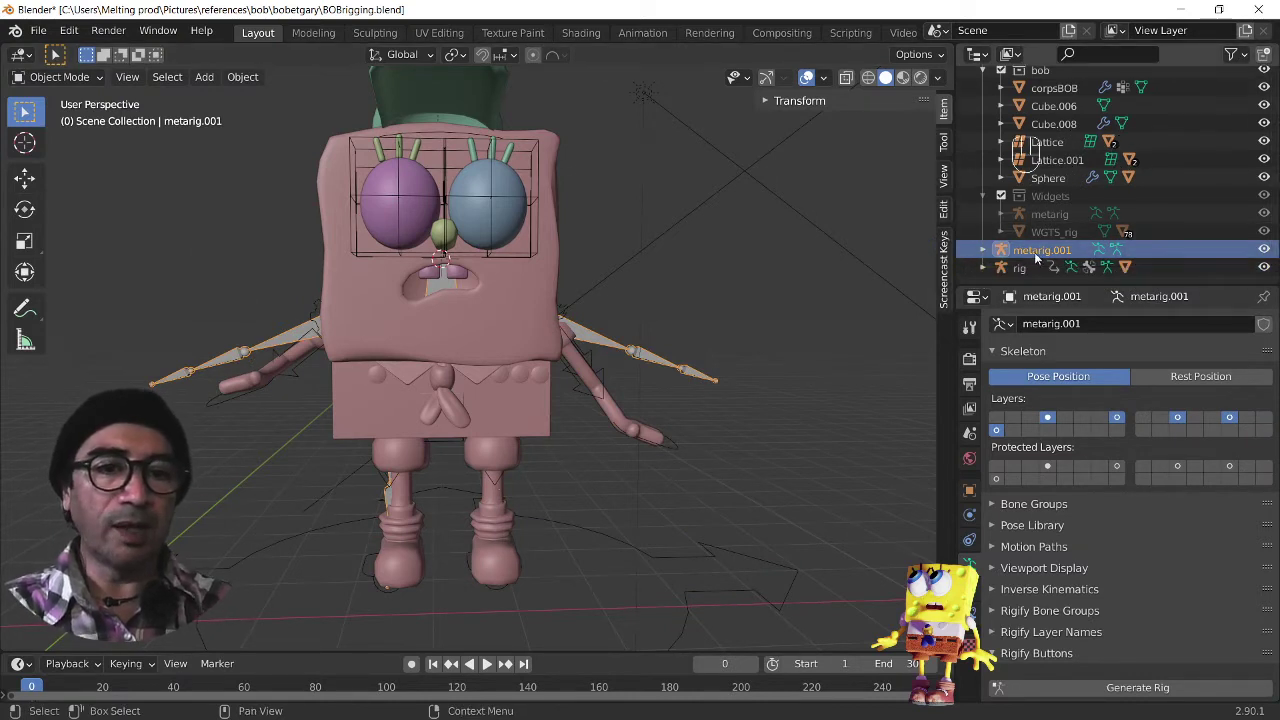
pyautogui.press('m')
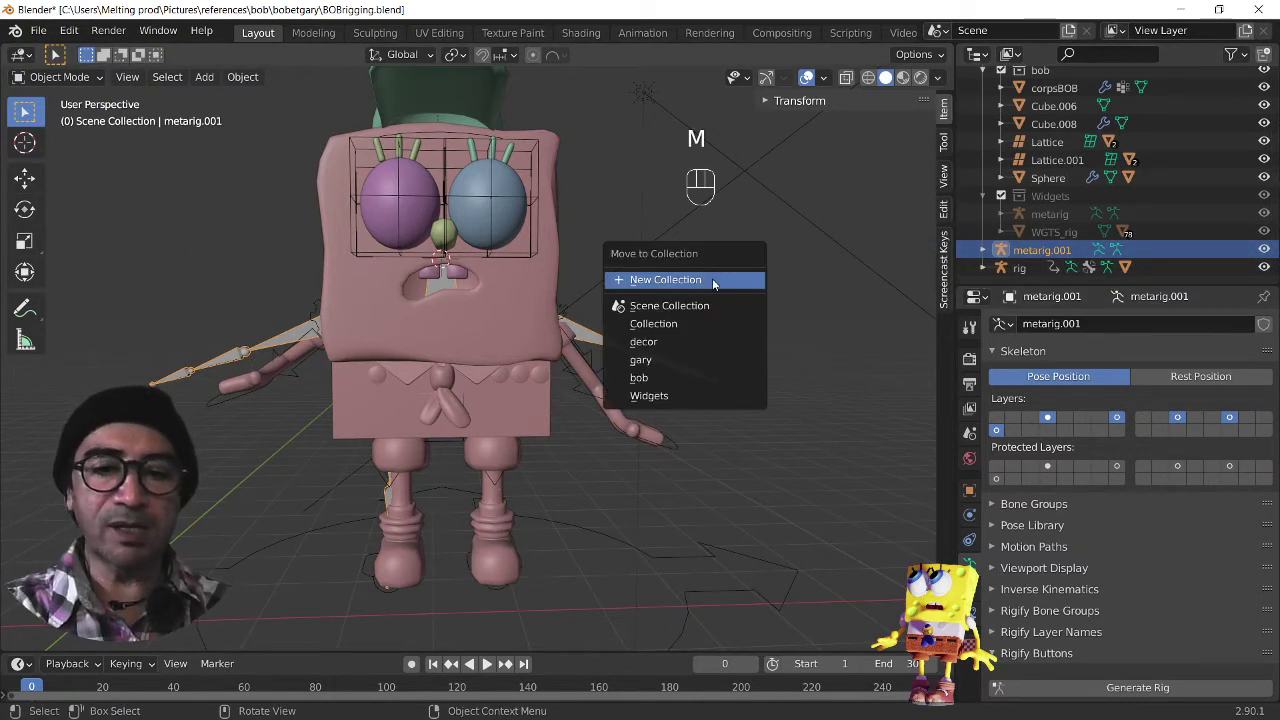
pyautogui.click(663, 397)
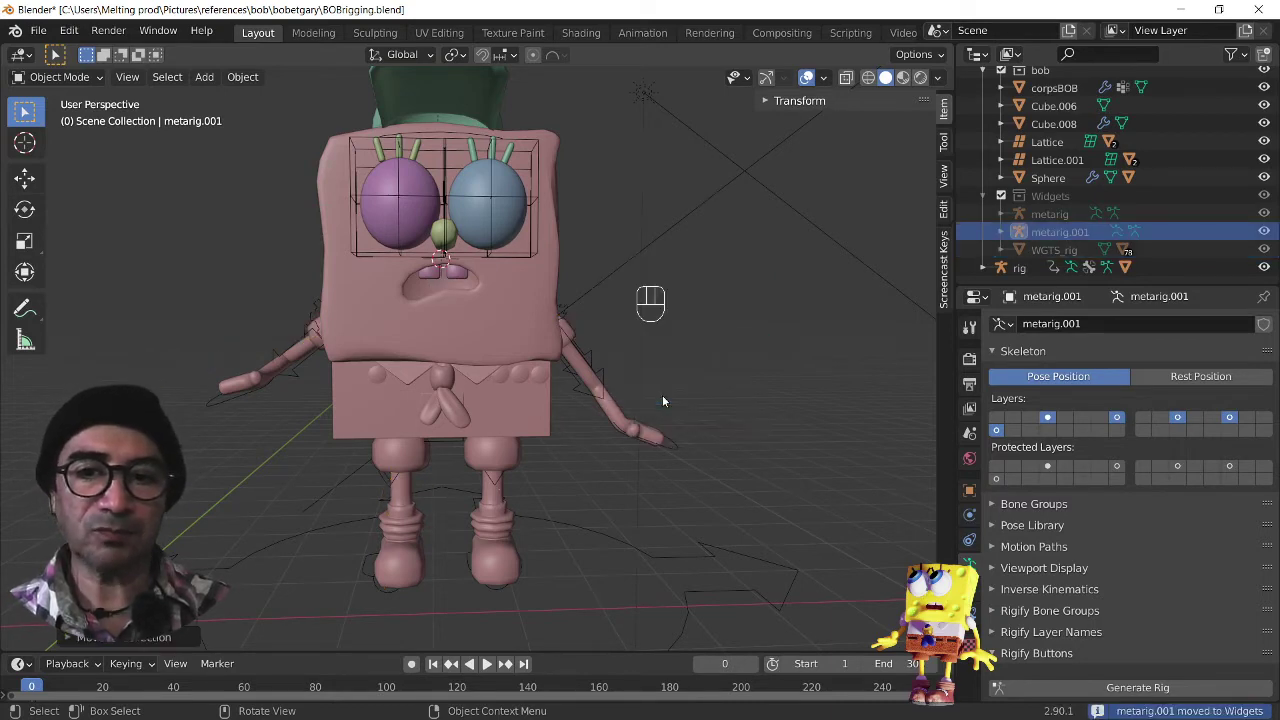
# Step: Select the knot and both tails of the tie as linked geometry in the corpsBOB mesh's Edit Mode
pyautogui.scroll(-3, 663, 390)
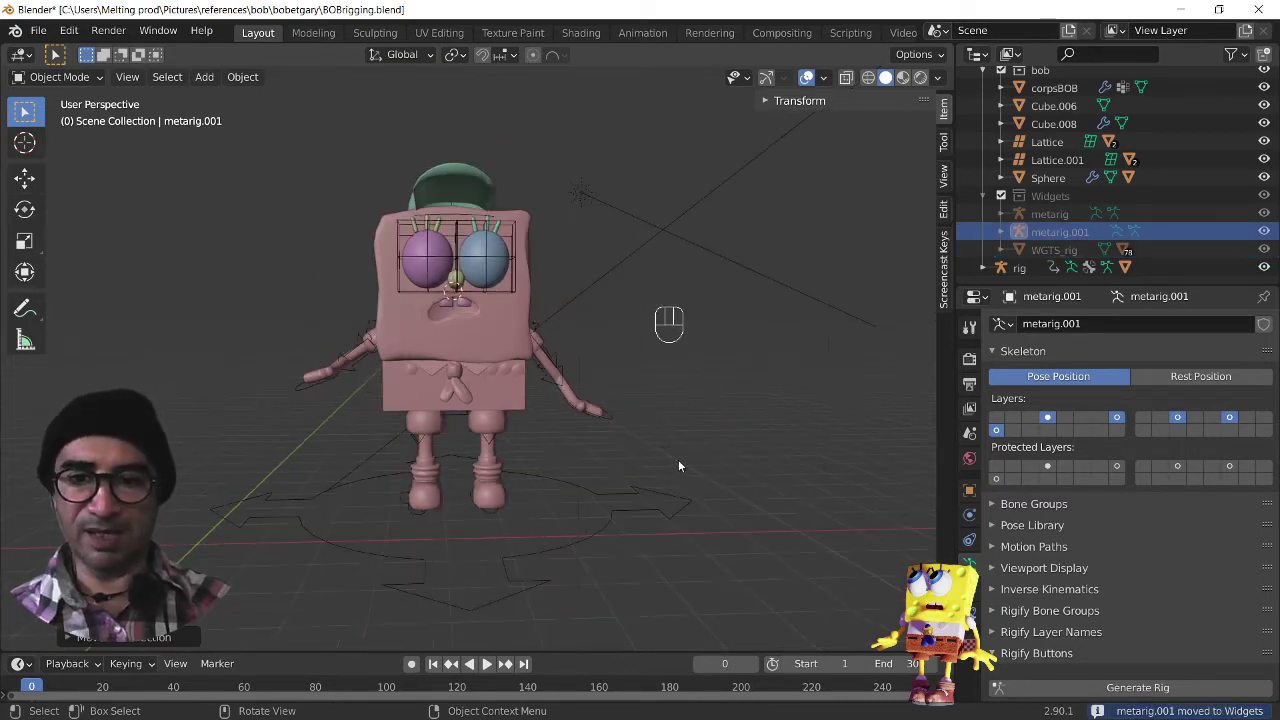
pyautogui.moveTo(678, 459); pyautogui.dragTo(561, 454, button='middle')
pyautogui.scroll(3, 589, 448)
pyautogui.scroll(3, 443, 387)
pyautogui.click(416, 409)
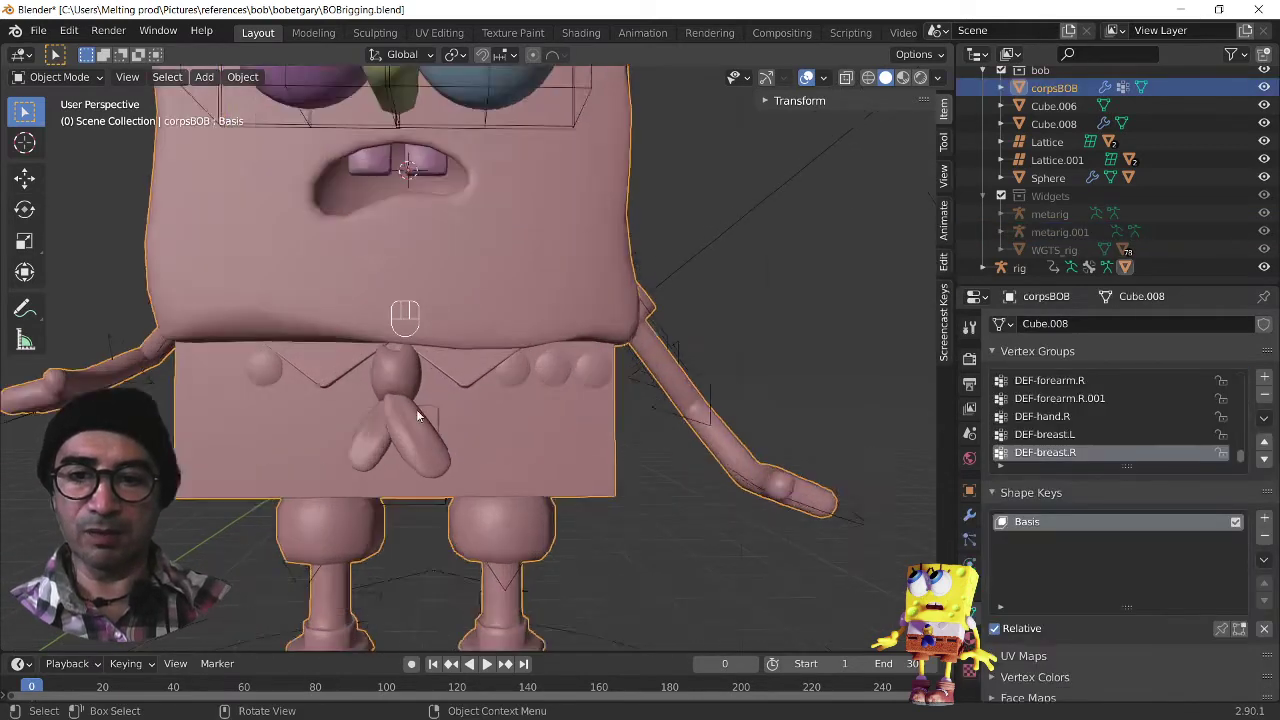
pyautogui.scroll(2, 416, 409)
pyautogui.click(374, 398)
pyautogui.moveTo(374, 398); pyautogui.dragTo(453, 445, button='middle')
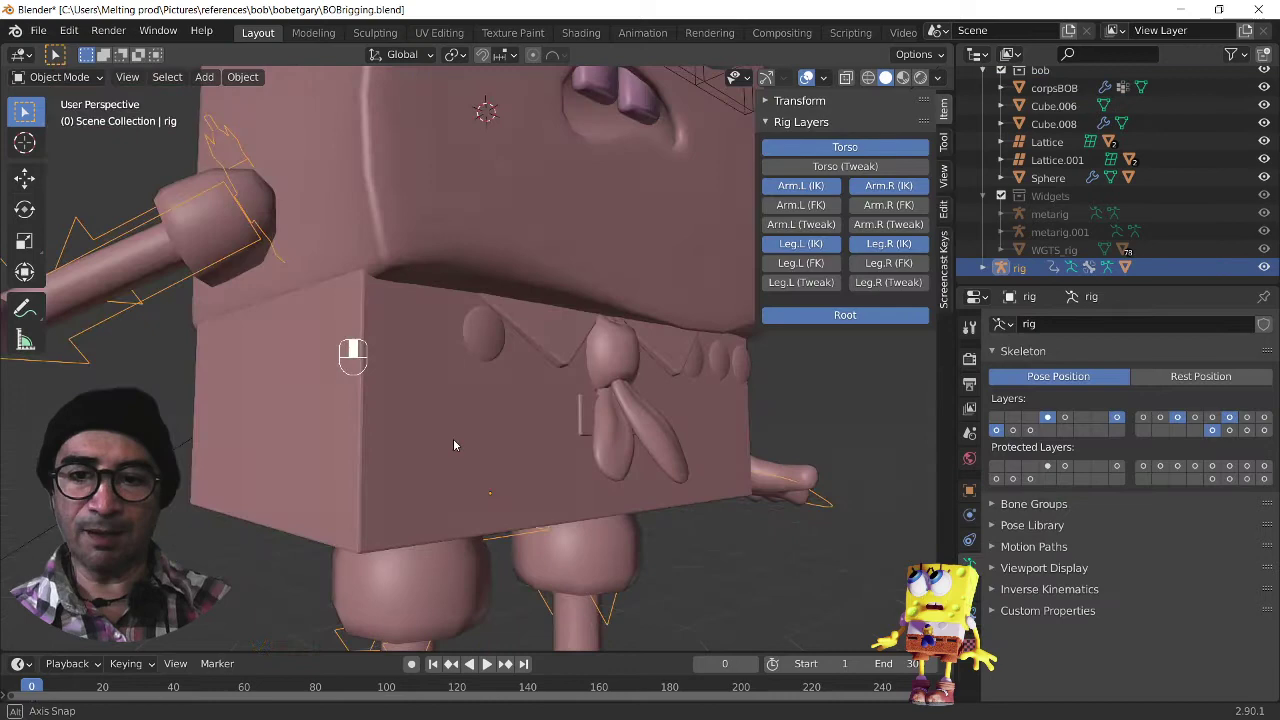
pyautogui.click(665, 449)
pyautogui.press('Tab')
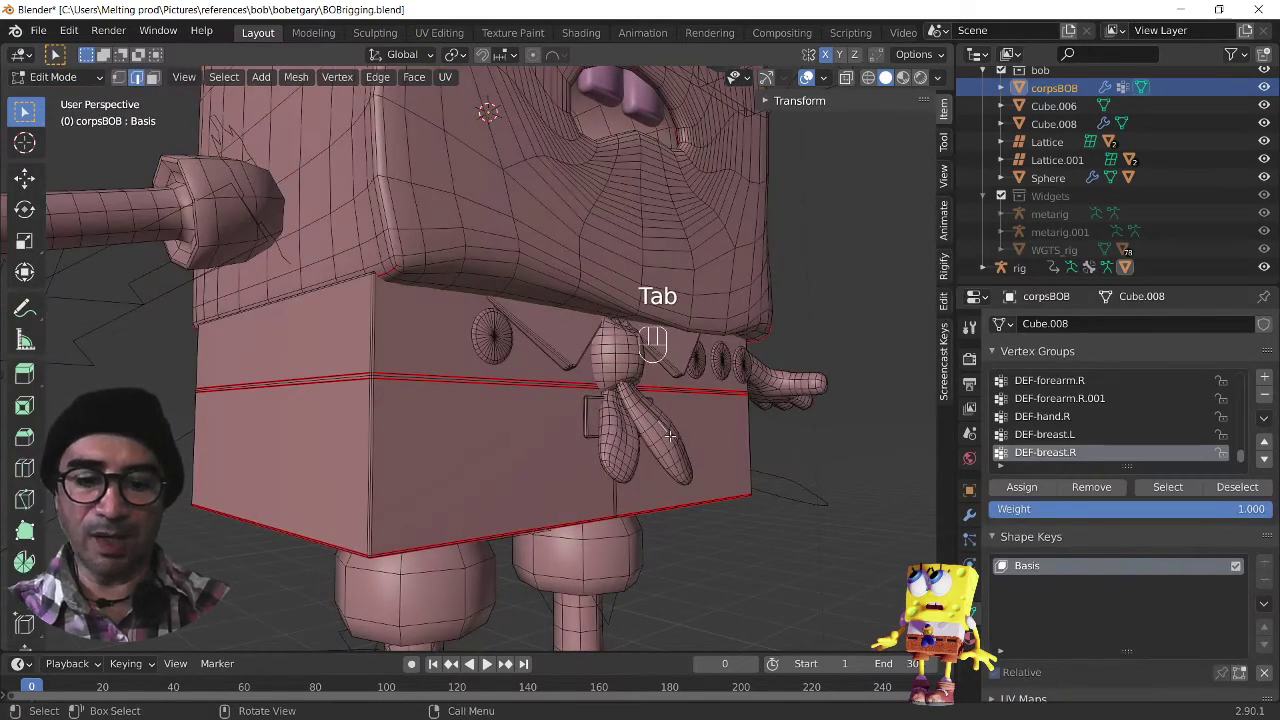
pyautogui.press('l')
pyautogui.press('l')
pyautogui.press('l')
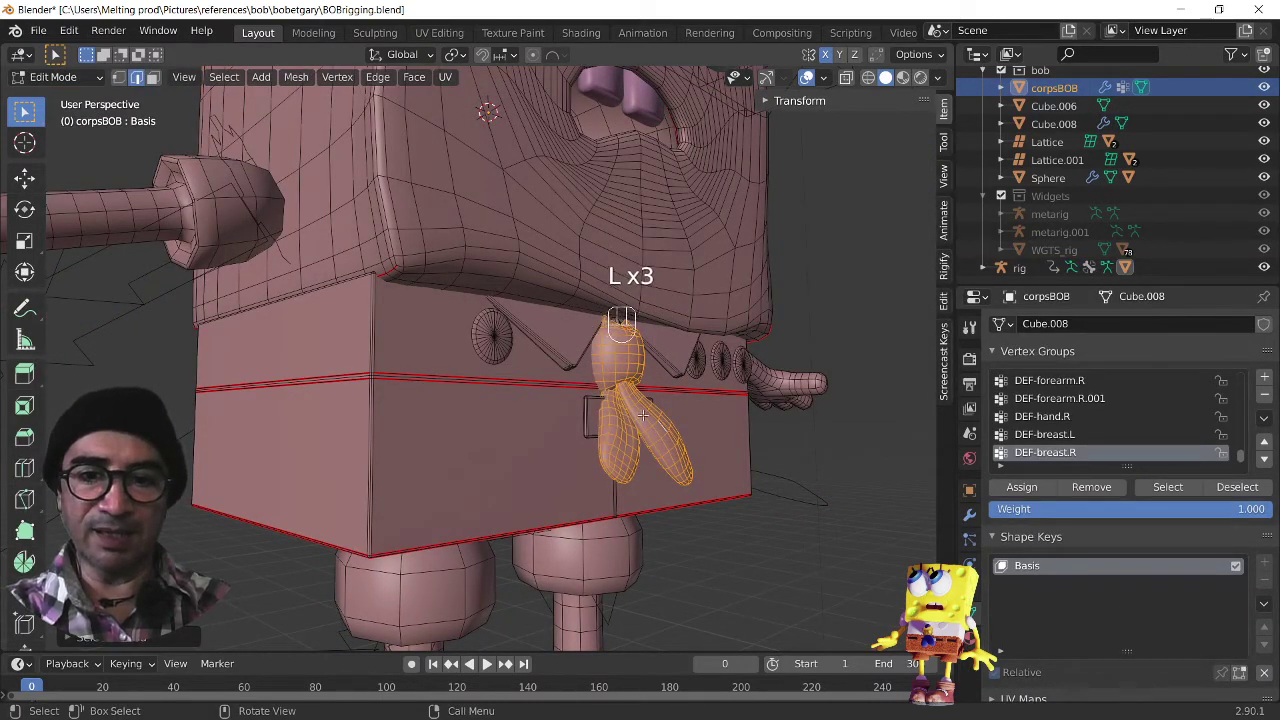
# Step: Return corpsBOB to Object Mode and check its Armature modifier and particle settings
pyautogui.scroll(3, 642, 358)
pyautogui.moveTo(650, 347); pyautogui.dragTo(499, 429, button='middle')
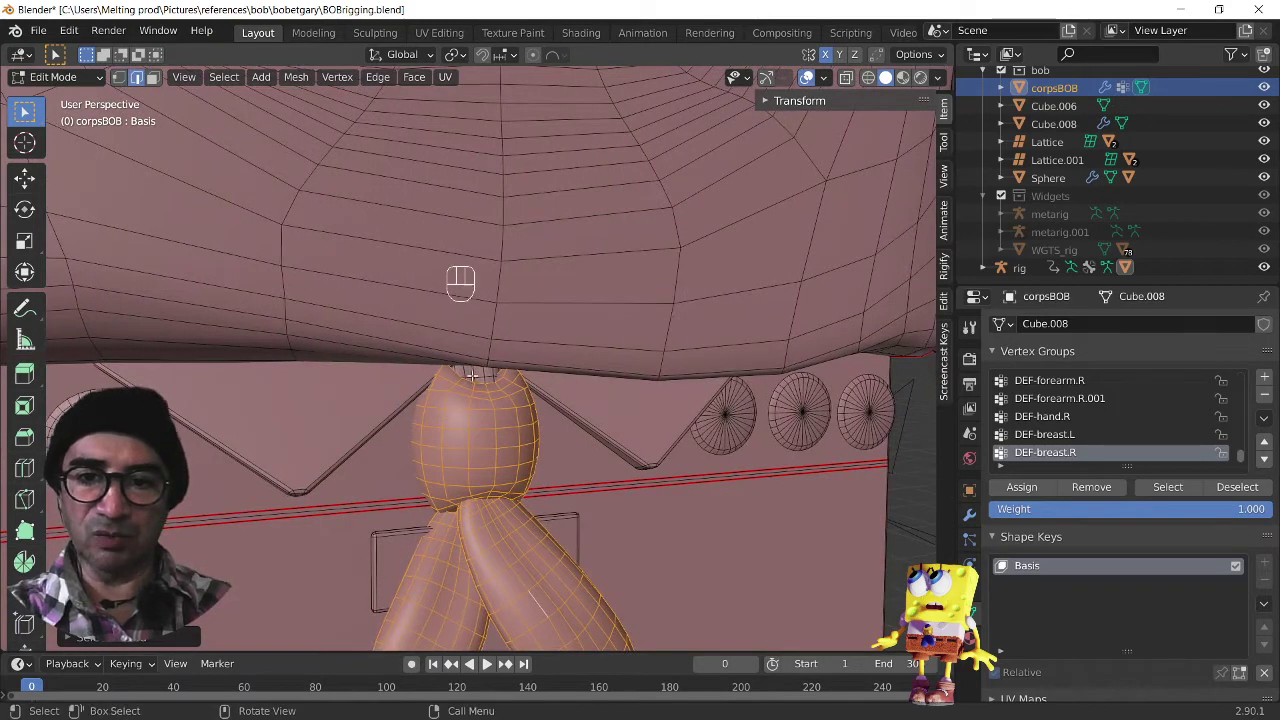
pyautogui.scroll(-7, 539, 408)
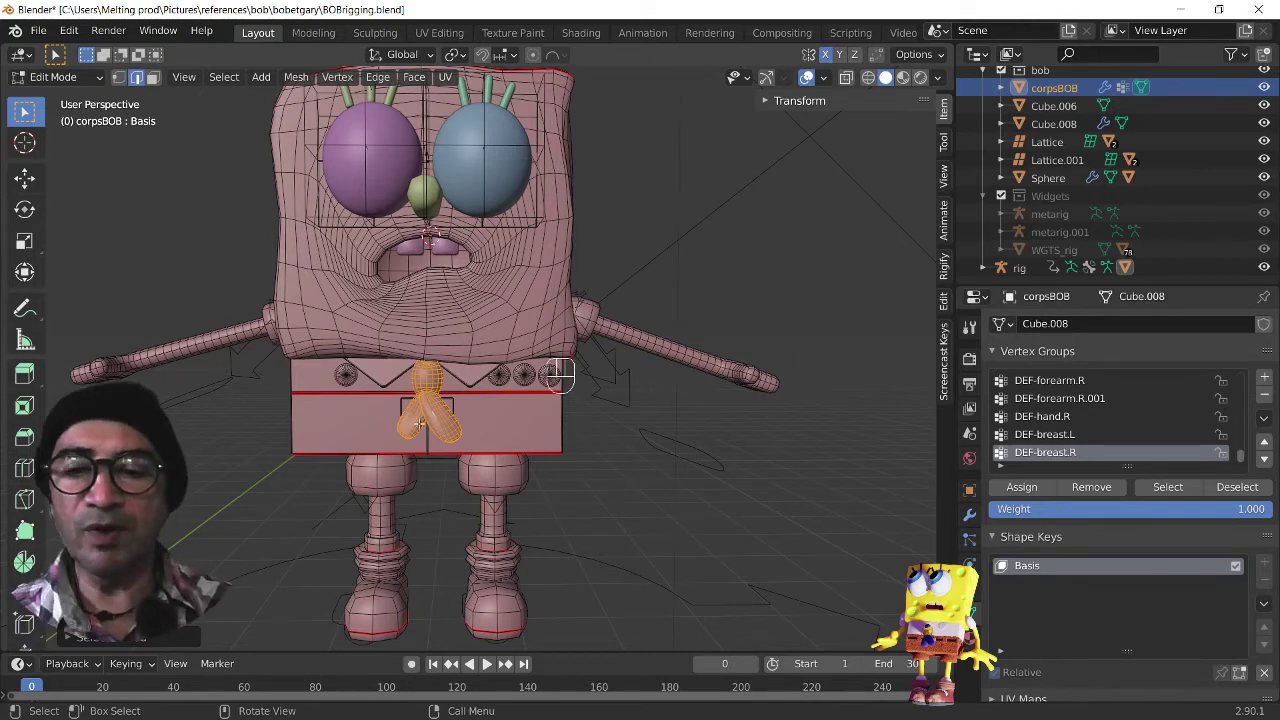
pyautogui.click(66, 78)
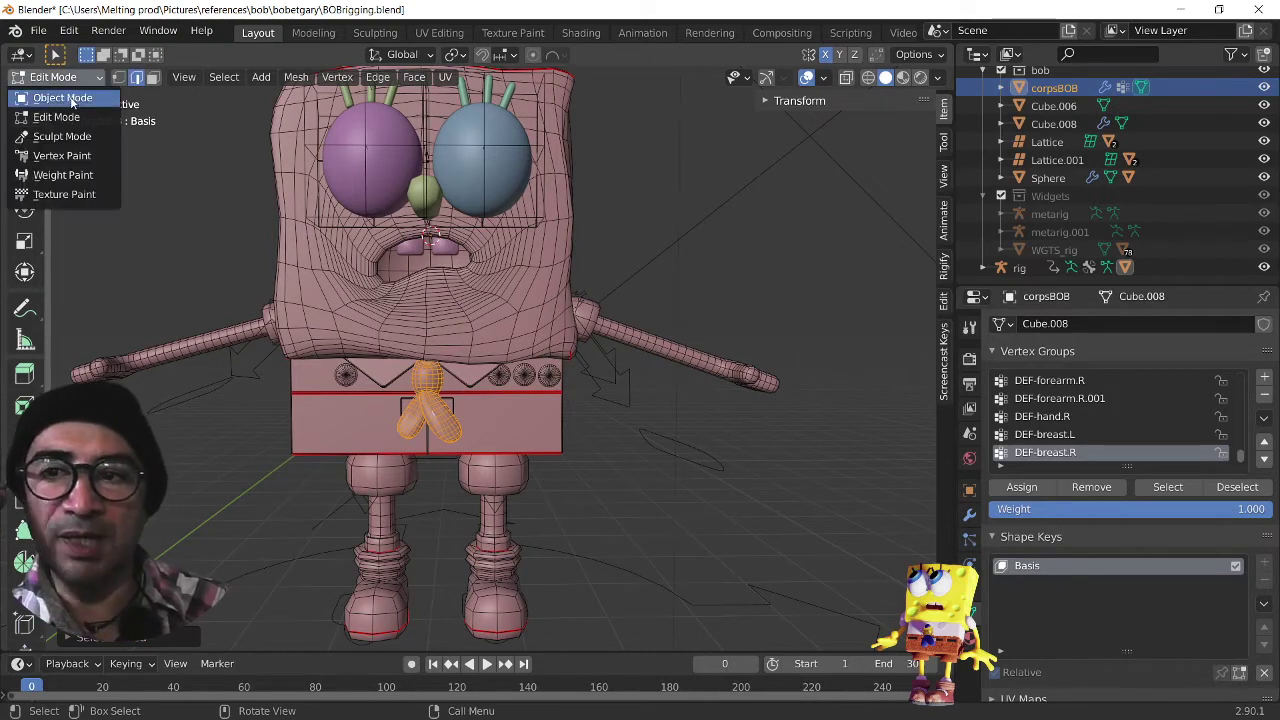
pyautogui.click(70, 96)
pyautogui.click(968, 516)
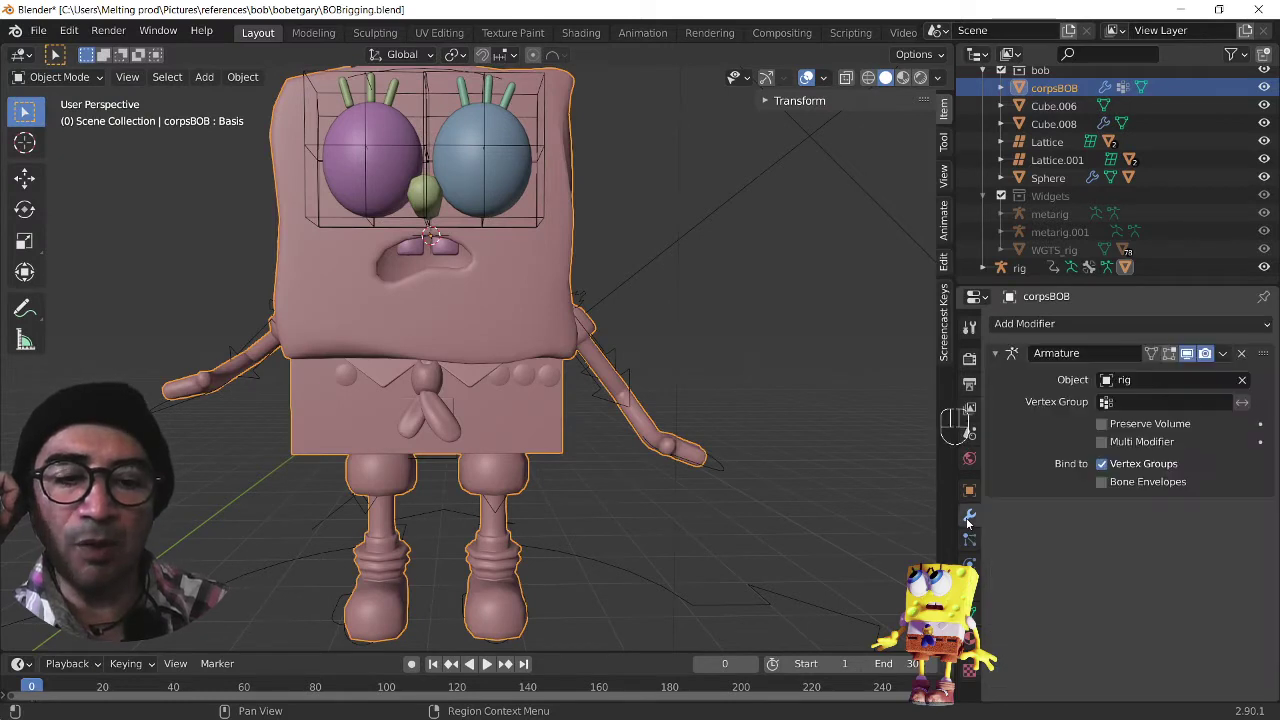
pyautogui.click(968, 540)
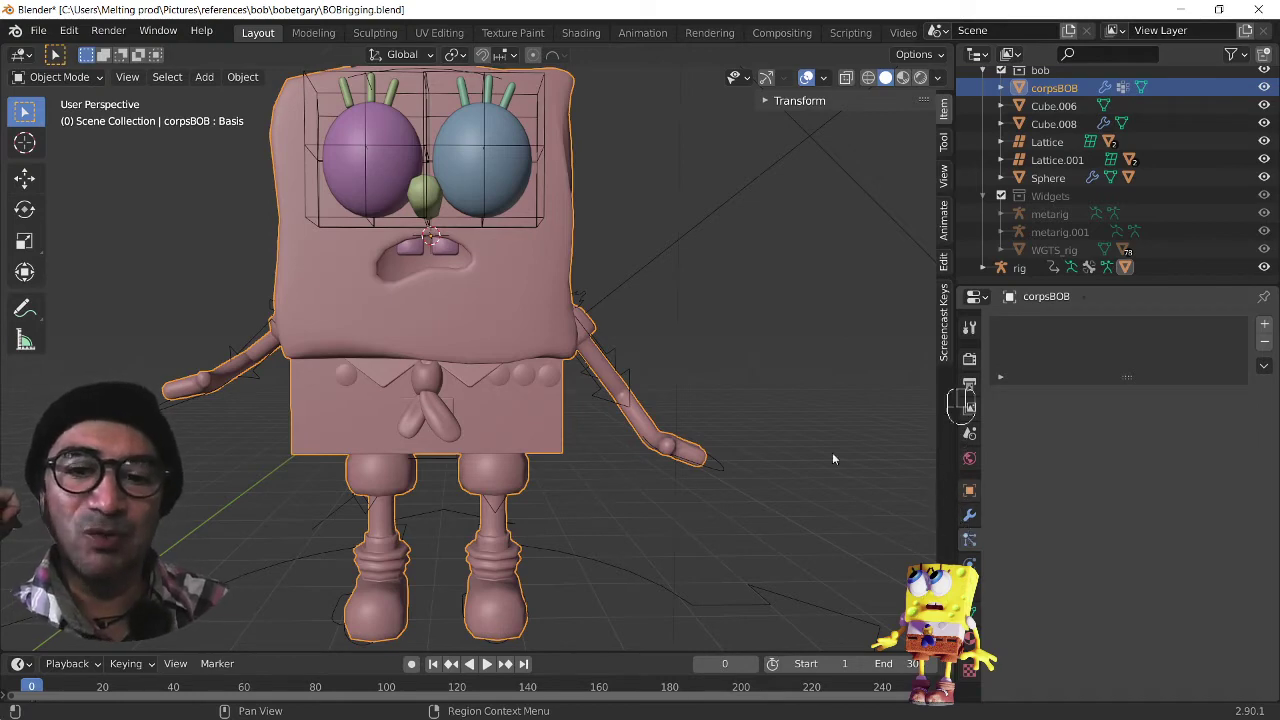
# Step: Select the rig, open its armature settings and show the Torso (Tweak) layer plus all arm and leg FK and Tweak layers
pyautogui.click(625, 381)
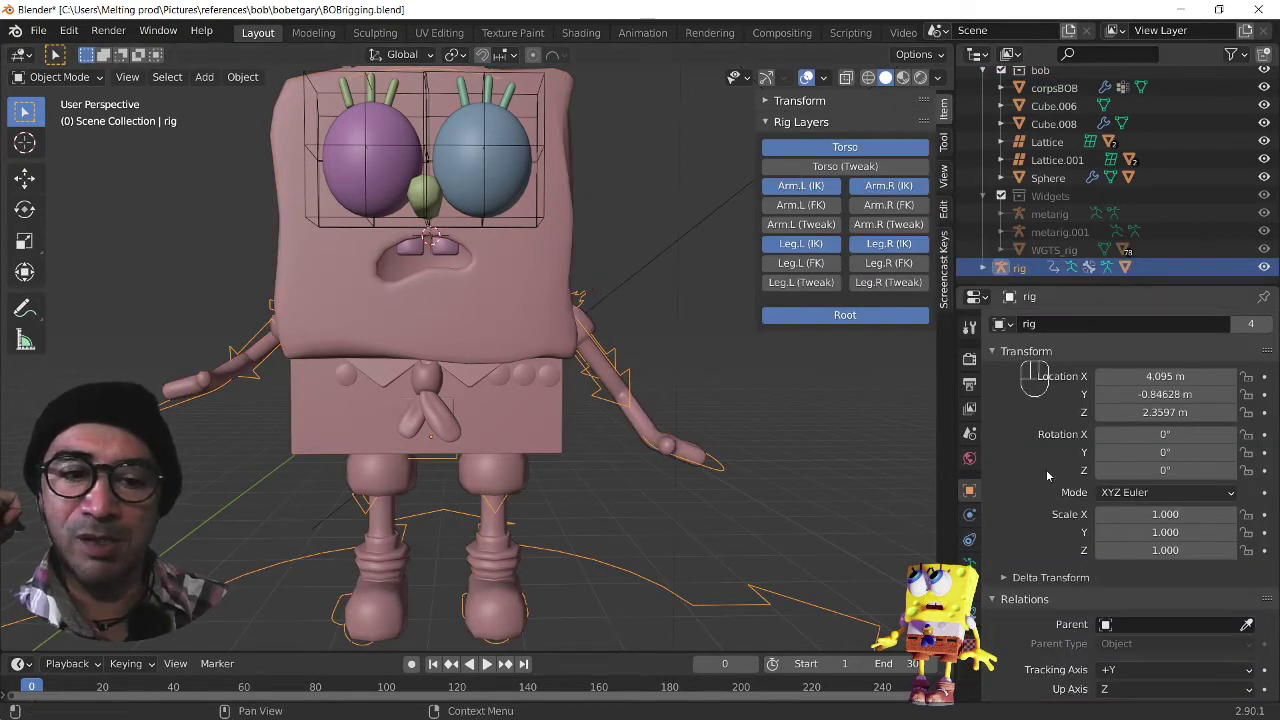
pyautogui.click(968, 563)
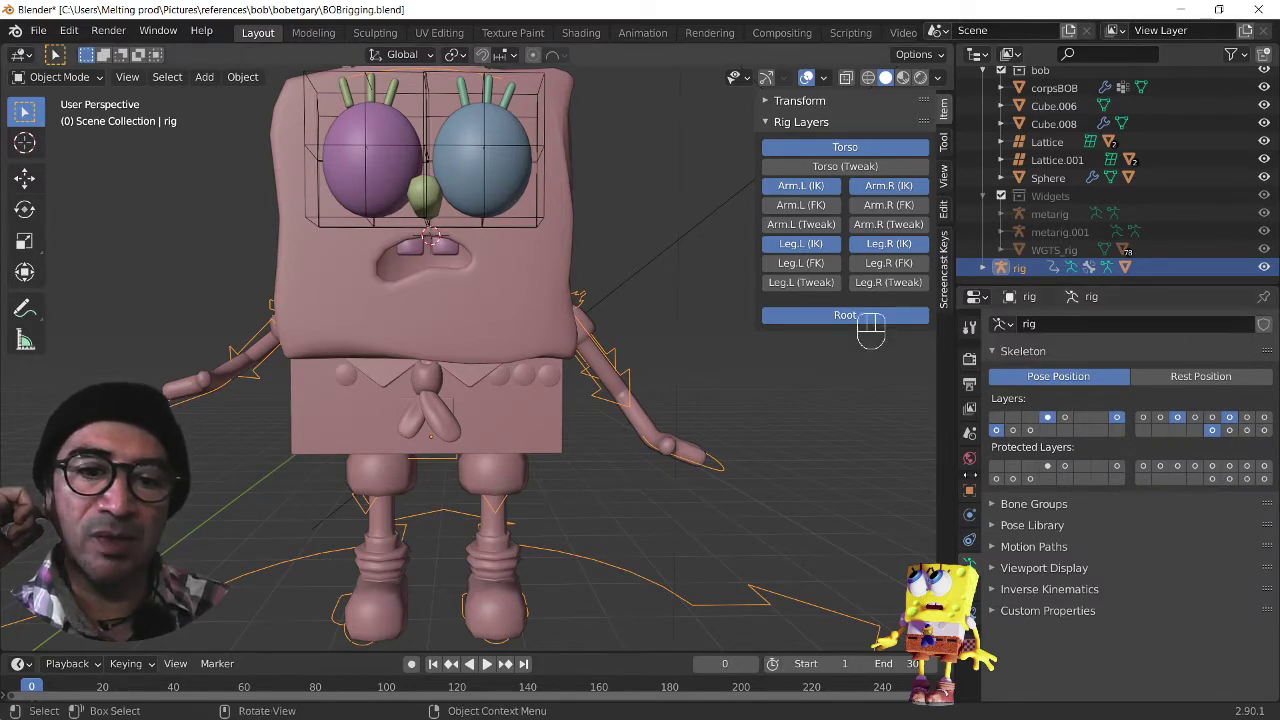
pyautogui.moveTo(806, 507); pyautogui.dragTo(777, 500, button='middle')
pyautogui.moveTo(803, 167); pyautogui.dragTo(805, 284)
pyautogui.moveTo(880, 207); pyautogui.dragTo(888, 284)
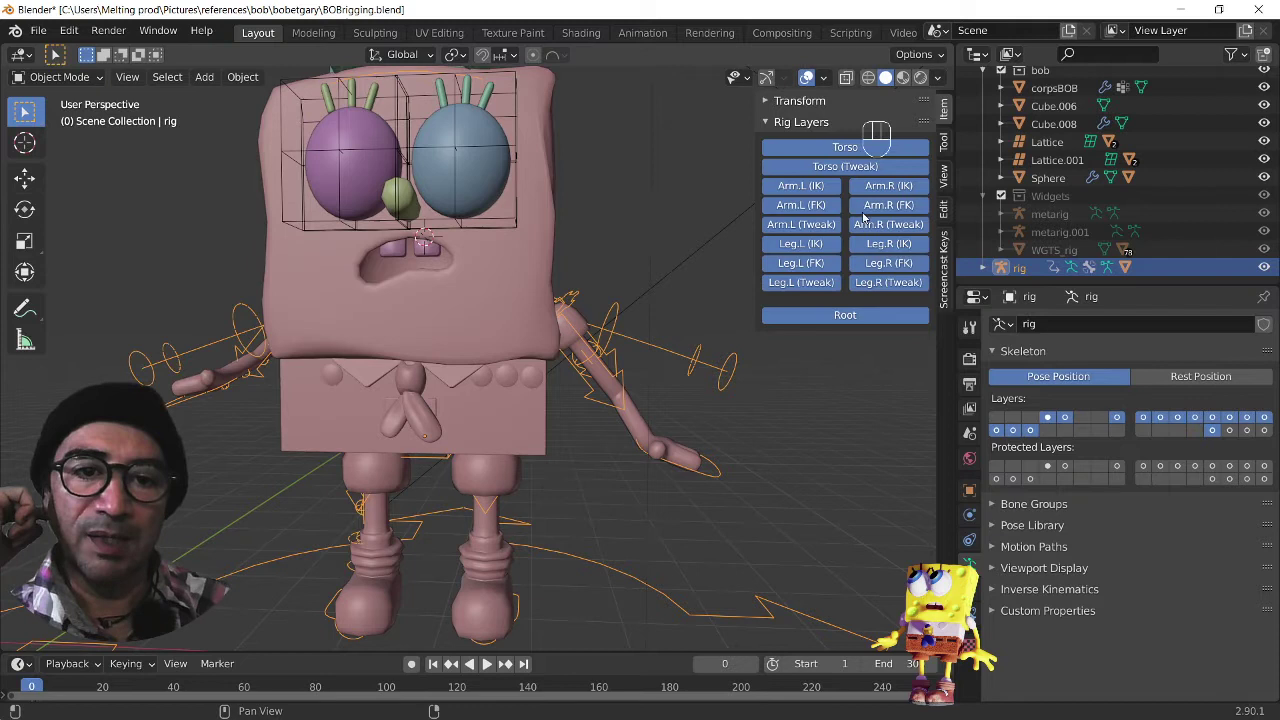
# Step: Show only the rig's armature layer holding the deformation bones and turn on X-ray to see them through the body
pyautogui.click(1230, 430)
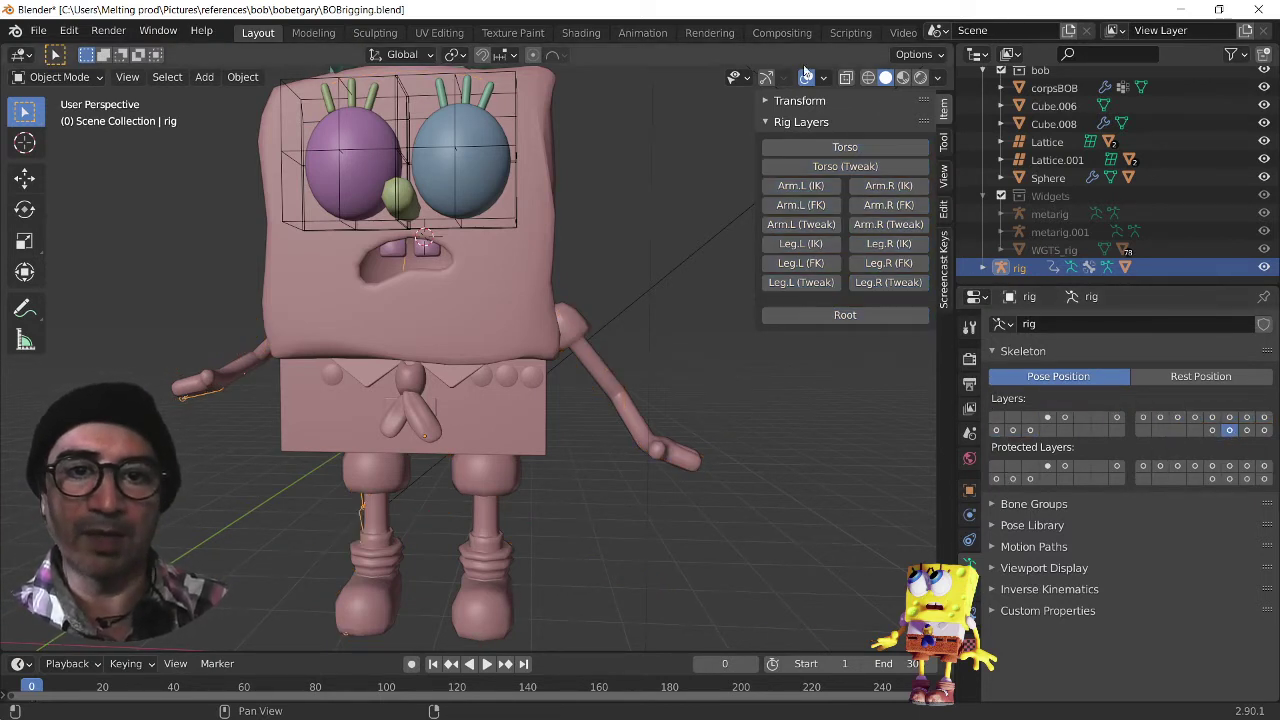
pyautogui.click(846, 78)
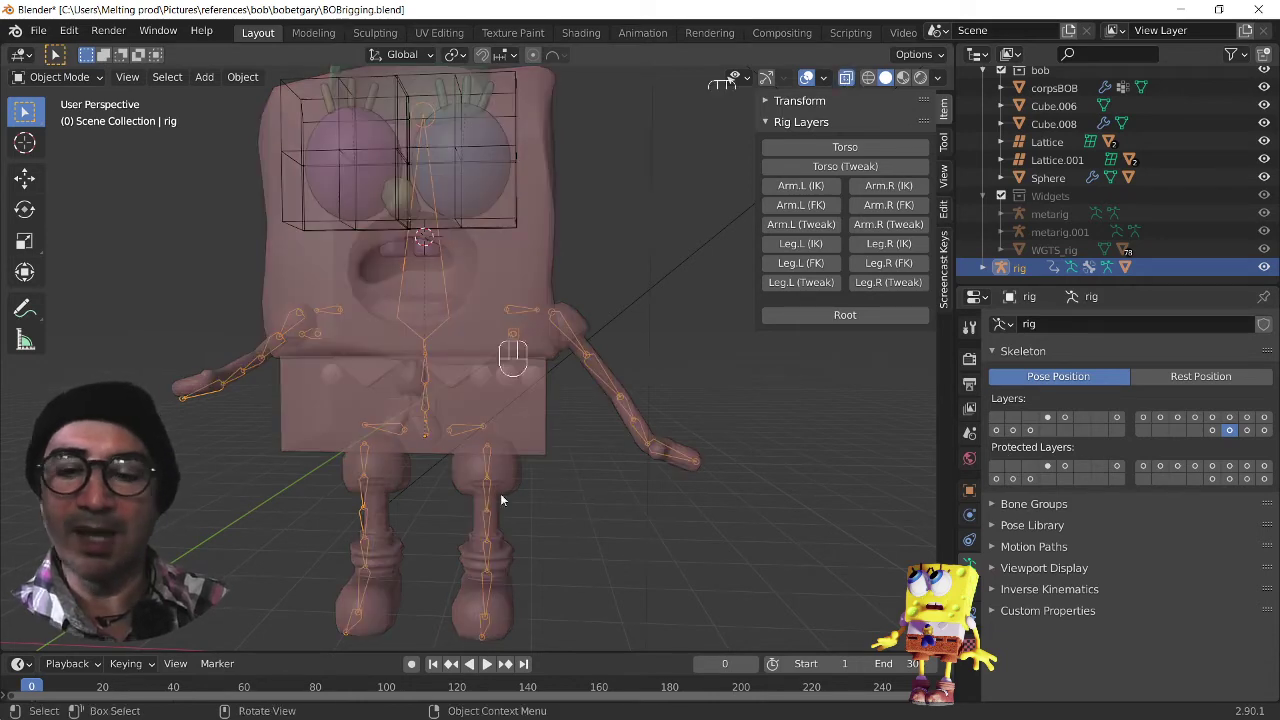
pyautogui.moveTo(515, 385); pyautogui.dragTo(412, 516, button='middle')
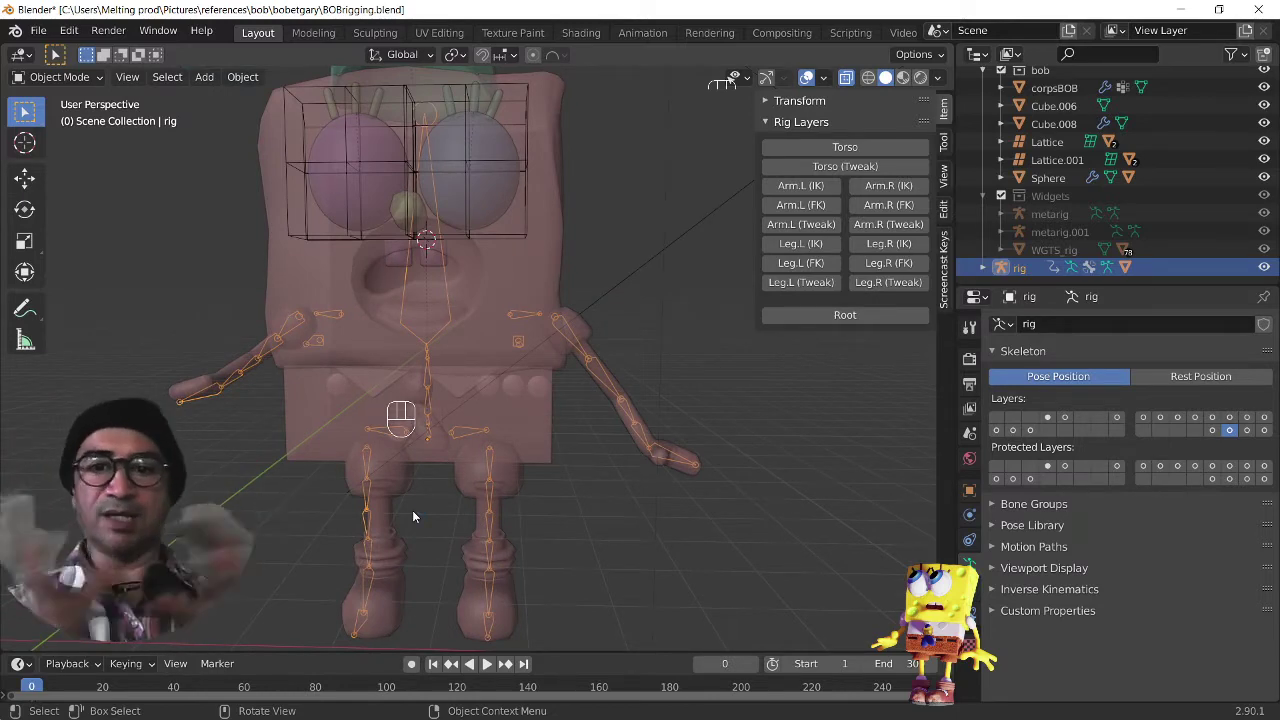
pyautogui.scroll(2, 413, 516)
pyautogui.scroll(1, 470, 515)
pyautogui.scroll(-3, 600, 540)
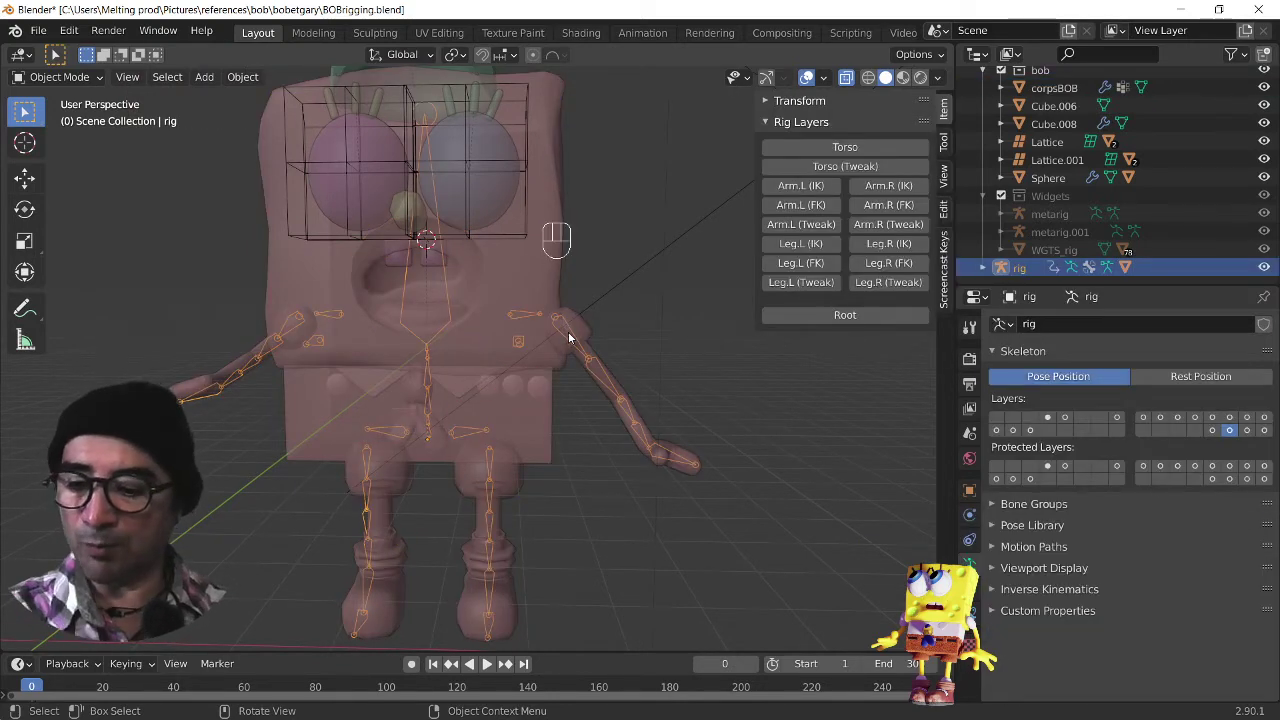
# Step: Add the corpsBOB mesh to the rig selection as the active object and switch it to Weight Paint mode
pyautogui.keyDown('shift'); pyautogui.click(561, 234); pyautogui.keyUp('shift')
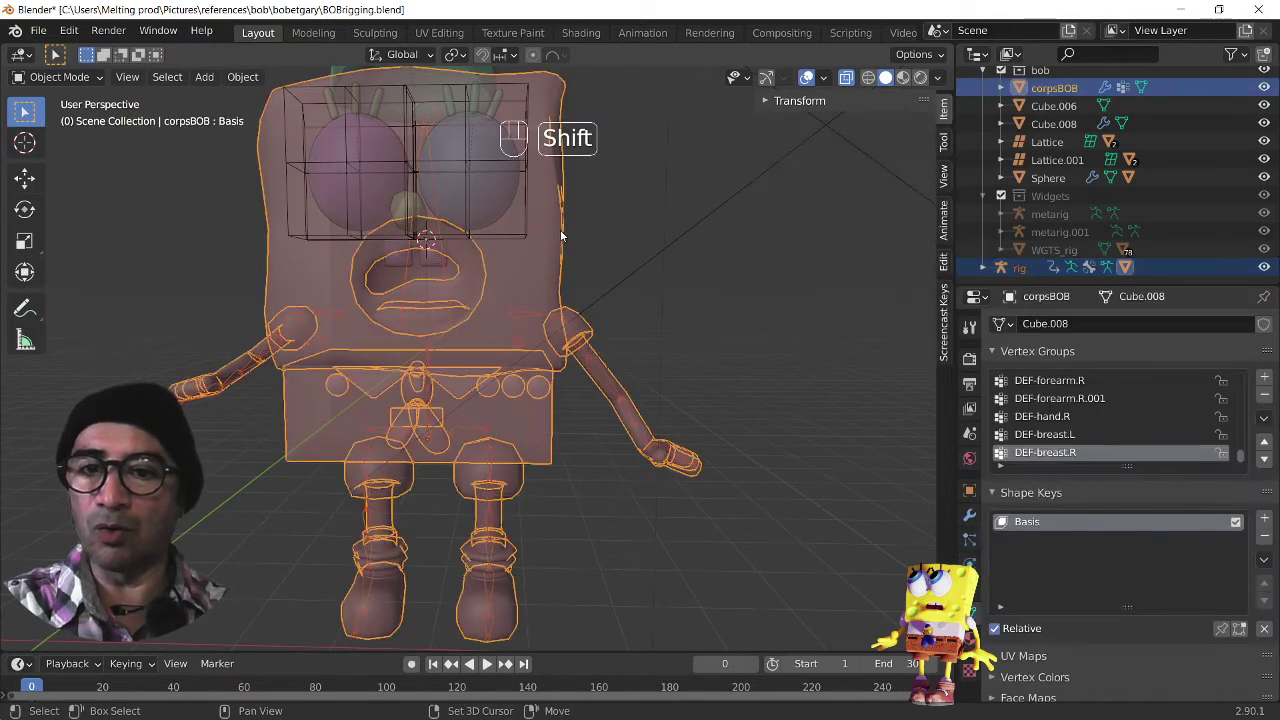
pyautogui.click(59, 77)
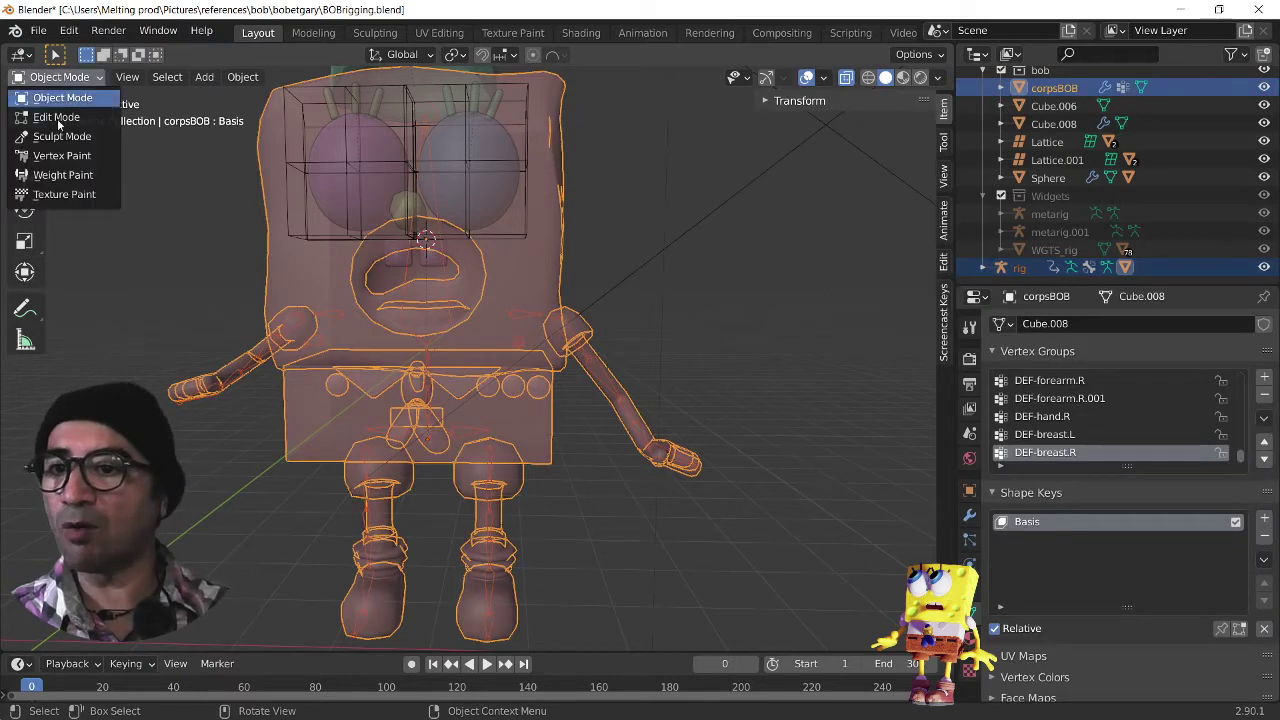
pyautogui.click(60, 171)
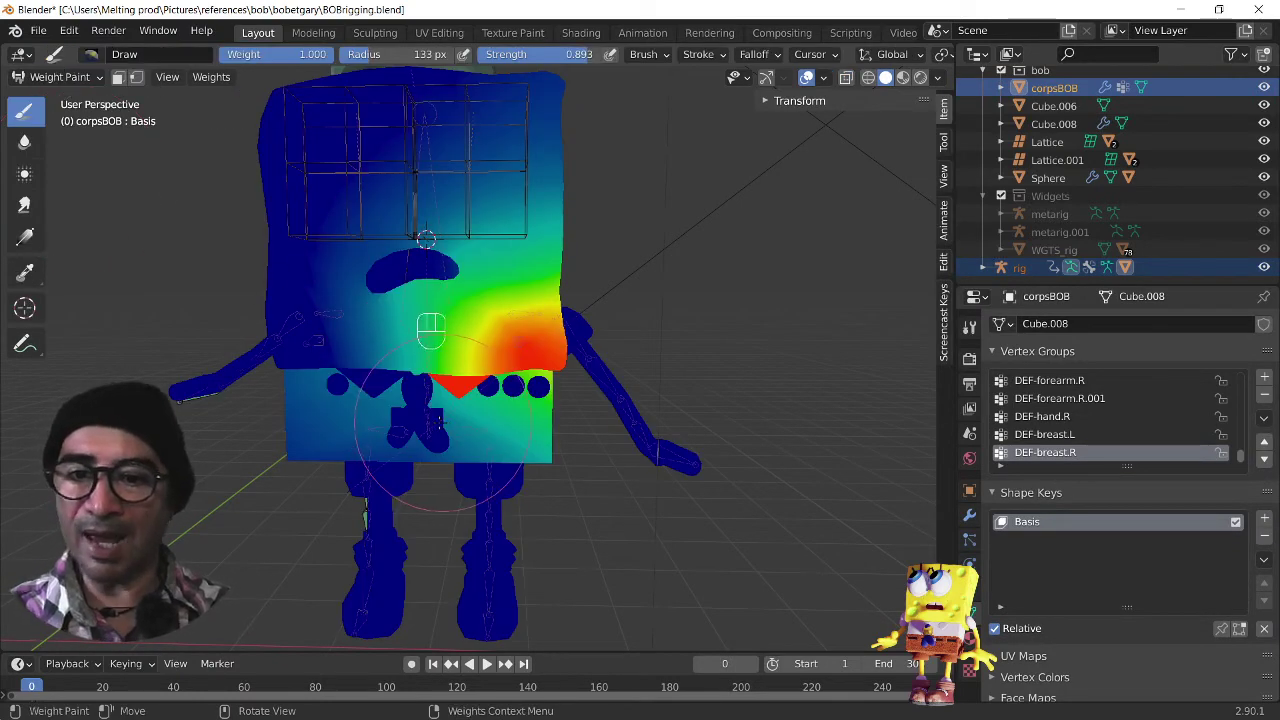
# Step: Examine the weights of the spine bones DEF-spine.002, DEF-spine.003 and DEF-spine.006 on the body
pyautogui.keyDown('ctrl'); pyautogui.click(437, 455); pyautogui.keyUp('ctrl')
pyautogui.moveTo(437, 460)
pyautogui.mouseDown(button='middle')
pyautogui.moveTo(398, 467)
pyautogui.moveTo(400, 427)
pyautogui.mouseUp(button='middle')
pyautogui.keyDown('ctrl'); pyautogui.click(393, 420); pyautogui.keyUp('ctrl')
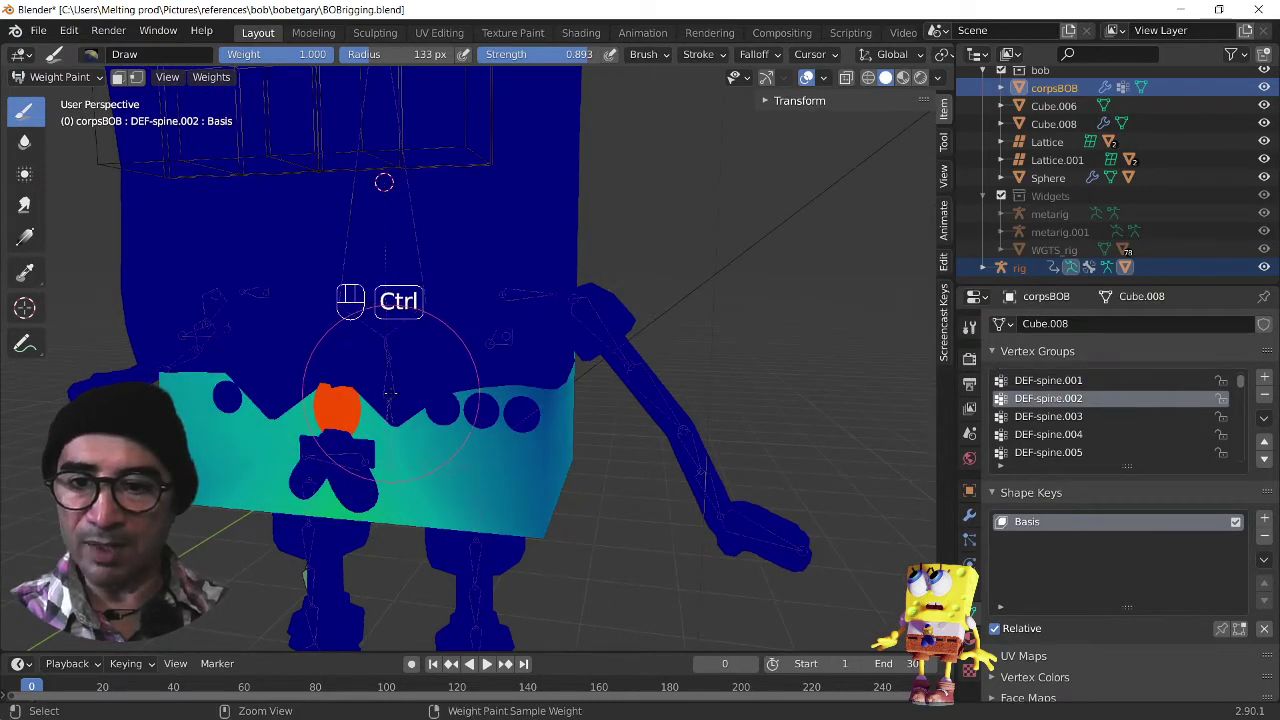
pyautogui.keyDown('ctrl'); pyautogui.click(398, 388); pyautogui.keyUp('ctrl')
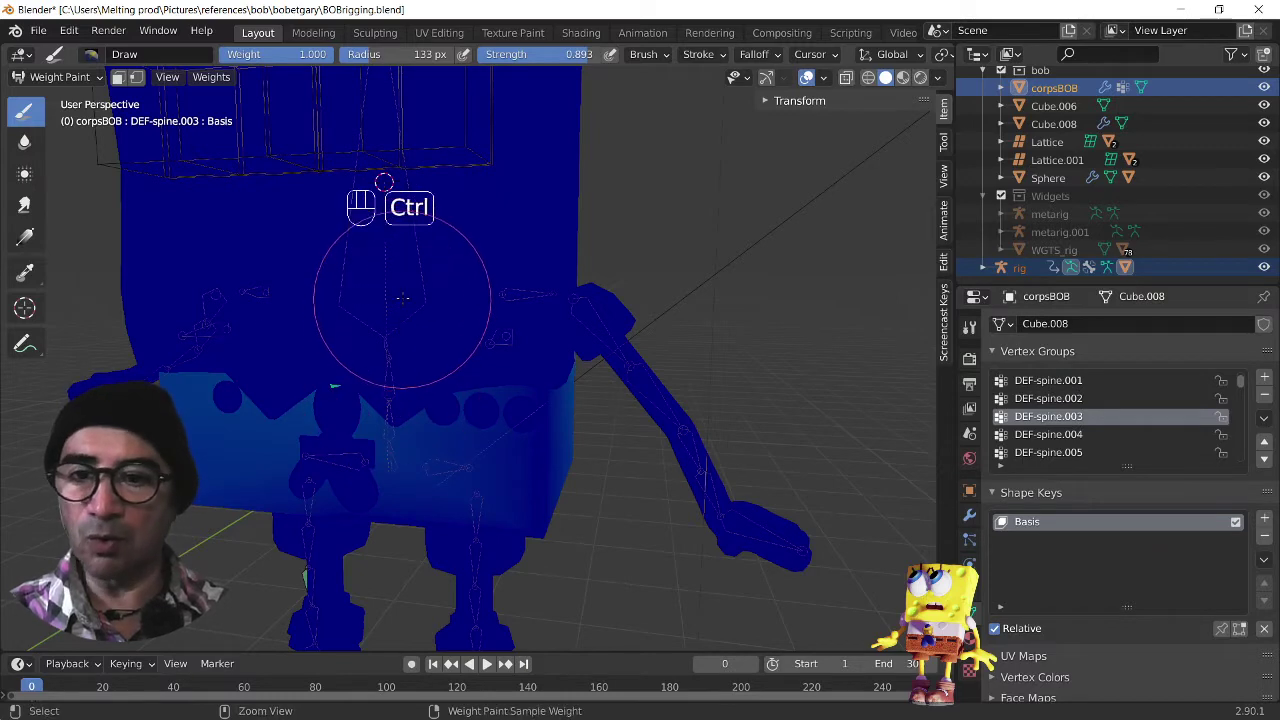
pyautogui.keyDown('ctrl'); pyautogui.click(408, 206); pyautogui.keyUp('ctrl')
pyautogui.moveTo(408, 206); pyautogui.dragTo(400, 330, button='middle')
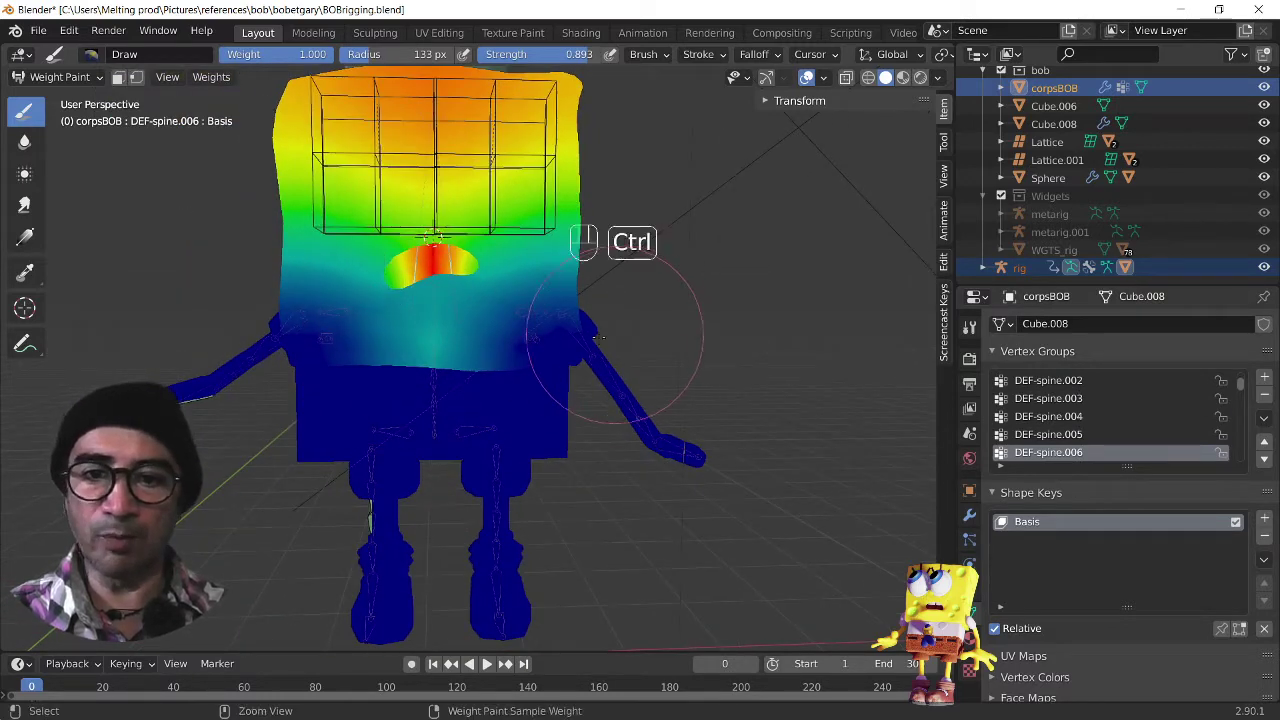
# Step: Examine the weights along the left arm bones down to DEF-forearm.L and DEF-forearm.L.001
pyautogui.keyDown('ctrl'); pyautogui.click(575, 335); pyautogui.keyUp('ctrl')
pyautogui.moveTo(575, 335); pyautogui.dragTo(667, 381, button='middle')
pyautogui.moveTo(652, 284); pyautogui.dragTo(560, 425, button='middle')
pyautogui.keyDown('ctrl'); pyautogui.click(606, 337); pyautogui.keyUp('ctrl')
pyautogui.scroll(2, 760, 510)
pyautogui.moveTo(560, 425); pyautogui.dragTo(596, 430, button='middle')
pyautogui.keyDown('ctrl'); pyautogui.click(574, 393); pyautogui.keyUp('ctrl')
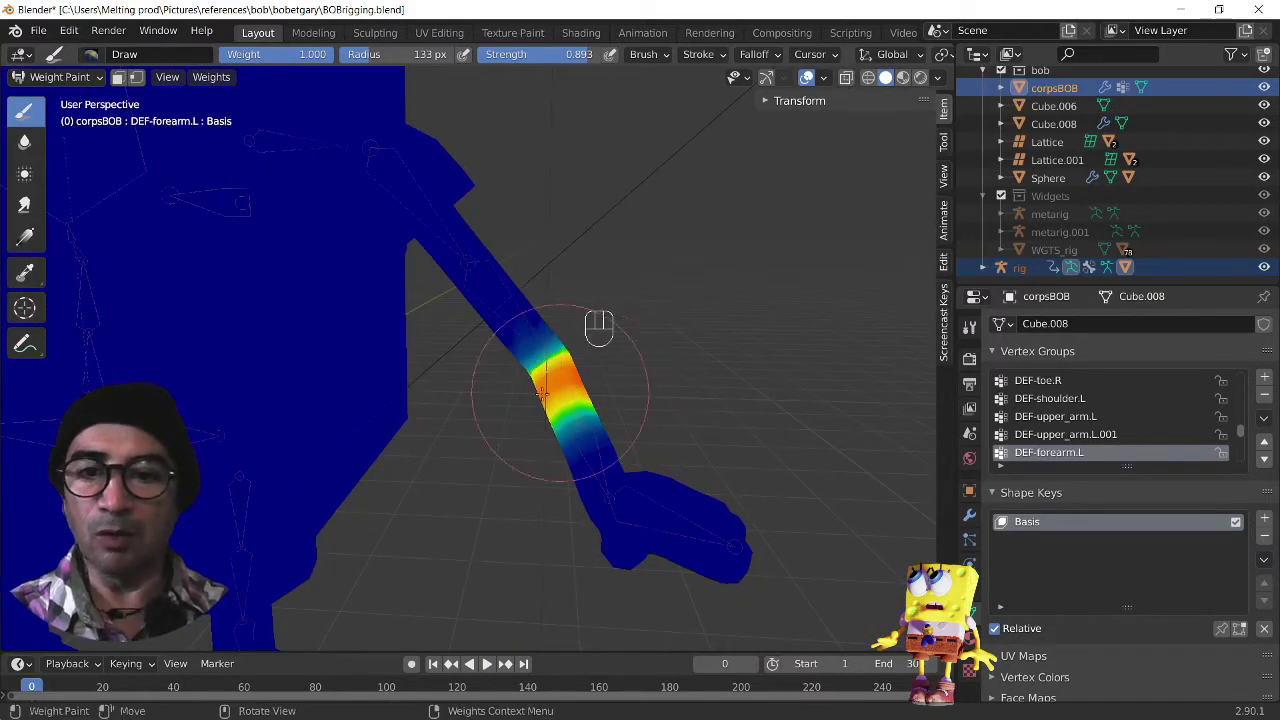
pyautogui.keyDown('ctrl'); pyautogui.click(606, 453); pyautogui.keyUp('ctrl')
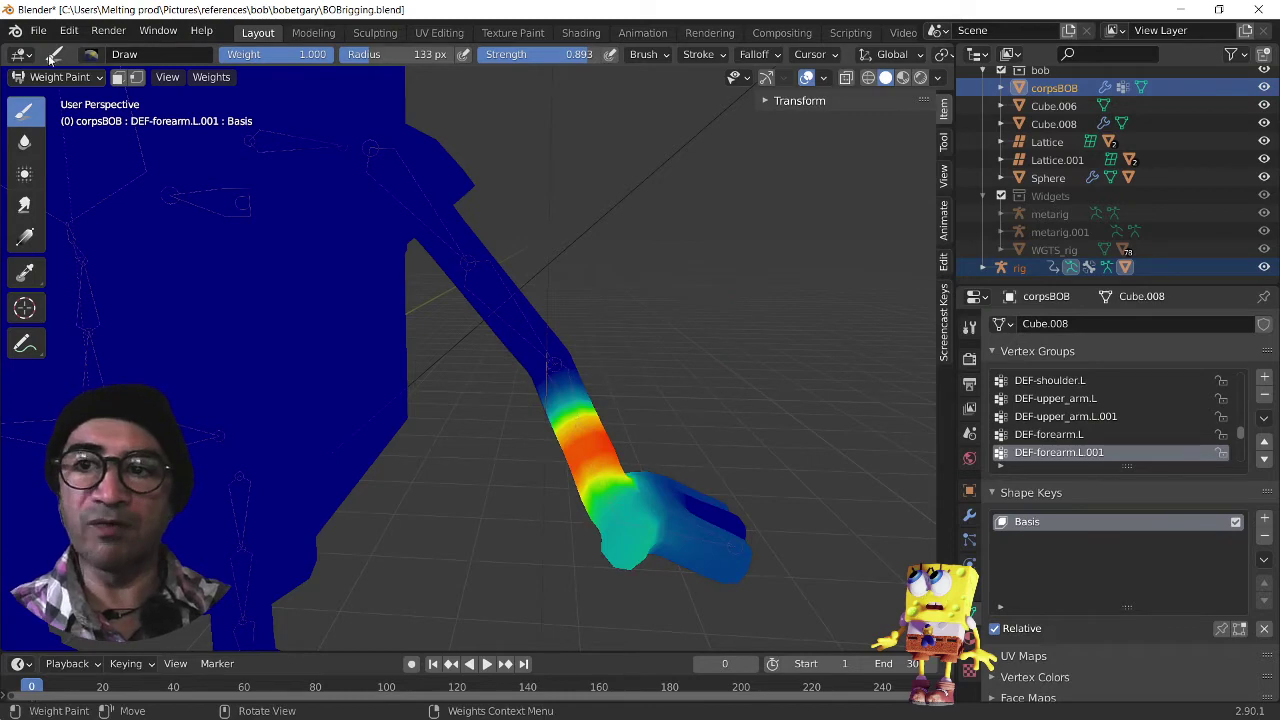
# Step: Set the weight painting brush to Add and display the weights of the left hand bone DEF-hand.L
pyautogui.click(90, 54)
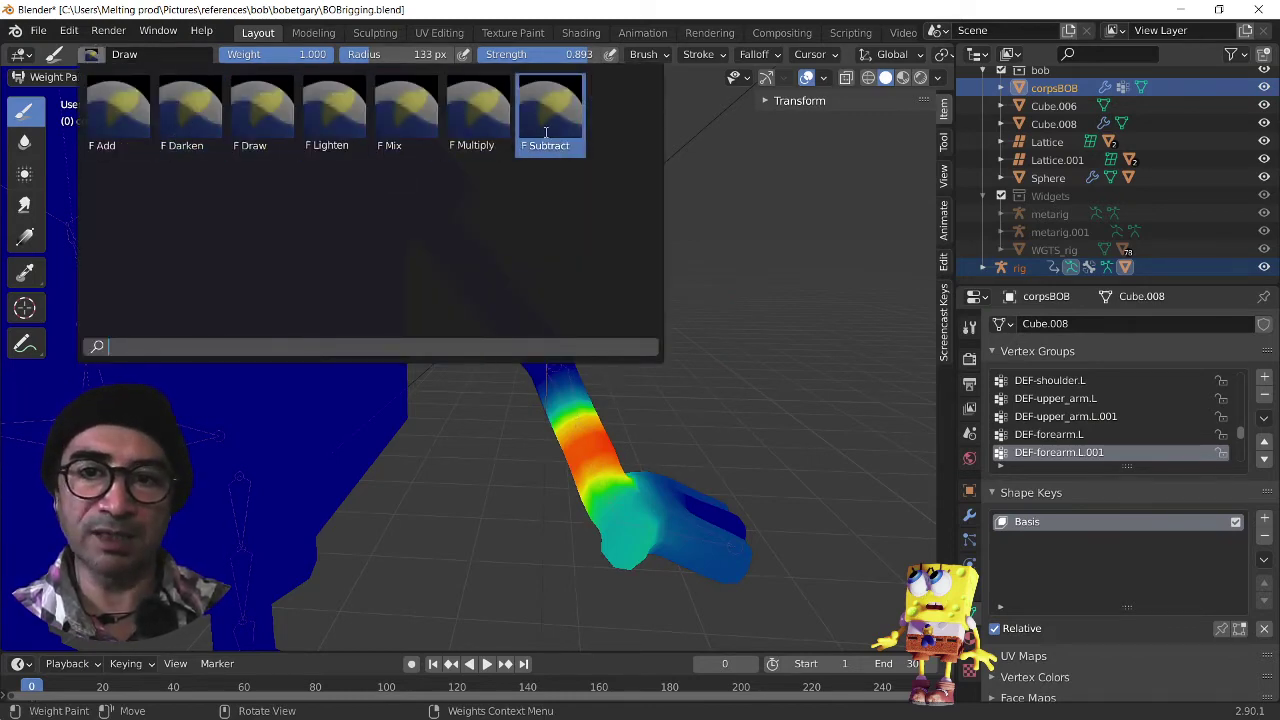
pyautogui.click(118, 112)
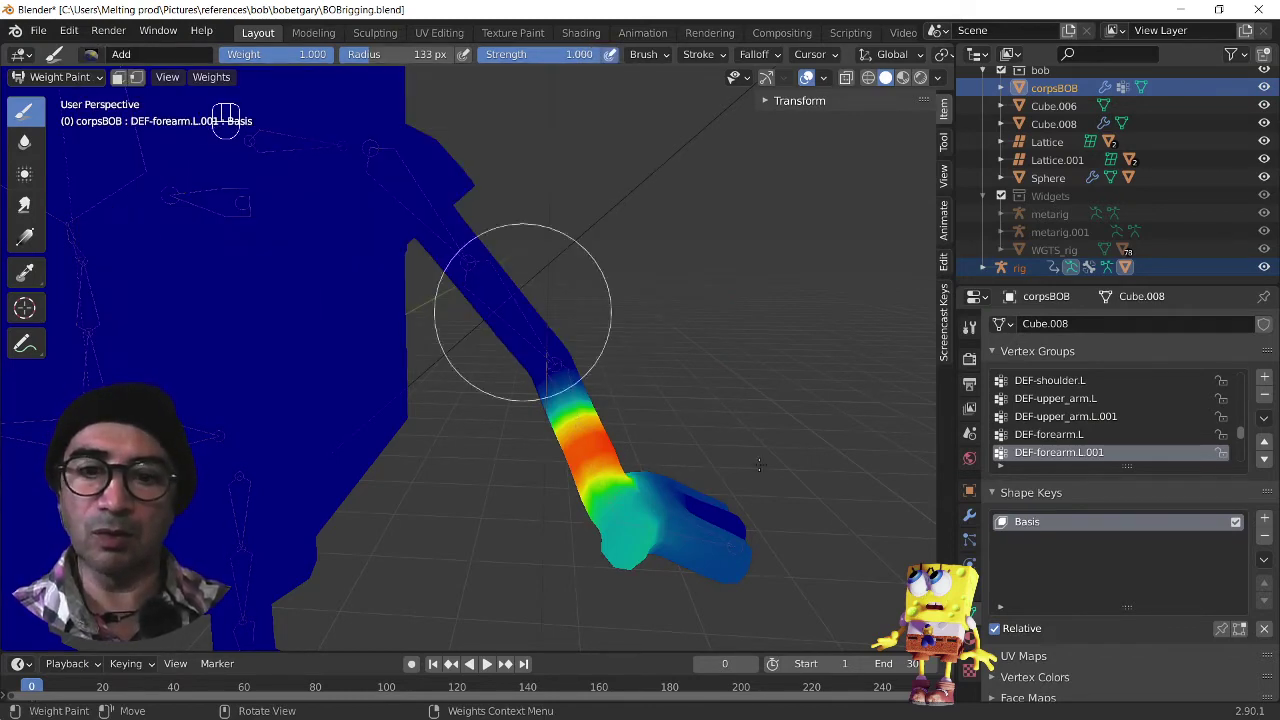
pyautogui.keyDown('ctrl'); pyautogui.click(663, 512); pyautogui.keyUp('ctrl')
pyautogui.scroll(-3, 664, 512)
pyautogui.moveTo(440, 466); pyautogui.dragTo(293, 483, button='middle')
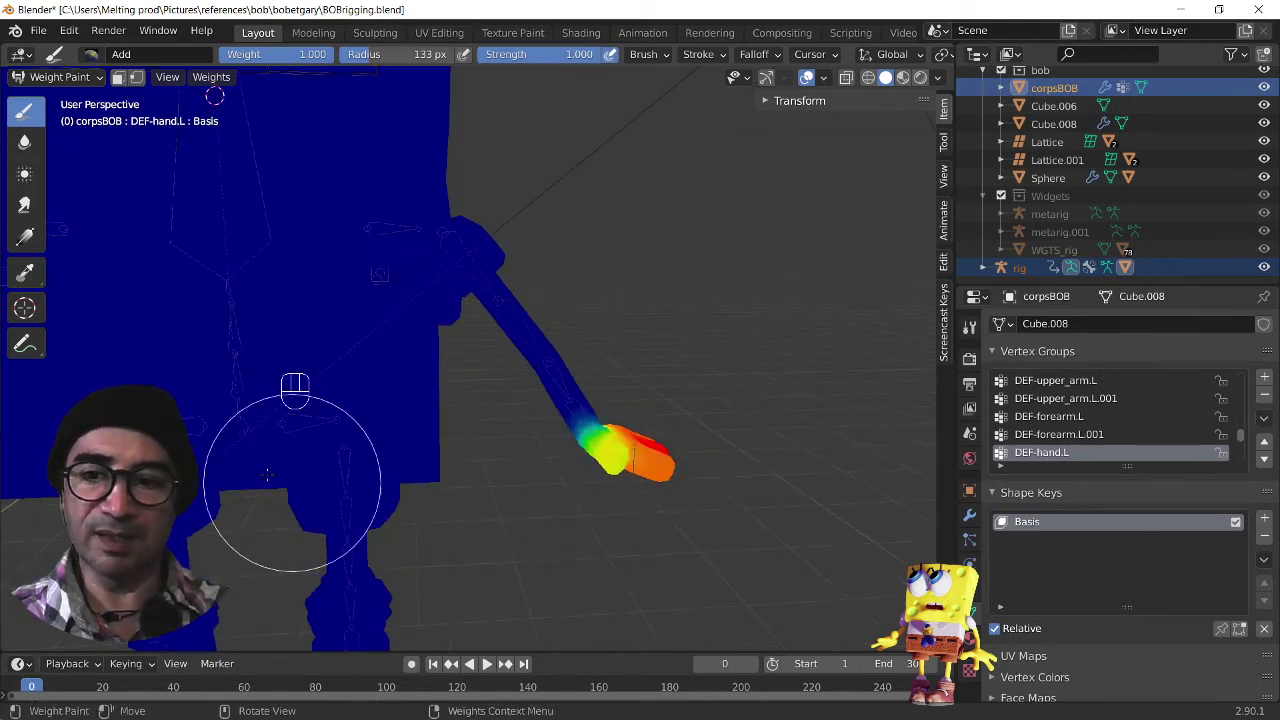
# Step: Examine the weights of the left pelvis bone DEF-pelvis.L on the trousers
pyautogui.keyDown('shift'); pyautogui.click(244, 424); pyautogui.keyUp('shift')
pyautogui.moveTo(244, 424)
pyautogui.keyDown('ctrl'); pyautogui.mouseDown(button='middle')
pyautogui.moveTo(270, 450)
pyautogui.moveTo(351, 448)
pyautogui.mouseUp(button='middle'); pyautogui.keyUp('ctrl')
pyautogui.keyDown('ctrl'); pyautogui.click(386, 417); pyautogui.keyUp('ctrl')
pyautogui.moveTo(450, 419); pyautogui.dragTo(318, 413, button='middle')
pyautogui.keyDown('ctrl'); pyautogui.click(262, 375); pyautogui.keyUp('ctrl')
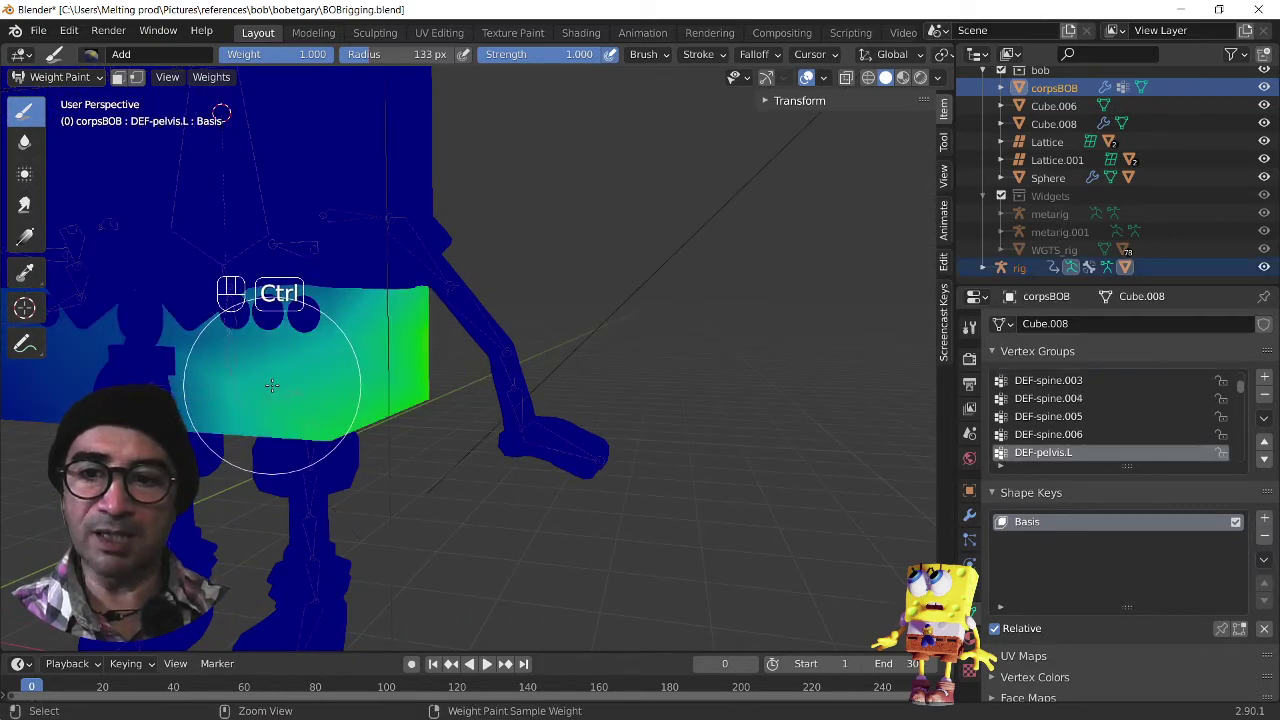
# Step: Make DEF-spine.002 the active bone and paint the tie's knot and both tails with the Add brush at weight 1.000
pyautogui.keyDown('ctrl'); pyautogui.click(205, 380); pyautogui.keyUp('ctrl')
pyautogui.keyDown('ctrl'); pyautogui.click(225, 372); pyautogui.keyUp('ctrl')
pyautogui.keyDown('ctrl'); pyautogui.click(205, 378); pyautogui.keyUp('ctrl')
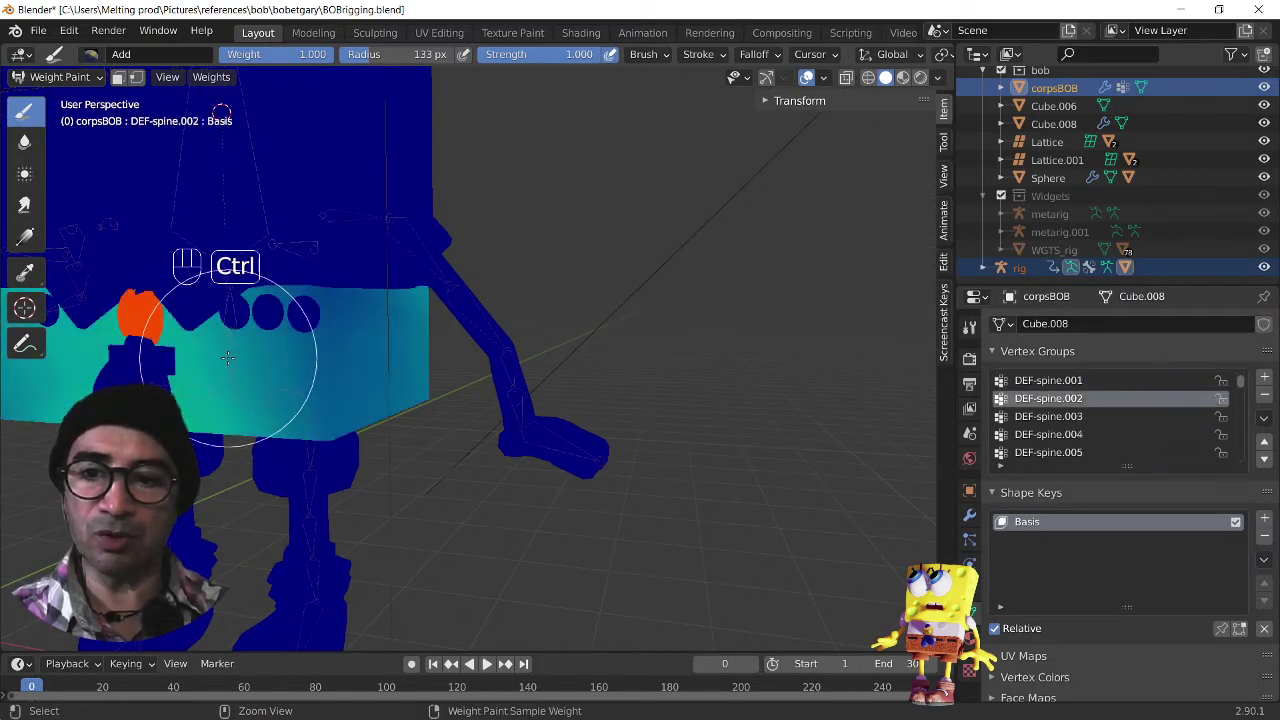
pyautogui.scroll(1, 190, 385)
pyautogui.keyDown('shift'); pyautogui.moveTo(163, 399); pyautogui.dragTo(514, 398, button='middle'); pyautogui.keyUp('shift')
pyautogui.scroll(2, 428, 400)
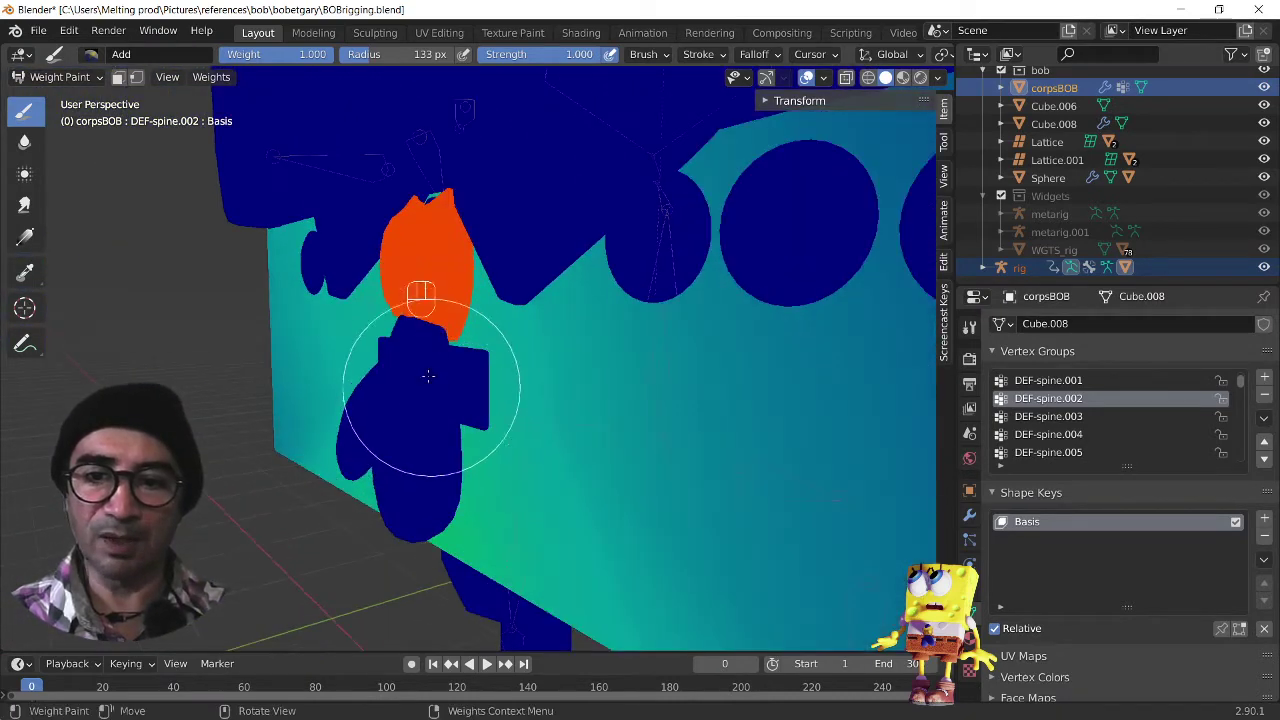
pyautogui.moveTo(428, 371)
pyautogui.mouseDown()
pyautogui.moveTo(428, 460)
pyautogui.moveTo(375, 423)
pyautogui.mouseUp()
pyautogui.moveTo(375, 423); pyautogui.dragTo(762, 442, button='middle')
pyautogui.keyDown('shift'); pyautogui.moveTo(767, 390); pyautogui.dragTo(471, 379, button='middle'); pyautogui.keyUp('shift')
pyautogui.scroll(2, 454, 436)
pyautogui.moveTo(471, 379)
pyautogui.mouseDown()
pyautogui.moveTo(441, 469)
pyautogui.moveTo(522, 413)
pyautogui.mouseUp()
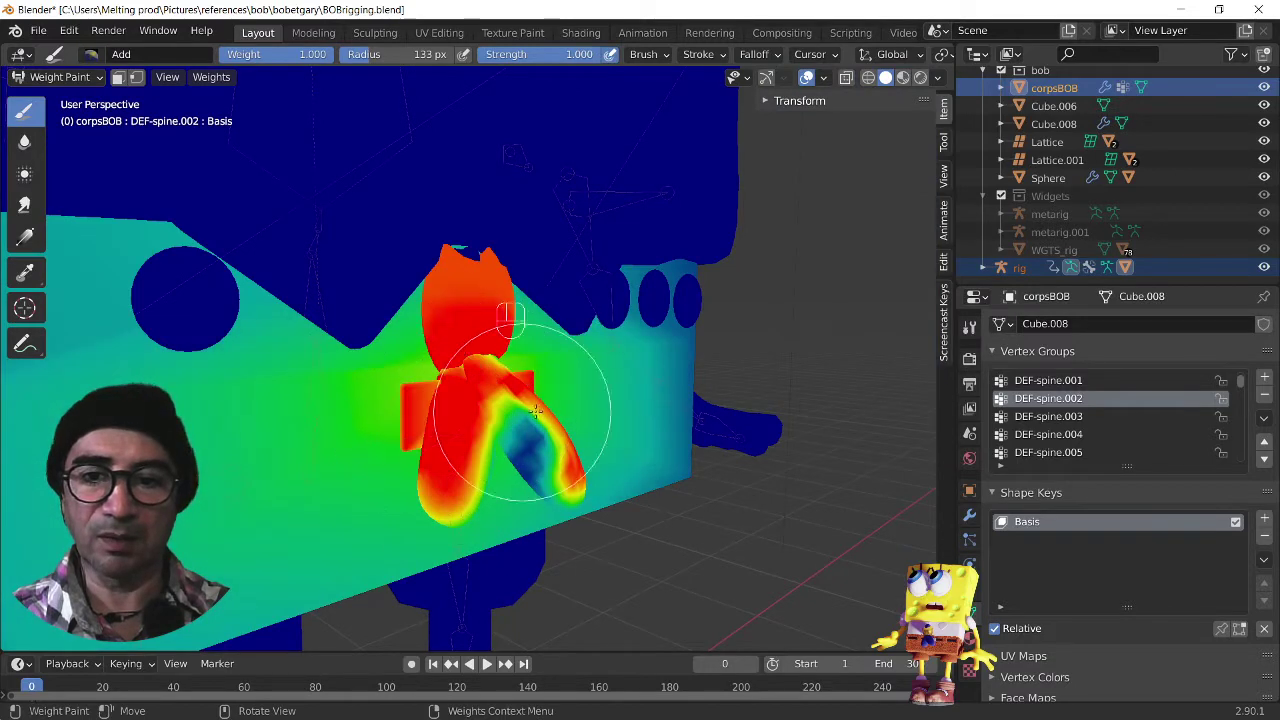
pyautogui.moveTo(535, 381); pyautogui.dragTo(416, 417, button='middle')
pyautogui.moveTo(380, 422)
pyautogui.mouseDown()
pyautogui.moveTo(394, 391)
pyautogui.moveTo(429, 486)
pyautogui.moveTo(371, 457)
pyautogui.moveTo(456, 487)
pyautogui.mouseUp()
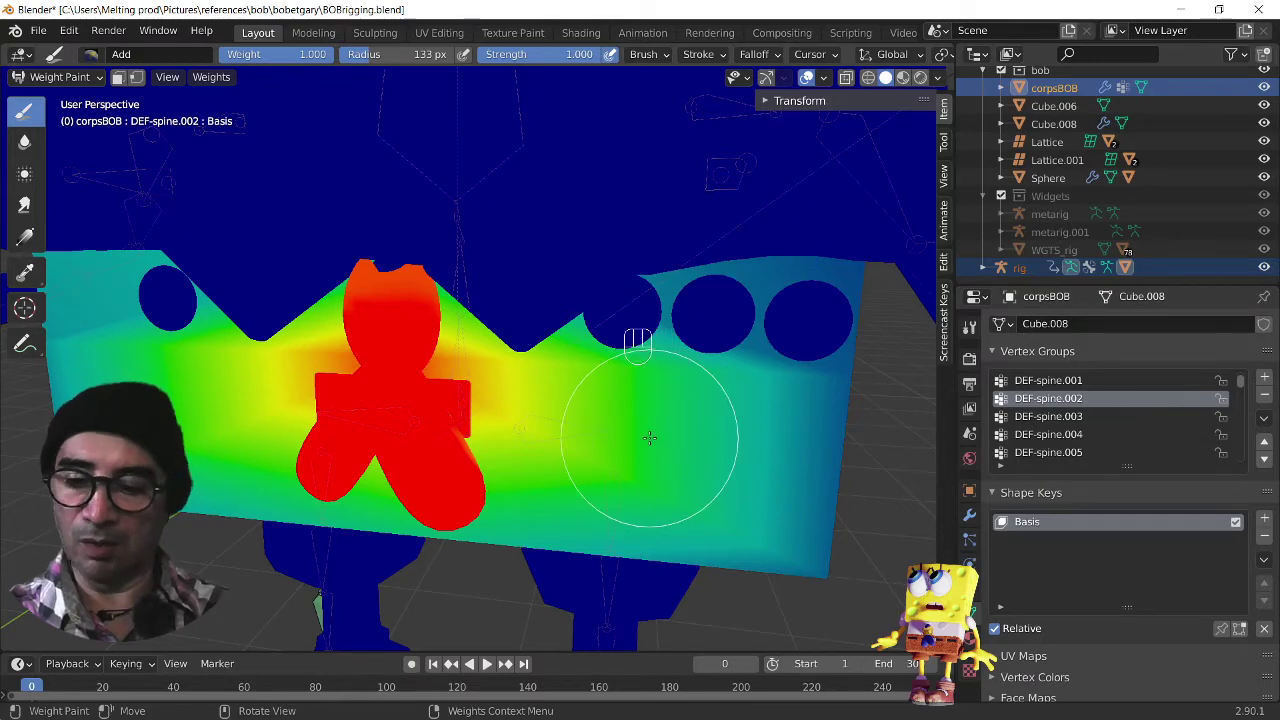
# Step: In Edit Mode, assign the selected tie geometry to the DEF-spine.002 vertex group with weight 1.000
pyautogui.press('Tab')
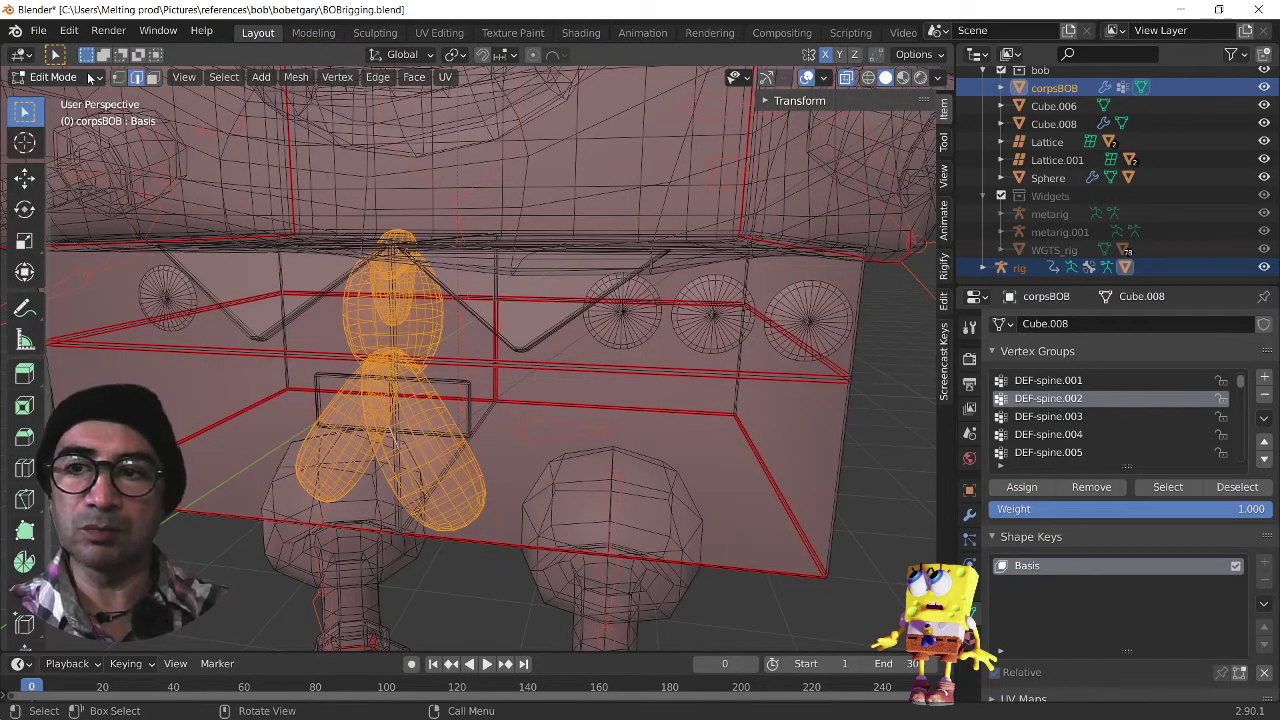
pyautogui.moveTo(397, 408); pyautogui.dragTo(509, 349, button='middle')
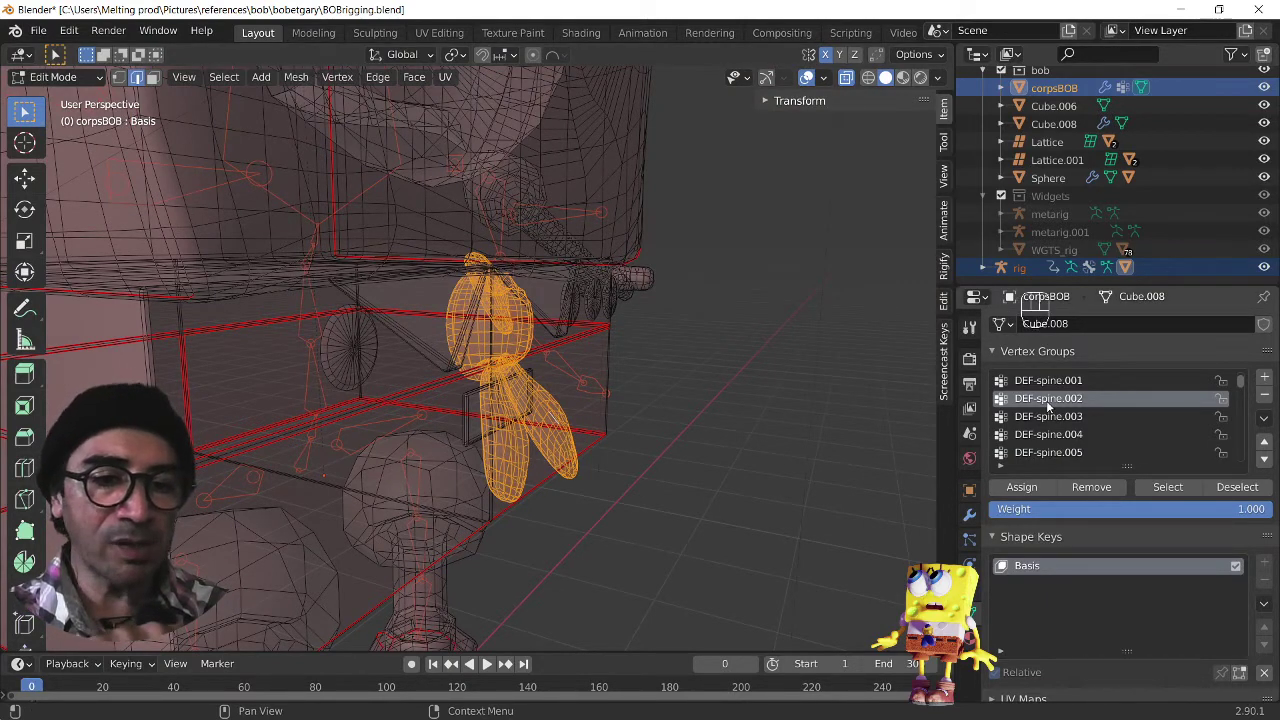
pyautogui.click(1027, 489)
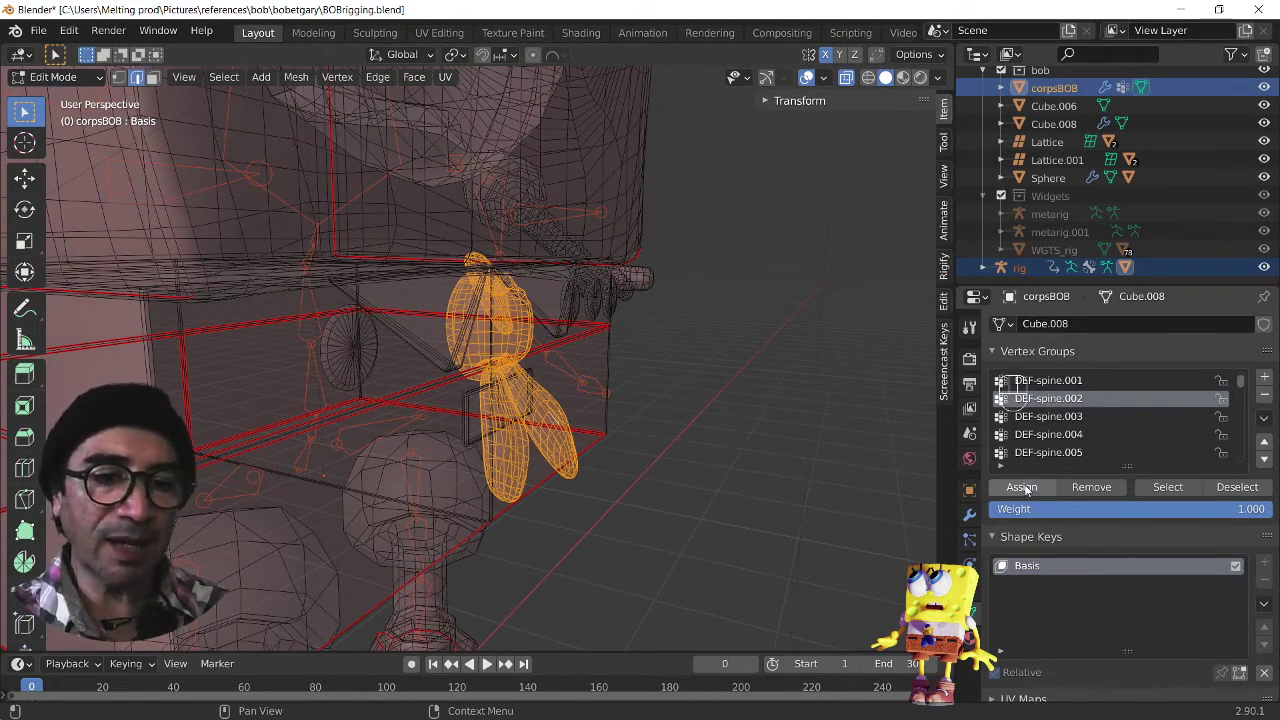
# Step: Return to Weight Paint mode and check the DEF-spine.002 weights on the tie and trousers
pyautogui.click(55, 77)
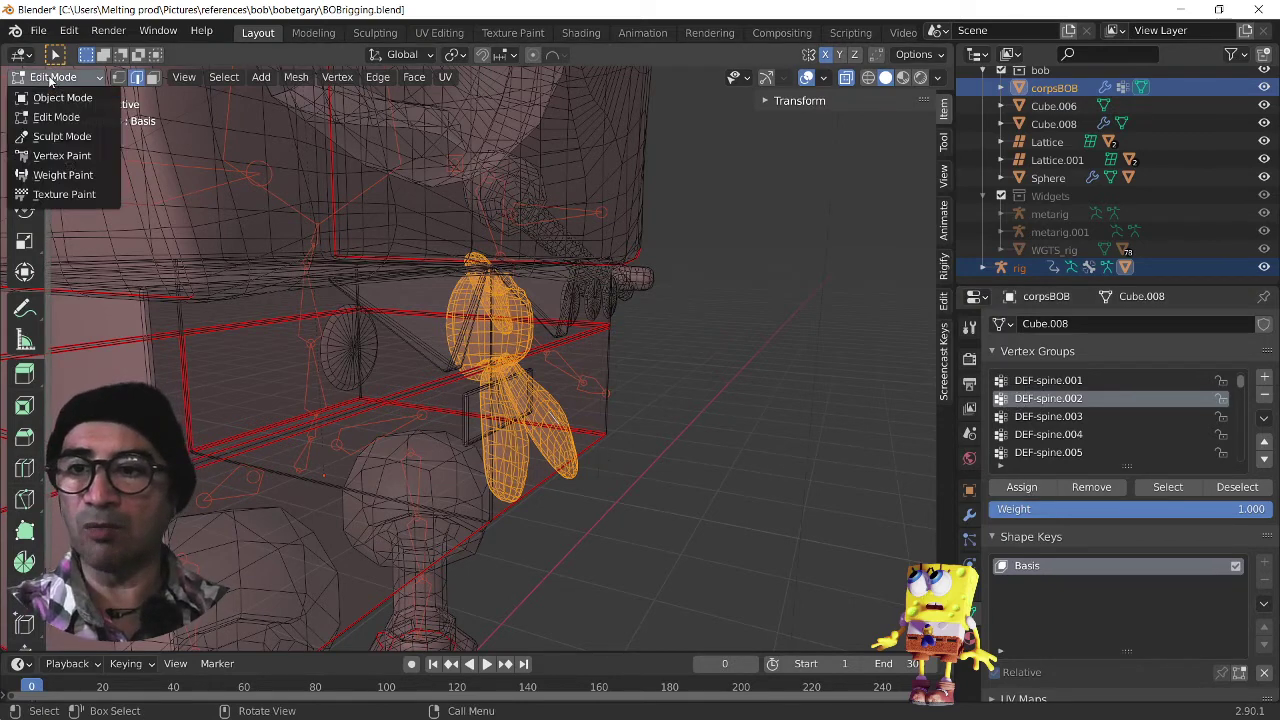
pyautogui.click(73, 178)
pyautogui.moveTo(648, 425); pyautogui.dragTo(511, 429, button='middle')
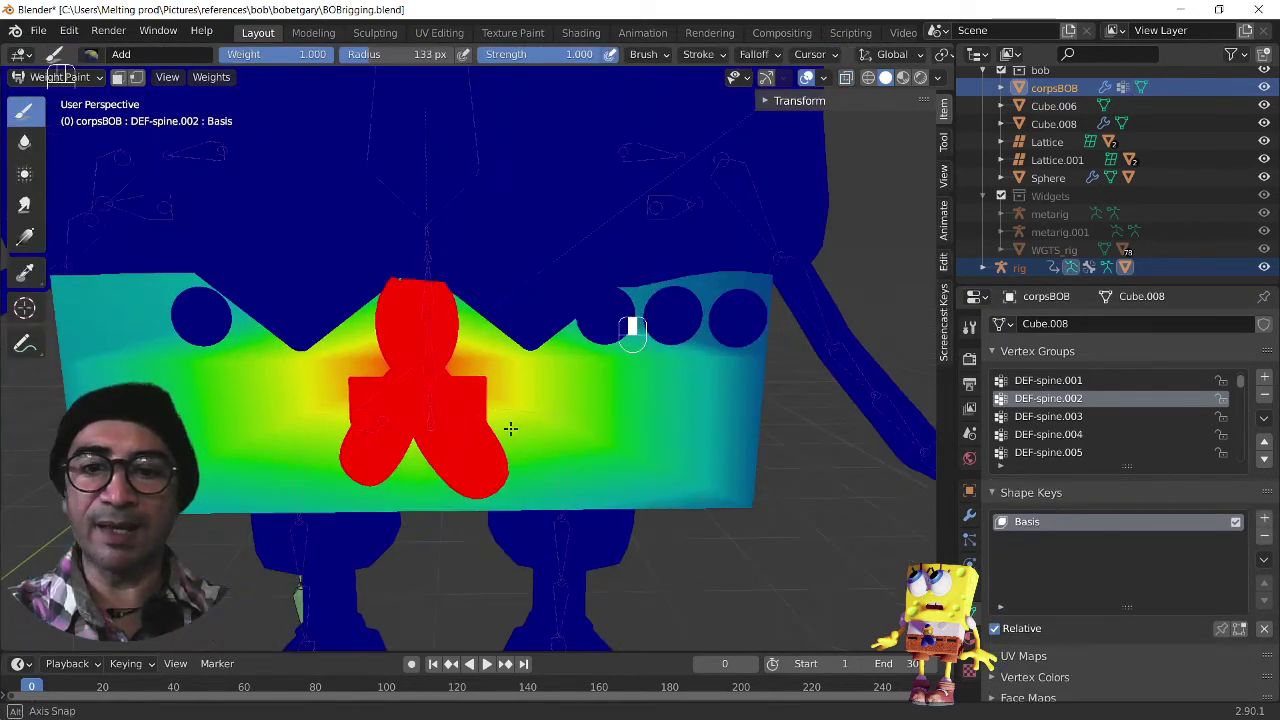
pyautogui.scroll(-3, 511, 429)
pyautogui.moveTo(605, 465); pyautogui.dragTo(665, 468, button='middle')
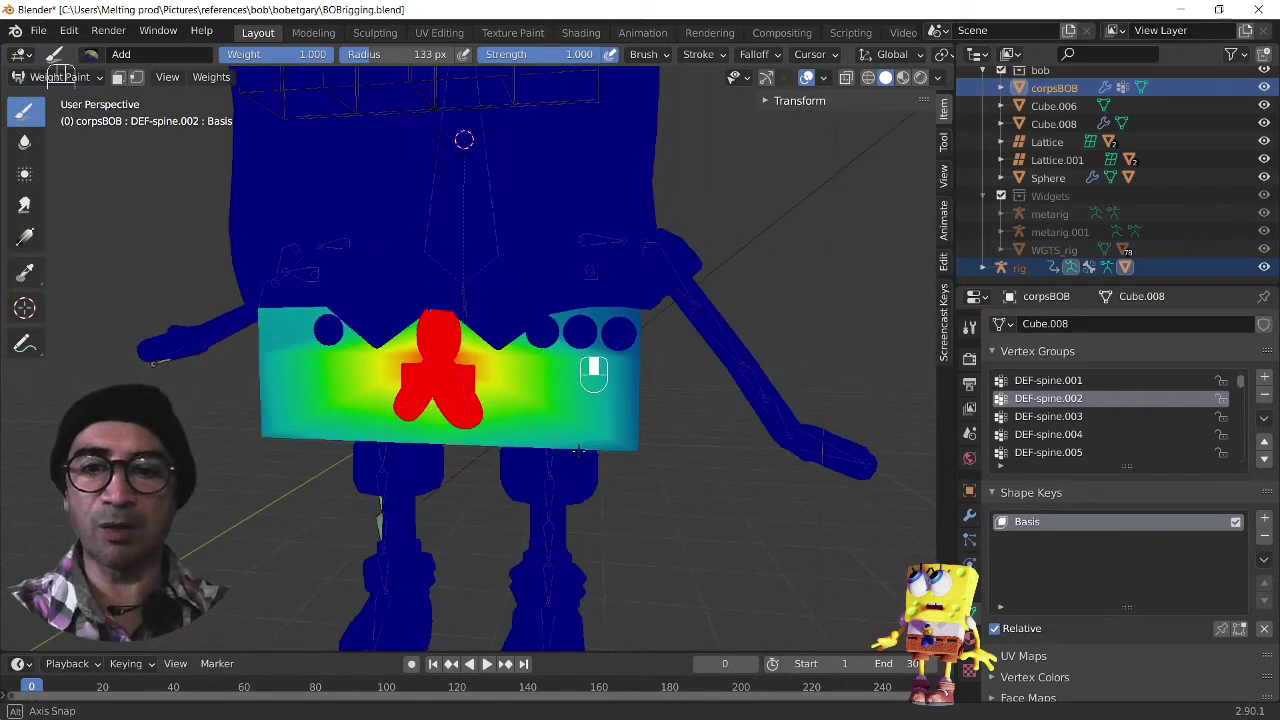
# Step: Return corpsBOB to Object Mode and turn off X-ray, keeping the viewport overlays shown
pyautogui.click(55, 77)
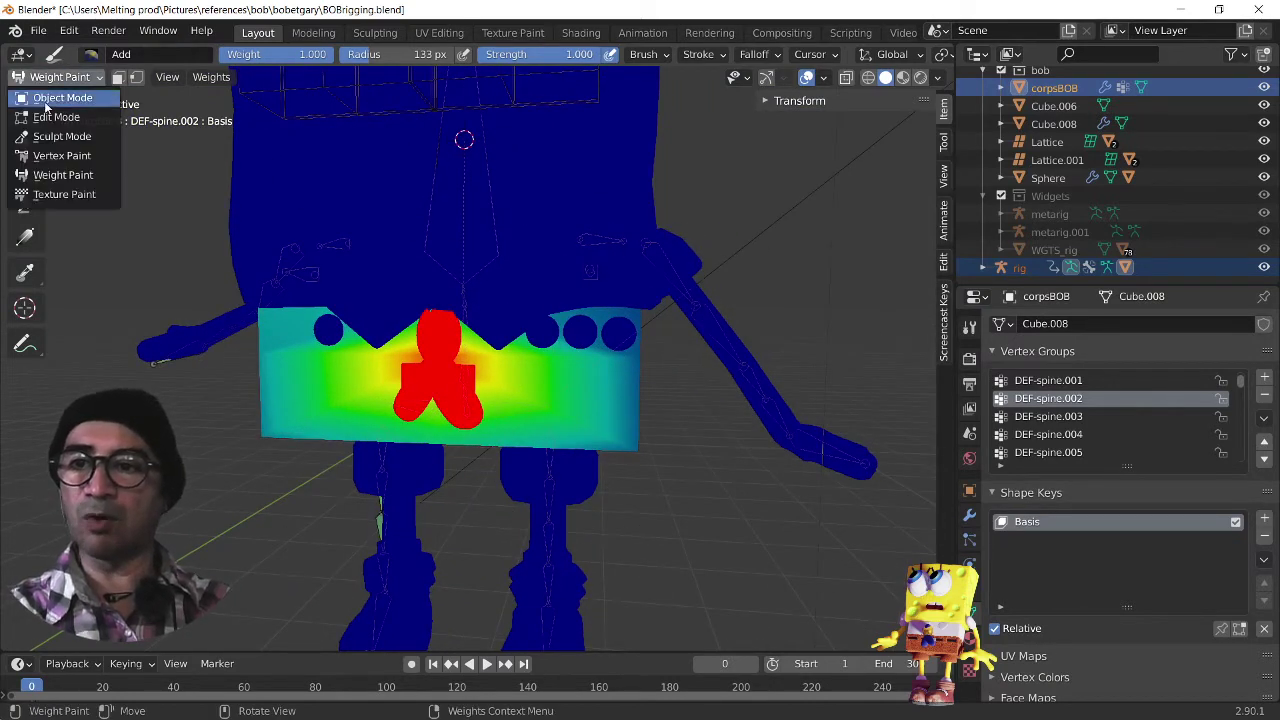
pyautogui.click(55, 98)
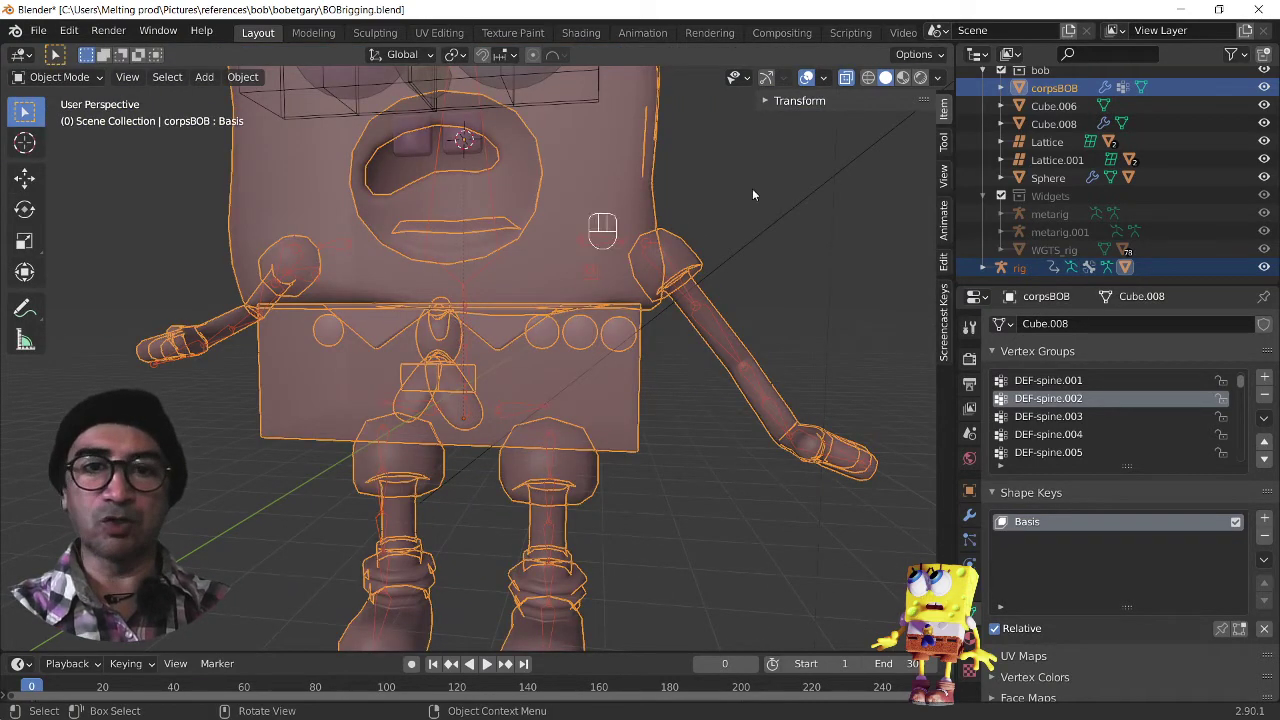
pyautogui.click(846, 77)
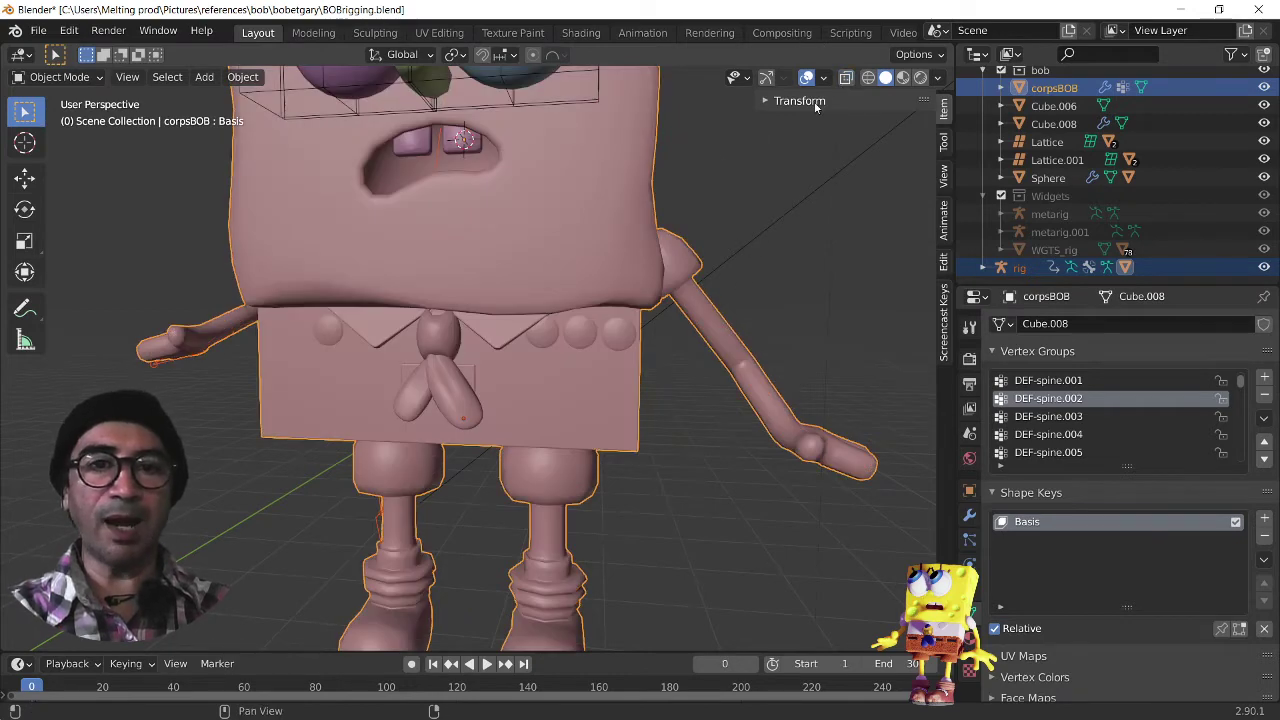
pyautogui.click(806, 79)
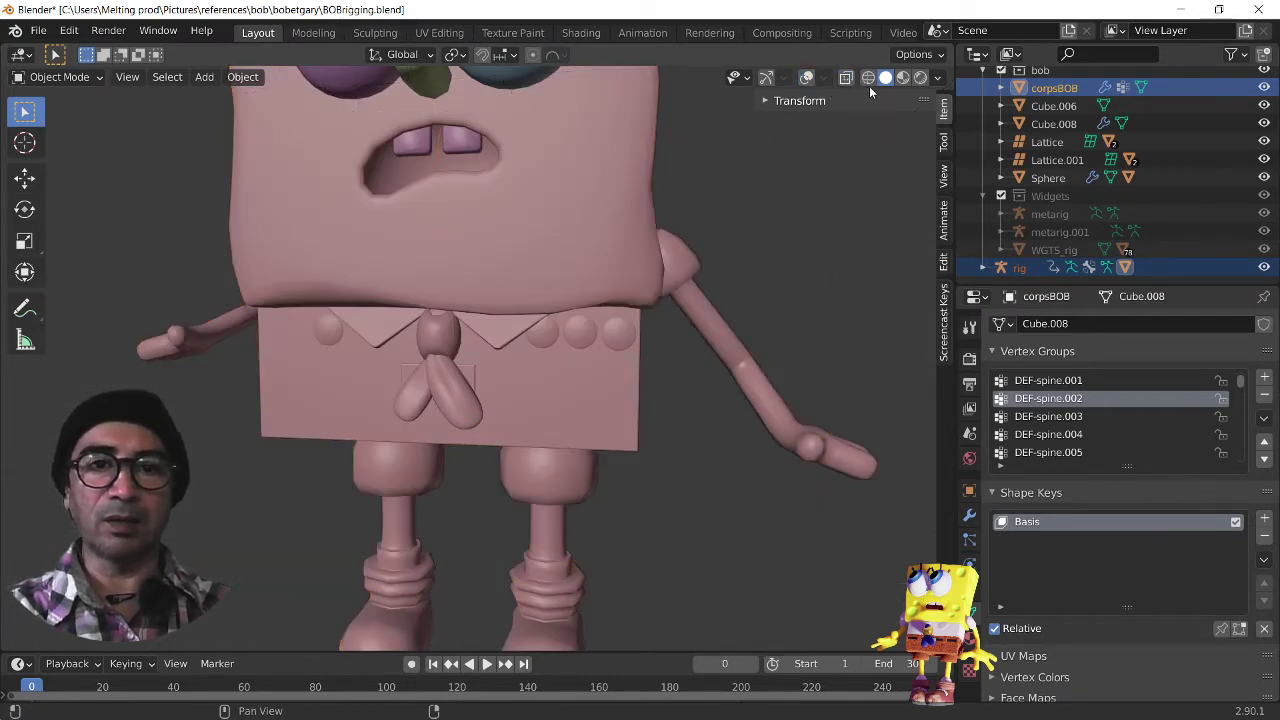
pyautogui.click(804, 76)
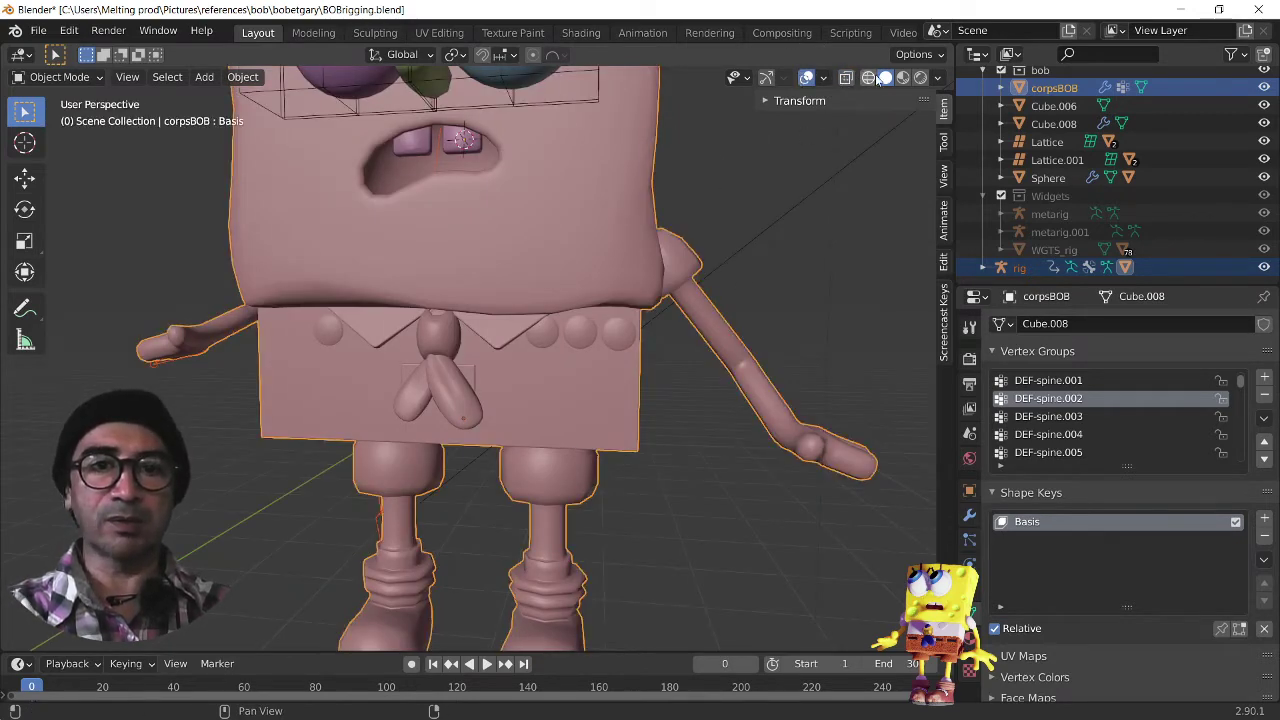
# Step: Select only the rig and view the whole character from an angle
pyautogui.click(686, 299)
pyautogui.scroll(-2, 696, 306)
pyautogui.moveTo(696, 306); pyautogui.dragTo(641, 356, button='middle')
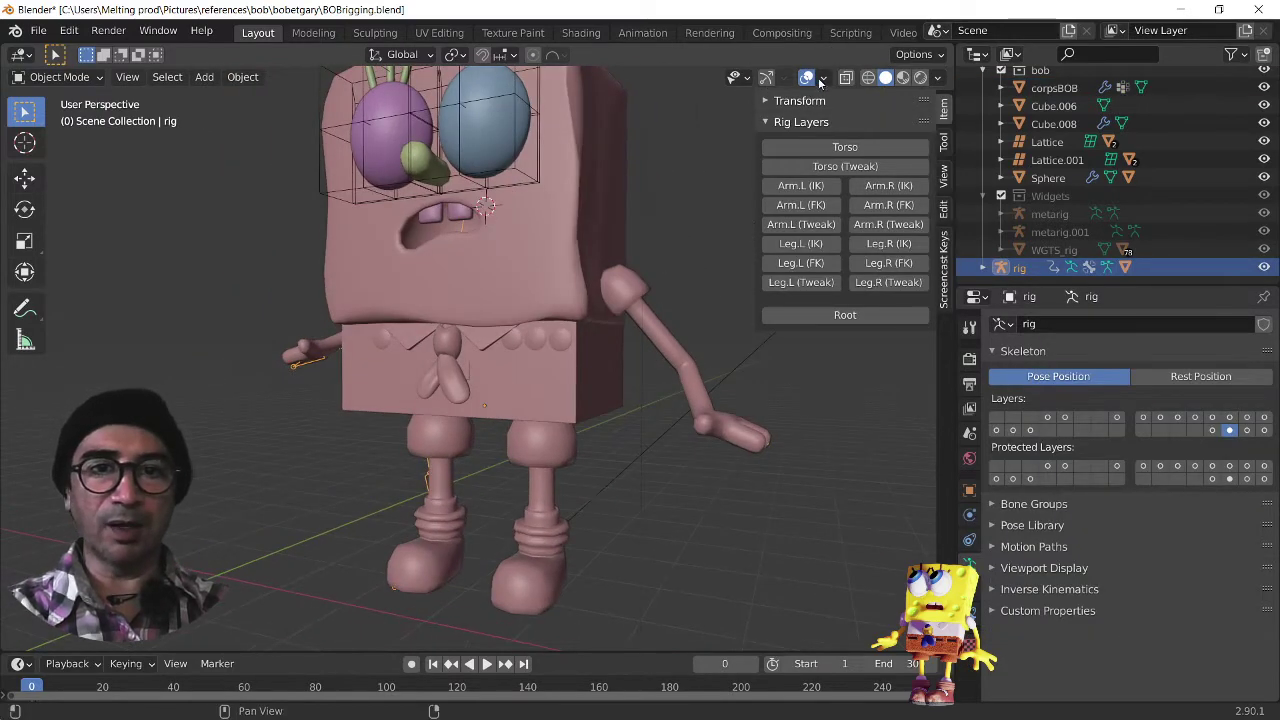
pyautogui.click(822, 79)
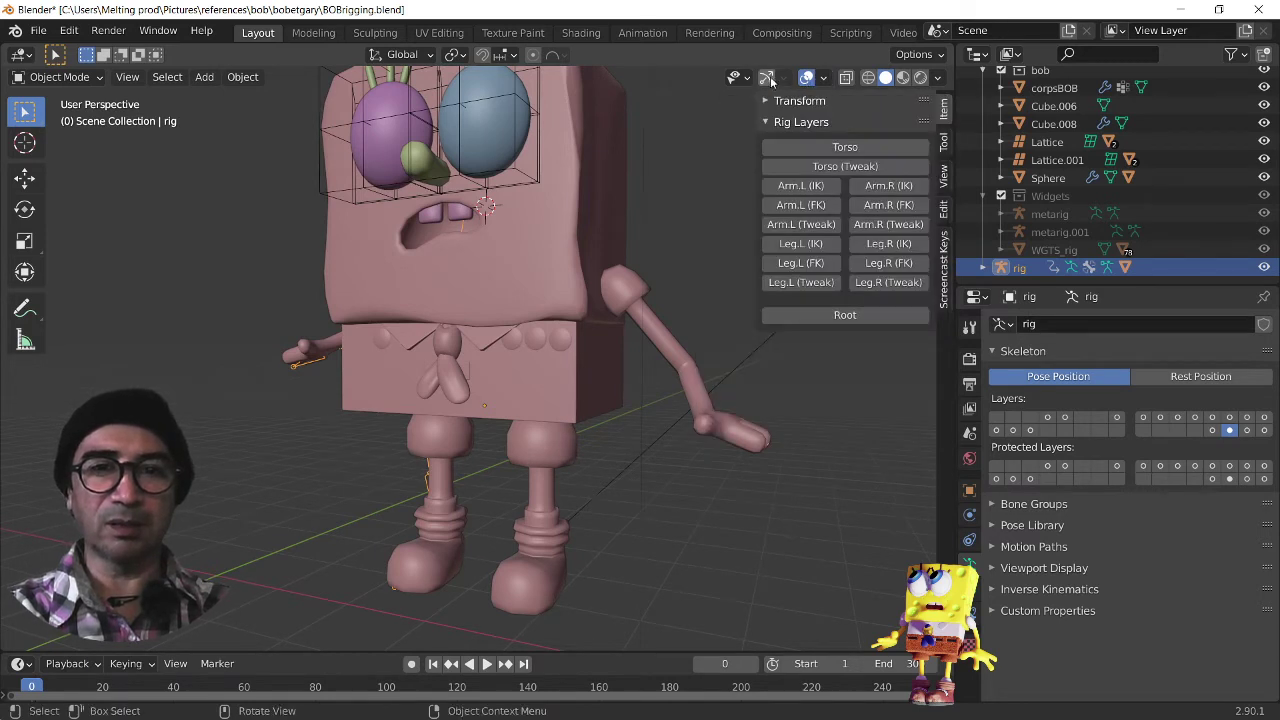
pyautogui.click(766, 77)
pyautogui.click(766, 77)
pyautogui.click(804, 80)
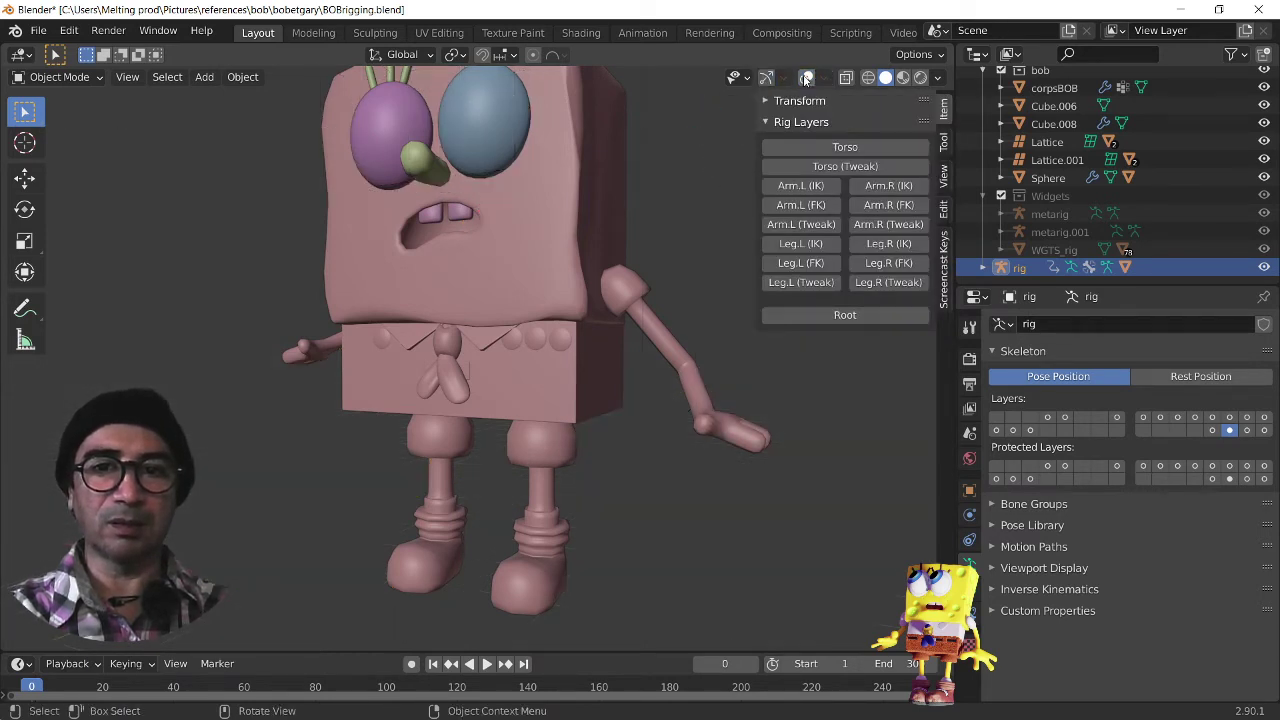
pyautogui.click(804, 80)
# Step: Show the rig's Torso, Arm.L (IK), Arm.R (IK) and Root layers
pyautogui.click(853, 147)
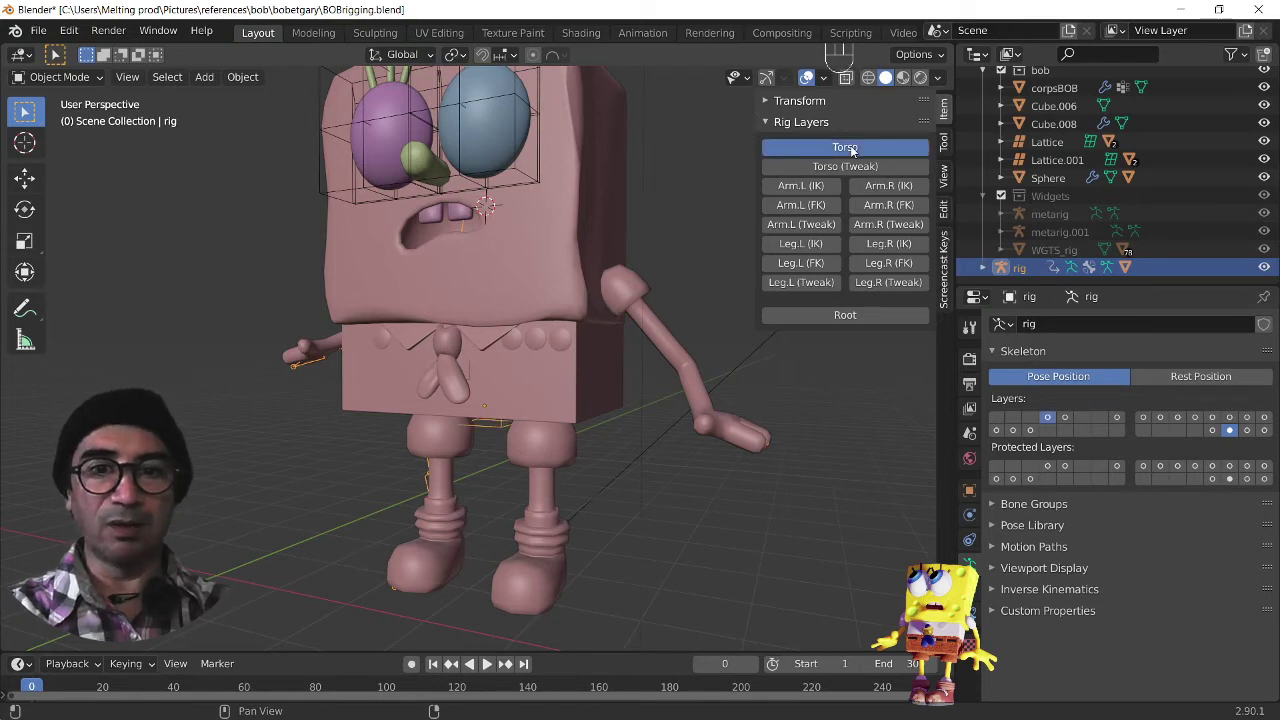
pyautogui.click(792, 188)
pyautogui.click(875, 186)
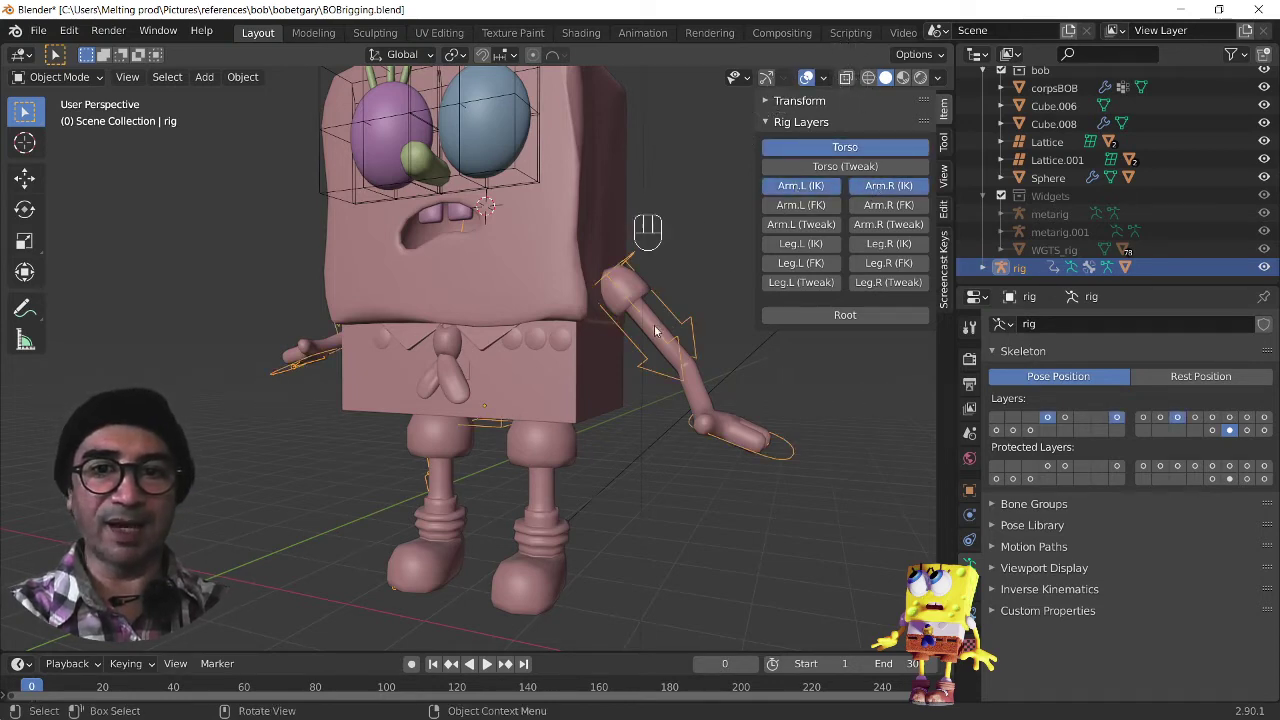
pyautogui.click(706, 374)
pyautogui.moveTo(690, 362); pyautogui.dragTo(512, 371, button='middle')
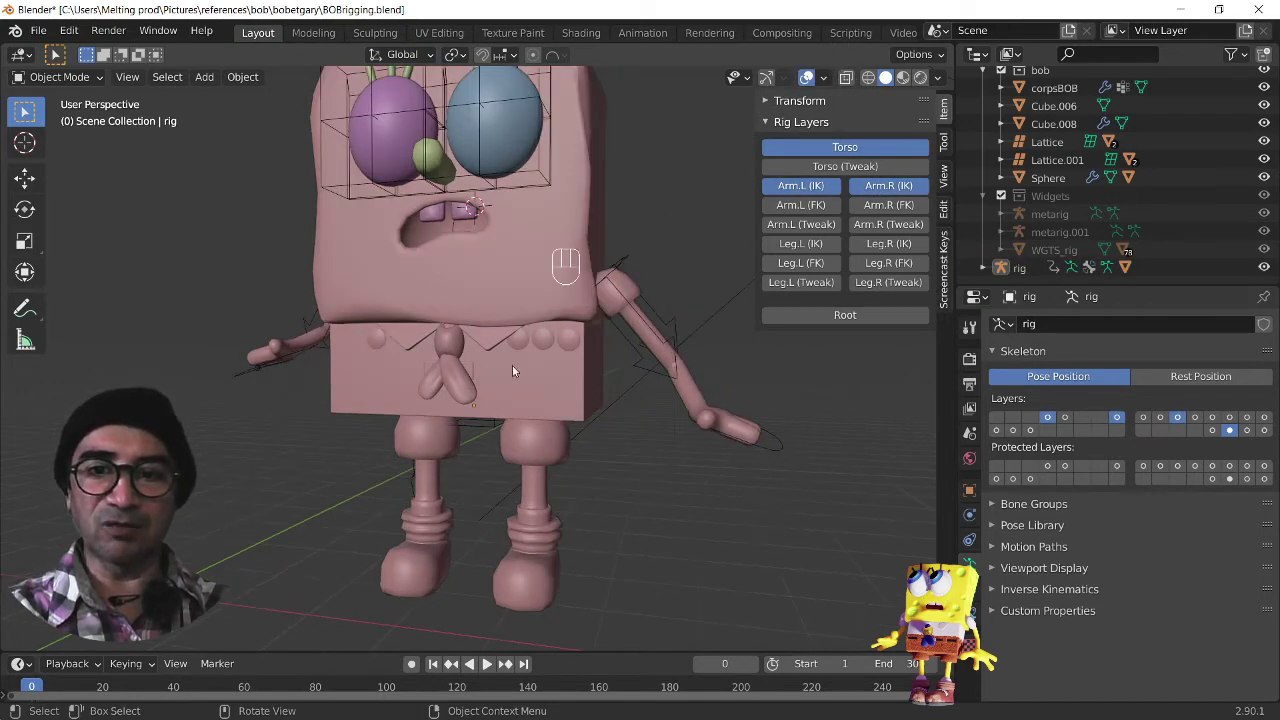
pyautogui.click(466, 366)
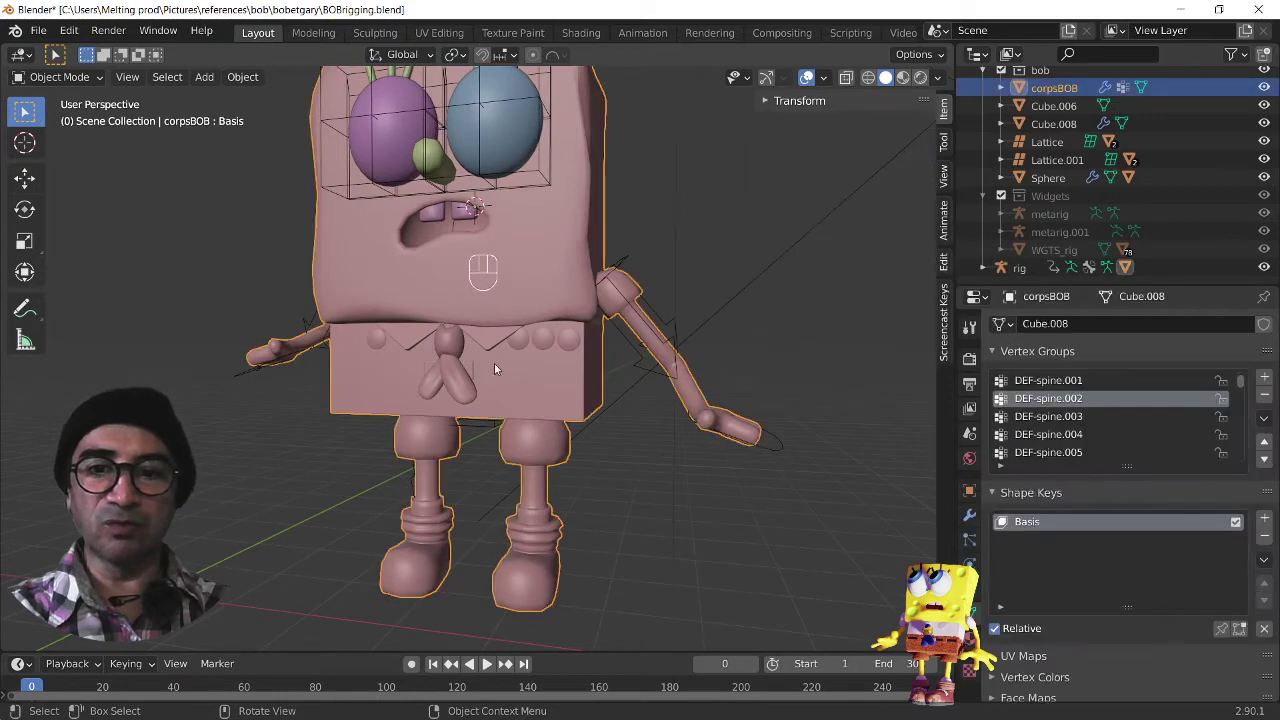
pyautogui.click(627, 297)
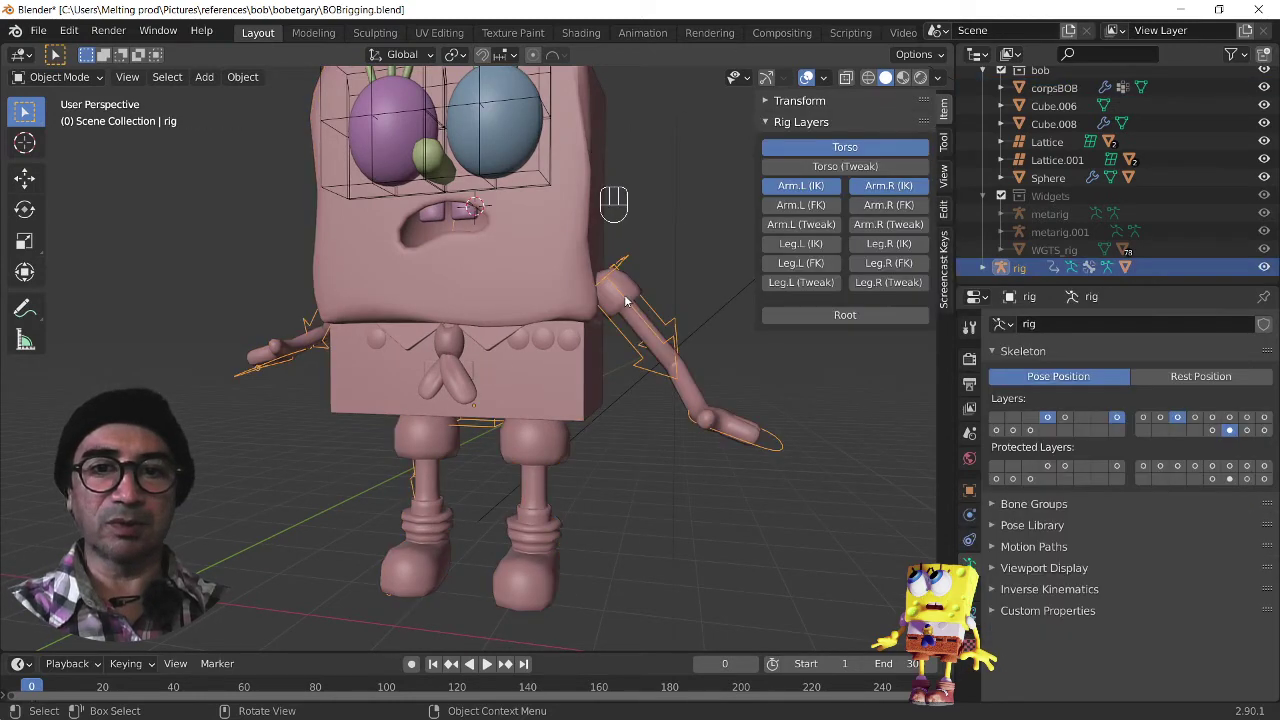
pyautogui.click(829, 315)
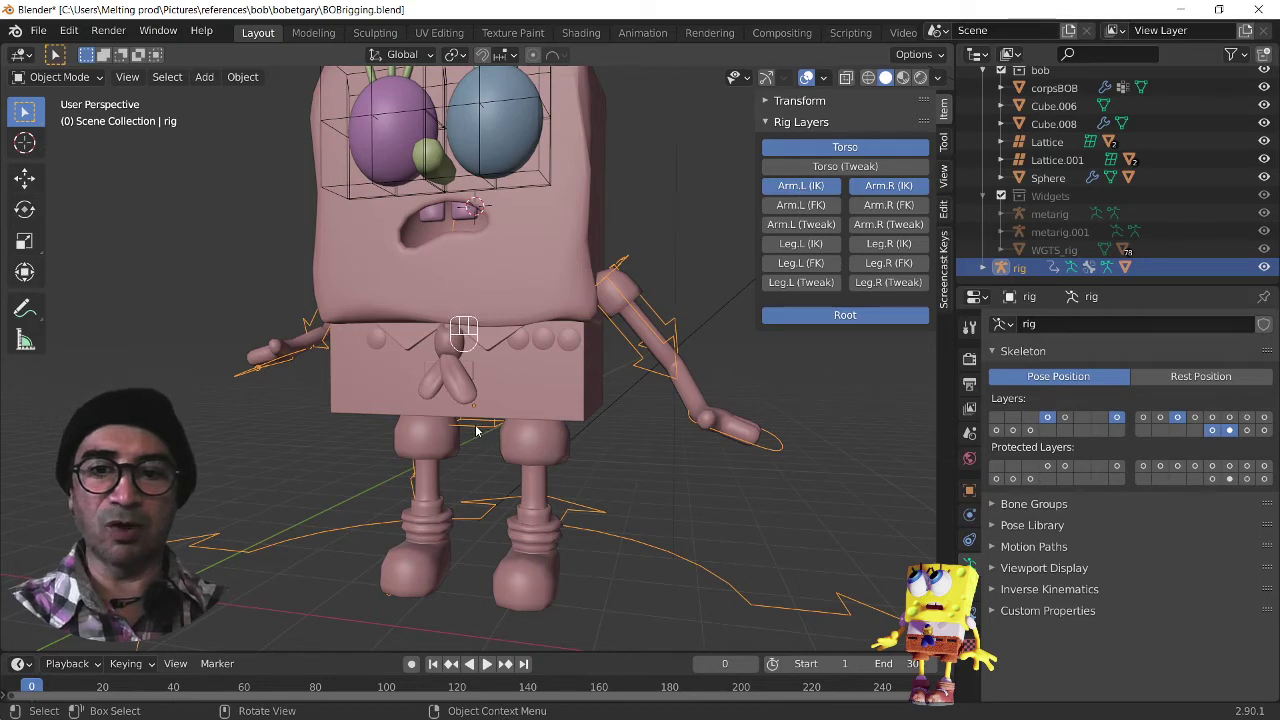
# Step: In Pose Mode, raise the rig's torso control to test how the body, tie and shirt buttons follow
pyautogui.hotkey('ctrl', 'Tab')
pyautogui.press('g')
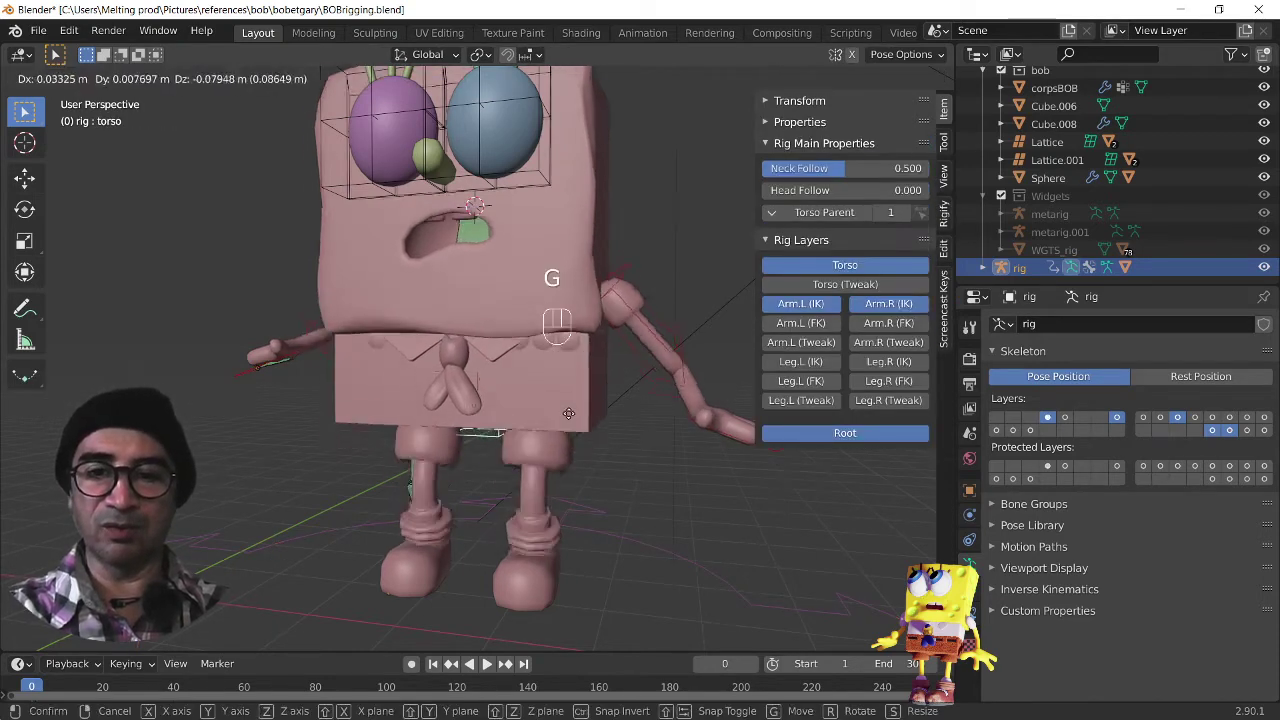
pyautogui.rightClick(564, 417)
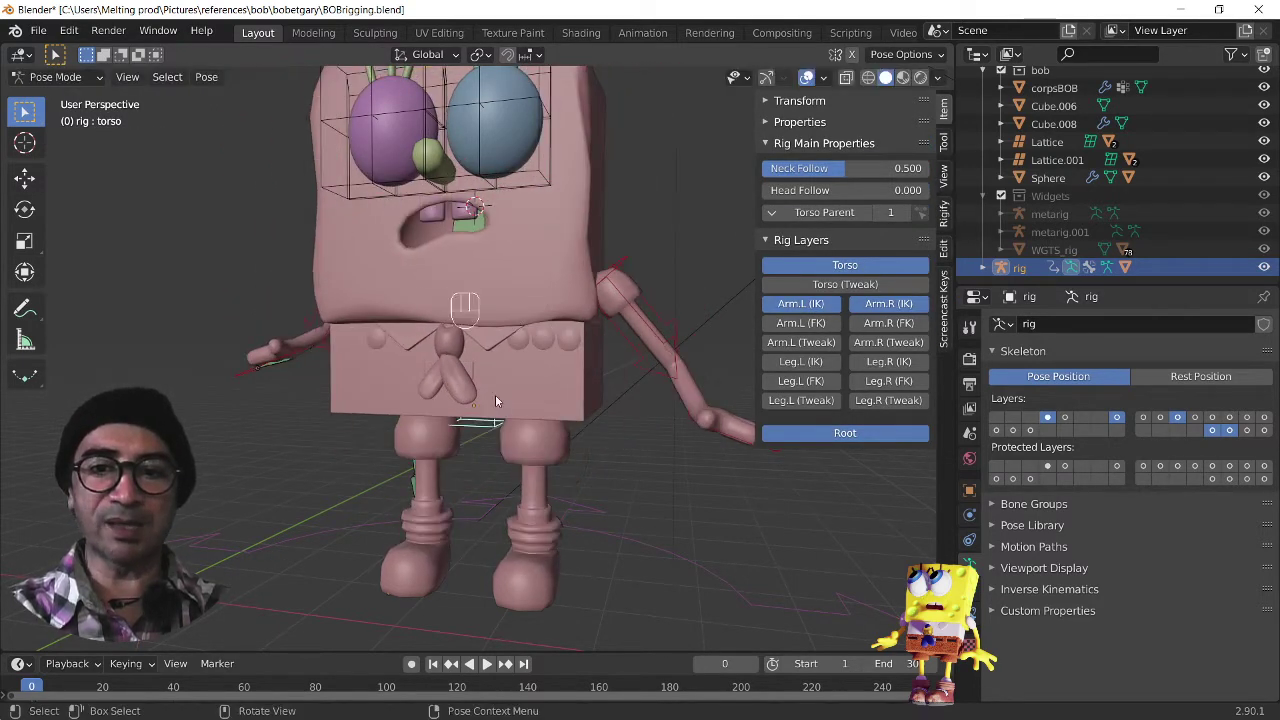
pyautogui.press('g')
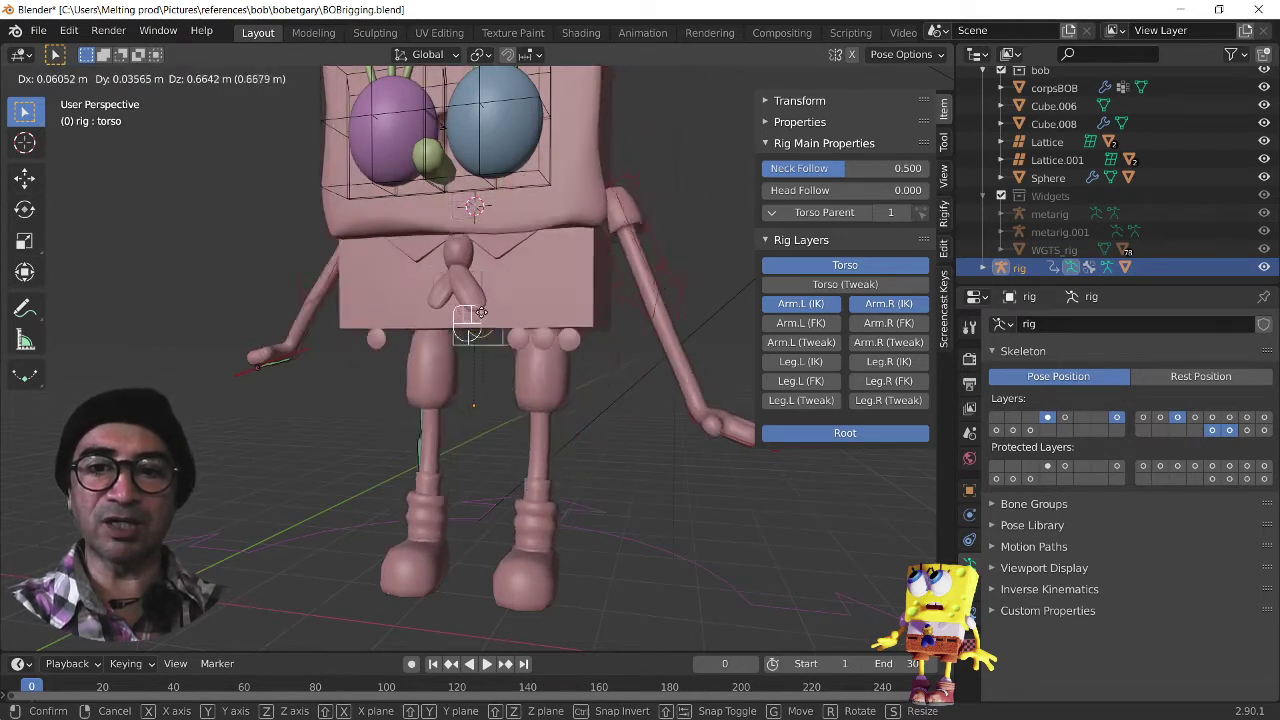
pyautogui.click(452, 415)
pyautogui.moveTo(452, 415); pyautogui.dragTo(349, 430, button='middle')
pyautogui.press('g')
pyautogui.click(411, 420)
pyautogui.scroll(2, 400, 456)
pyautogui.scroll(2, 361, 463)
pyautogui.click(211, 400)
pyautogui.press('Tab')
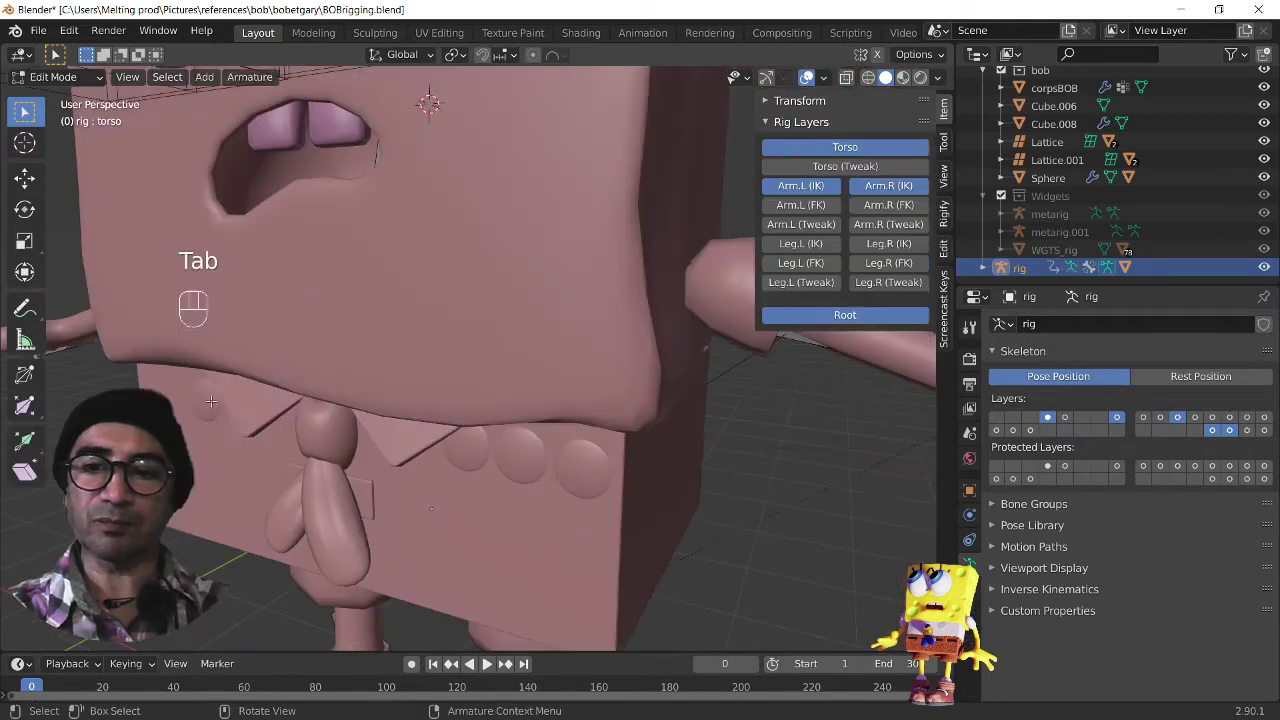
pyautogui.moveTo(140, 240); pyautogui.dragTo(94, 163, button='middle')
pyautogui.press('Tab')
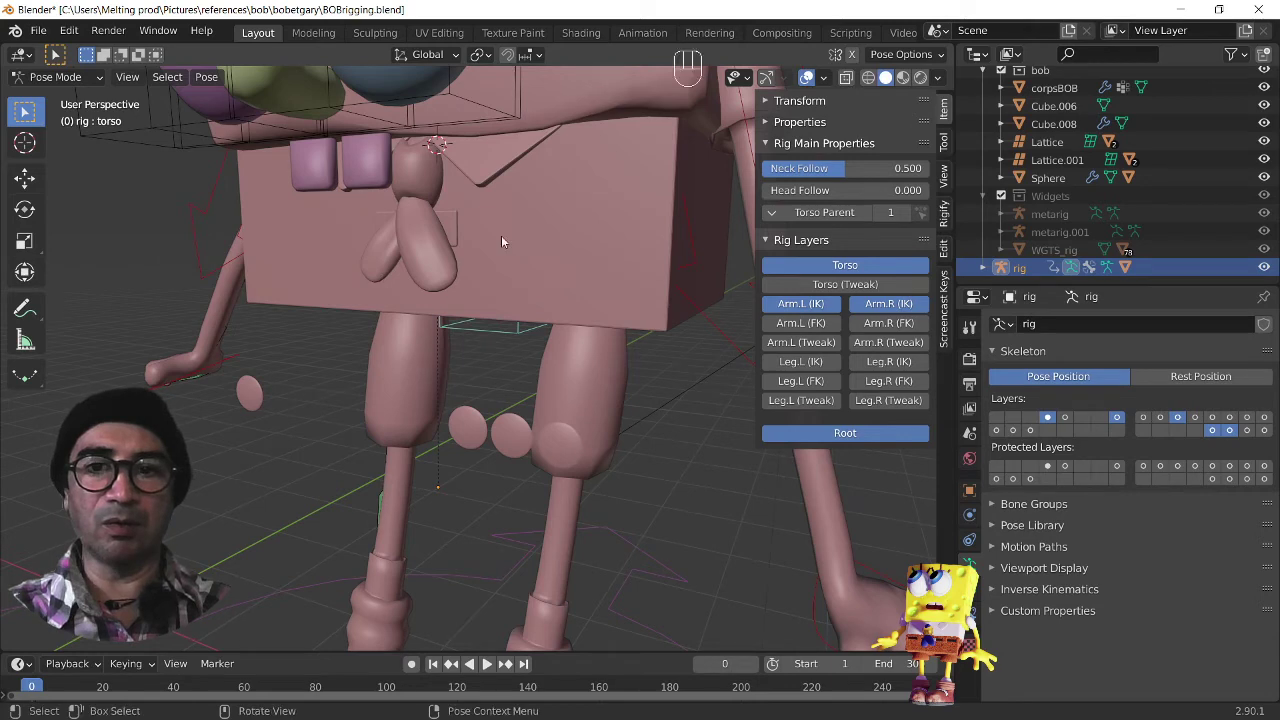
# Step: Leave Pose Mode and select the four round button pieces on the shirt of corpsBOB in Edit Mode
pyautogui.click(290, 264)
pyautogui.hotkey('ctrl', 'Tab')
pyautogui.click(292, 298)
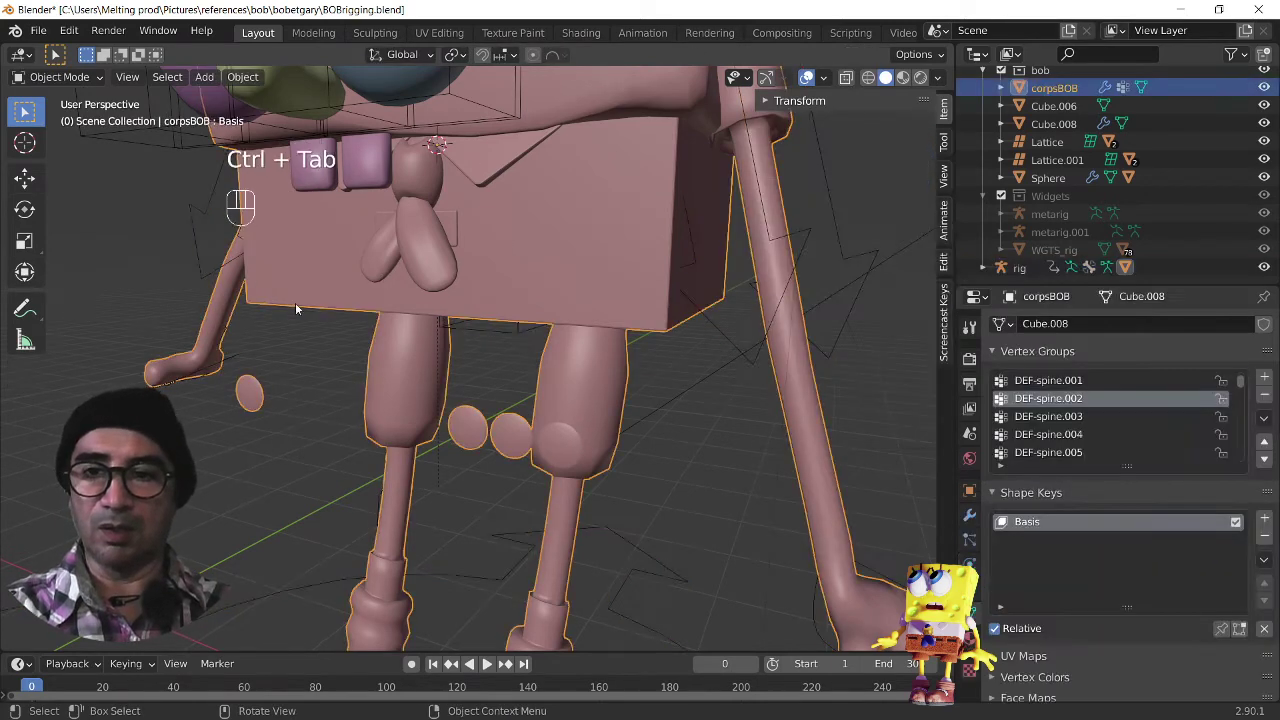
pyautogui.press('Tab')
pyautogui.click(250, 390)
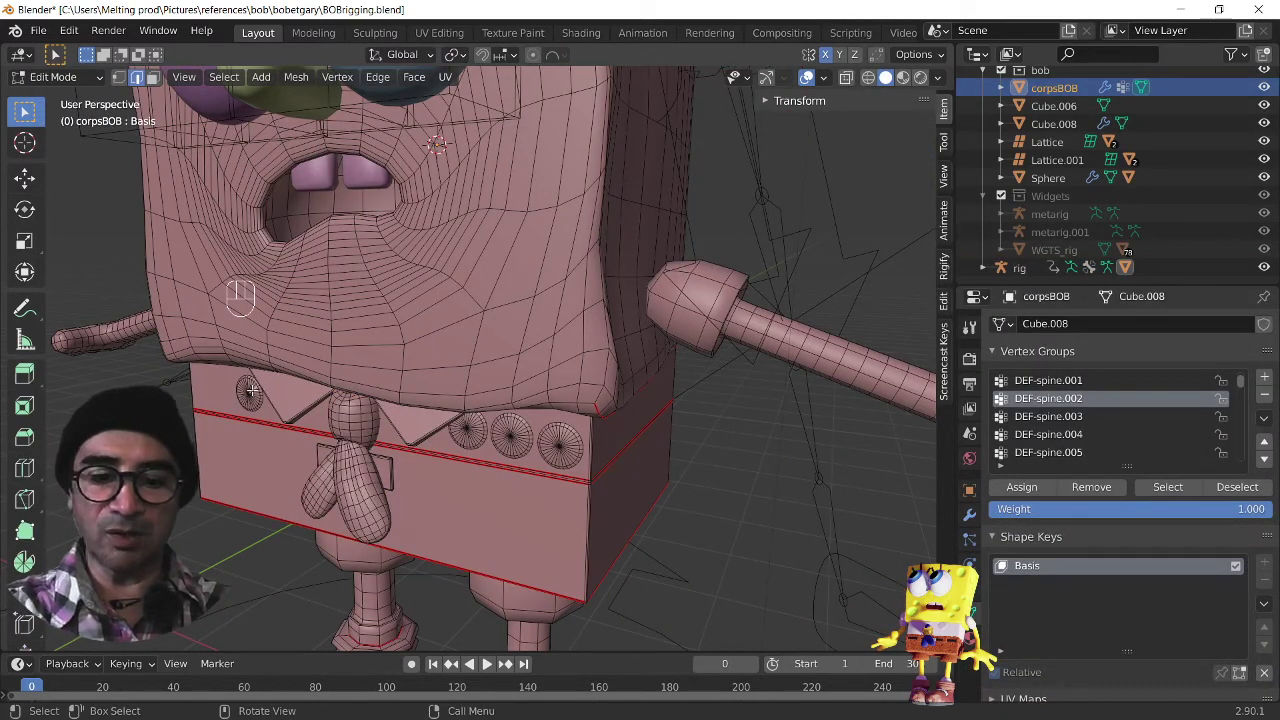
pyautogui.press('l')
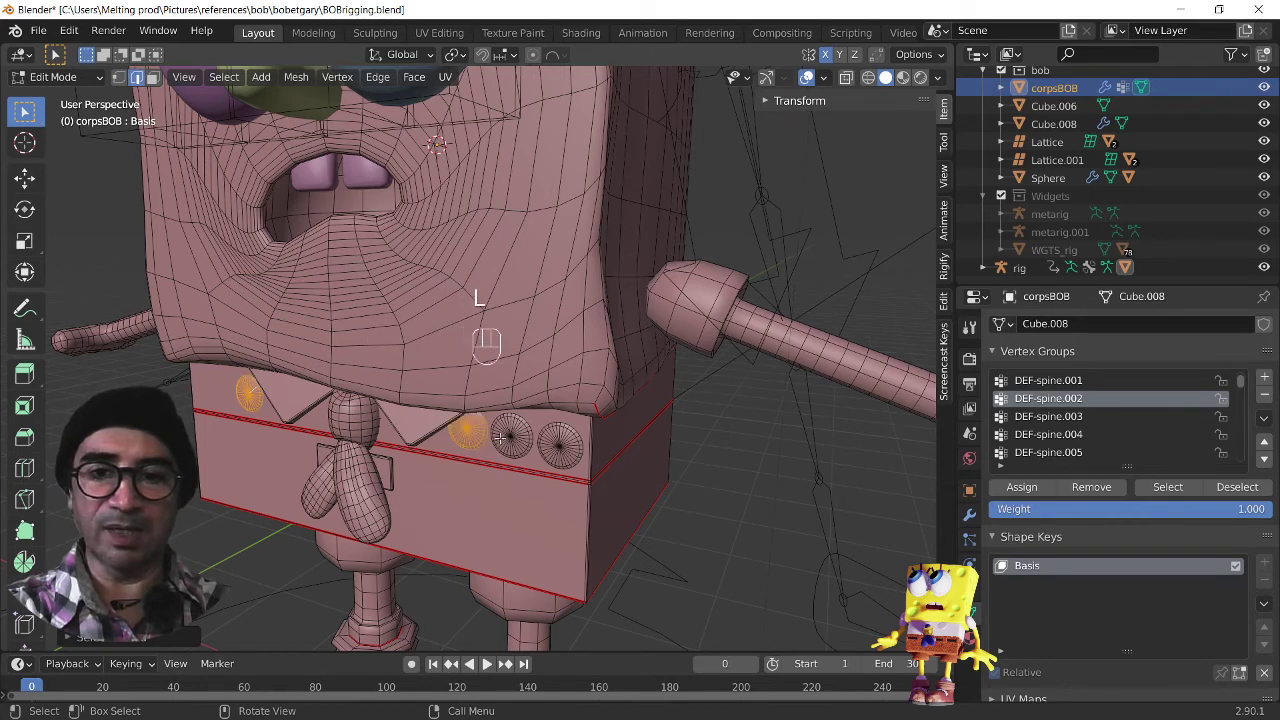
pyautogui.press('l')
pyautogui.press('l')
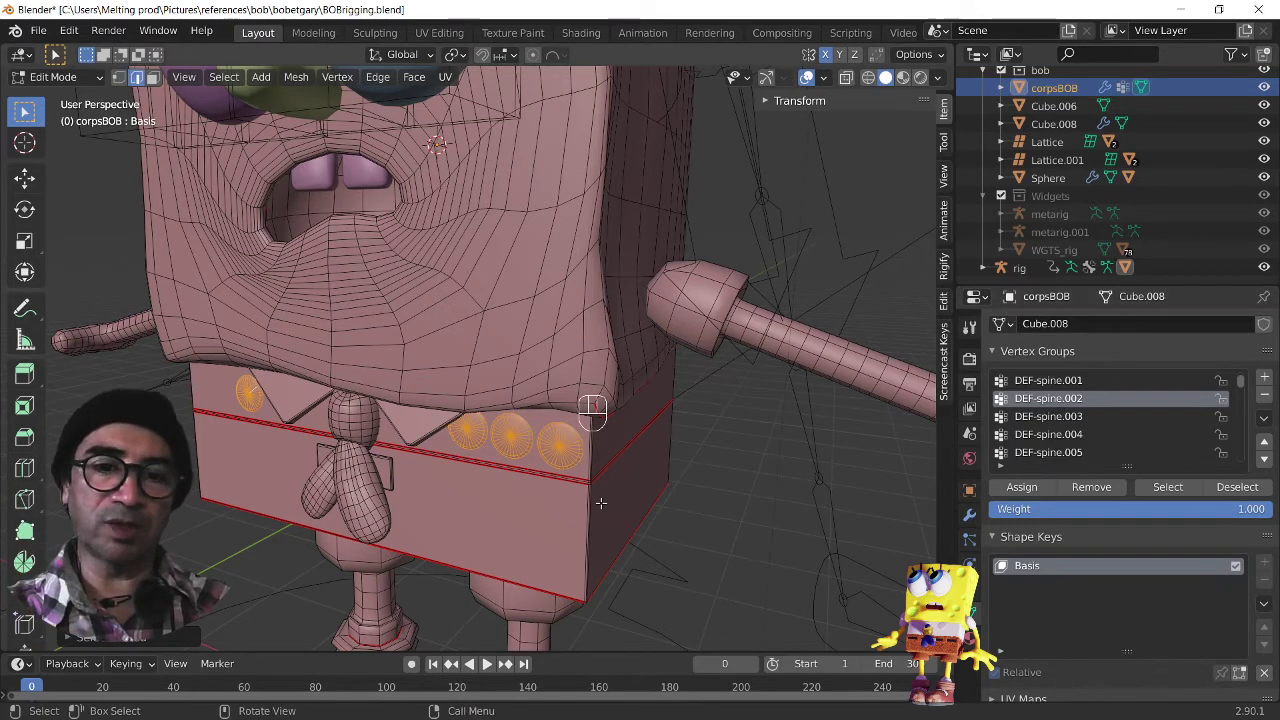
# Step: Assign the selected shirt buttons to the DEF-spine.002 vertex group with weight 1.000 and return to Object Mode
pyautogui.click(1088, 490)
pyautogui.moveTo(560, 360); pyautogui.dragTo(320, 460, button='middle')
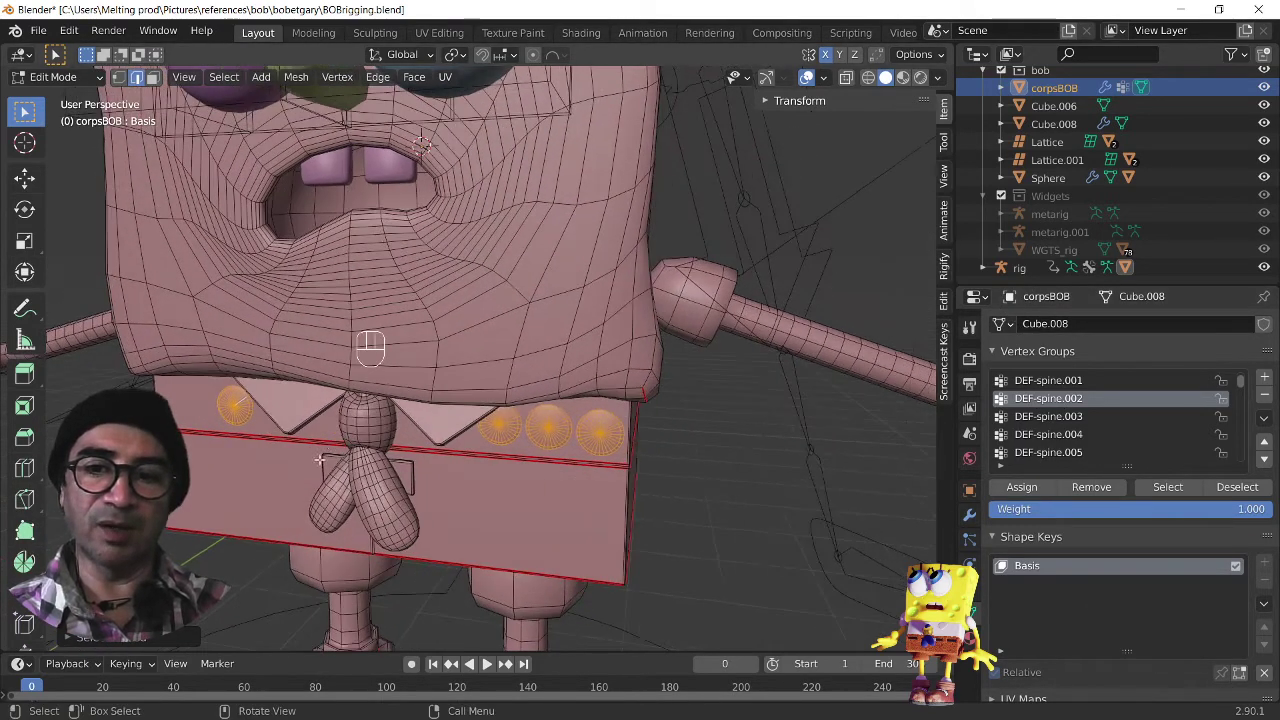
pyautogui.click(996, 405)
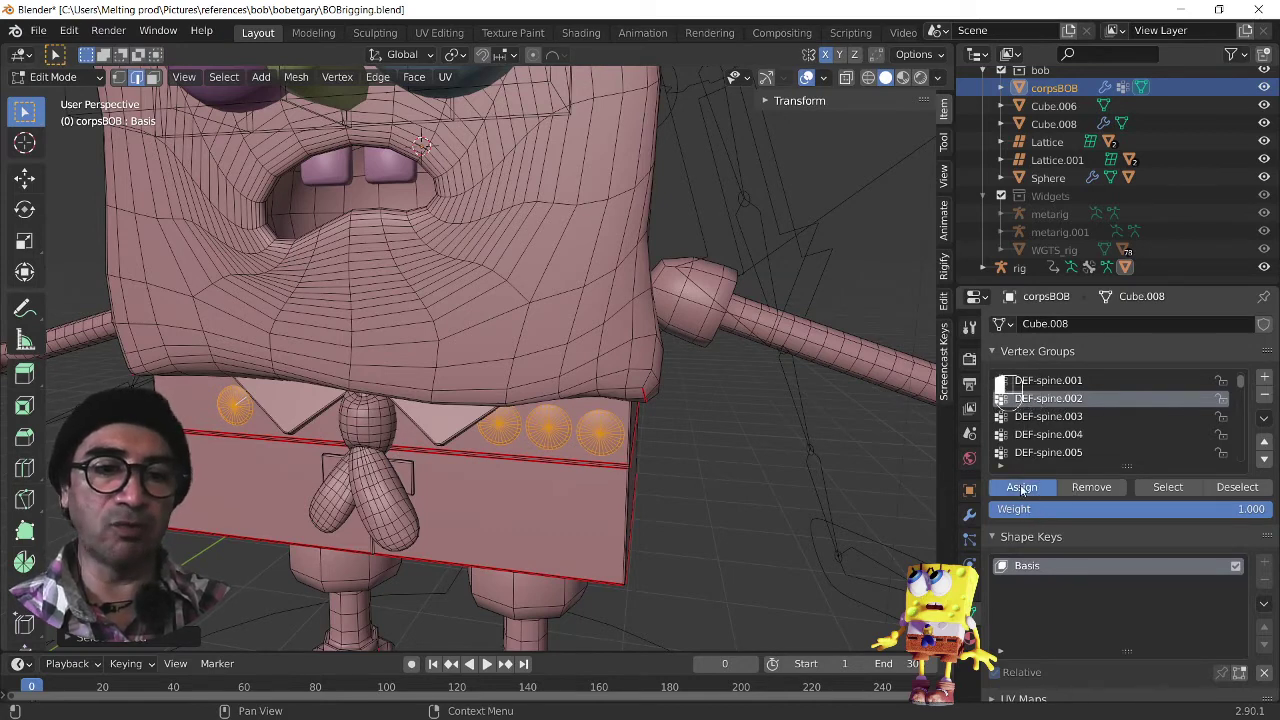
pyautogui.scroll(-1, 640, 467)
pyautogui.press('Tab')
# Step: Test the buttons by moving the rig's torso control in Pose Mode and clear its rotation and location
pyautogui.moveTo(640, 467); pyautogui.dragTo(492, 352, button='middle')
pyautogui.click(498, 348)
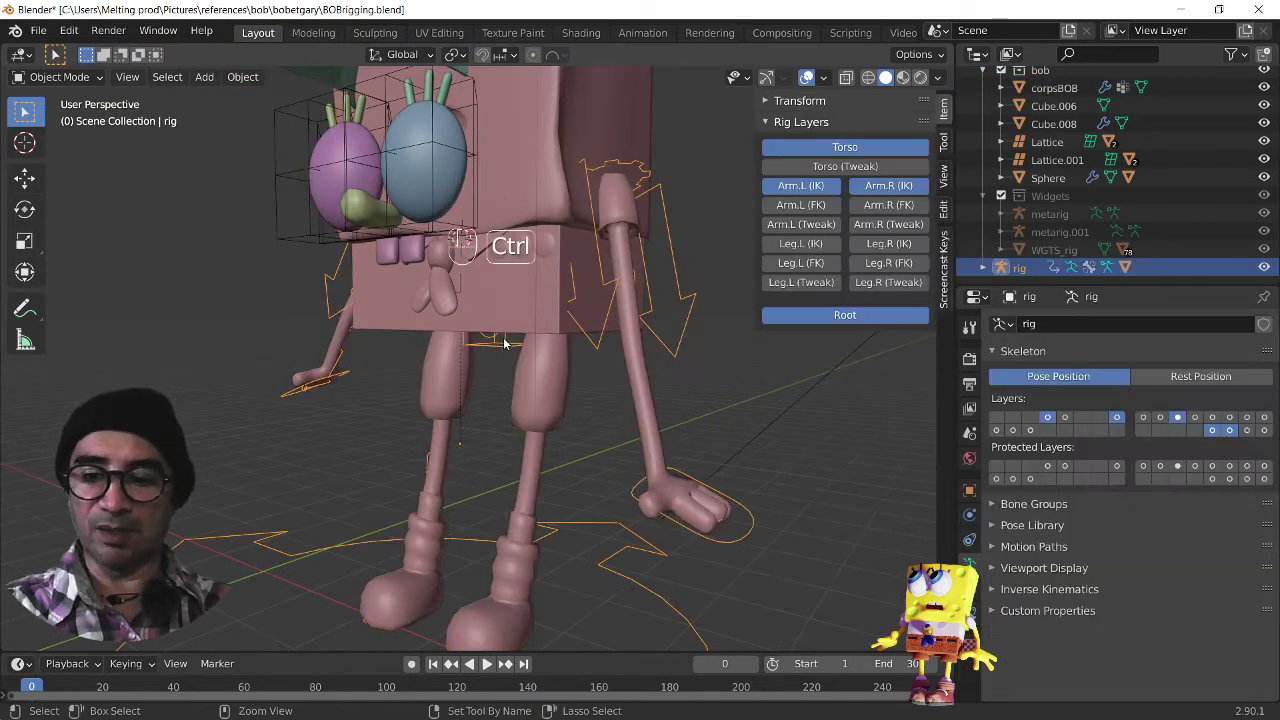
pyautogui.hotkey('ctrl', 'Tab')
pyautogui.click(504, 345)
pyautogui.press('g')
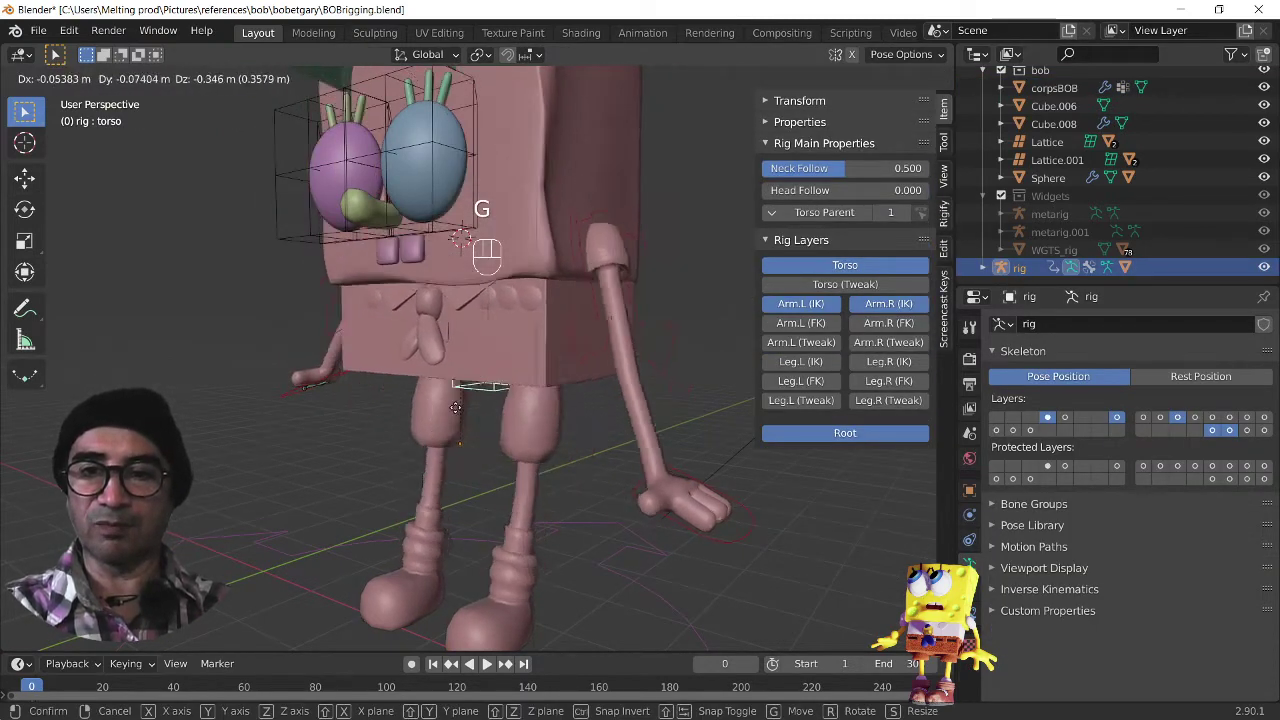
pyautogui.click(463, 495)
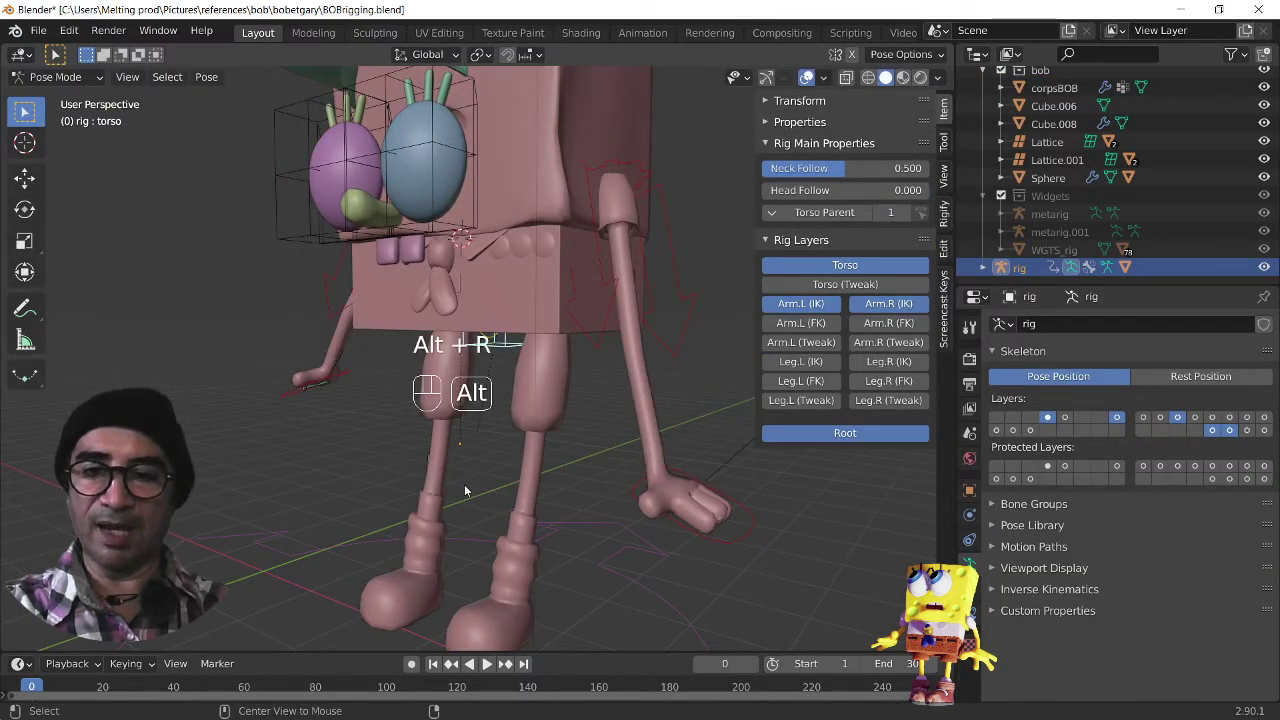
pyautogui.hotkey('alt', 'g')
# Step: Show only the rig's deform bone layer and display the bones in front of the mesh
pyautogui.scroll(5, 346, 501)
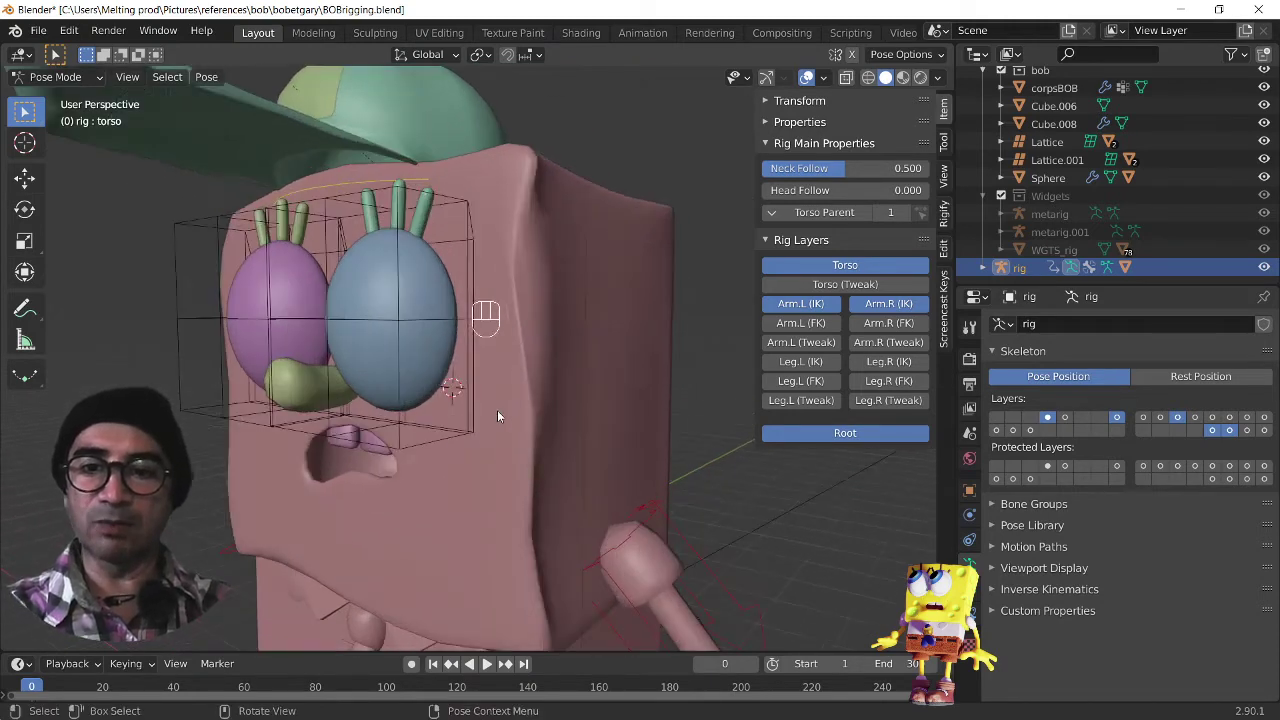
pyautogui.moveTo(426, 473); pyautogui.dragTo(476, 413, button='middle')
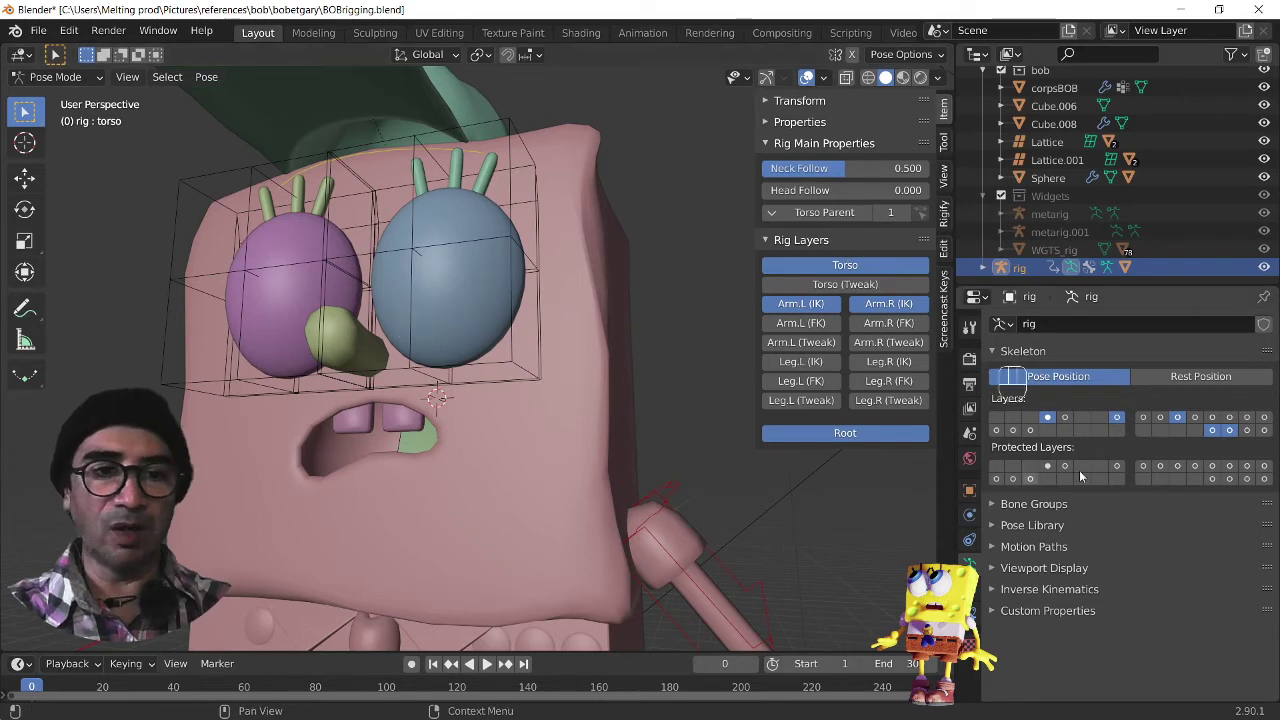
pyautogui.click(1229, 430)
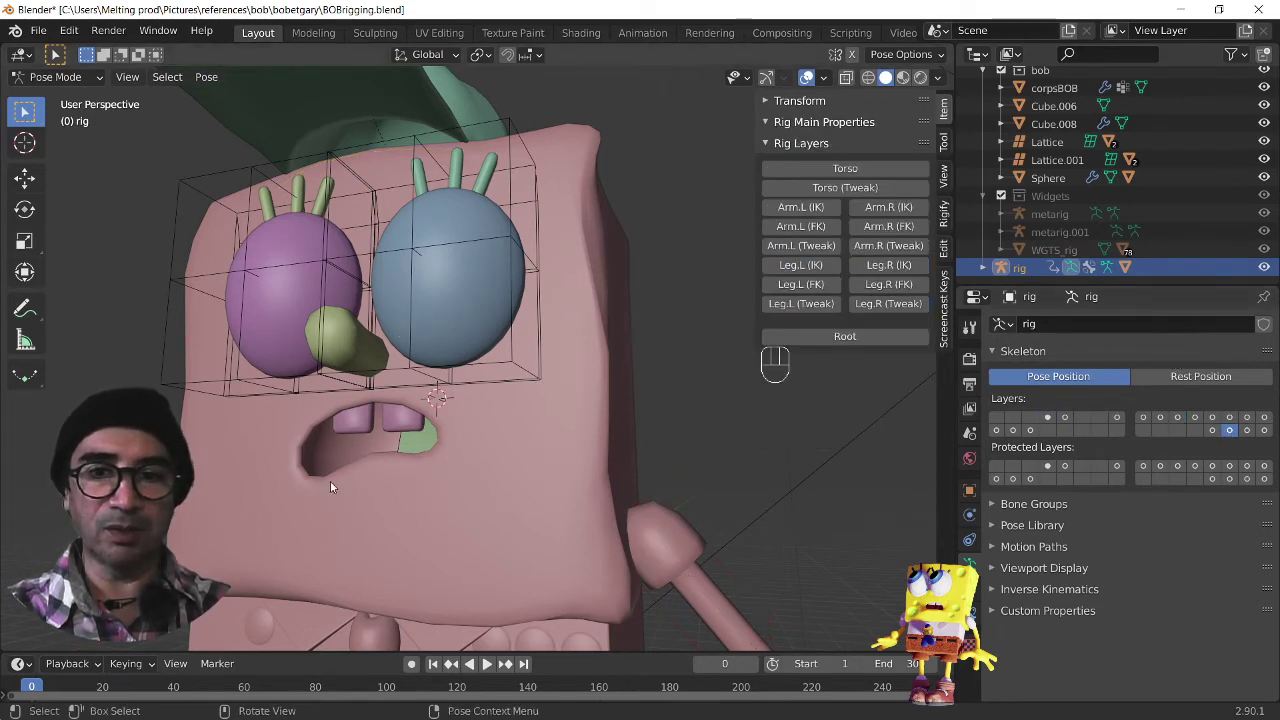
pyautogui.moveTo(330, 481); pyautogui.dragTo(400, 488, button='middle')
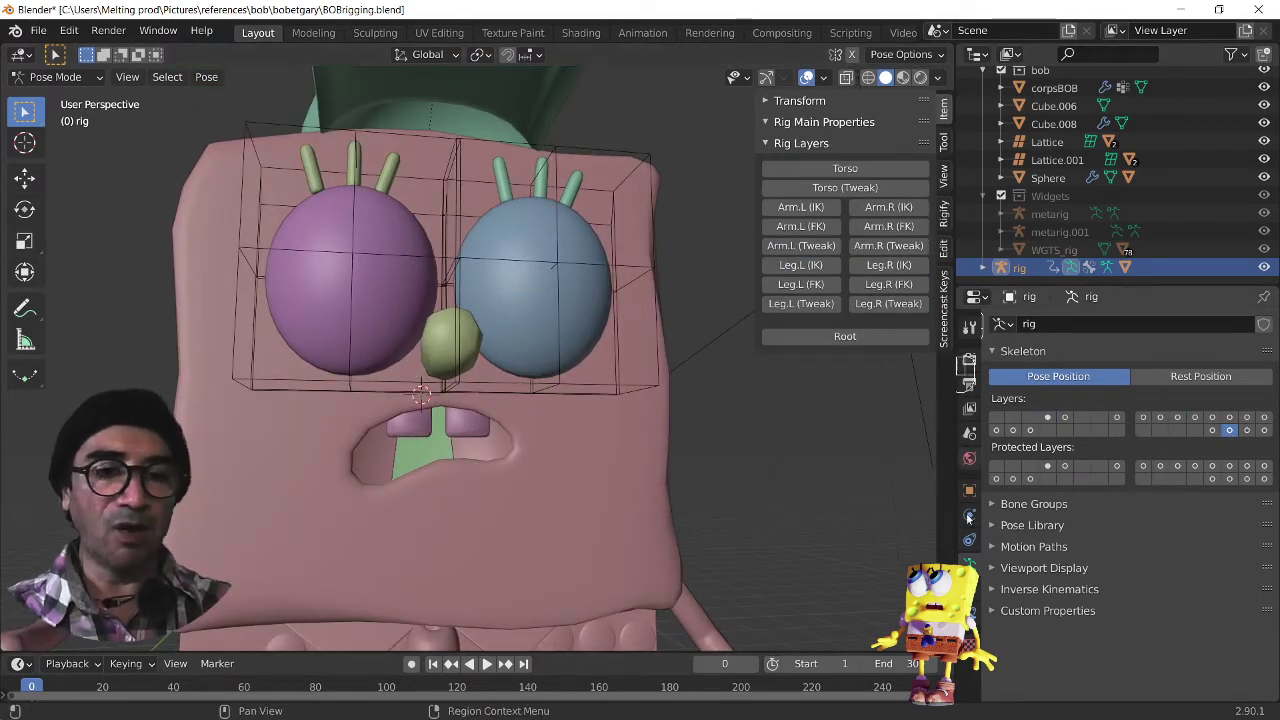
pyautogui.click(1054, 567)
pyautogui.scroll(-1, 1086, 568)
pyautogui.click(1101, 643)
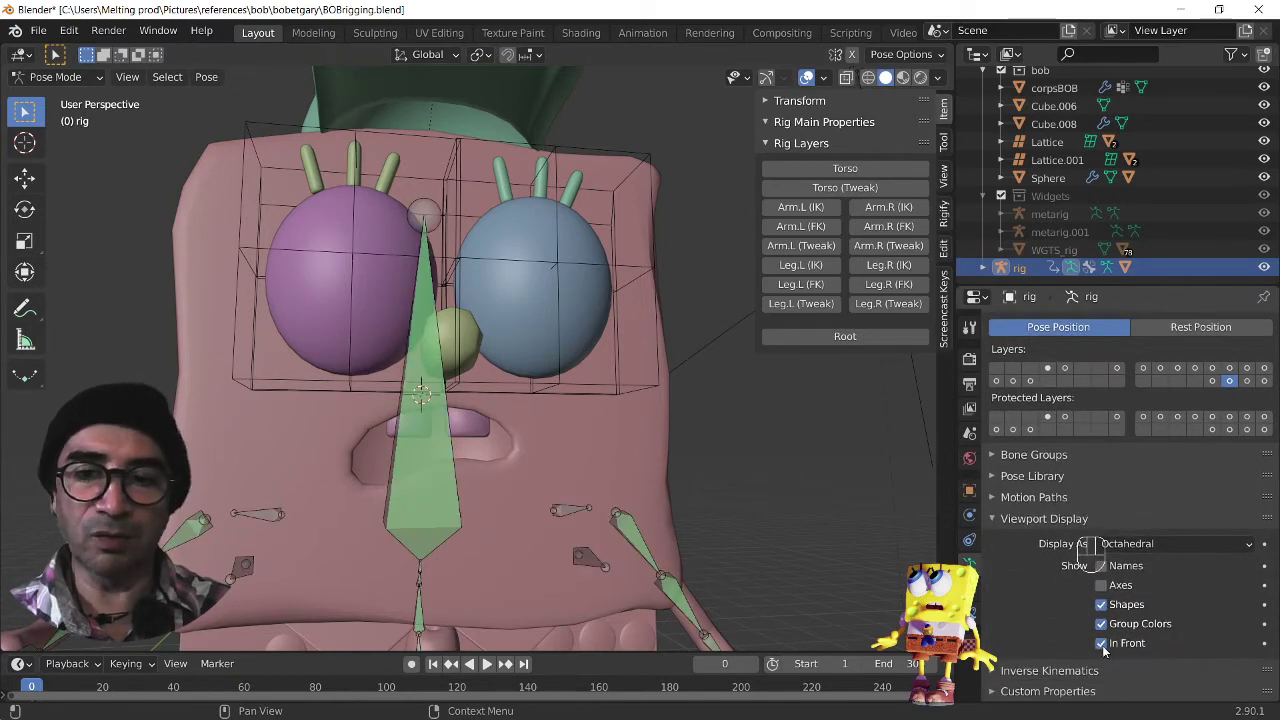
# Step: Select the large head bone DEF-spine.006 in Pose Mode
pyautogui.moveTo(720, 480)
pyautogui.mouseDown(button='middle')
pyautogui.moveTo(682, 513)
pyautogui.moveTo(553, 534)
pyautogui.moveTo(626, 488)
pyautogui.moveTo(590, 540)
pyautogui.mouseUp(button='middle')
pyautogui.keyDown('shift'); pyautogui.moveTo(578, 556); pyautogui.dragTo(580, 410, button='middle'); pyautogui.keyUp('shift')
pyautogui.moveTo(572, 436); pyautogui.dragTo(588, 494, button='middle')
pyautogui.keyDown('shift'); pyautogui.moveTo(584, 491); pyautogui.dragTo(593, 603, button='middle'); pyautogui.keyUp('shift')
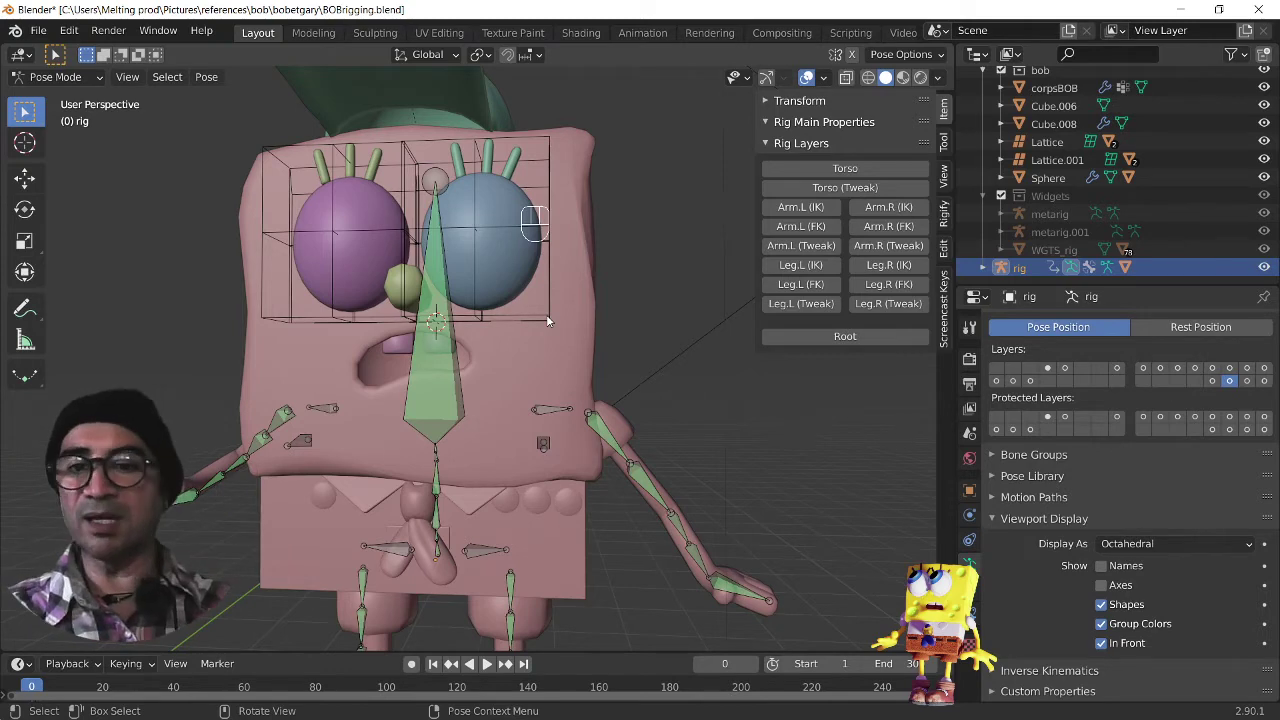
pyautogui.click(446, 399)
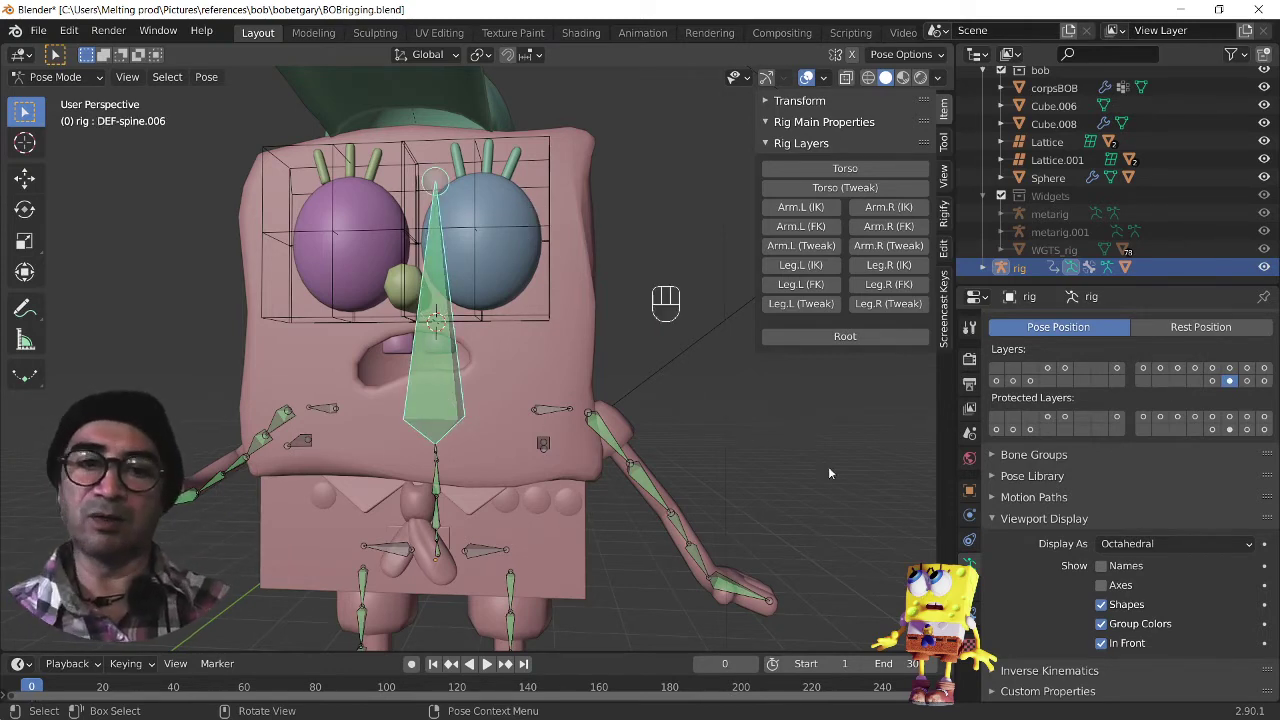
pyautogui.keyDown('shift'); pyautogui.moveTo(646, 372); pyautogui.dragTo(672, 452, button='middle'); pyautogui.keyUp('shift')
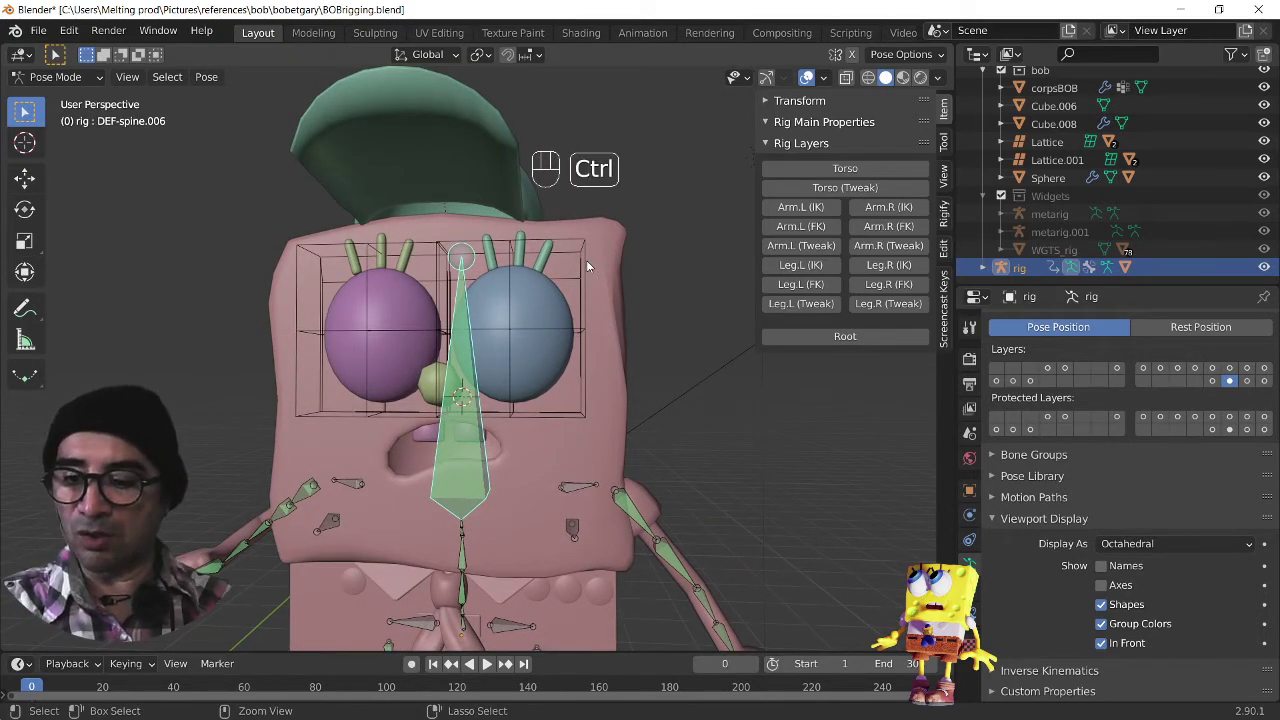
# Step: In Object Mode, select Lattice.001 around the blue eye, add the rig as active object and return to Pose Mode
pyautogui.hotkey('ctrl', 'Tab')
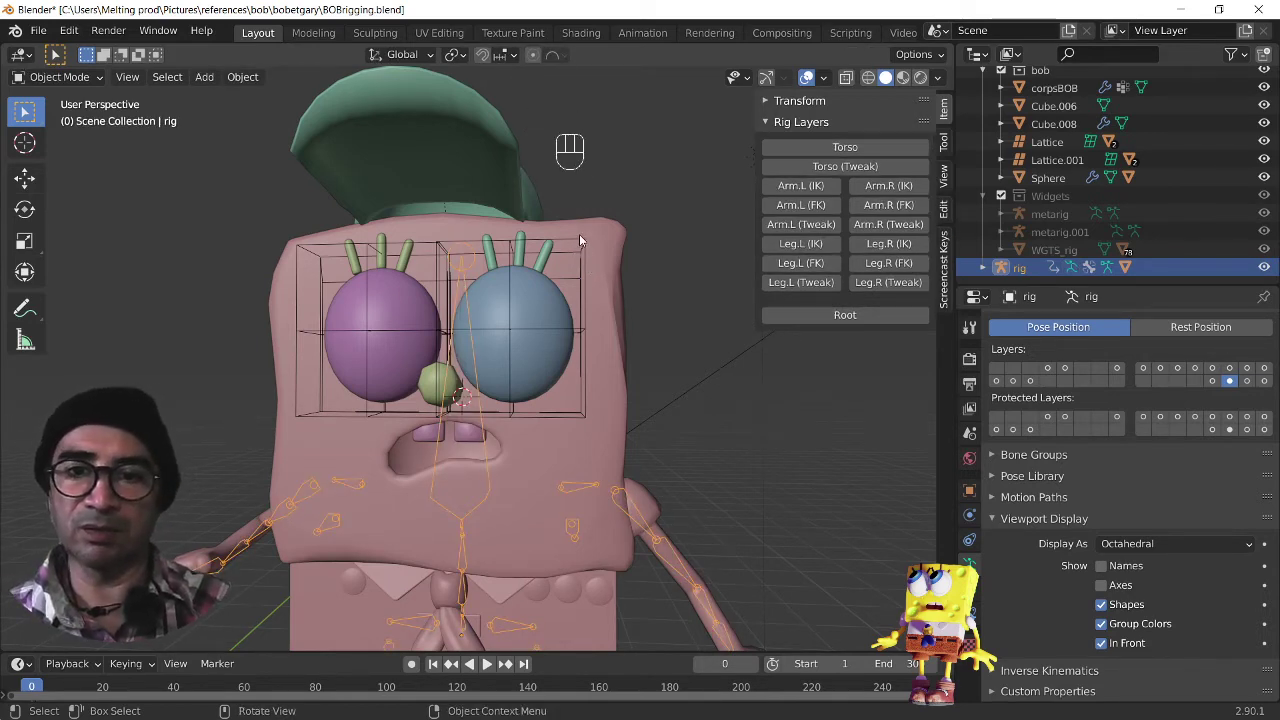
pyautogui.click(580, 240)
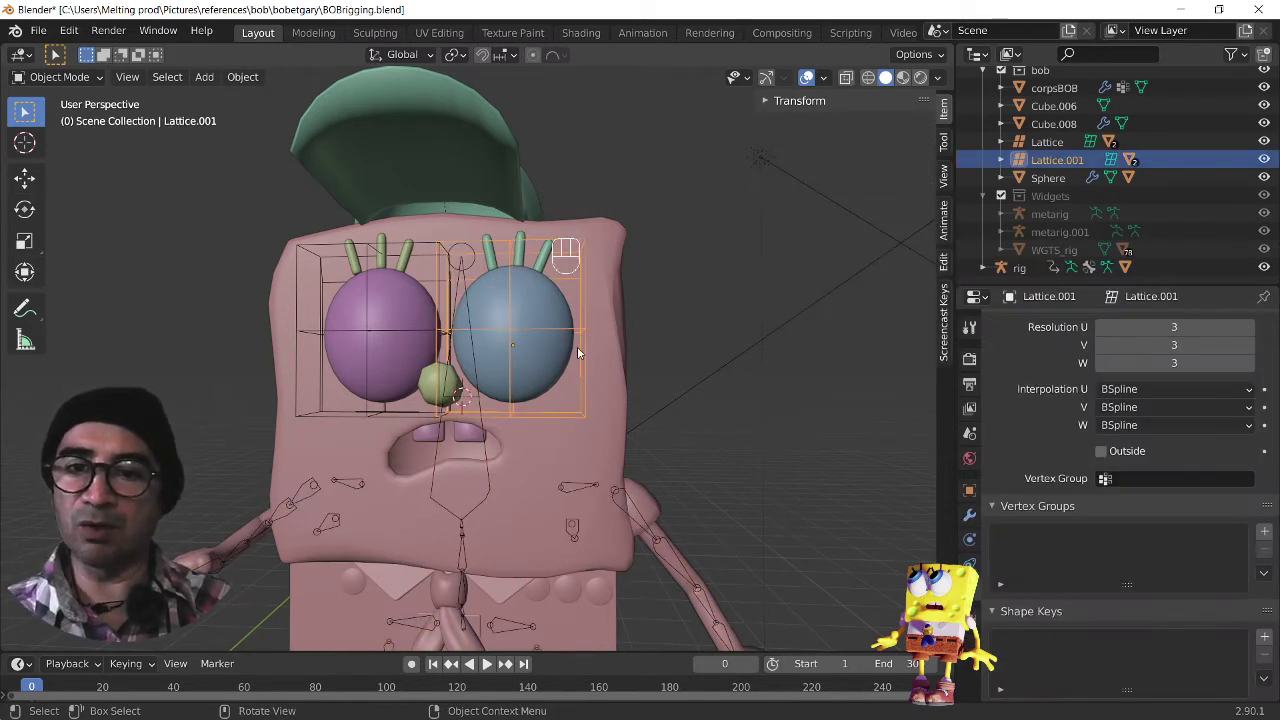
pyautogui.scroll(2, 560, 420)
pyautogui.moveTo(535, 476); pyautogui.dragTo(529, 476, button='middle')
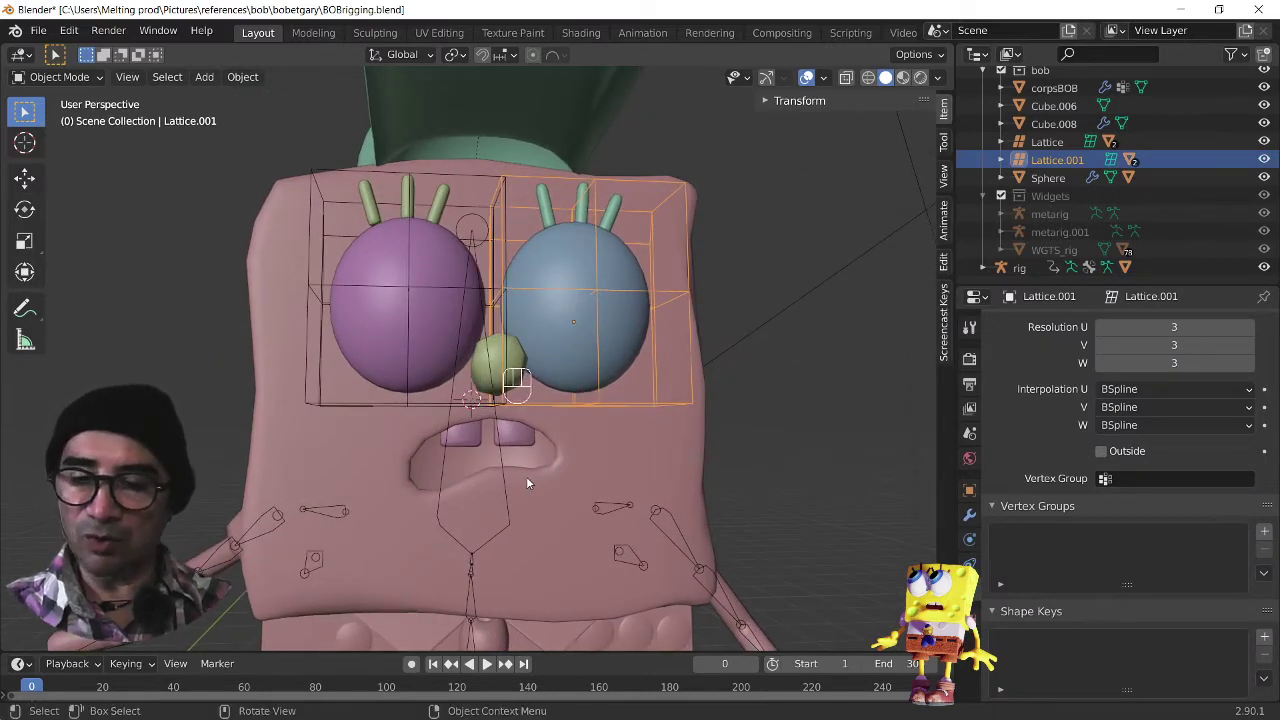
pyautogui.keyDown('shift'); pyautogui.click(500, 457); pyautogui.keyUp('shift')
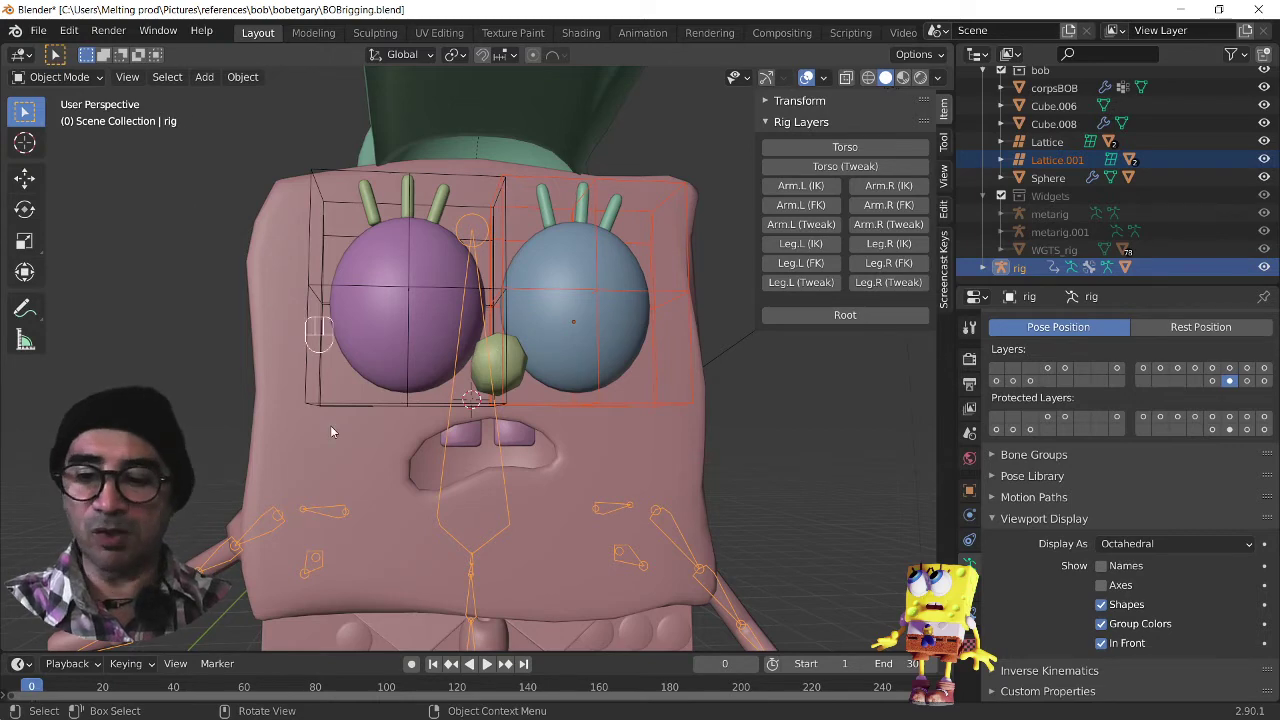
pyautogui.hotkey('ctrl', 'Tab')
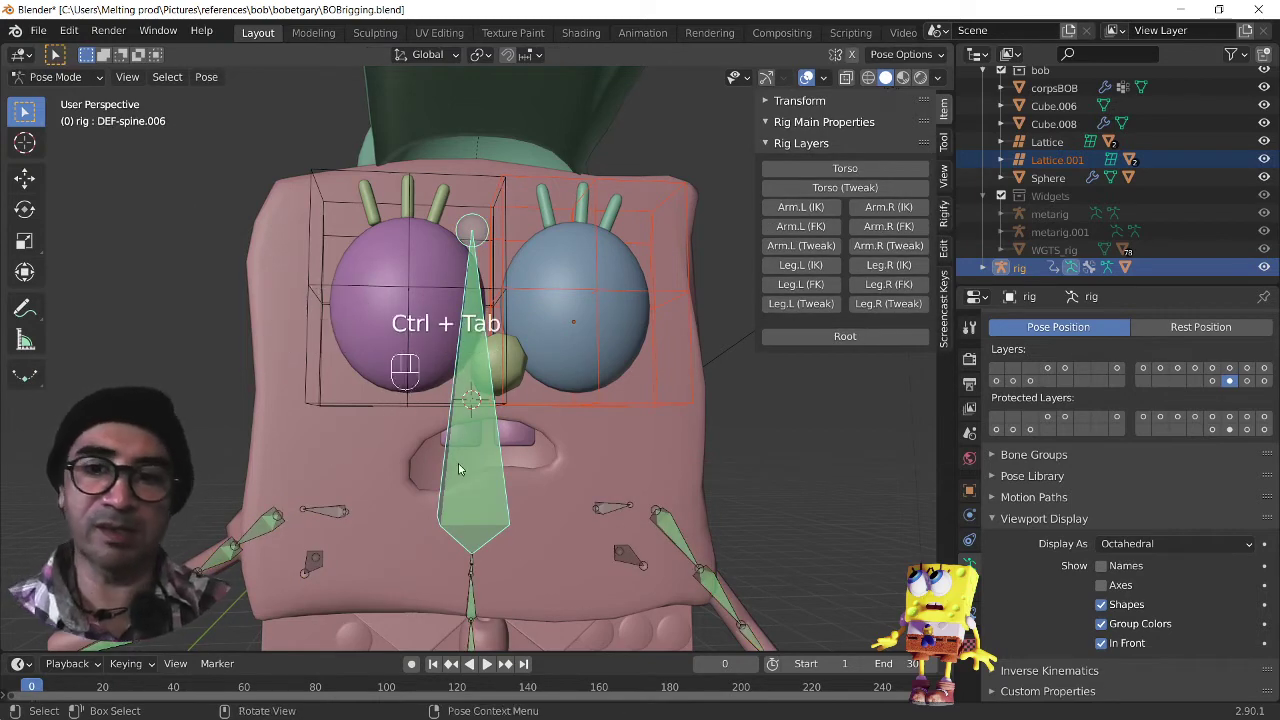
# Step: Parent Lattice.001 to the head bone DEF-spine.006 using the Bone option
pyautogui.scroll(-3, 525, 482)
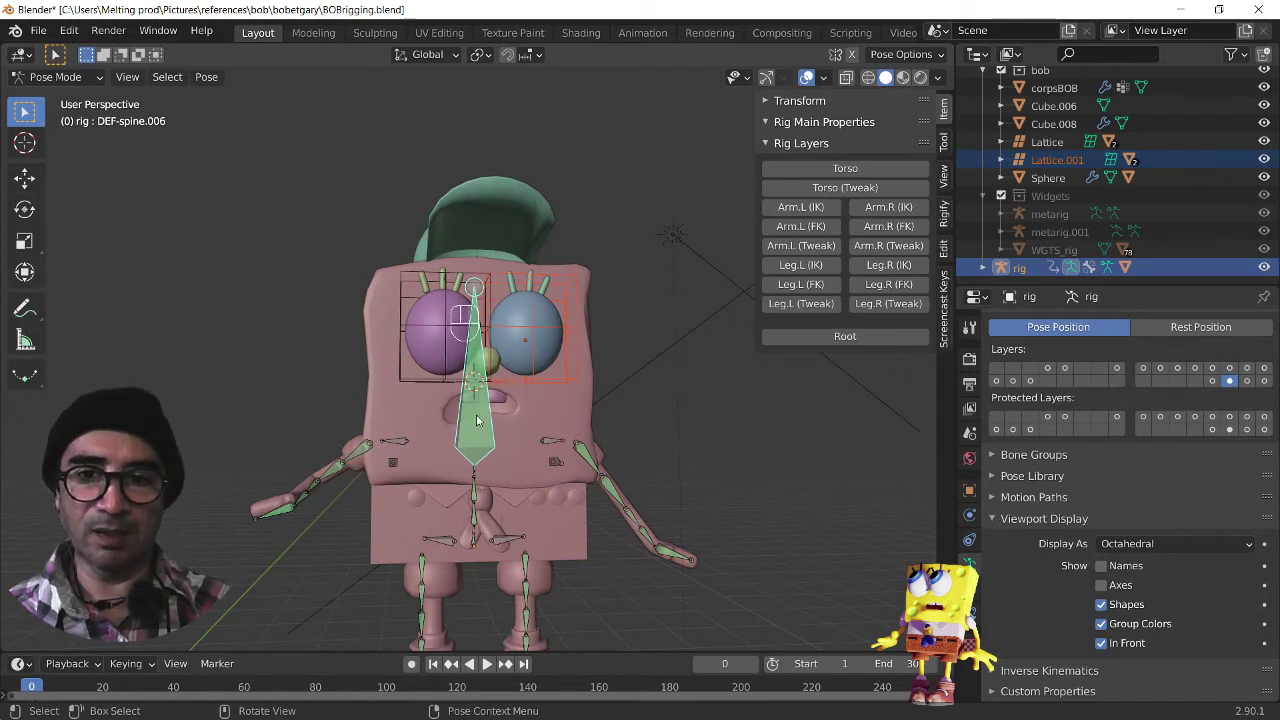
pyautogui.scroll(2, 556, 396)
pyautogui.hotkey('ctrl', 'p')
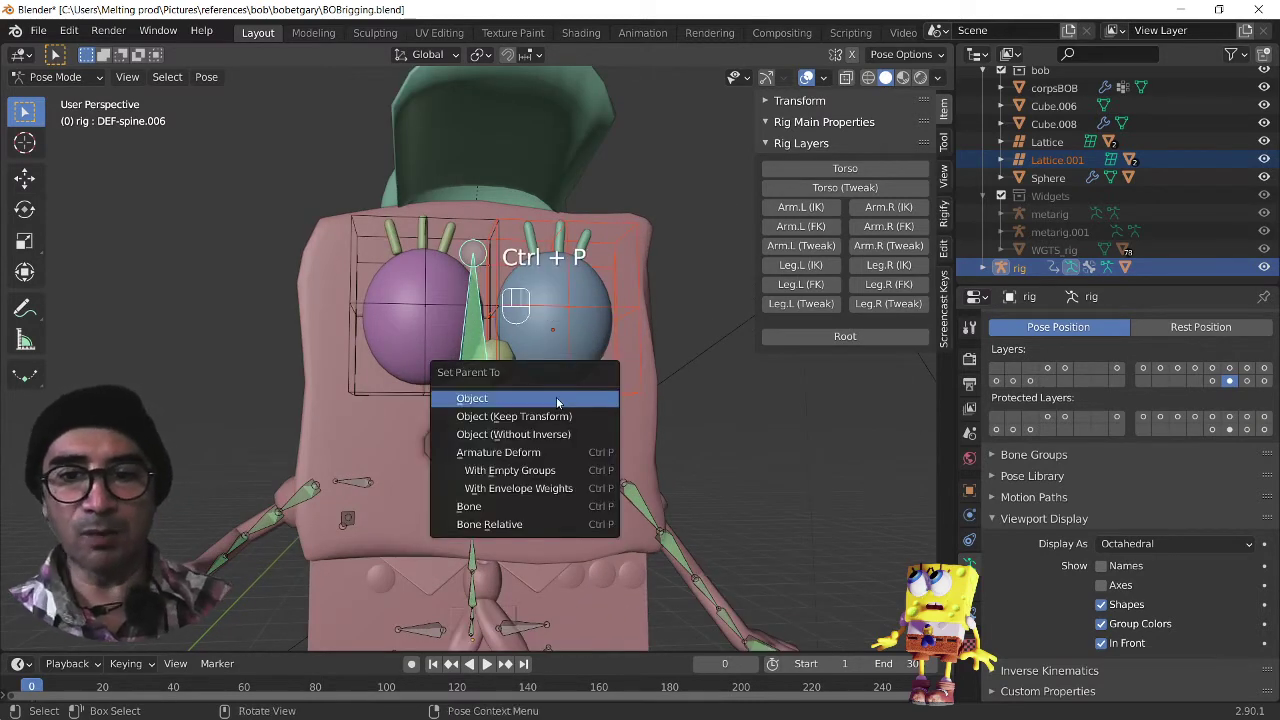
pyautogui.click(472, 508)
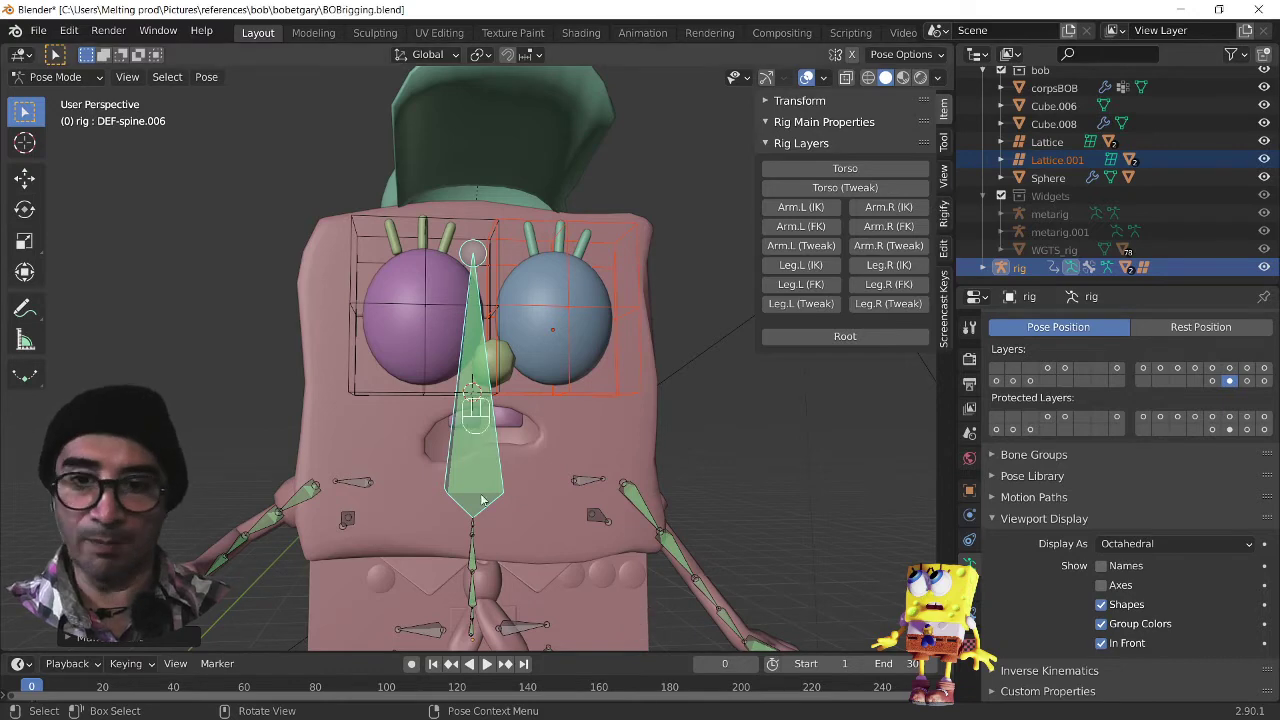
# Step: Select the Lattice around the purple eye together with the rig and parent it to the head bone DEF-spine.006
pyautogui.click(392, 400)
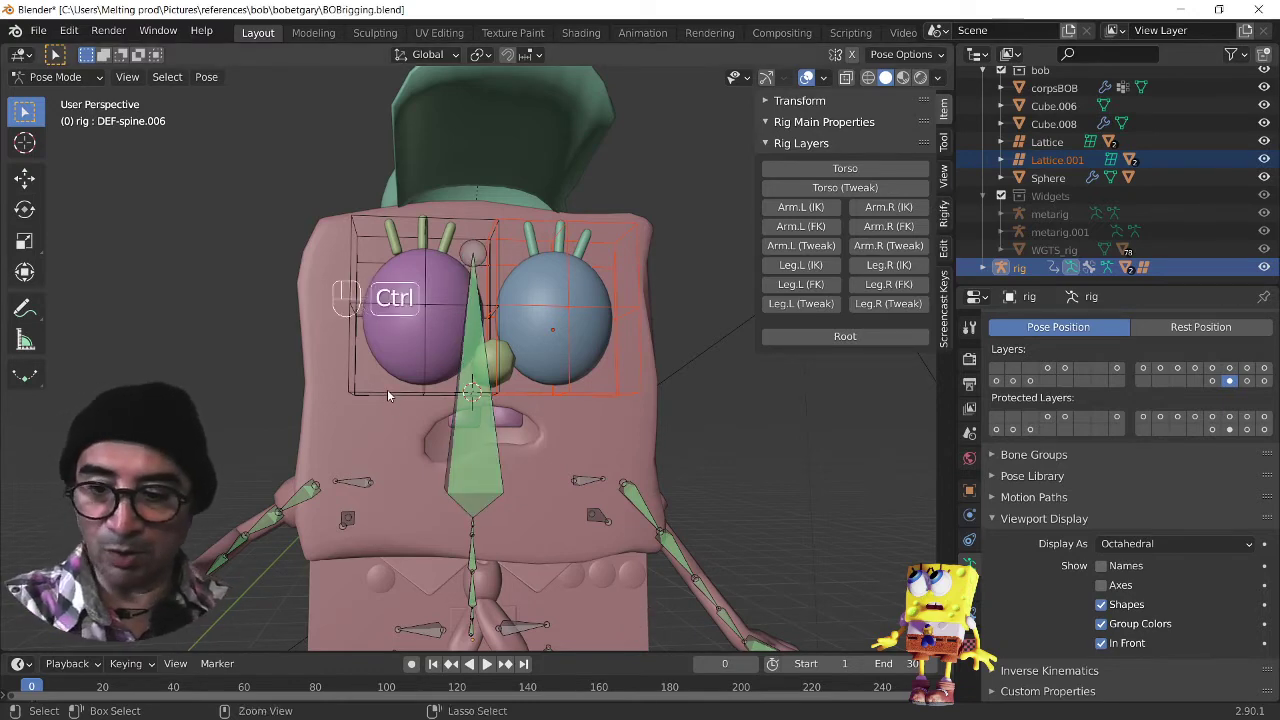
pyautogui.hotkey('ctrl', 'Tab')
pyautogui.click(387, 389)
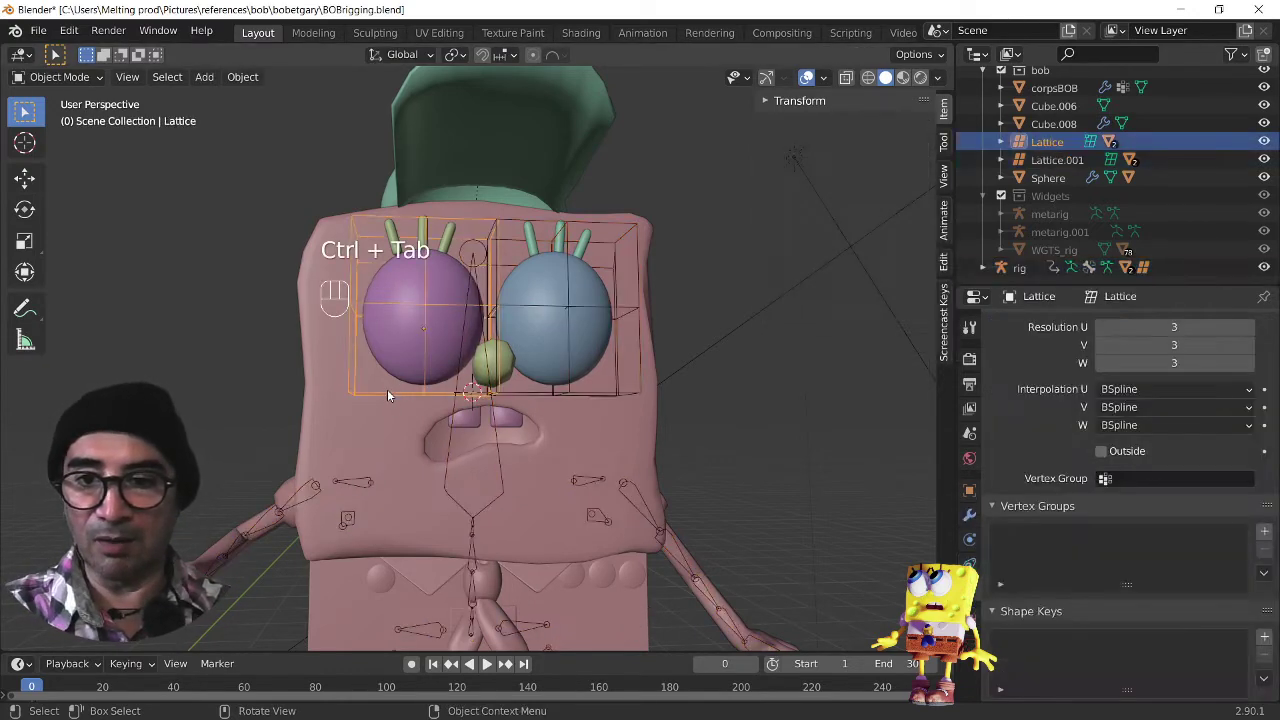
pyautogui.keyDown('shift'); pyautogui.click(450, 466); pyautogui.keyUp('shift')
pyautogui.hotkey('ctrl', 'Tab')
pyautogui.click(470, 453)
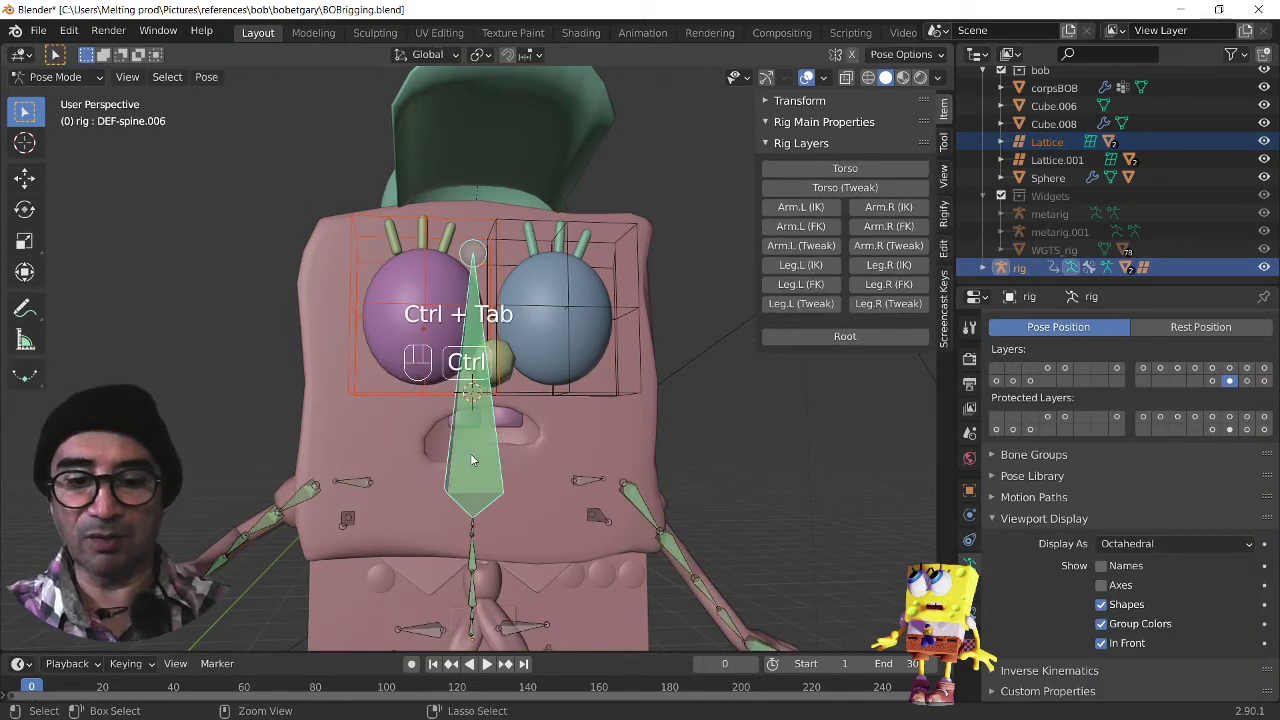
pyautogui.hotkey('ctrl', 'p')
pyautogui.click(470, 453)
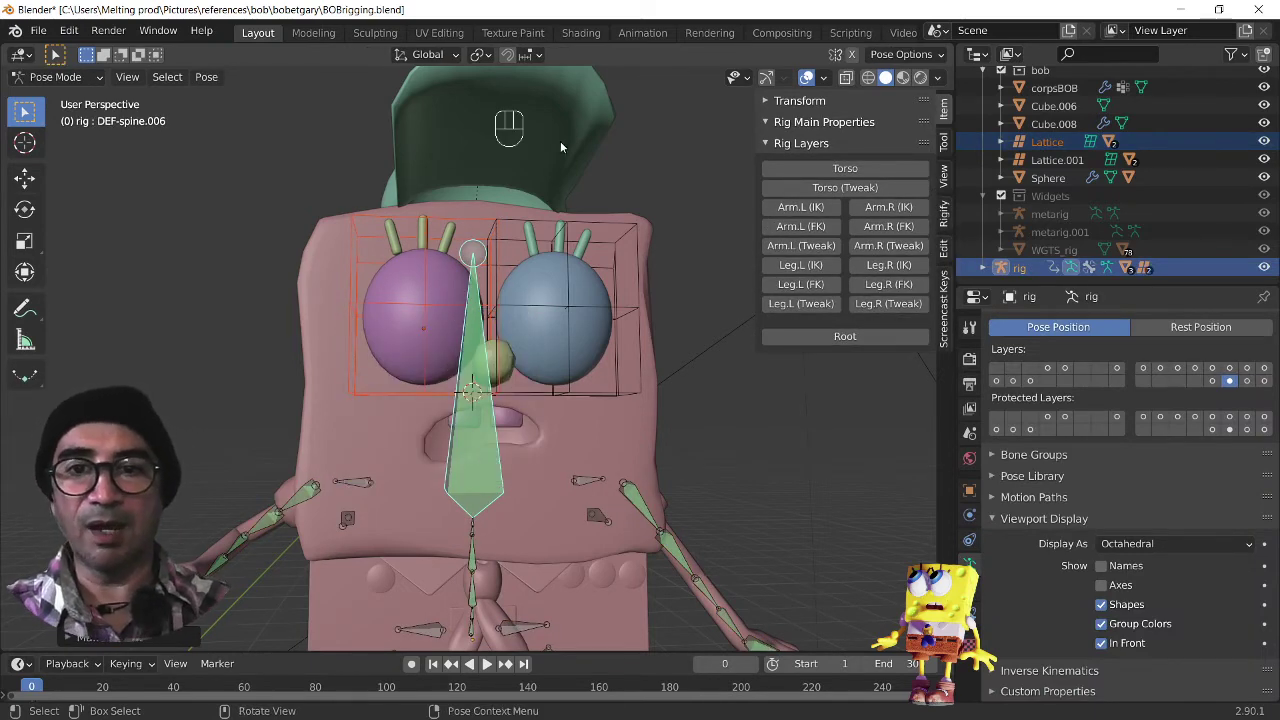
# Step: Select the Sphere cap together with the rig and parent it to the head bone DEF-spine.006
pyautogui.hotkey('ctrl', 'Tab')
pyautogui.click(478, 501)
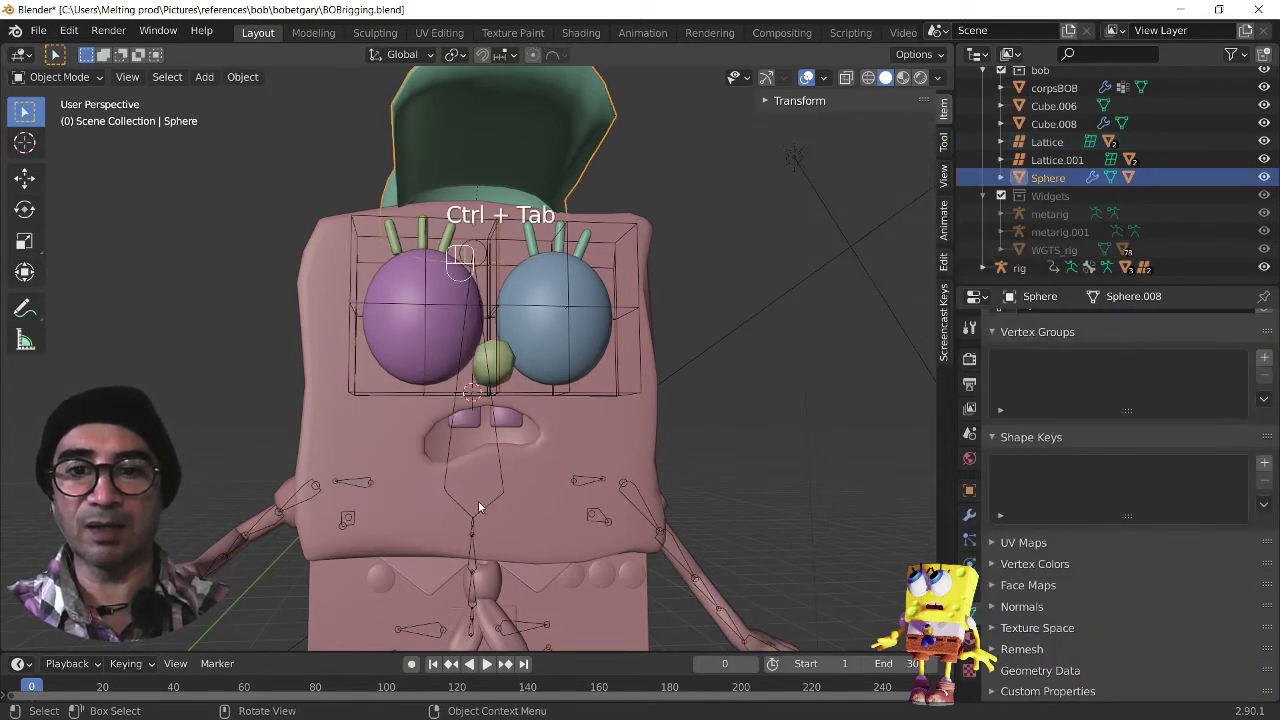
pyautogui.keyDown('shift'); pyautogui.click(496, 486); pyautogui.keyUp('shift')
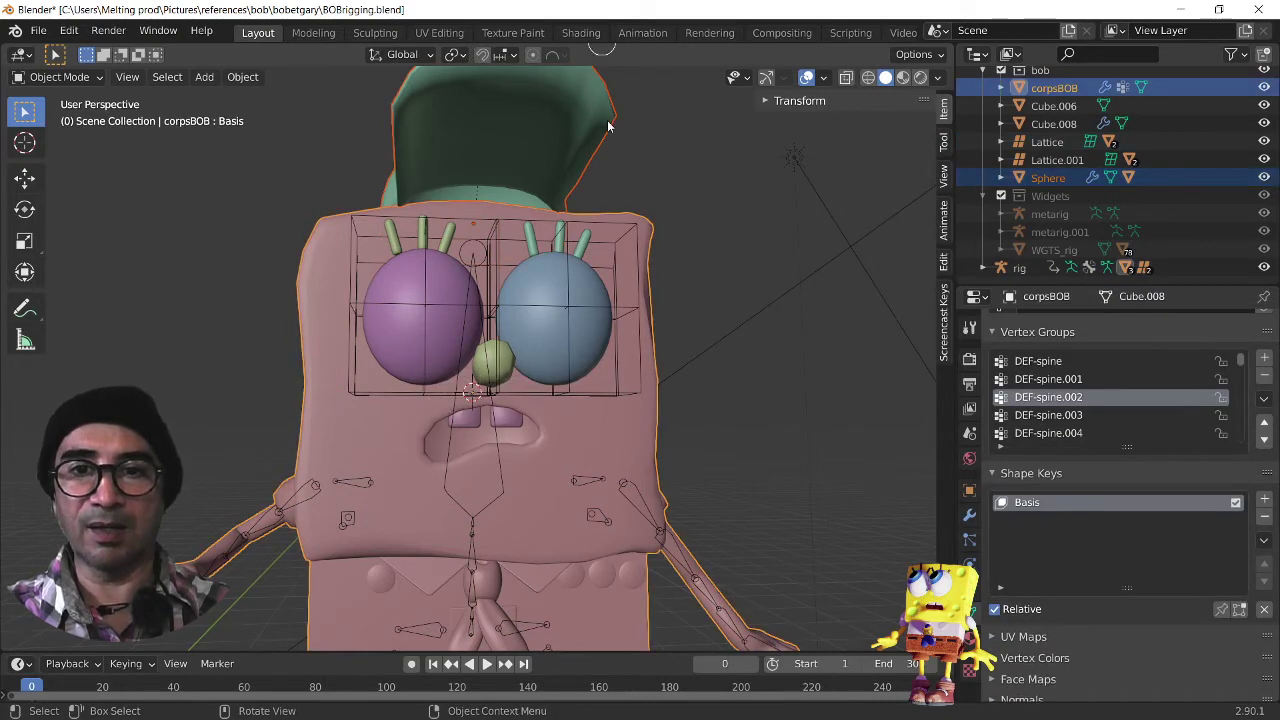
pyautogui.click(607, 123)
pyautogui.keyDown('shift'); pyautogui.click(449, 440); pyautogui.keyUp('shift')
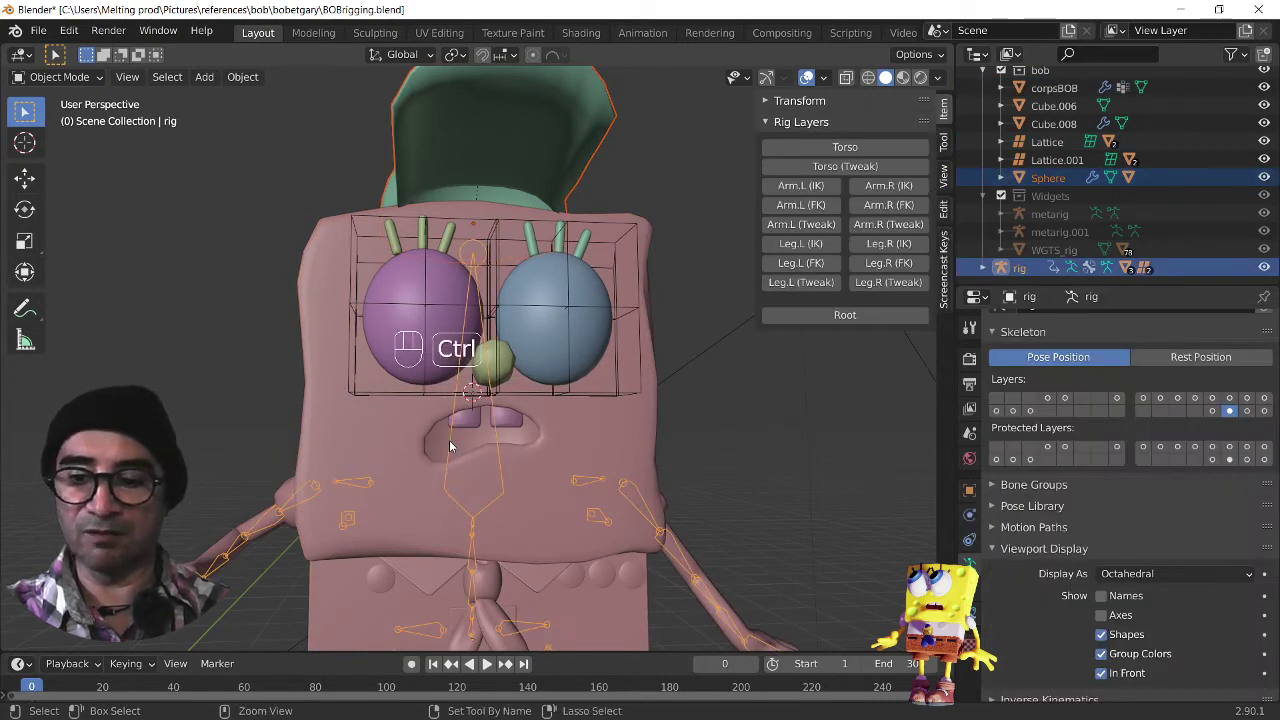
pyautogui.hotkey('ctrl', 'Tab')
pyautogui.click(464, 452)
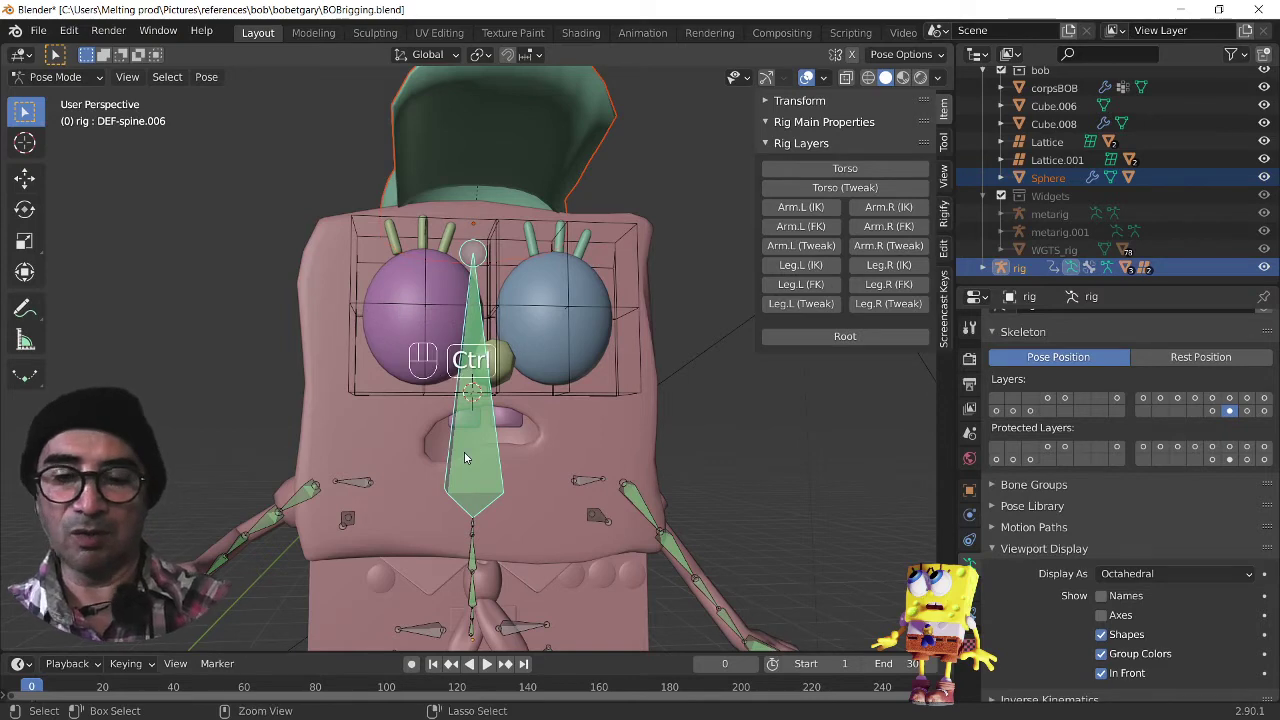
pyautogui.hotkey('ctrl', 'p')
pyautogui.click(464, 452)
# Step: Show only the rig's Torso control layer and test-rotate the torso control, cancelling the rotation
pyautogui.scroll(-4, 464, 451)
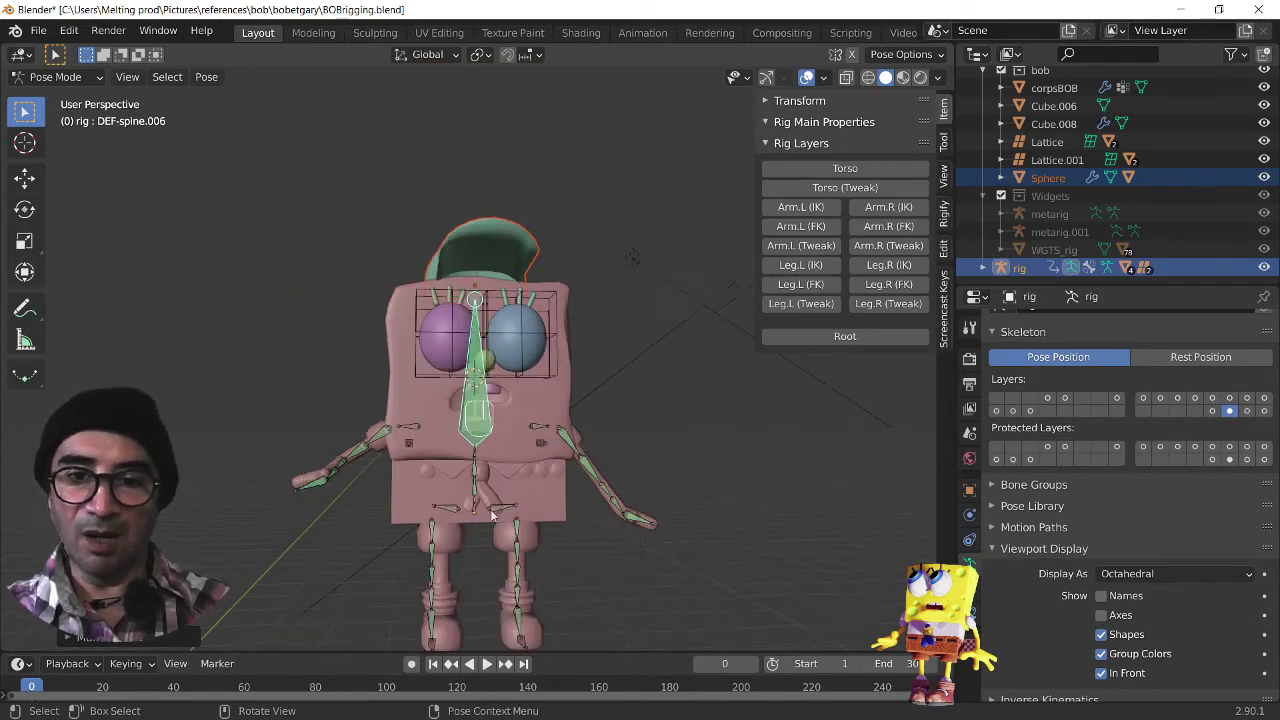
pyautogui.click(1047, 398)
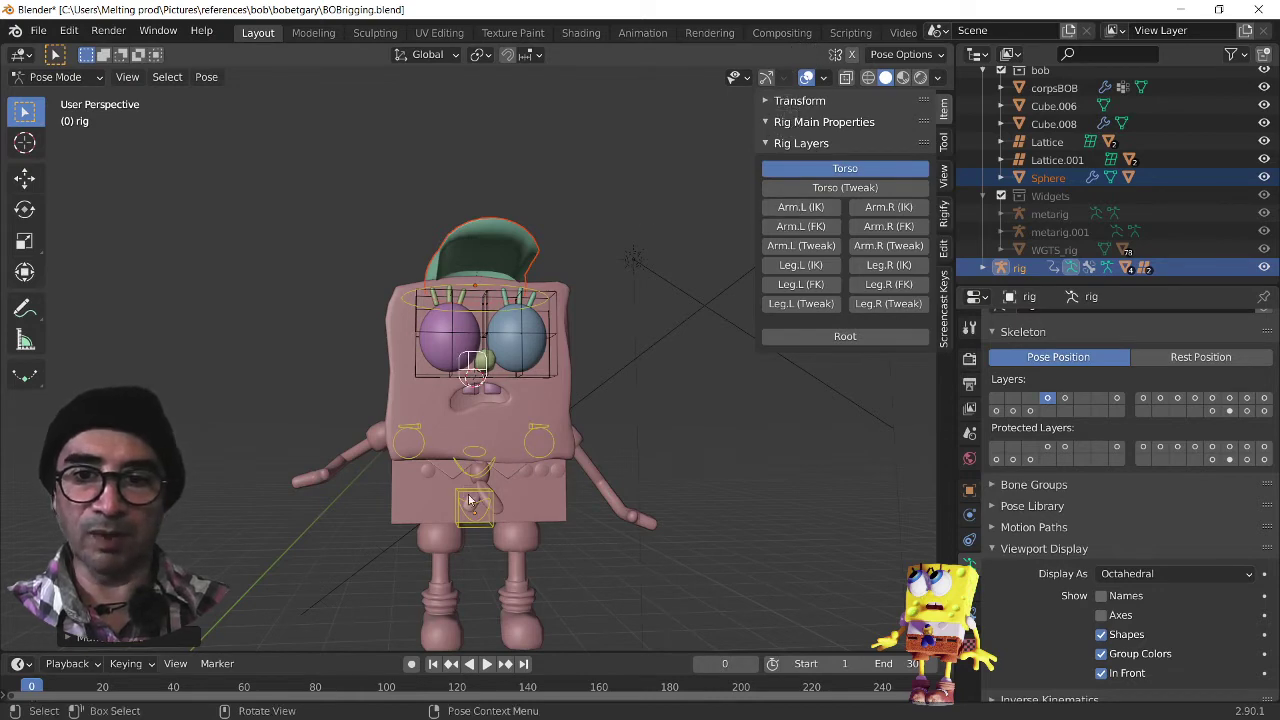
pyautogui.click(478, 536)
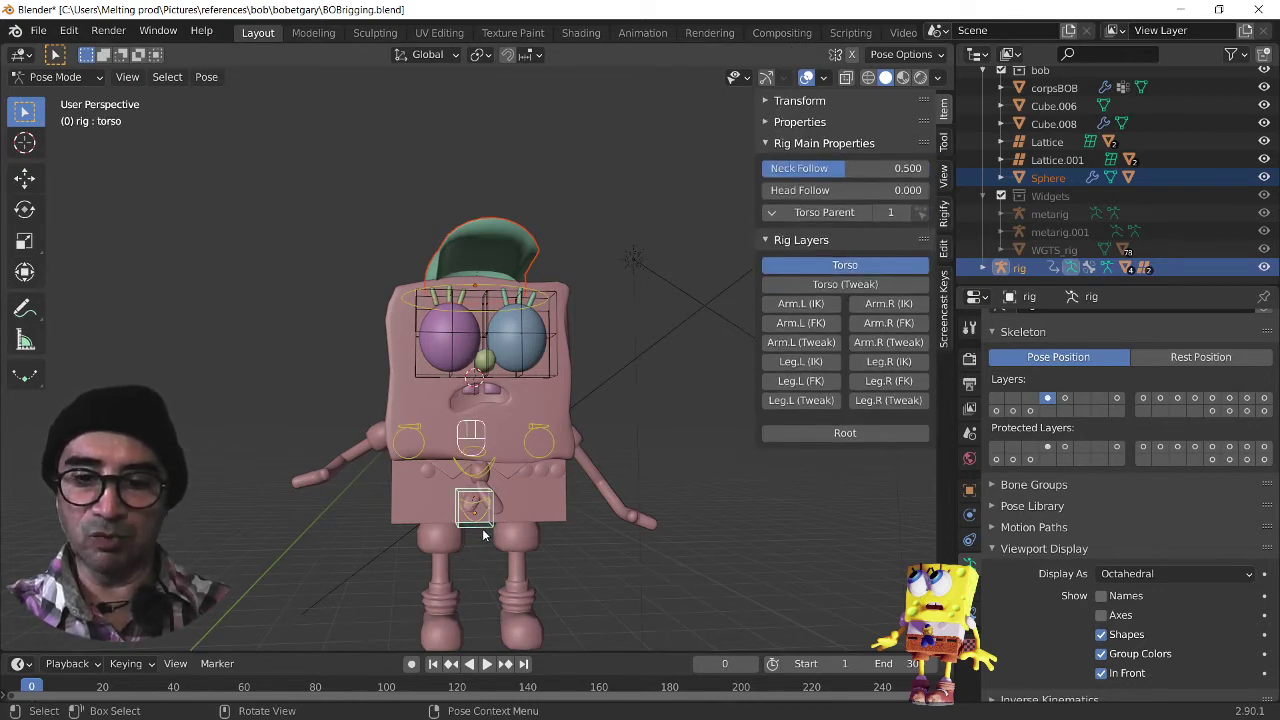
pyautogui.press('r')
pyautogui.rightClick(498, 513)
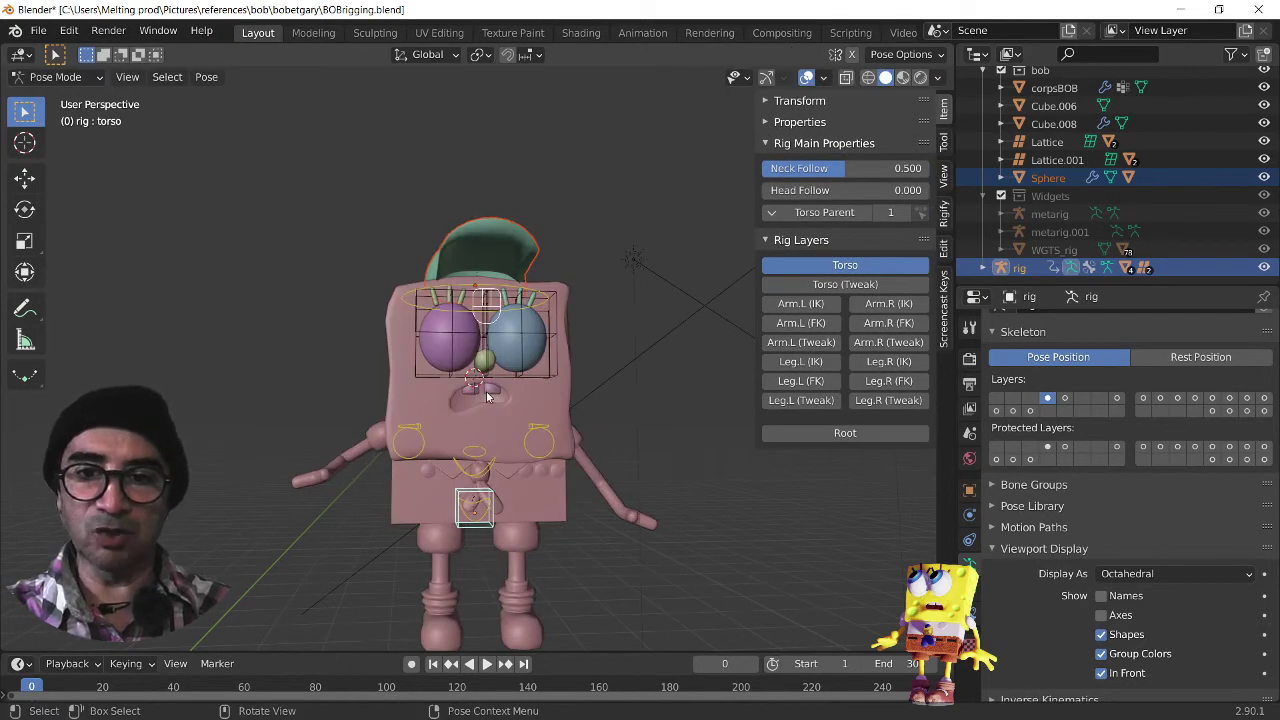
# Step: Also show the Arm.L (IK), Arm.R (IK), Leg.L (IK) and Leg.R (IK) control layers
pyautogui.click(802, 303)
pyautogui.click(880, 307)
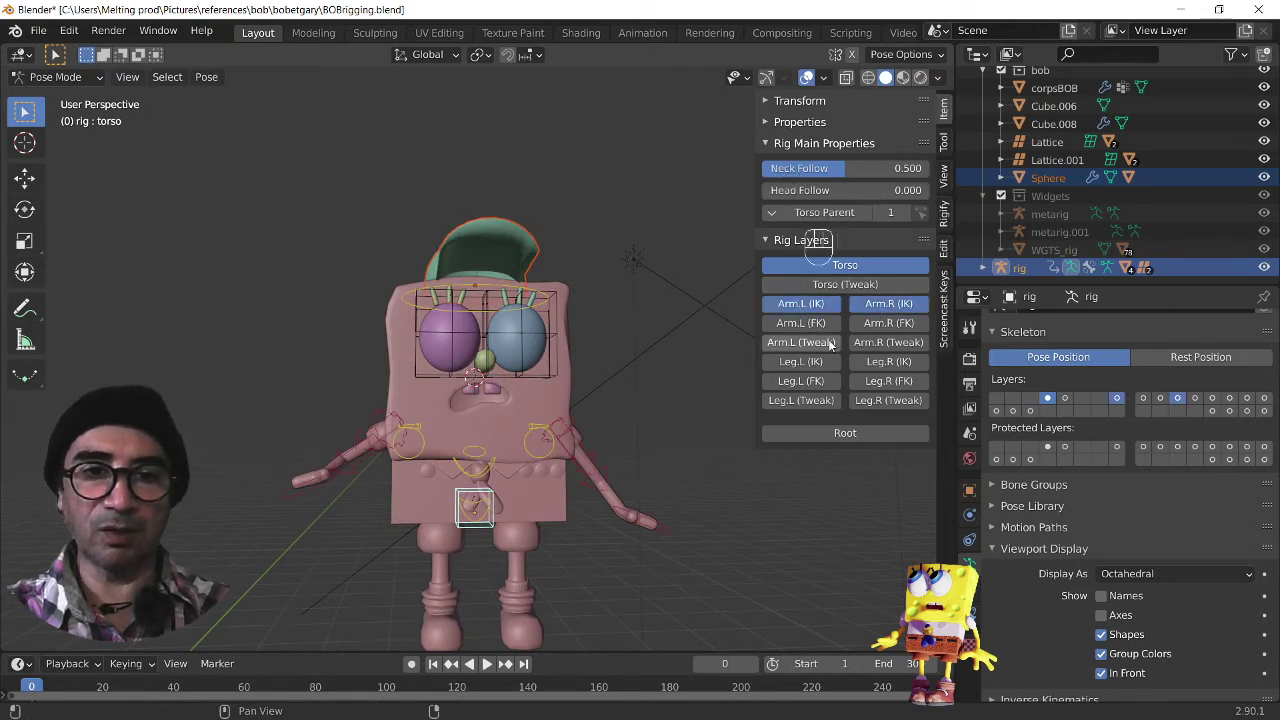
pyautogui.click(805, 361)
pyautogui.click(882, 361)
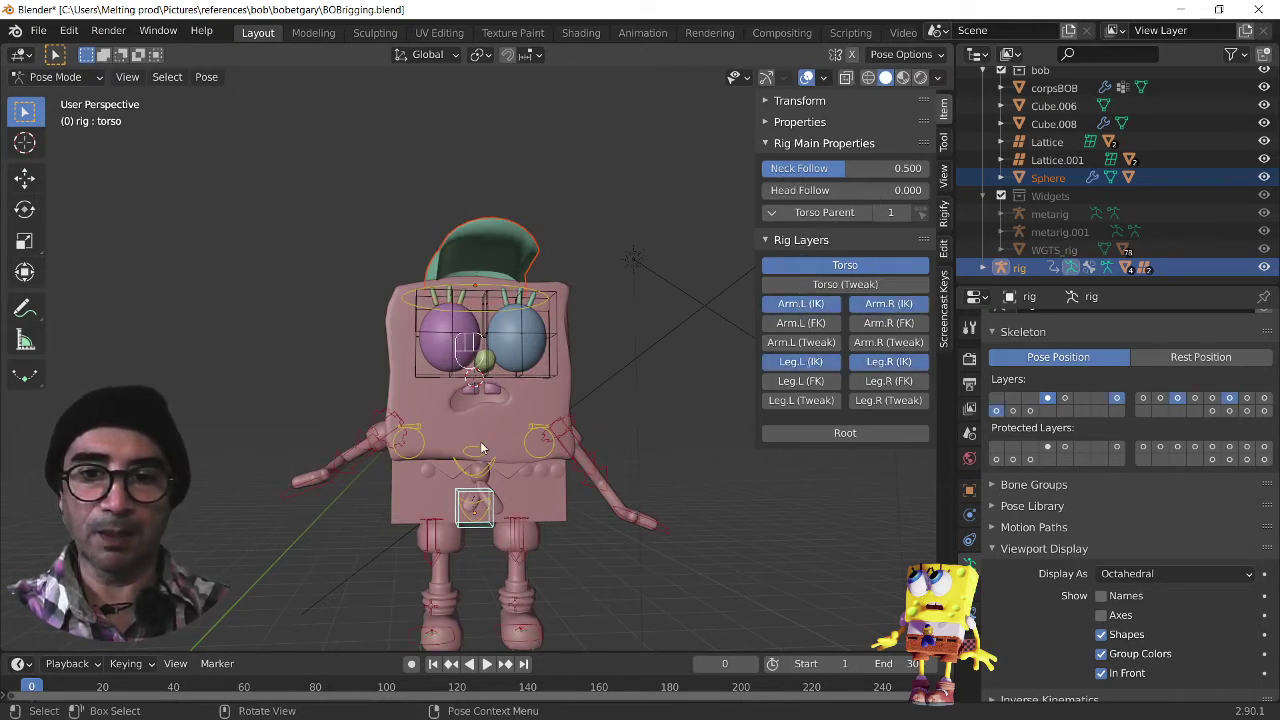
# Step: Test-rotate the neck control and the head control freely, cancelling each rotation
pyautogui.click(481, 449)
pyautogui.press('r')
pyautogui.press('r')
pyautogui.rightClick(490, 357)
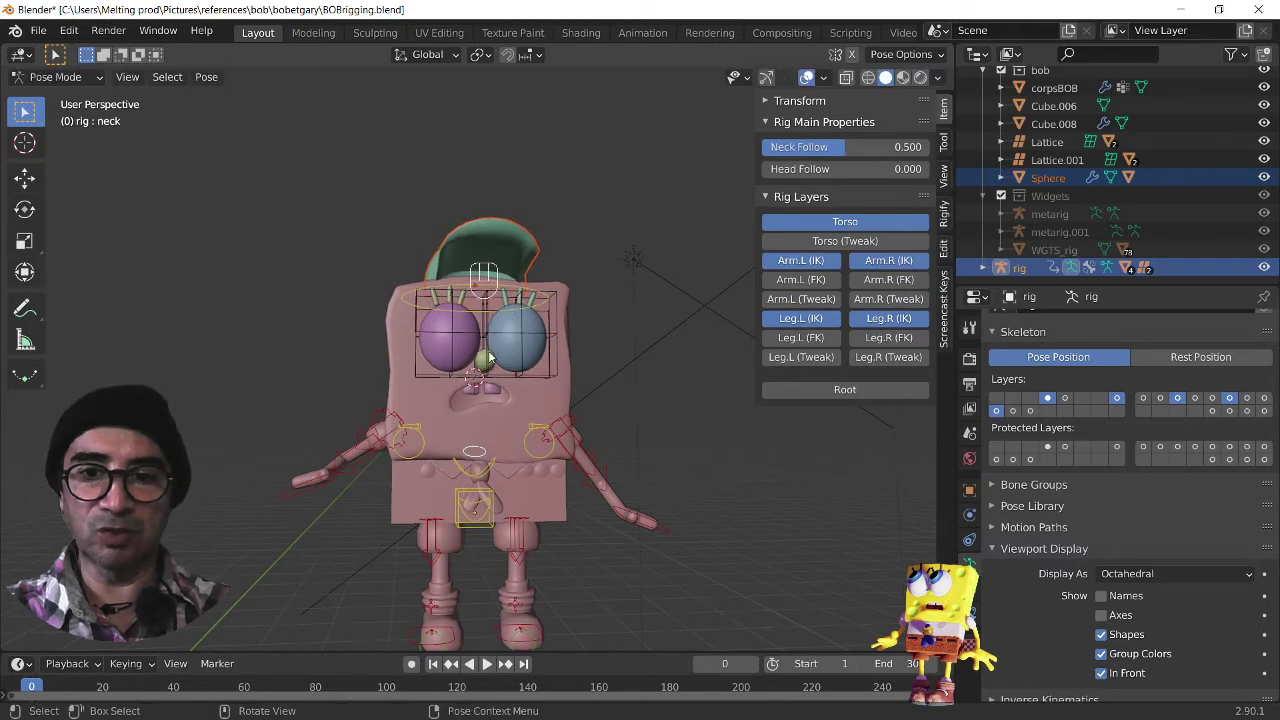
pyautogui.moveTo(498, 401); pyautogui.dragTo(510, 275, button='middle')
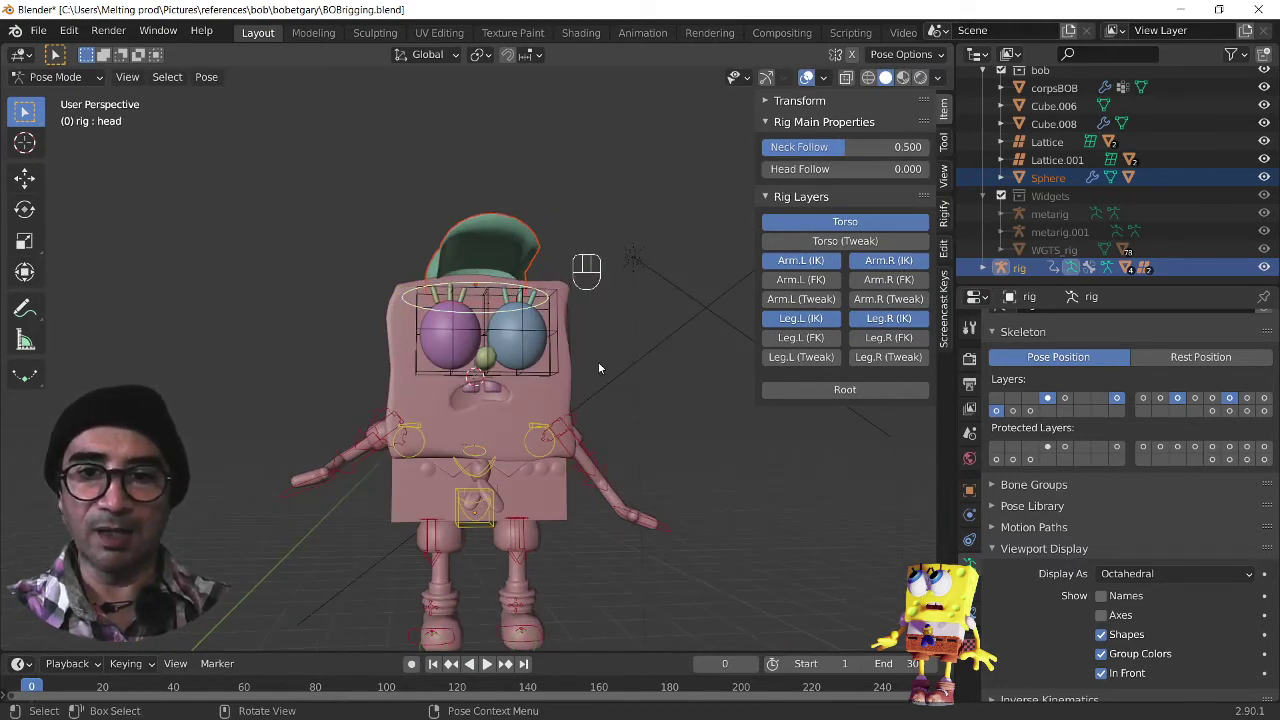
pyautogui.press('r')
pyautogui.press('r')
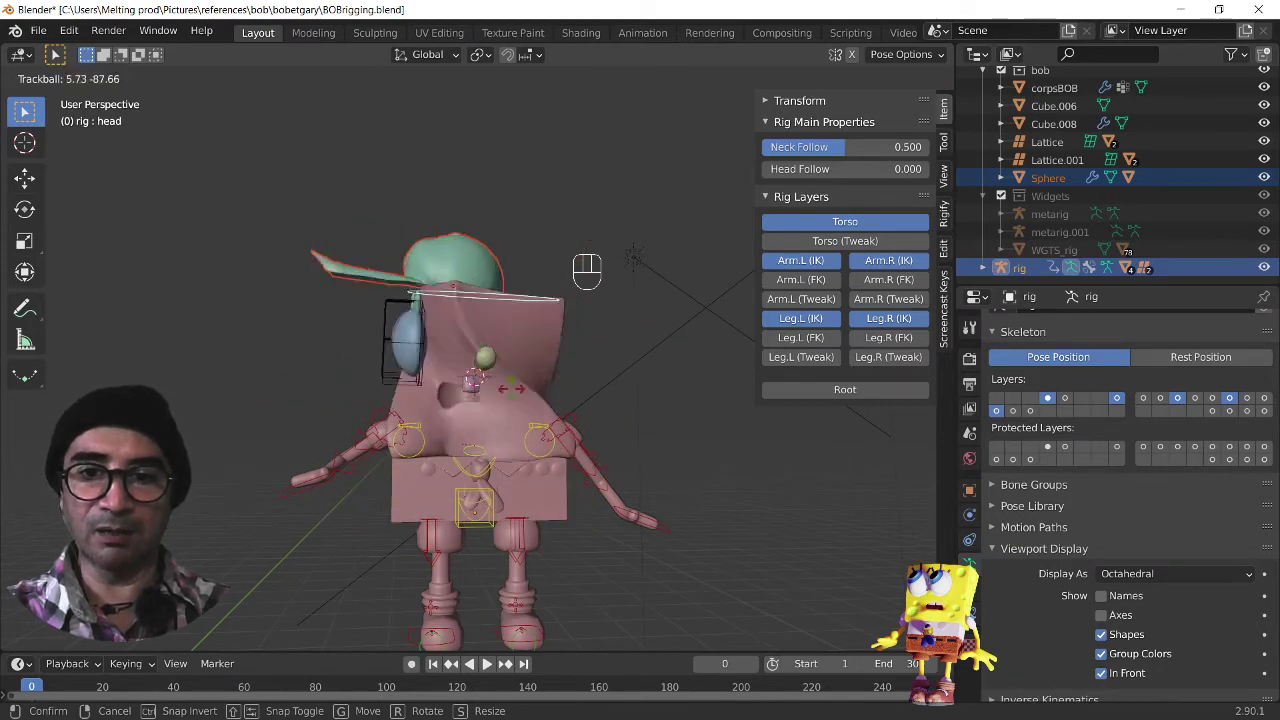
pyautogui.rightClick(609, 382)
# Step: Test the left arm by moving the hand_ik.L control
pyautogui.click(641, 526)
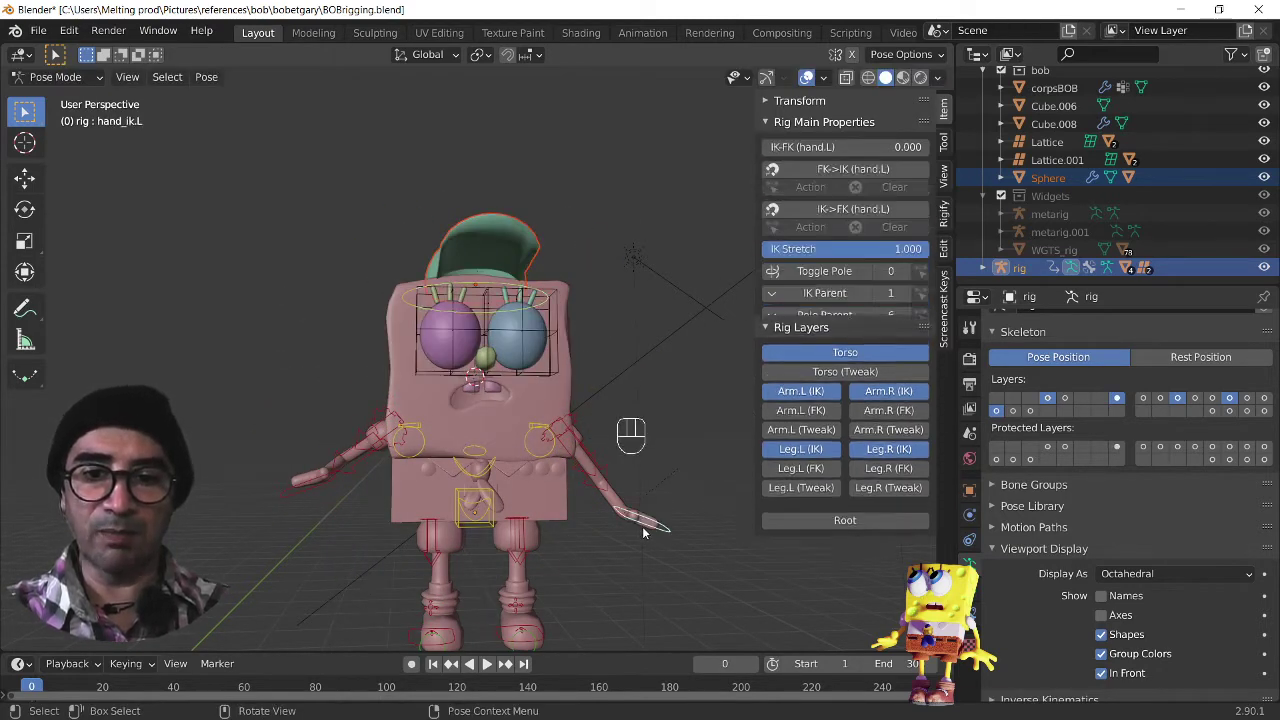
pyautogui.press('g')
pyautogui.rightClick(665, 468)
pyautogui.moveTo(605, 482); pyautogui.dragTo(570, 479, button='middle')
pyautogui.keyDown('shift'); pyautogui.moveTo(570, 479); pyautogui.dragTo(560, 452, button='middle'); pyautogui.keyUp('shift')
pyautogui.scroll(2, 522, 446)
pyautogui.press('g')
pyautogui.click(650, 516)
# Step: Move the upper_arm_ik.L control away from the left shoulder and bring it back close to the body
pyautogui.click(549, 414)
pyautogui.press('g')
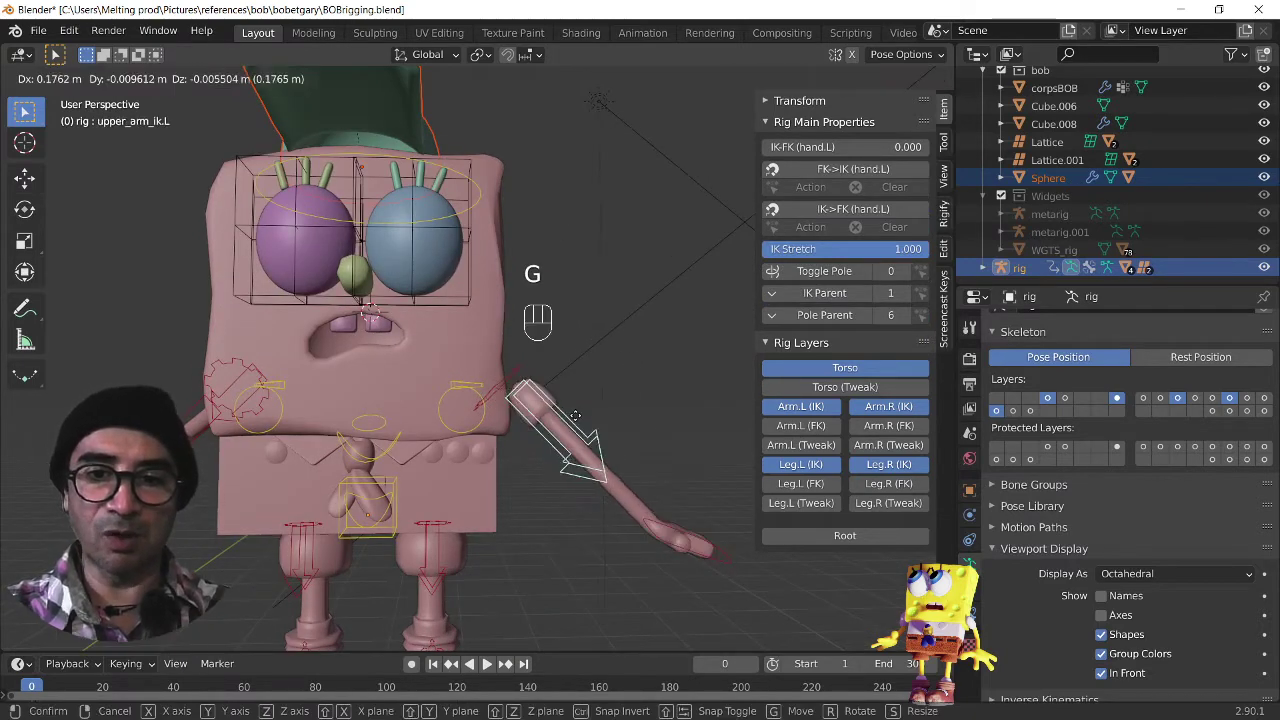
pyautogui.click(545, 440)
pyautogui.scroll(6, 536, 435)
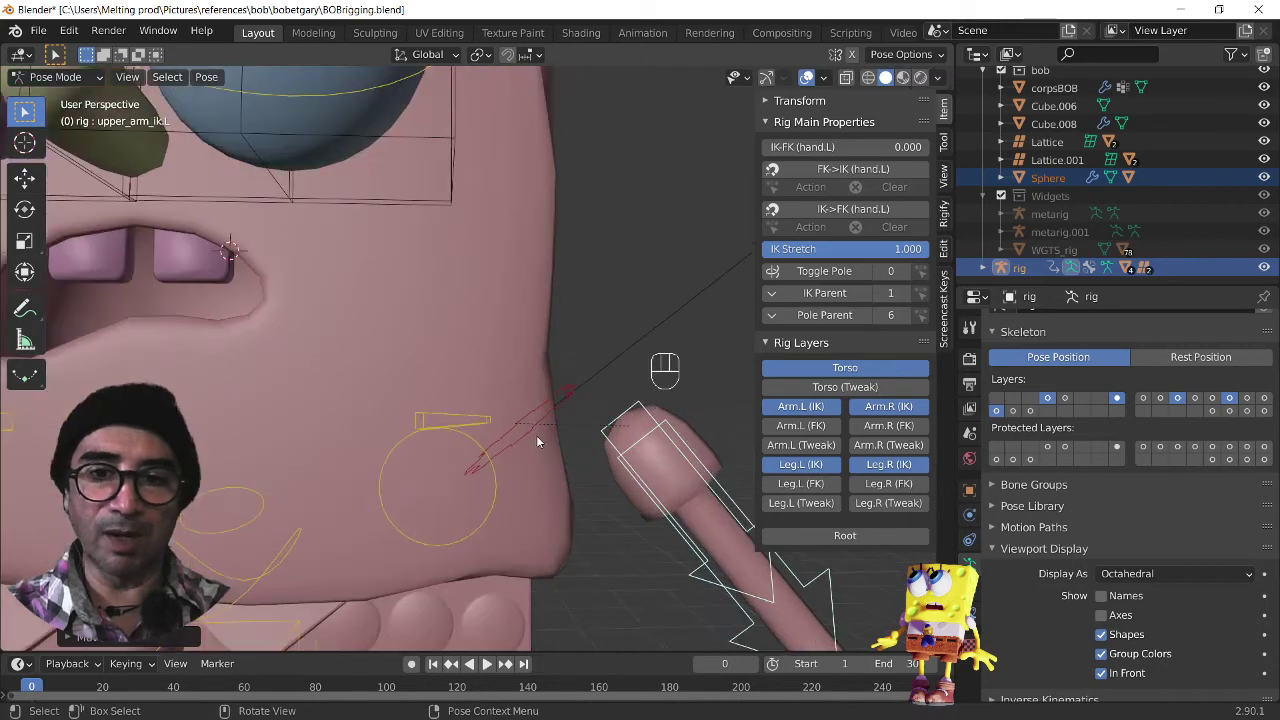
pyautogui.scroll(-5, 536, 440)
pyautogui.press('g')
pyautogui.click(525, 468)
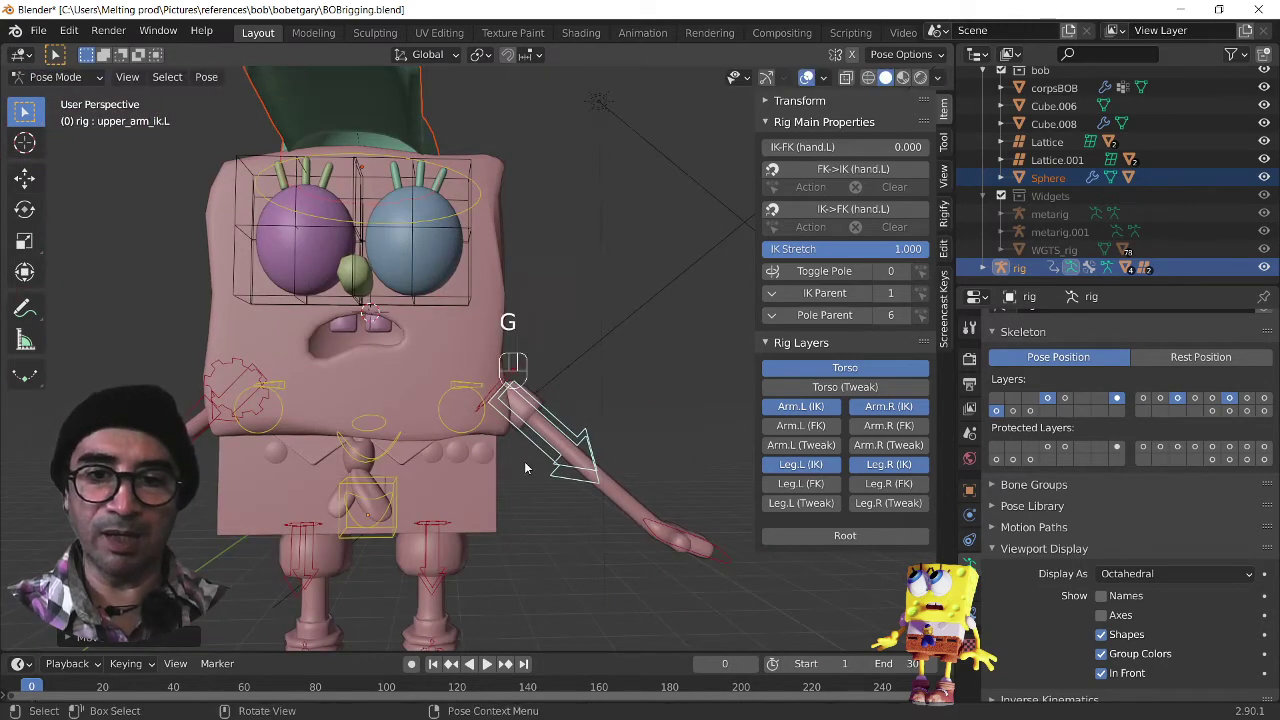
# Step: Move the left hand's IK control and shift the upper_arm_ik.R control outward from the right shoulder
pyautogui.click(693, 558)
pyautogui.press('g')
pyautogui.click(661, 533)
pyautogui.moveTo(260, 429); pyautogui.dragTo(308, 425, button='middle')
pyautogui.click(196, 415)
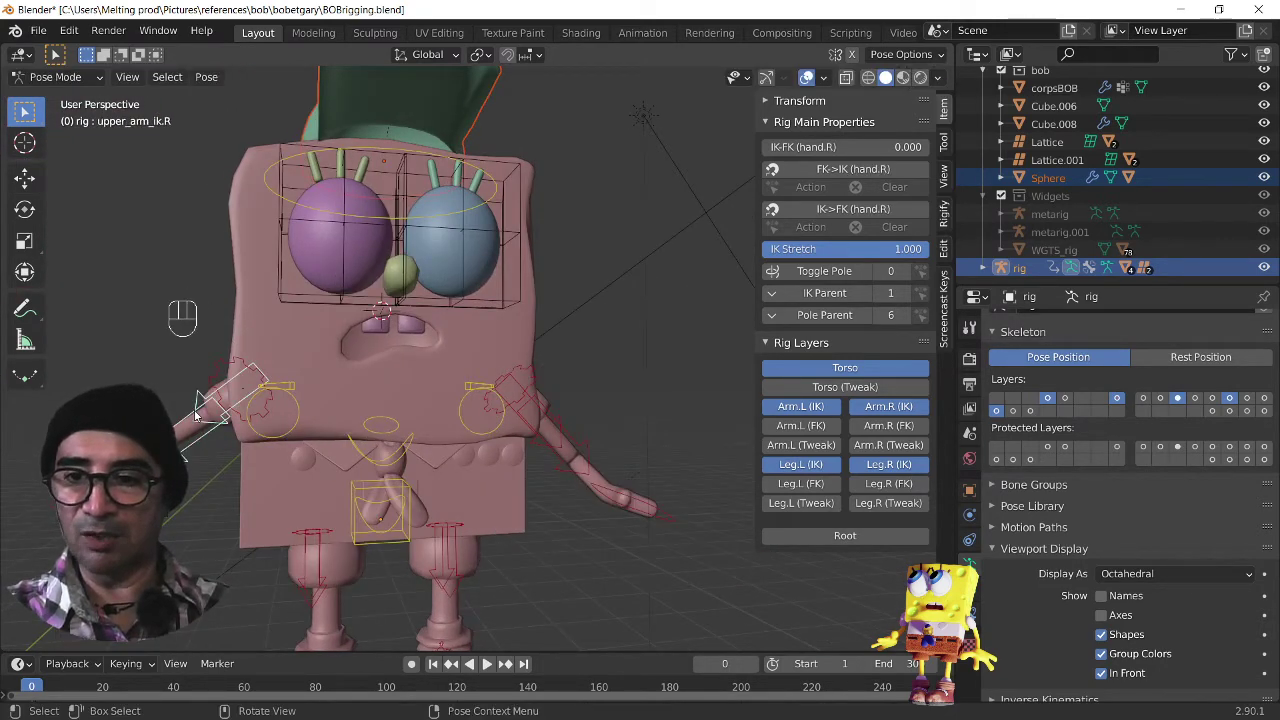
pyautogui.press('g')
pyautogui.click(184, 414)
# Step: Test-move the thigh_ik.R and thigh_ik.L controls to check how both legs follow the rig
pyautogui.keyDown('shift'); pyautogui.moveTo(334, 553); pyautogui.dragTo(409, 338, button='middle'); pyautogui.keyUp('shift')
pyautogui.click(373, 385)
pyautogui.press('g')
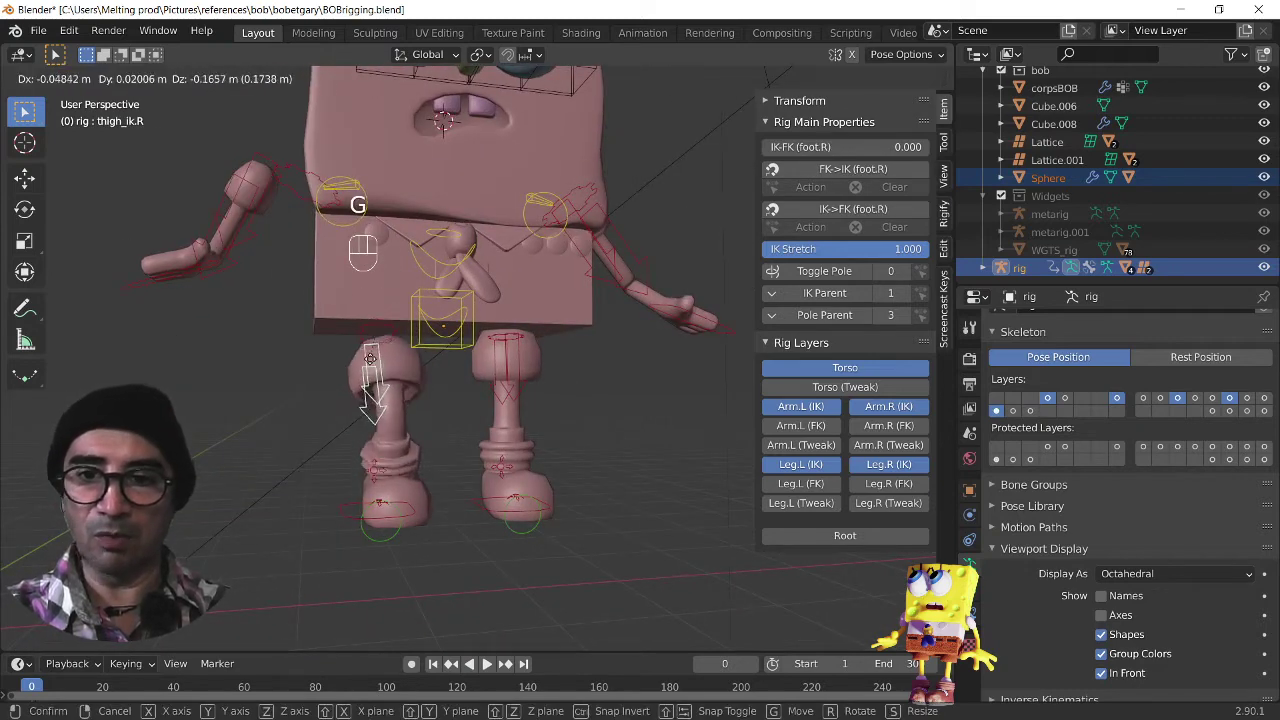
pyautogui.click(375, 385)
pyautogui.click(505, 360)
pyautogui.press('g')
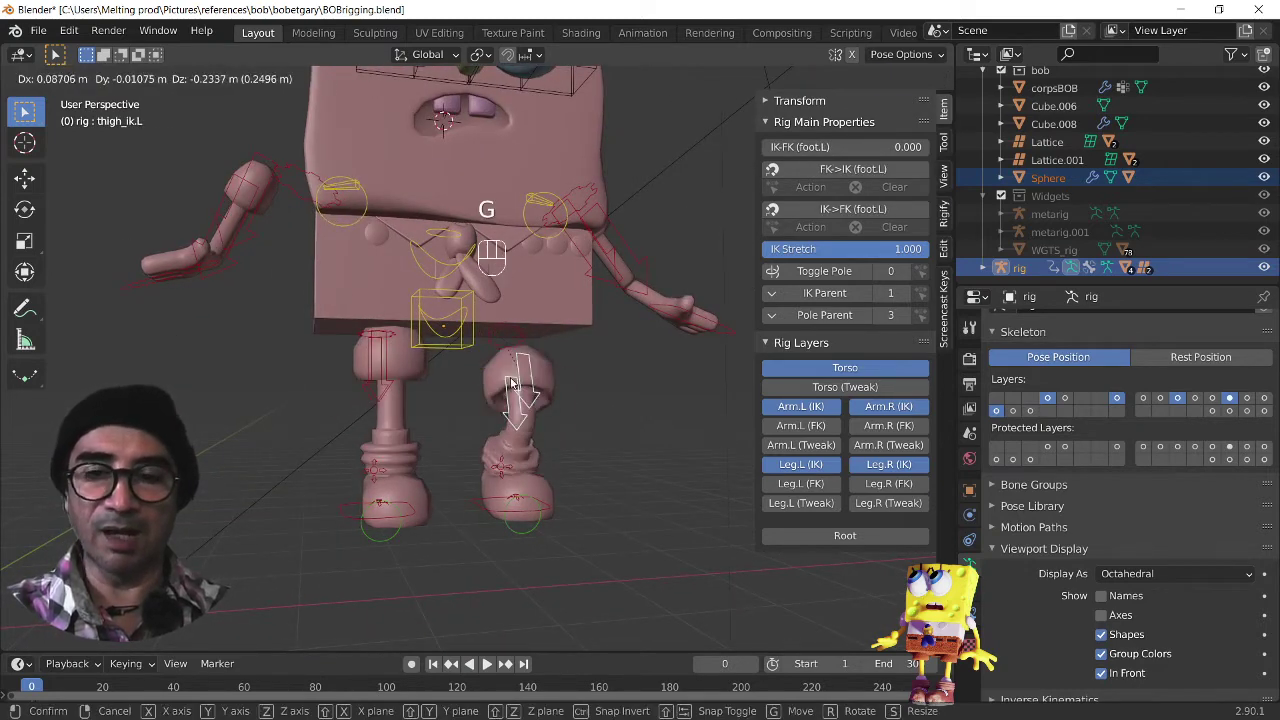
pyautogui.rightClick(521, 372)
# Step: Move the thigh_ik.L control outward and down from the hip, about 0.52 m, bending the left leg
pyautogui.scroll(2, 522, 370)
pyautogui.moveTo(562, 419); pyautogui.dragTo(469, 415, button='middle')
pyautogui.press('g')
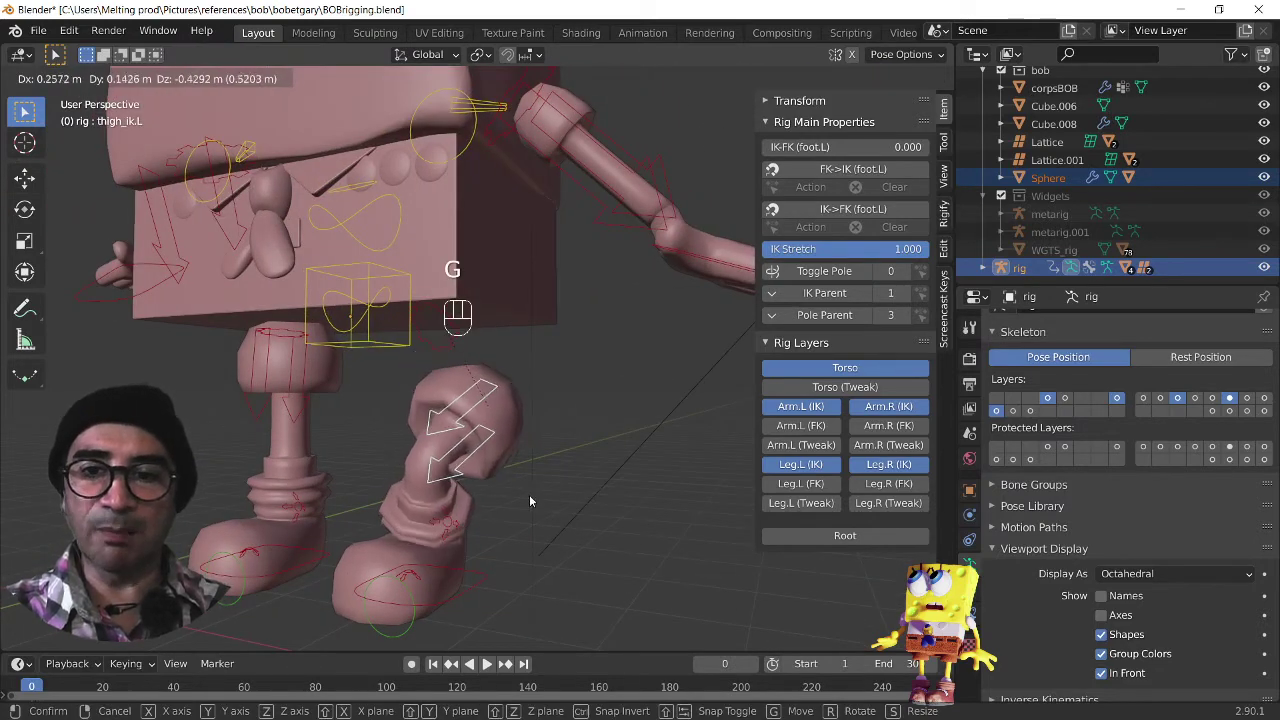
pyautogui.click(460, 370)
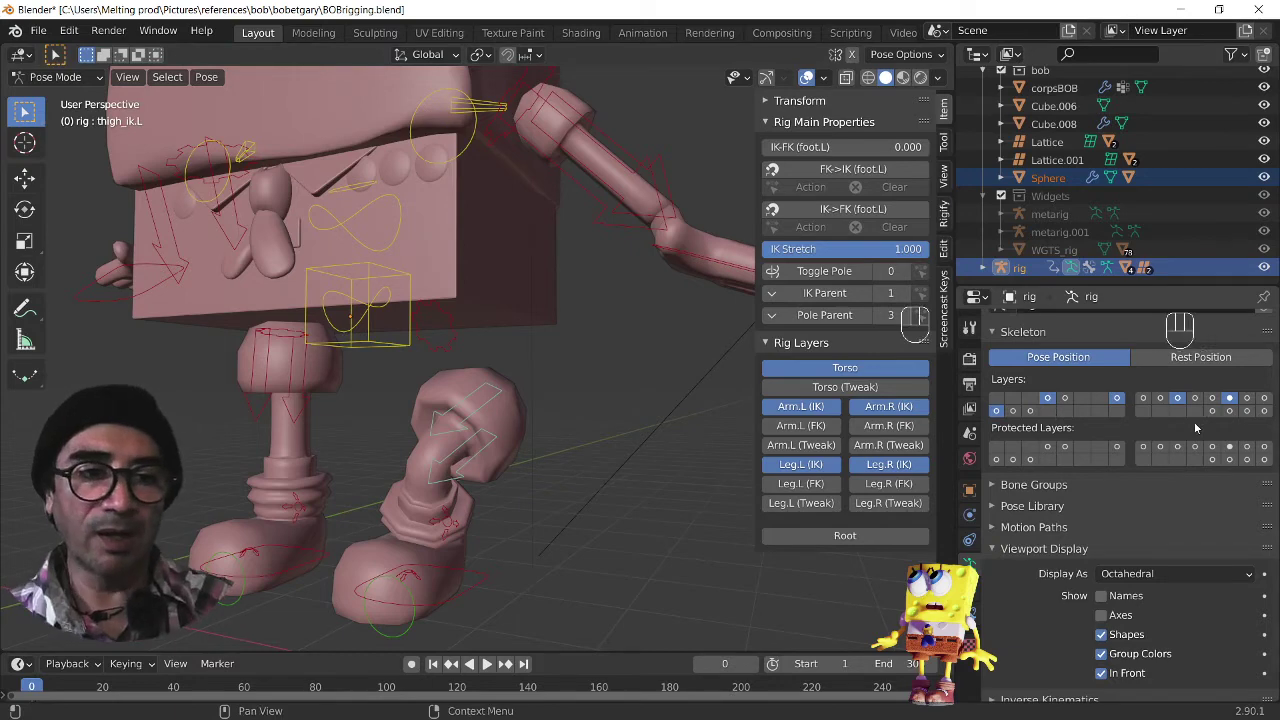
# Step: Display only the rig's deform bone layer and switch to Object Mode
pyautogui.click(1229, 411)
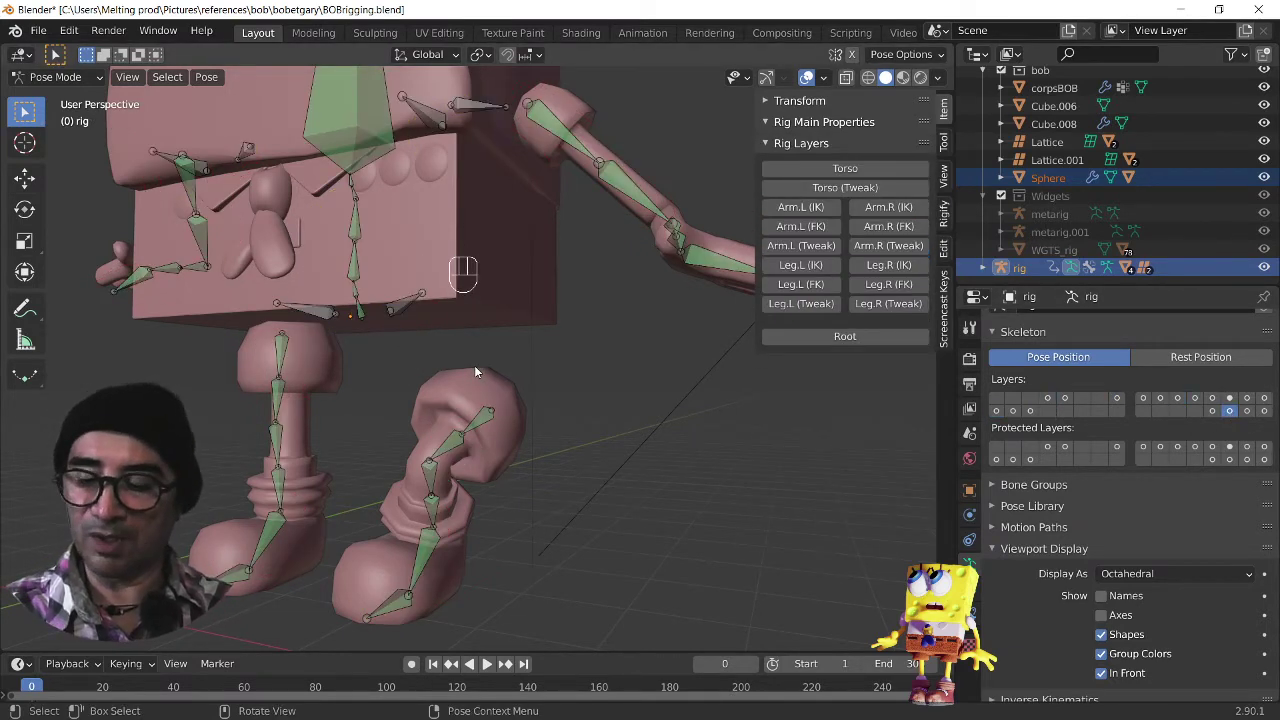
pyautogui.click(58, 78)
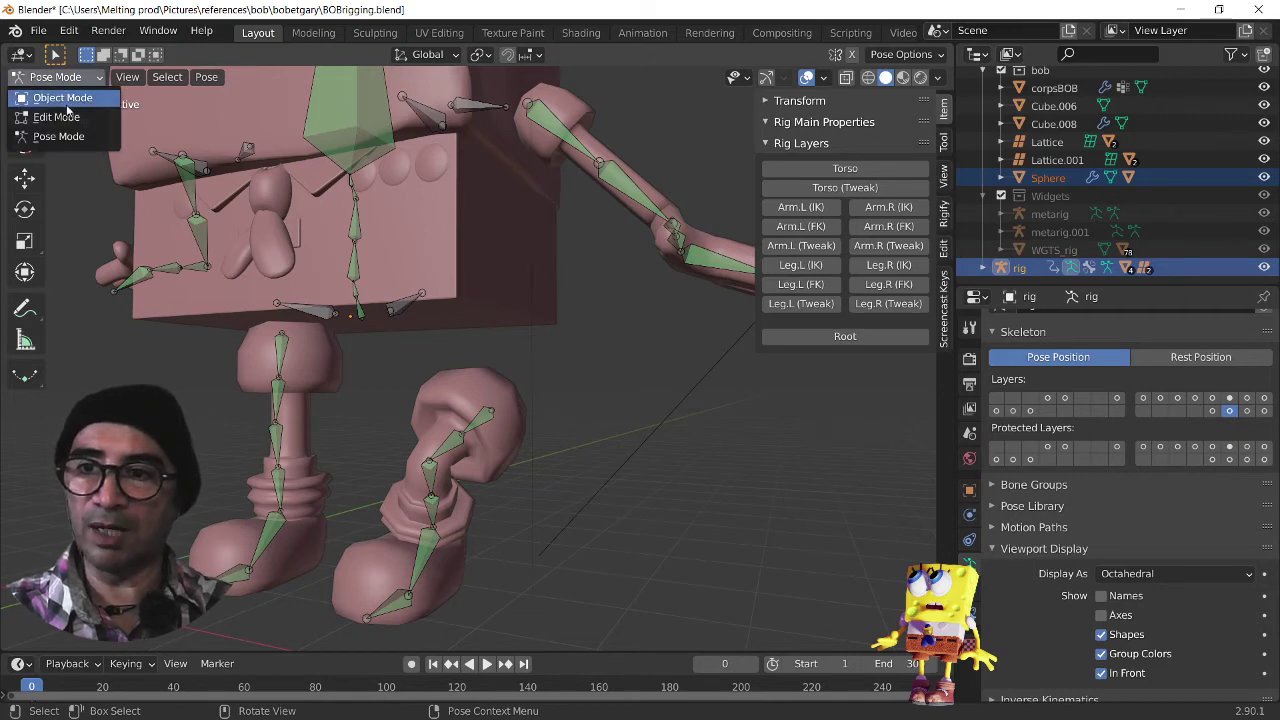
pyautogui.click(62, 98)
pyautogui.click(527, 322)
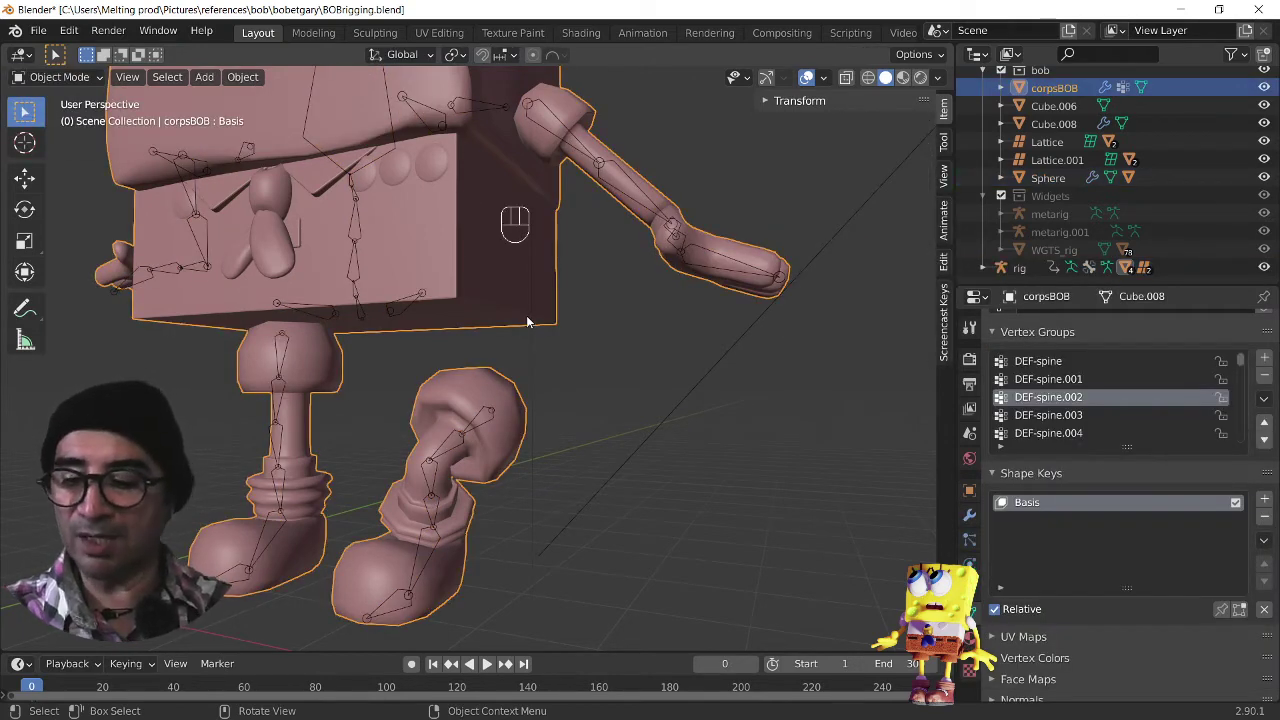
pyautogui.keyDown('shift'); pyautogui.click(488, 423); pyautogui.keyUp('shift')
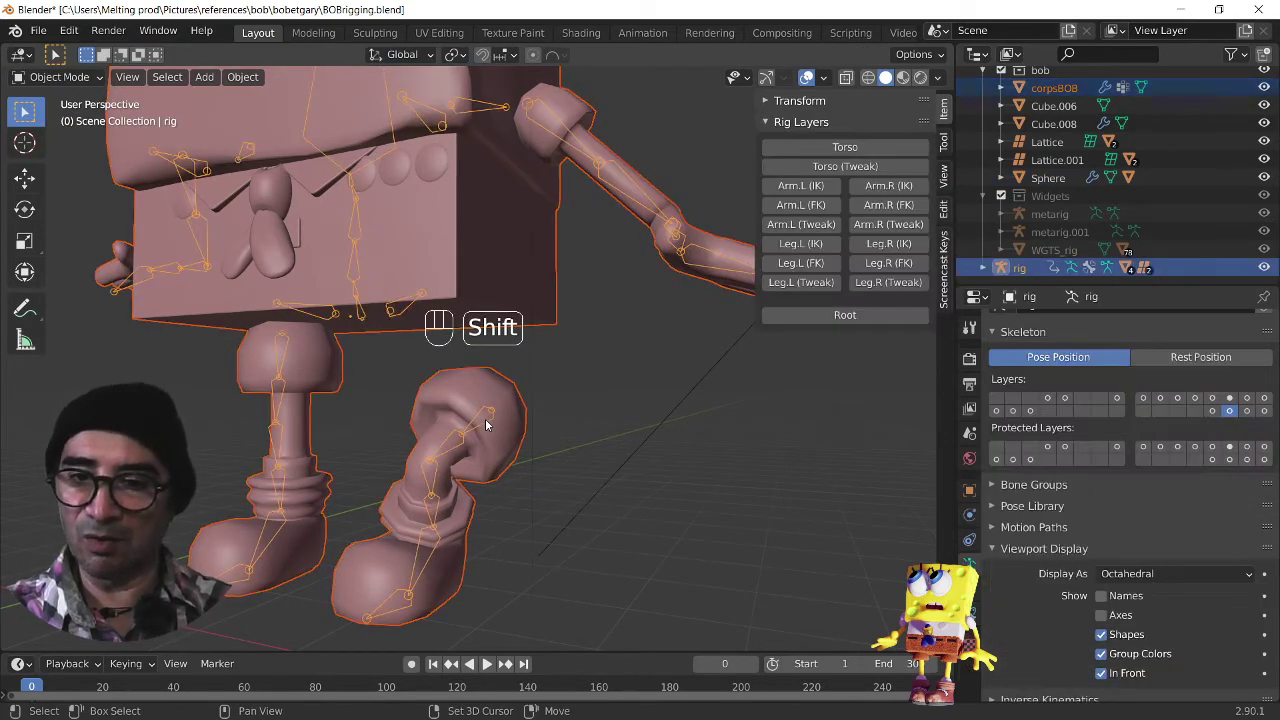
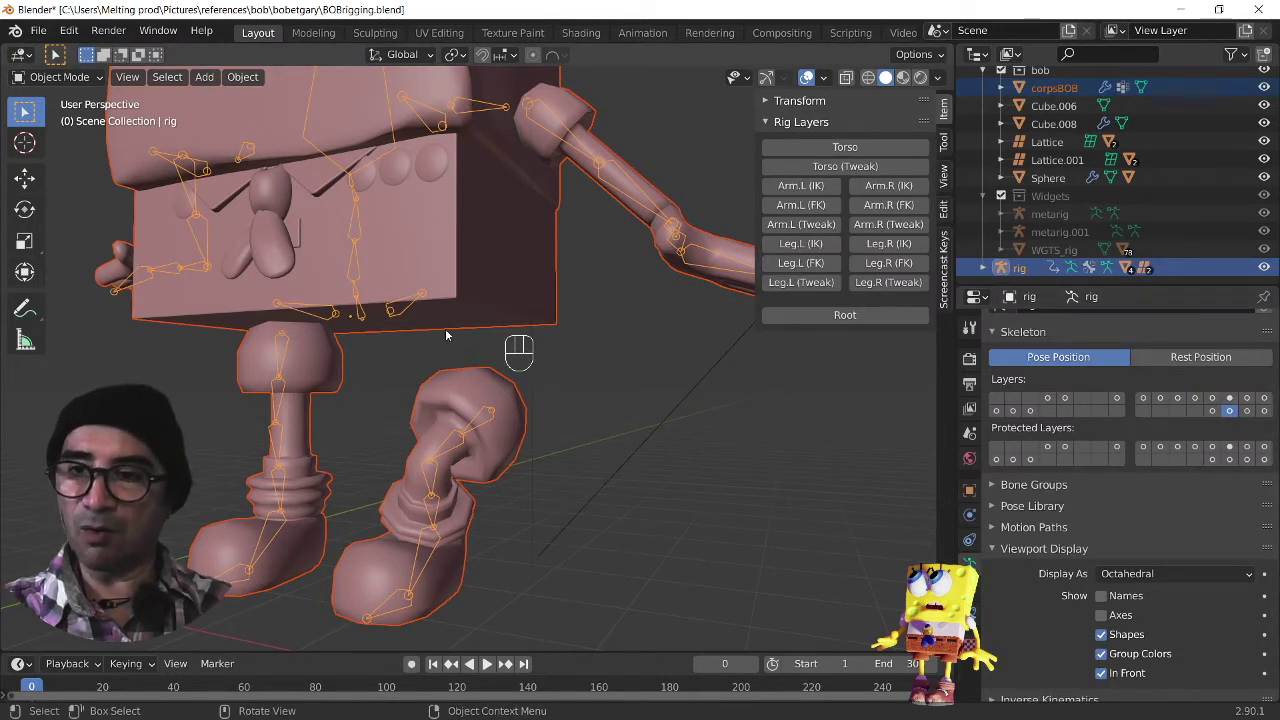
pyautogui.click(16, 80)
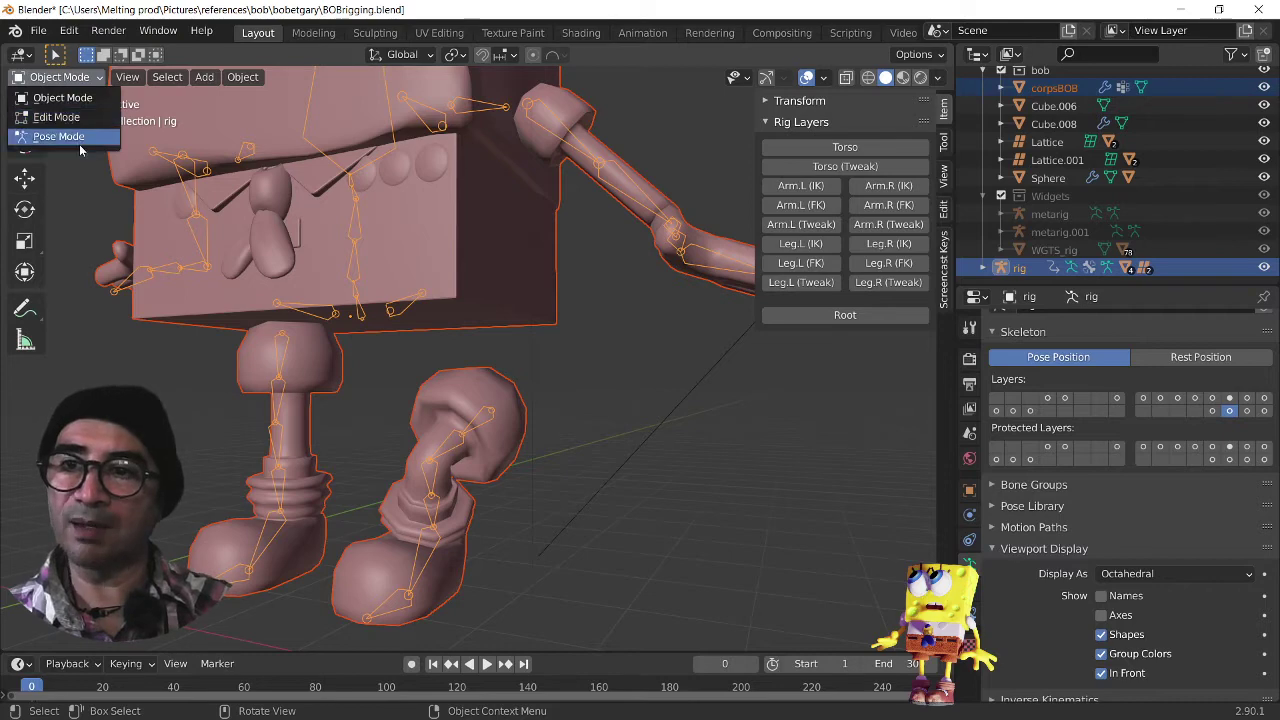
pyautogui.click(490, 422)
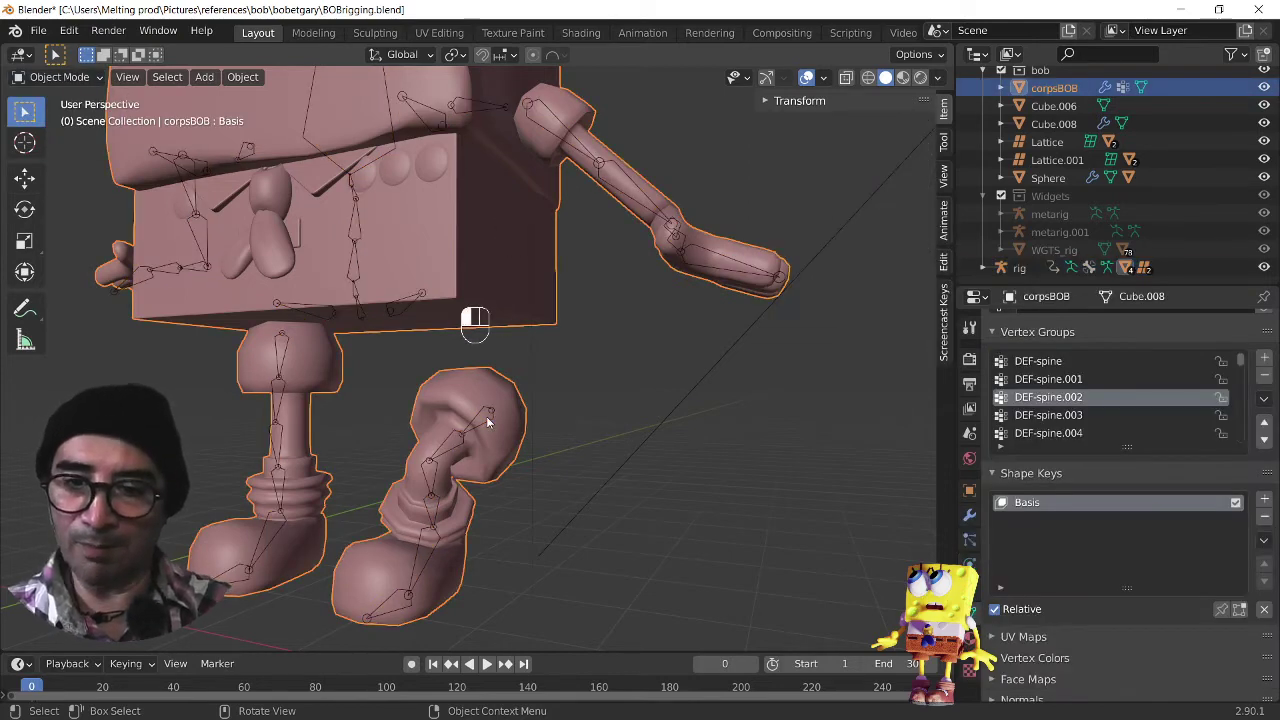
# Step: Select the rig together with corpsBOB as the active object and enter Weight Paint mode
pyautogui.click(490, 422)
pyautogui.keyDown('shift'); pyautogui.click(536, 315); pyautogui.keyUp('shift')
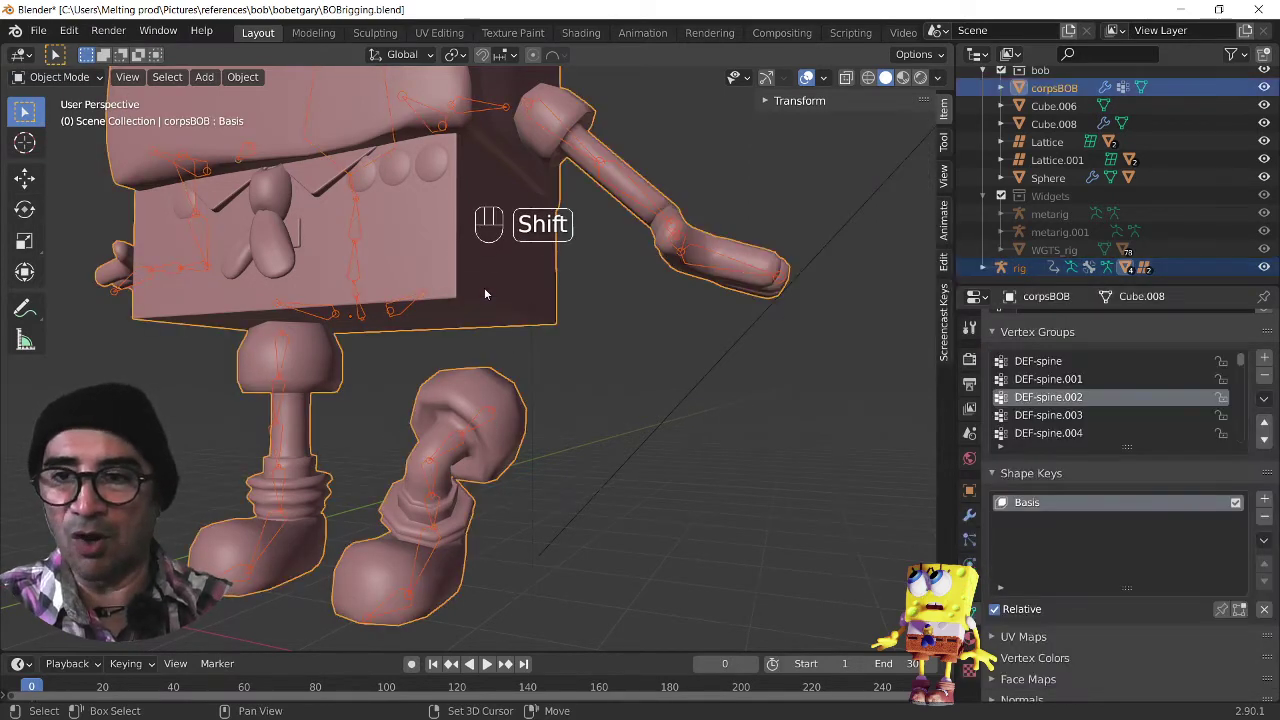
pyautogui.click(72, 78)
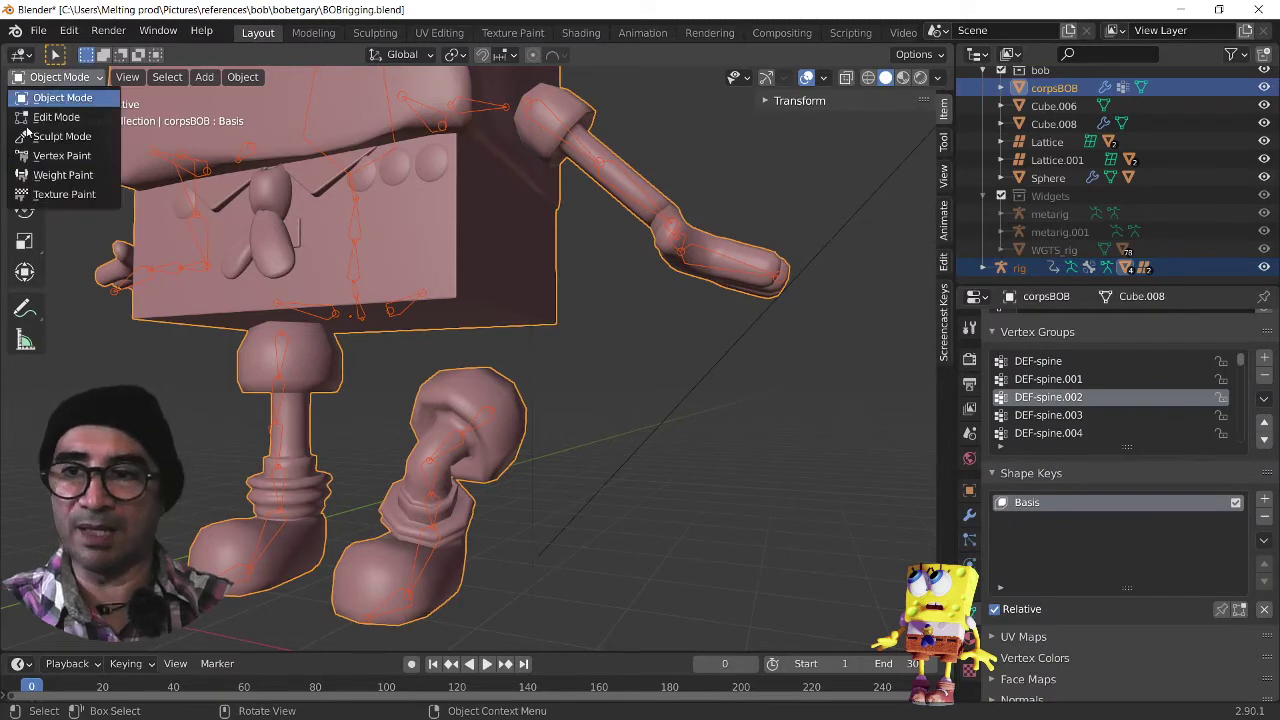
pyautogui.click(56, 181)
# Step: Display the DEF-thigh.L bone's weights on the bent left leg
pyautogui.scroll(4, 578, 449)
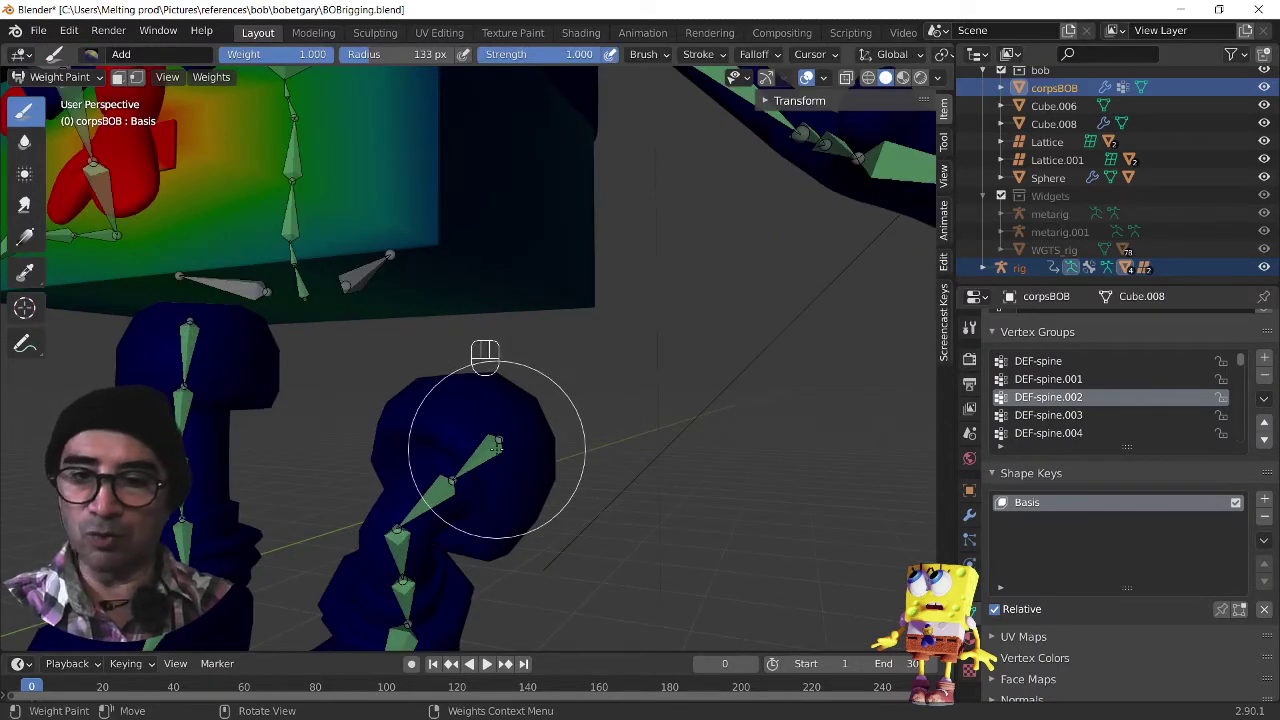
pyautogui.keyDown('ctrl'); pyautogui.click(495, 455); pyautogui.keyUp('ctrl')
pyautogui.moveTo(528, 447)
pyautogui.mouseDown(button='middle')
pyautogui.moveTo(480, 410)
pyautogui.moveTo(417, 455)
pyautogui.moveTo(321, 321)
pyautogui.mouseUp(button='middle')
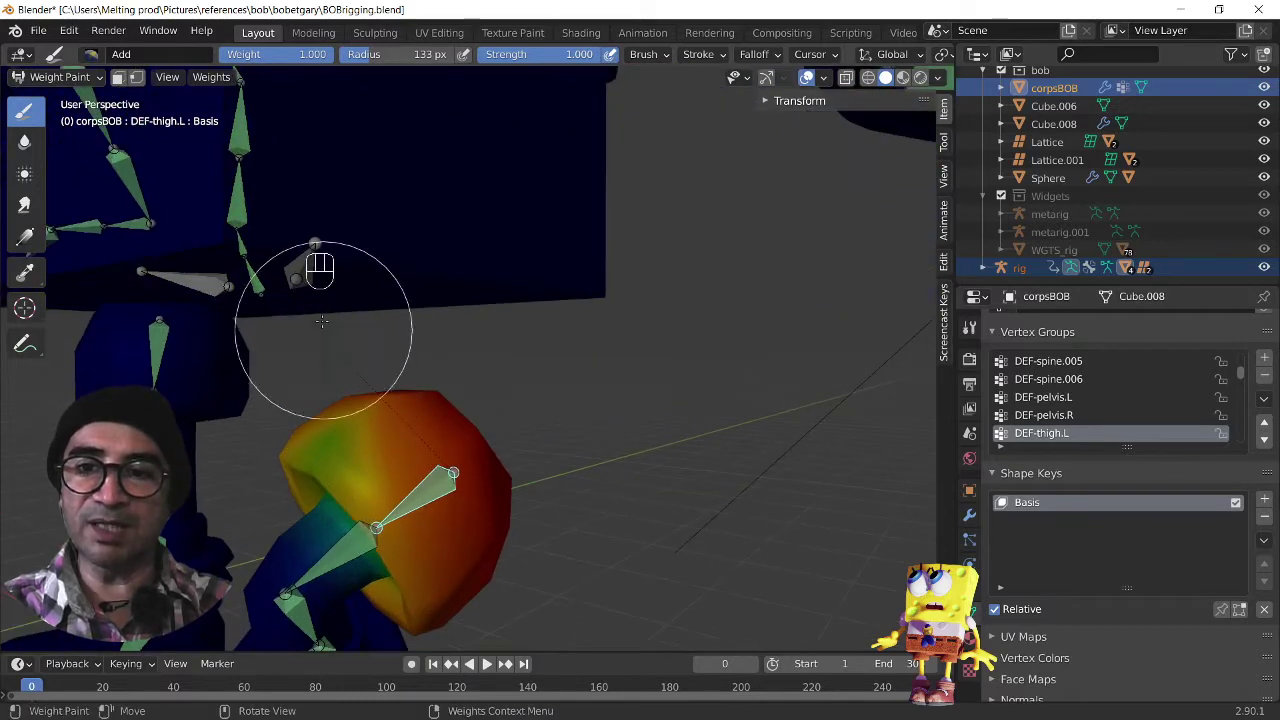
# Step: Pick the DEF-spine bone and paint Add weight onto the upper inner side of the left thigh
pyautogui.keyDown('ctrl'); pyautogui.click(257, 275); pyautogui.keyUp('ctrl')
pyautogui.moveTo(295, 457); pyautogui.dragTo(397, 427, button='middle')
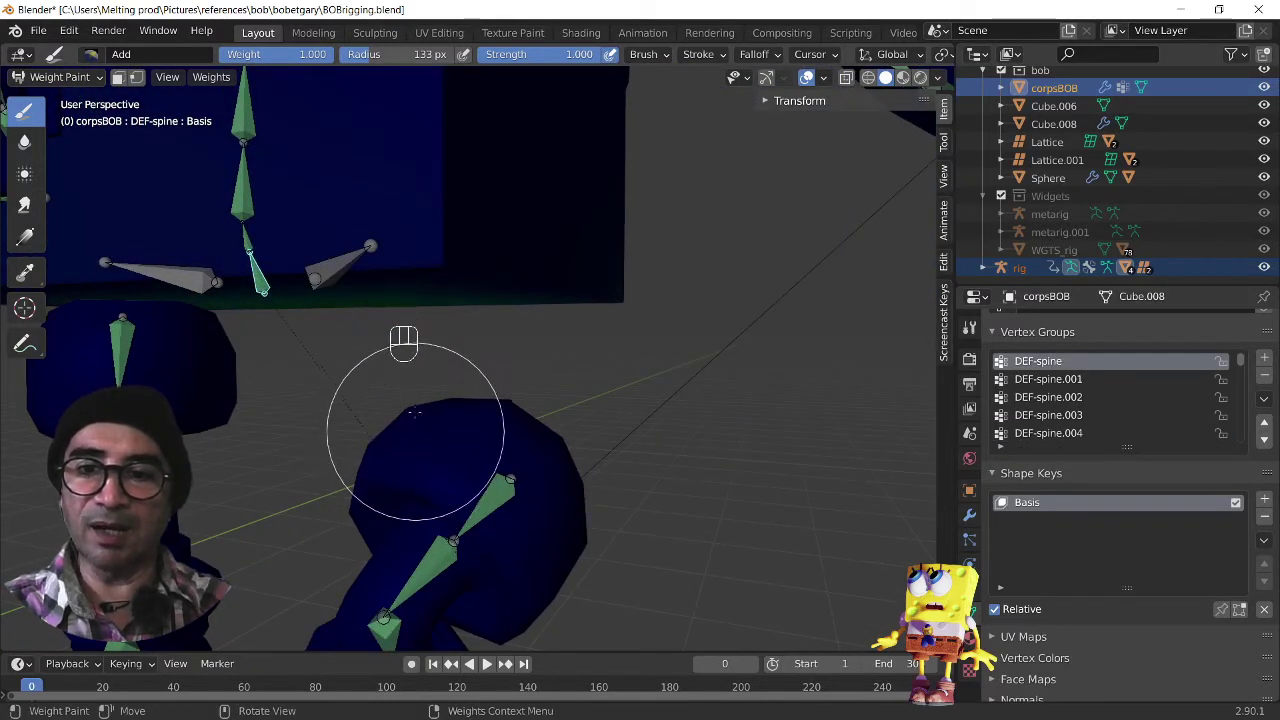
pyautogui.moveTo(400, 428); pyautogui.dragTo(423, 400)
pyautogui.moveTo(547, 519); pyautogui.dragTo(583, 514, button='middle')
pyautogui.scroll(-2, 652, 496)
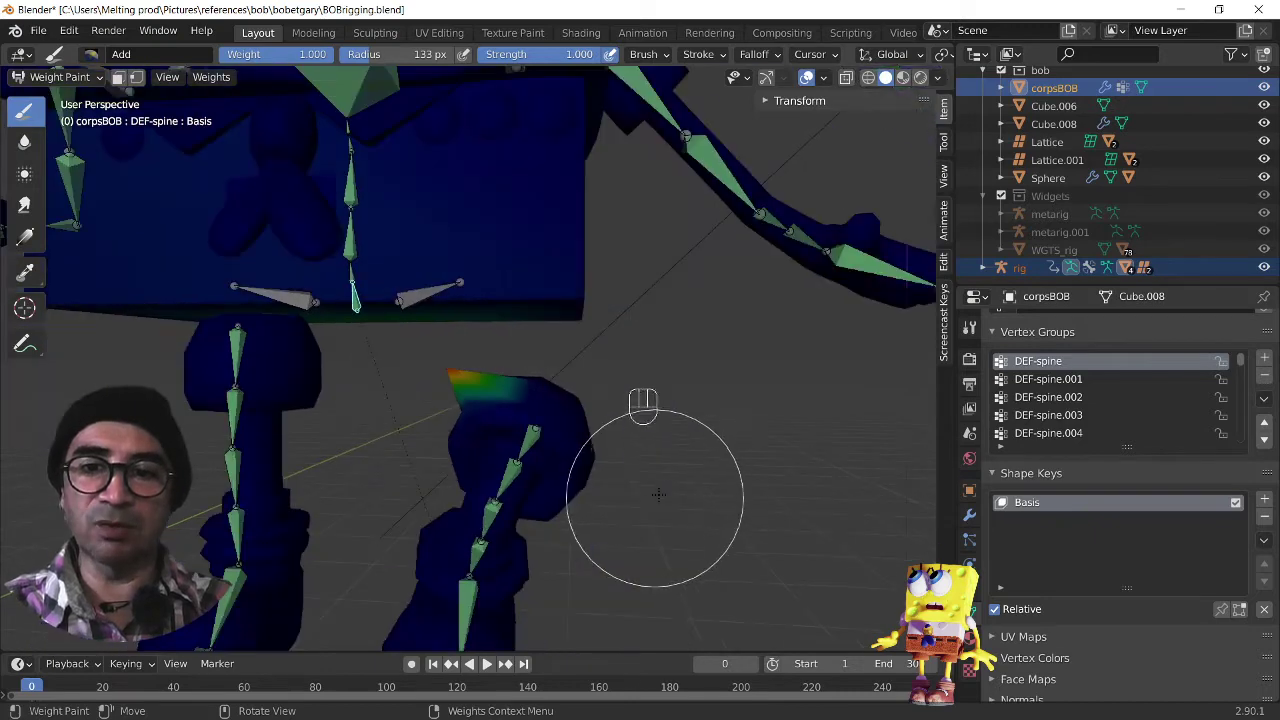
# Step: Set the weight brush to Subtract and erase the DEF-spine weight from the left thigh
pyautogui.click(90, 56)
pyautogui.click(550, 112)
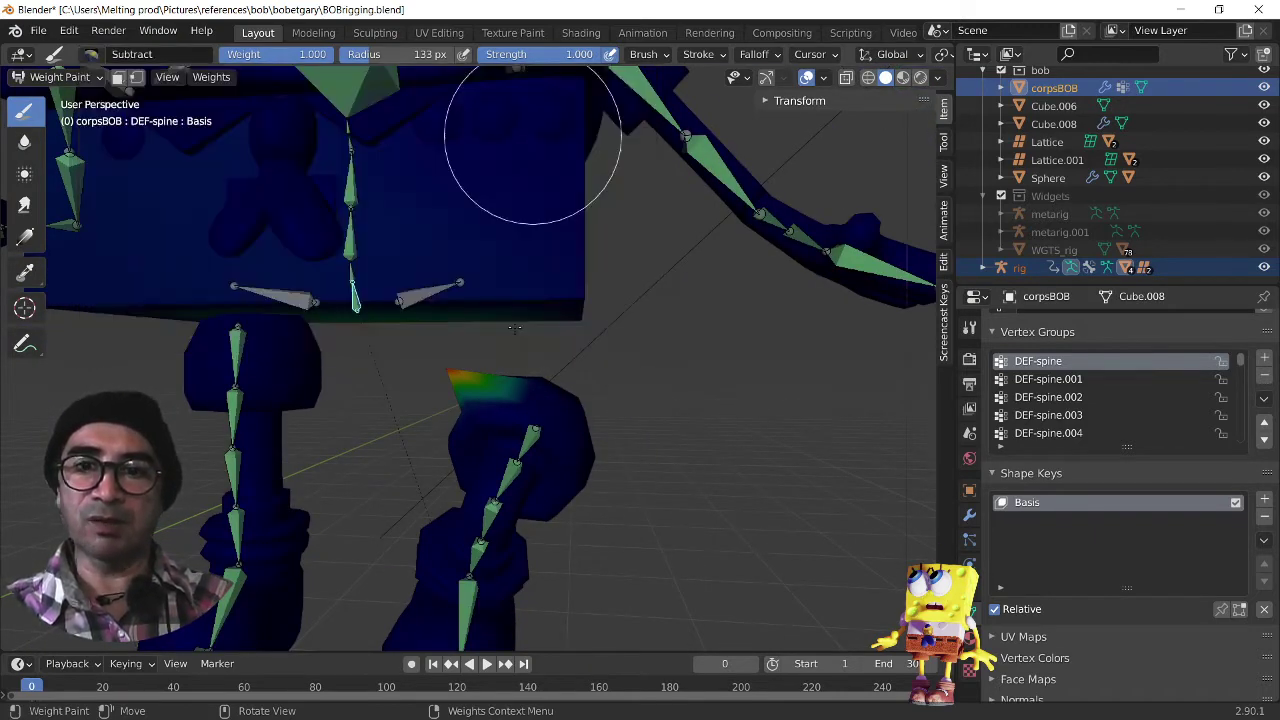
pyautogui.click(466, 416)
pyautogui.moveTo(472, 416)
pyautogui.mouseDown(button='middle')
pyautogui.moveTo(676, 530)
pyautogui.moveTo(530, 441)
pyautogui.mouseUp(button='middle')
pyautogui.click(556, 453)
pyautogui.click(553, 440)
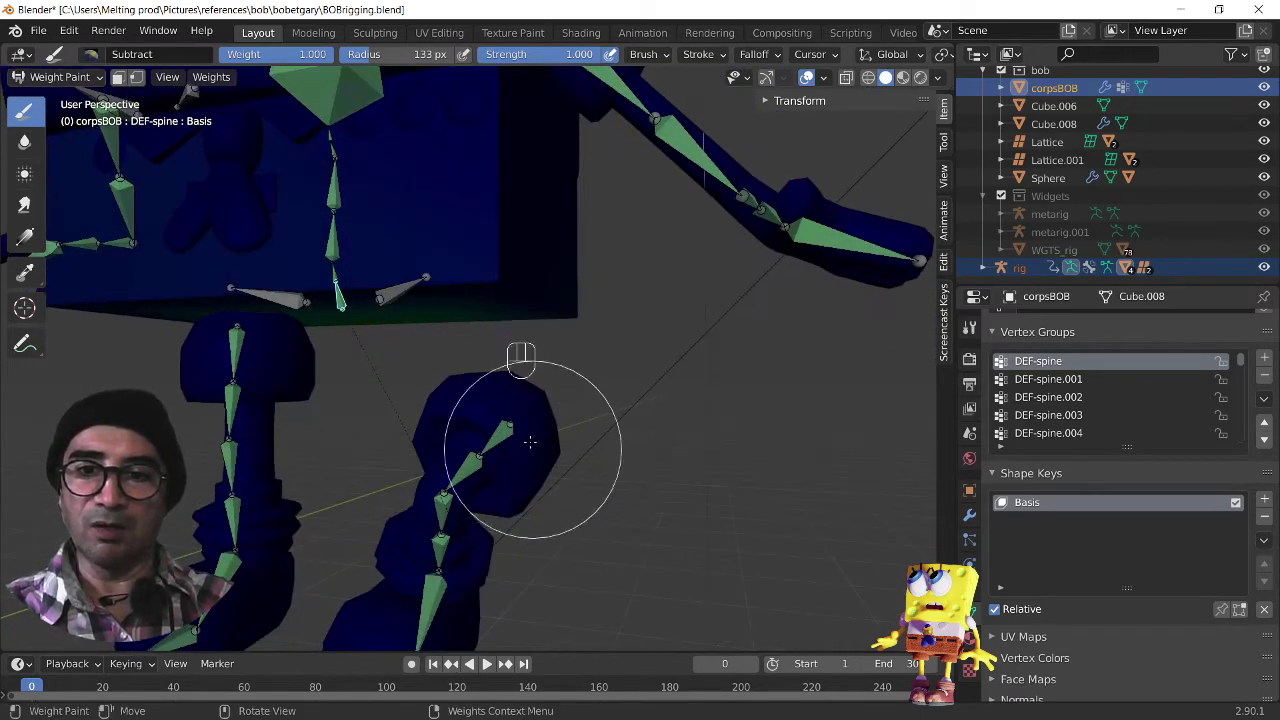
# Step: Examine the weights of the DEF-thigh.L, DEF-thigh.L.001, DEF-shin.L and DEF-upper_arm.L bones on the body
pyautogui.keyDown('ctrl'); pyautogui.click(505, 432); pyautogui.keyUp('ctrl')
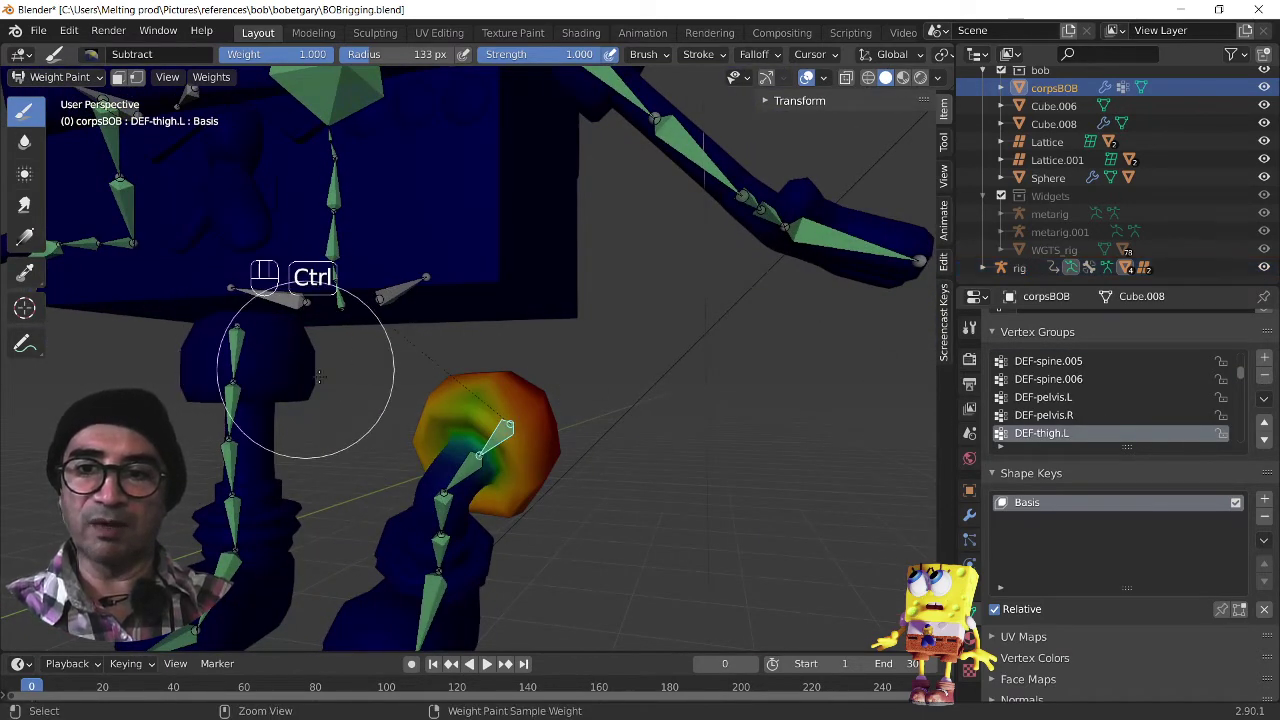
pyautogui.keyDown('ctrl'); pyautogui.click(463, 472); pyautogui.keyUp('ctrl')
pyautogui.keyDown('ctrl'); pyautogui.click(451, 510); pyautogui.keyUp('ctrl')
pyautogui.moveTo(451, 510); pyautogui.dragTo(651, 308, button='middle')
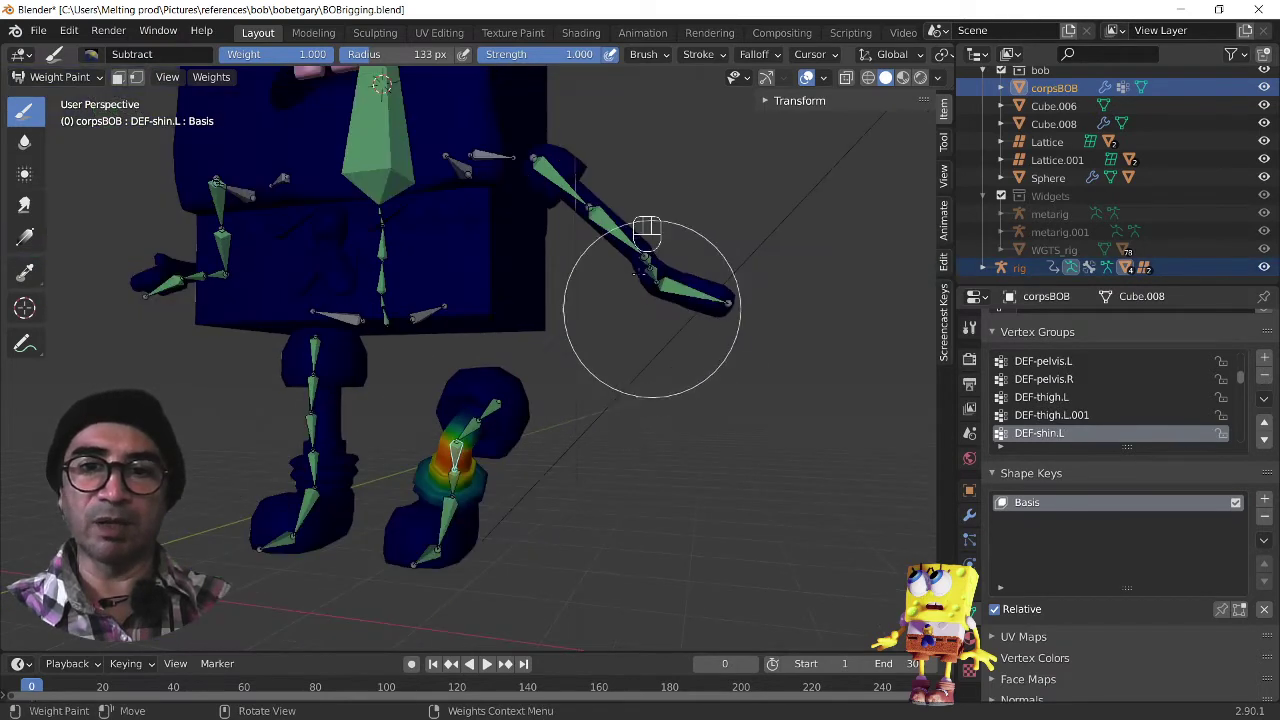
pyautogui.keyDown('ctrl'); pyautogui.click(545, 178); pyautogui.keyUp('ctrl')
pyautogui.moveTo(386, 286); pyautogui.dragTo(403, 312, button='middle')
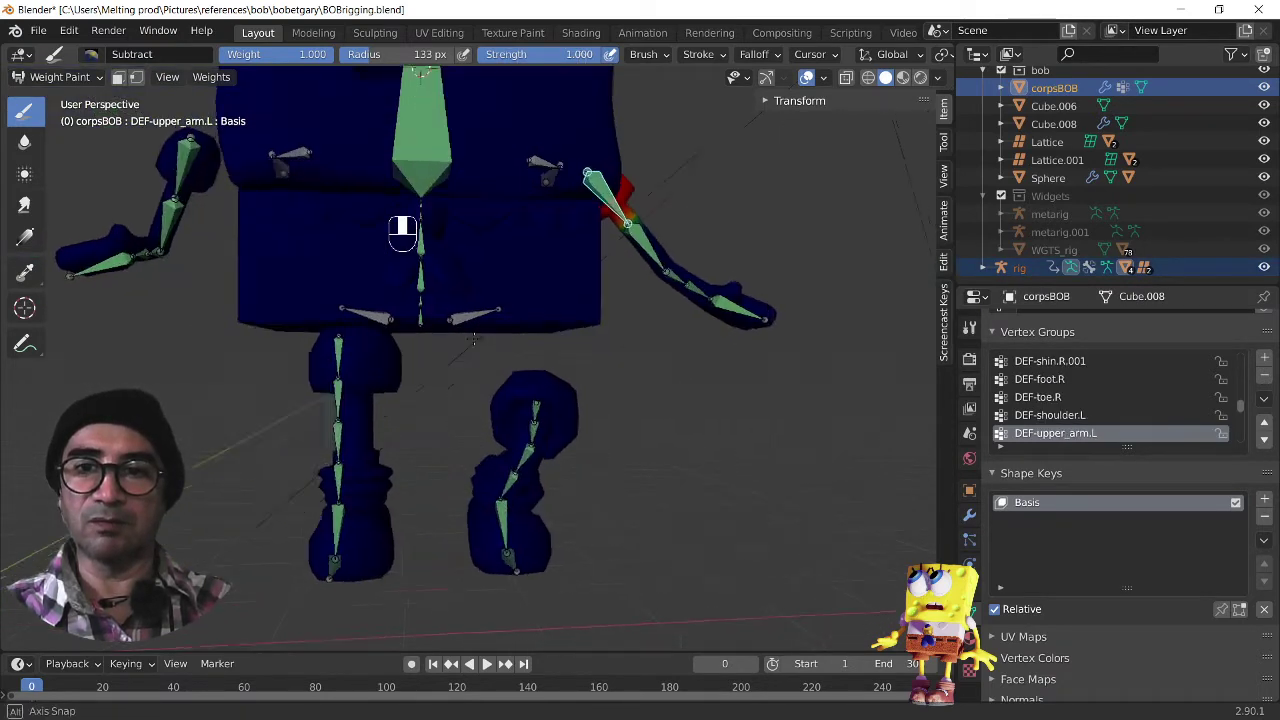
pyautogui.moveTo(474, 339); pyautogui.dragTo(413, 297, button='middle')
pyautogui.scroll(-3, 486, 480)
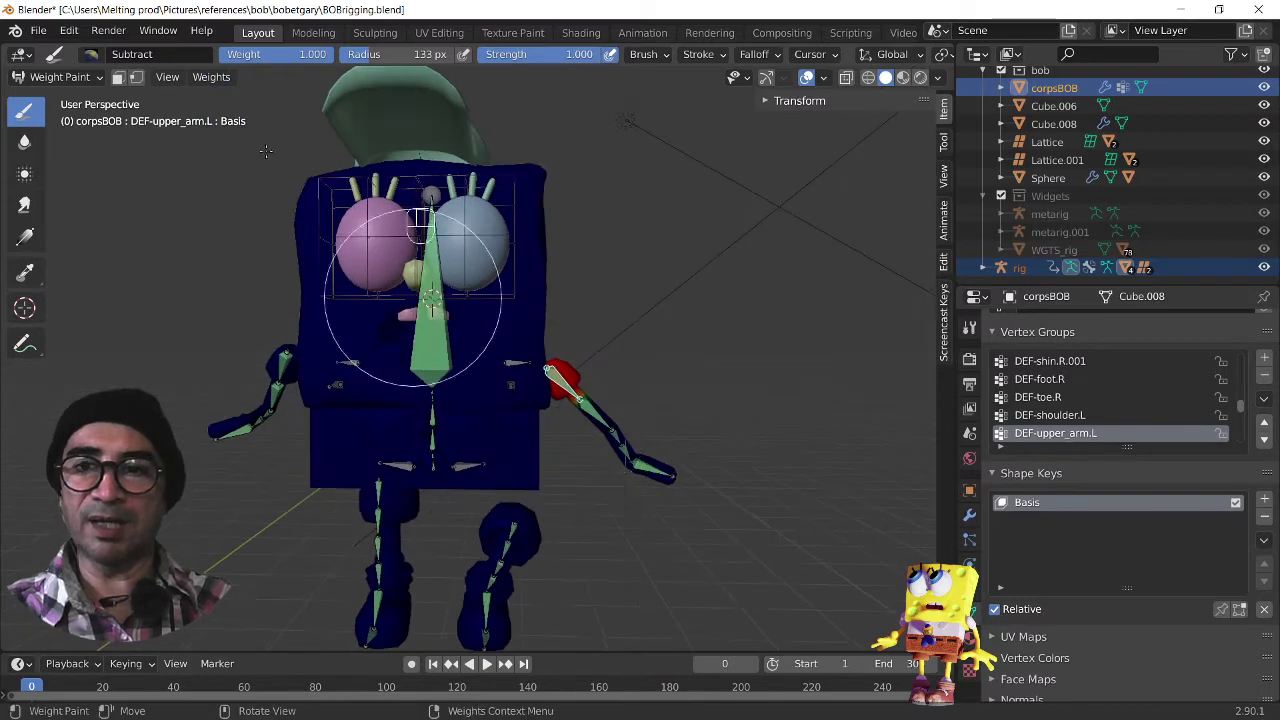
# Step: Leave Weight Paint mode and parent the teeth (Cube.006) to the rig's head bone DEF-spine.006 using the Bone option
pyautogui.click(60, 77)
pyautogui.click(45, 97)
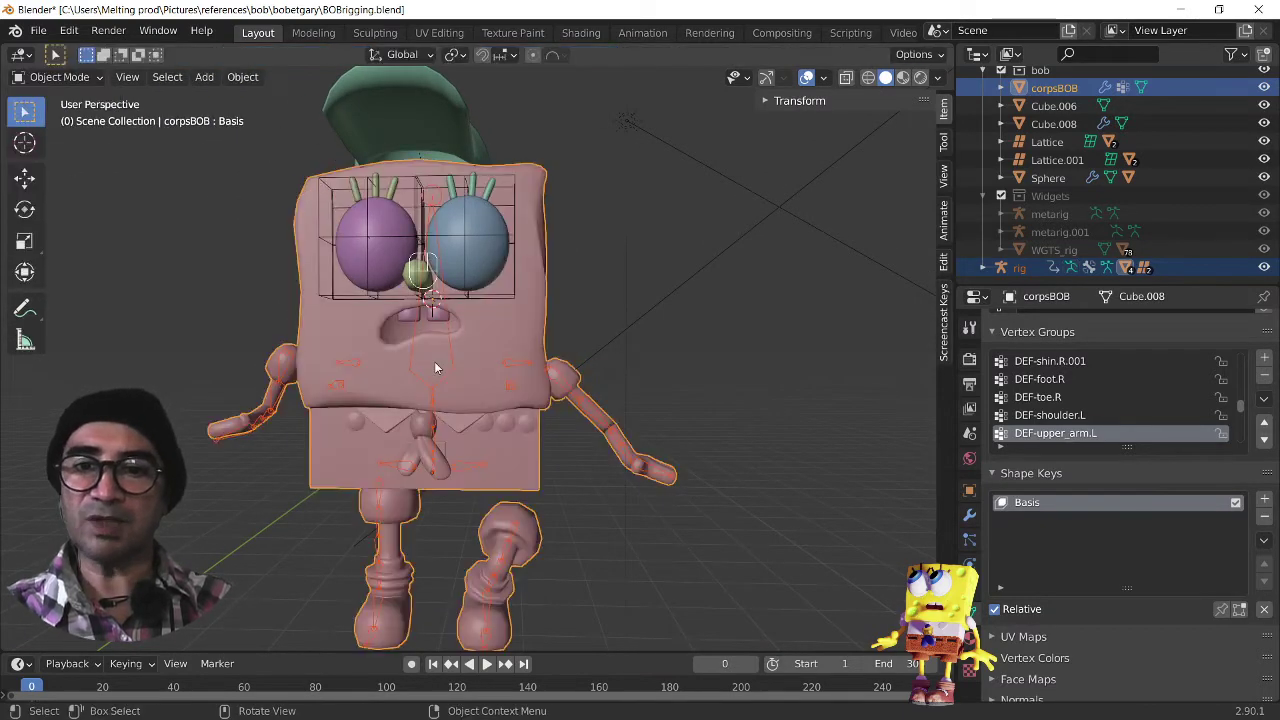
pyautogui.scroll(5, 430, 350)
pyautogui.click(281, 232)
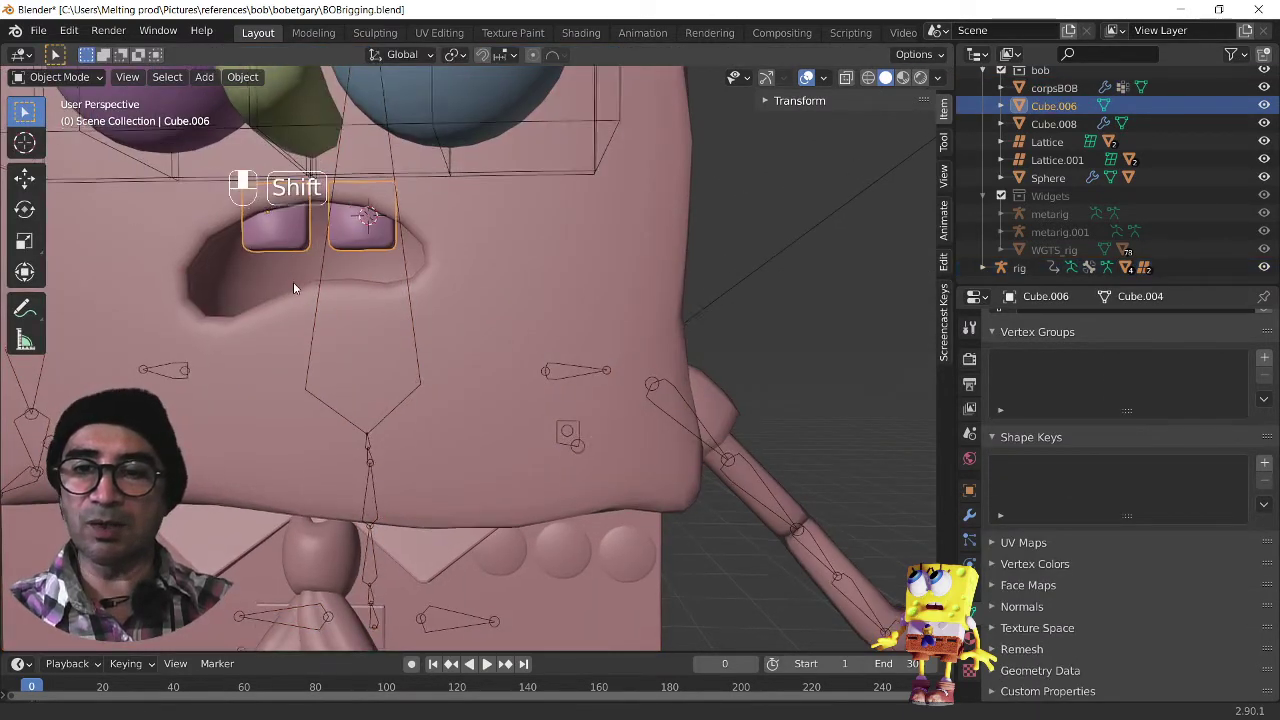
pyautogui.keyDown('shift'); pyautogui.moveTo(293, 282); pyautogui.dragTo(398, 338, button='middle'); pyautogui.keyUp('shift')
pyautogui.keyDown('shift'); pyautogui.click(405, 325); pyautogui.keyUp('shift')
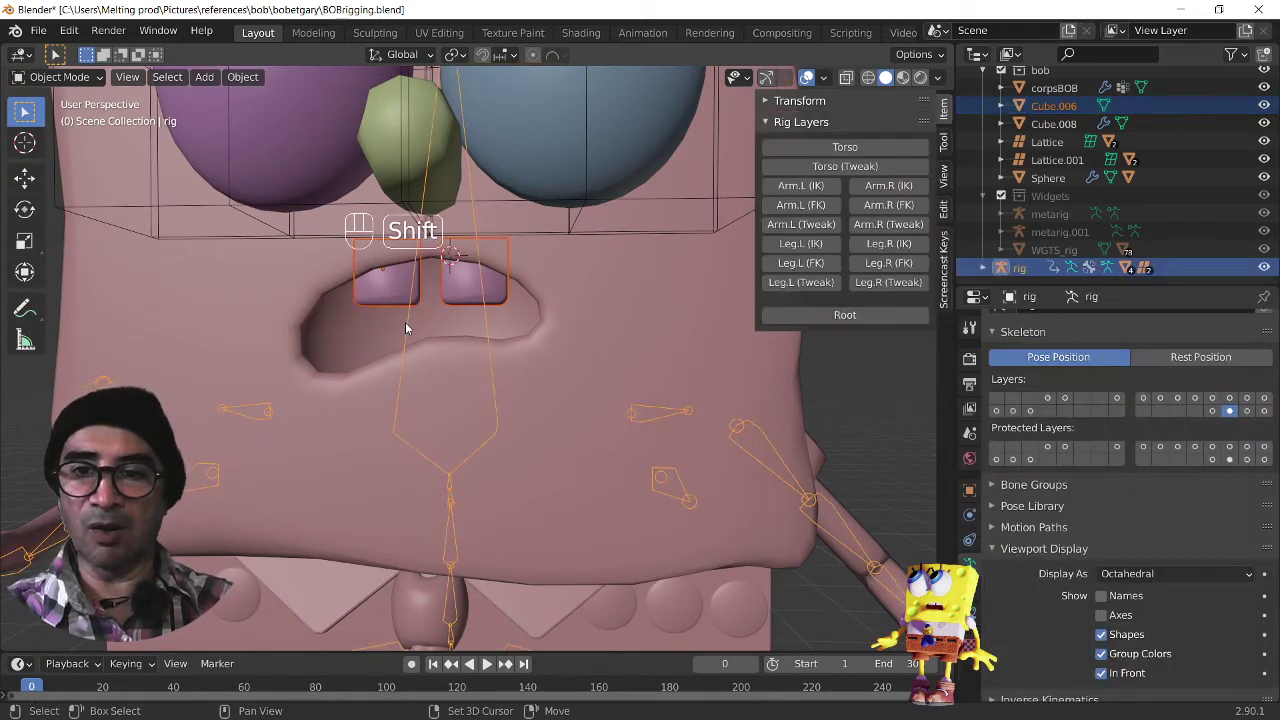
pyautogui.hotkey('ctrl', 'Tab')
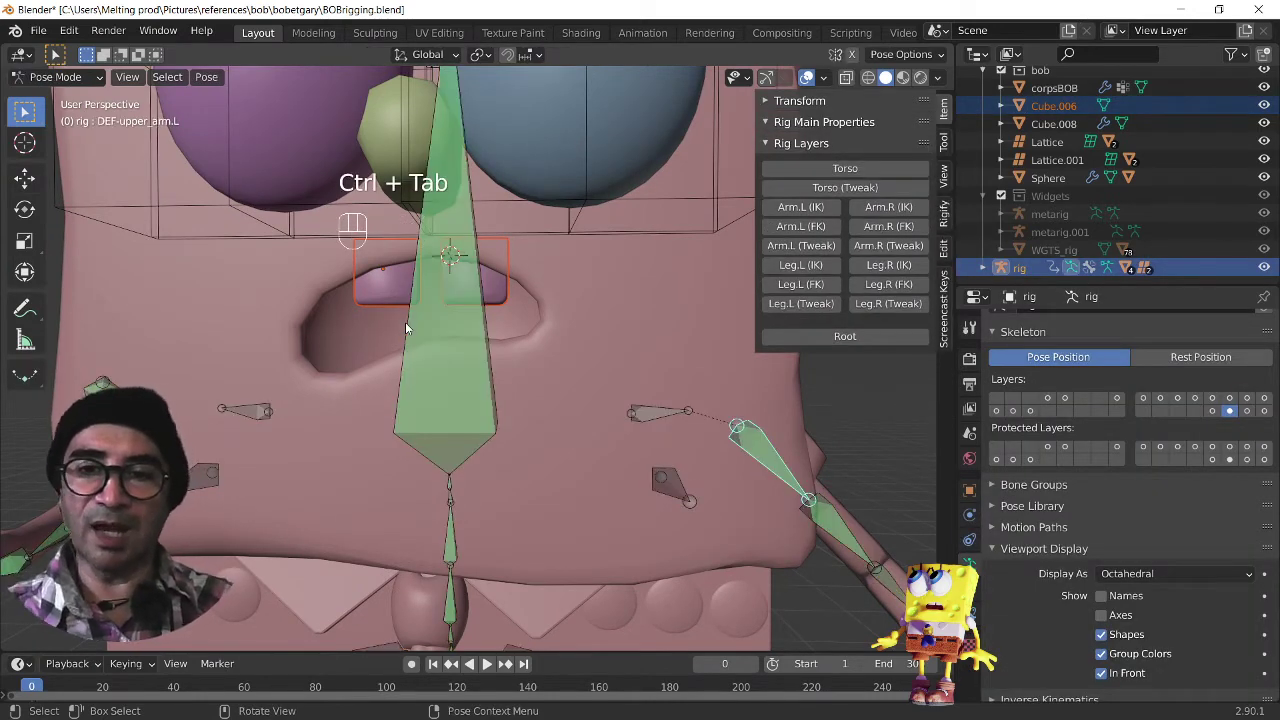
pyautogui.click(474, 326)
pyautogui.hotkey('ctrl', 'p')
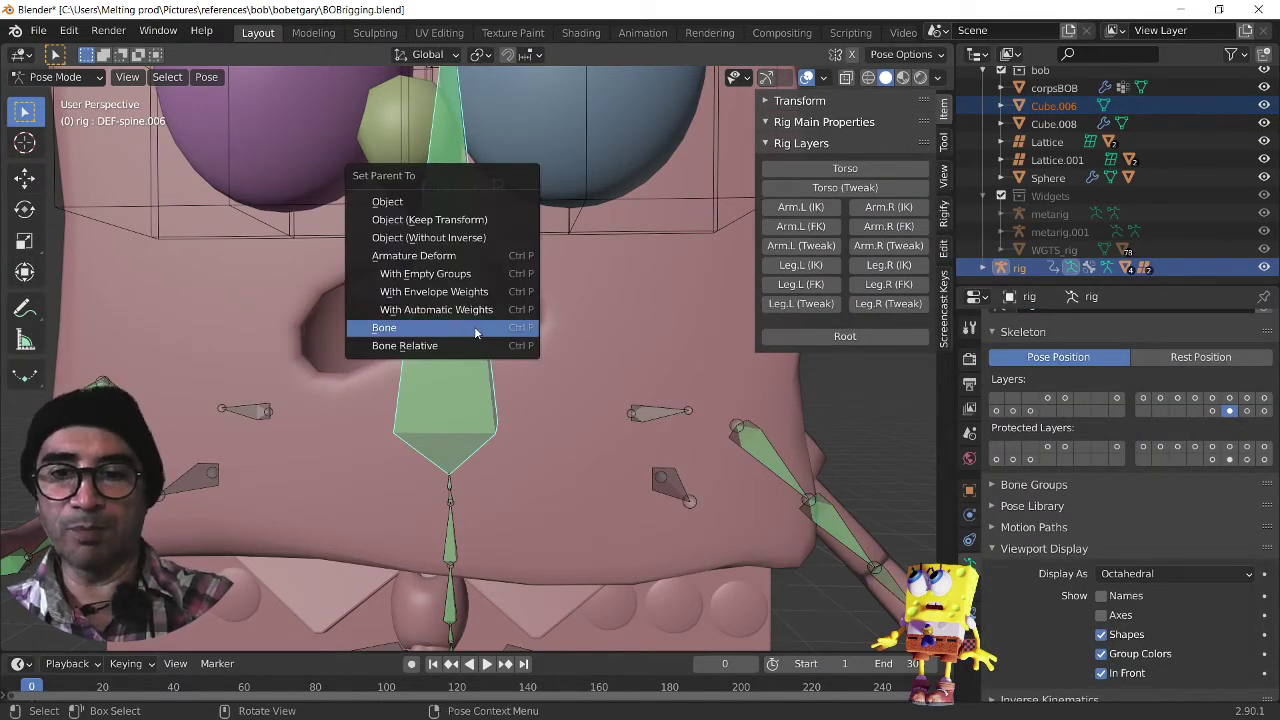
pyautogui.click(474, 326)
# Step: Switch the viewport to Material Preview and show the Torso, arm IK, leg IK and Root control layers instead of the deform bones
pyautogui.scroll(-6, 474, 326)
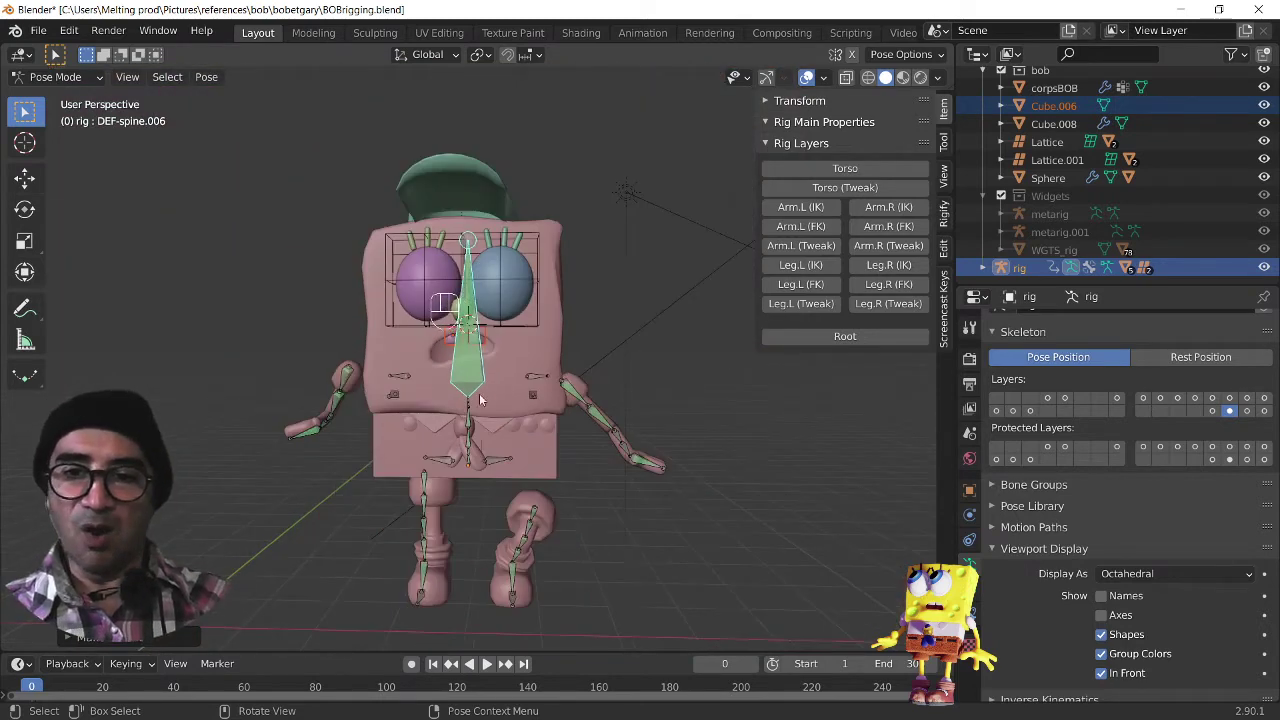
pyautogui.click(302, 430)
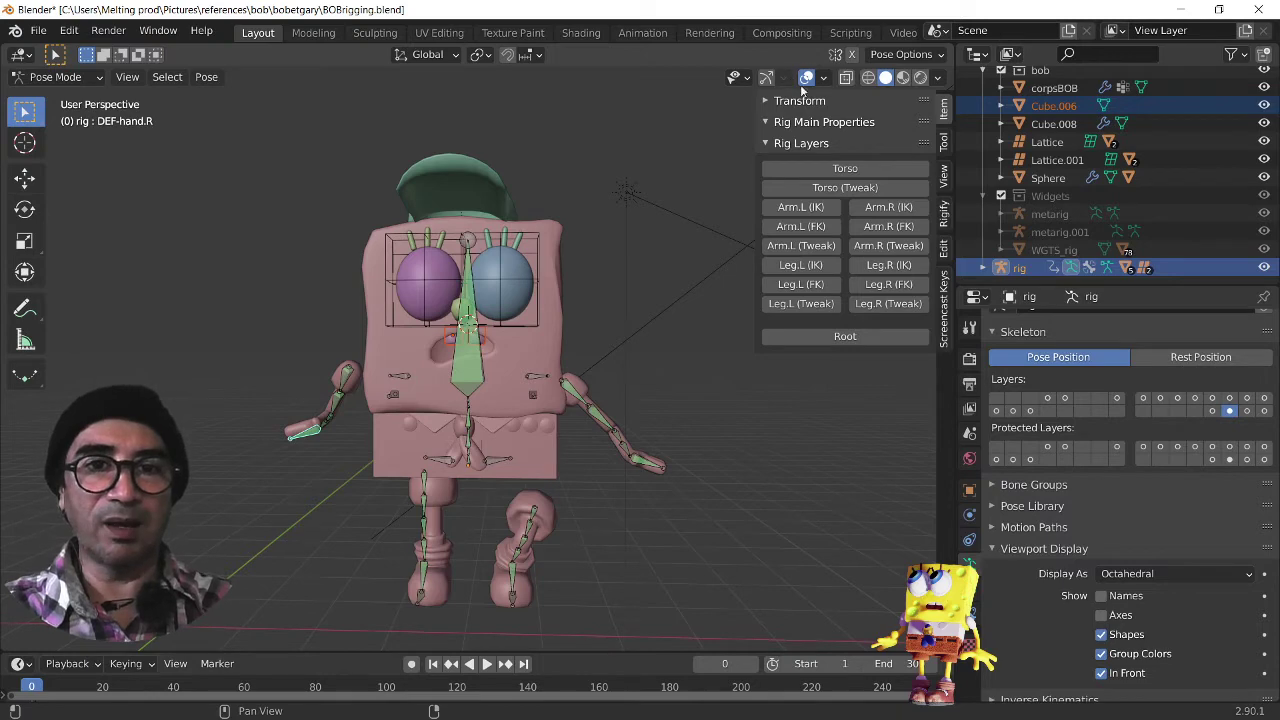
pyautogui.click(904, 78)
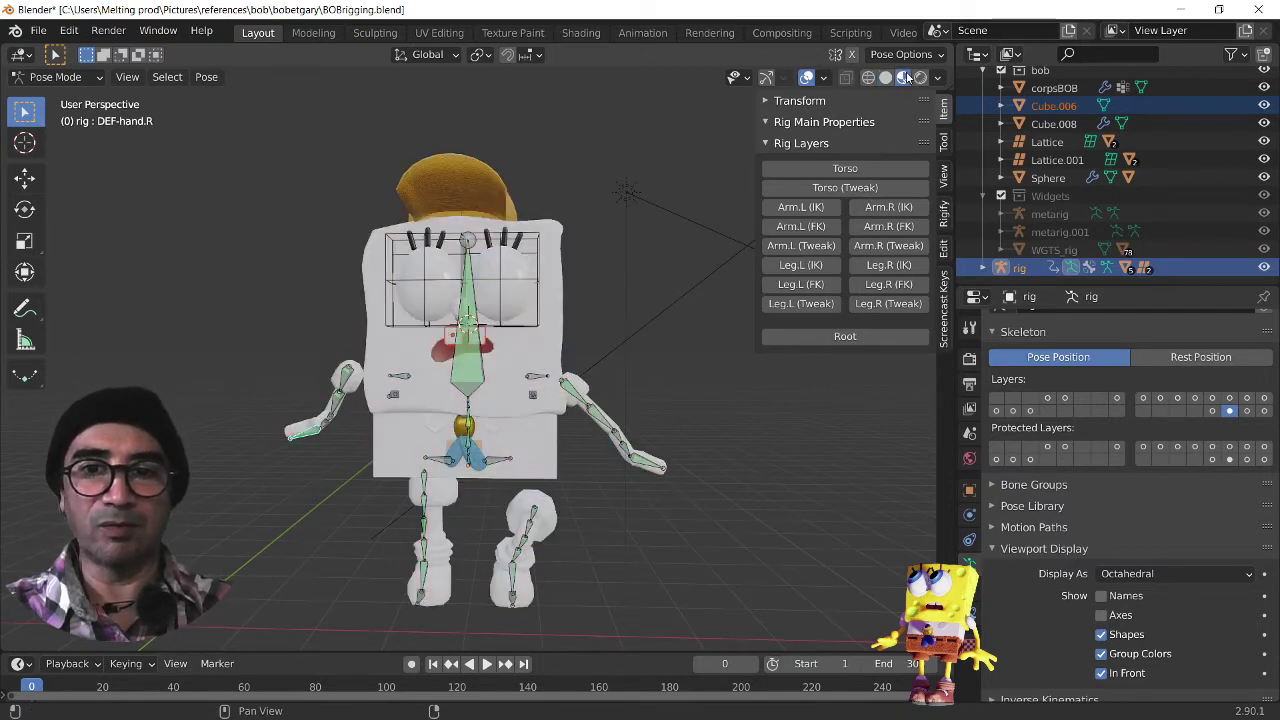
pyautogui.click(1048, 399)
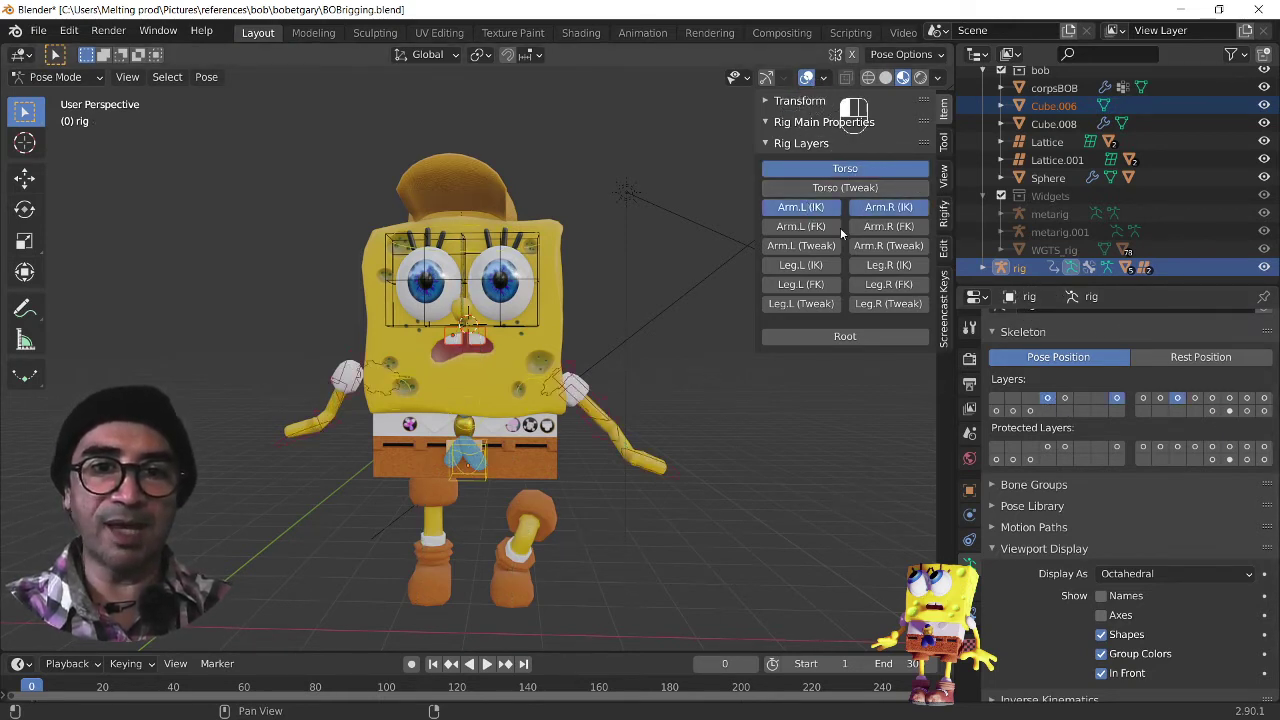
pyautogui.click(844, 338)
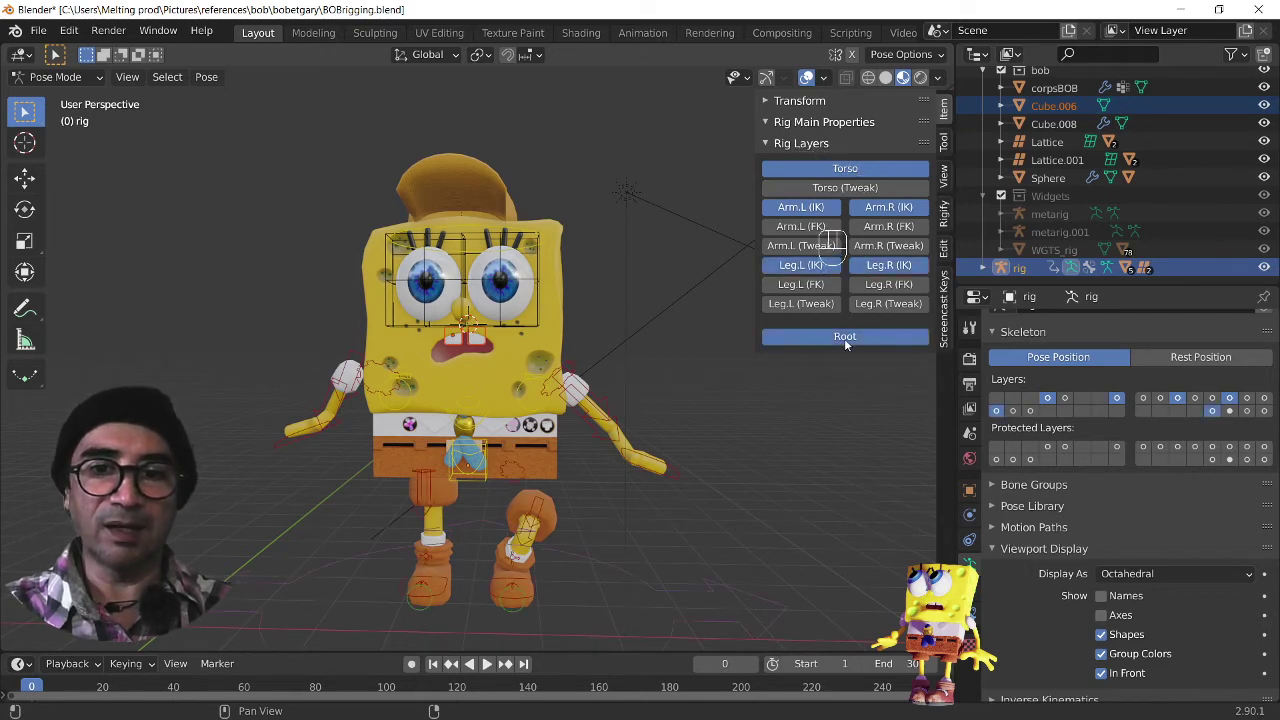
# Step: Try moving the root control under the feet to check that the whole character follows, then cancel the move
pyautogui.moveTo(660, 480); pyautogui.dragTo(652, 568, button='middle')
pyautogui.click(618, 517)
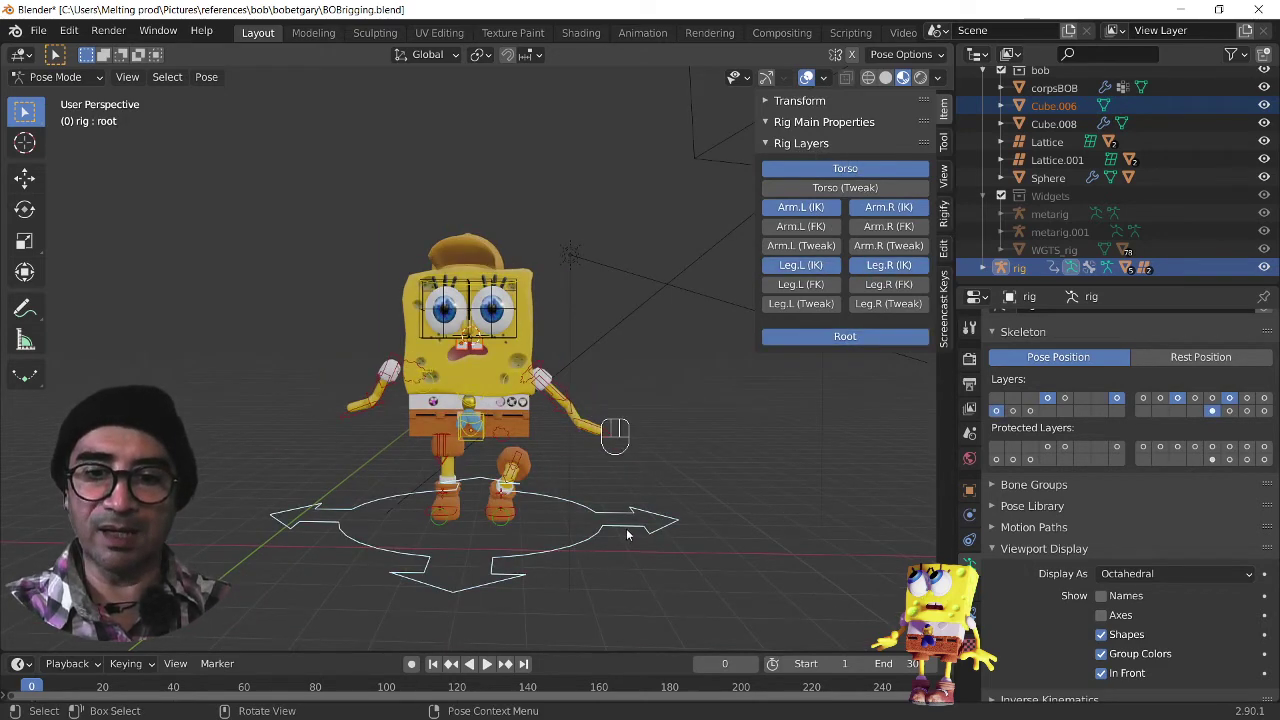
pyautogui.press('g')
pyautogui.rightClick(629, 473)
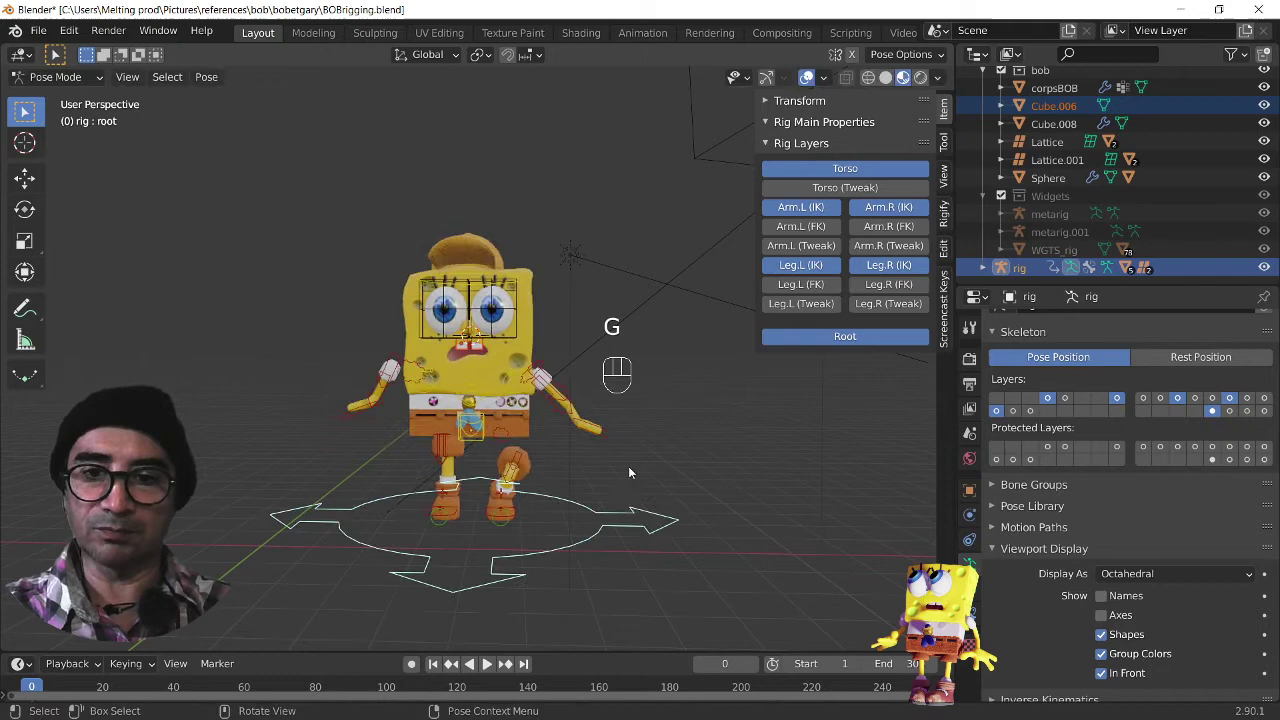
# Step: Try moving and rotating the hips control, cancelling both transforms
pyautogui.click(473, 432)
pyautogui.press('g')
pyautogui.rightClick(482, 433)
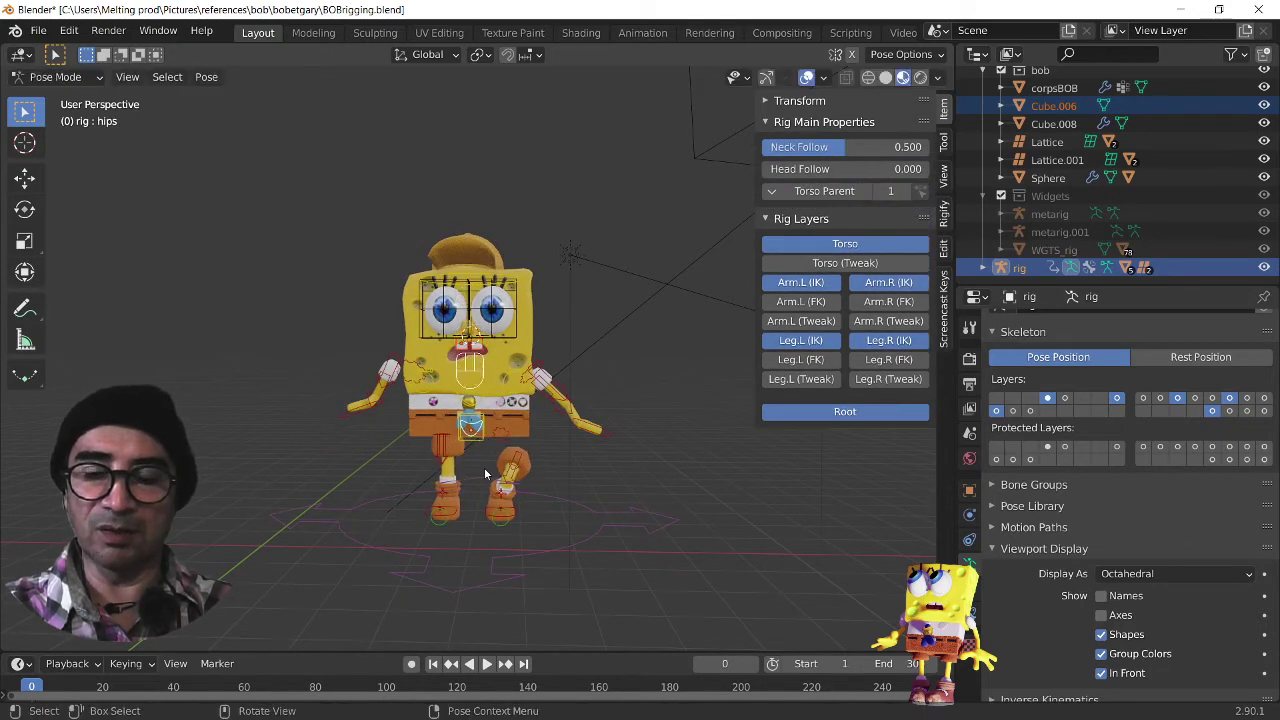
pyautogui.scroll(3, 484, 467)
pyautogui.press('r')
pyautogui.rightClick(606, 526)
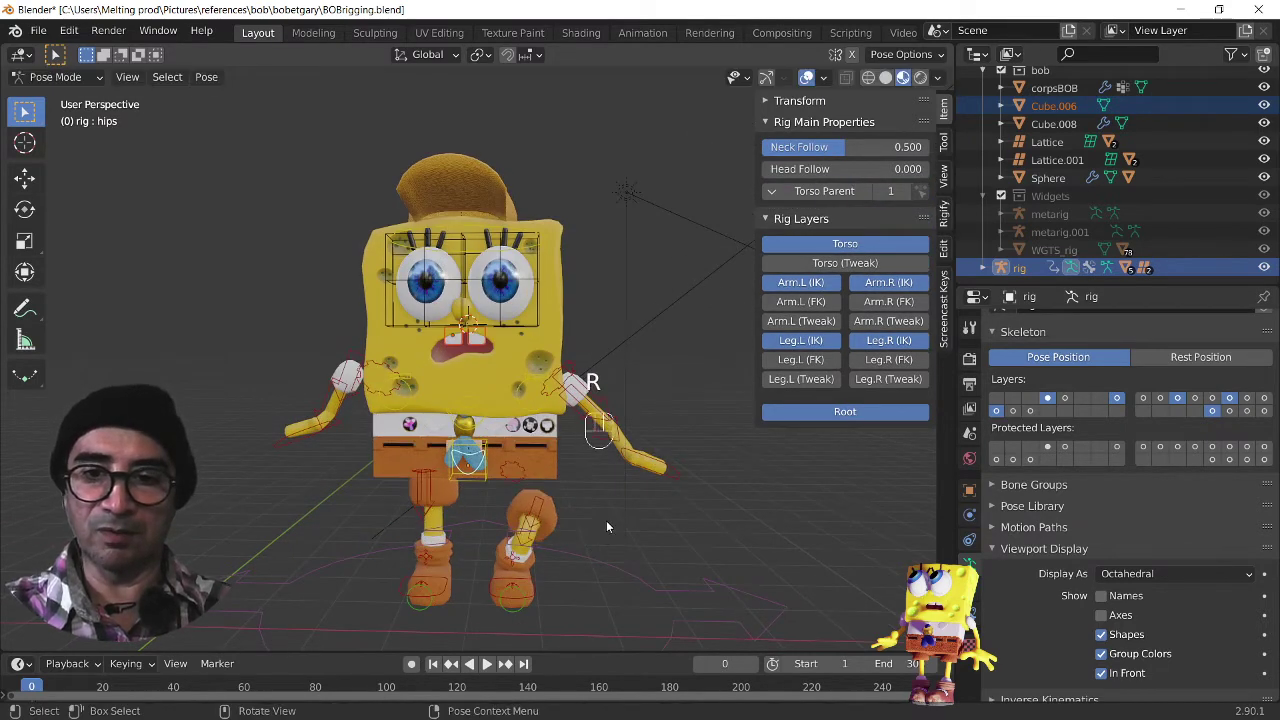
# Step: Test-move the torso control to check how the body, eyes, teeth and cap follow the rig
pyautogui.click(476, 483)
pyautogui.press('g')
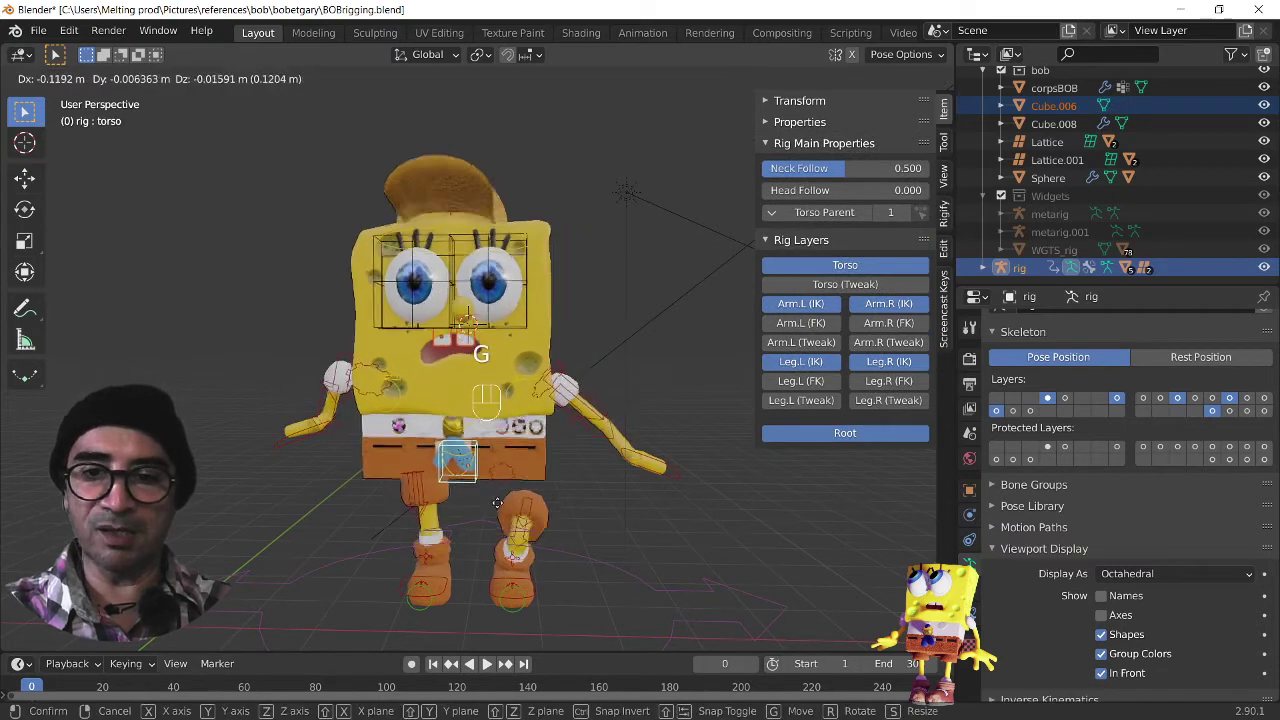
pyautogui.click(481, 474)
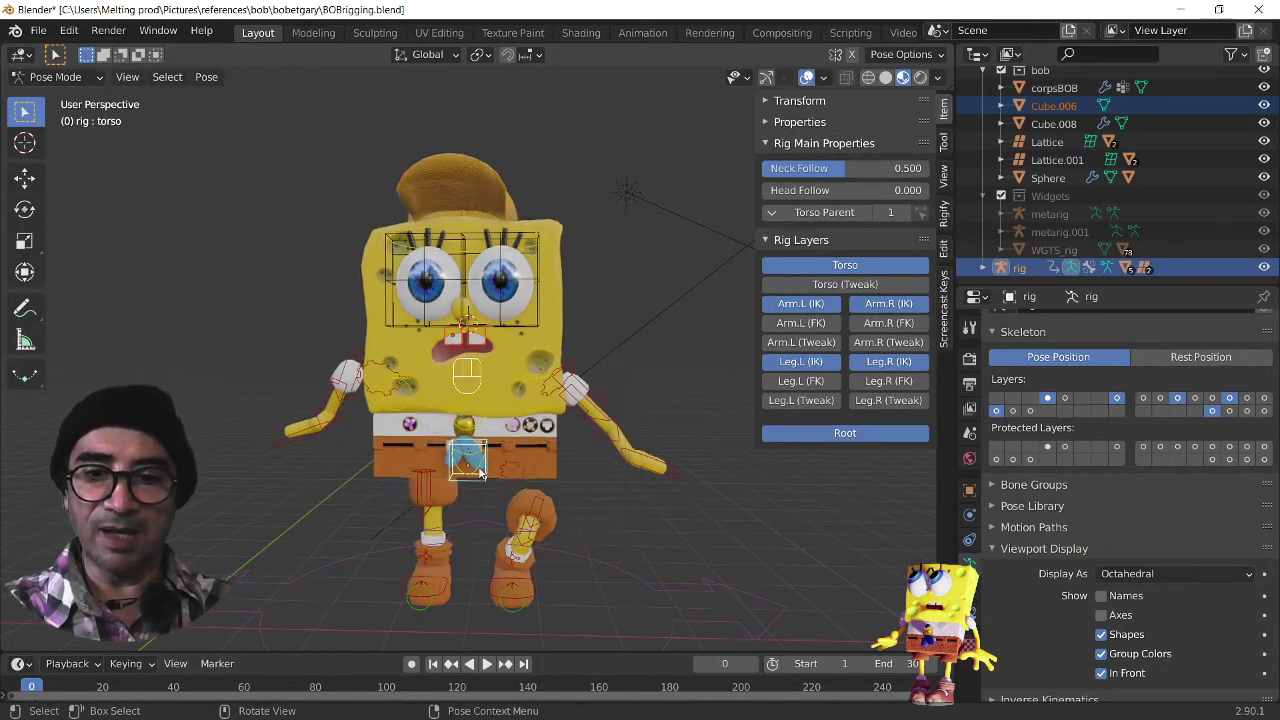
# Step: Reset the posed character by clearing the location and scale of all the rig's control bones
pyautogui.click(548, 518)
pyautogui.press('a')
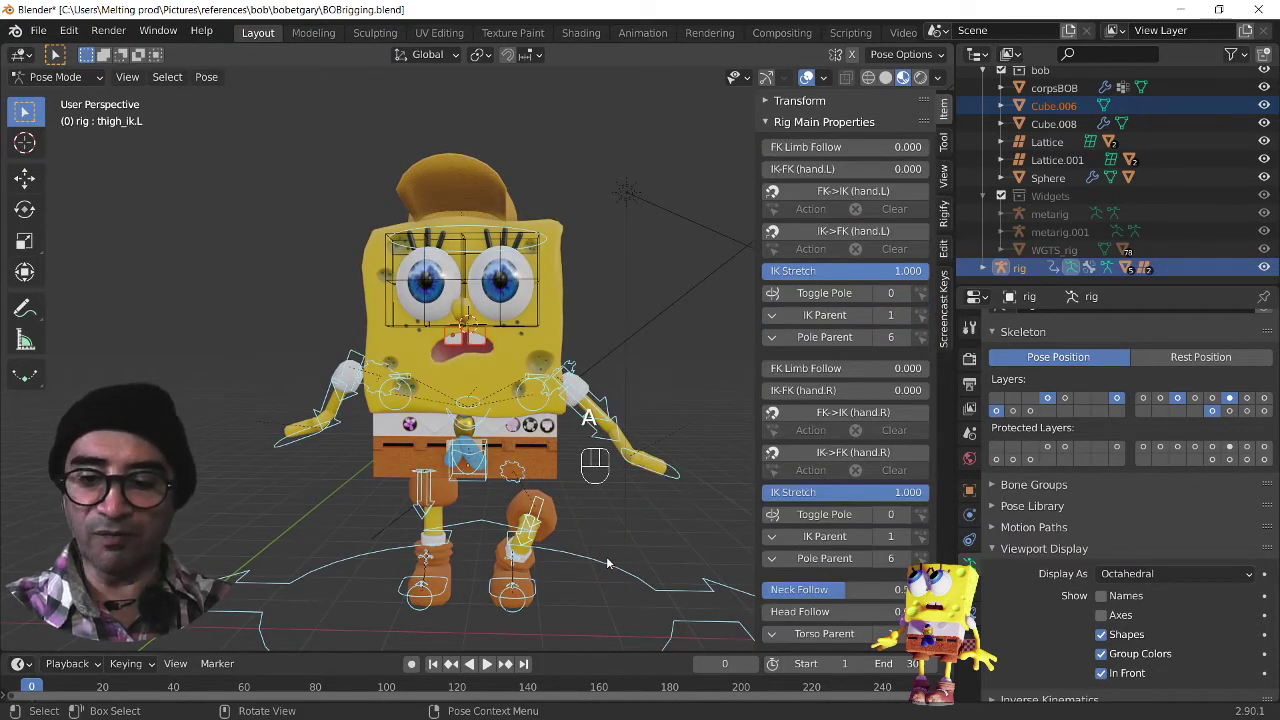
pyautogui.press('alt')
pyautogui.hotkey('alt', 'g')
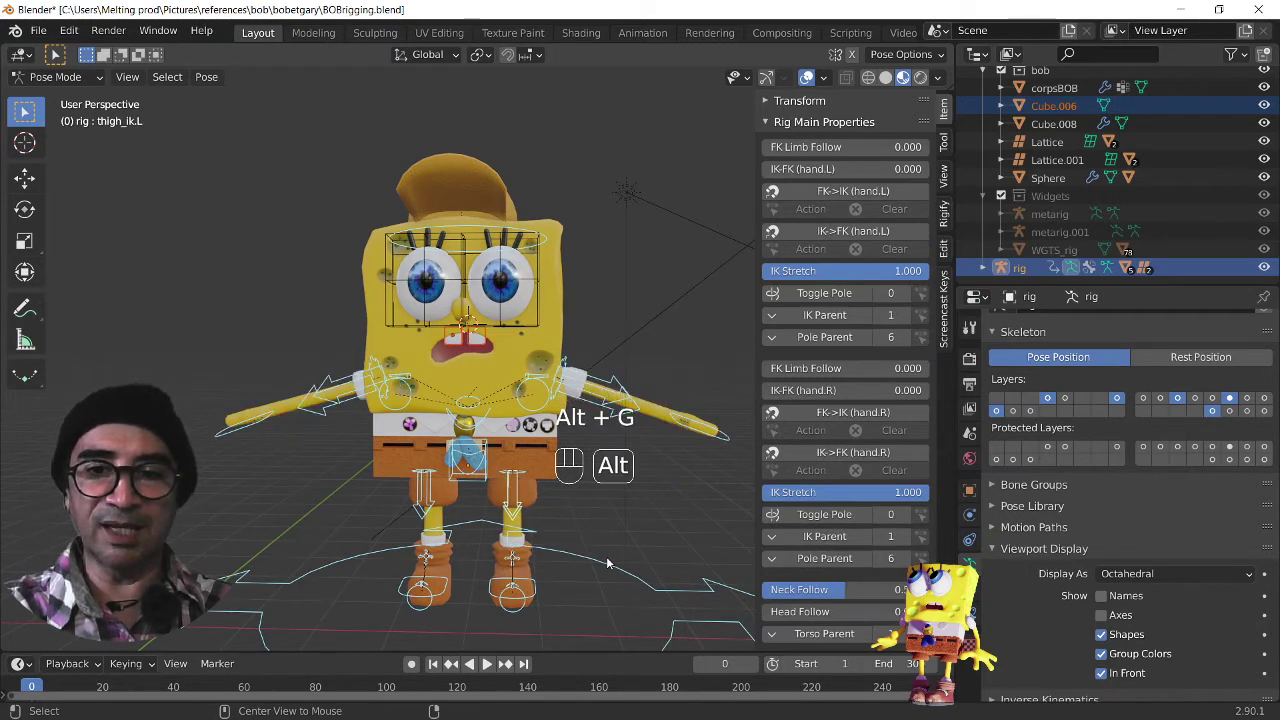
pyautogui.hotkey('alt', 's')
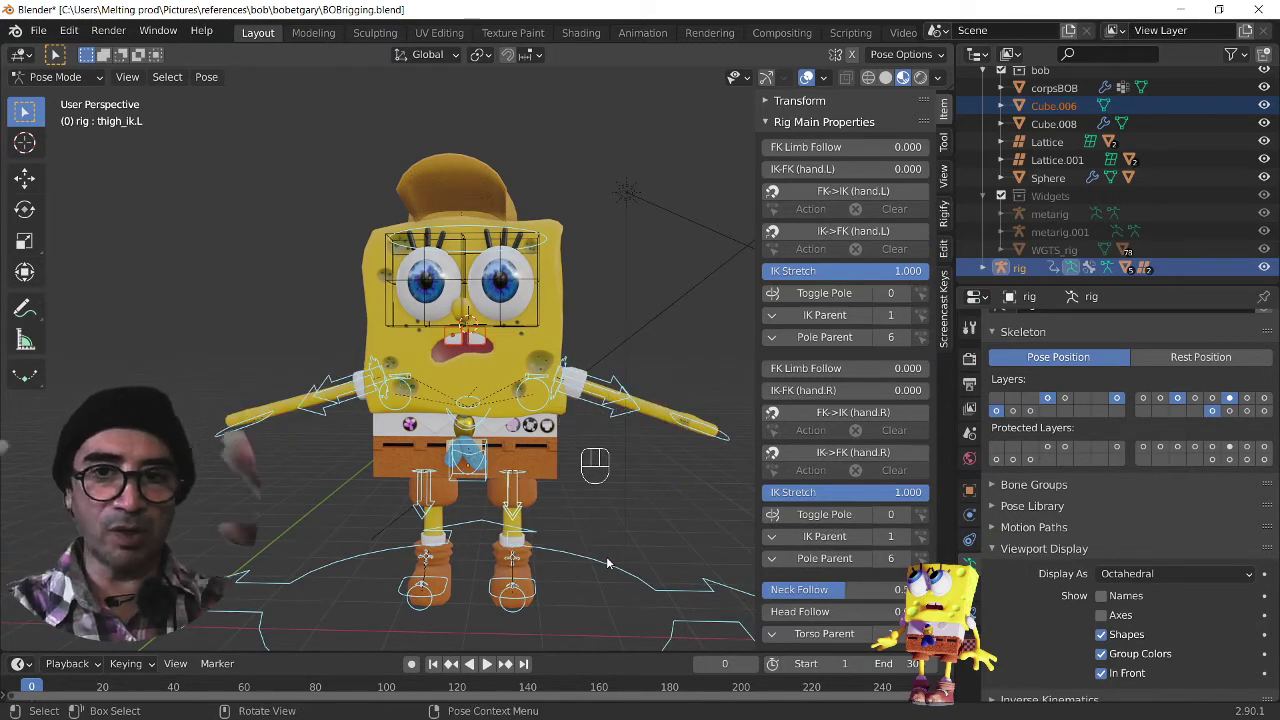
pyautogui.scroll(-4, 608, 560)
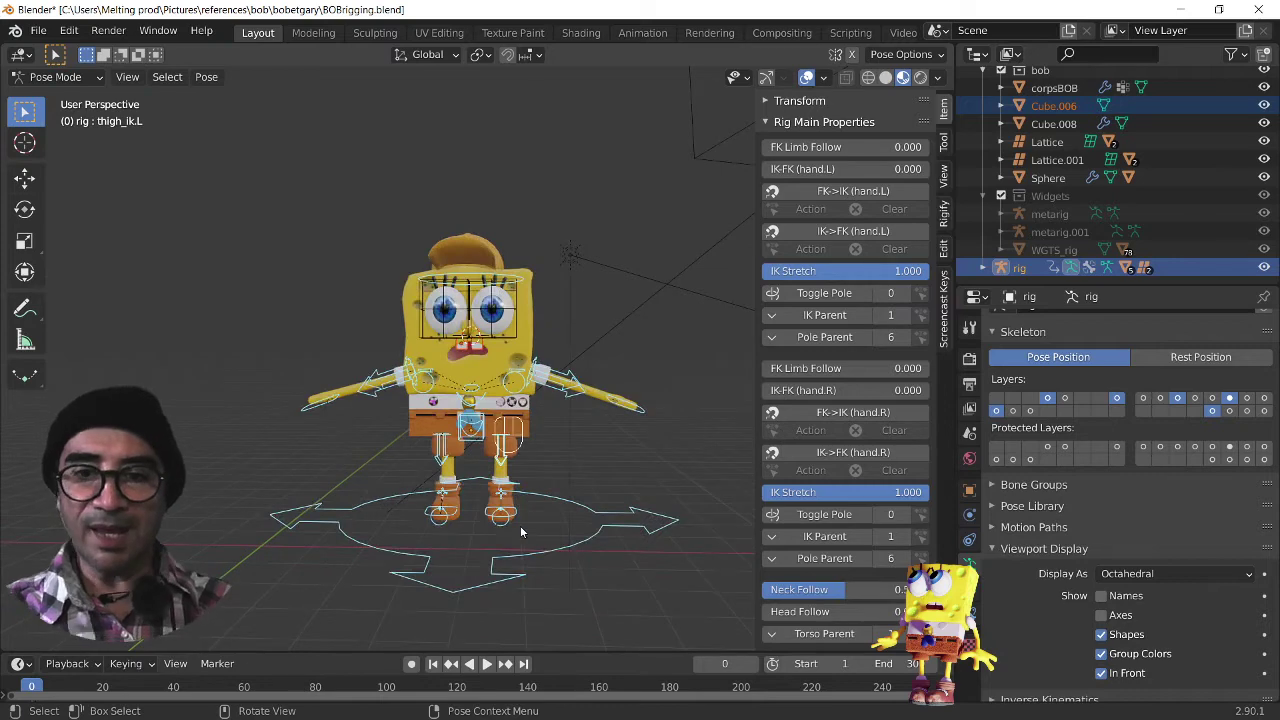
# Step: Collapse the Rig Main Properties and examine the left thigh control's location, rotation and scale values
pyautogui.click(823, 121)
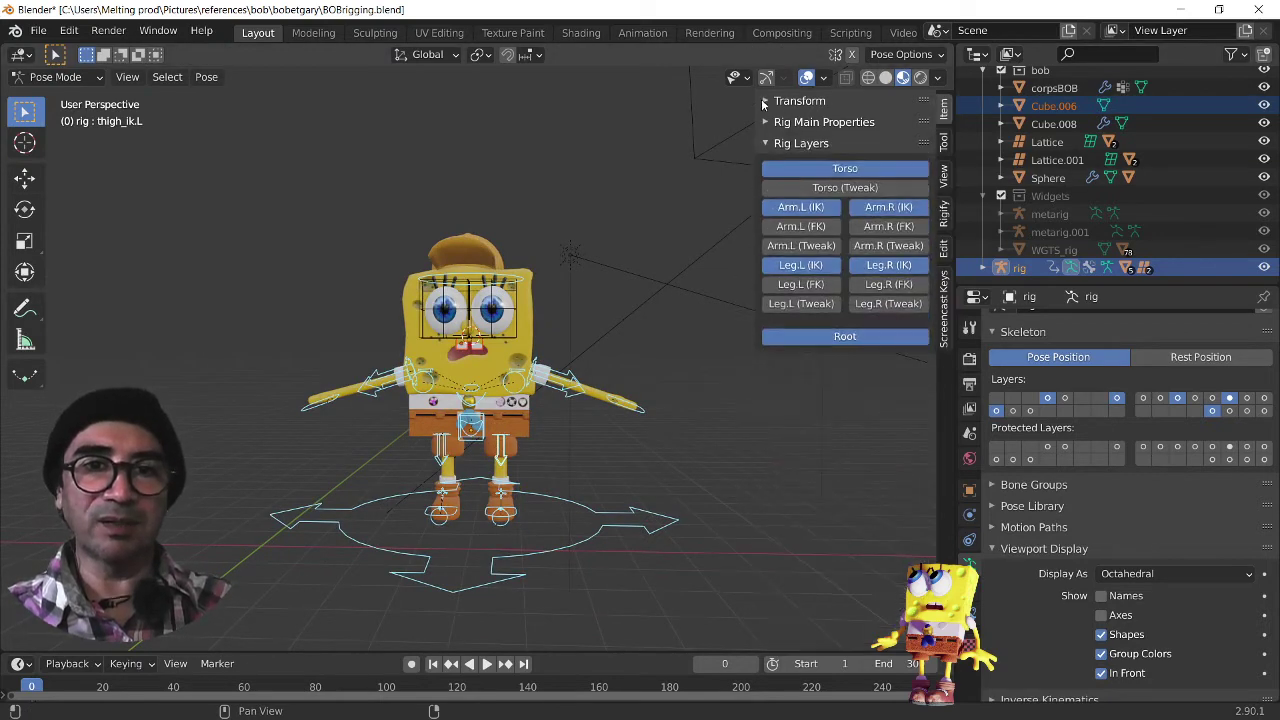
pyautogui.click(799, 101)
pyautogui.scroll(3, 604, 497)
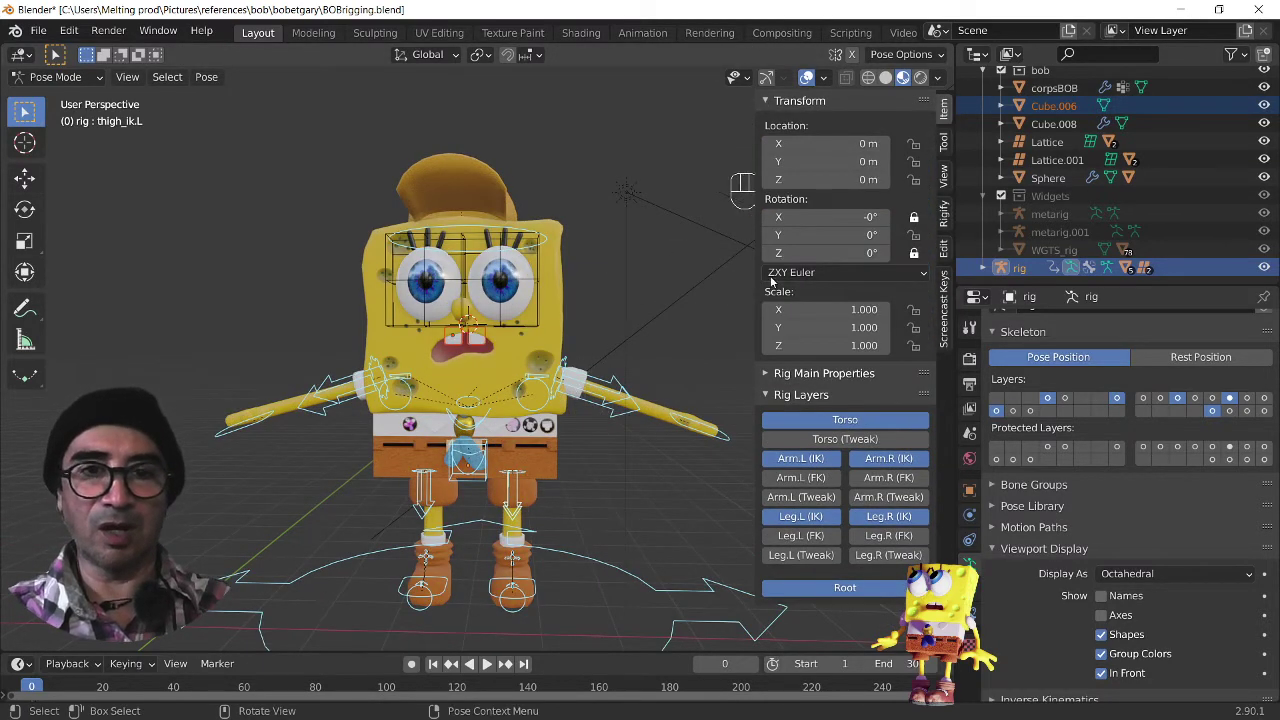
pyautogui.click(772, 104)
# Step: Enable the gary and decor collections so the snail and the scenery show around the character
pyautogui.moveTo(612, 385)
pyautogui.mouseDown(button='middle')
pyautogui.moveTo(568, 388)
pyautogui.moveTo(530, 420)
pyautogui.moveTo(612, 375)
pyautogui.mouseUp(button='middle')
pyautogui.moveTo(570, 430); pyautogui.dragTo(643, 448, button='middle')
pyautogui.scroll(-1, 626, 474)
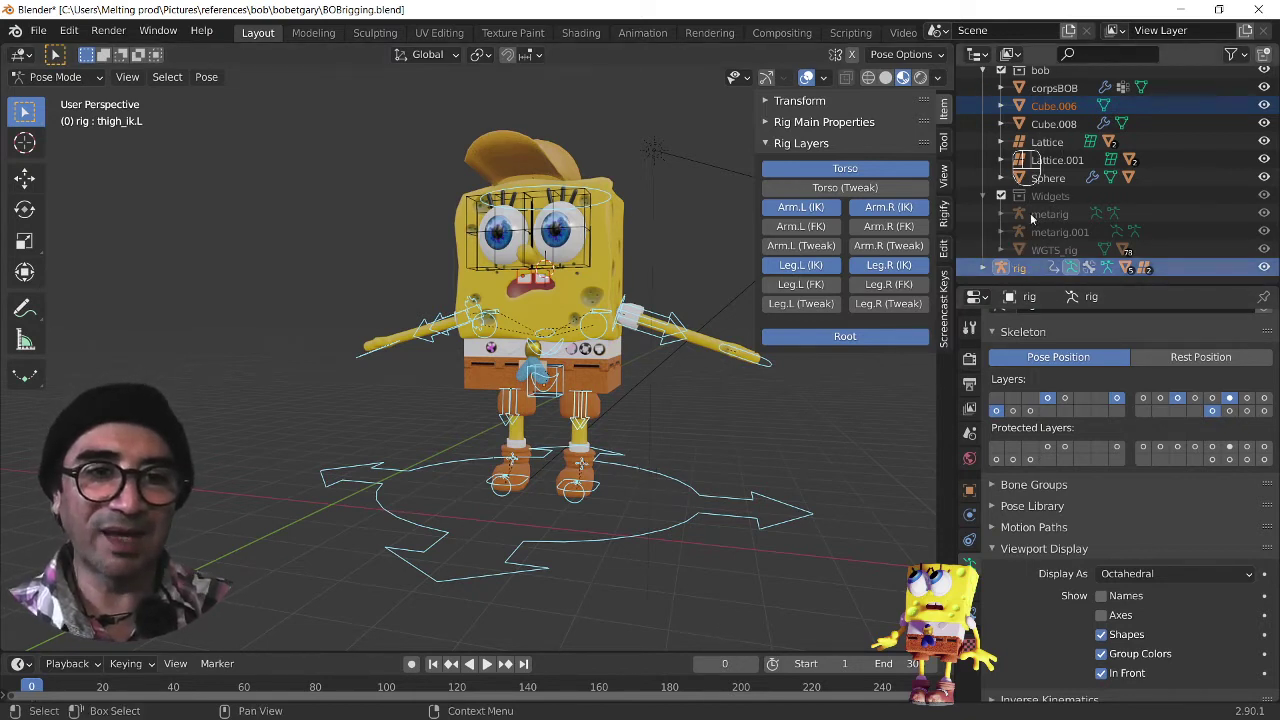
pyautogui.scroll(4, 1010, 170)
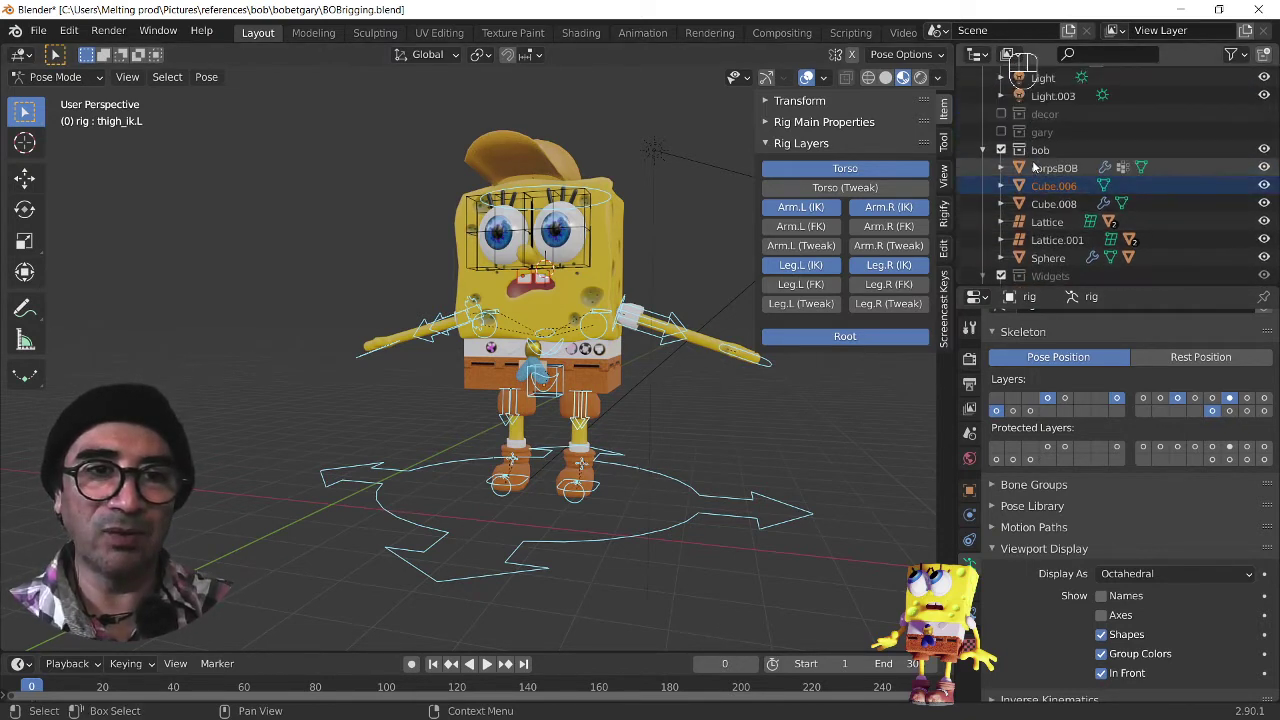
pyautogui.click(1001, 132)
pyautogui.click(1001, 114)
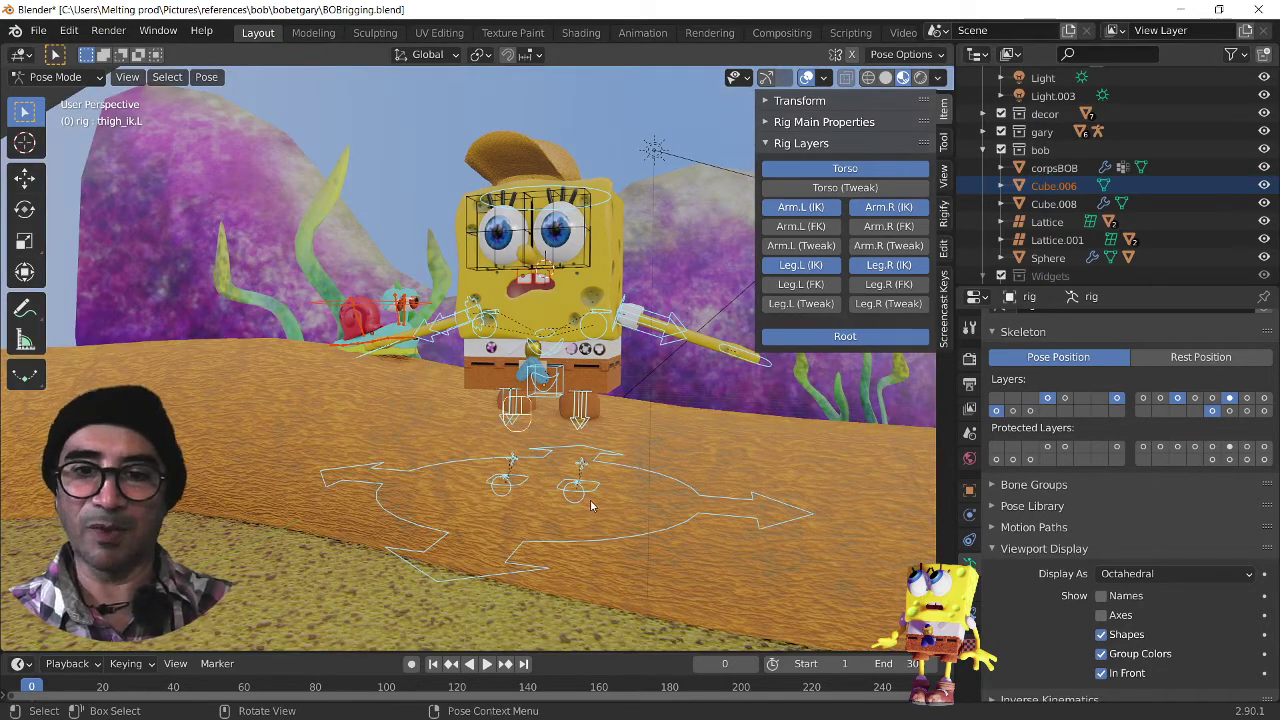
# Step: Move the left foot IK control forward and up, out in front of the mound
pyautogui.moveTo(590, 505)
pyautogui.mouseDown(button='middle')
pyautogui.moveTo(535, 496)
pyautogui.moveTo(578, 505)
pyautogui.mouseUp(button='middle')
pyautogui.click(590, 504)
pyautogui.scroll(2, 590, 504)
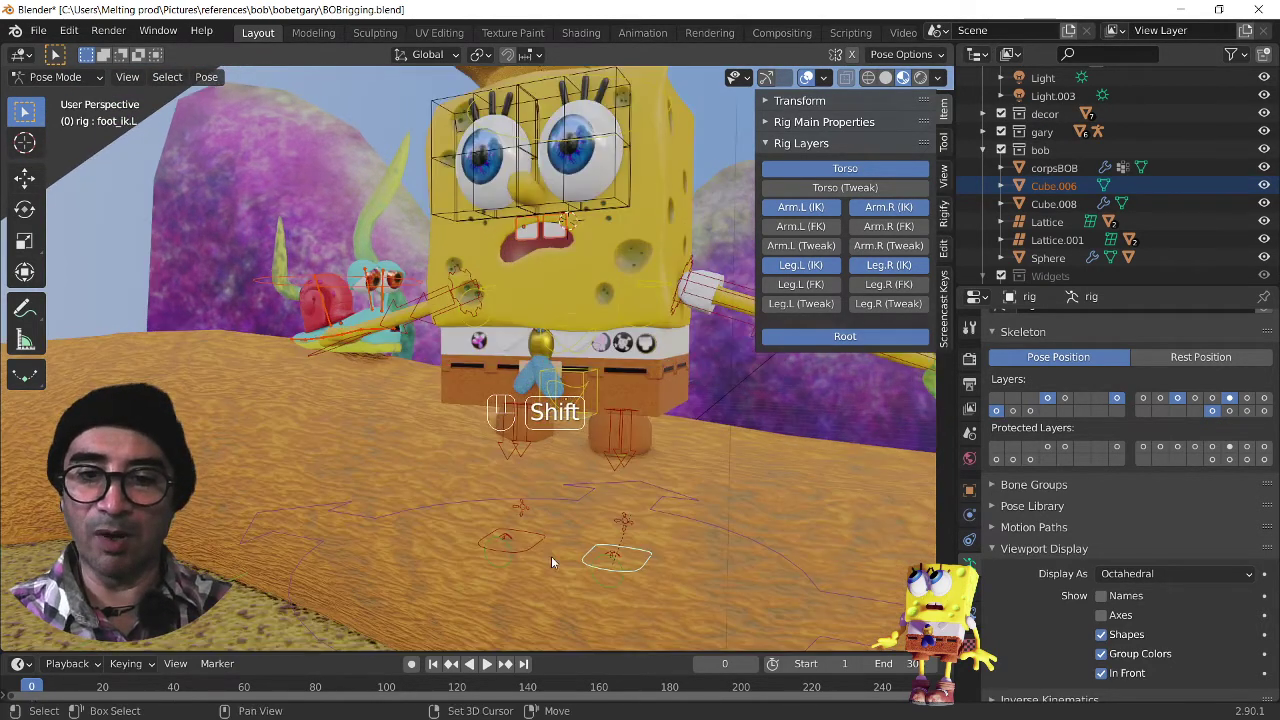
pyautogui.moveTo(560, 547); pyautogui.dragTo(512, 562, button='middle')
pyautogui.press('g')
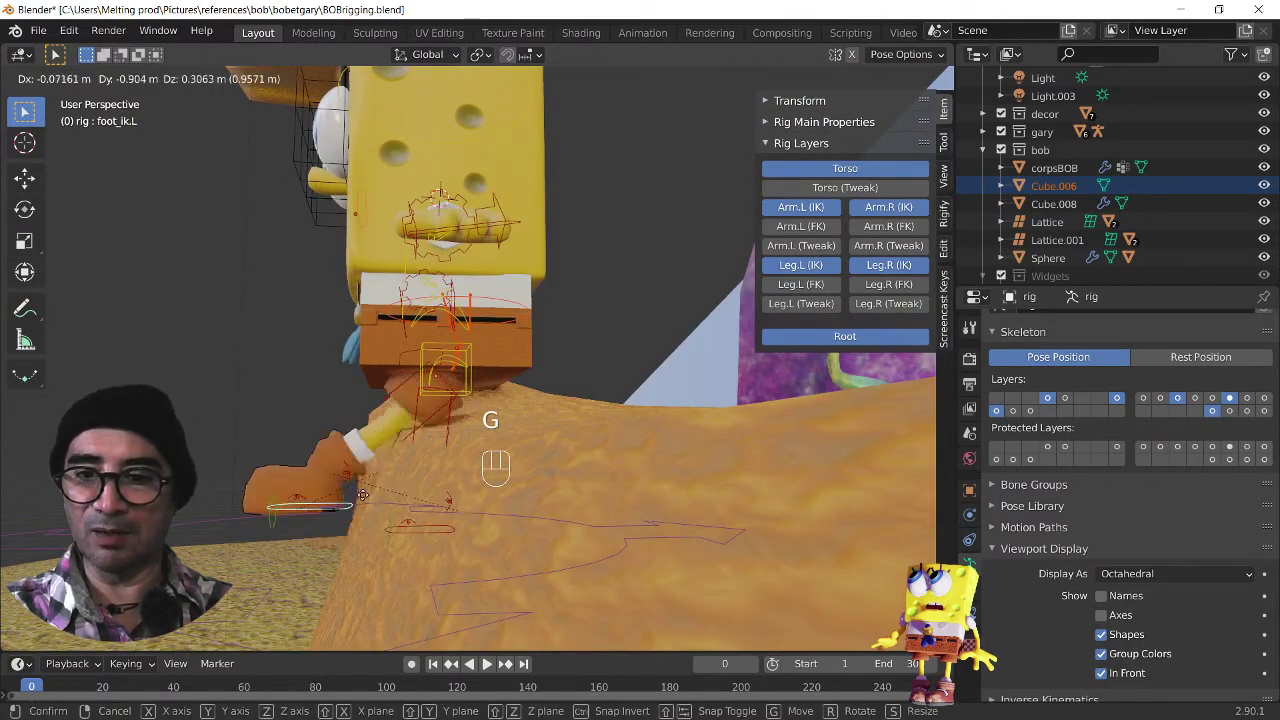
pyautogui.click(421, 426)
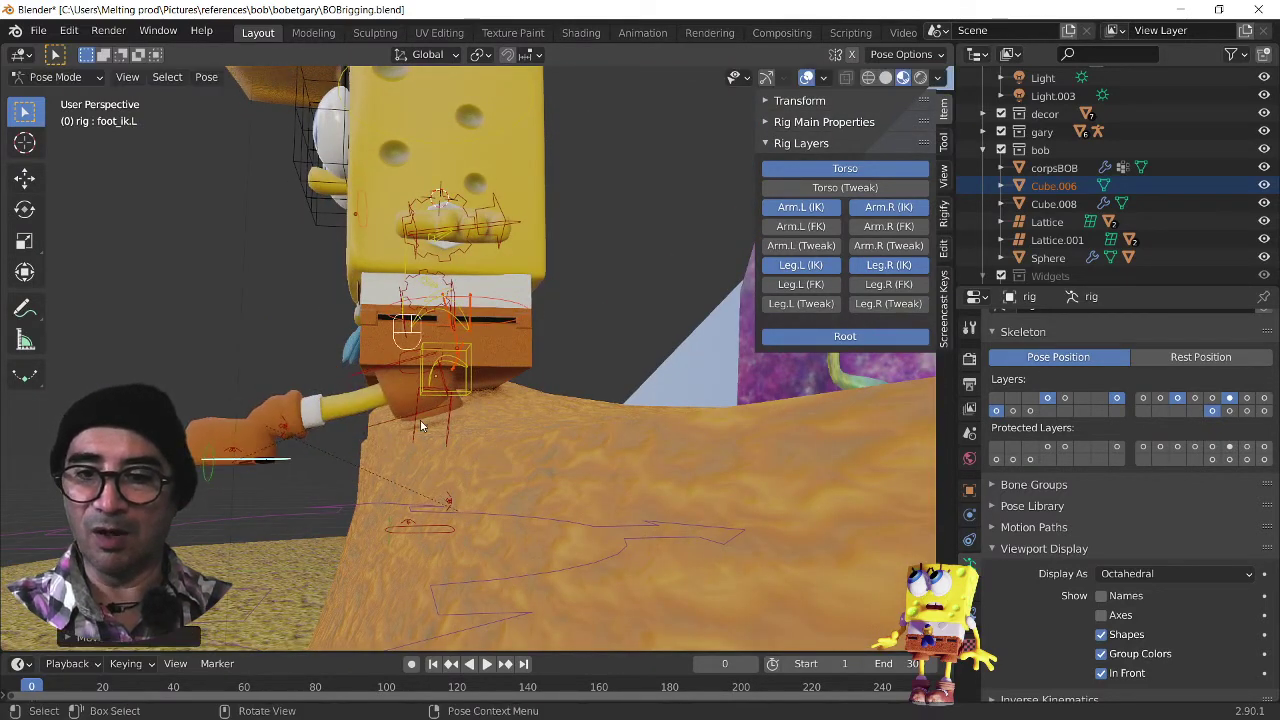
# Step: Move the left thigh IK control to direct the knee bend and reposition the left foot control for a seated pose
pyautogui.press('g')
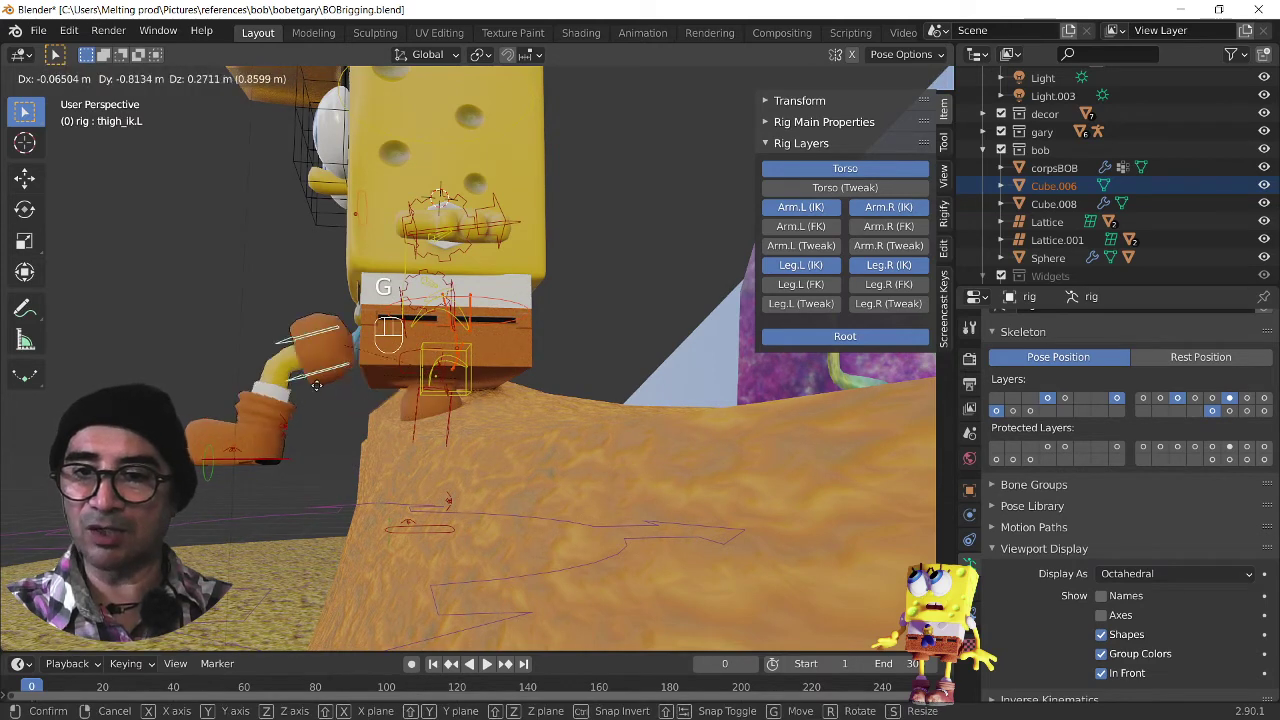
pyautogui.click(311, 408)
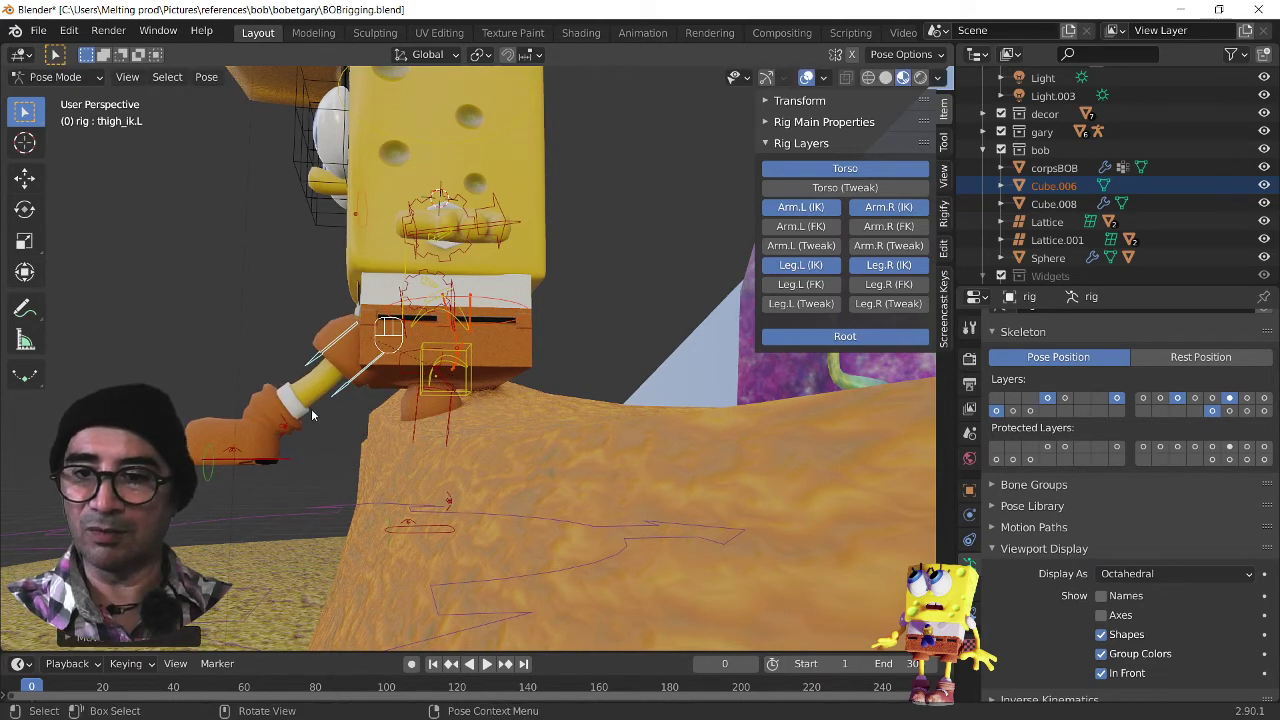
pyautogui.click(249, 466)
pyautogui.moveTo(268, 464); pyautogui.dragTo(415, 411, button='middle')
pyautogui.press('g')
pyautogui.click(314, 462)
# Step: Copy the pose of the left foot and thigh controls and paste it mirrored onto the right leg
pyautogui.keyDown('shift'); pyautogui.click(414, 414); pyautogui.keyUp('shift')
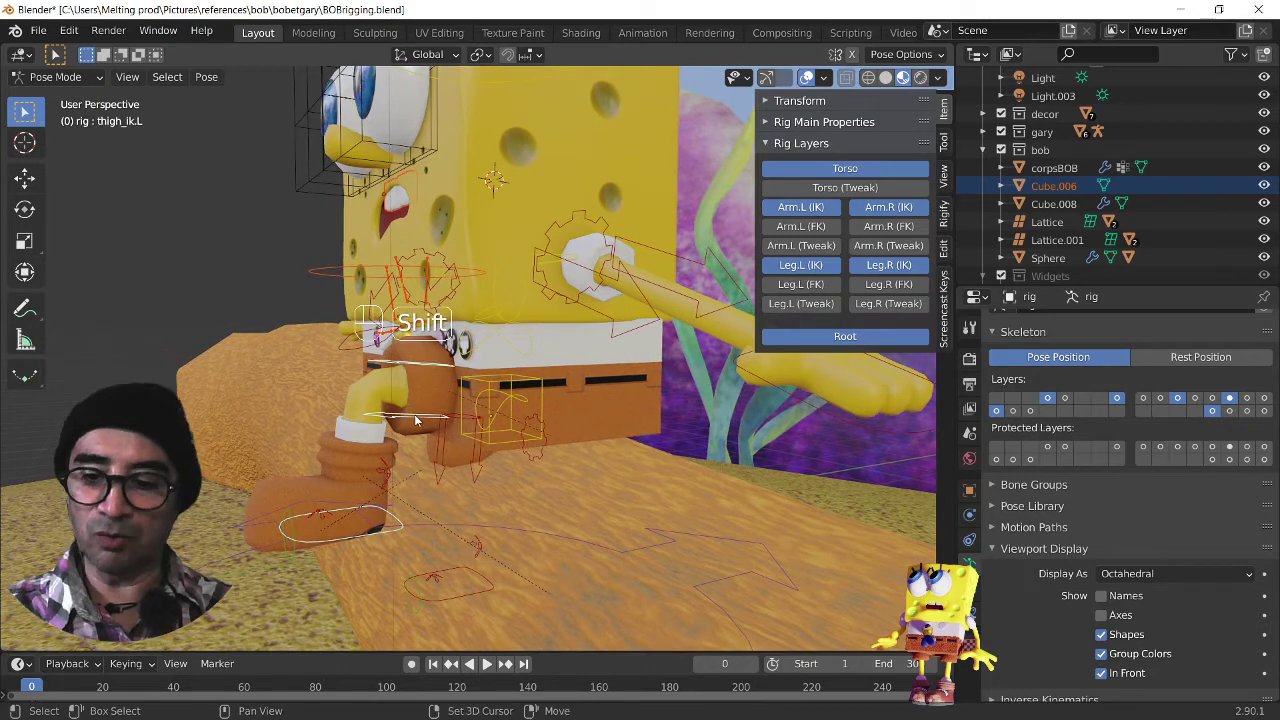
pyautogui.hotkey('ctrl', 'c')
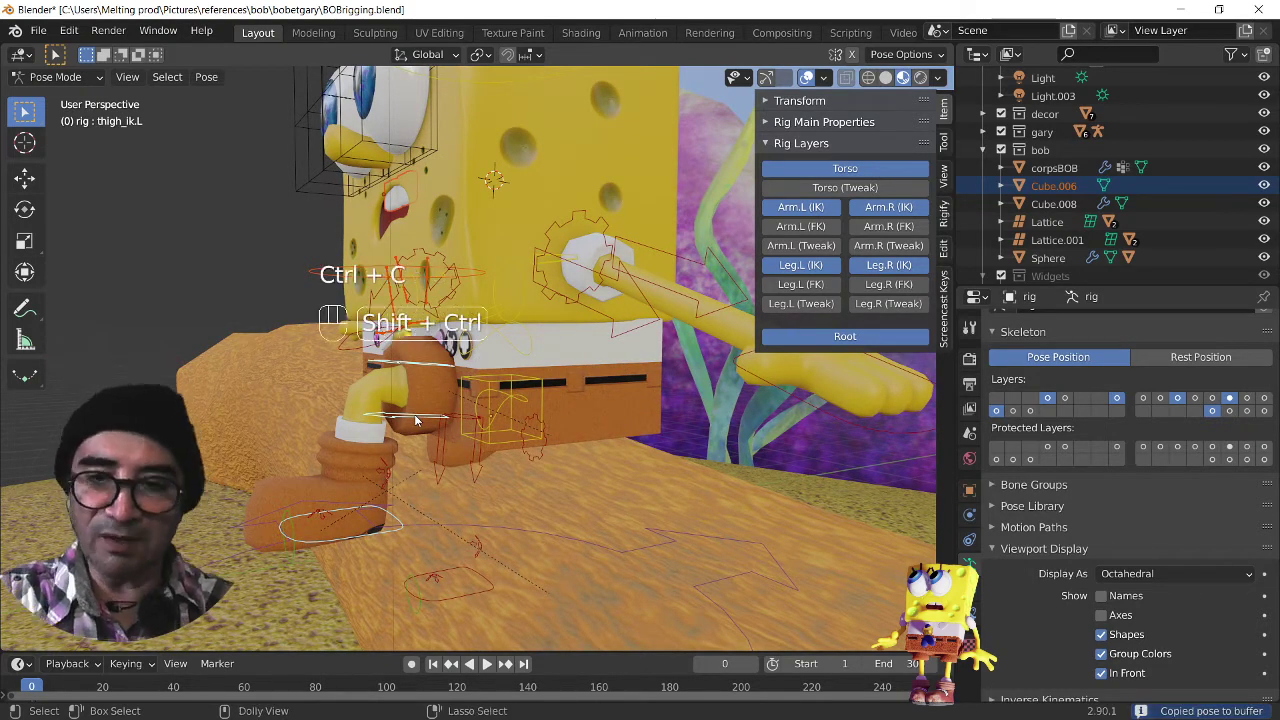
pyautogui.hotkey('ctrl', 'shift', 'v')
pyautogui.moveTo(415, 420); pyautogui.dragTo(355, 465, button='middle')
# Step: Move the right hand IK control closer to the body and down toward the ground, rotating it to angle the hand
pyautogui.click(302, 386)
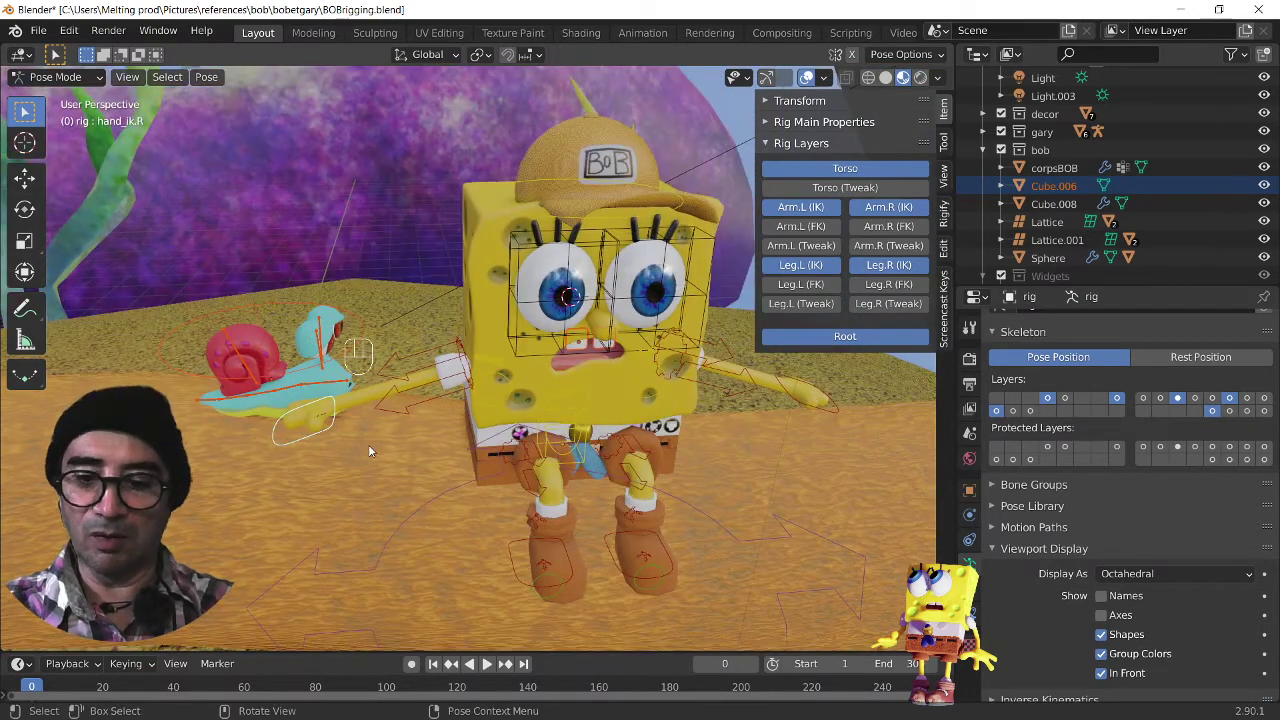
pyautogui.press('g')
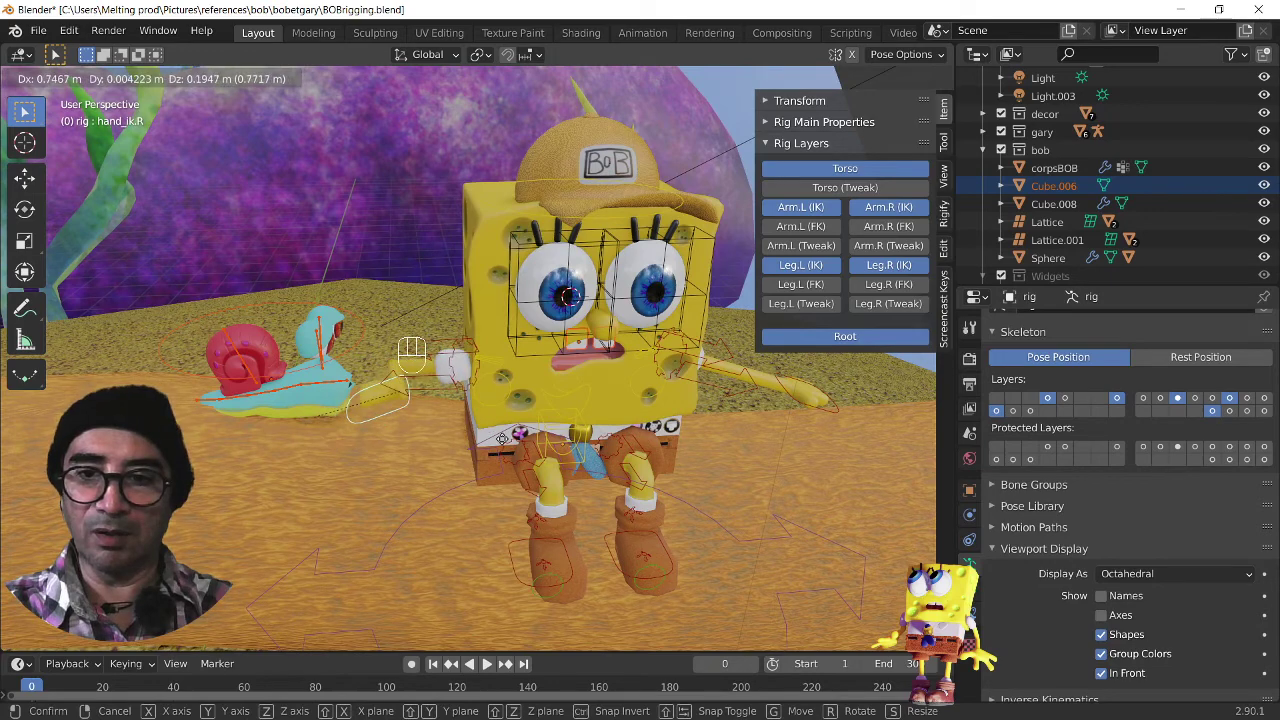
pyautogui.click(400, 441)
pyautogui.moveTo(400, 441); pyautogui.dragTo(409, 422, button='middle')
pyautogui.press('r')
pyautogui.click(418, 465)
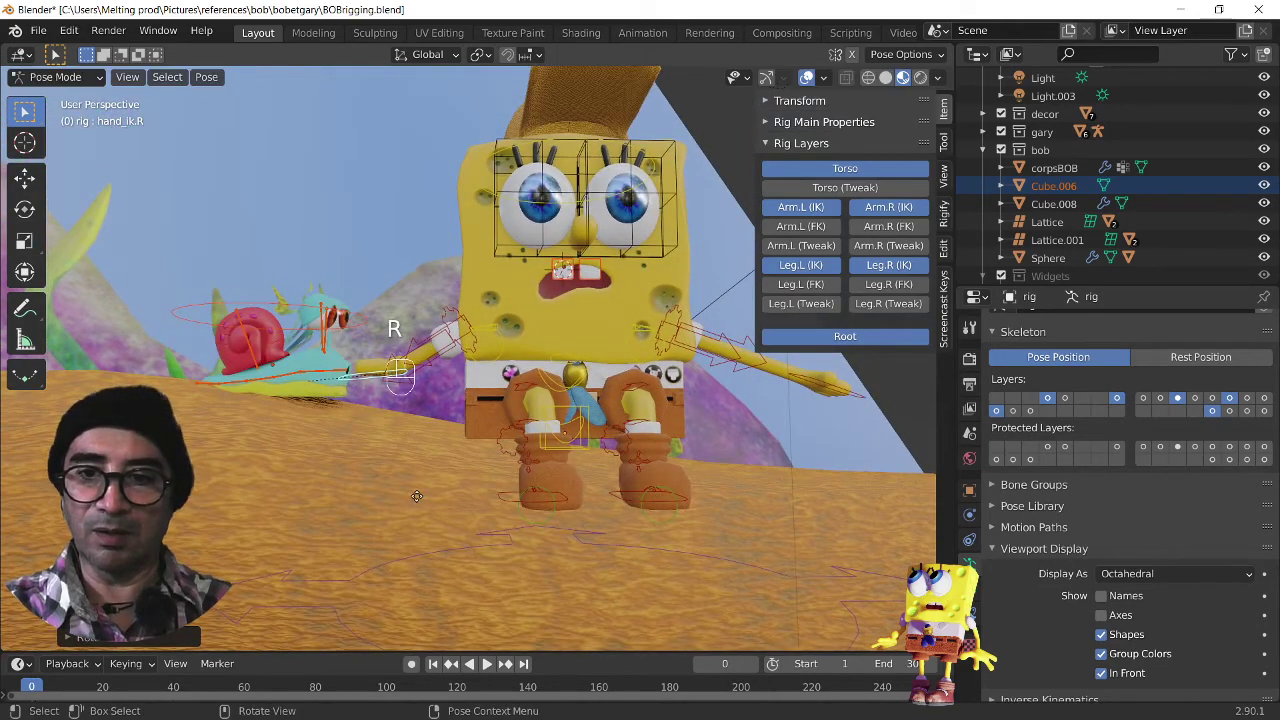
pyautogui.press('g')
pyautogui.click(448, 507)
pyautogui.press('r')
pyautogui.click(422, 526)
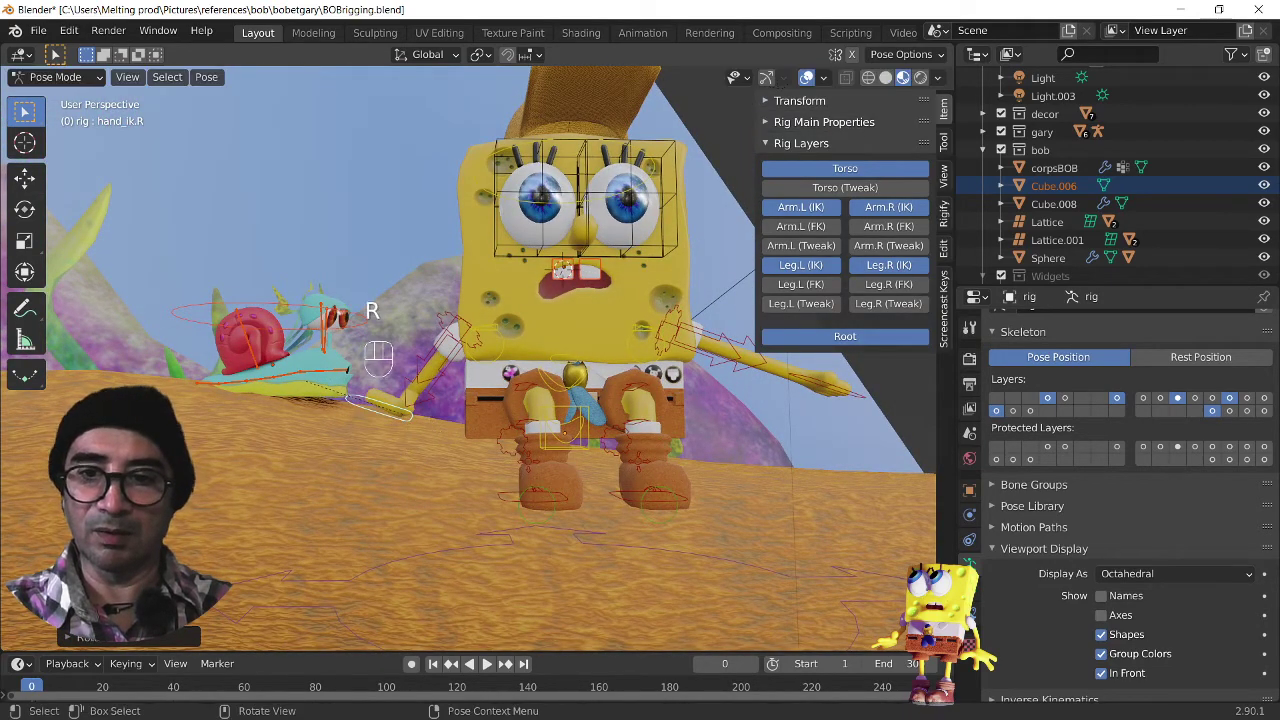
# Step: Rotate the right hand control freely until the palm lies flat, and shift it to rest on the ground beside the body
pyautogui.press('r')
pyautogui.press('r')
pyautogui.click(390, 485)
pyautogui.scroll(3, 390, 487)
pyautogui.moveTo(422, 468); pyautogui.dragTo(600, 525, button='middle')
pyautogui.press('r')
pyautogui.click(588, 486)
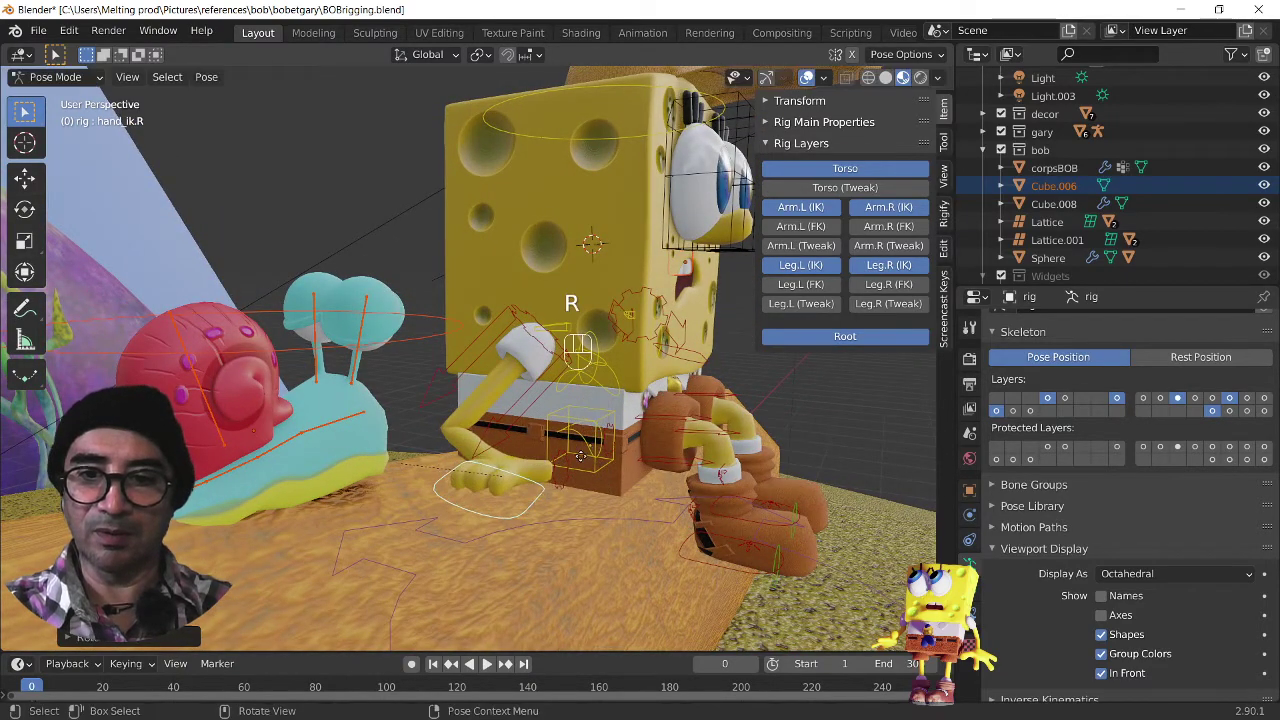
pyautogui.press('g')
pyautogui.click(567, 473)
# Step: From the front view, tilt the torso control slightly and lower it so the character sits on the mound
pyautogui.moveTo(567, 473); pyautogui.dragTo(573, 501, button='middle')
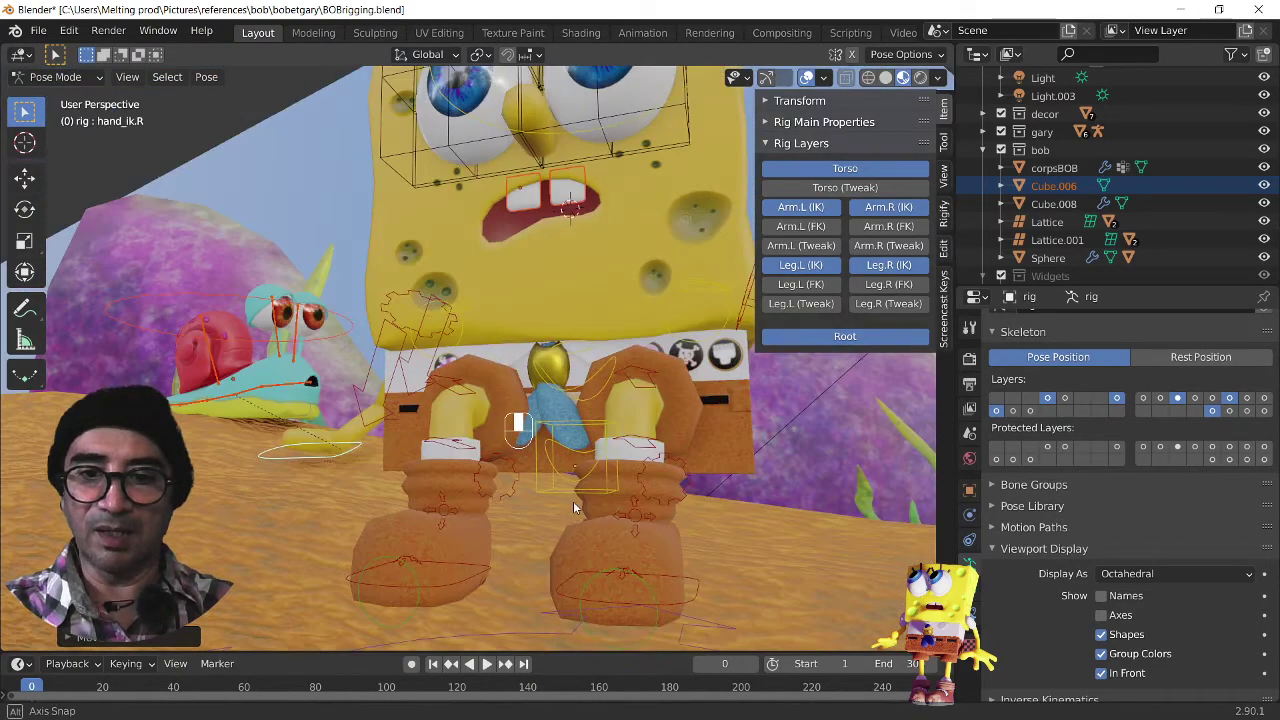
pyautogui.click(564, 479)
pyautogui.scroll(-2, 564, 479)
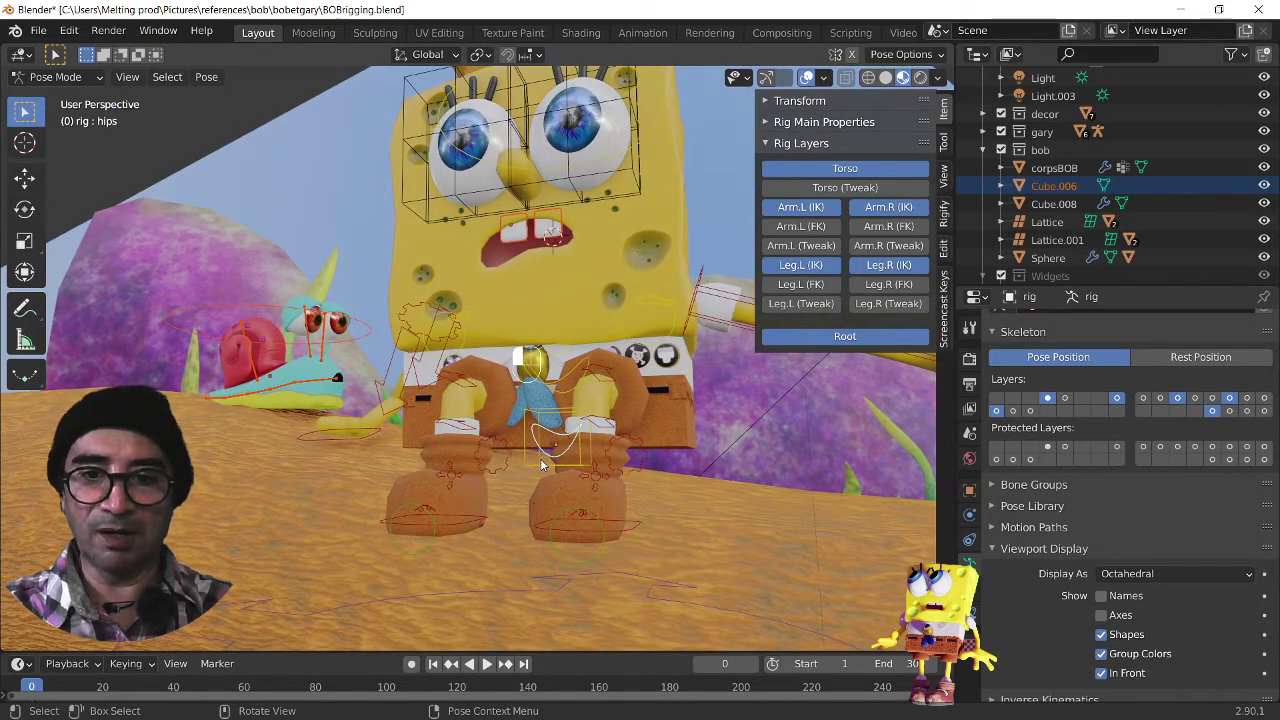
pyautogui.click(543, 465)
pyautogui.press('KP_1')
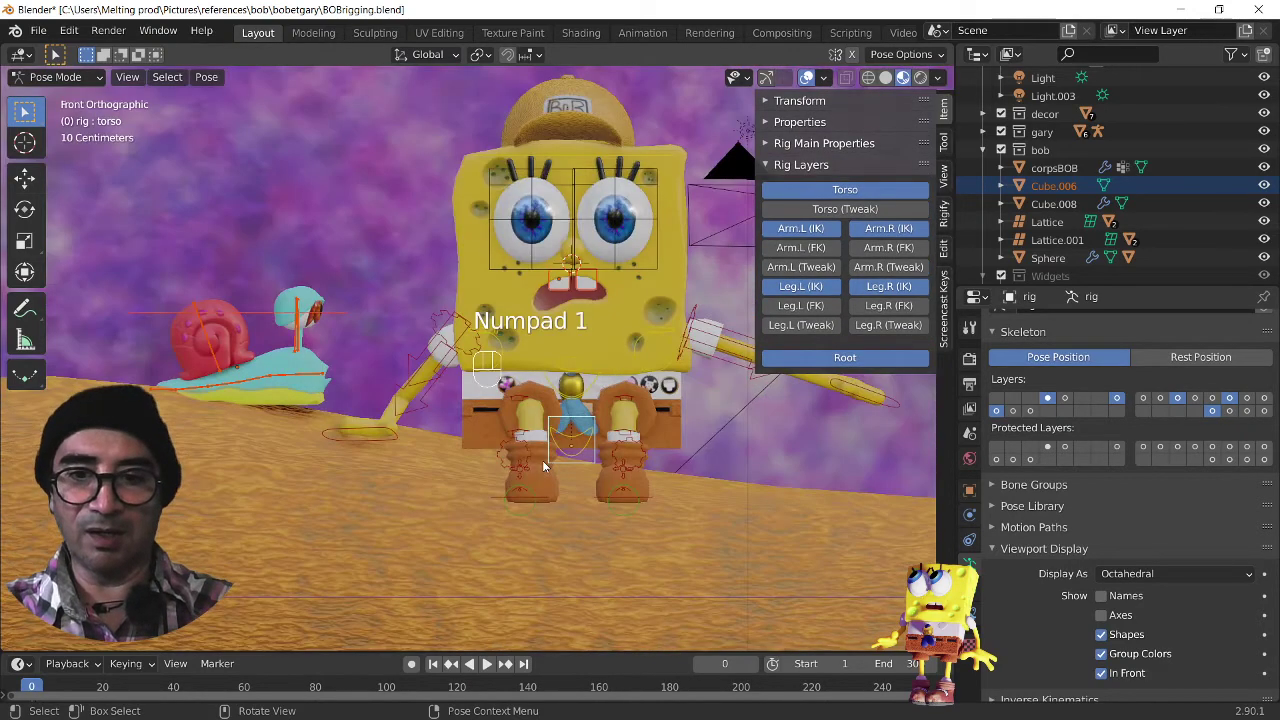
pyautogui.press('g')
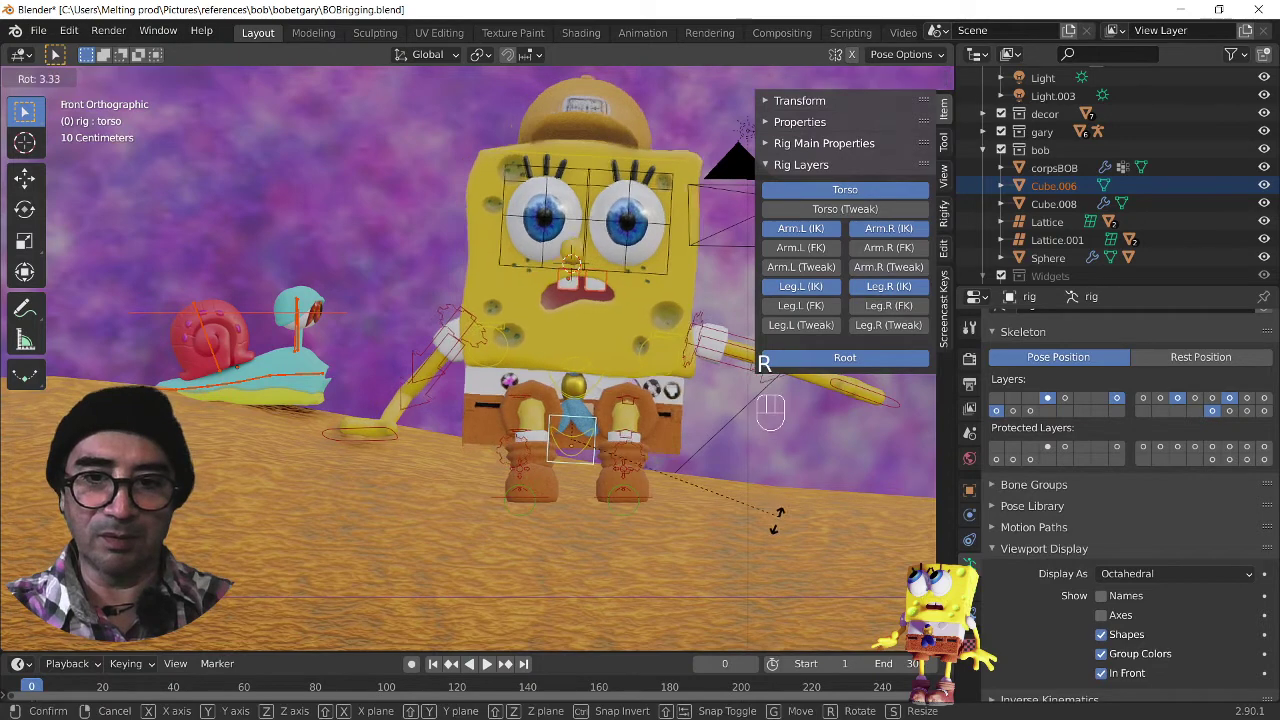
pyautogui.click(770, 552)
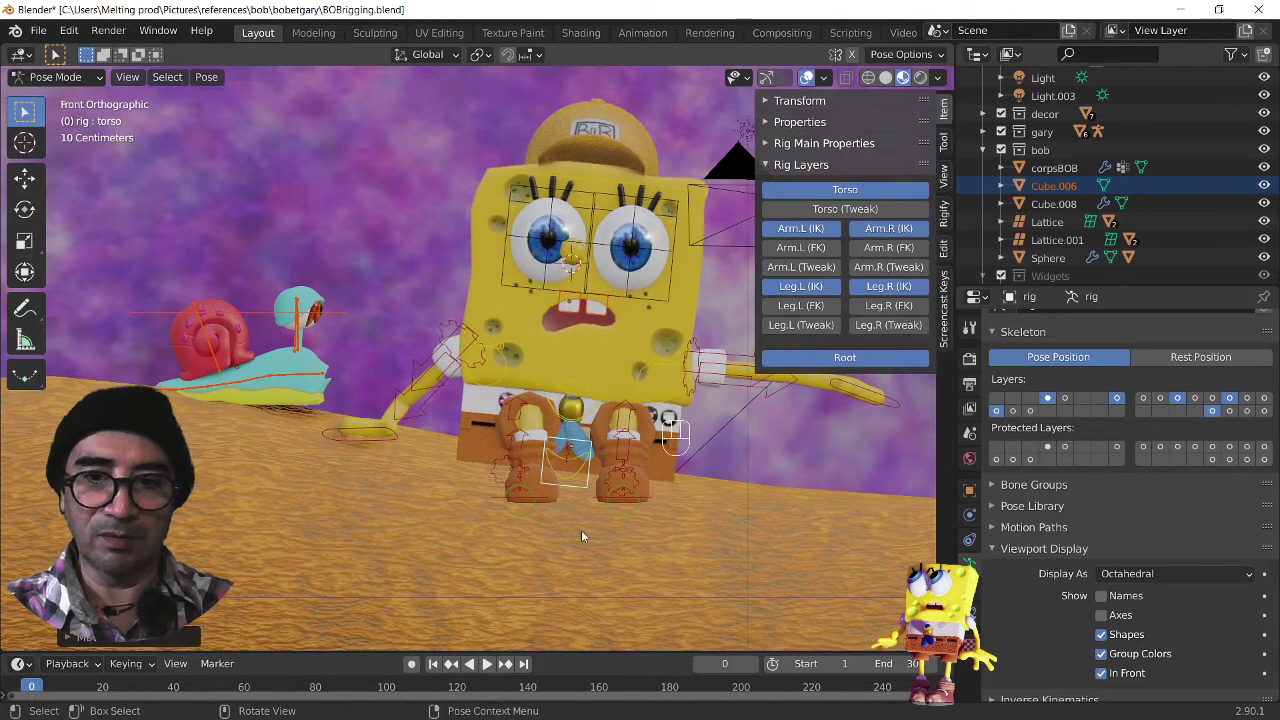
# Step: Move the torso control backward along the global Y axis so the body sits behind the feet
pyautogui.moveTo(594, 526); pyautogui.dragTo(373, 554, button='middle')
pyautogui.scroll(1, 373, 554)
pyautogui.middleClick(373, 554)
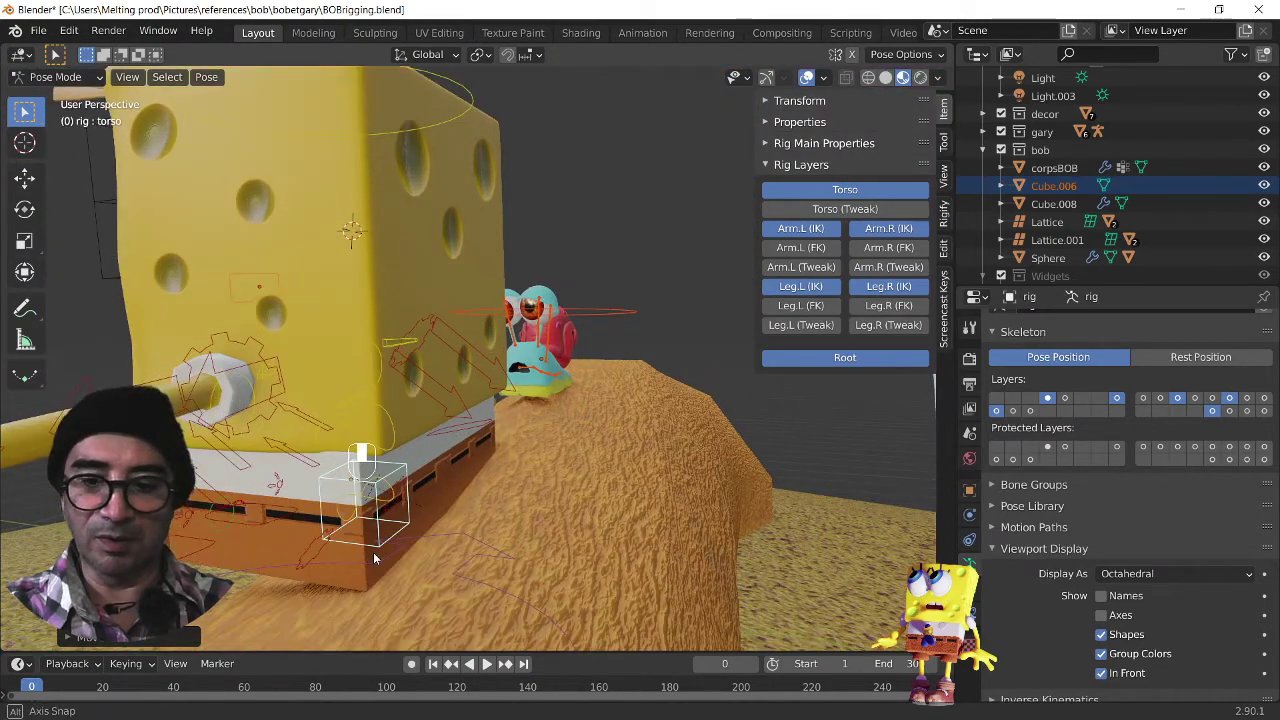
pyautogui.press('g')
pyautogui.press('y')
pyautogui.click(446, 553)
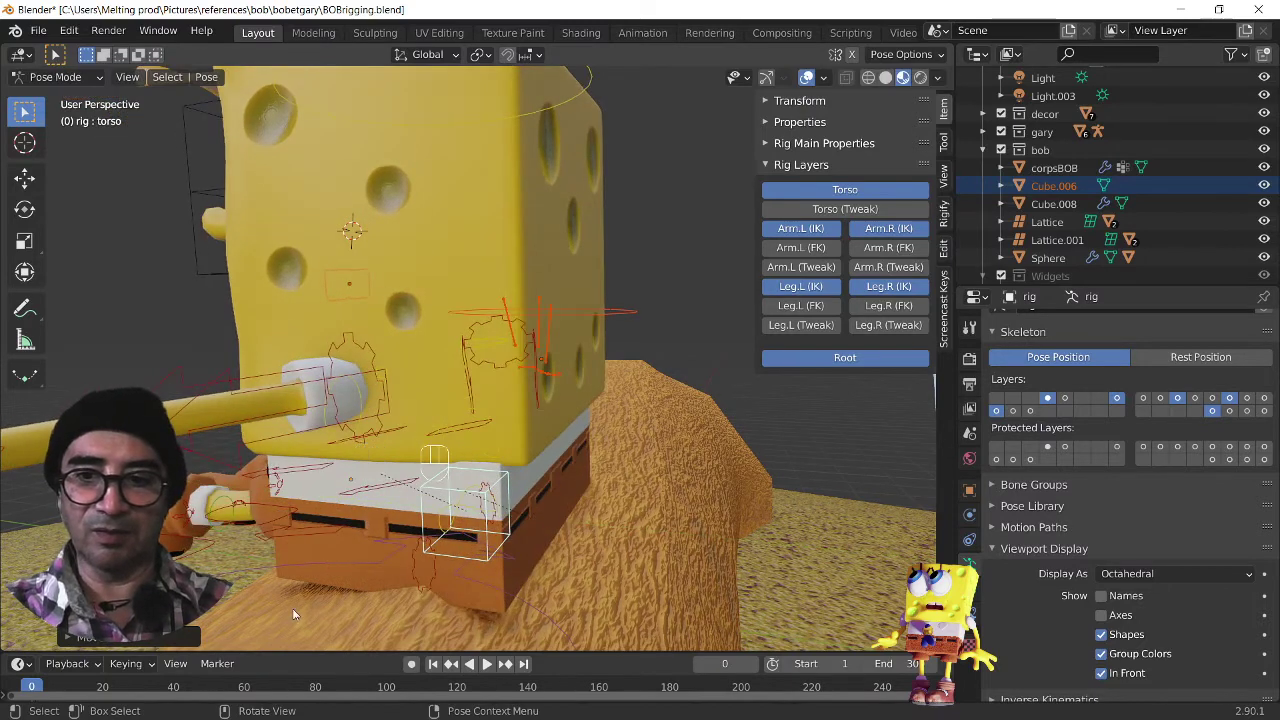
# Step: Move both foot IK controls back toward the body along global Y and lower them along global Z
pyautogui.scroll(-3, 236, 540)
pyautogui.moveTo(232, 522); pyautogui.dragTo(458, 539, button='middle')
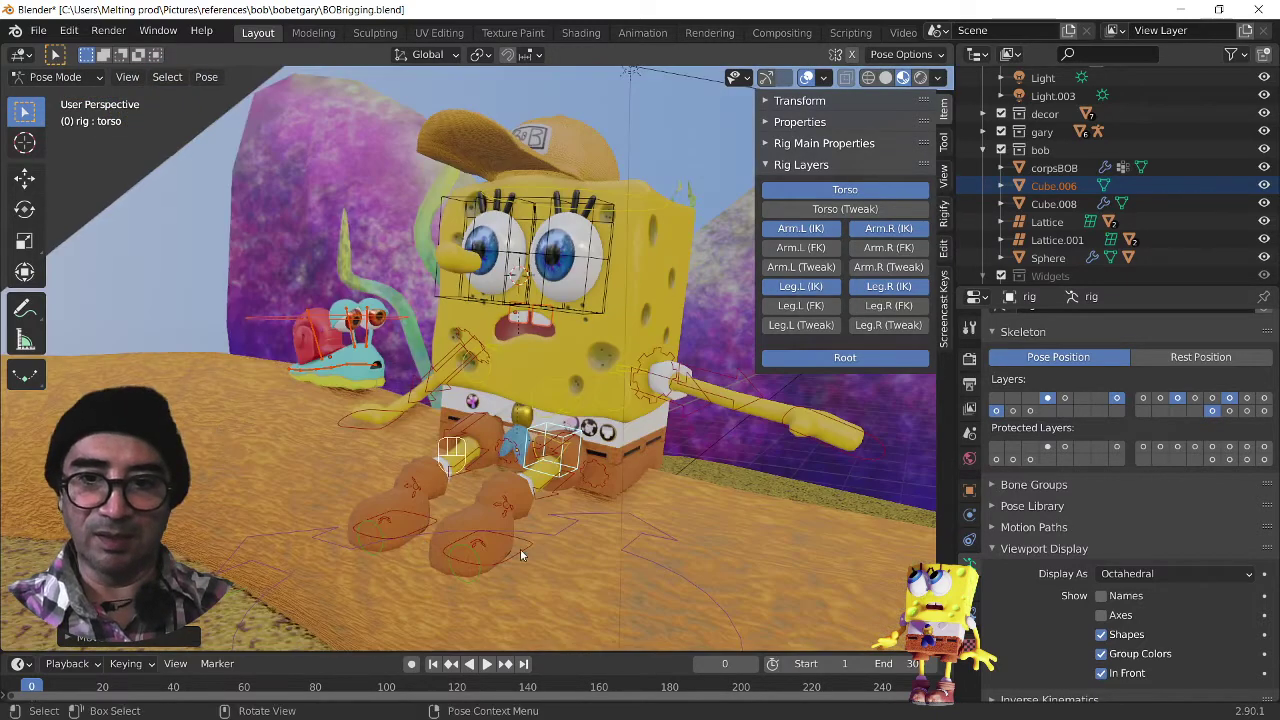
pyautogui.click(510, 541)
pyautogui.click(444, 540)
pyautogui.keyDown('shift'); pyautogui.click(415, 526); pyautogui.keyUp('shift')
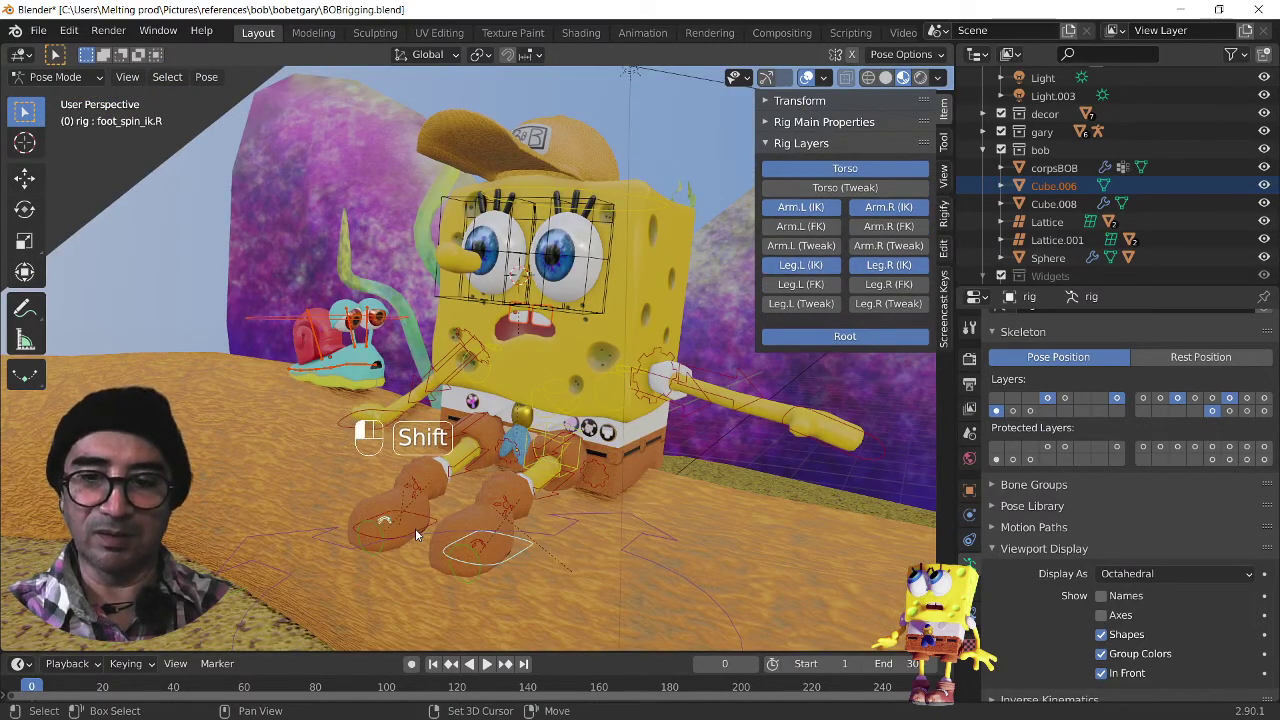
pyautogui.keyDown('shift'); pyautogui.click(510, 552); pyautogui.keyUp('shift')
pyautogui.press('g')
pyautogui.press('y')
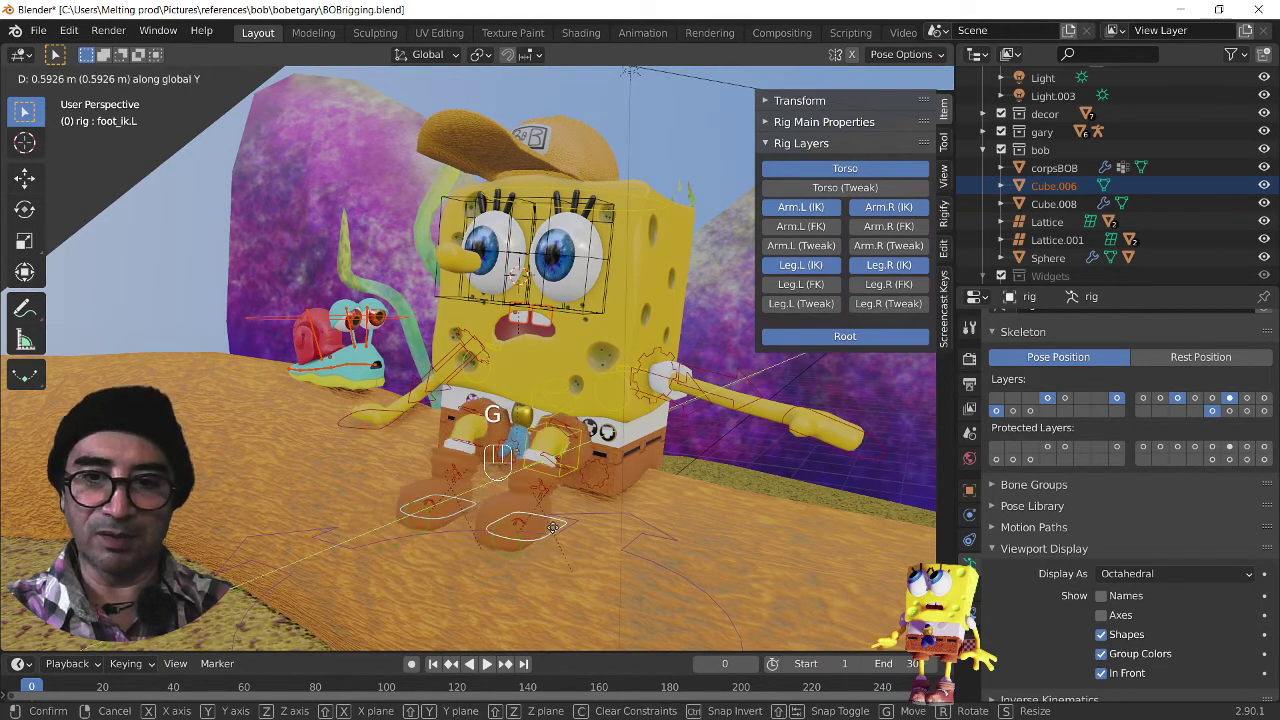
pyautogui.click(563, 515)
pyautogui.press('g')
pyautogui.press('z')
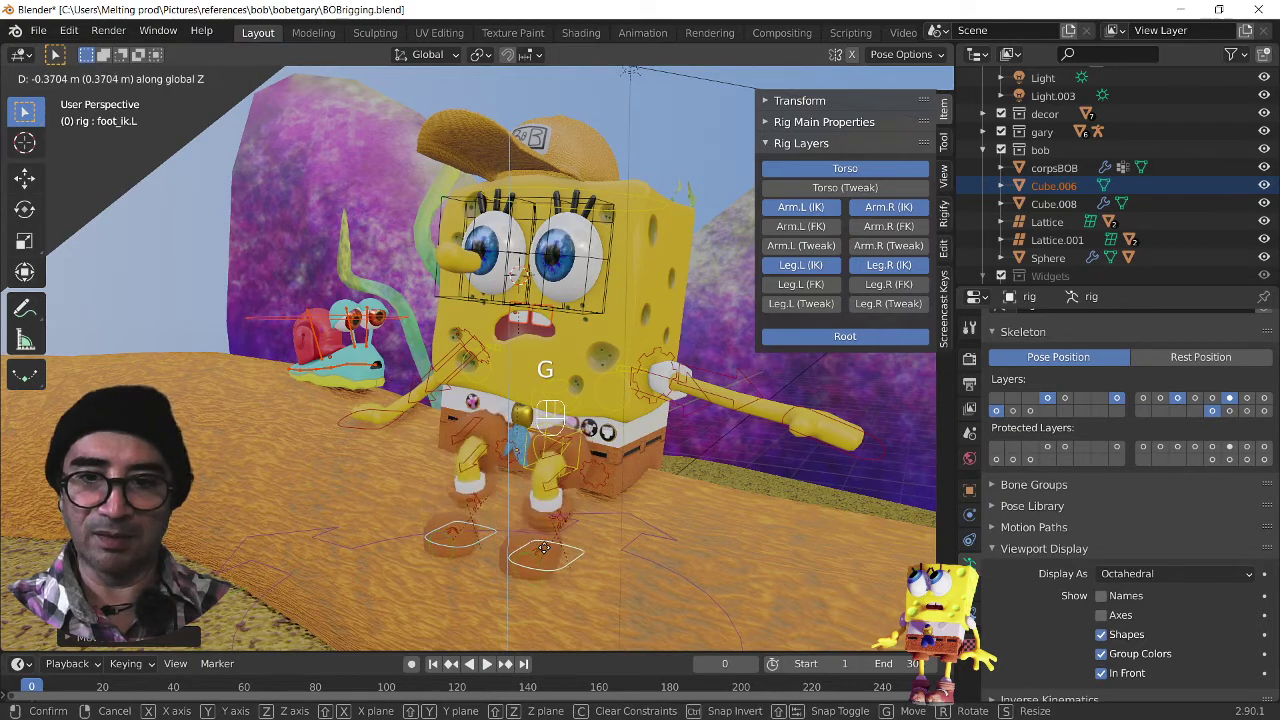
pyautogui.click(551, 540)
# Step: Select both thigh IK controls and lower them together along the global Z axis
pyautogui.scroll(3, 551, 540)
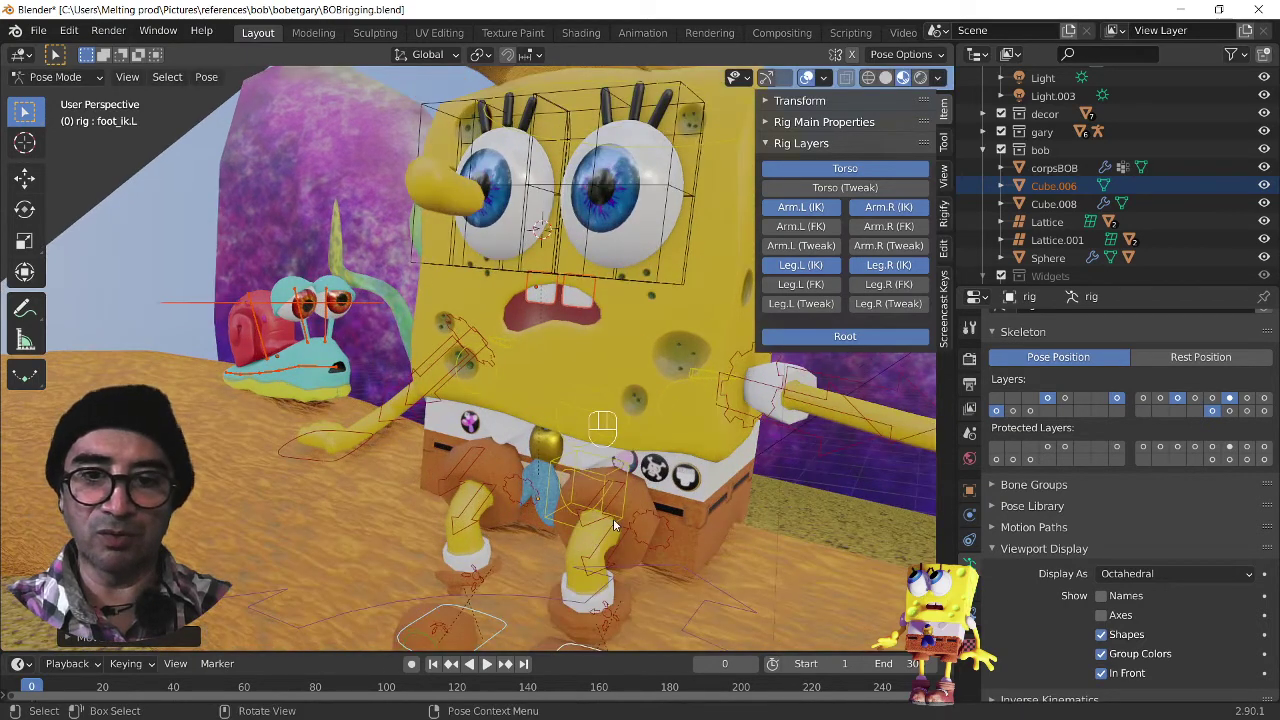
pyautogui.click(601, 528)
pyautogui.click(597, 527)
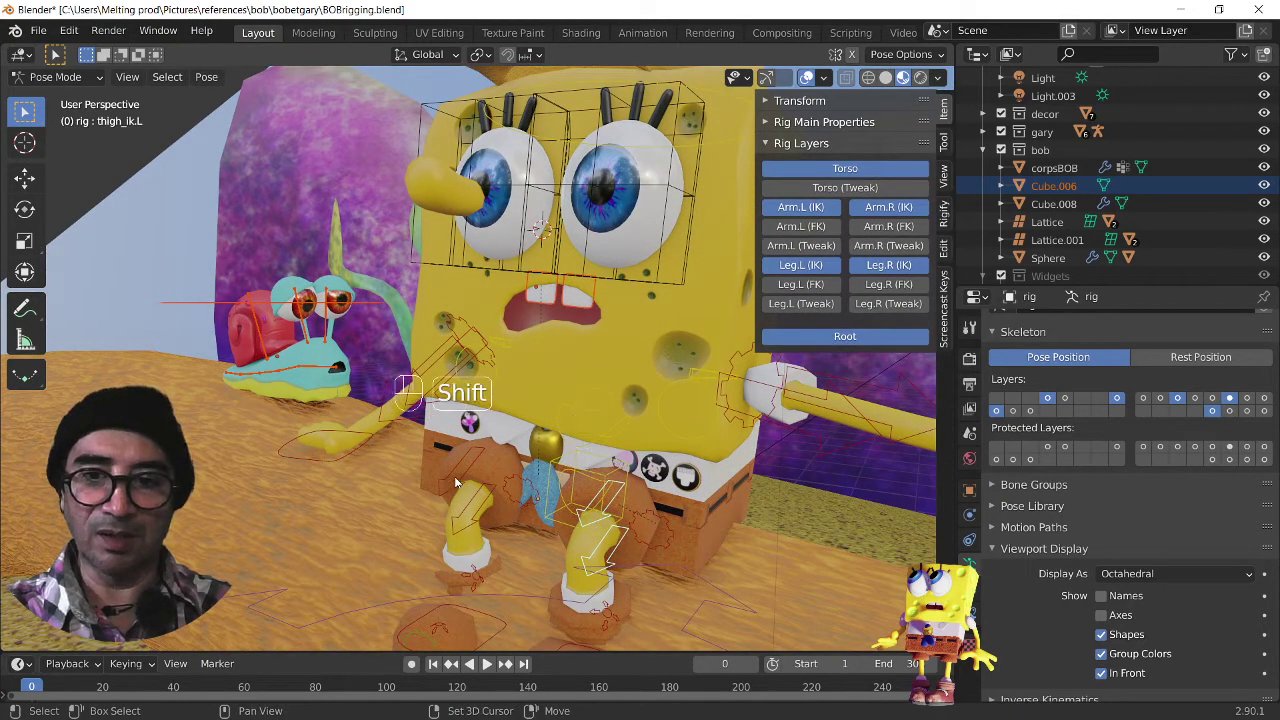
pyautogui.keyDown('shift'); pyautogui.click(458, 483); pyautogui.keyUp('shift')
pyautogui.press('g')
pyautogui.press('z')
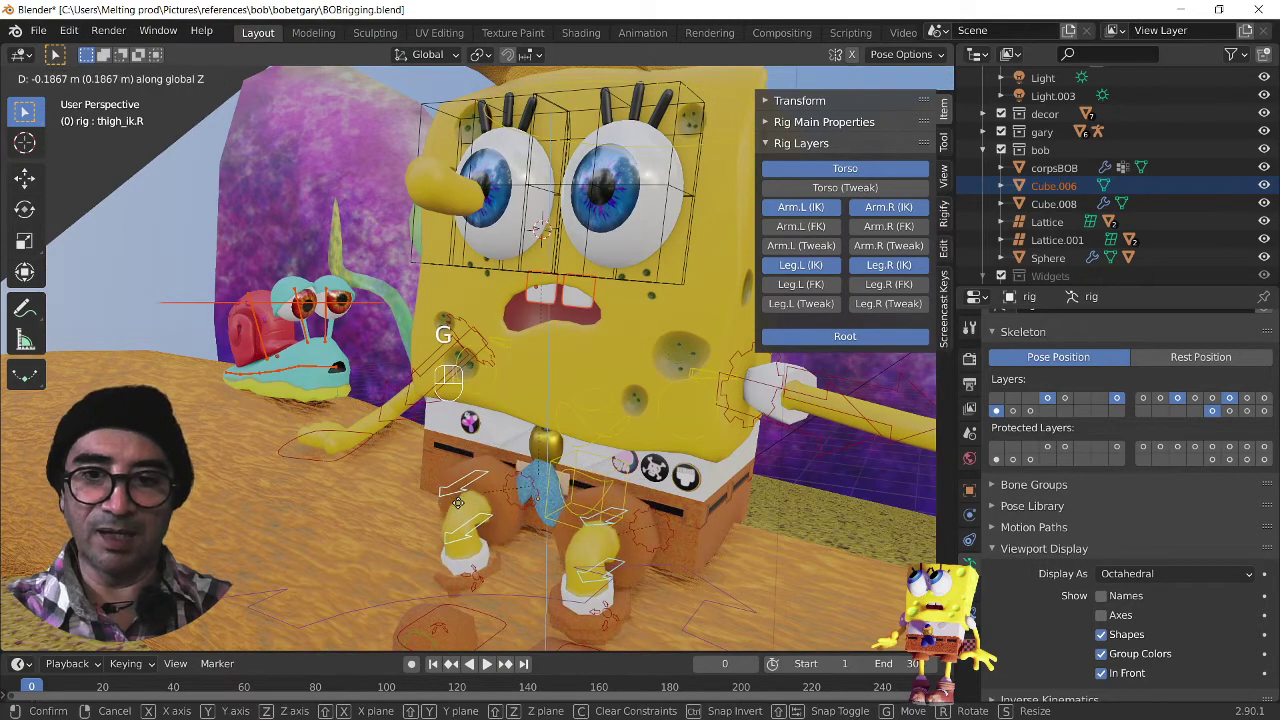
pyautogui.click(426, 556)
# Step: Copy the right hand IK control's pose and paste it mirrored onto the left hand control
pyautogui.moveTo(426, 556); pyautogui.dragTo(391, 446, button='middle')
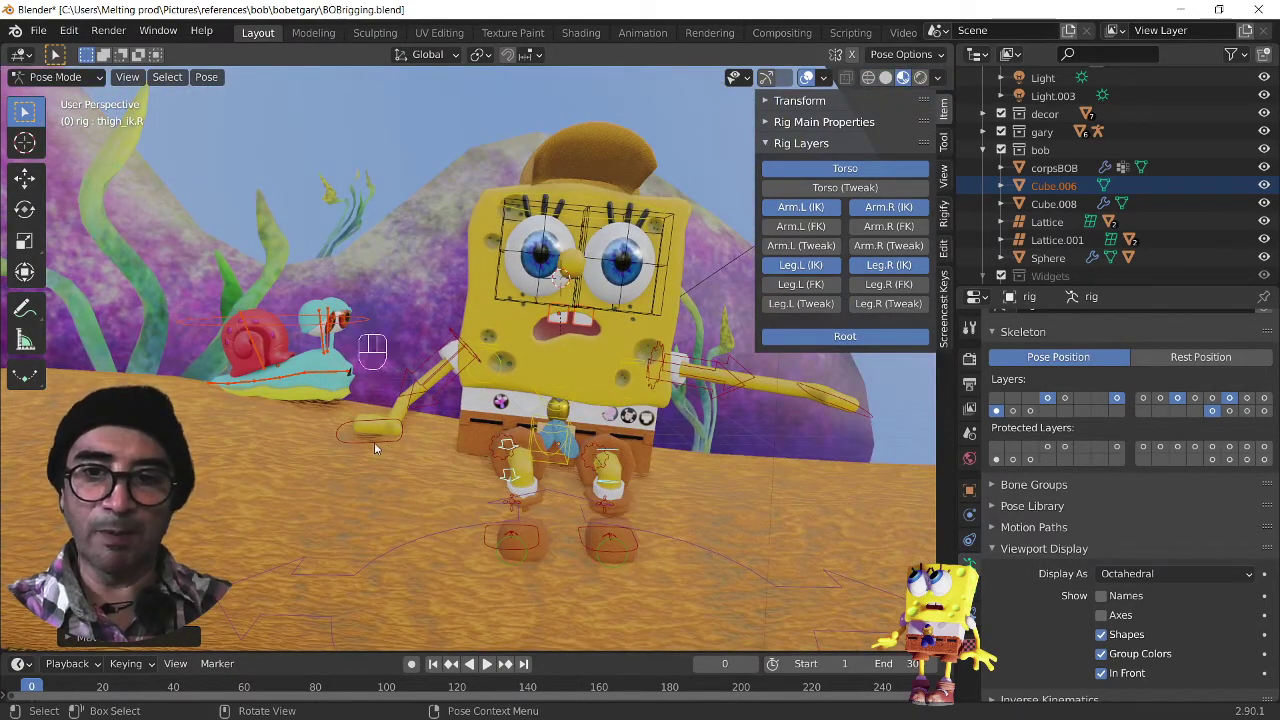
pyautogui.click(374, 447)
pyautogui.hotkey('ctrl', 'c')
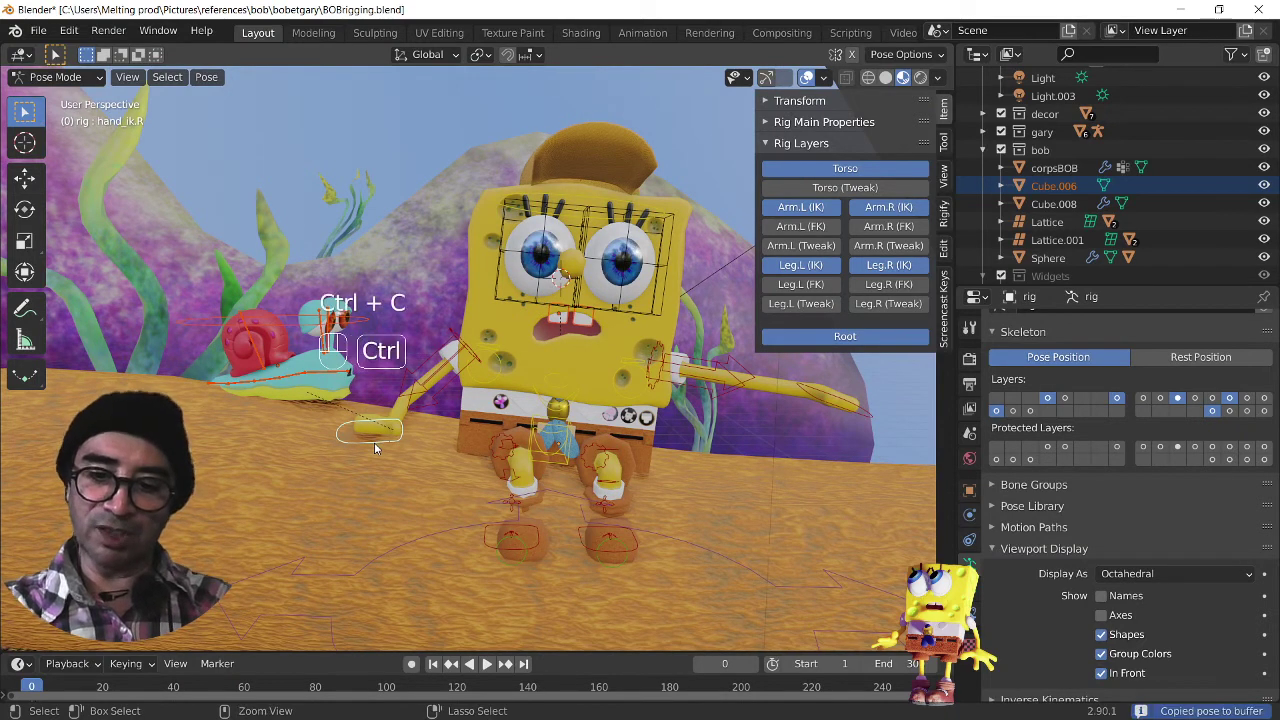
pyautogui.hotkey('ctrl', 'shift', 'v')
# Step: Rotate and move the left hand IK control until the palm rests on the ground beside the body
pyautogui.moveTo(734, 445); pyautogui.dragTo(753, 423, button='middle')
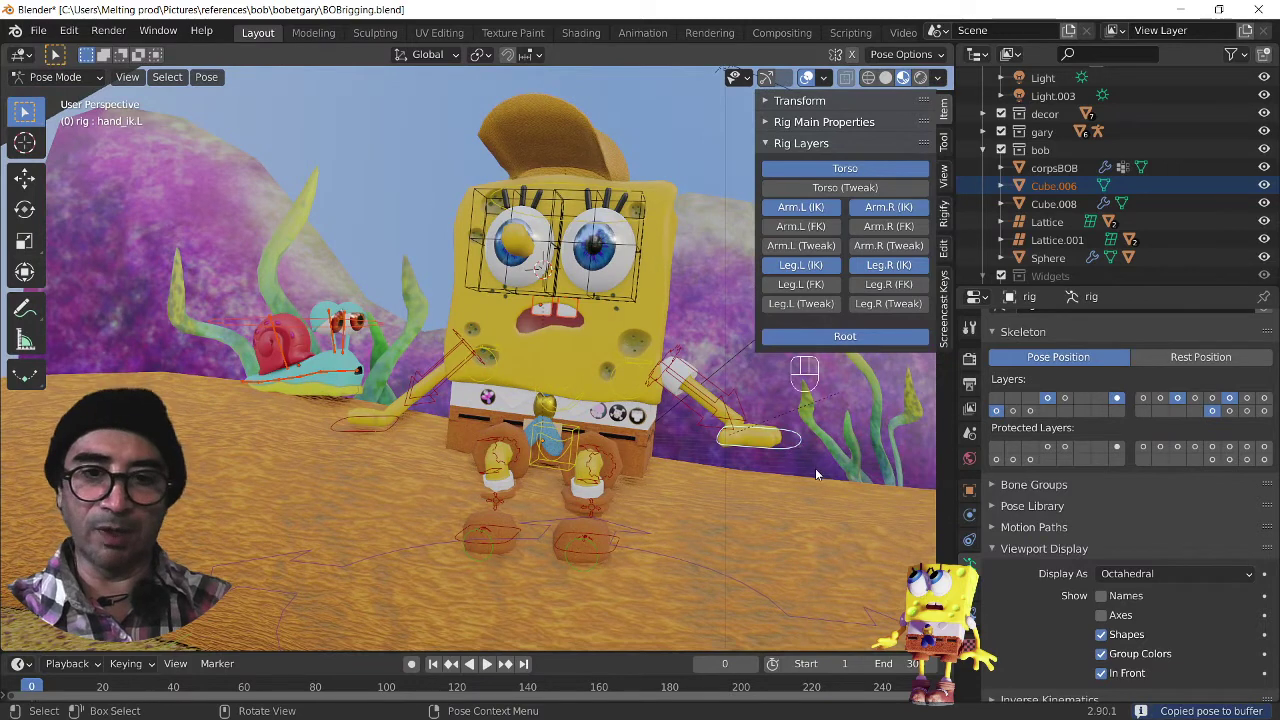
pyautogui.press('r')
pyautogui.press('g')
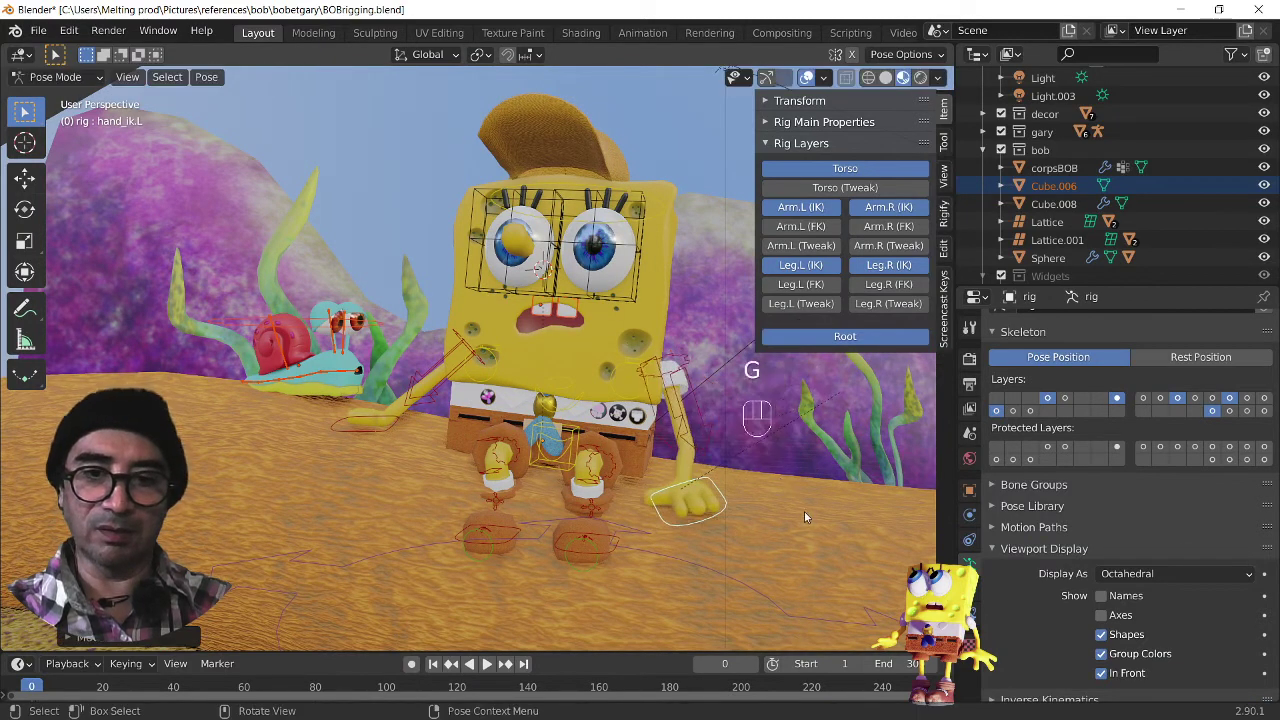
pyautogui.press('r')
pyautogui.click(793, 548)
pyautogui.press('g')
pyautogui.click(776, 544)
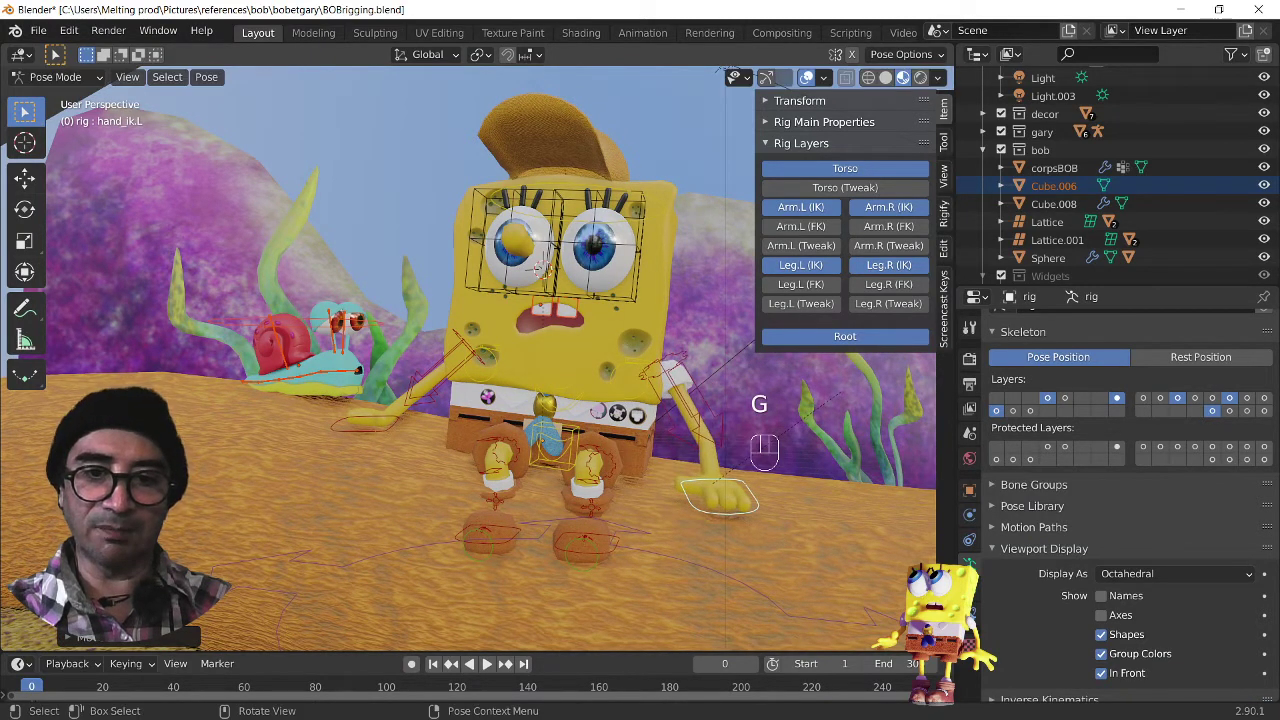
pyautogui.press('r')
pyautogui.click(777, 557)
pyautogui.press('g')
pyautogui.click(770, 562)
# Step: Return to Object Mode, select the rig and show only its deform bone layer
pyautogui.moveTo(535, 542); pyautogui.dragTo(581, 250, button='middle')
pyautogui.scroll(2, 572, 262)
pyautogui.moveTo(502, 283); pyautogui.dragTo(430, 286, button='middle')
pyautogui.keyDown('shift'); pyautogui.moveTo(538, 260); pyautogui.dragTo(180, 258, button='middle'); pyautogui.keyUp('shift')
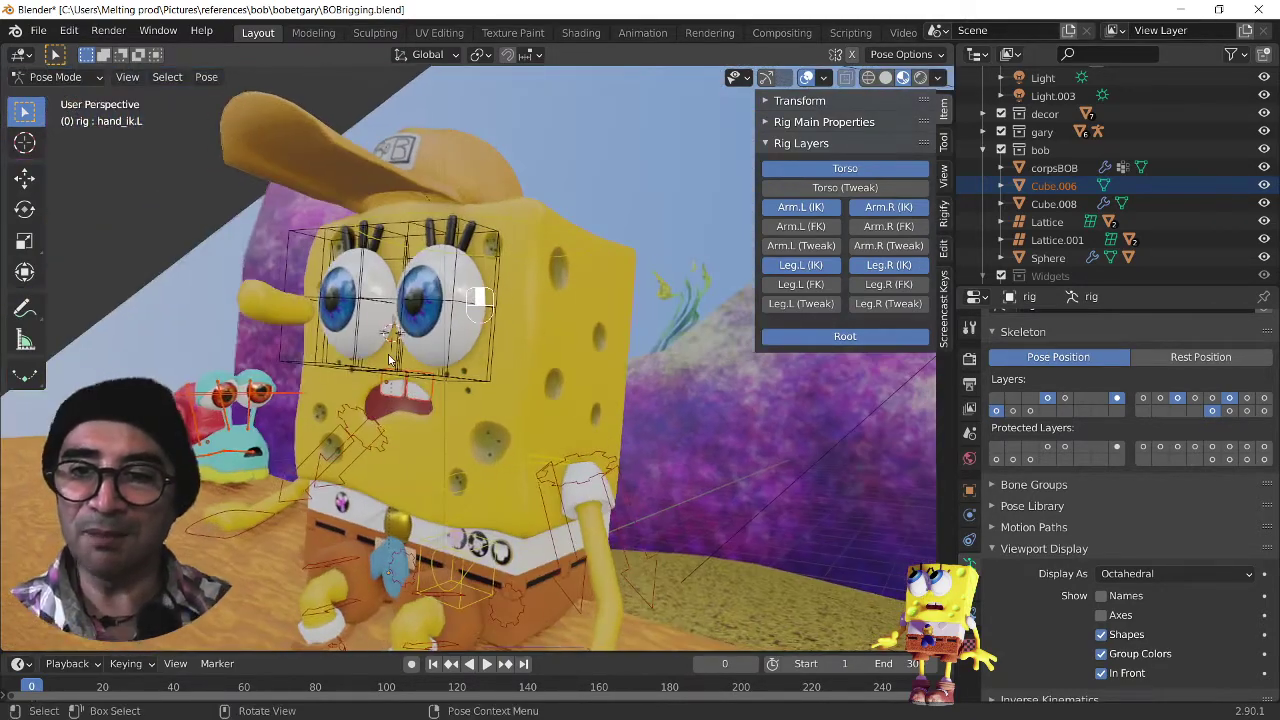
pyautogui.click(50, 77)
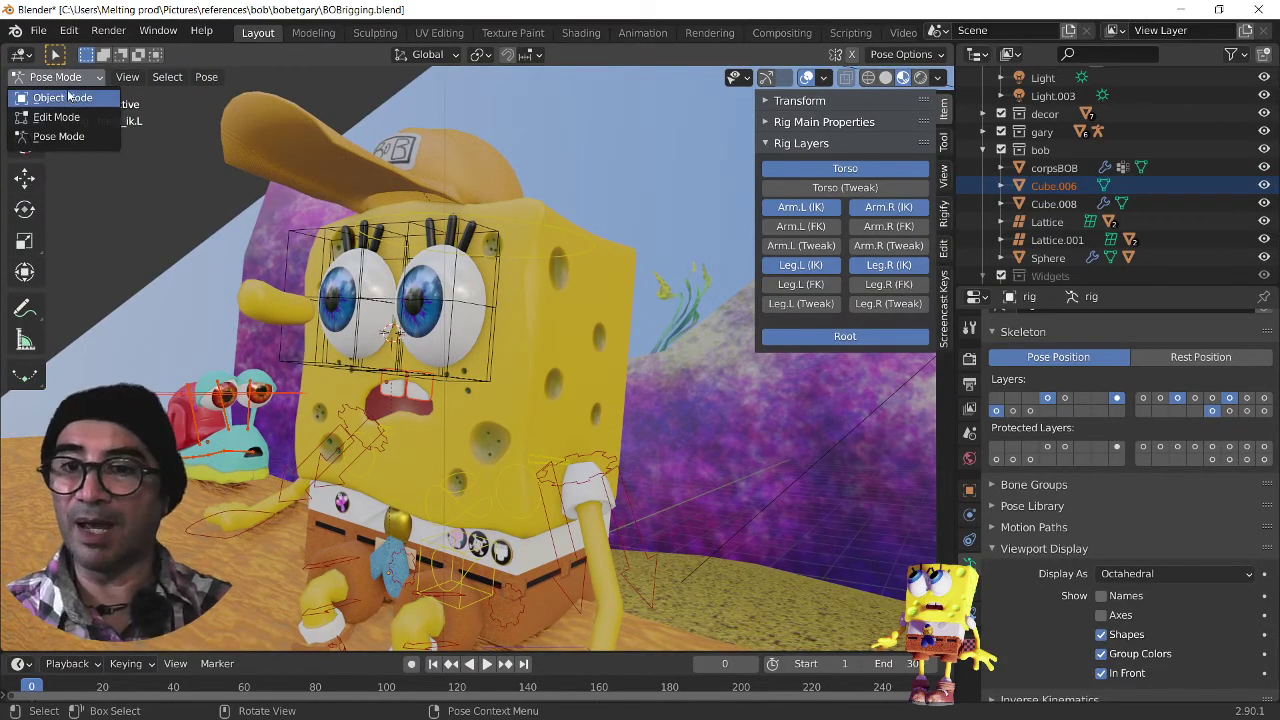
pyautogui.click(69, 97)
pyautogui.click(259, 296)
pyautogui.moveTo(212, 358); pyautogui.dragTo(405, 384, button='middle')
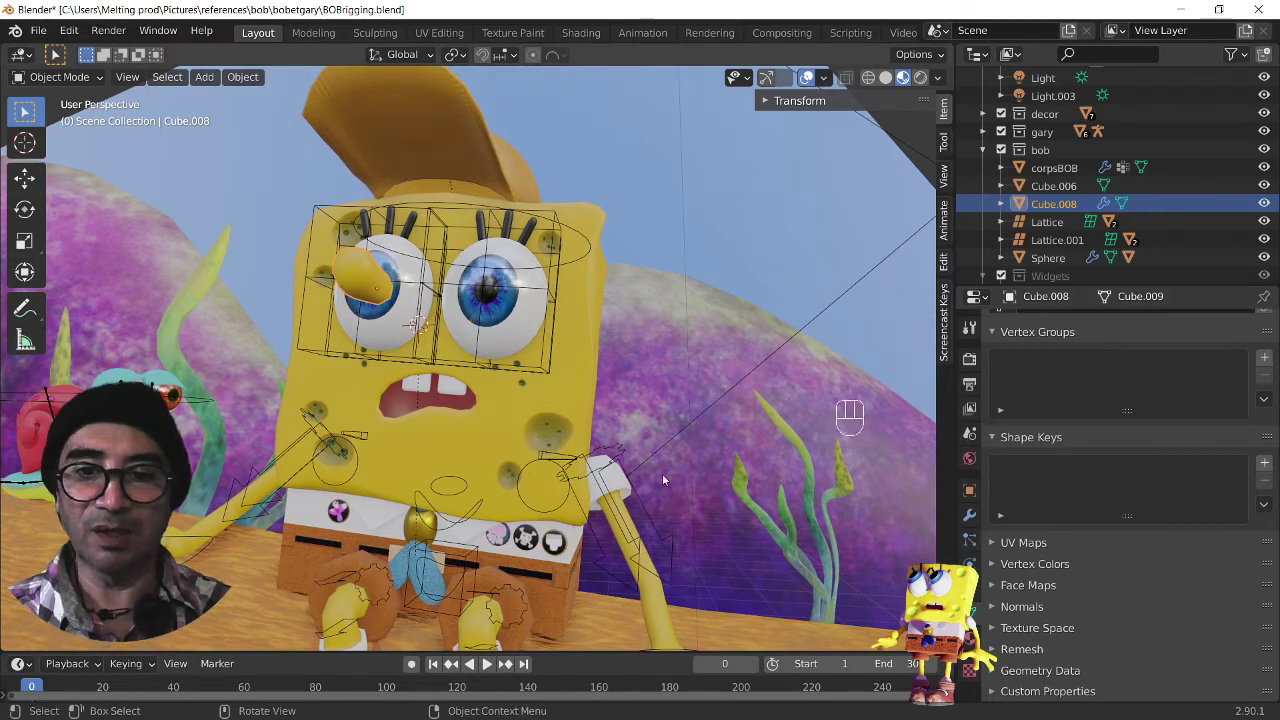
pyautogui.click(585, 405)
pyautogui.click(585, 405)
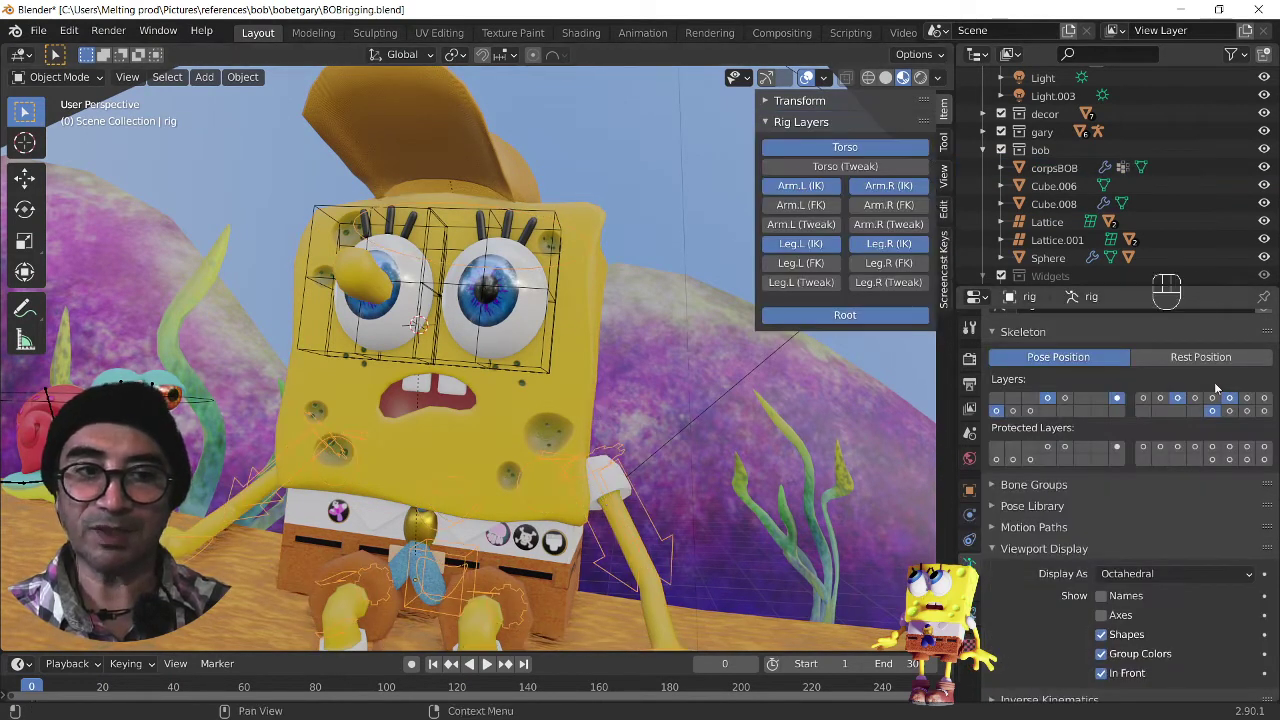
pyautogui.click(1229, 411)
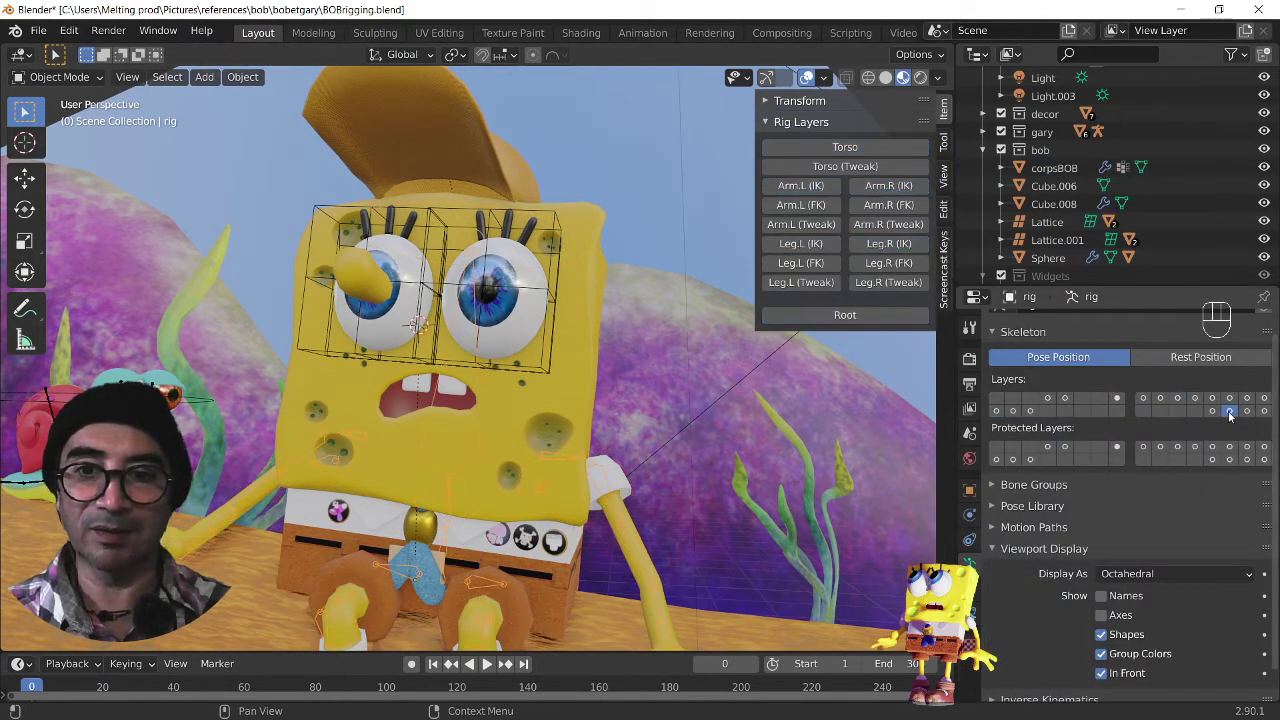
# Step: Parent the nose object to the rig's large head bone DEF-spine.006
pyautogui.click(357, 272)
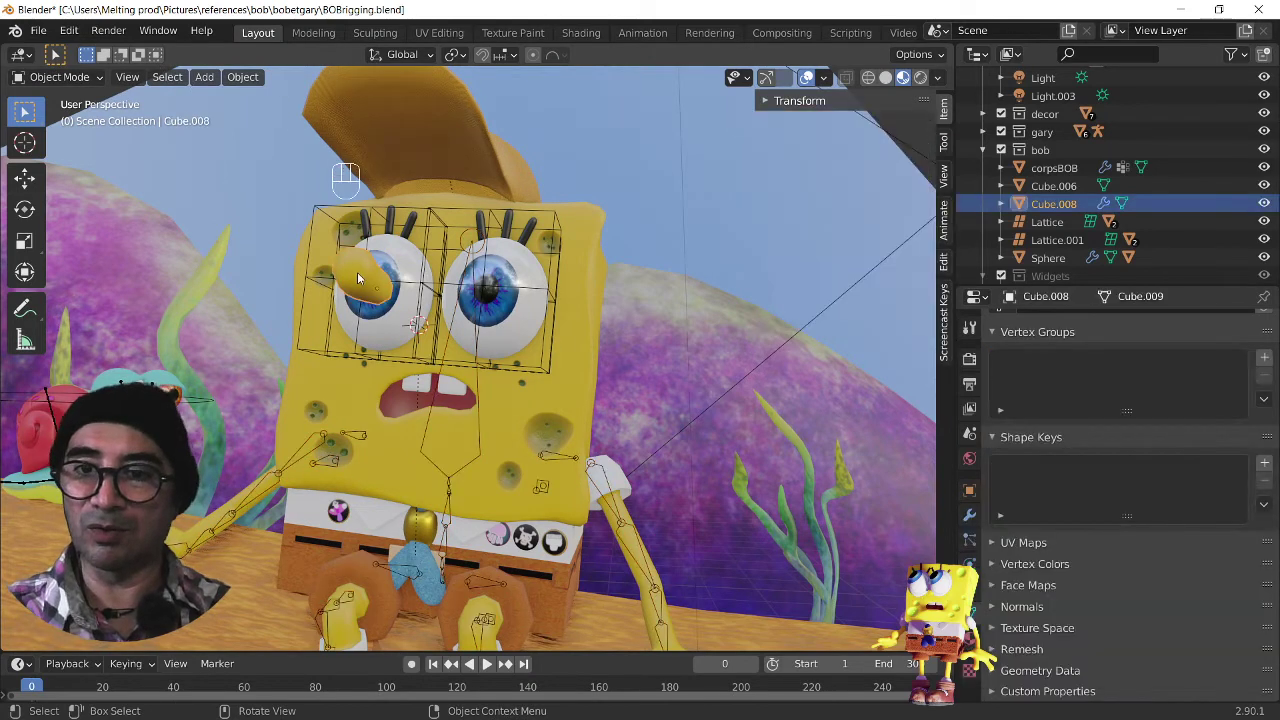
pyautogui.moveTo(357, 272); pyautogui.dragTo(445, 412, button='middle')
pyautogui.keyDown('shift'); pyautogui.click(436, 393); pyautogui.keyUp('shift')
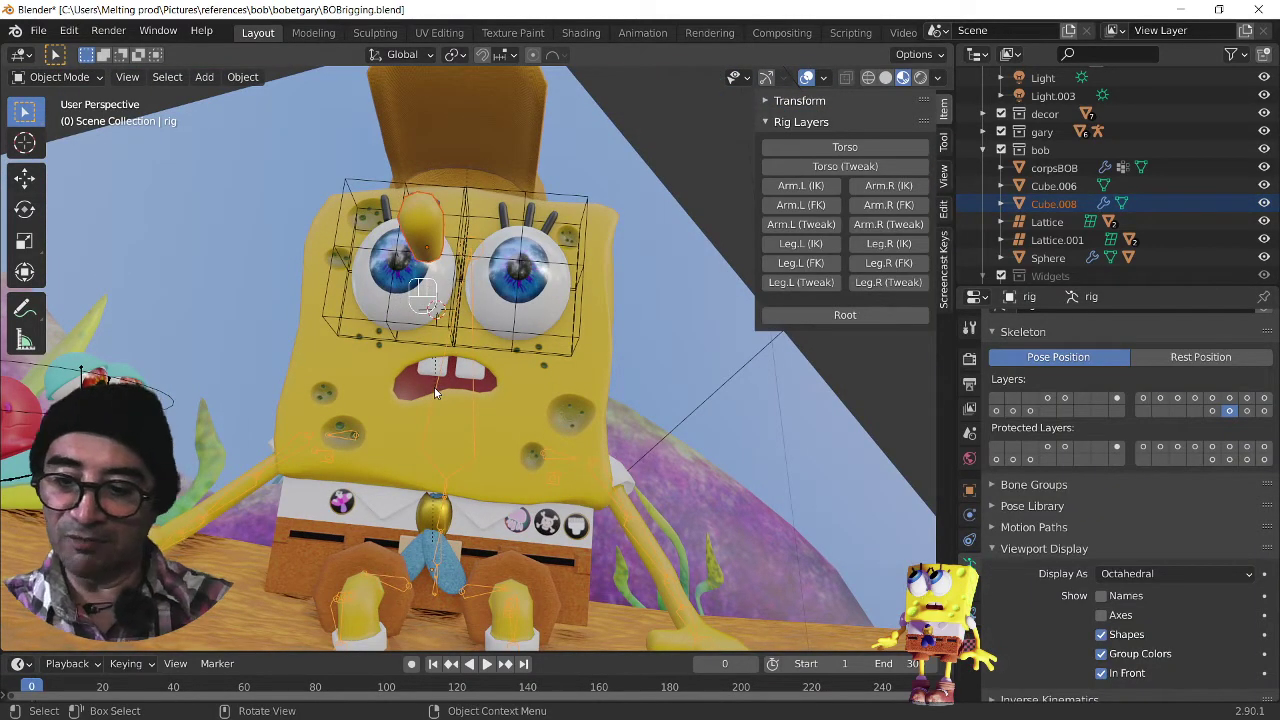
pyautogui.hotkey('ctrl', 'Tab')
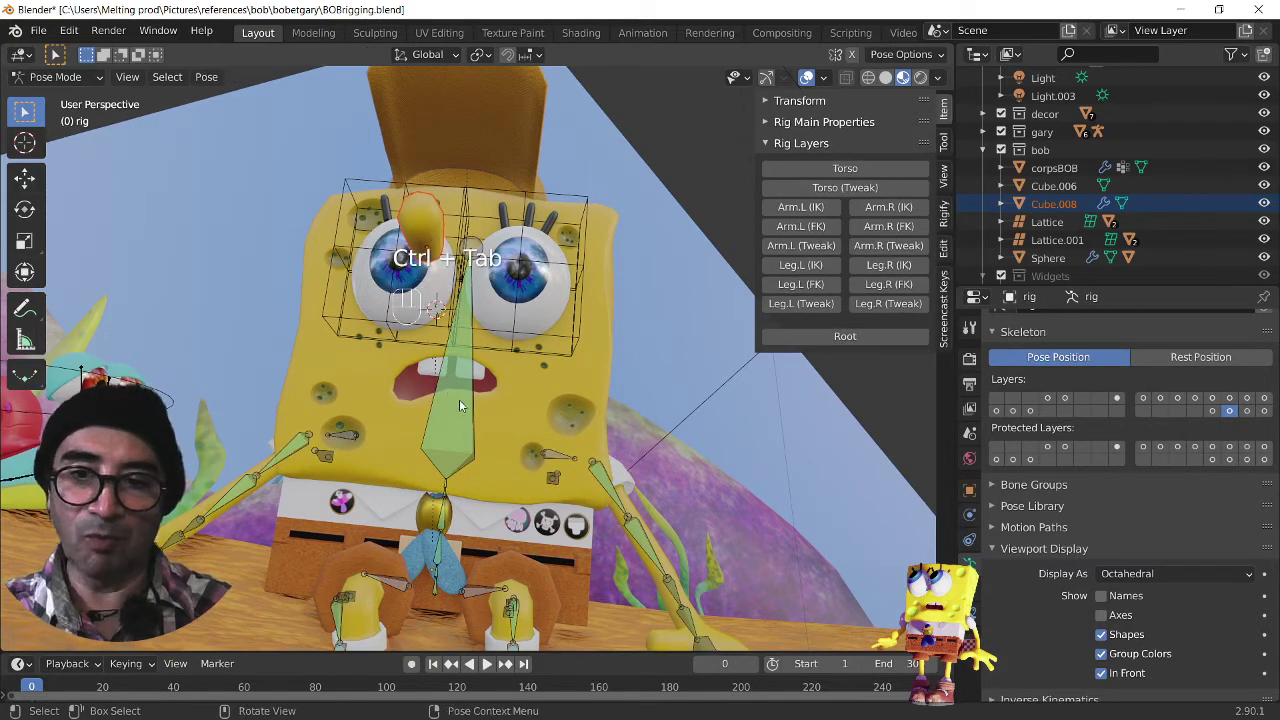
pyautogui.click(459, 399)
pyautogui.moveTo(459, 399); pyautogui.dragTo(456, 411, button='middle')
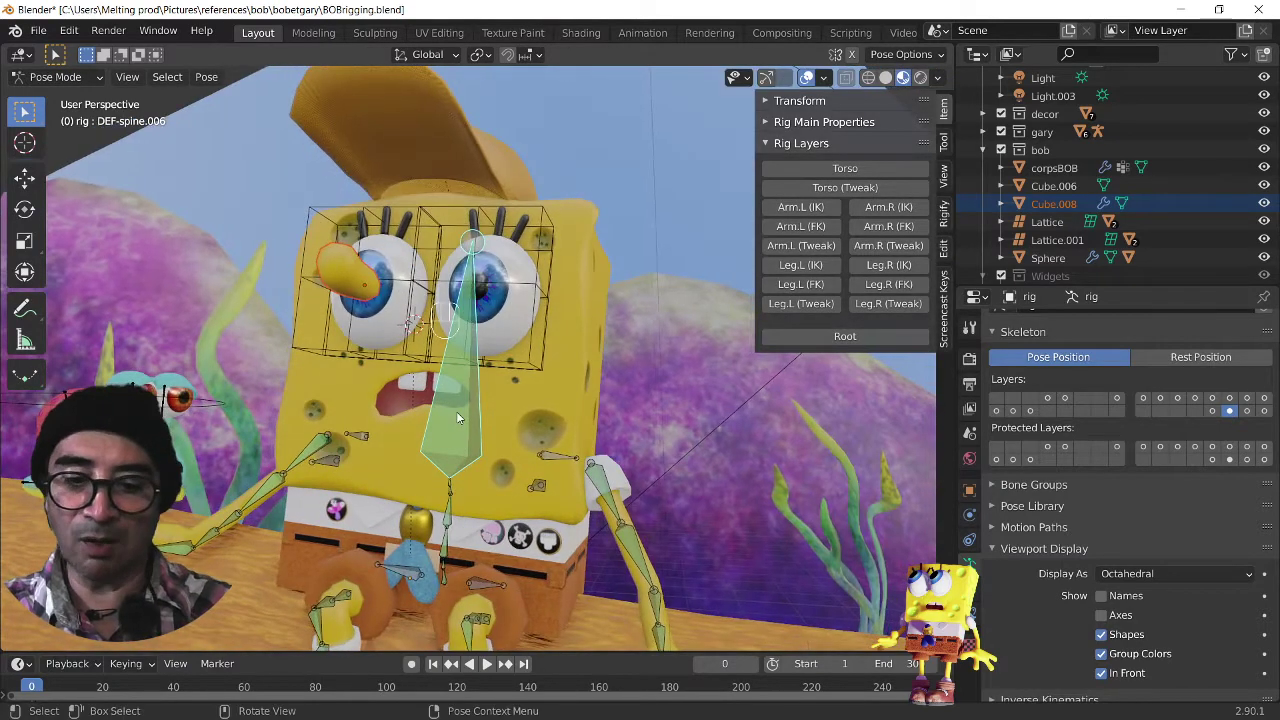
pyautogui.hotkey('ctrl', 'p')
pyautogui.click(456, 411)
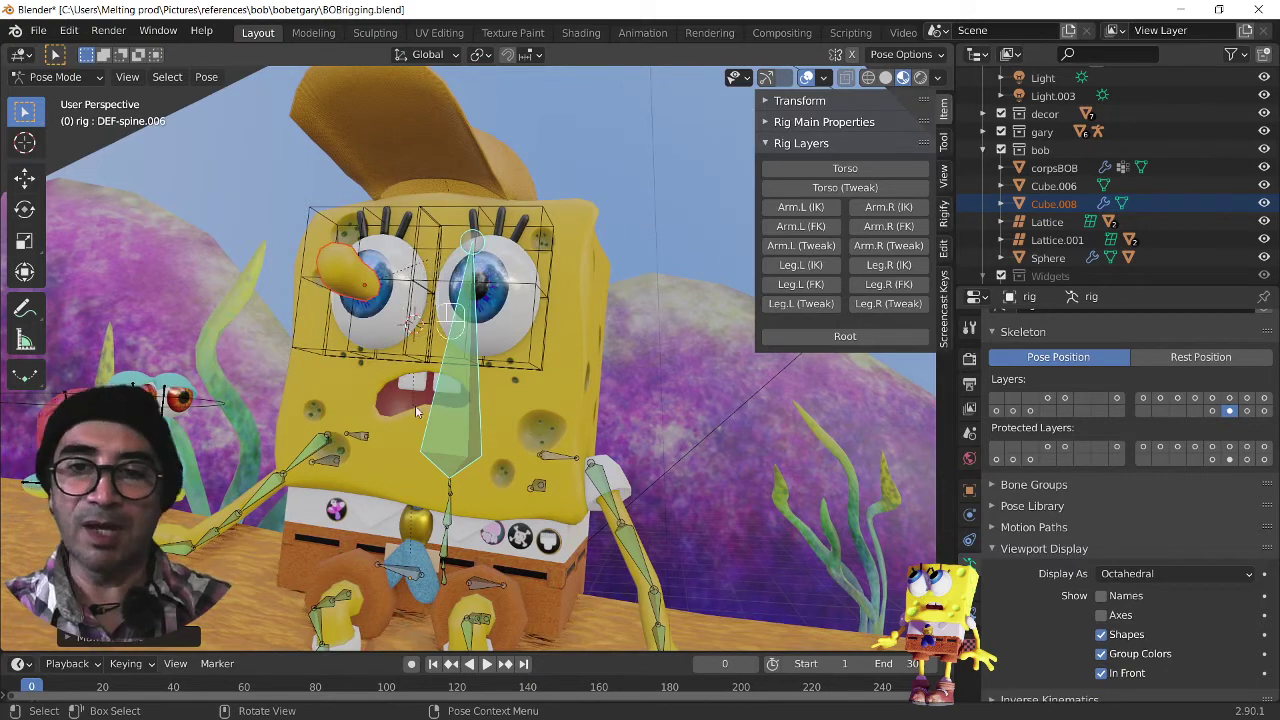
# Step: In Object Mode, use the right and front views to move the nose back onto the face, between the eyes above the mouth
pyautogui.moveTo(474, 428); pyautogui.dragTo(340, 424, button='middle')
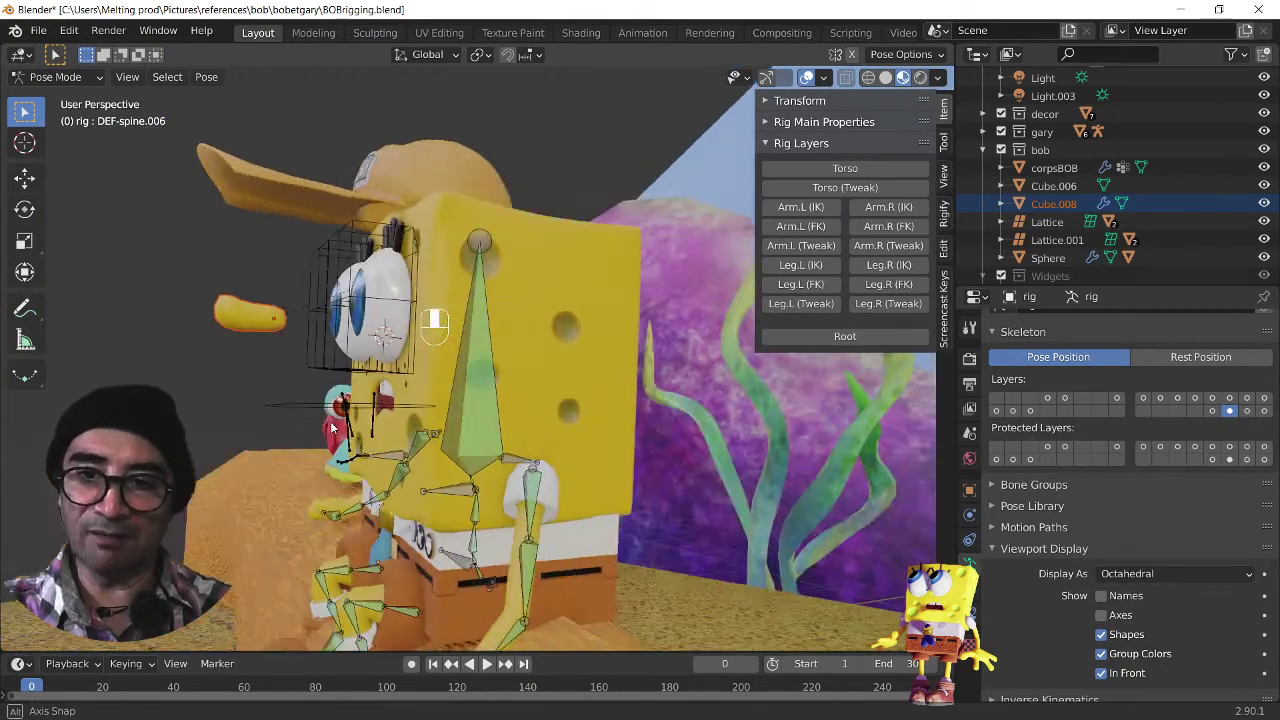
pyautogui.press('KP_3')
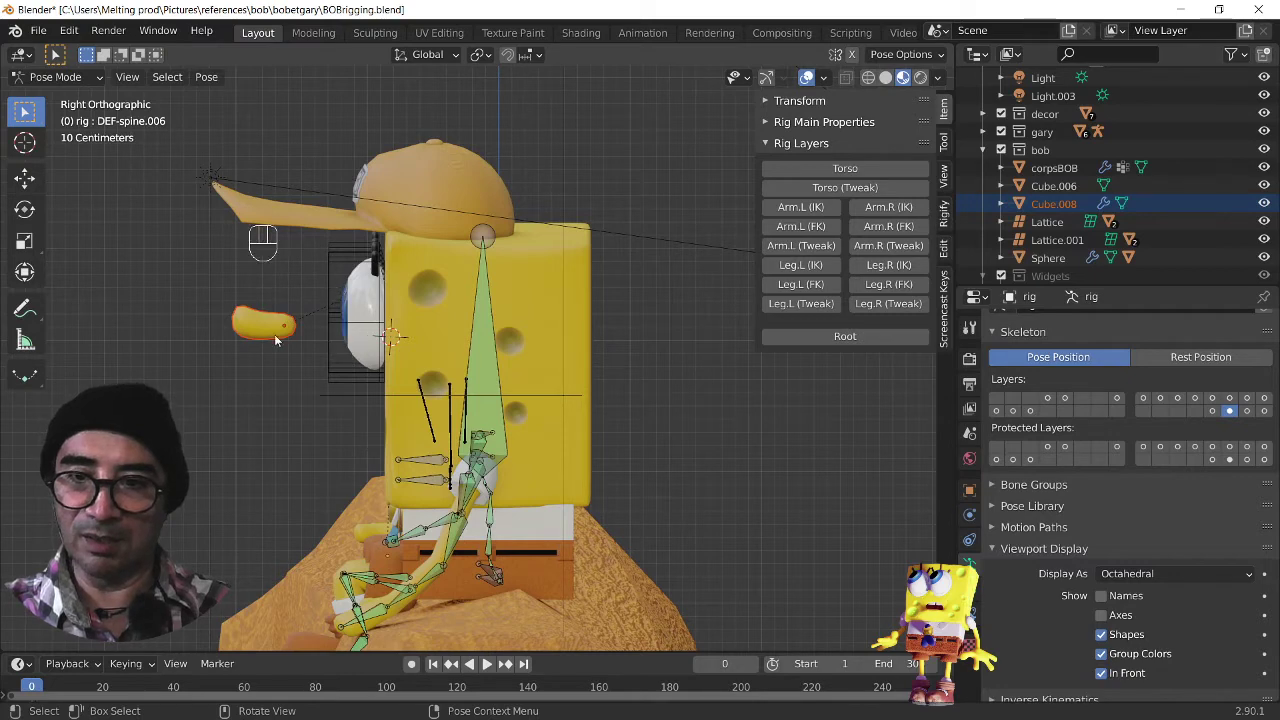
pyautogui.click(40, 78)
pyautogui.click(62, 99)
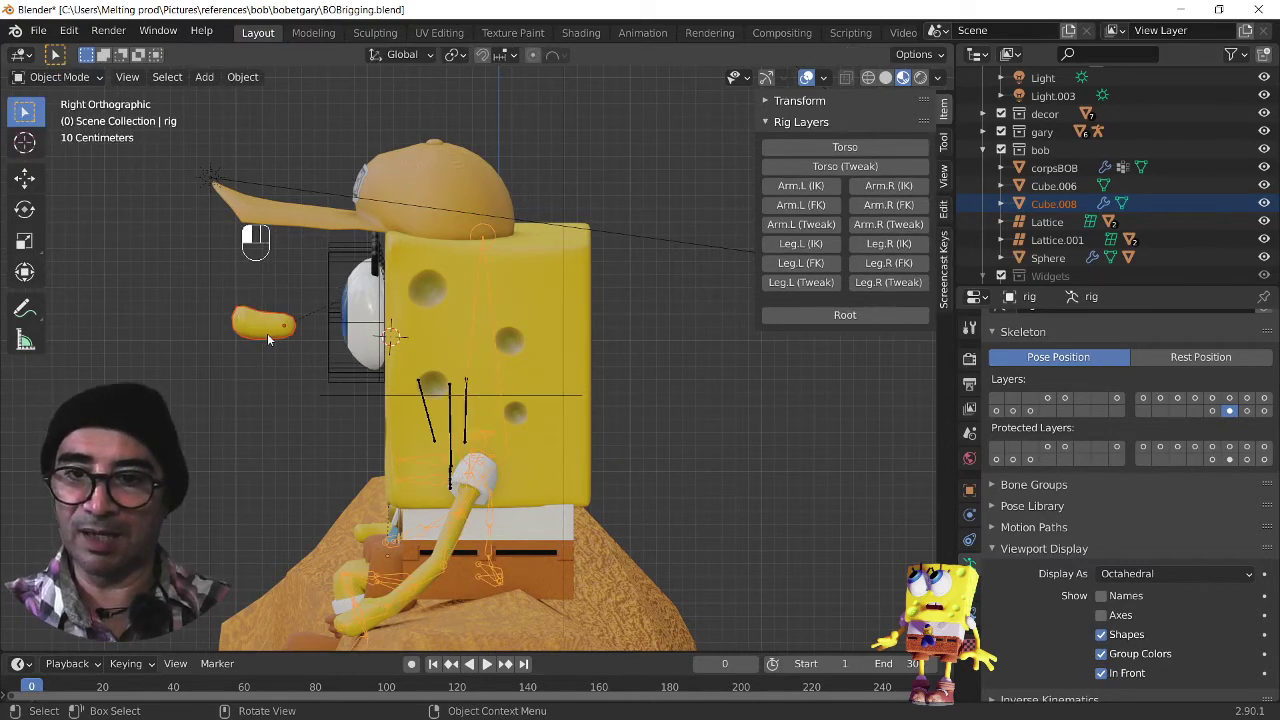
pyautogui.click(267, 340)
pyautogui.press('g')
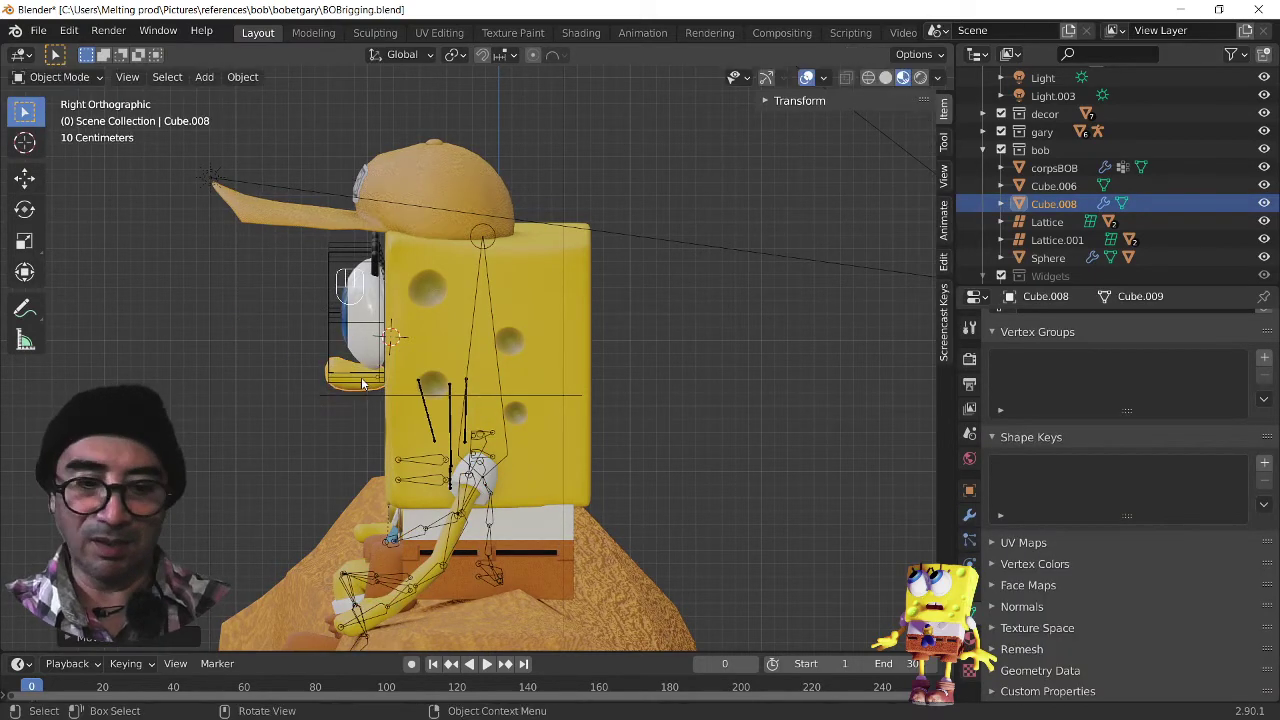
pyautogui.press('KP_1')
pyautogui.scroll(3, 361, 377)
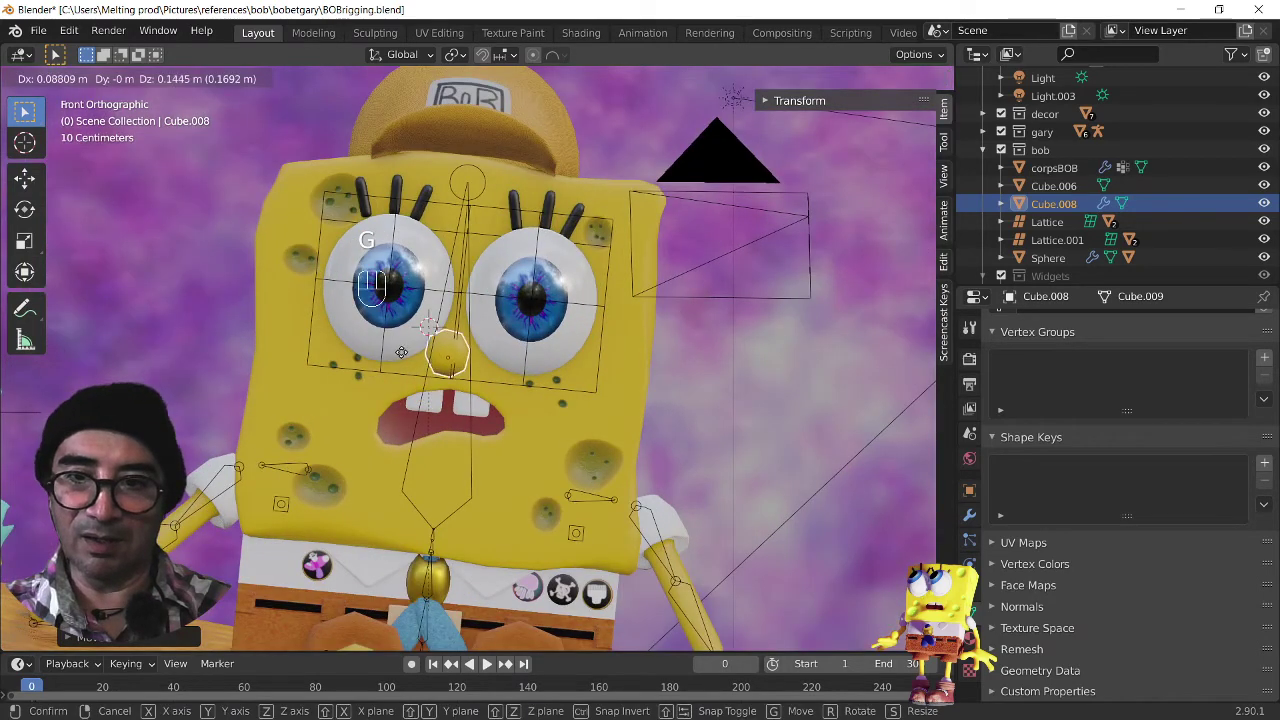
pyautogui.click(406, 356)
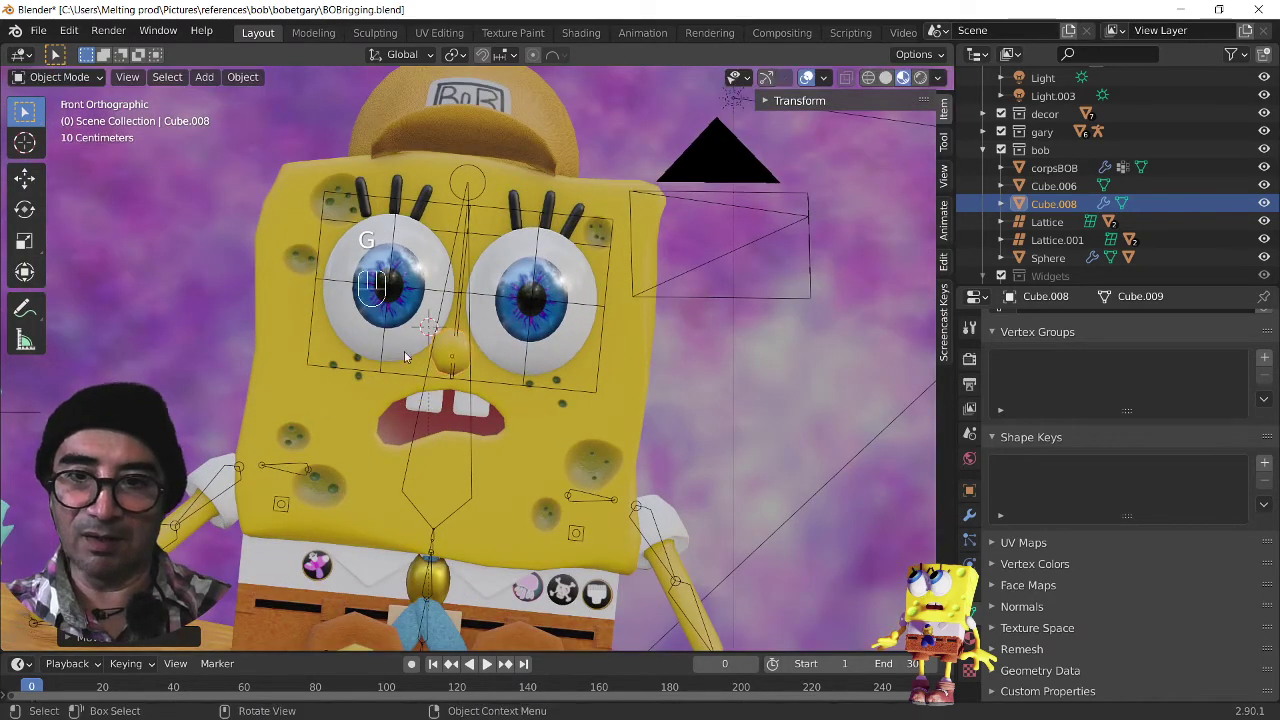
# Step: Rotate both eyeballs freely so that SpongeBob looks down toward Gary
pyautogui.click(434, 251)
pyautogui.press('r')
pyautogui.press('r')
pyautogui.click(390, 269)
pyautogui.click(562, 277)
pyautogui.press('r')
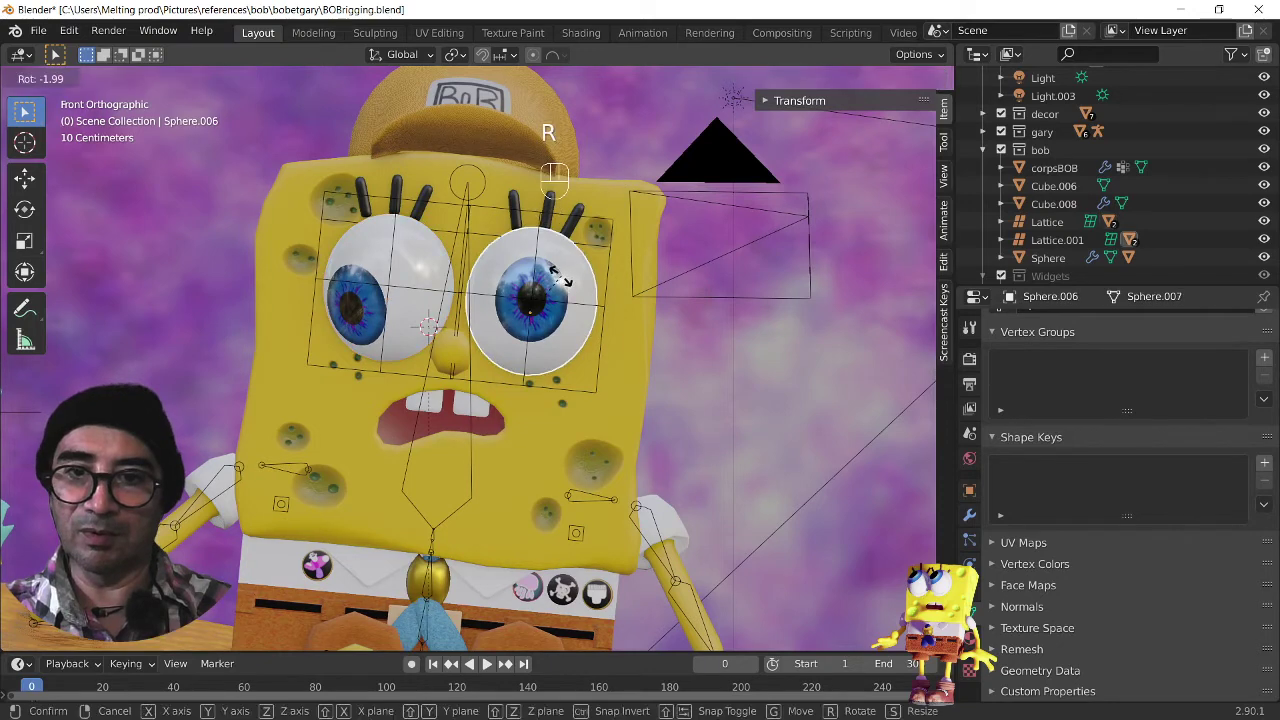
pyautogui.press('r')
pyautogui.click(522, 297)
# Step: Enlarge the left eye's lattice, Lattice.001, and shift it slightly upward
pyautogui.scroll(-2, 524, 418)
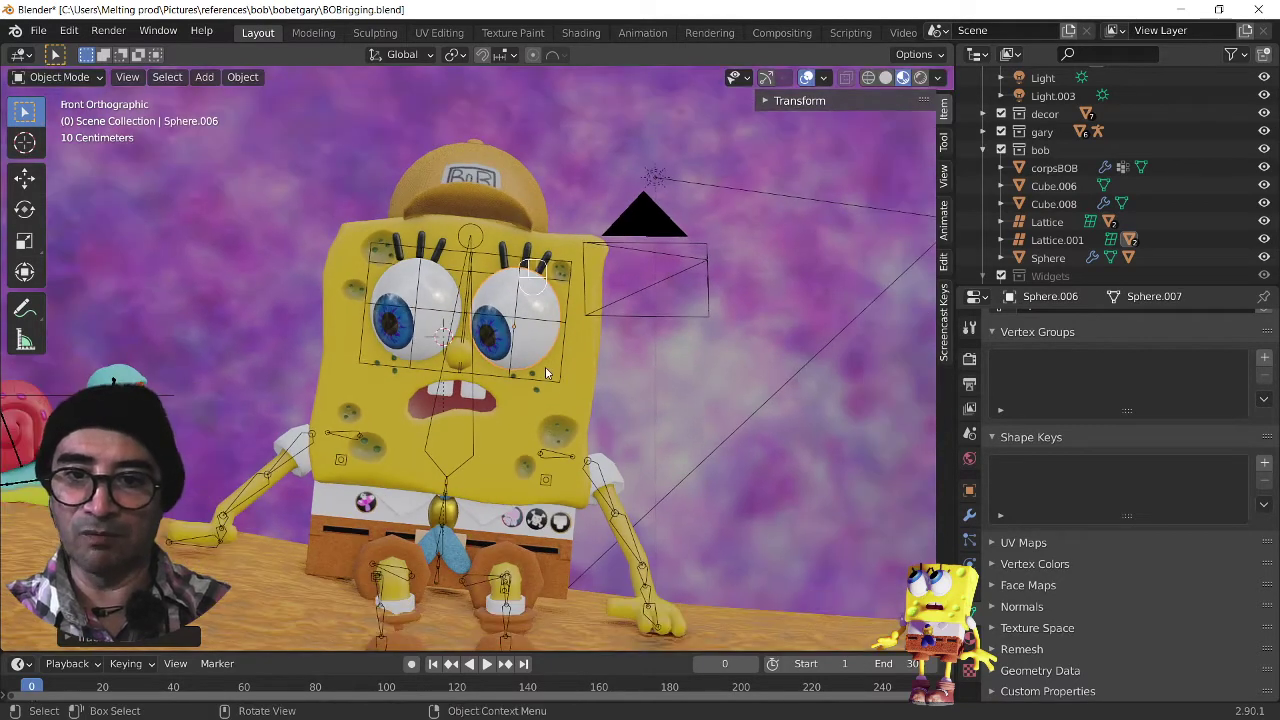
pyautogui.click(559, 382)
pyautogui.click(559, 382)
pyautogui.press('g')
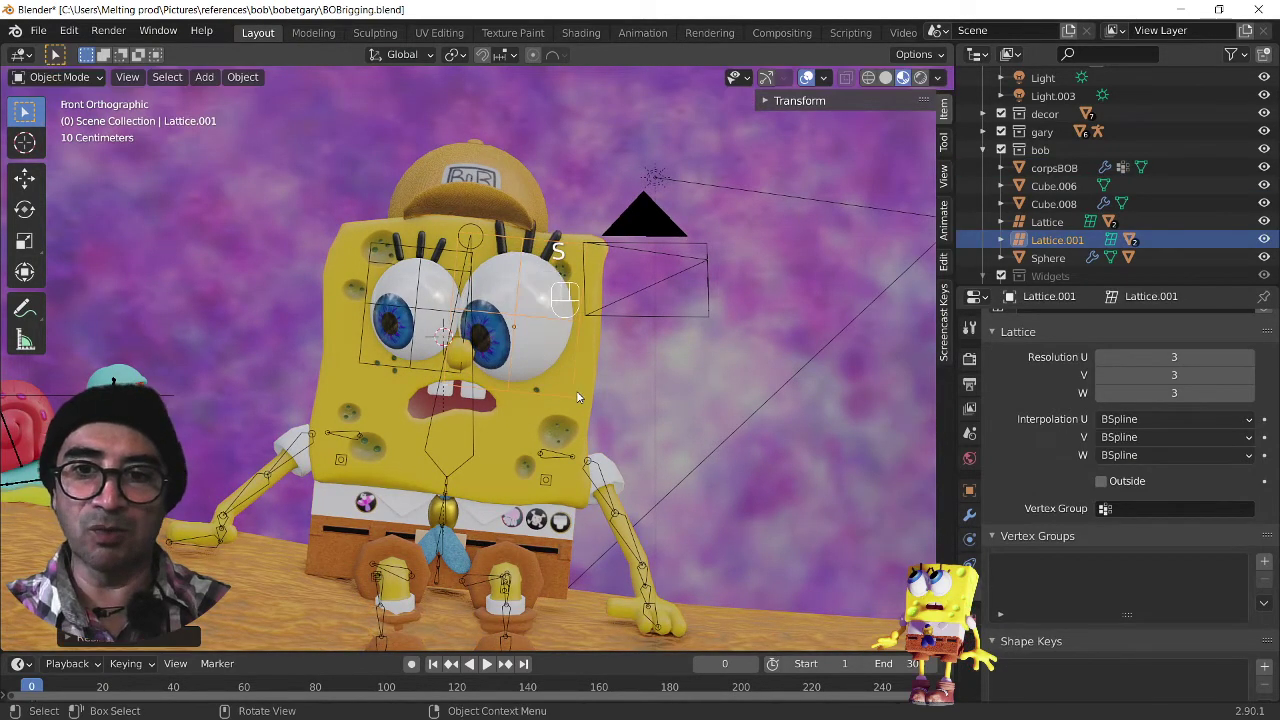
pyautogui.rightClick(418, 345)
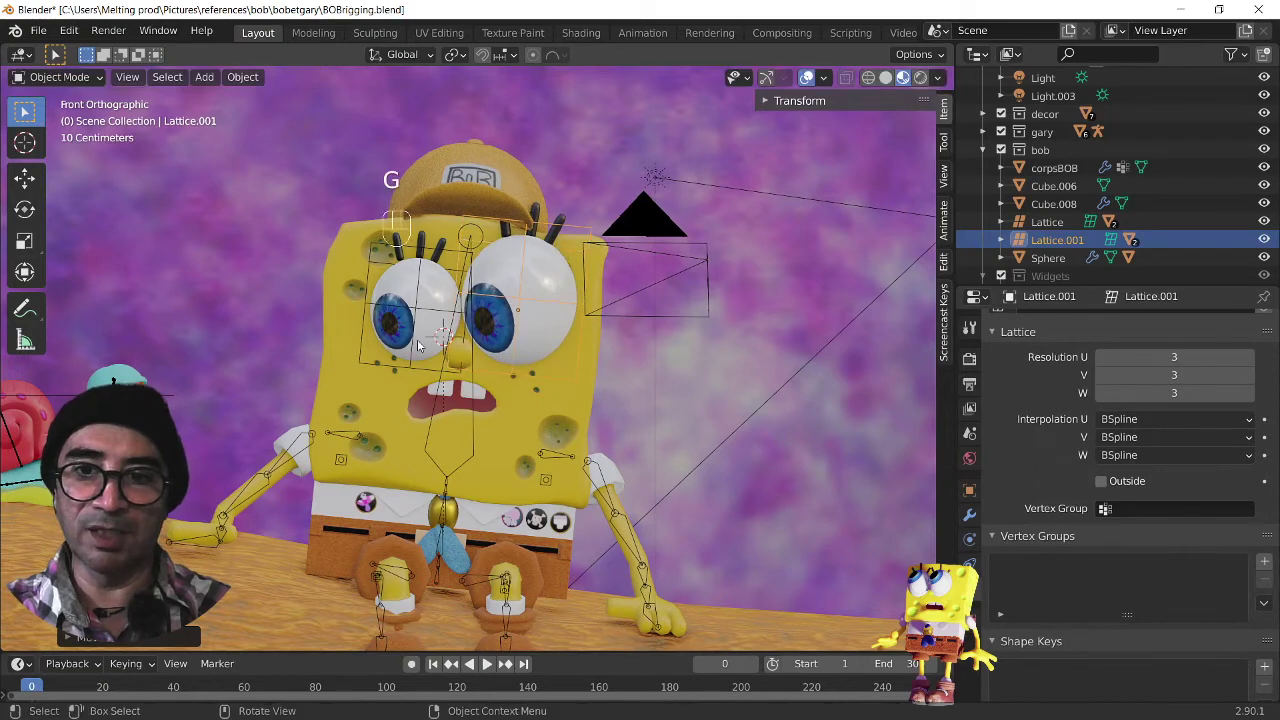
# Step: Scale the right eye's lattice to about 1.1 times and raise it along global Z
pyautogui.click(462, 393)
pyautogui.press('s')
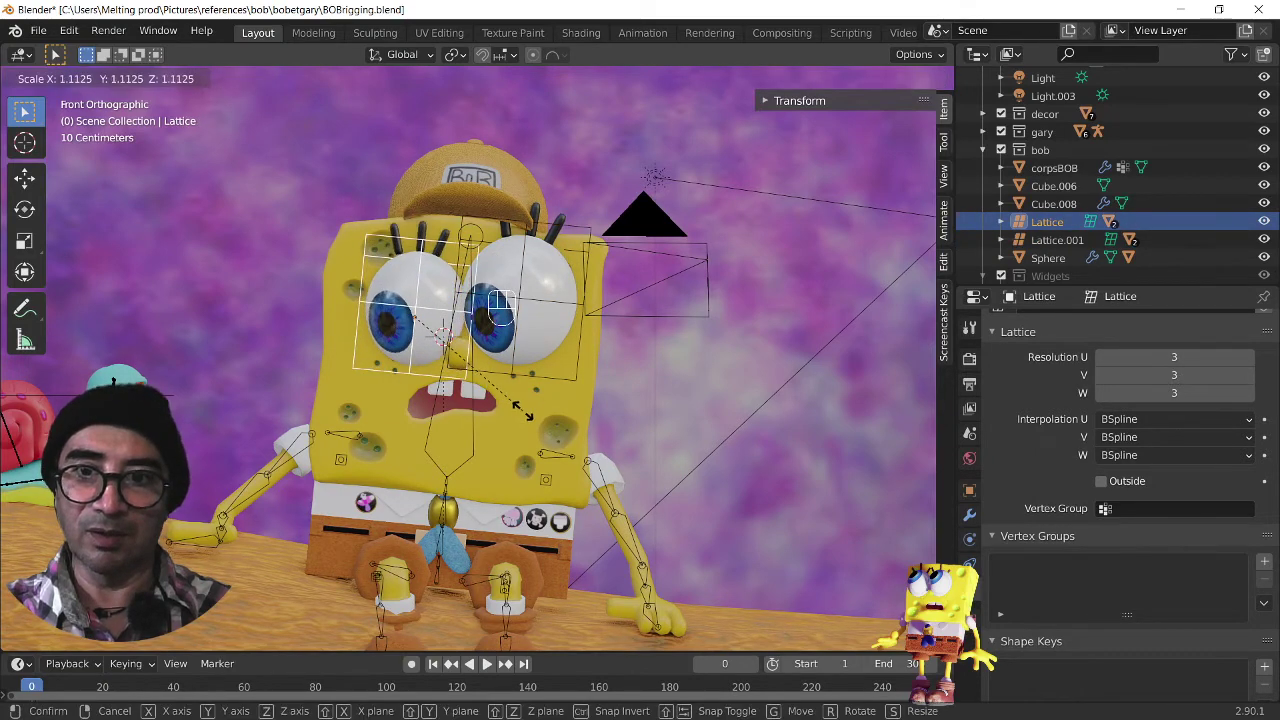
pyautogui.click(523, 416)
pyautogui.press('g')
pyautogui.press('z')
pyautogui.click(533, 378)
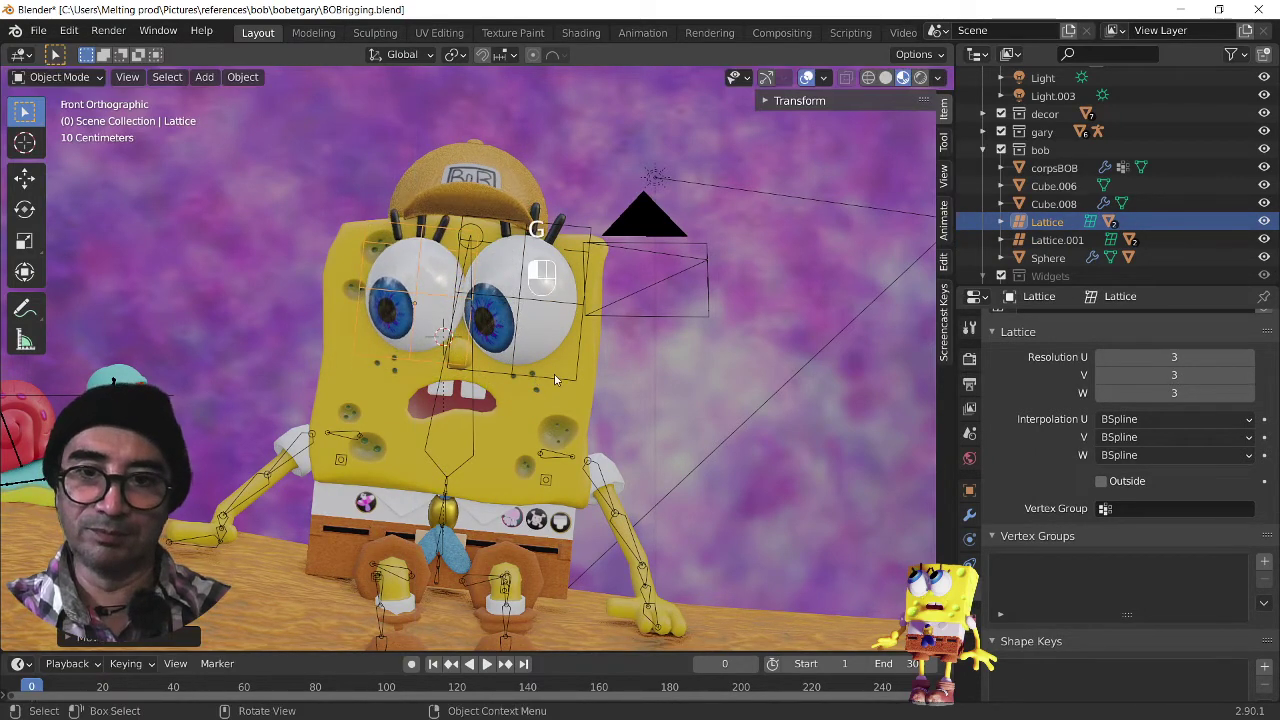
# Step: Lower the left eye's lattice slightly and scale it up a little more
pyautogui.click(554, 374)
pyautogui.click(558, 376)
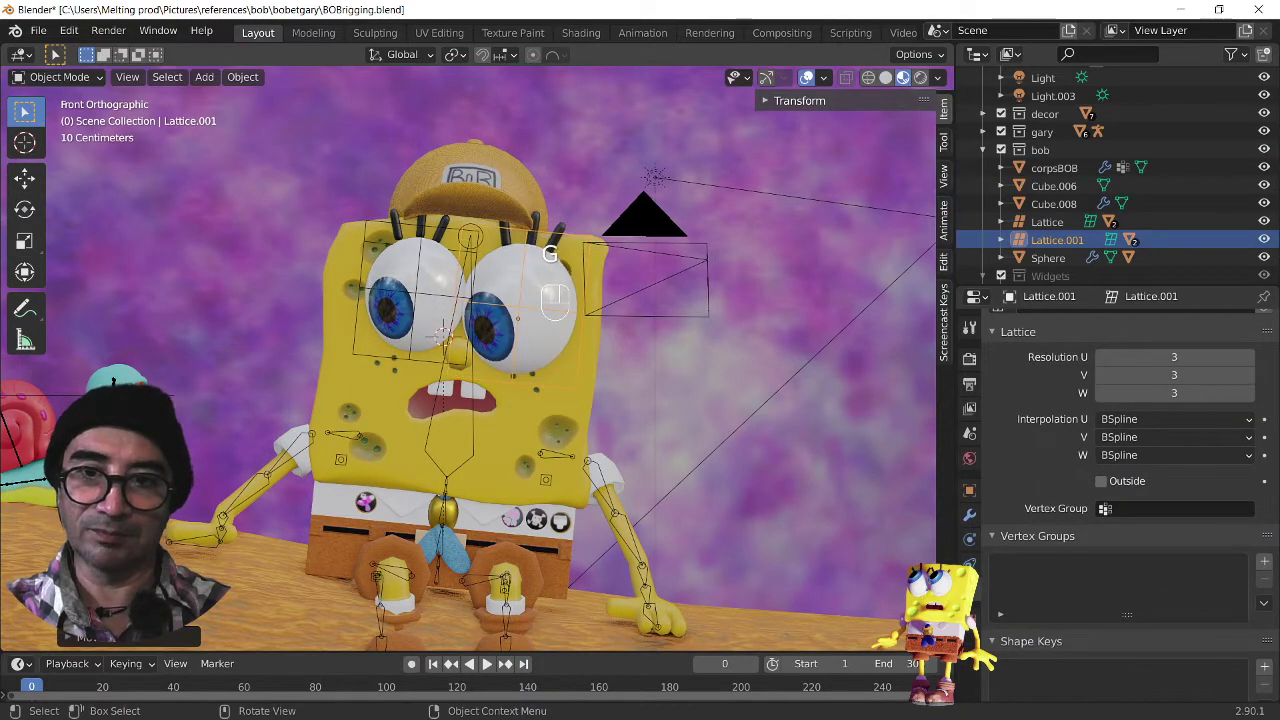
pyautogui.press('s')
pyautogui.click(570, 398)
# Step: Frame SpongeBob and Gary in perspective, hide the viewport overlays and switch to Rendered shading
pyautogui.scroll(-1, 490, 391)
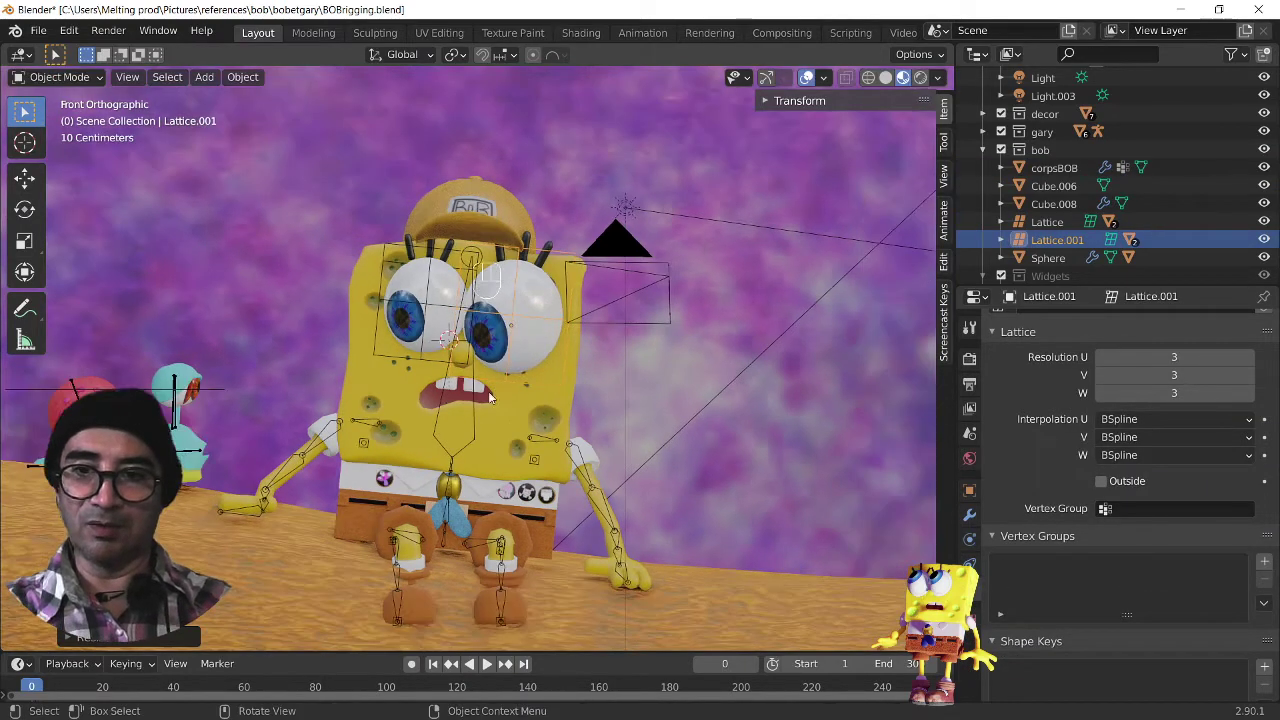
pyautogui.moveTo(488, 391); pyautogui.dragTo(575, 398, button='middle')
pyautogui.moveTo(625, 253); pyautogui.dragTo(637, 432, button='middle')
pyautogui.click(200, 487)
pyautogui.scroll(6, 660, 430)
pyautogui.scroll(2, 640, 447)
pyautogui.scroll(-3, 637, 432)
pyautogui.moveTo(708, 451); pyautogui.dragTo(686, 437, button='middle')
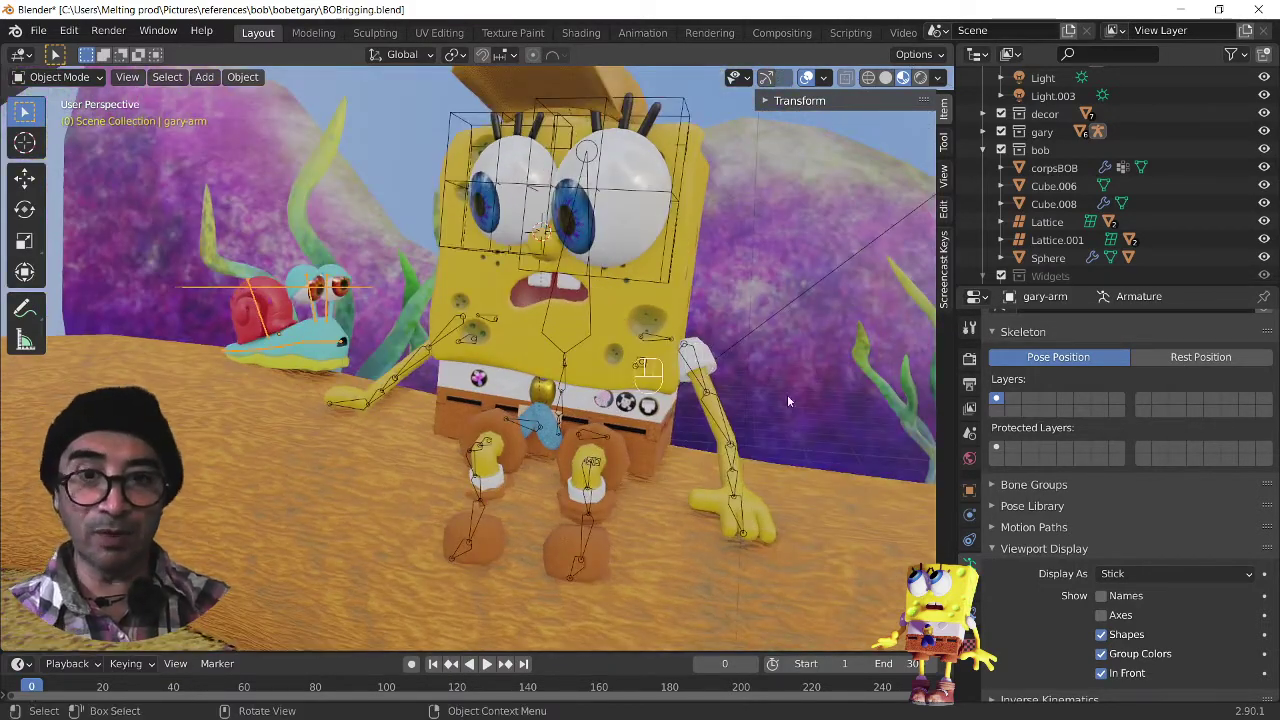
pyautogui.click(807, 77)
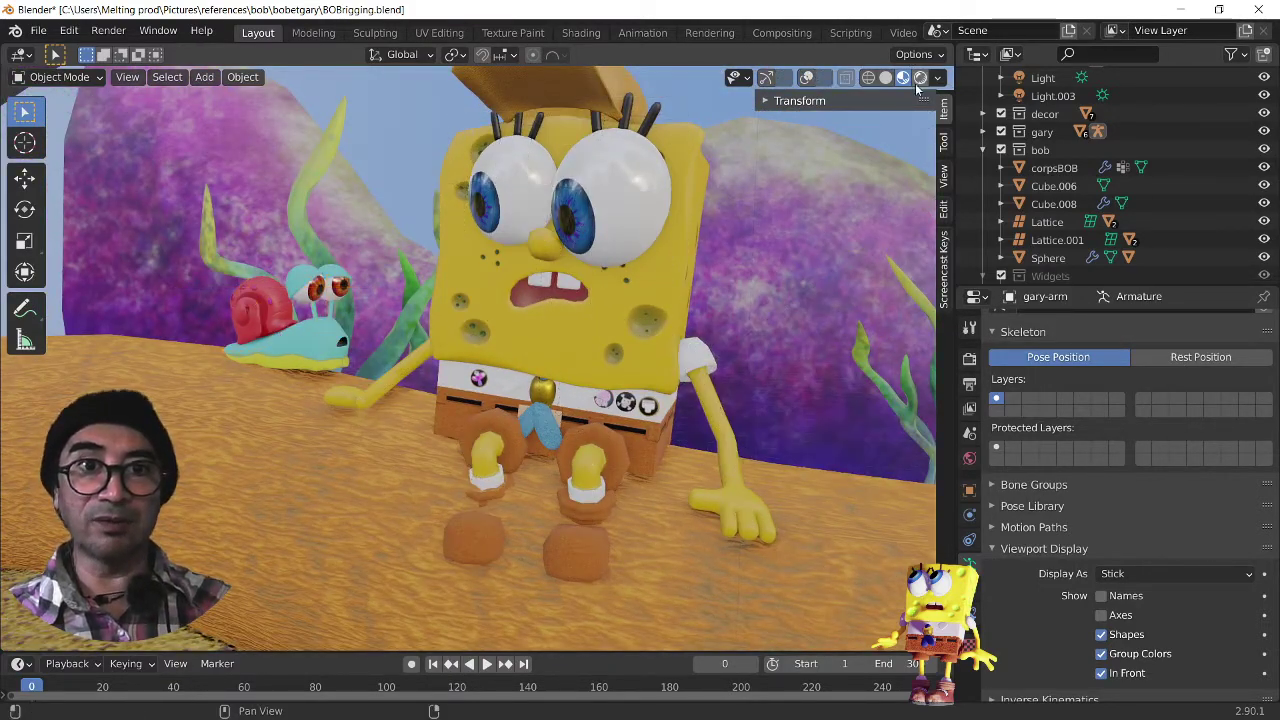
pyautogui.click(920, 78)
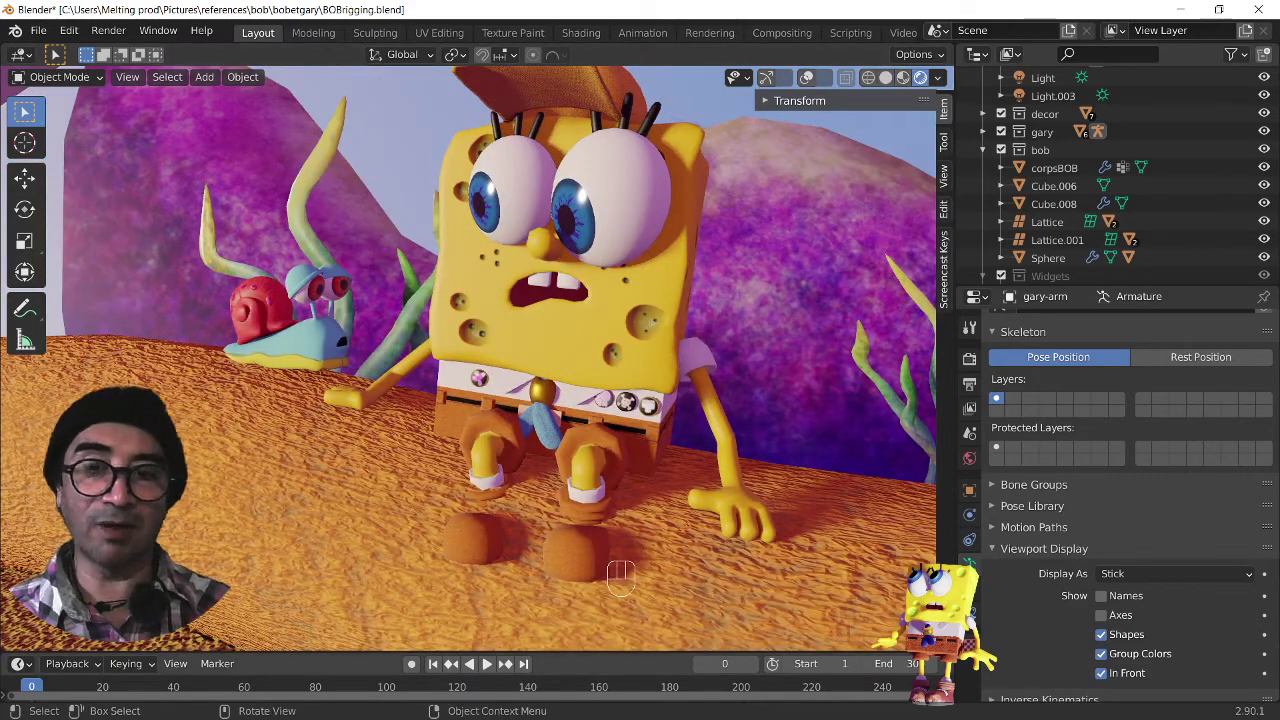
# Step: Turn on the Torso, arm IK, leg IK and Root rig layers and isolate the Root layer
pyautogui.moveTo(626, 484); pyautogui.dragTo(614, 486, button='middle')
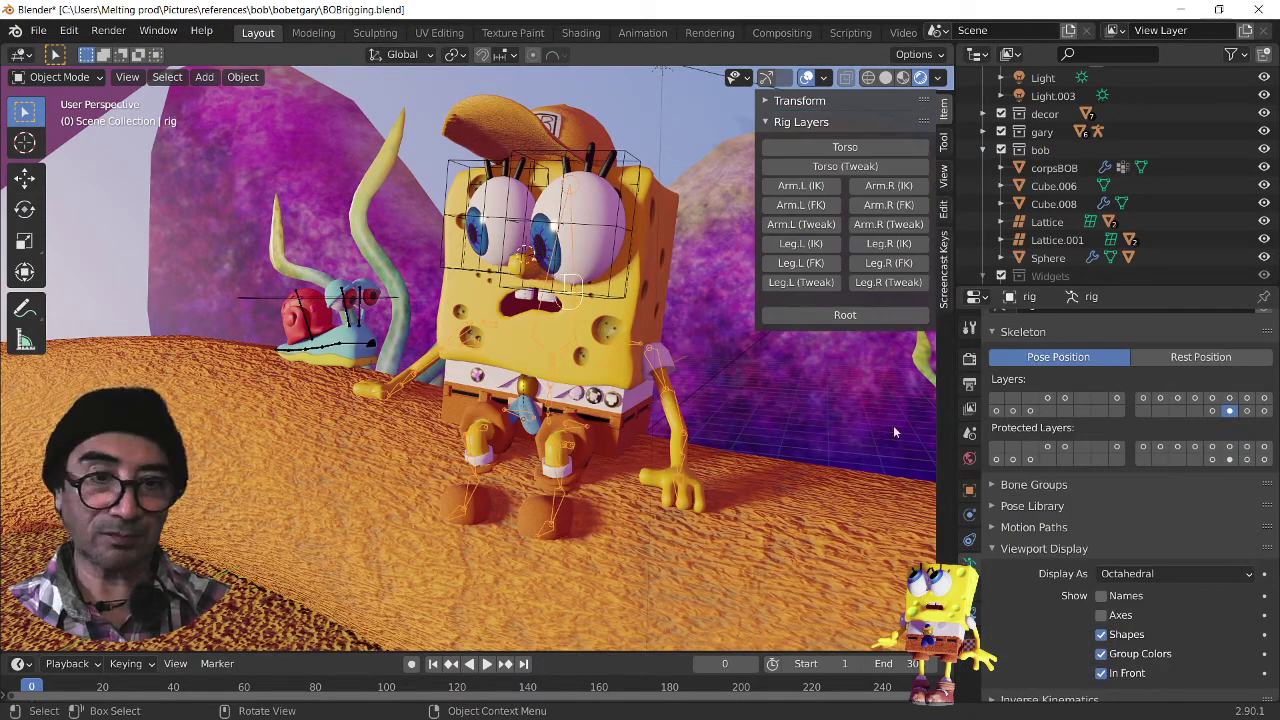
pyautogui.click(845, 148)
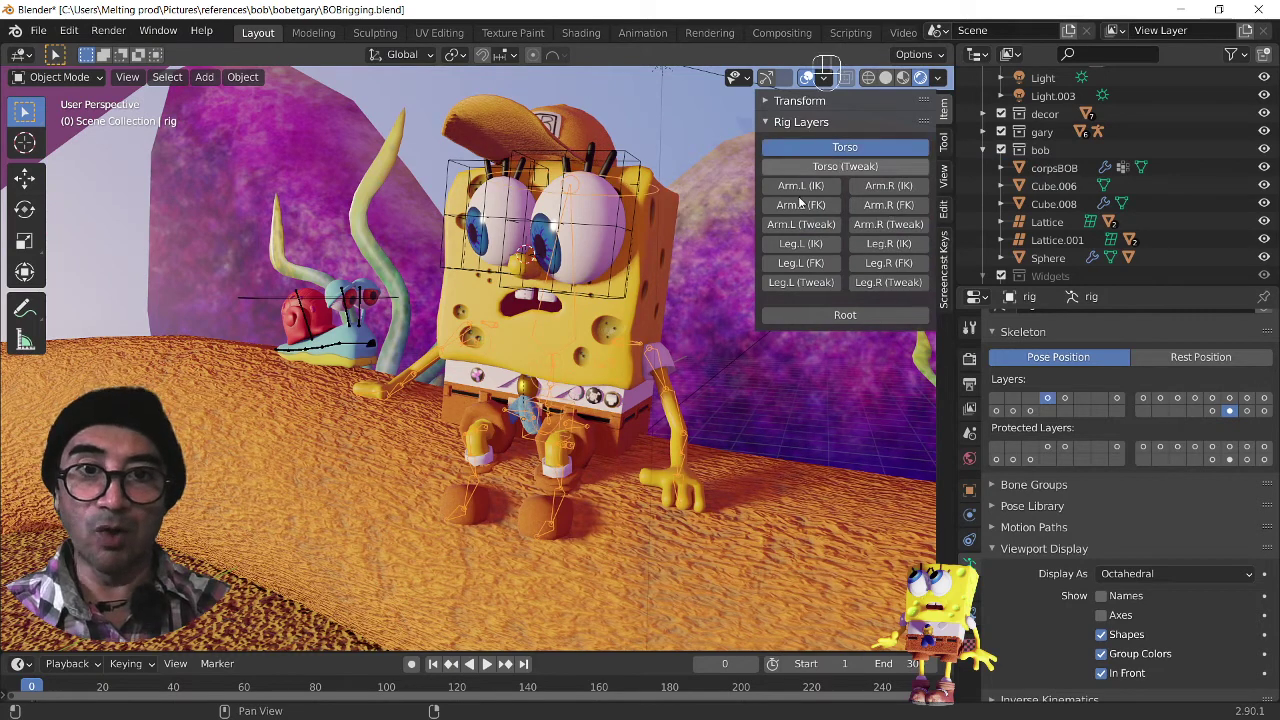
pyautogui.click(800, 186)
pyautogui.click(888, 186)
pyautogui.click(800, 243)
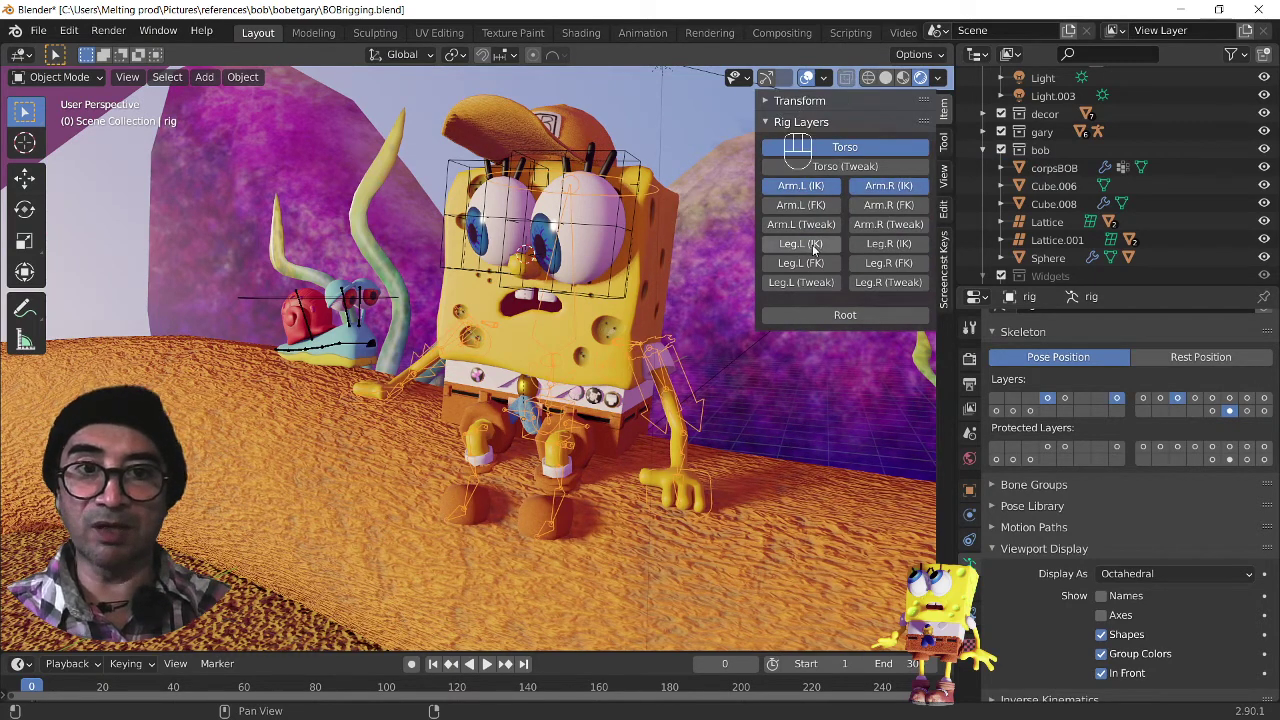
pyautogui.click(888, 243)
pyautogui.click(836, 316)
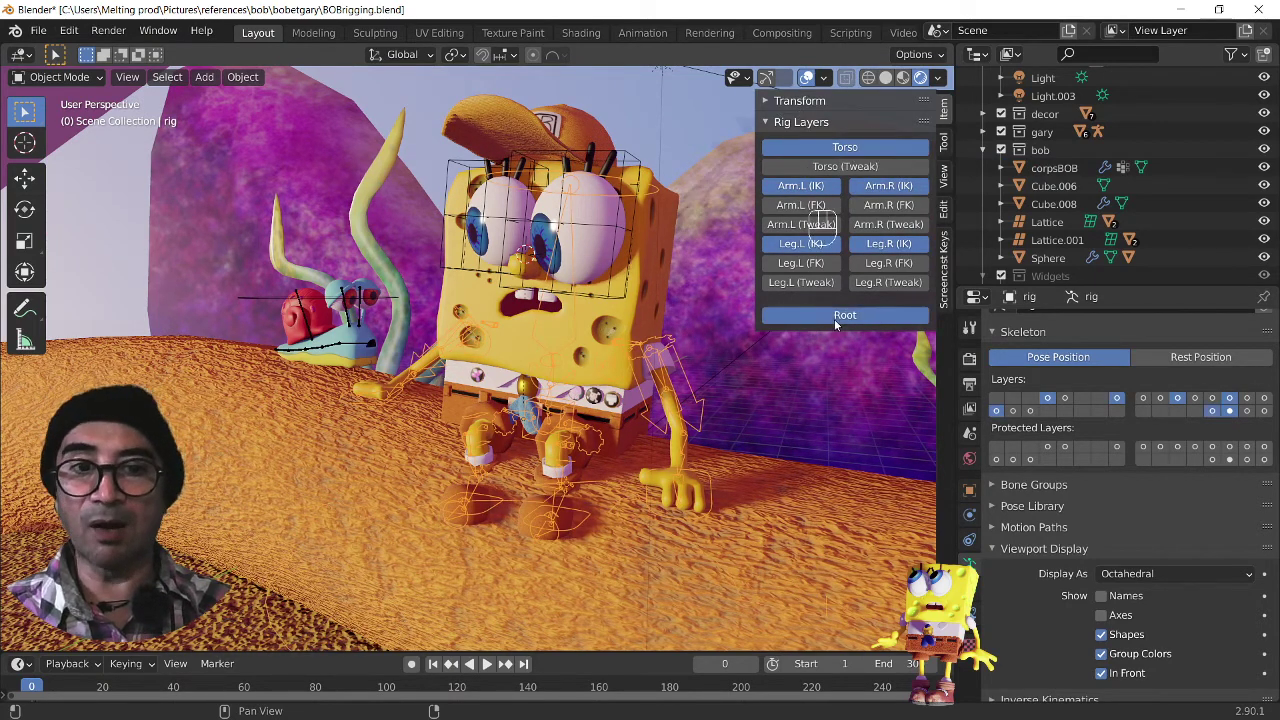
pyautogui.click(834, 317)
pyautogui.click(1214, 410)
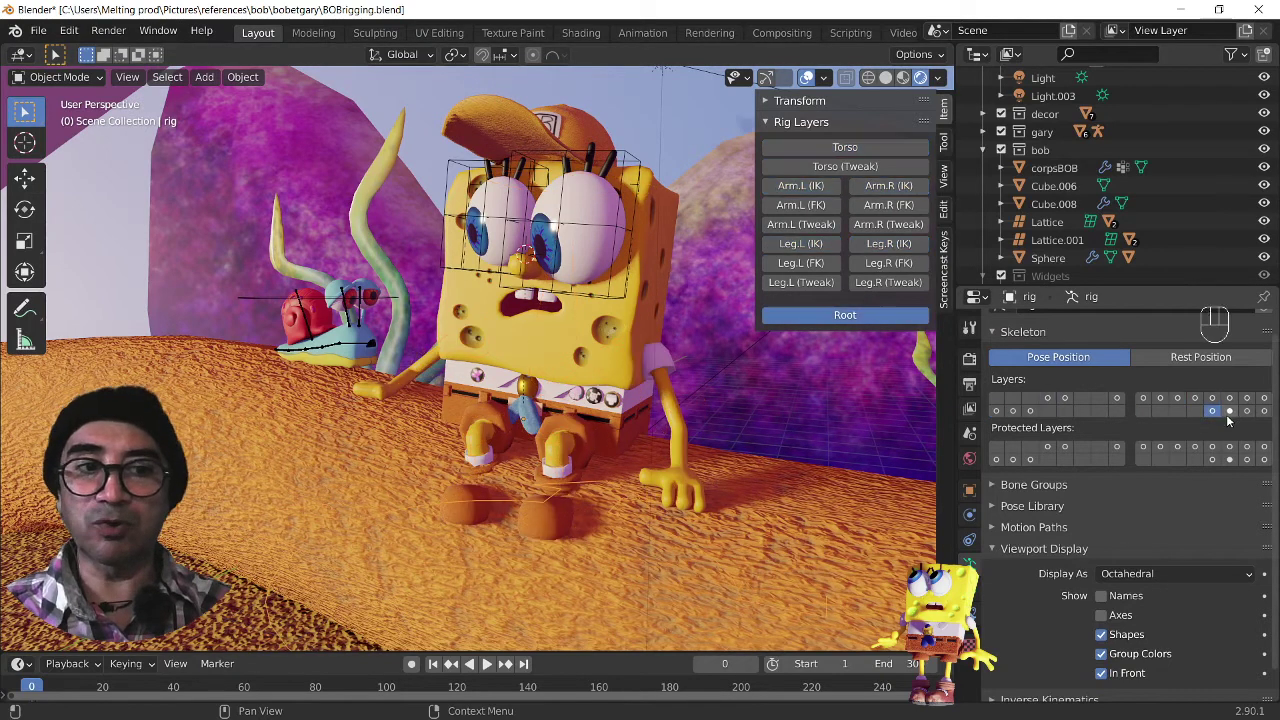
# Step: Isolate the rig's Torso layer and add the left and right arm IK and leg IK layers to it
pyautogui.click(1048, 398)
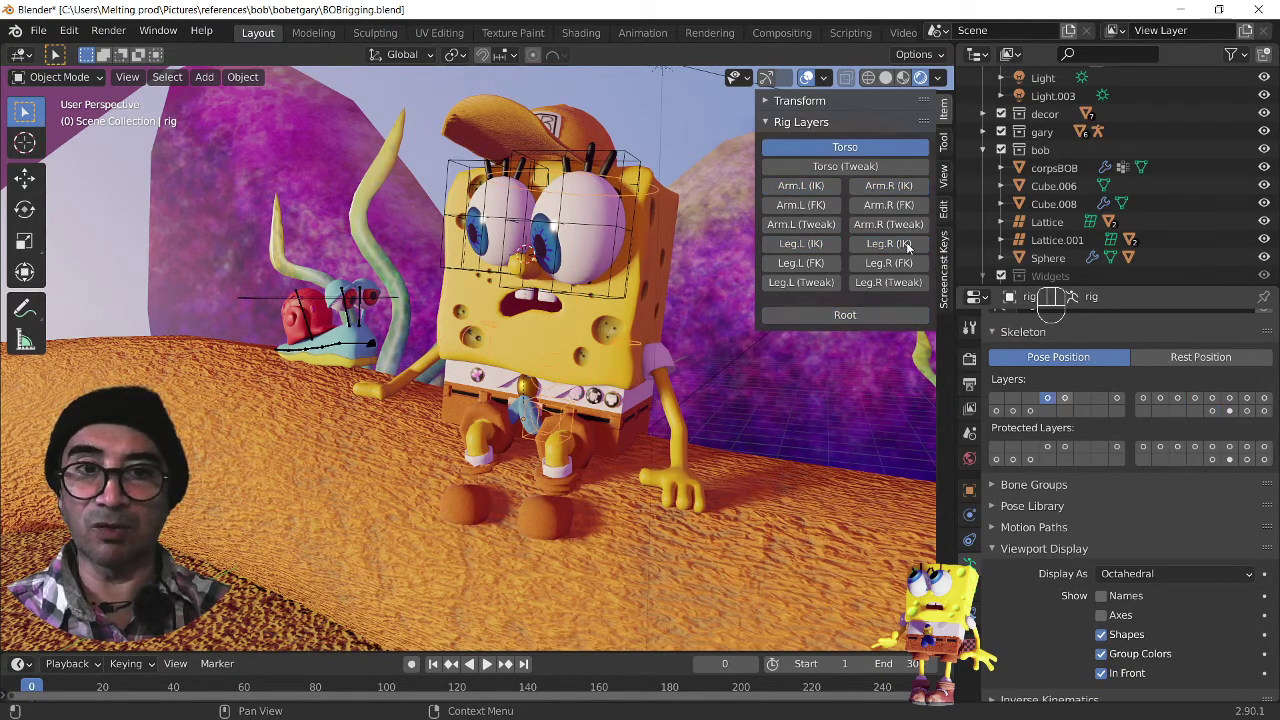
pyautogui.keyDown('shift'); pyautogui.click(801, 186); pyautogui.keyUp('shift')
pyautogui.keyDown('shift'); pyautogui.click(888, 186); pyautogui.keyUp('shift')
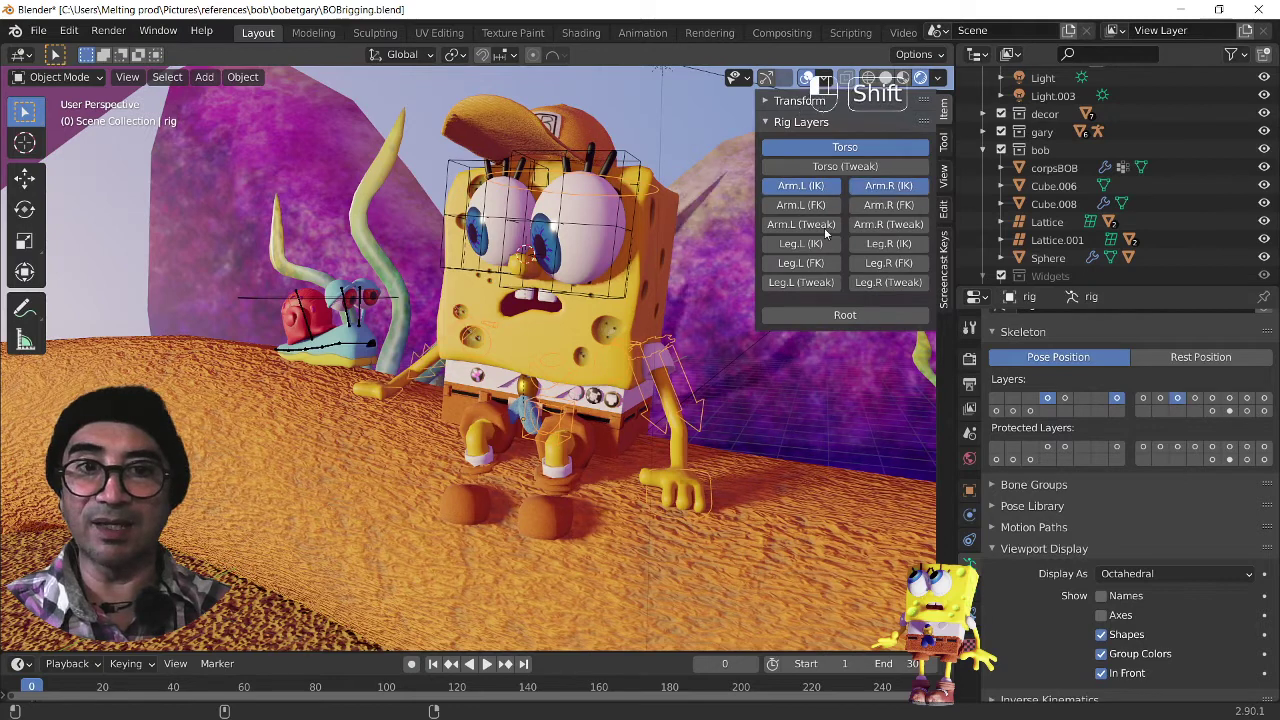
pyautogui.keyDown('shift'); pyautogui.click(801, 244); pyautogui.keyUp('shift')
pyautogui.keyDown('shift'); pyautogui.click(888, 244); pyautogui.keyUp('shift')
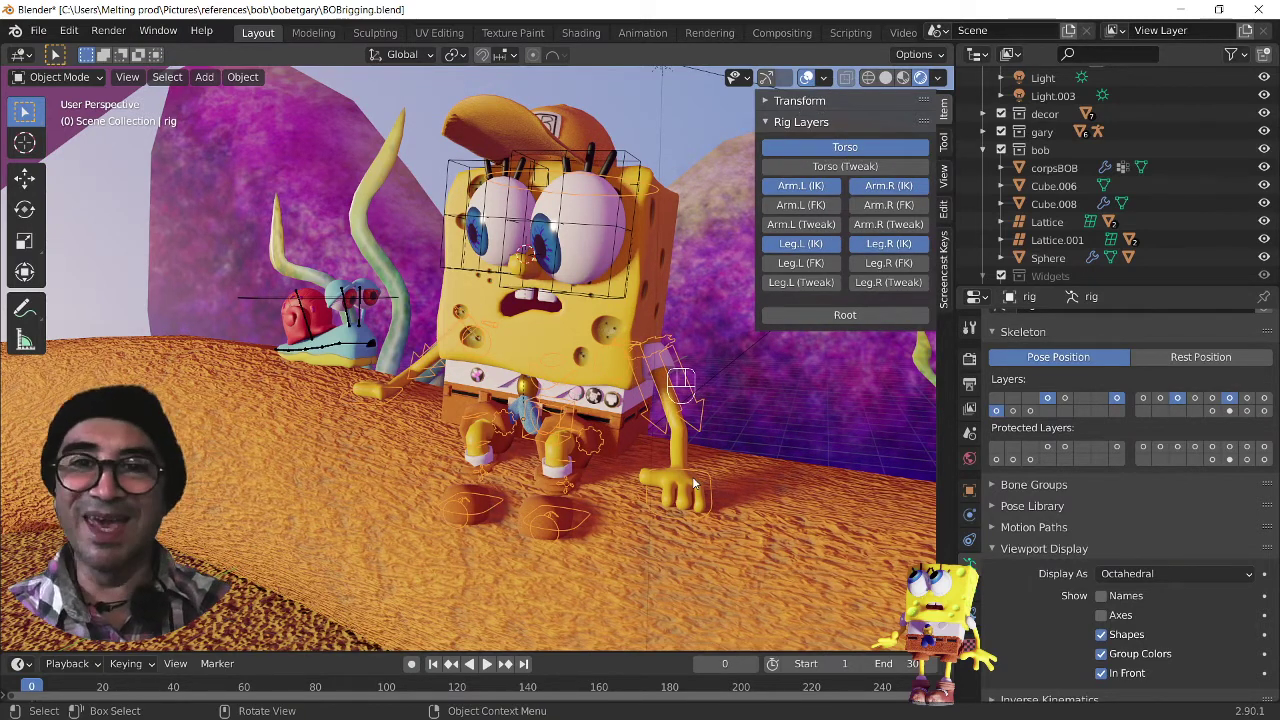
# Step: Put SpongeBob's rig in Pose Mode and move both foot IK controls forward along Y
pyautogui.keyDown('shift'); pyautogui.click(586, 520); pyautogui.keyUp('shift')
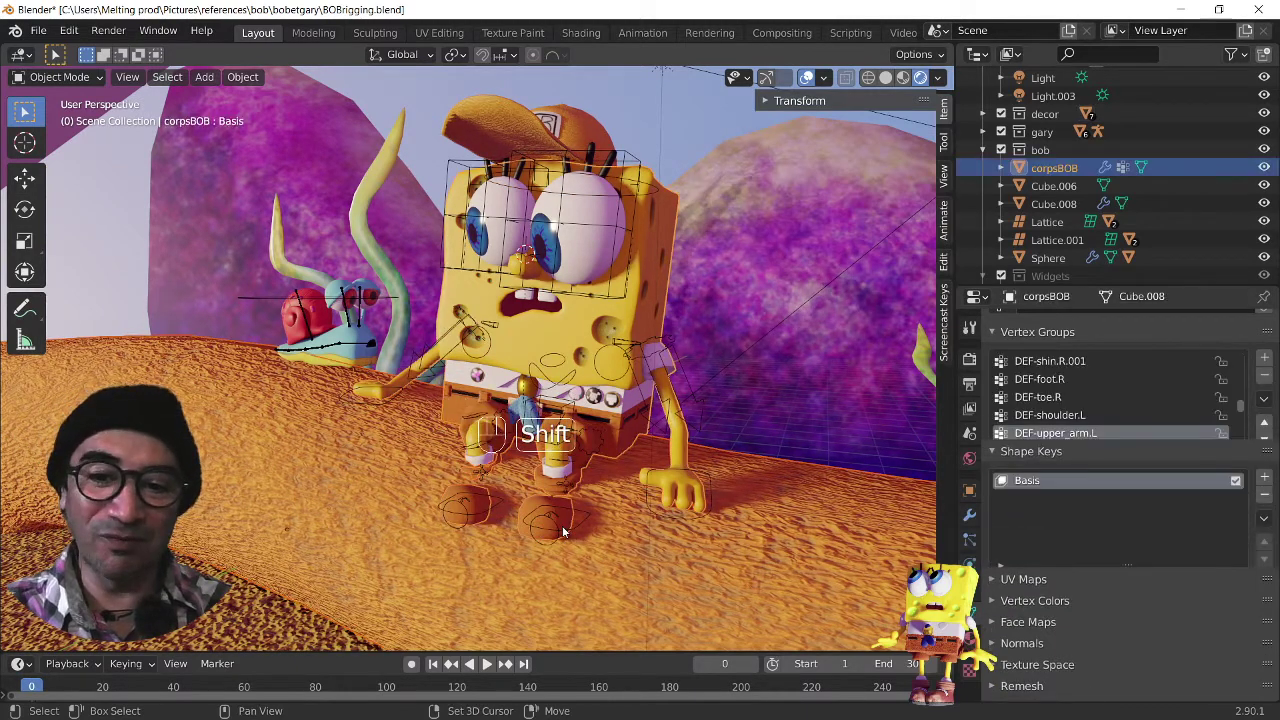
pyautogui.keyDown('shift'); pyautogui.click(574, 525); pyautogui.keyUp('shift')
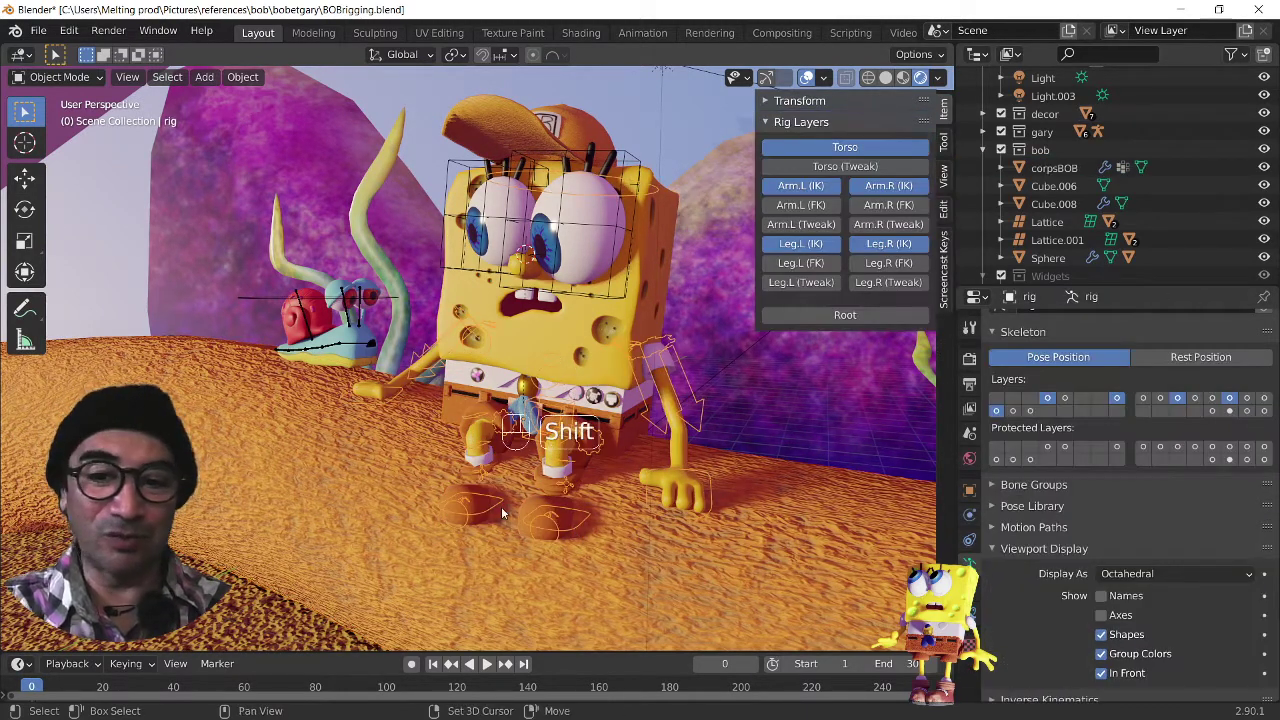
pyautogui.hotkey('ctrl', 'Tab')
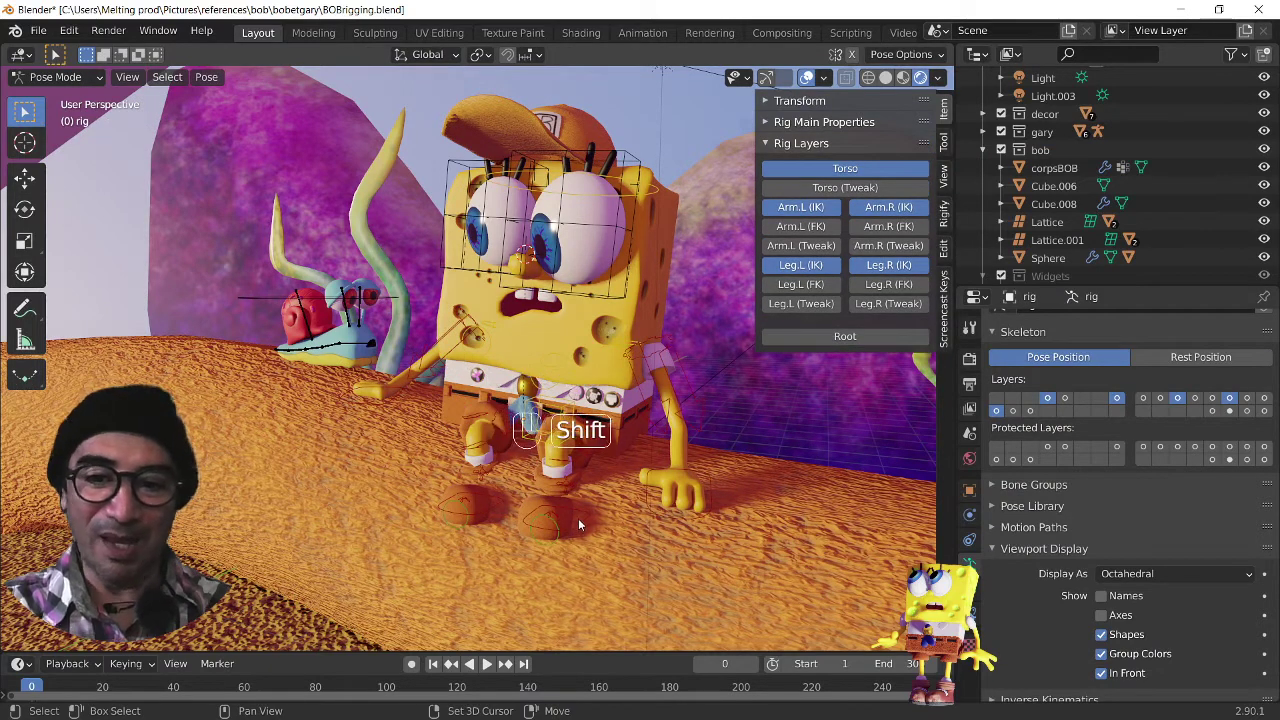
pyautogui.keyDown('shift'); pyautogui.click(578, 517); pyautogui.keyUp('shift')
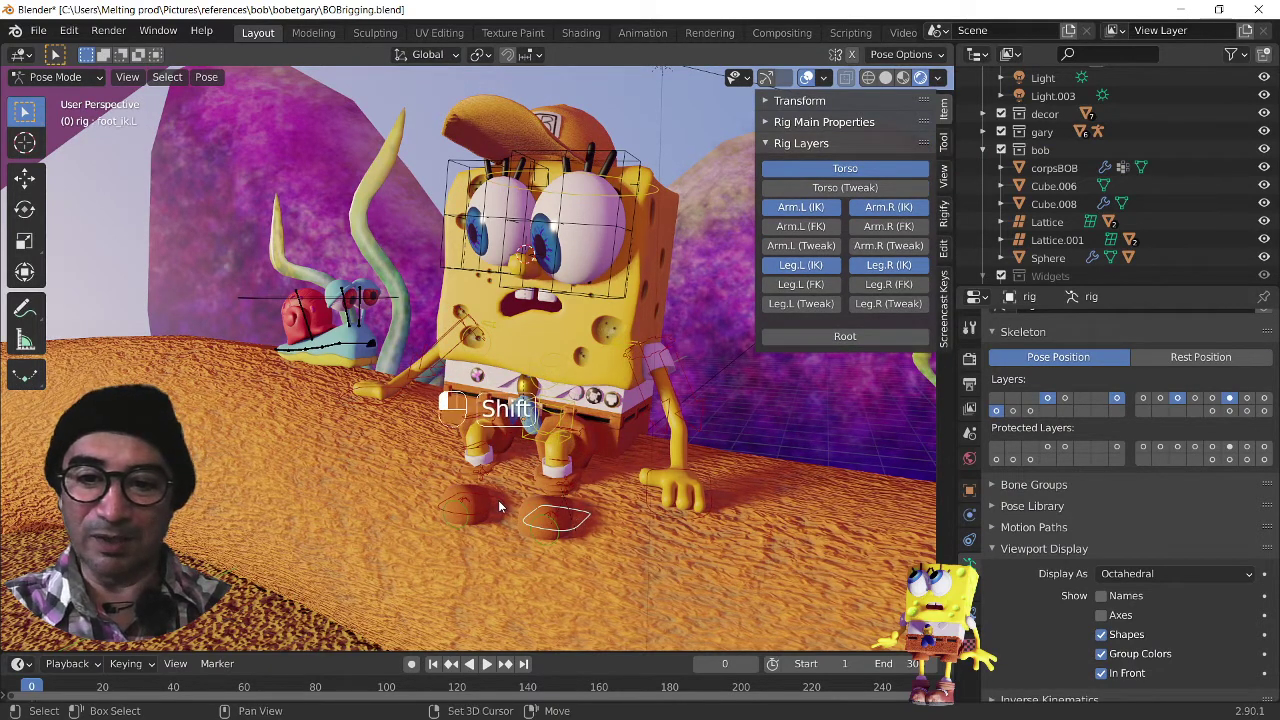
pyautogui.keyDown('shift'); pyautogui.click(492, 490); pyautogui.keyUp('shift')
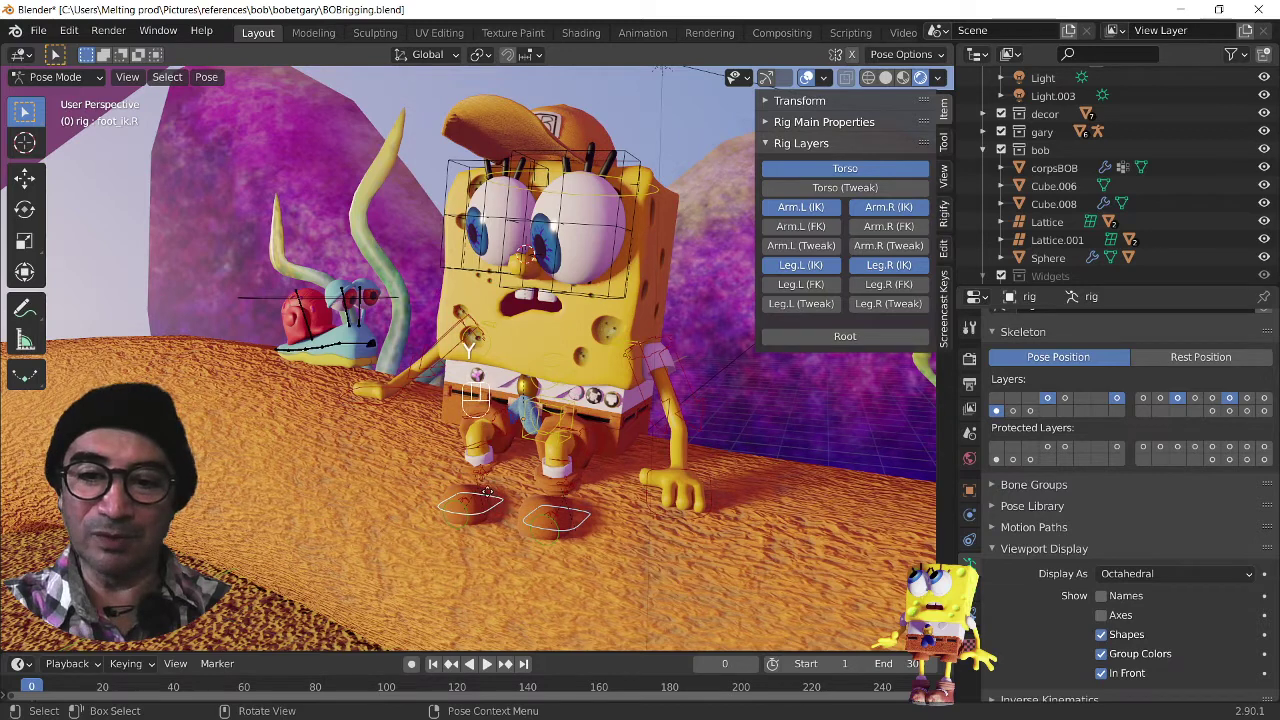
pyautogui.press('g')
pyautogui.press('y')
pyautogui.click(609, 526)
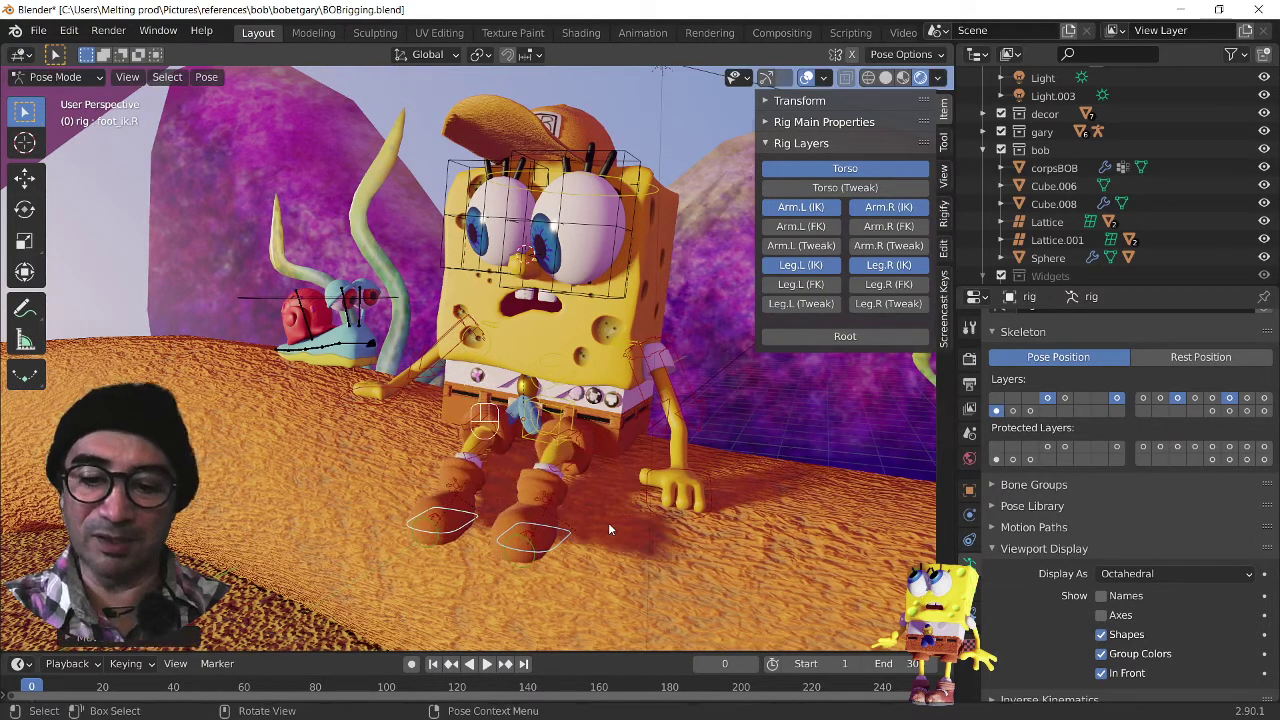
# Step: Fine-tune the height and position of both foot IK controls so the shoes rest on the ground
pyautogui.press('g')
pyautogui.press('y')
pyautogui.click(608, 538)
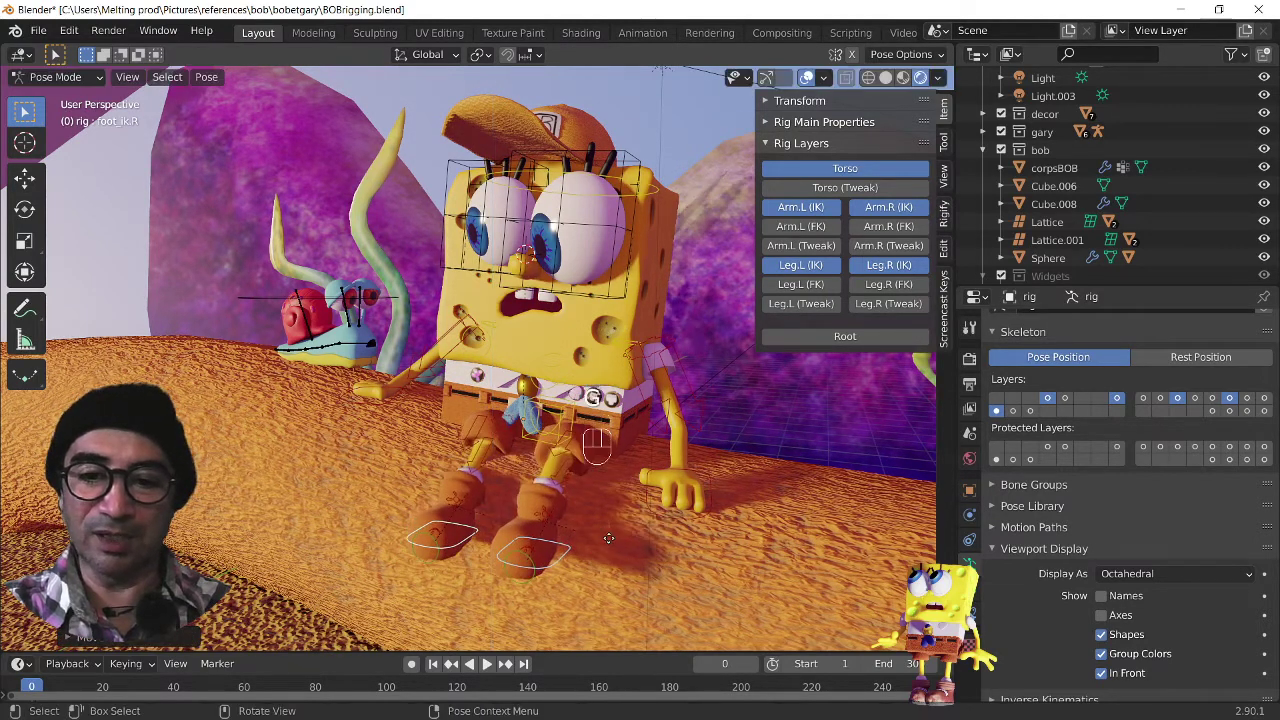
pyautogui.press('g')
pyautogui.press('y')
pyautogui.click(627, 517)
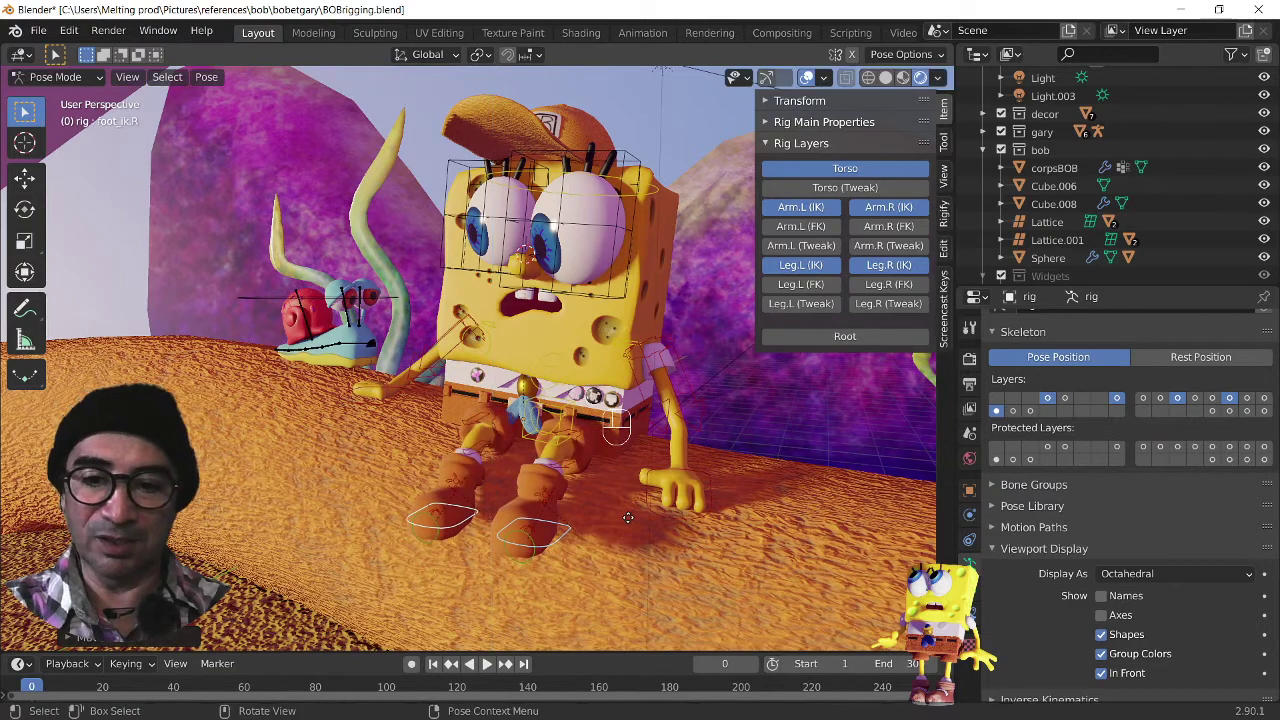
pyautogui.press('g')
pyautogui.press('y')
pyautogui.click(642, 508)
# Step: Bring the right foot's IK control, foot_ik.R, forward and turn it with trackball rotation
pyautogui.moveTo(509, 610); pyautogui.dragTo(568, 603, button='middle')
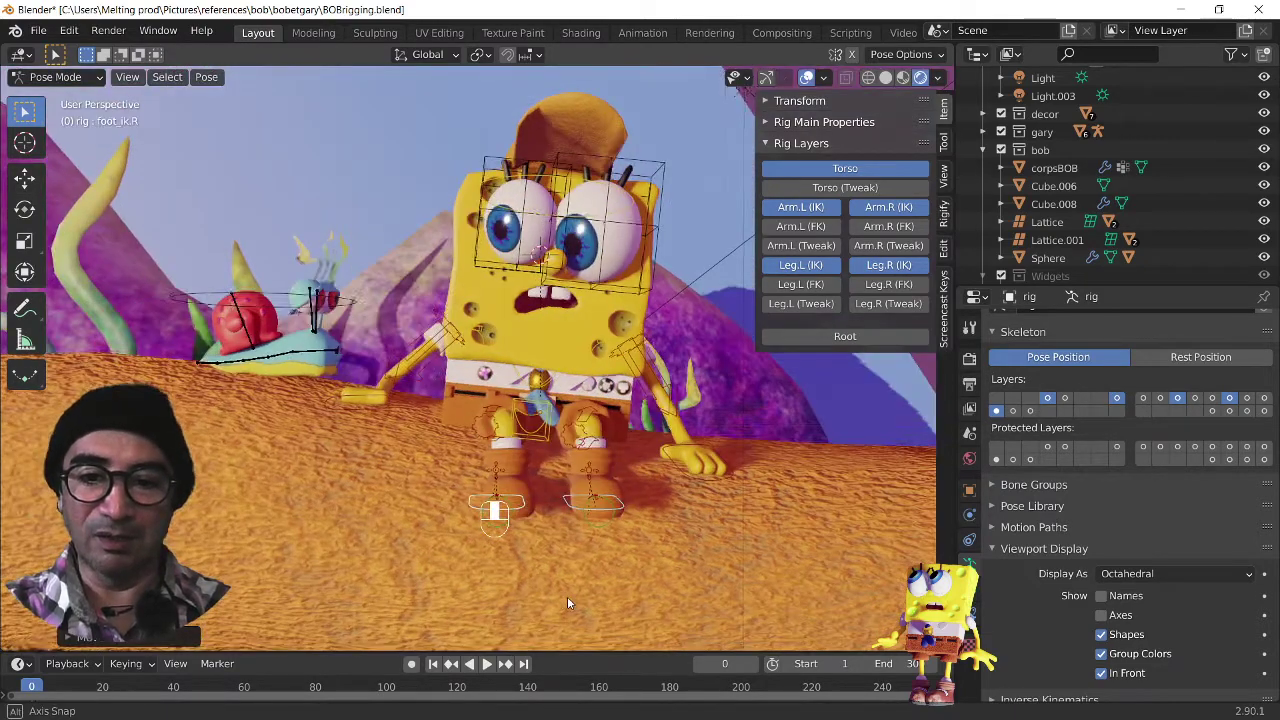
pyautogui.click(520, 508)
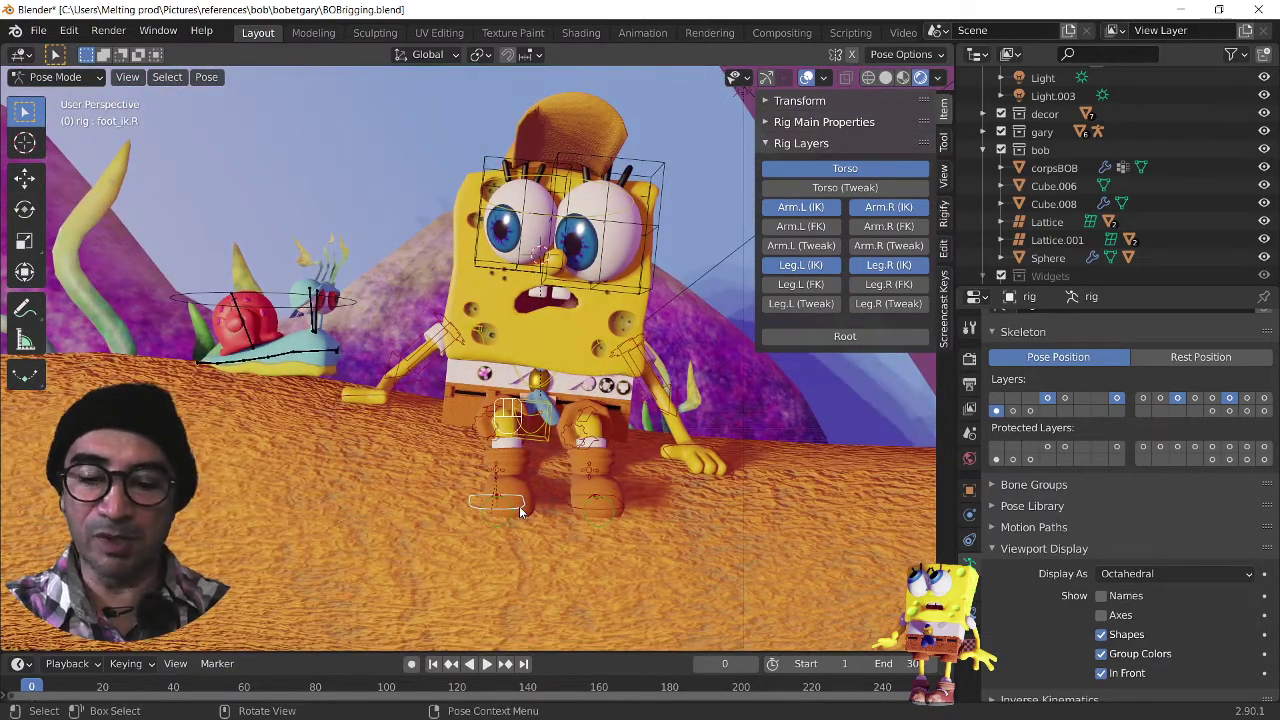
pyautogui.press('r')
pyautogui.press('r')
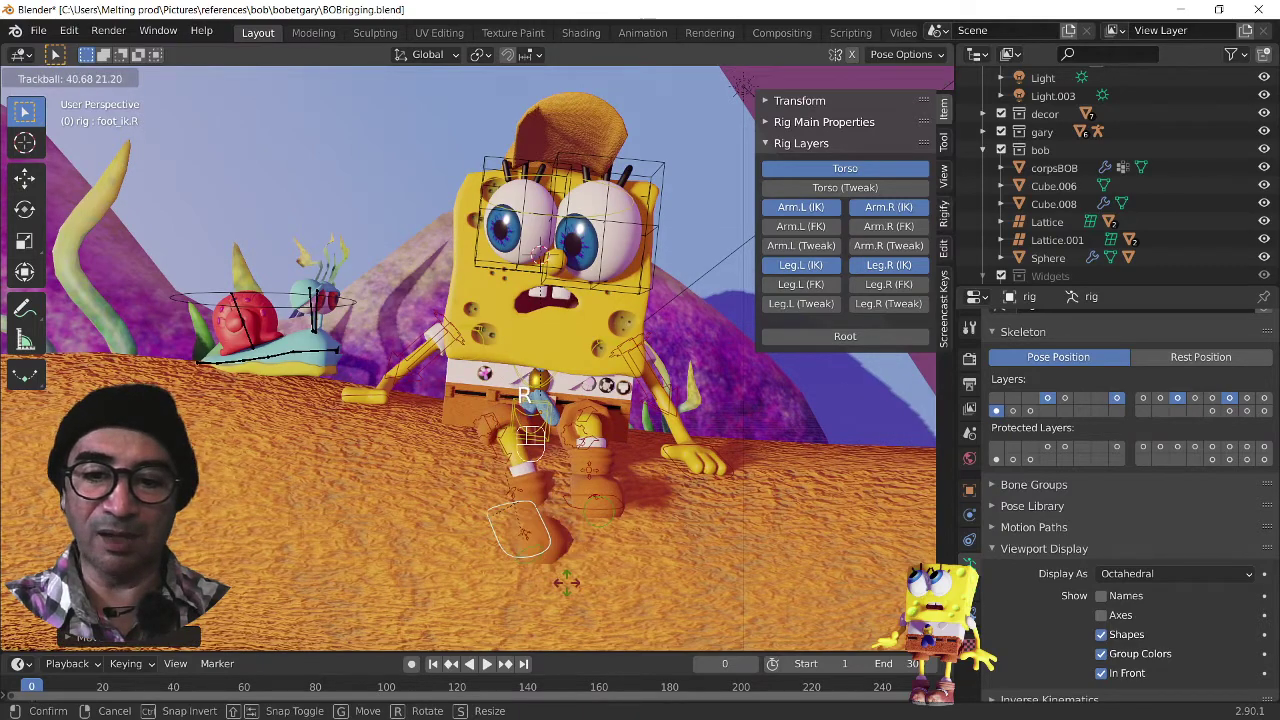
pyautogui.click(587, 576)
pyautogui.press('r')
pyautogui.press('r')
pyautogui.click(555, 556)
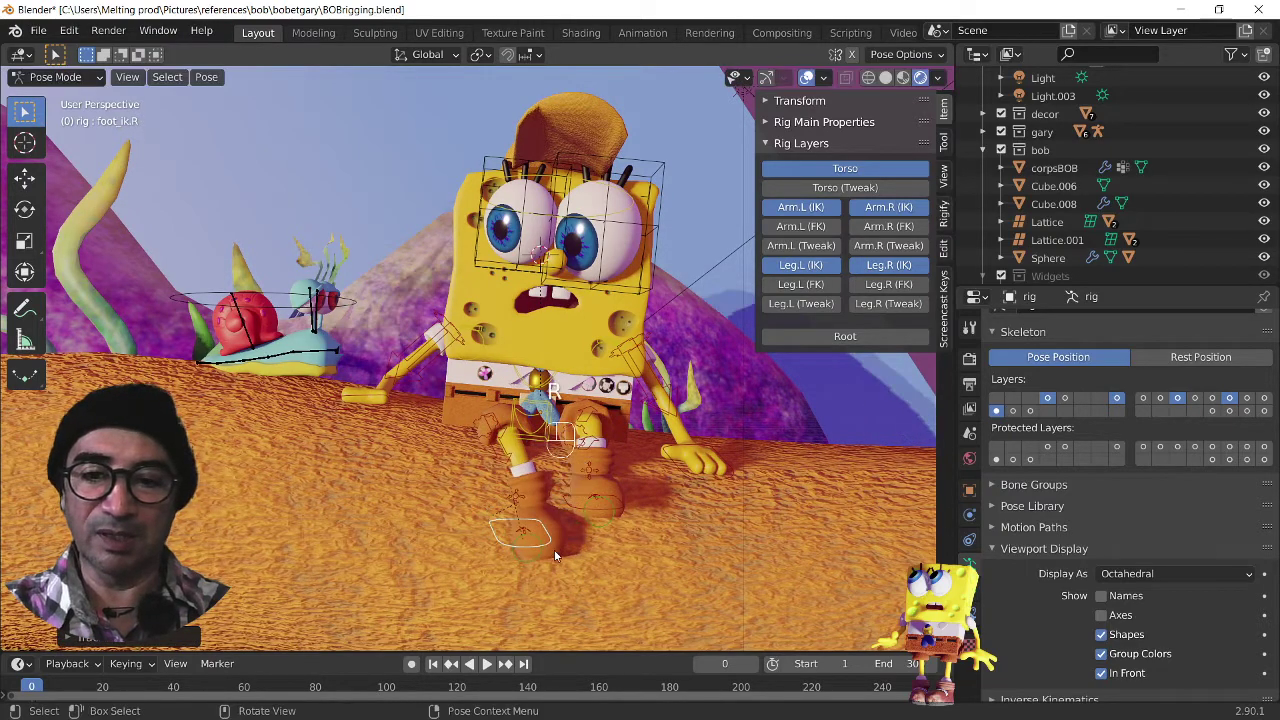
# Step: Raise the right foot's IK control and place it close beside the left foot
pyautogui.moveTo(555, 556); pyautogui.dragTo(657, 542, button='middle')
pyautogui.press('g')
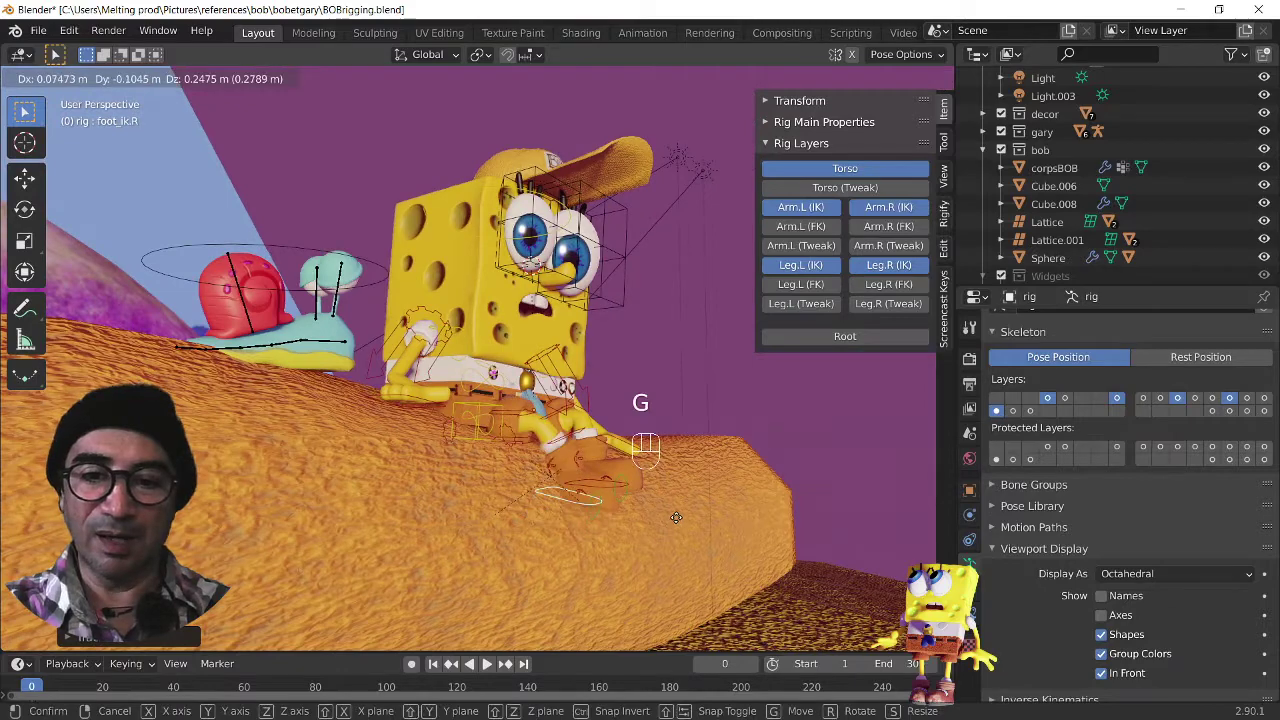
pyautogui.click(684, 510)
pyautogui.moveTo(520, 538); pyautogui.dragTo(513, 503, button='middle')
pyautogui.press('g')
pyautogui.click(604, 528)
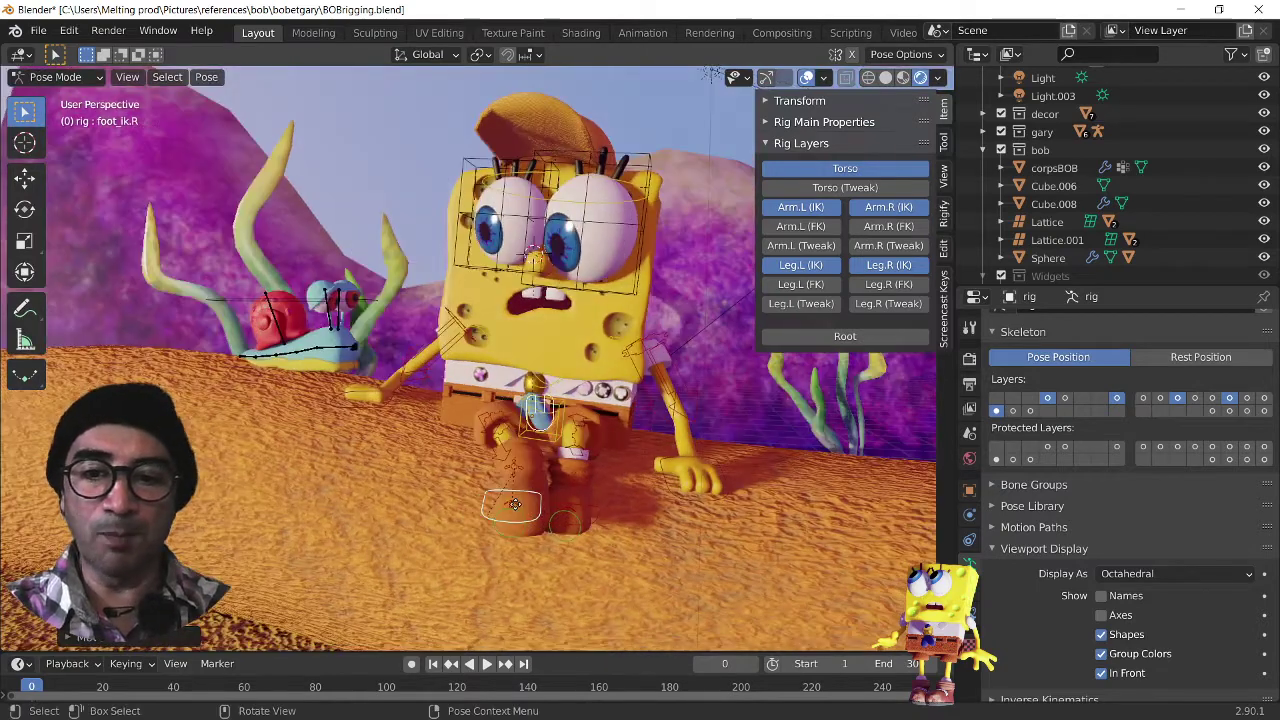
# Step: Move the right foot outward from the left one and tilt it with plain and trackball rotation
pyautogui.press('g')
pyautogui.click(462, 496)
pyautogui.press('r')
pyautogui.click(486, 543)
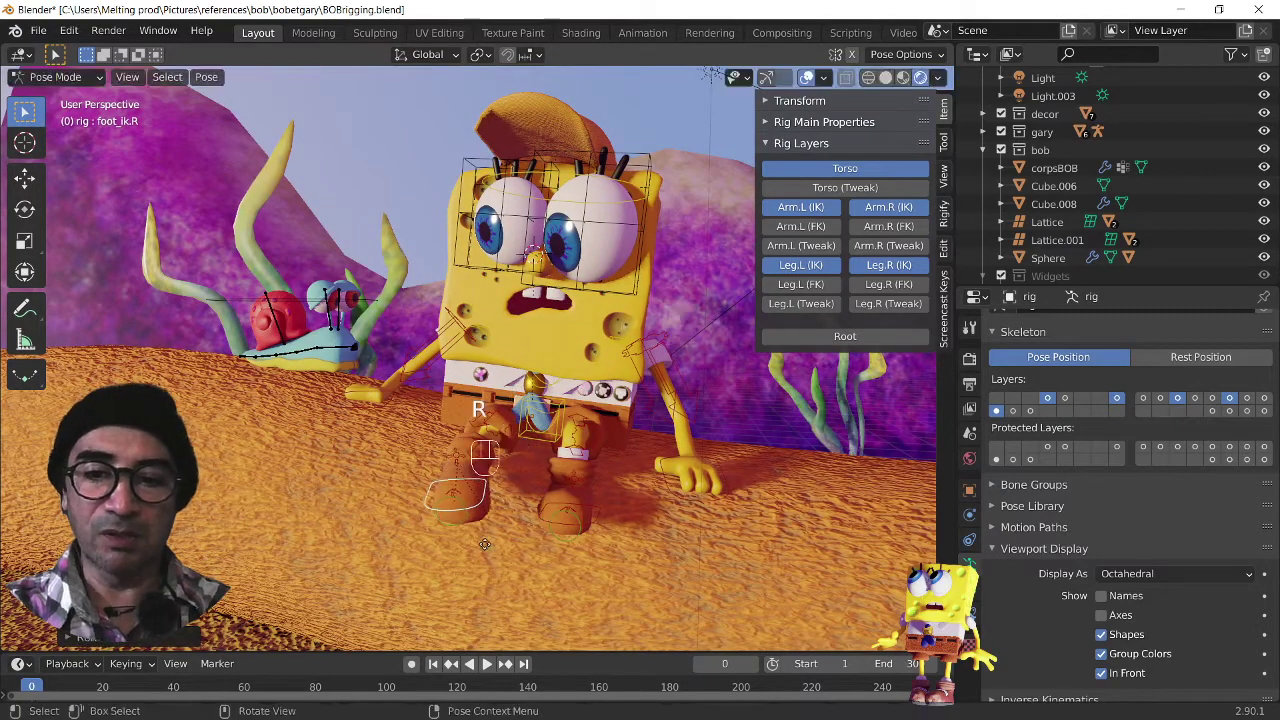
pyautogui.press('r')
pyautogui.press('r')
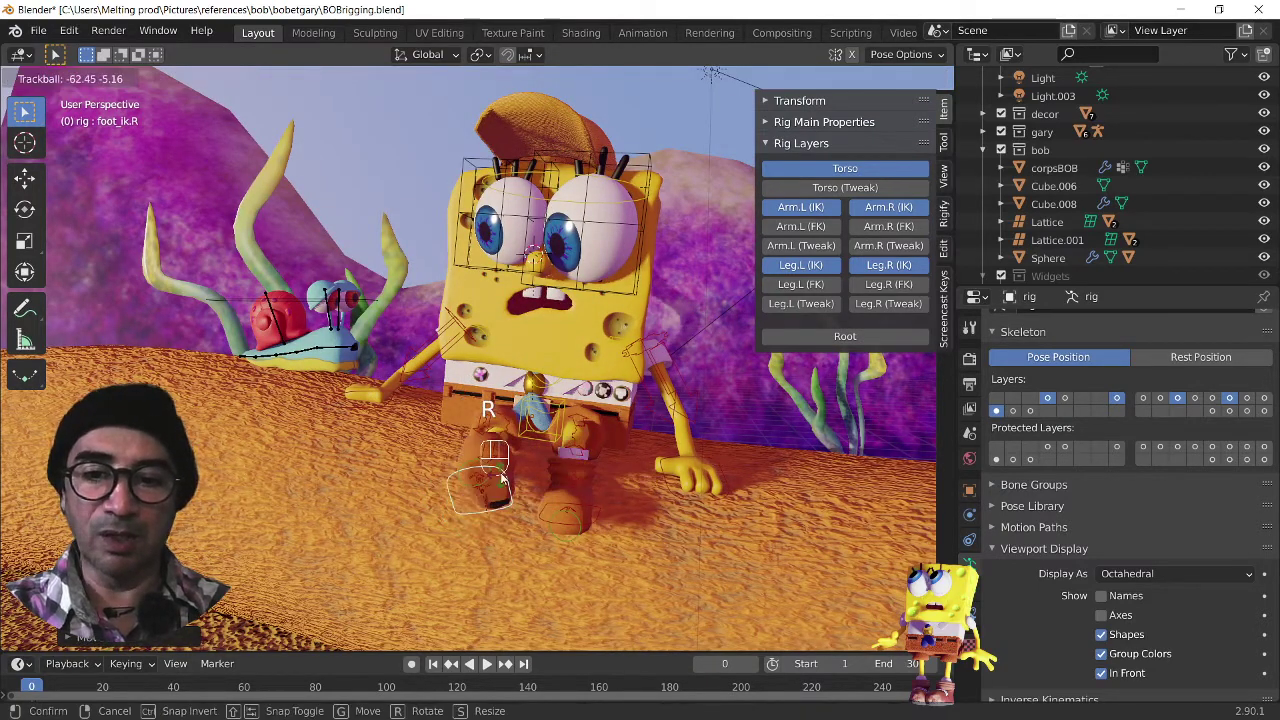
pyautogui.click(504, 484)
# Step: Reposition the raised right foot's IK control near the left leg, adjusting it from the front and the side
pyautogui.press('g')
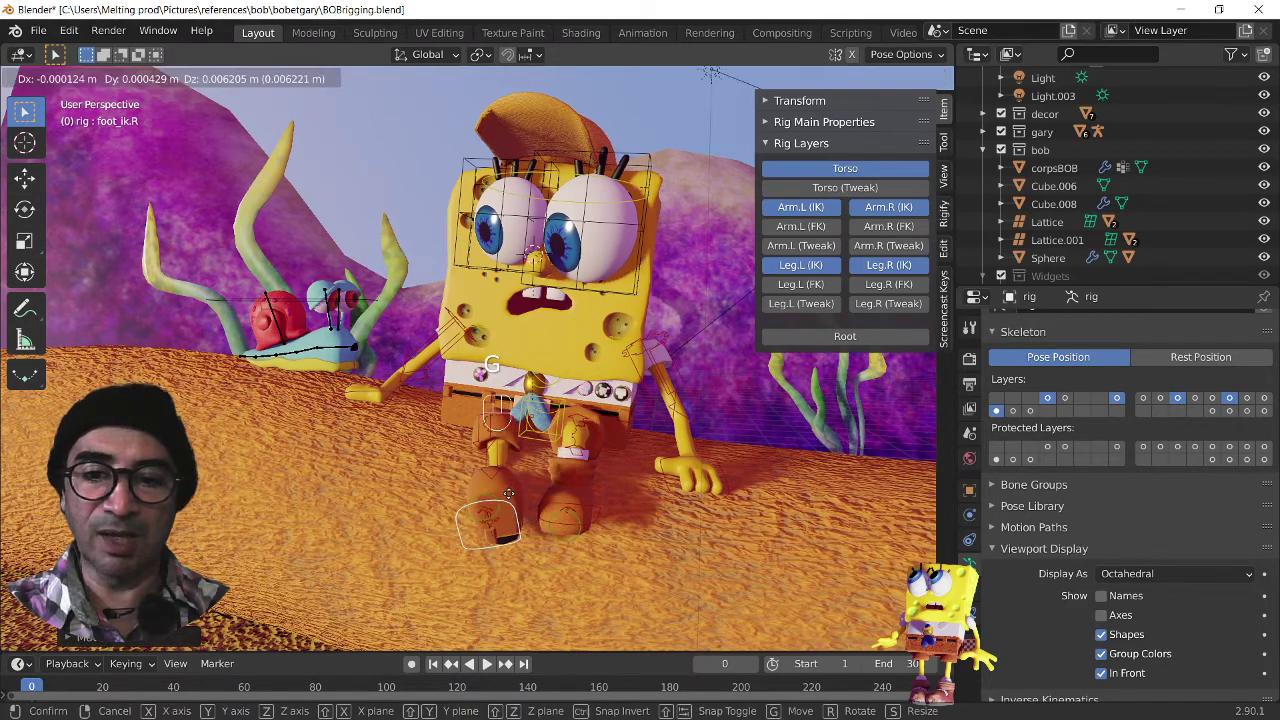
pyautogui.click(522, 468)
pyautogui.moveTo(494, 484); pyautogui.dragTo(352, 512, button='middle')
pyautogui.press('g')
pyautogui.click(385, 503)
# Step: Rotate the right foot with trackball rotation so its sole tilts down toward the ground
pyautogui.moveTo(460, 528); pyautogui.dragTo(468, 526, button='middle')
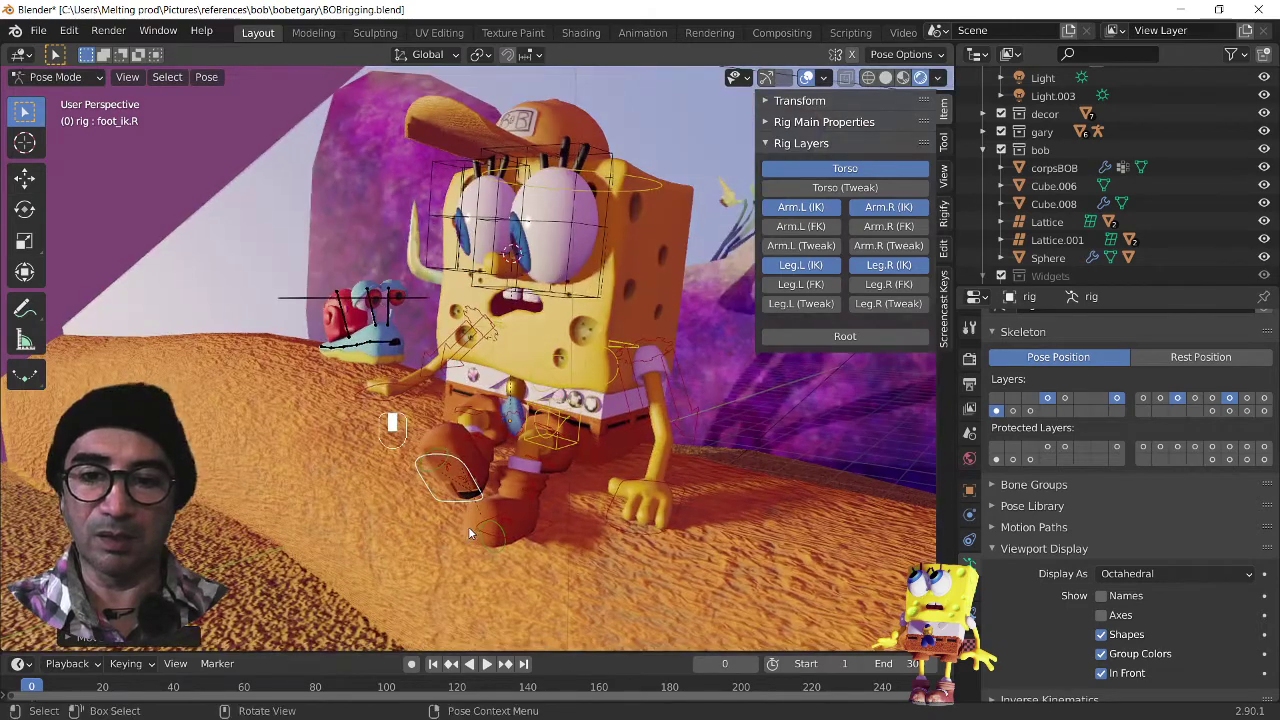
pyautogui.press('r')
pyautogui.press('r')
pyautogui.click(490, 576)
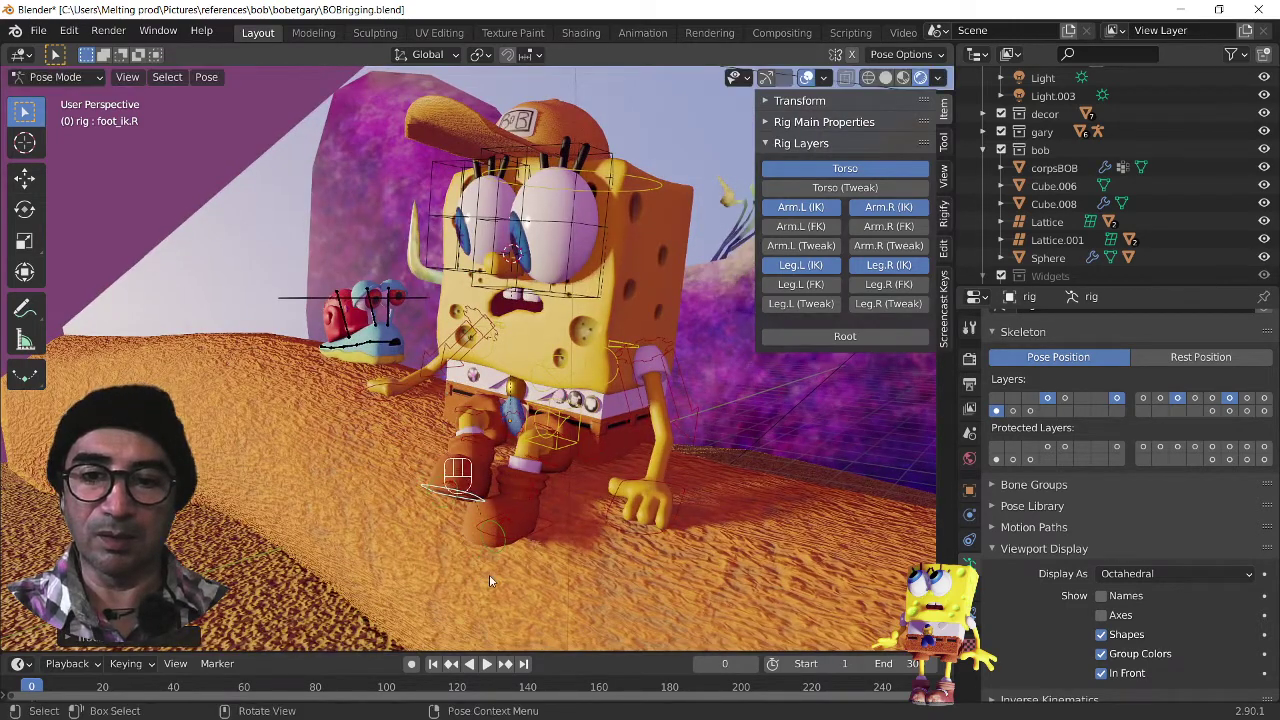
pyautogui.moveTo(489, 574); pyautogui.dragTo(635, 506, button='middle')
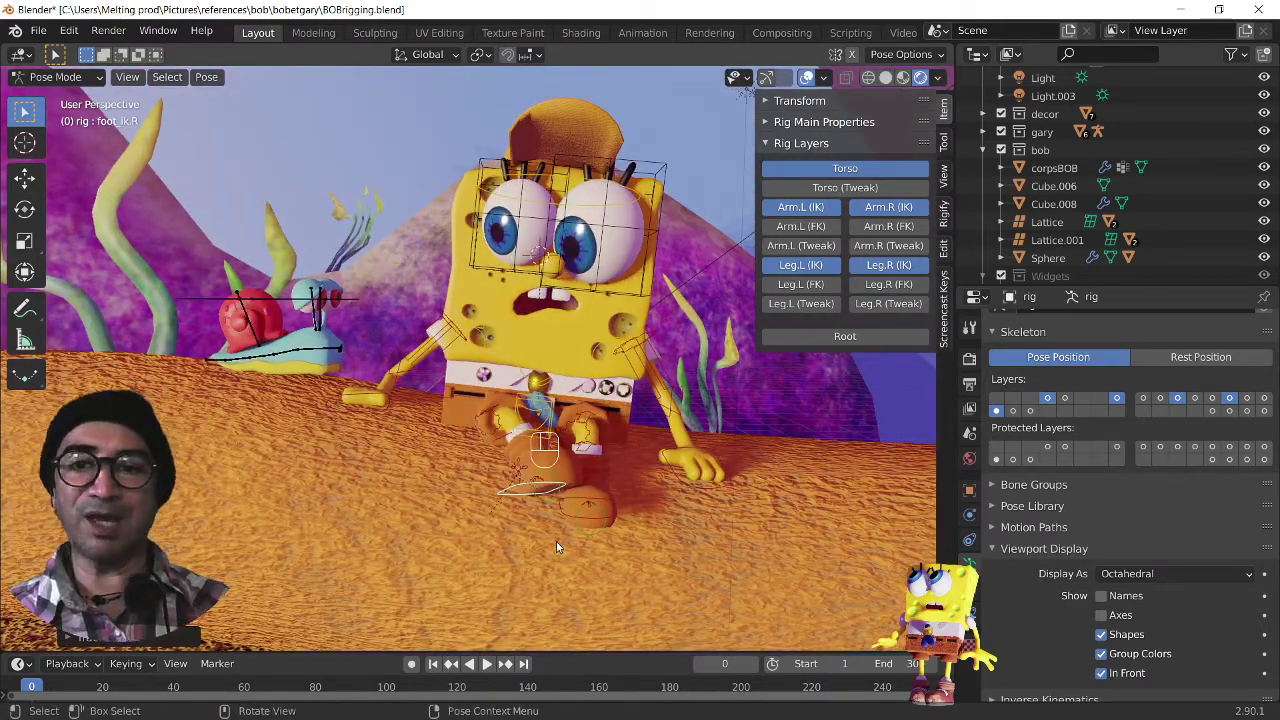